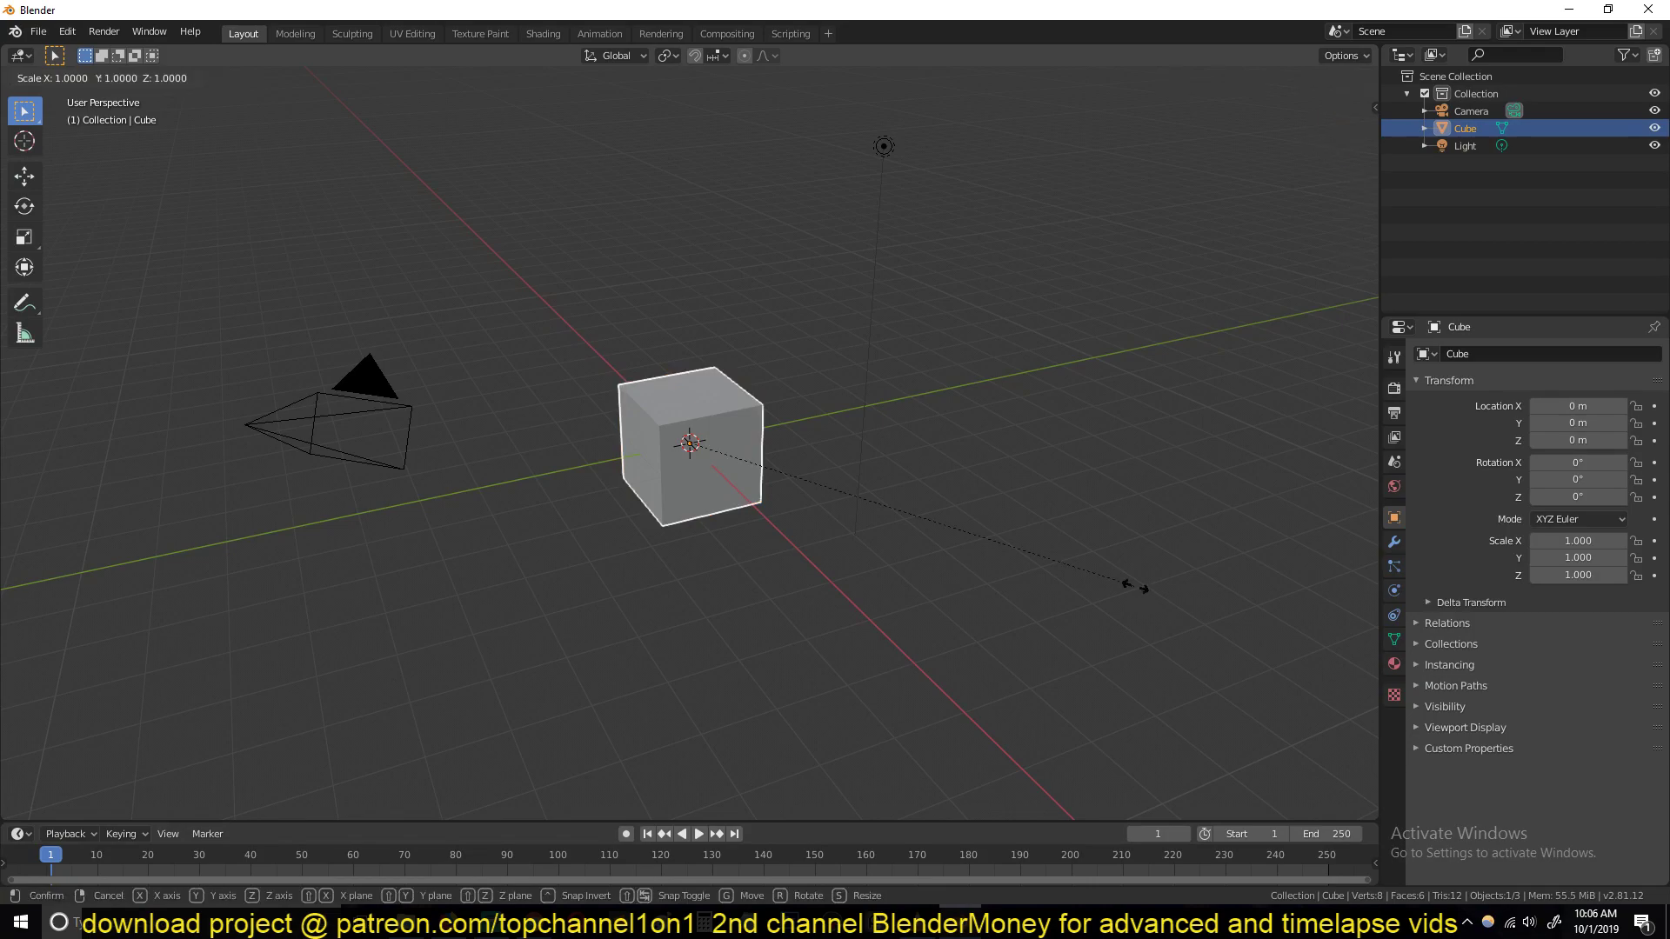
Step: Scale the default cube down to 0 and deselect it
{"action": "type", "text": "0"}
{"action": "key", "text": "Return"}
{"action": "left_click", "coordinate": [654, 503]}
Step: Add a mesh plane, scale it up to about 4.2, and rotate it 90° around X so it stands upright
{"action": "middle_click_drag", "start_coordinate": [654, 502], "coordinate": [702, 416]}
{"action": "key", "text": "shift+a"}
{"action": "mouse_move", "coordinate": [660, 126]}
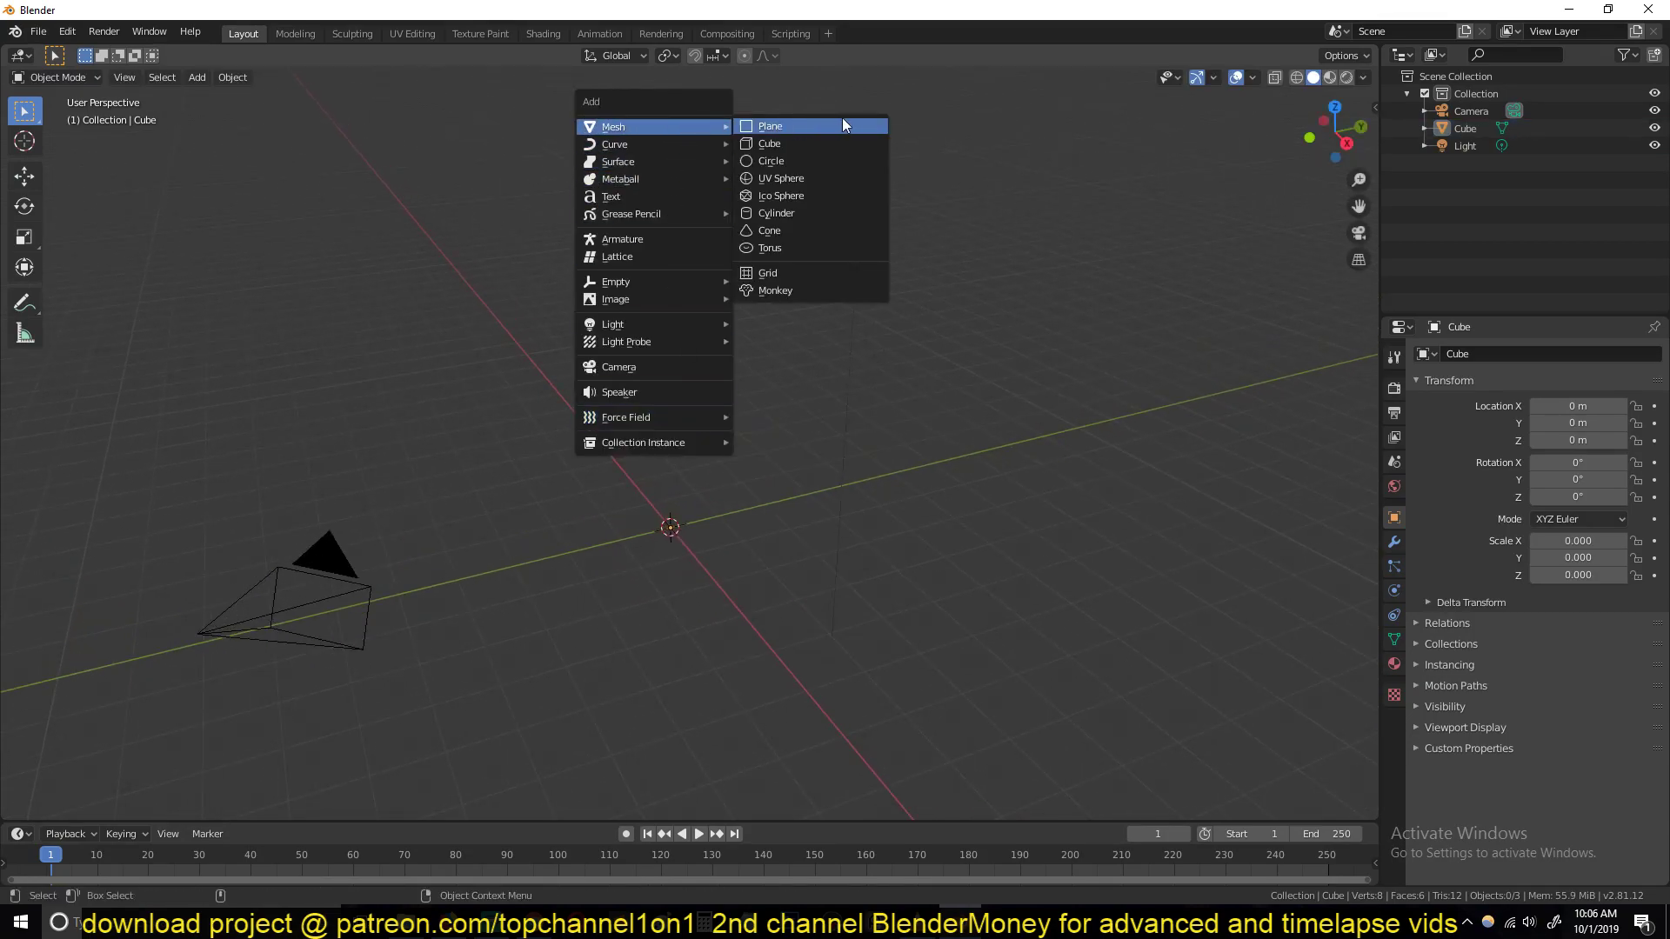
{"action": "left_click", "coordinate": [842, 124]}
{"action": "key", "text": "s"}
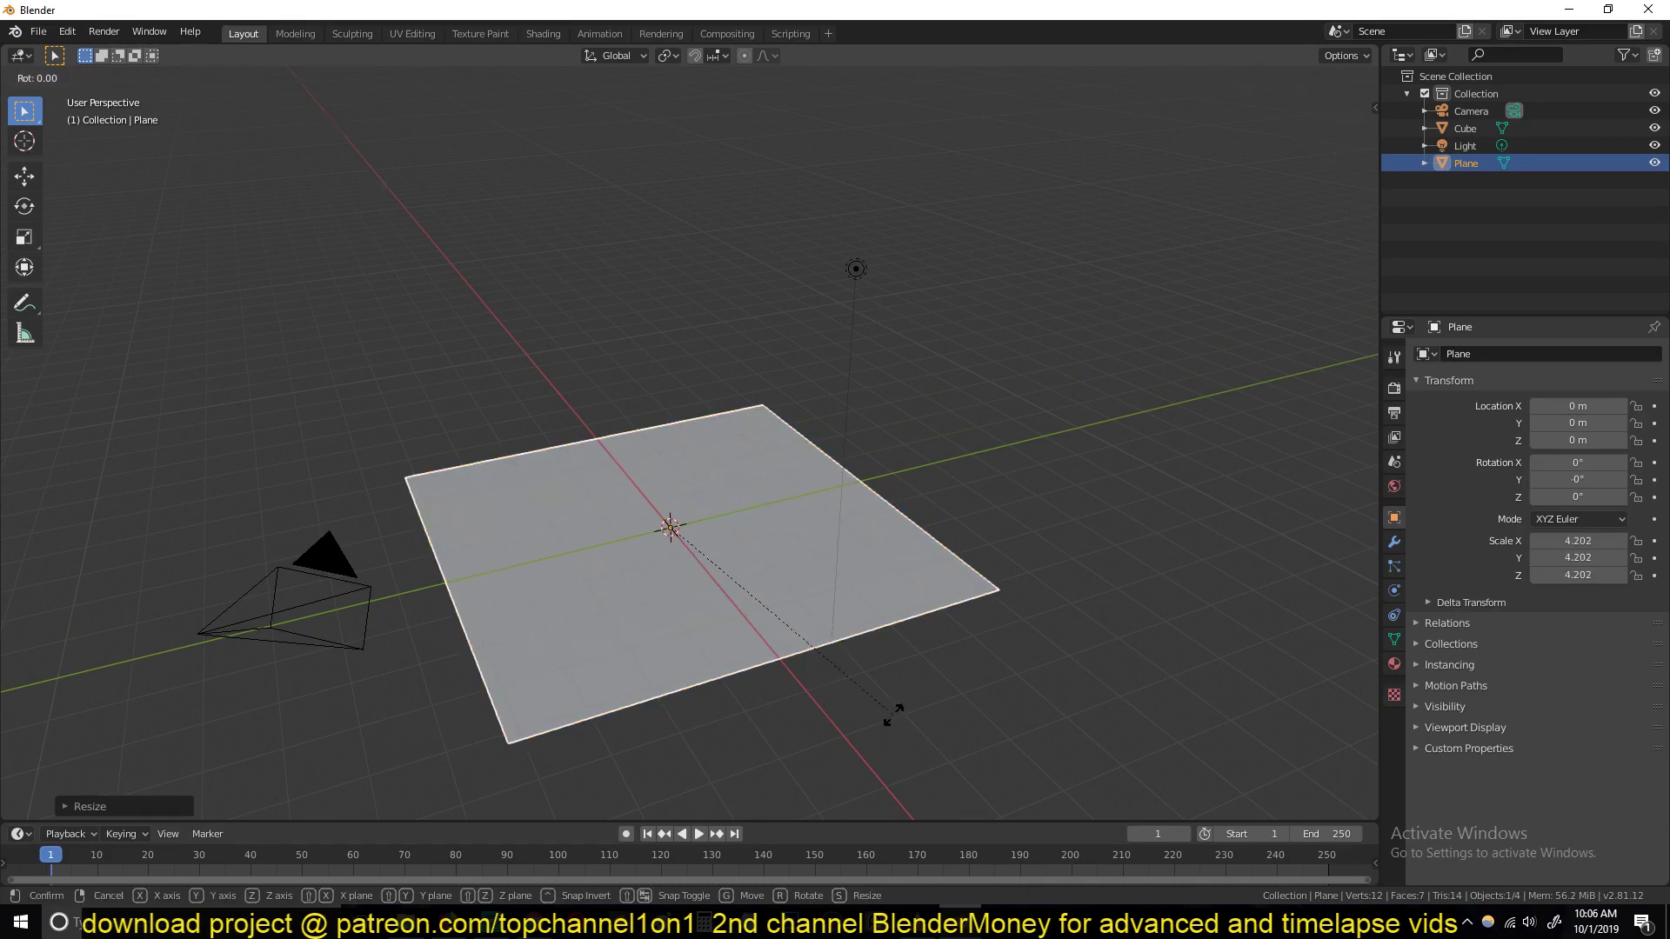
{"action": "type", "text": "x90"}
{"action": "key", "text": "Return"}
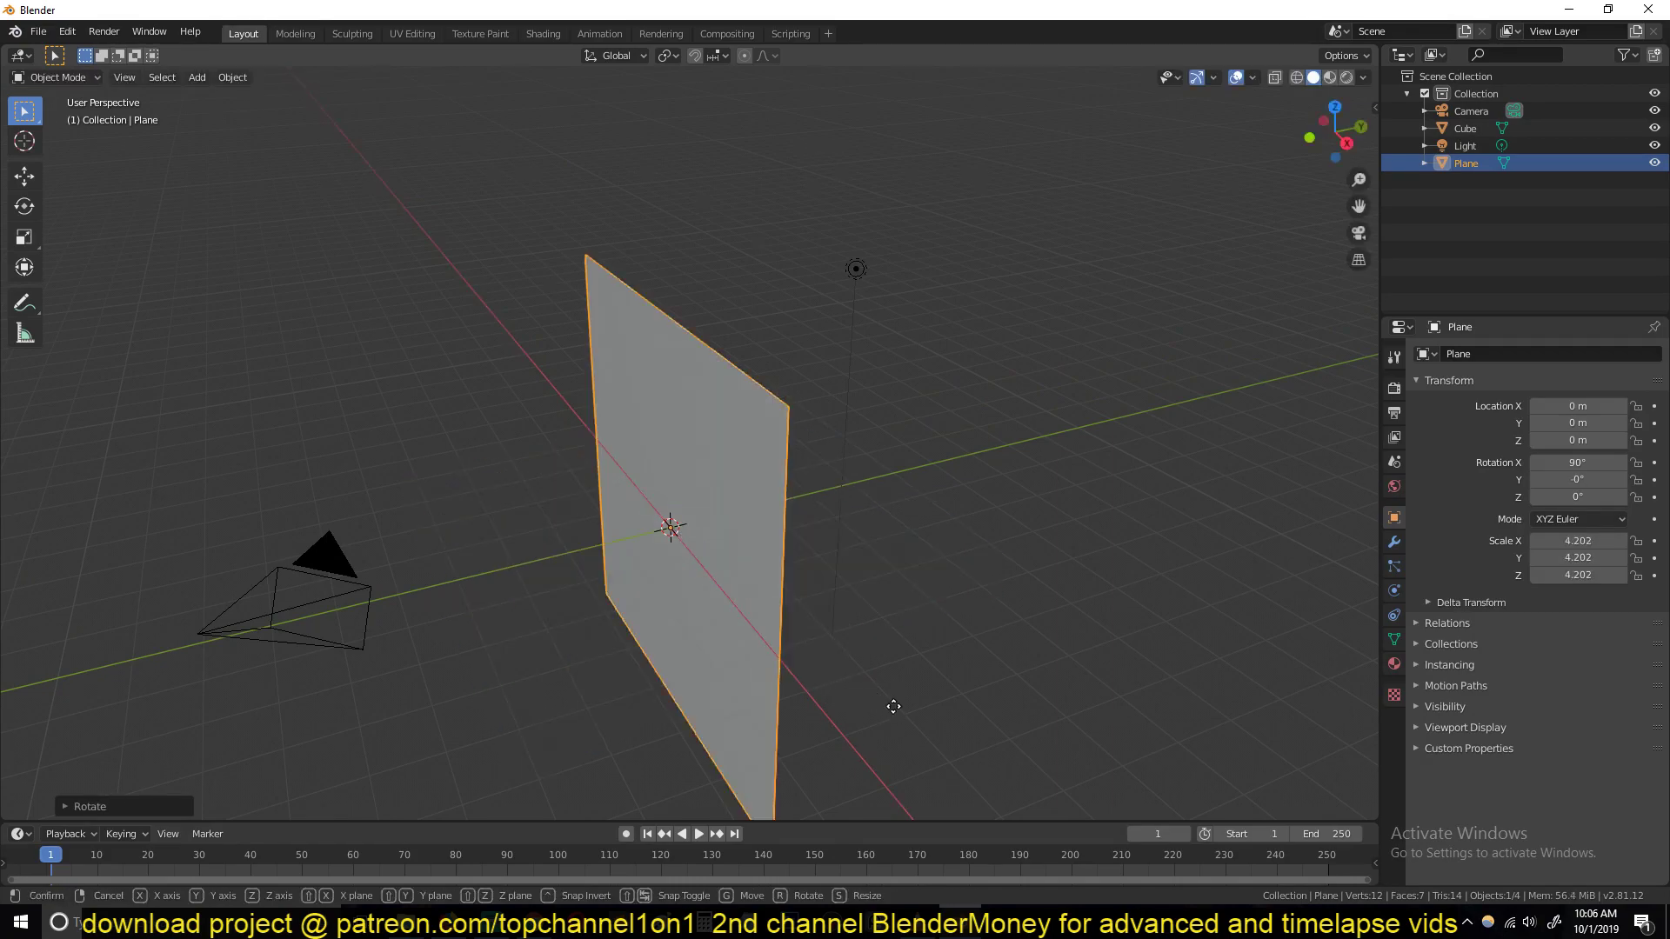
Step: Raise the plane along Z to about 1.36 m and tilt it around X to about 70.8°
{"action": "key", "text": "z"}
{"action": "left_click", "coordinate": [899, 644]}
{"action": "key", "text": "r"}
{"action": "key", "text": "x"}
{"action": "left_click", "coordinate": [968, 730]}
{"action": "middle_click_drag", "start_coordinate": [971, 734], "coordinate": [816, 536]}
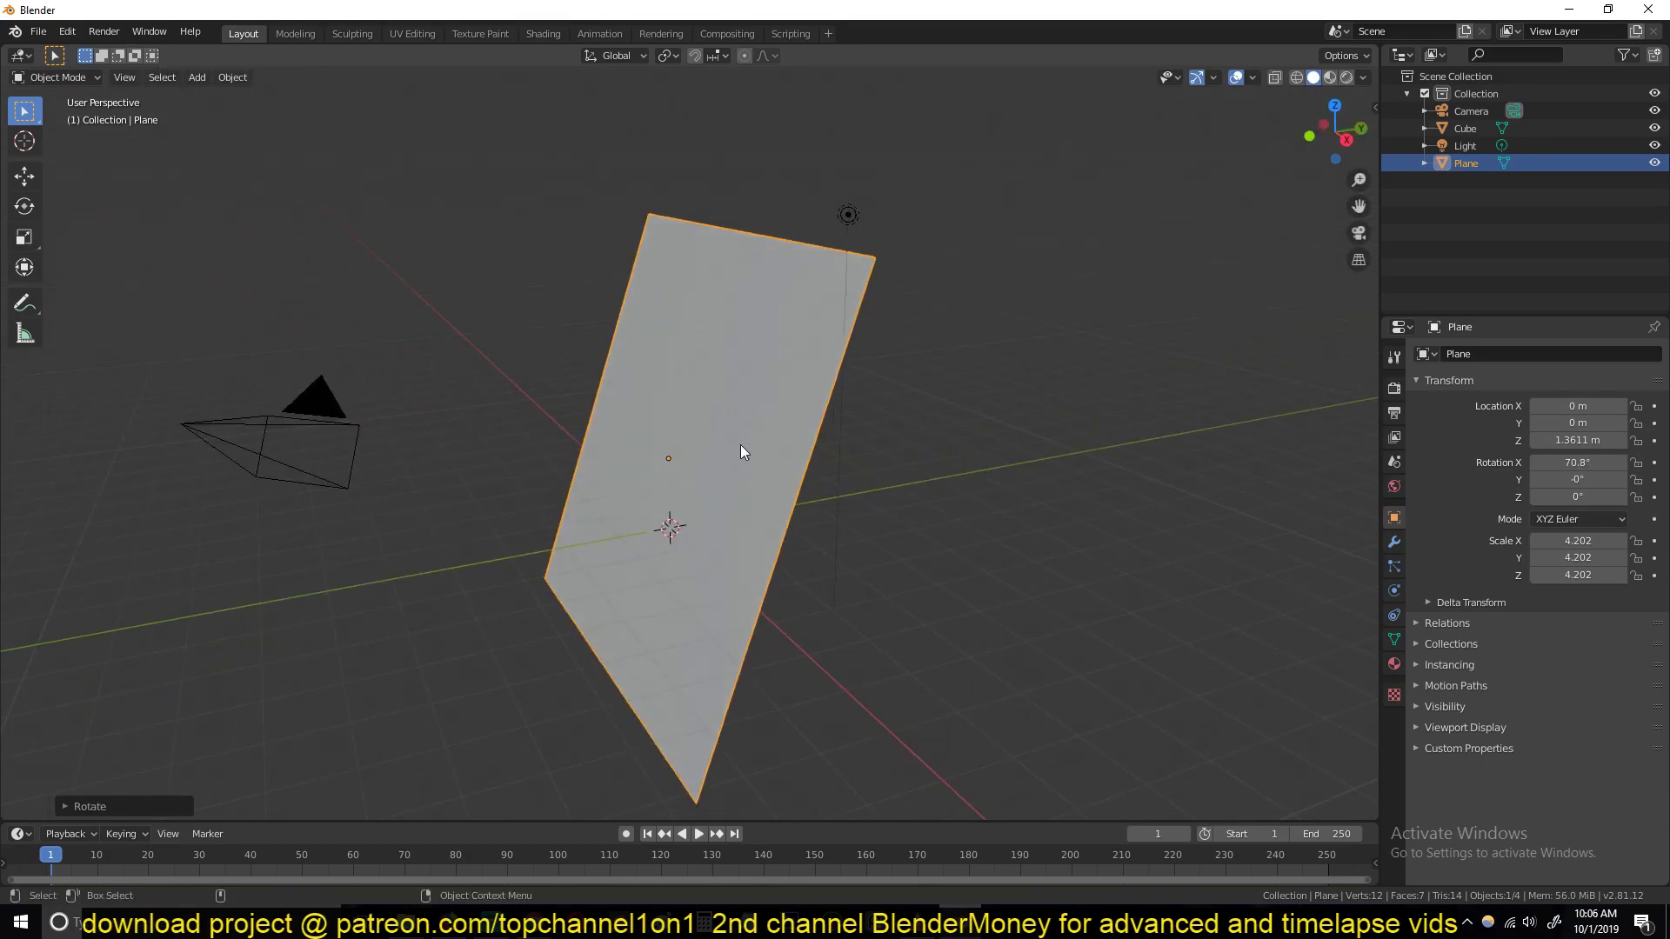
Step: Widen the tilted plane along X to a scale of about 7.04
{"action": "middle_click_drag", "start_coordinate": [708, 399], "coordinate": [761, 177]}
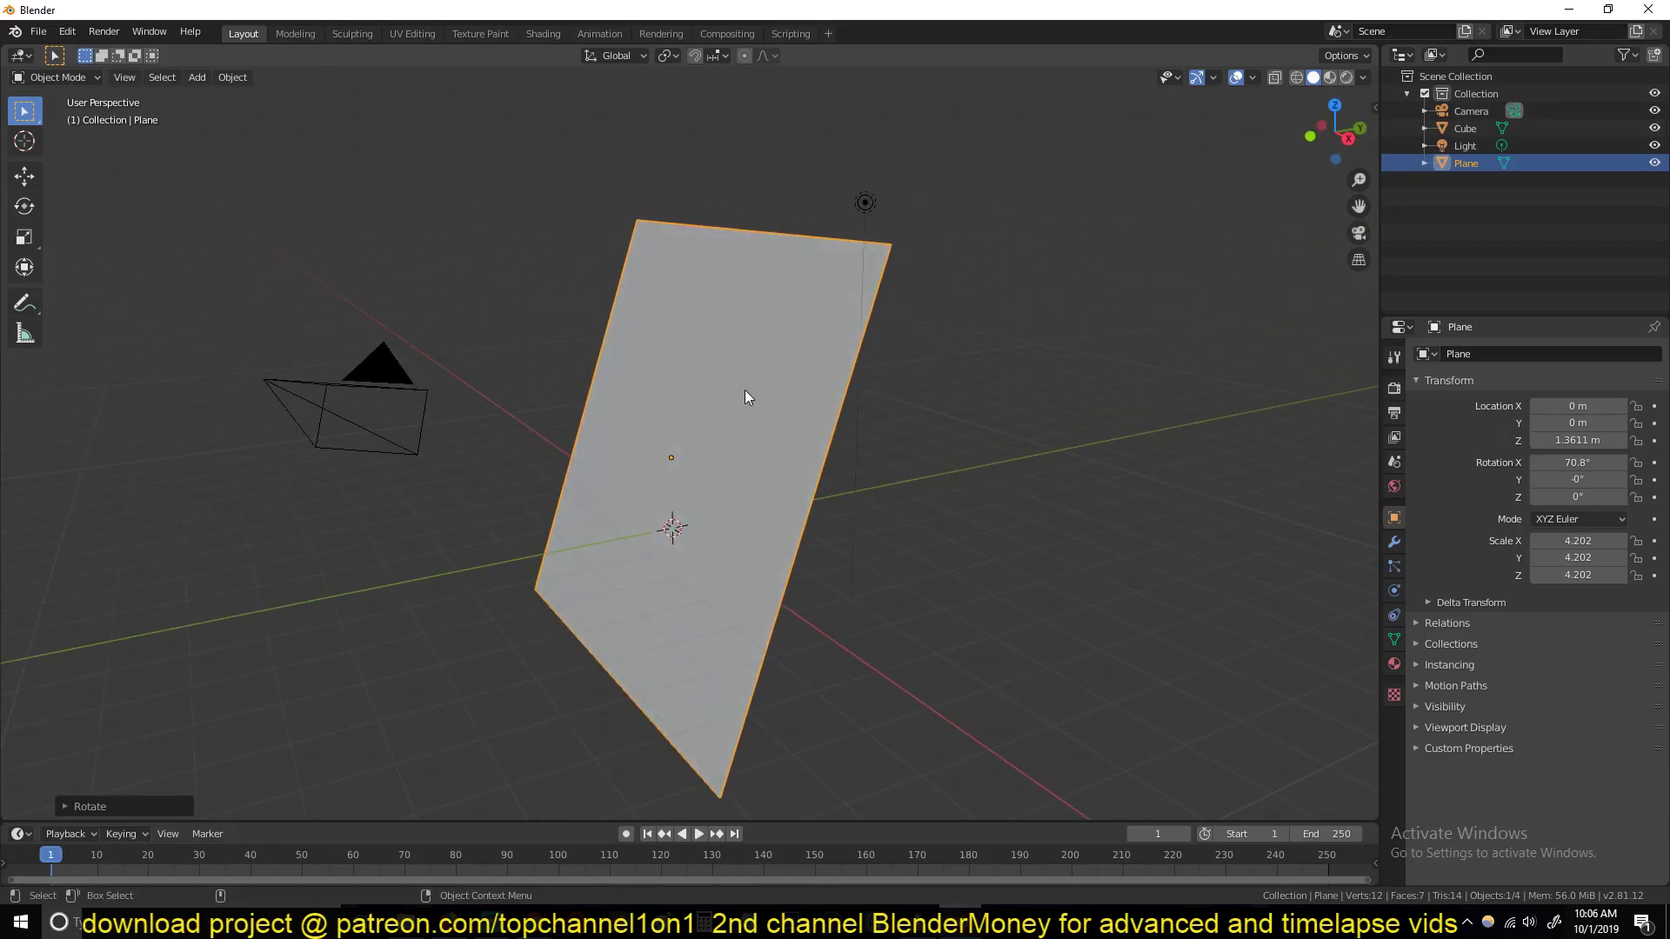
{"action": "mouse_move", "coordinate": [813, 496]}
{"action": "middle_mouse_down"}
{"action": "mouse_move", "coordinate": [849, 518]}
{"action": "mouse_move", "coordinate": [835, 477]}
{"action": "middle_mouse_up"}
{"action": "key", "text": "s"}
{"action": "key", "text": "x"}
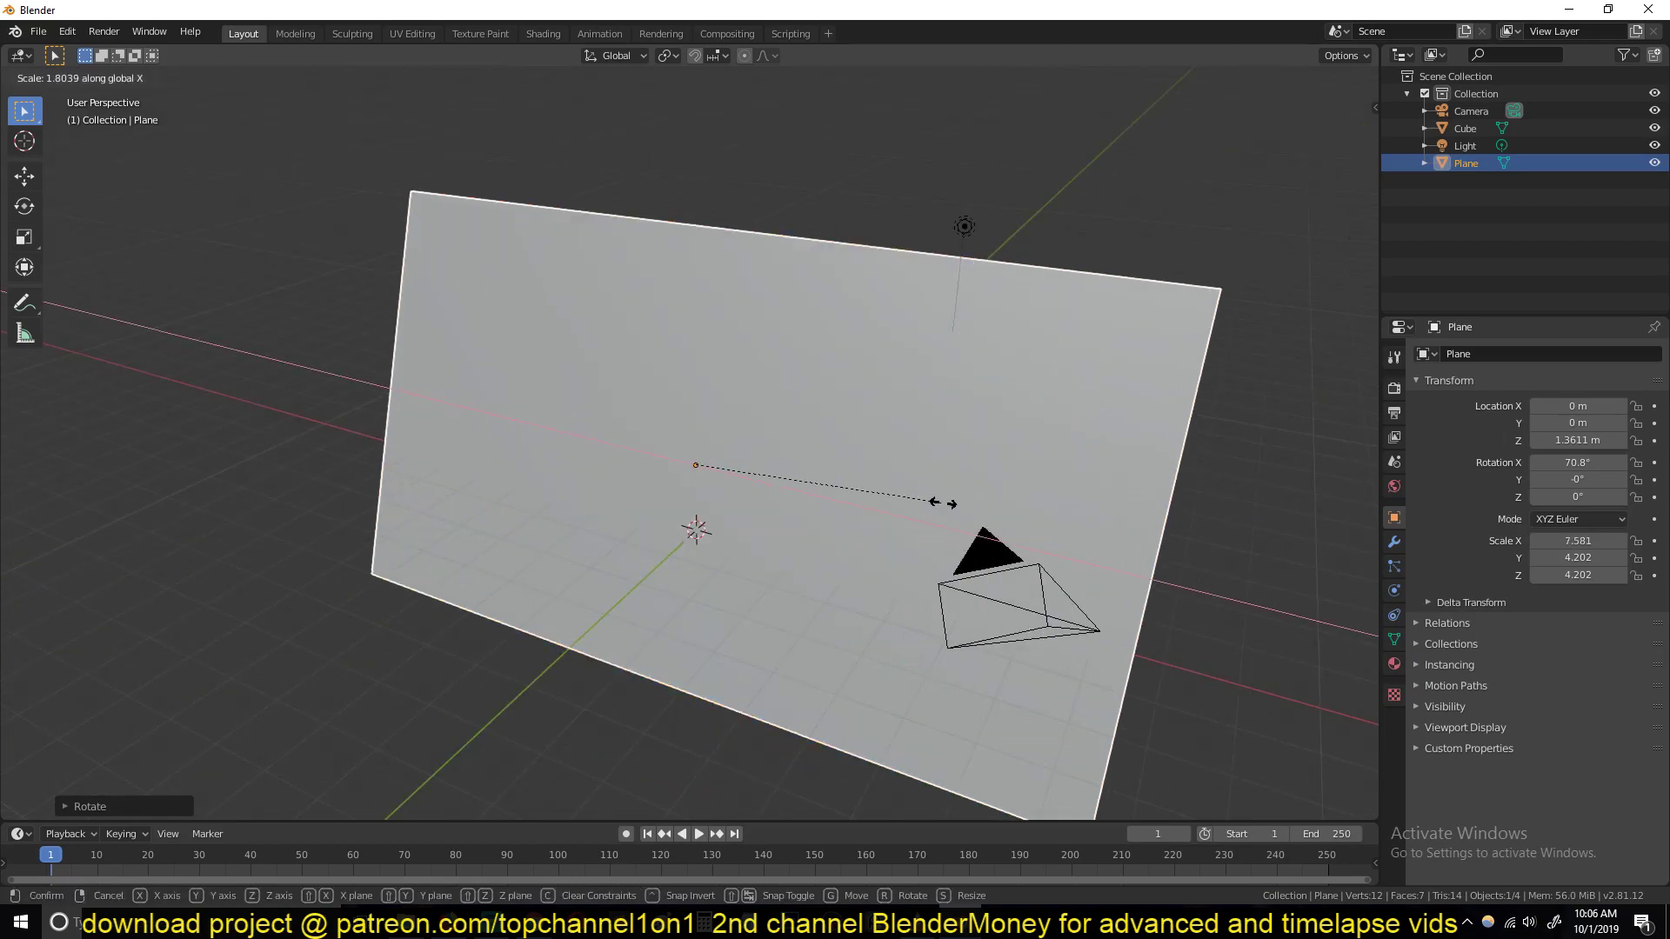
{"action": "left_click", "coordinate": [926, 499]}
Step: Duplicate the plane, place the copy above it at about Z 5.3 m, and clear the copy's rotation
{"action": "key", "text": "KP_3"}
{"action": "middle_click_drag", "start_coordinate": [884, 498], "coordinate": [932, 583], "text": "shift"}
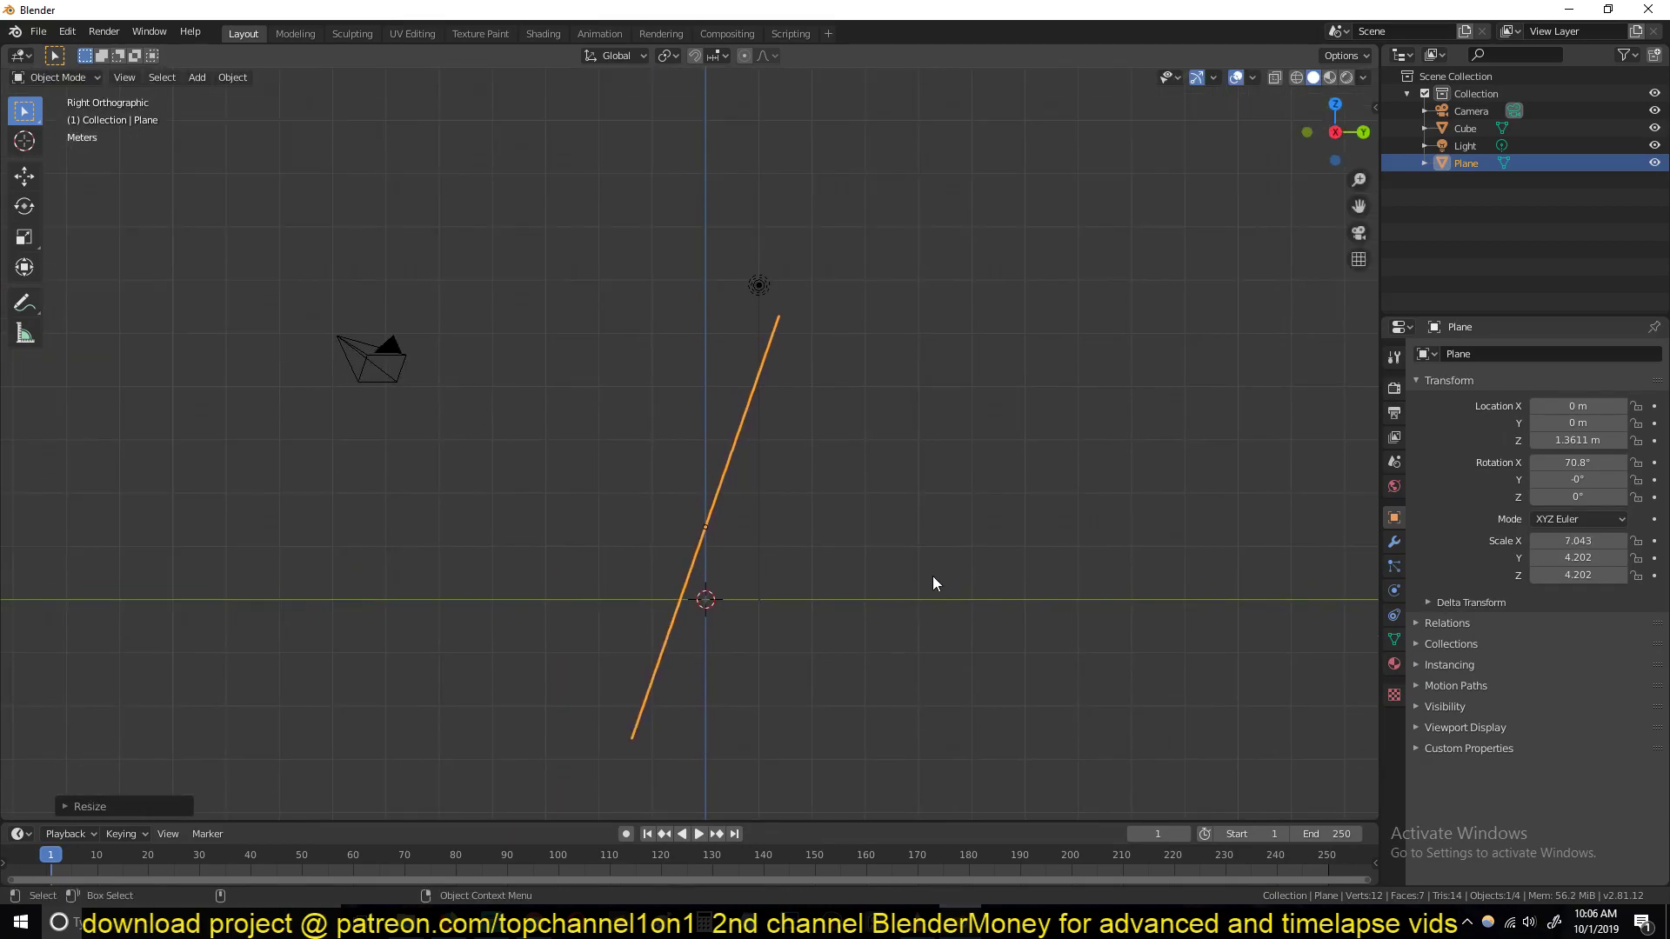
{"action": "key", "text": "shift+d"}
{"action": "left_click", "coordinate": [936, 374]}
{"action": "key", "text": "alt+r"}
Step: Narrow the duplicated plane along Y to a scale of about 0.69, making a thin strip
{"action": "middle_click_drag", "start_coordinate": [1030, 329], "coordinate": [1109, 380]}
{"action": "key", "text": "s"}
{"action": "key", "text": "x"}
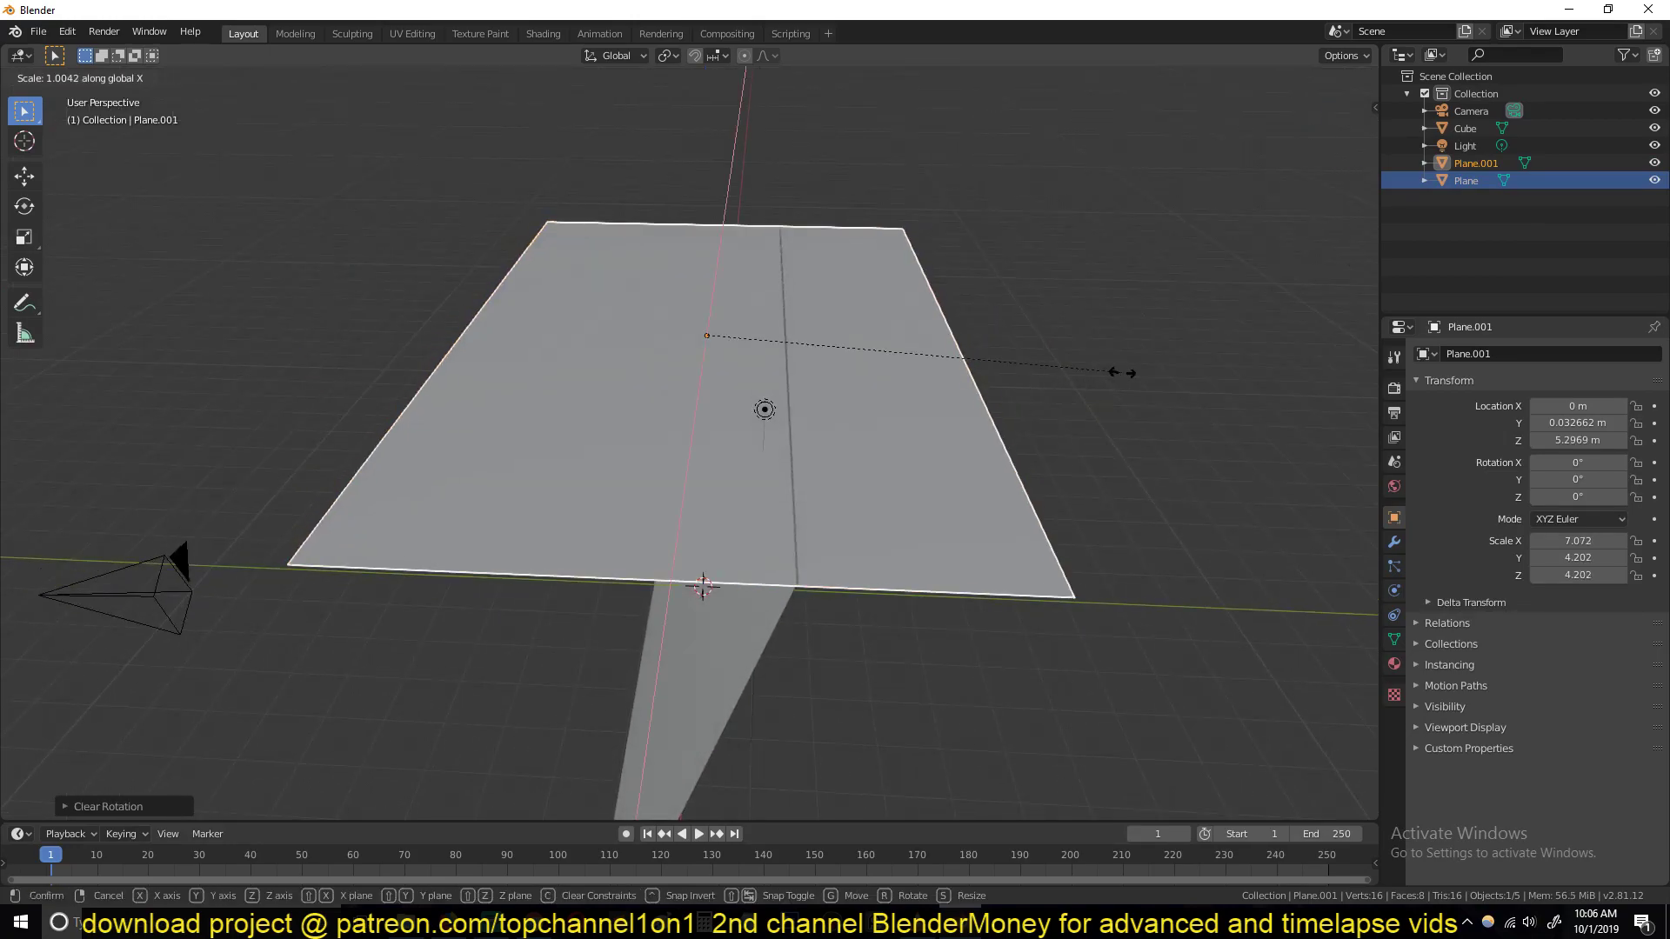
{"action": "key", "text": "y"}
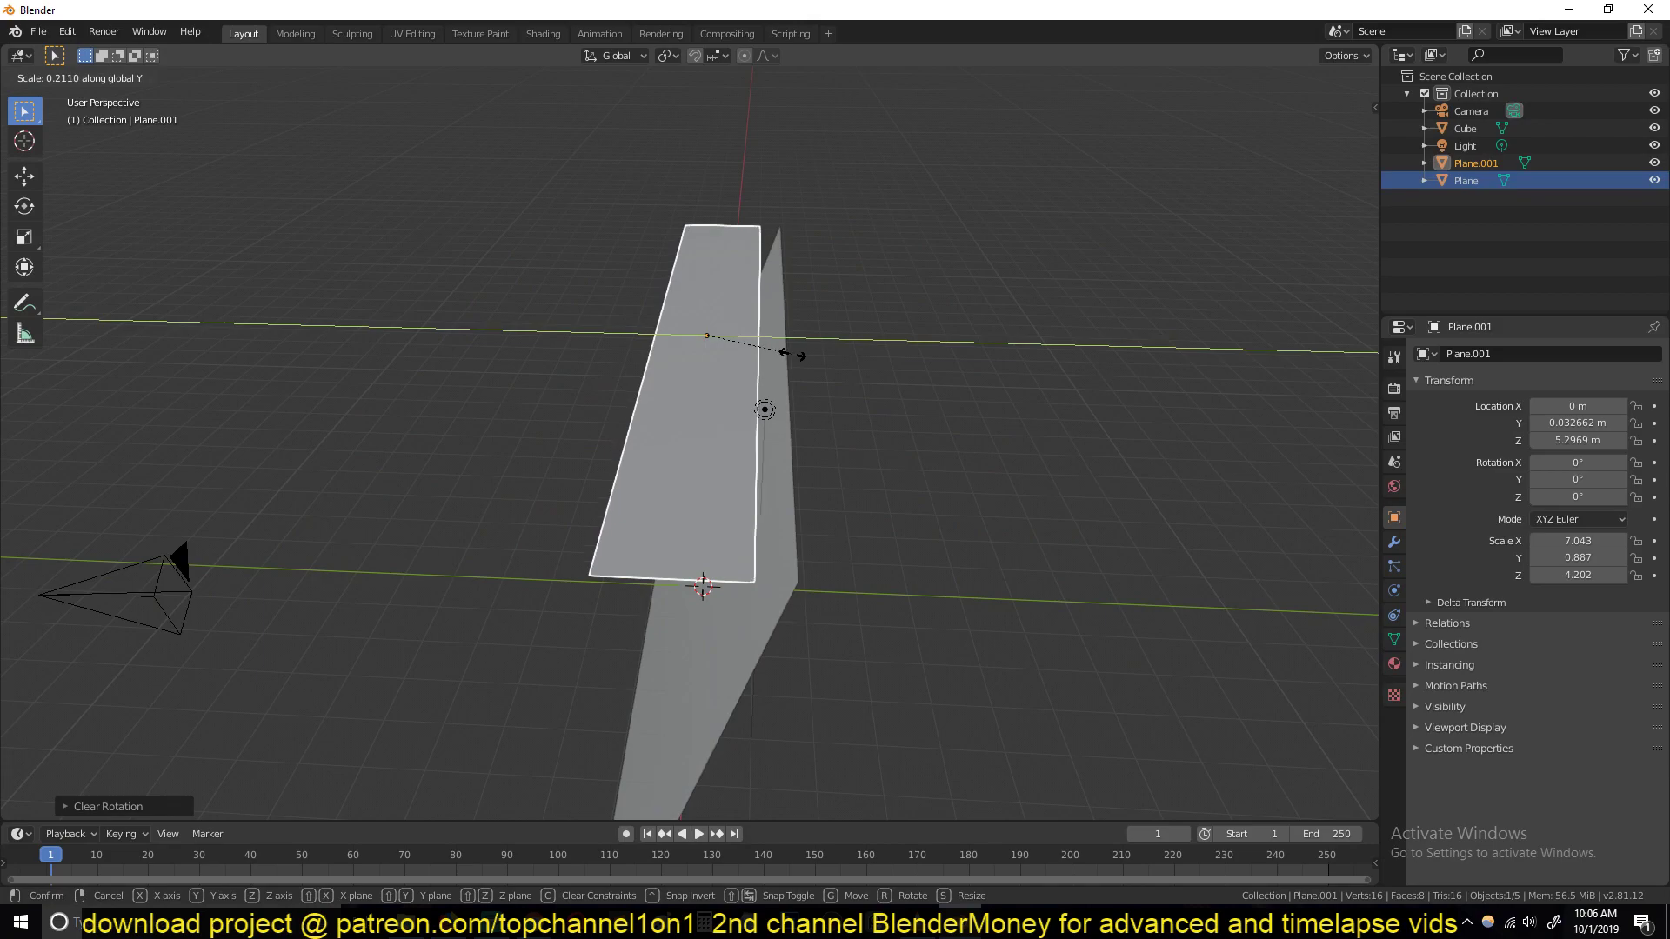
{"action": "left_click", "coordinate": [774, 352]}
{"action": "key", "text": "KP_1"}
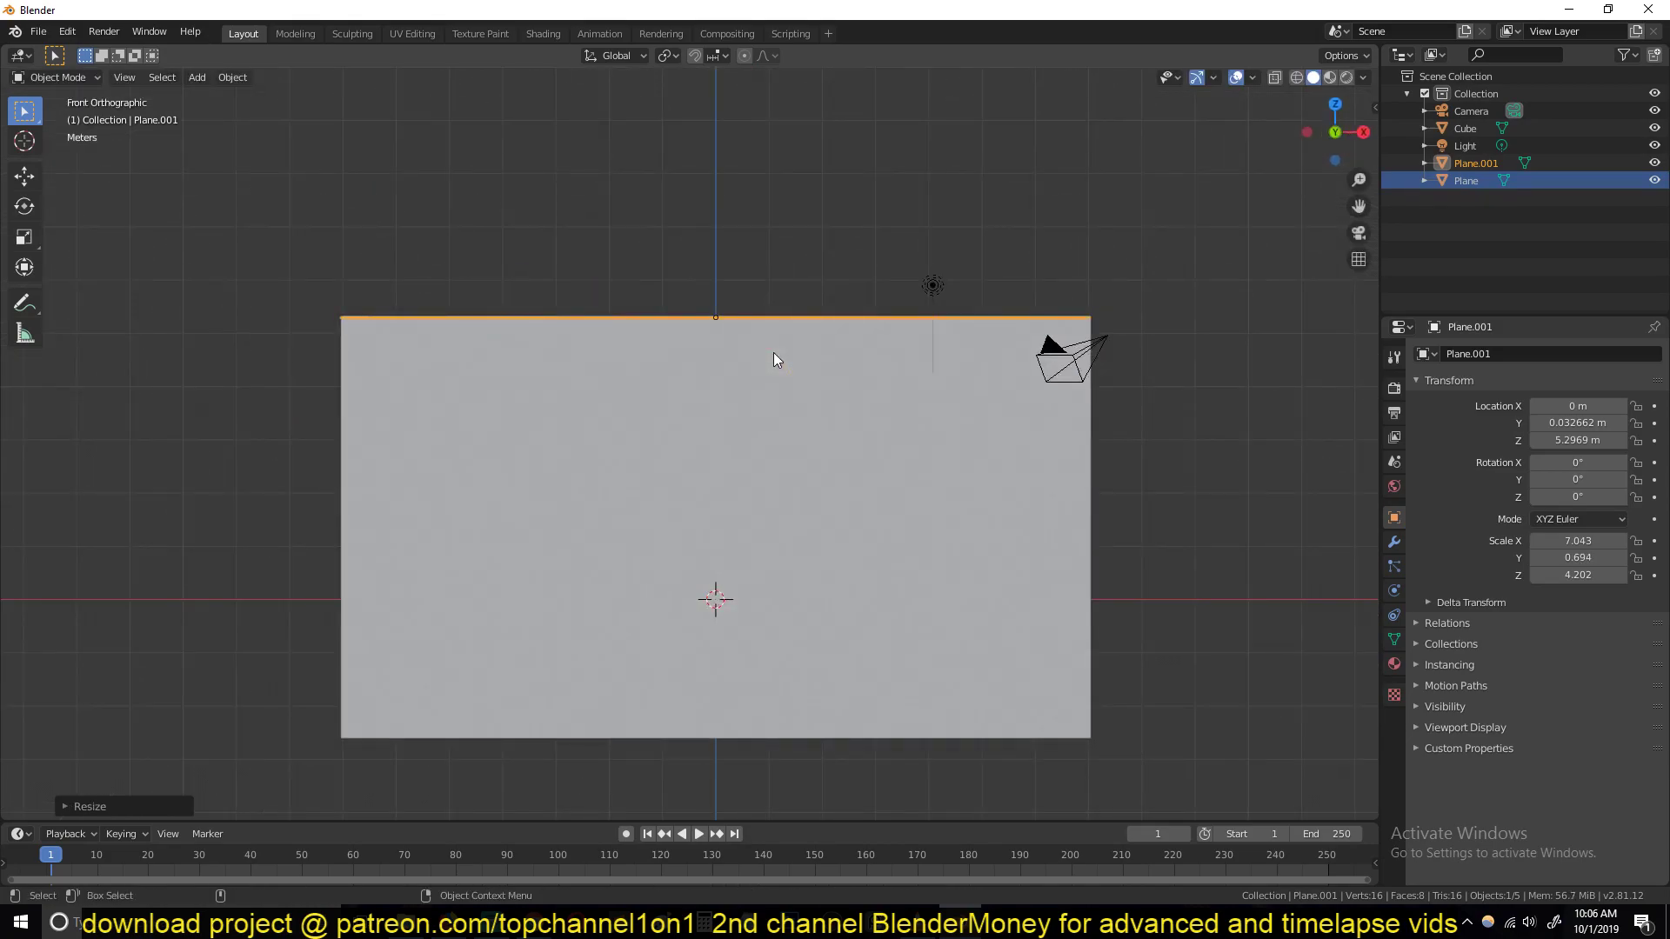
Step: Tilt the strip to about 16.6° around X and move it up to about Z 6.78 m
{"action": "key", "text": "KP_3"}
{"action": "middle_click_drag", "start_coordinate": [775, 410], "coordinate": [733, 487]}
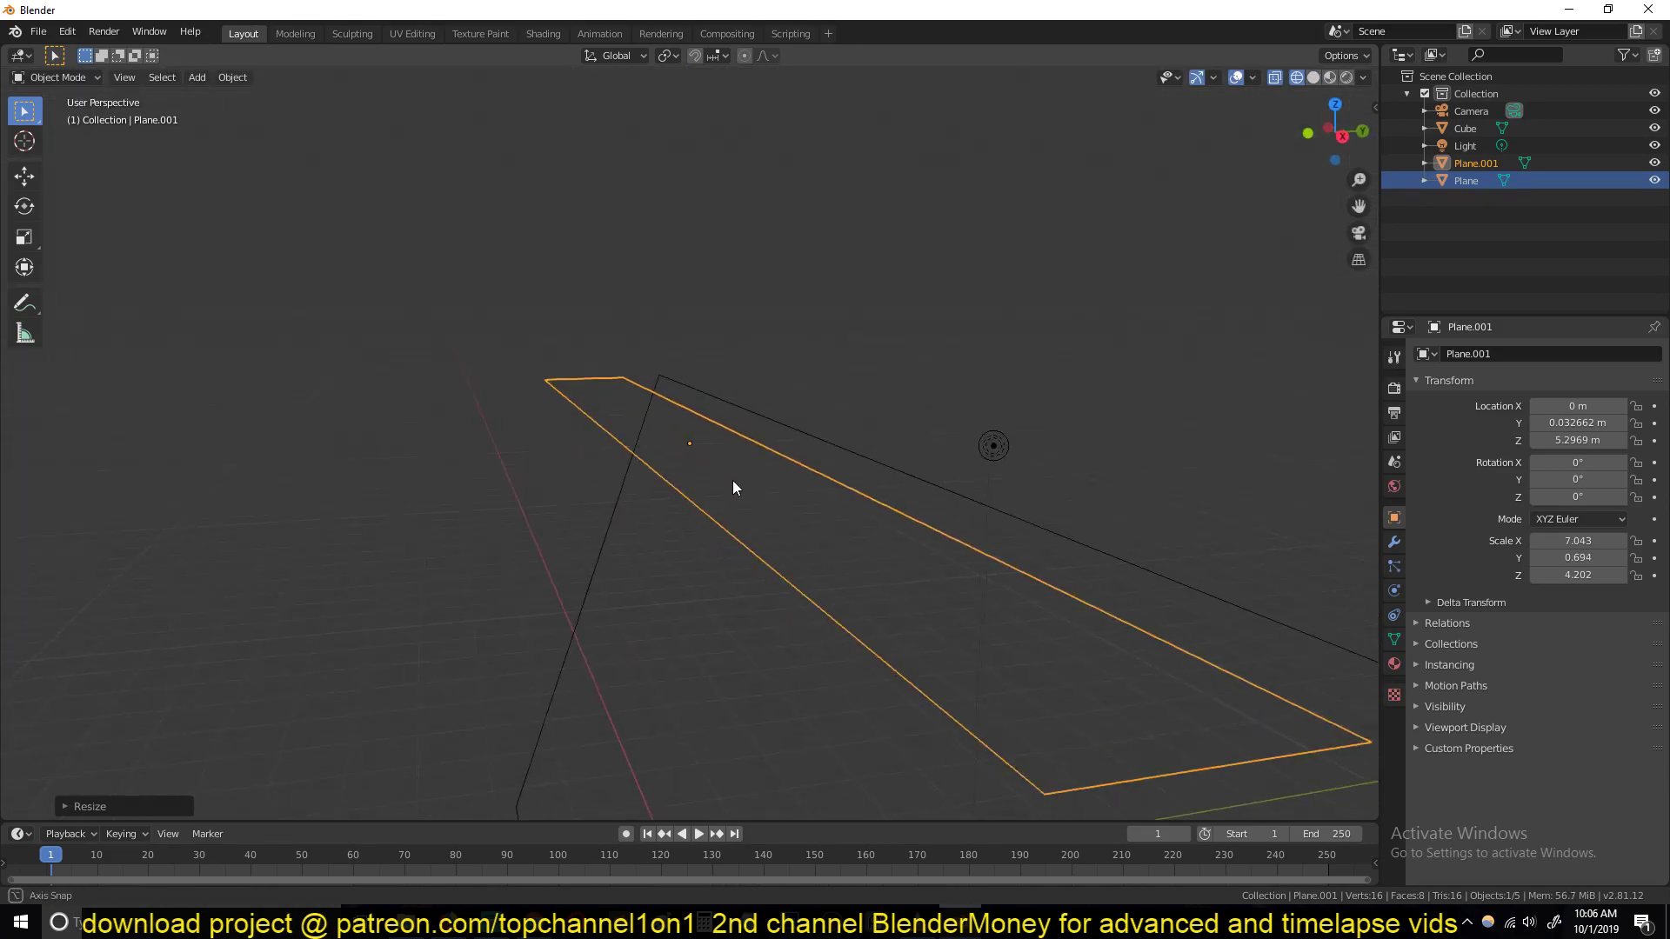
{"action": "key", "text": "KP_3"}
{"action": "key", "text": "r"}
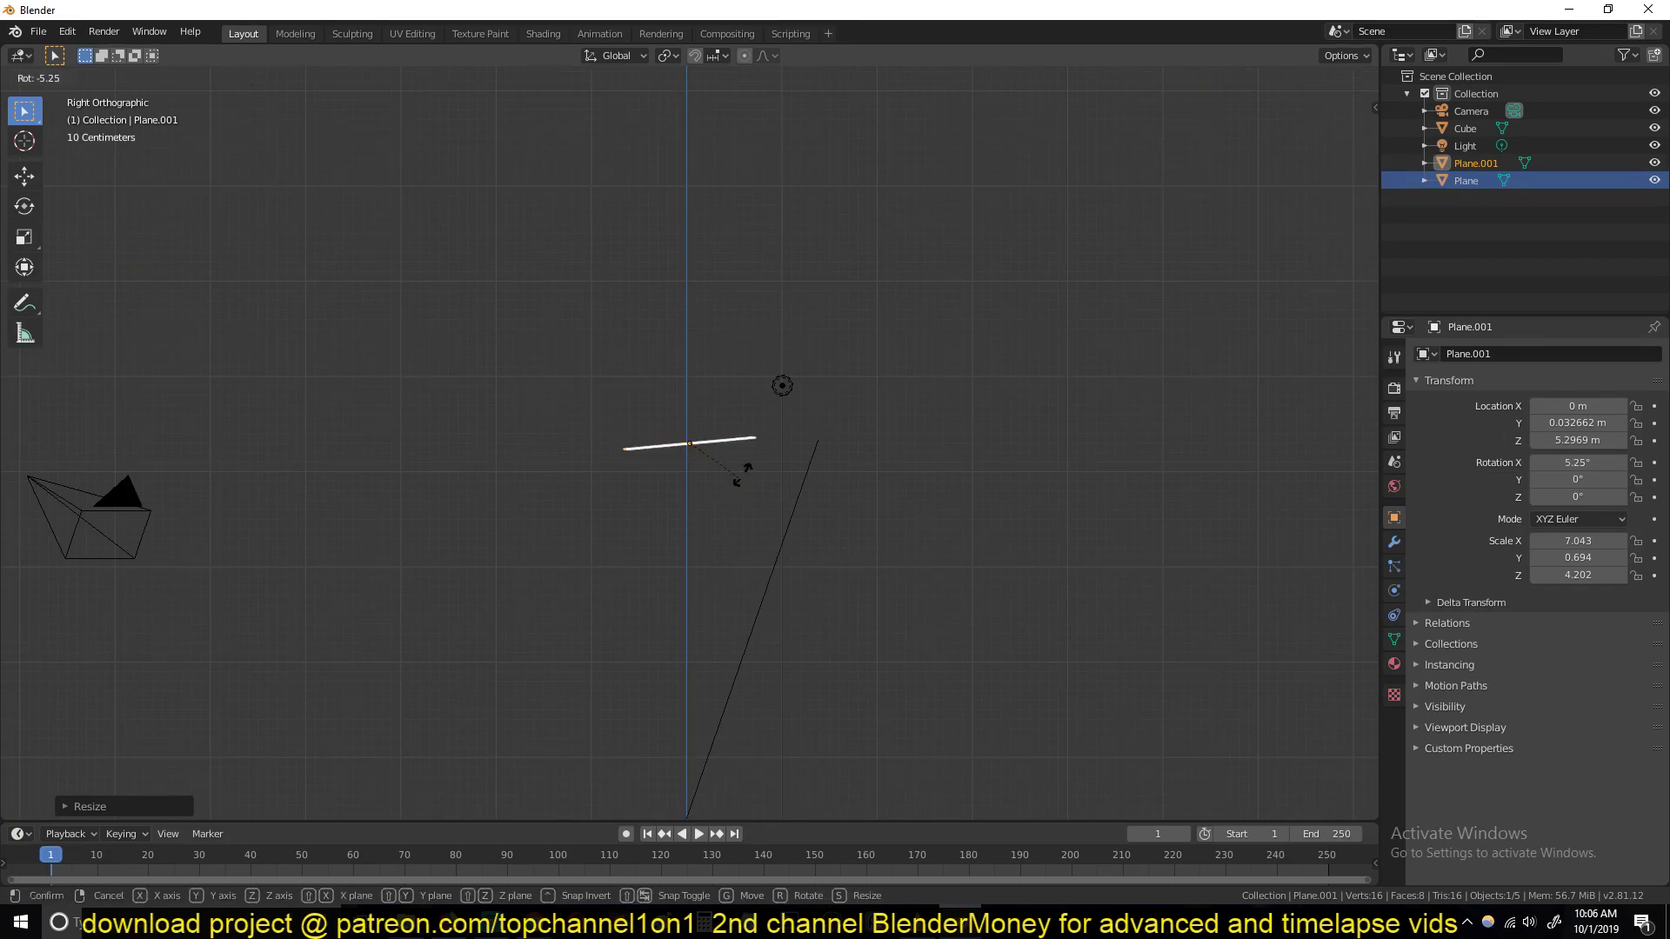
{"action": "left_click", "coordinate": [760, 462]}
{"action": "key", "text": "g"}
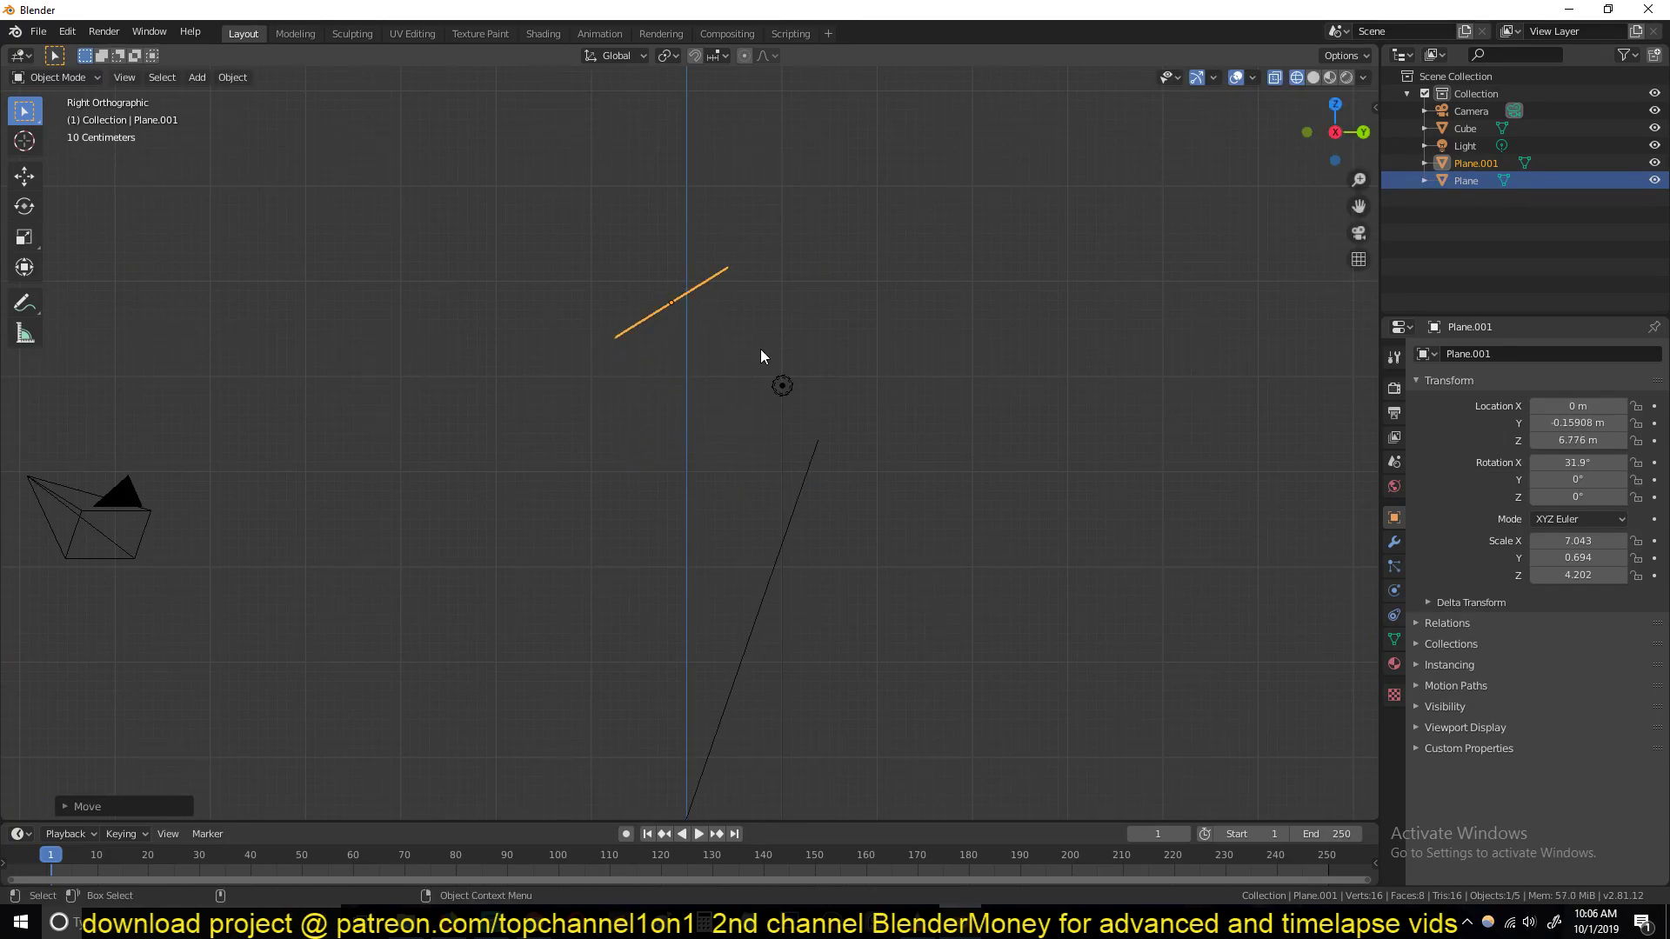
{"action": "left_click", "coordinate": [762, 397]}
Step: Return the viewport to solid shading and display the objects in random colors
{"action": "middle_click_drag", "start_coordinate": [917, 250], "coordinate": [825, 420]}
{"action": "key", "text": "shift+z"}
{"action": "left_click", "coordinate": [1362, 77]}
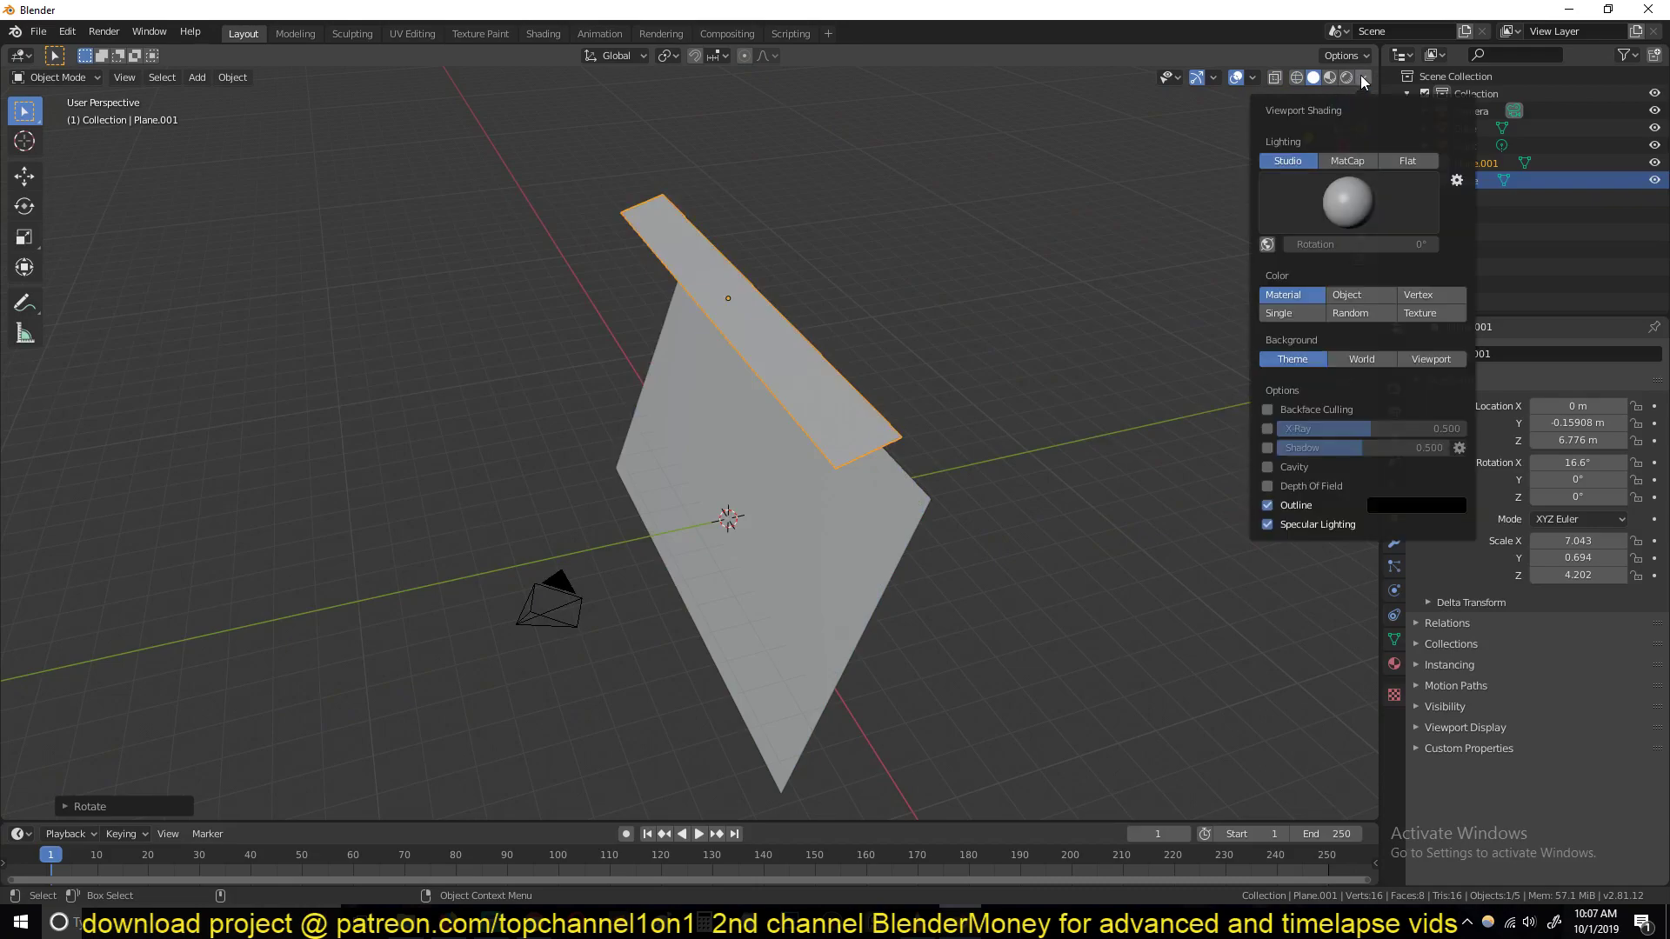
{"action": "left_click", "coordinate": [1345, 314]}
Step: Add a horizontal loop cut across the middle of the large plane and offset it with Shrink/Fatten to bend the plane
{"action": "middle_click_drag", "start_coordinate": [1026, 296], "coordinate": [988, 280]}
{"action": "scroll", "coordinate": [911, 231], "scroll_direction": "up", "scroll_amount": 3}
{"action": "scroll", "coordinate": [995, 231], "scroll_direction": "down", "scroll_amount": 3}
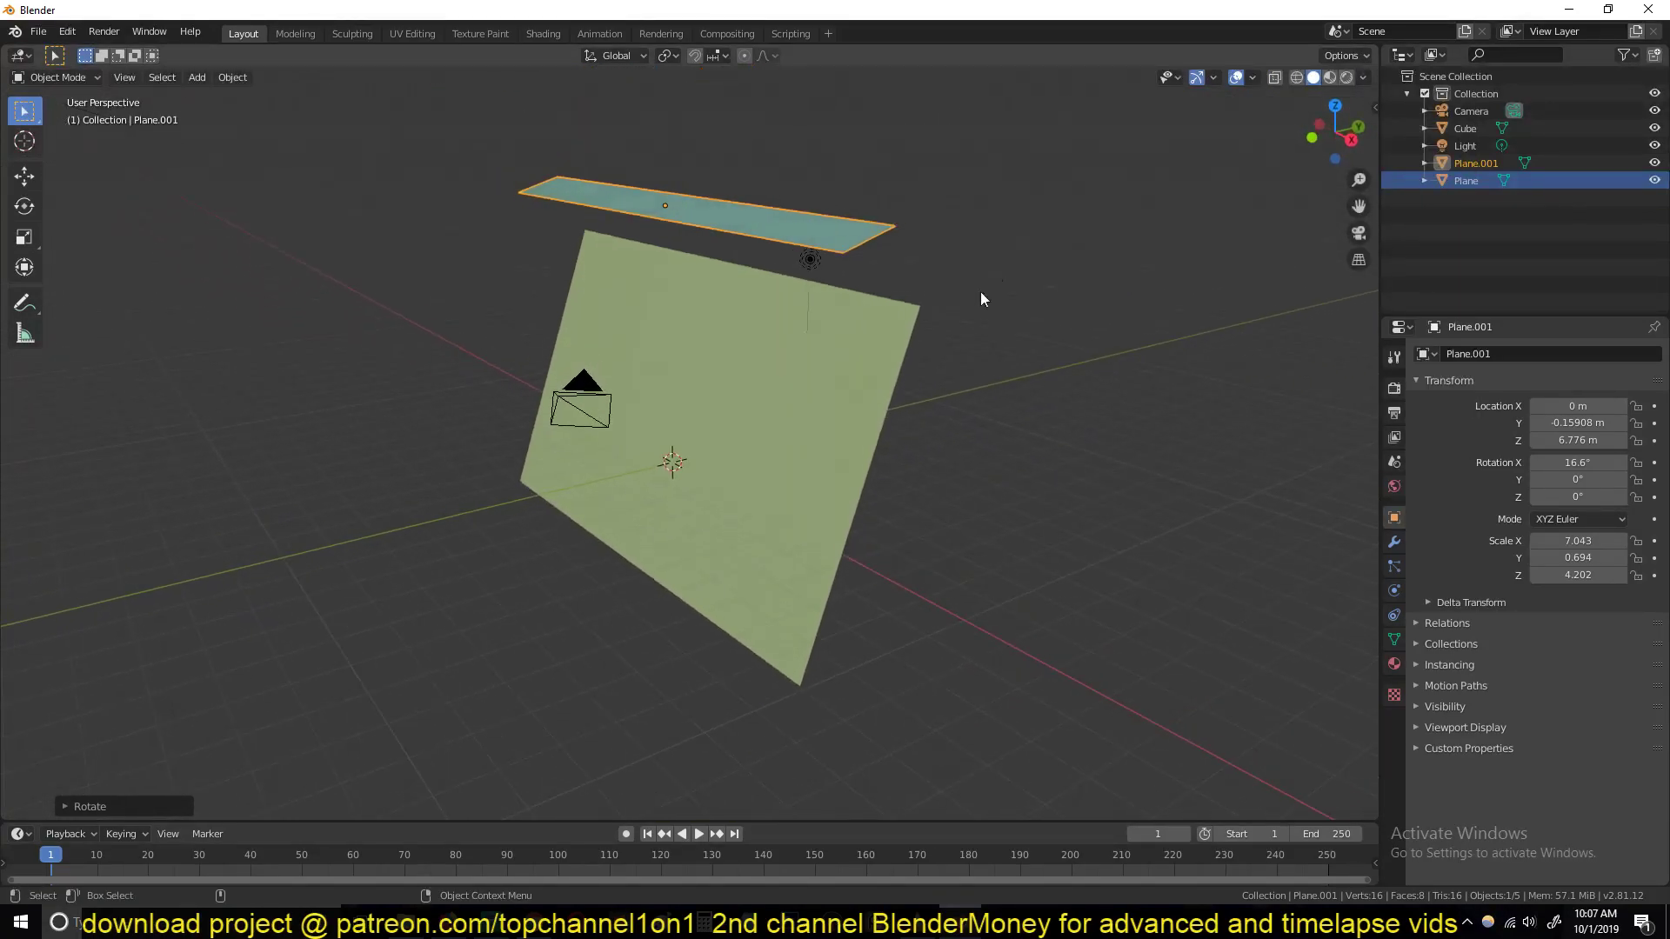
{"action": "left_click", "coordinate": [988, 280]}
{"action": "left_click", "coordinate": [889, 352]}
{"action": "key", "text": "Tab"}
{"action": "key", "text": "ctrl+r"}
{"action": "left_click", "coordinate": [896, 421]}
{"action": "left_click", "coordinate": [896, 422]}
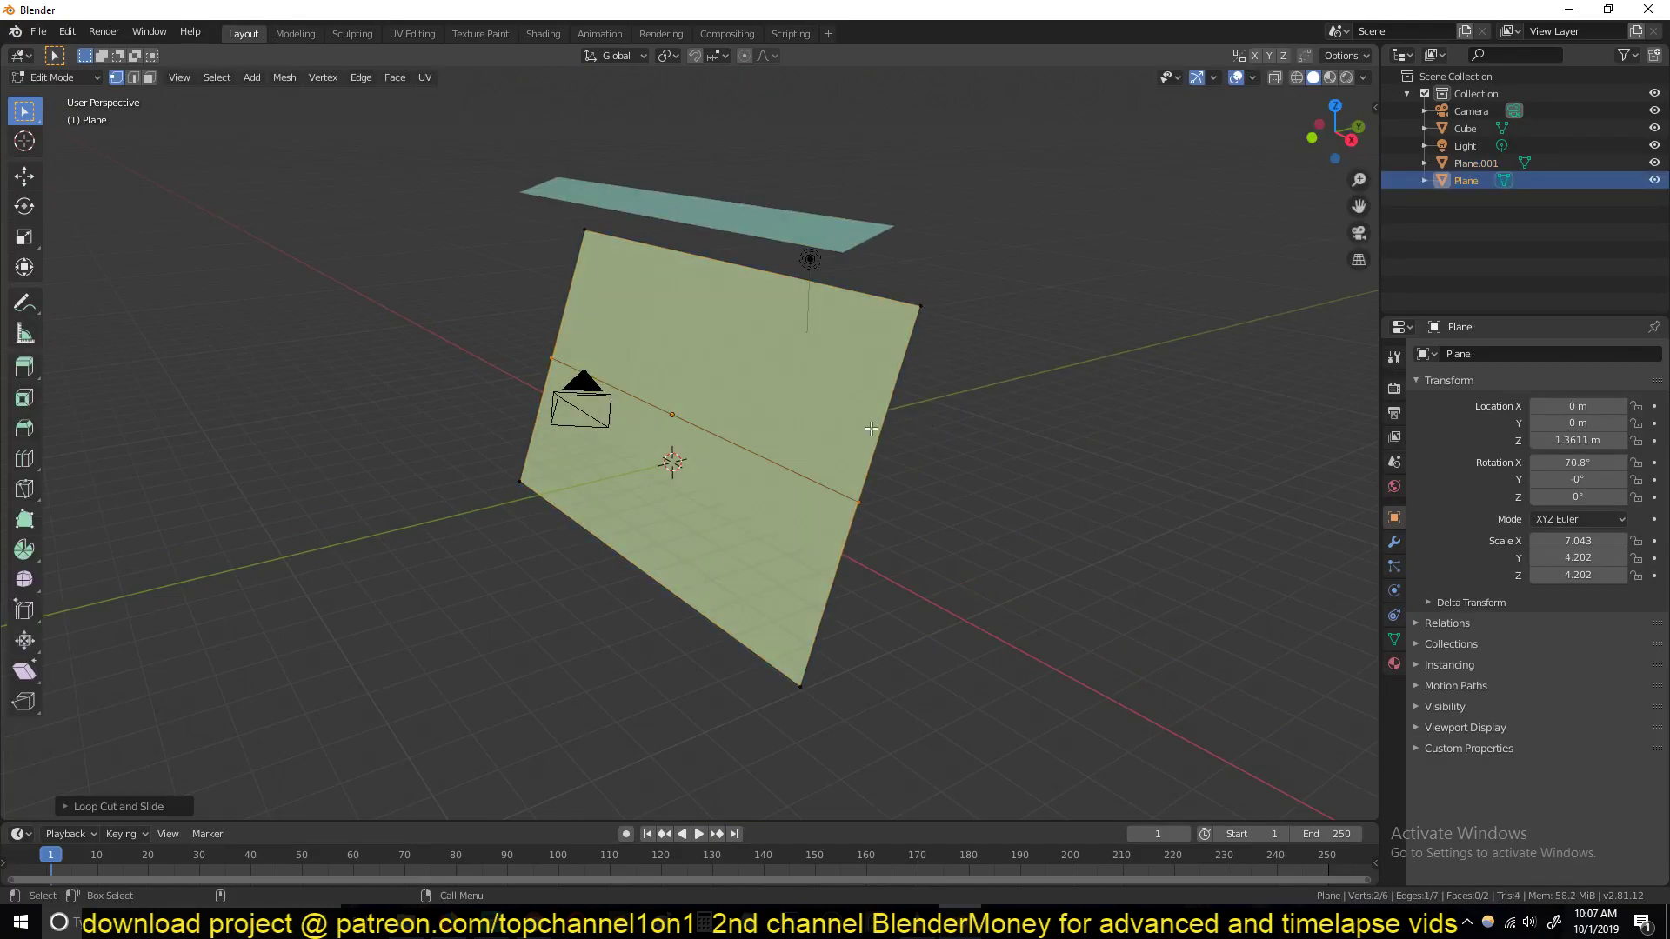
{"action": "key", "text": "alt+s"}
{"action": "left_click", "coordinate": [899, 424]}
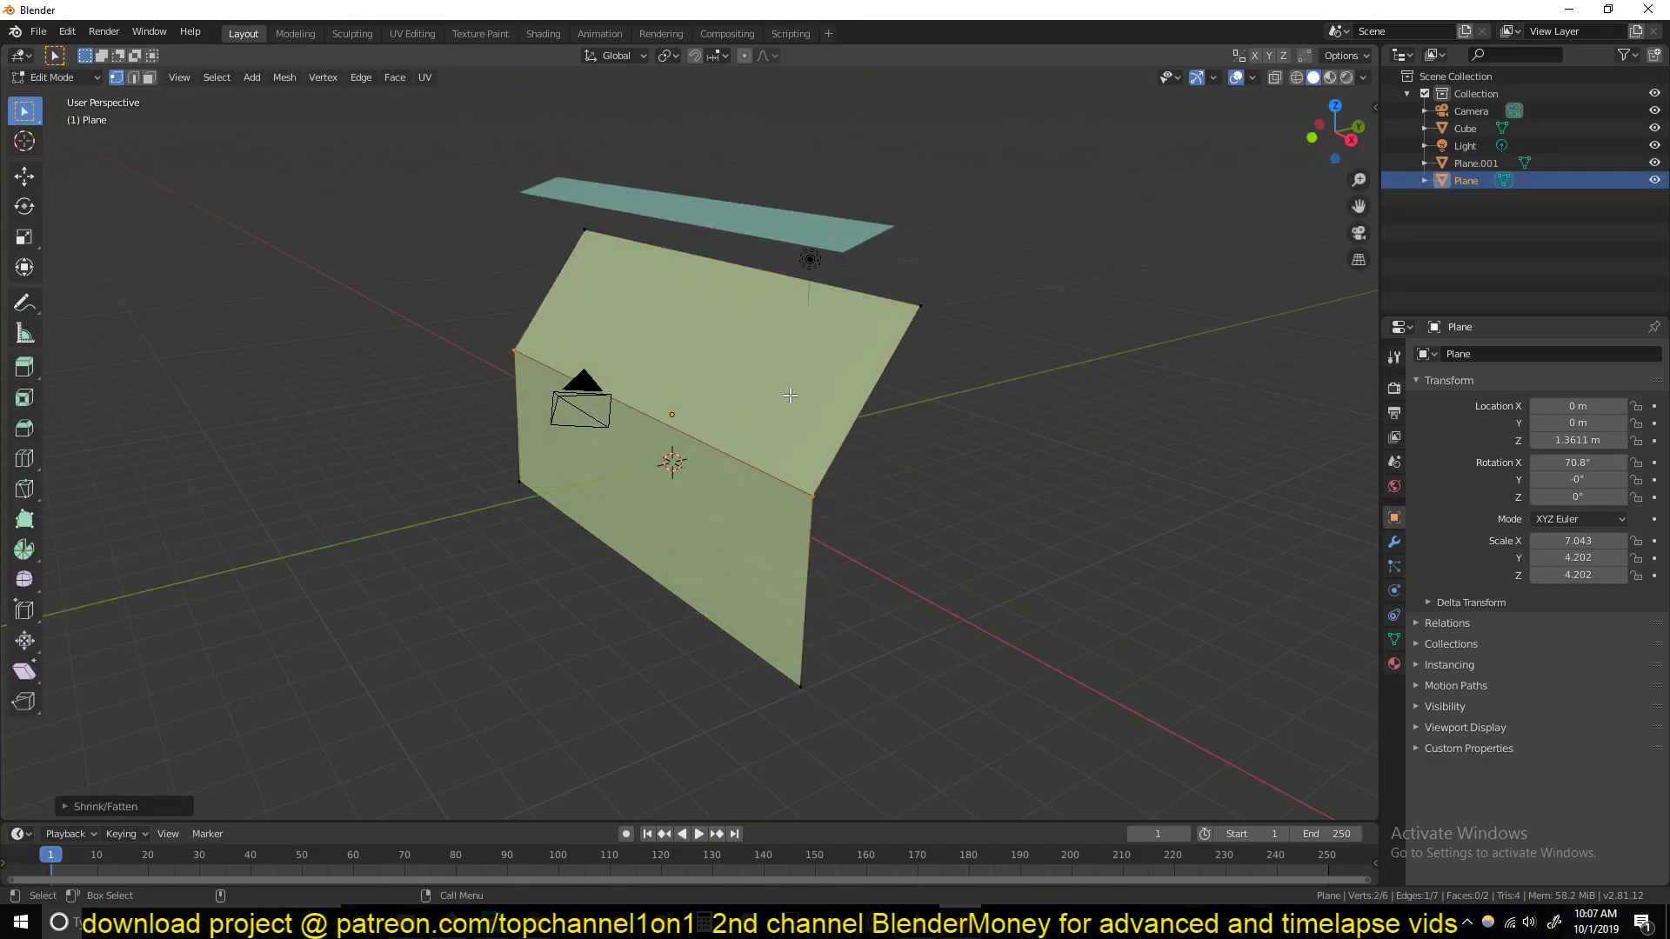
Step: Bevel the horizontal loop with 7 segments over nearly the plane's full height to form a smooth curve
{"action": "key", "text": "ctrl+b"}
{"action": "scroll", "coordinate": [1058, 138], "scroll_direction": "up", "scroll_amount": 4}
{"action": "scroll", "coordinate": [1084, 153], "scroll_direction": "up", "scroll_amount": 3}
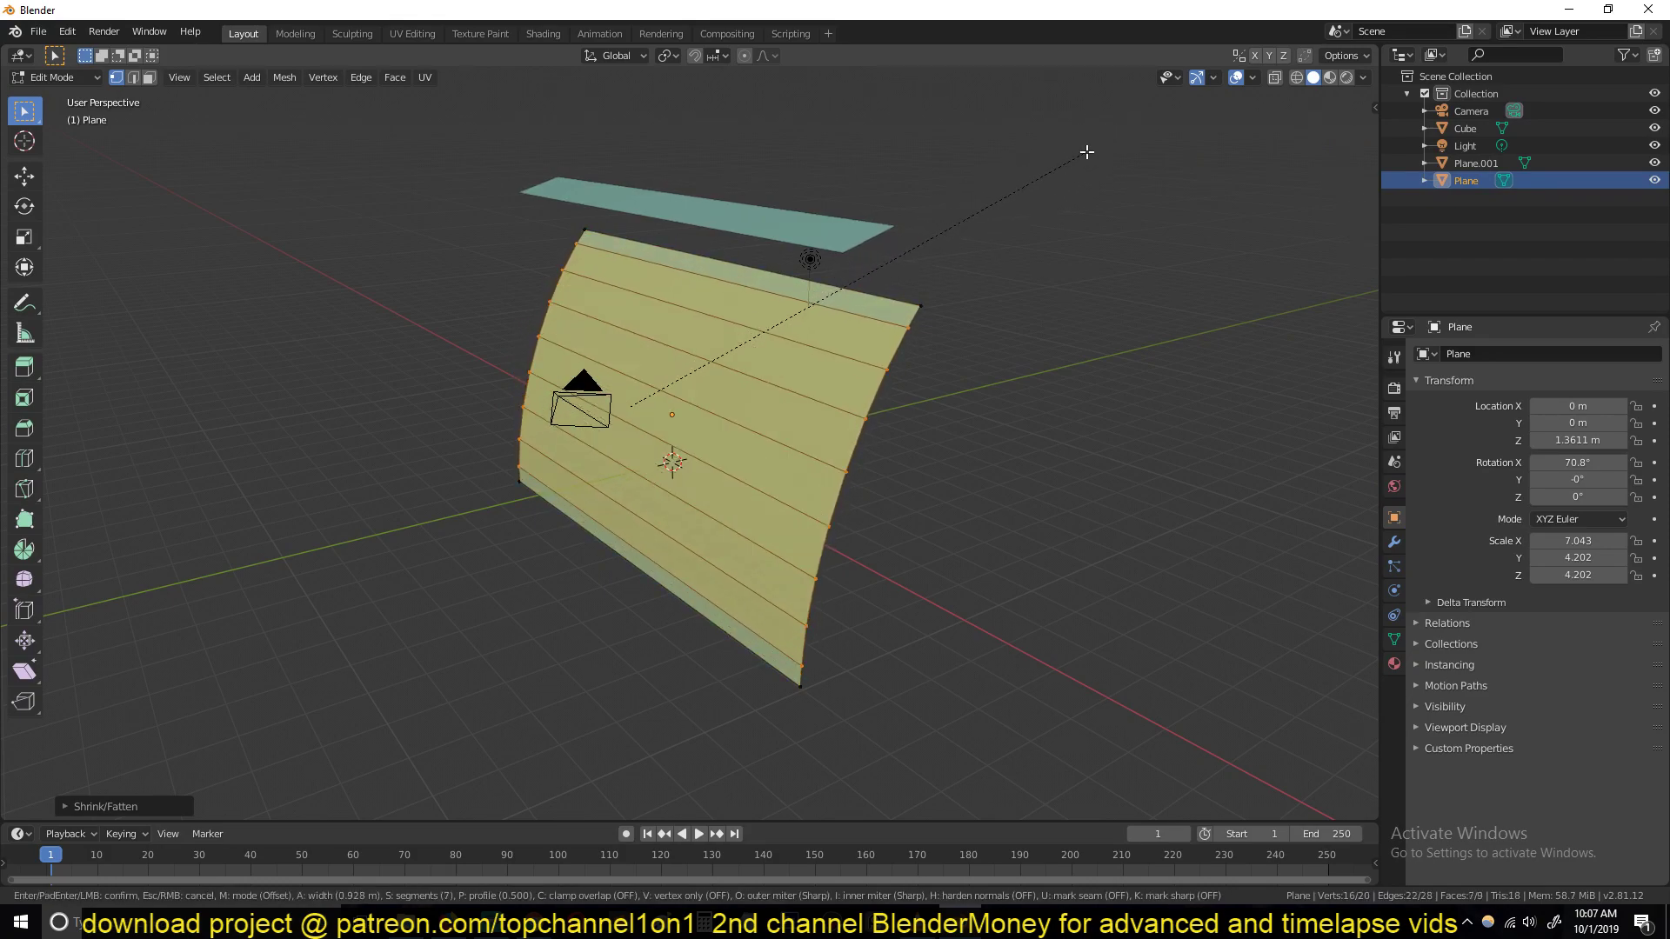
{"action": "left_click", "coordinate": [1099, 143]}
Step: Add a vertical loop cut near the middle of the curved plane and push it slightly outward with Shrink/Fatten
{"action": "key", "text": "alt+a"}
{"action": "key", "text": "ctrl+r"}
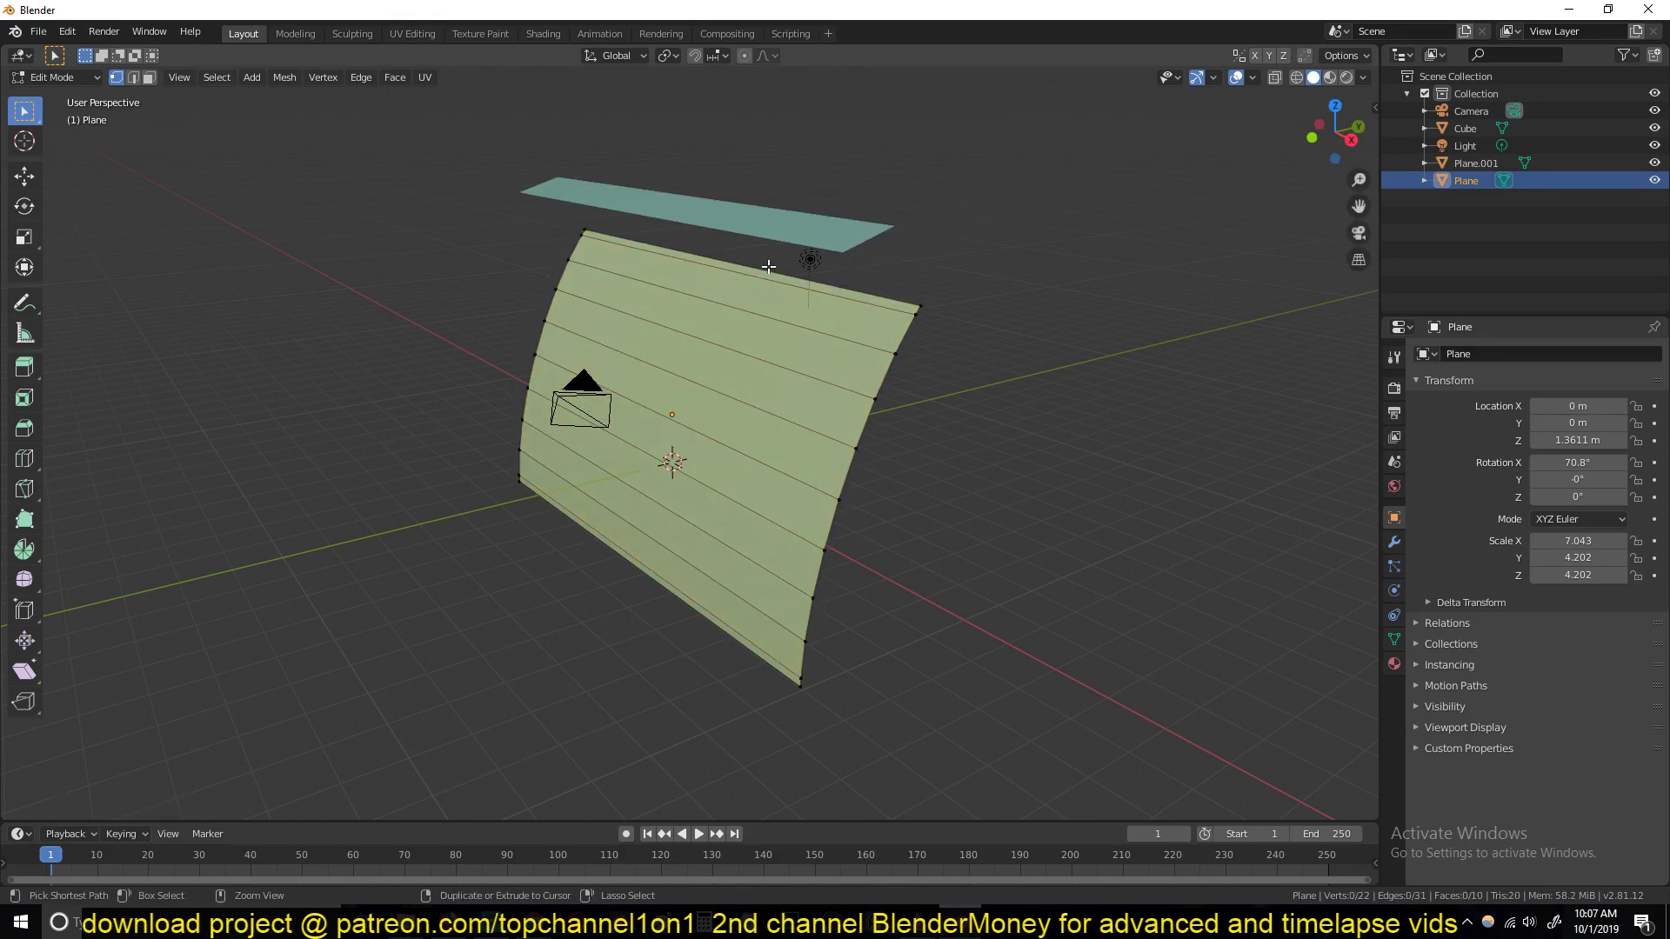
{"action": "left_click", "coordinate": [696, 296]}
{"action": "left_click", "coordinate": [687, 291]}
{"action": "key", "text": "alt+s"}
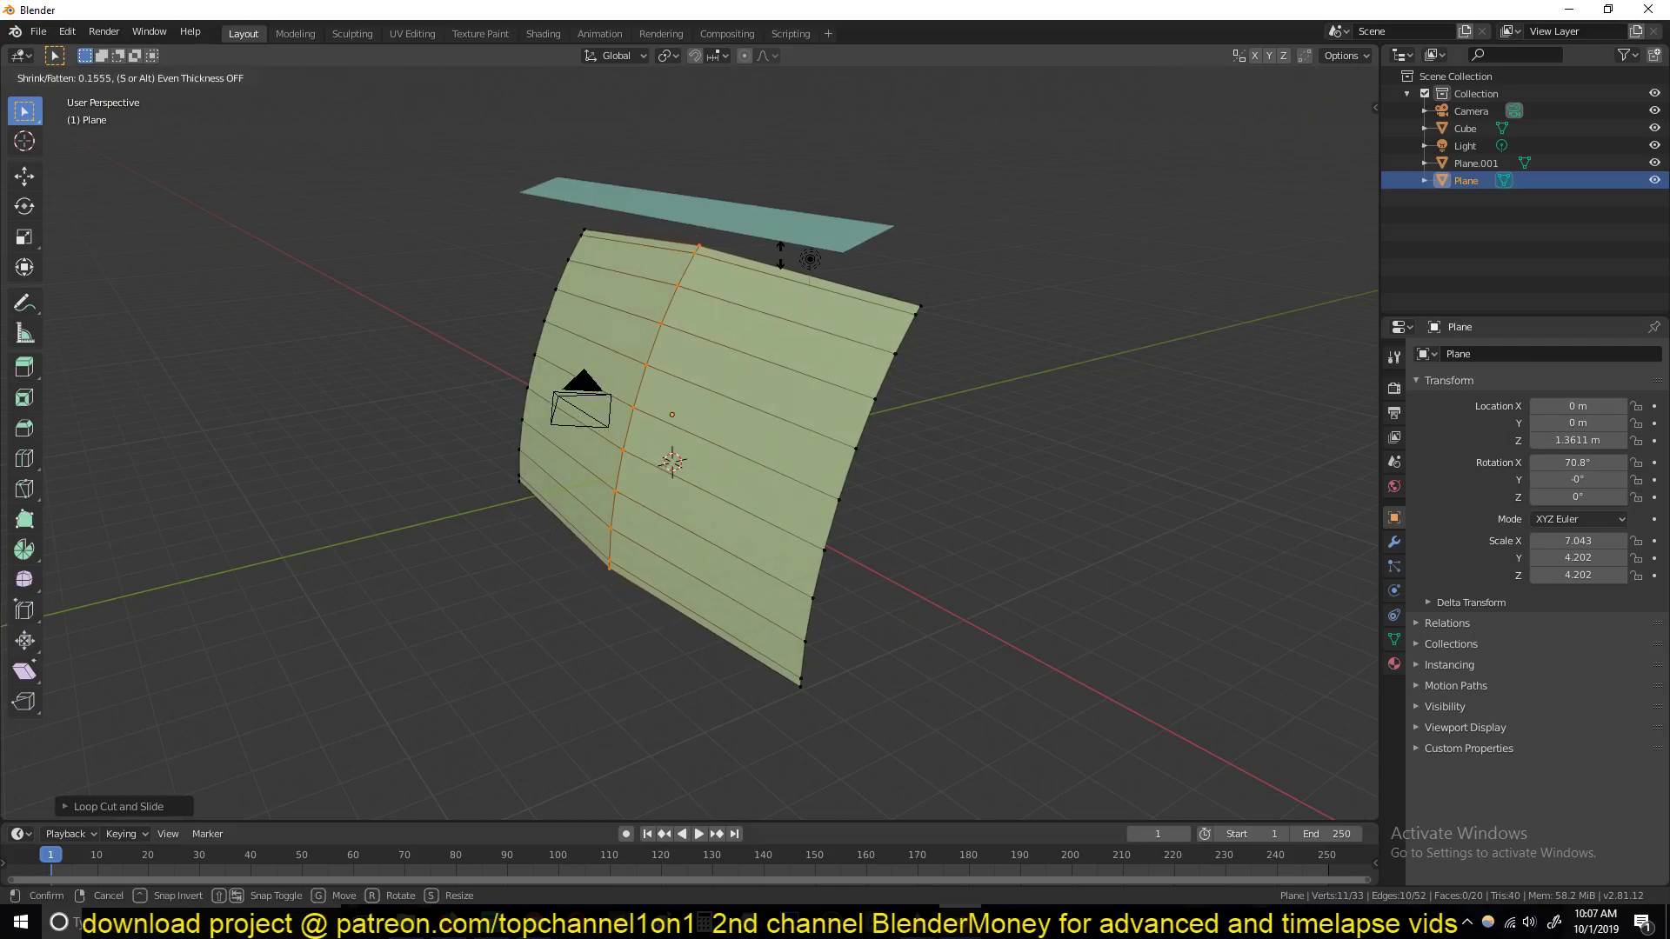
{"action": "left_click", "coordinate": [780, 256]}
Step: Bevel the vertical loop across the plane's width and shade the plane smooth
{"action": "key", "text": "ctrl+b"}
{"action": "left_click", "coordinate": [902, 103]}
{"action": "key", "text": "Tab"}
{"action": "right_click", "coordinate": [755, 577]}
{"action": "left_click", "coordinate": [754, 576]}
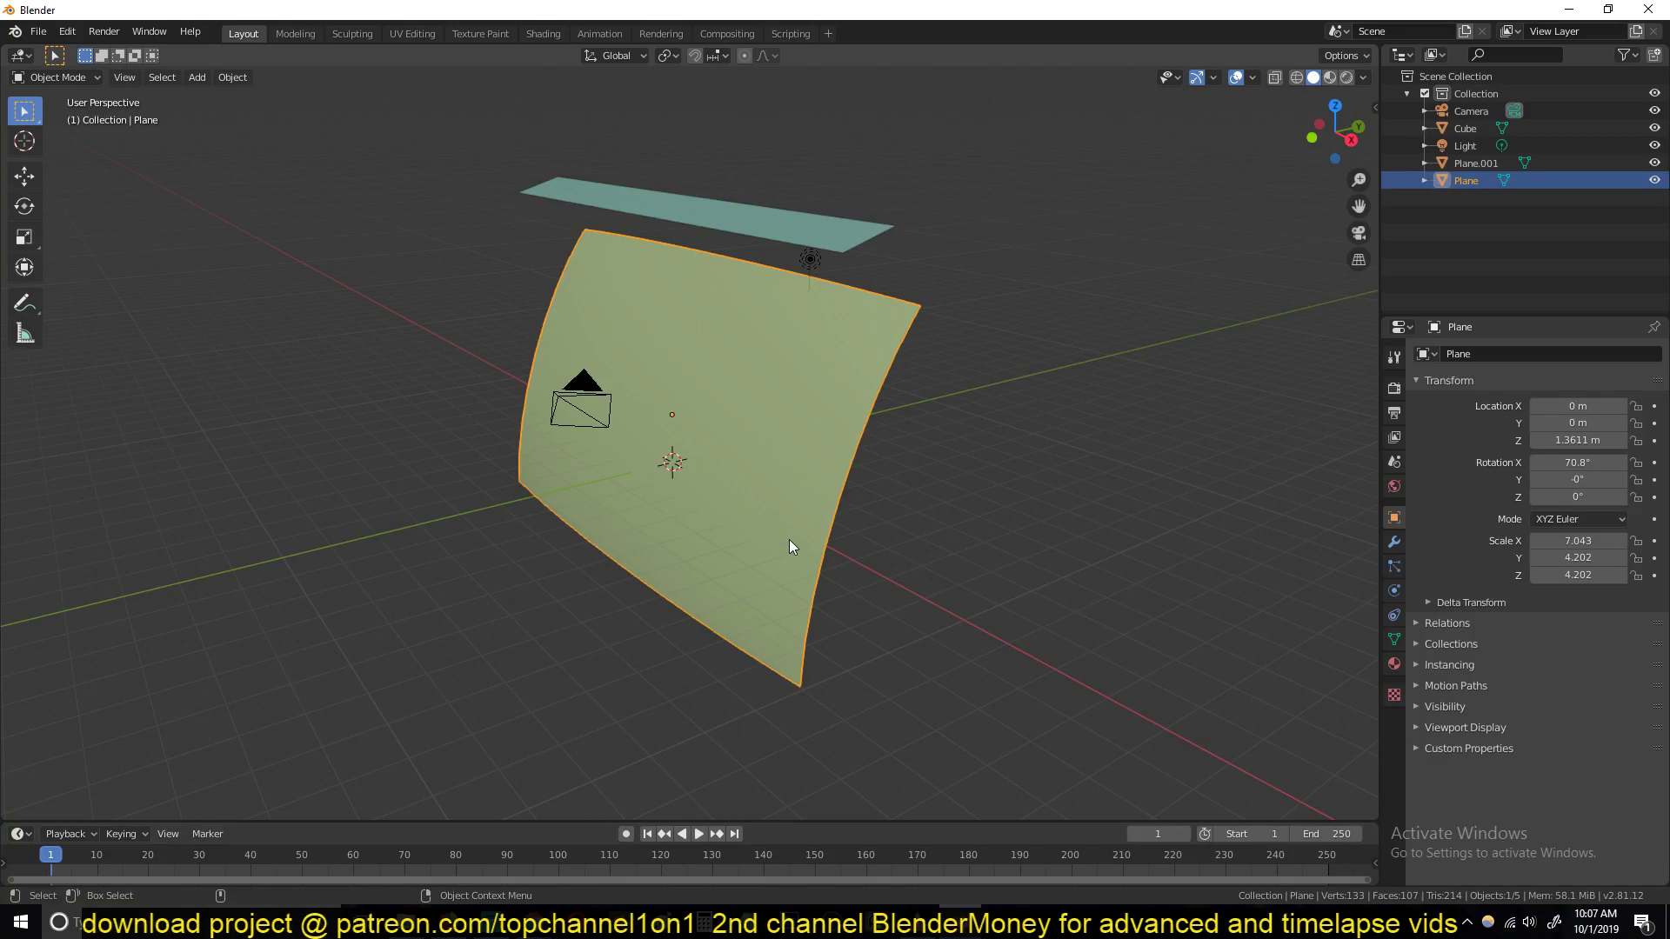
Step: Add an emitter particle system to the narrow strip above the curved plane
{"action": "mouse_move", "coordinate": [789, 544]}
{"action": "middle_mouse_down"}
{"action": "mouse_move", "coordinate": [846, 522]}
{"action": "mouse_move", "coordinate": [857, 496]}
{"action": "mouse_move", "coordinate": [723, 512]}
{"action": "mouse_move", "coordinate": [838, 513]}
{"action": "mouse_move", "coordinate": [816, 576]}
{"action": "middle_mouse_up"}
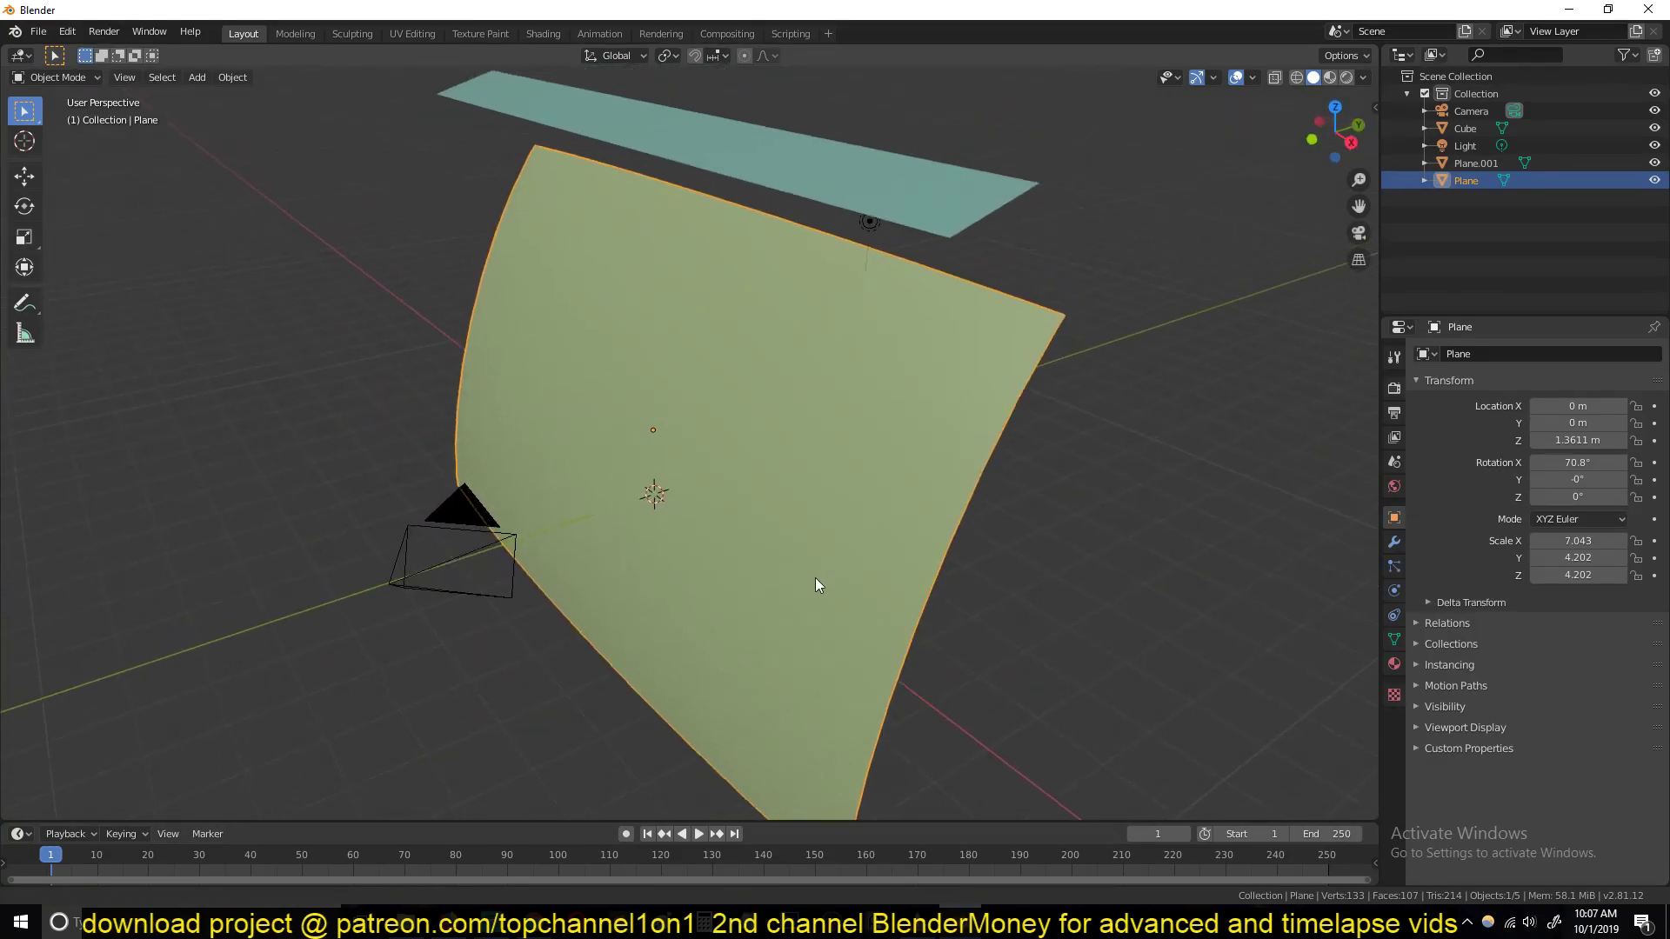
{"action": "left_click", "coordinate": [840, 224]}
{"action": "middle_click_drag", "start_coordinate": [867, 300], "coordinate": [820, 287]}
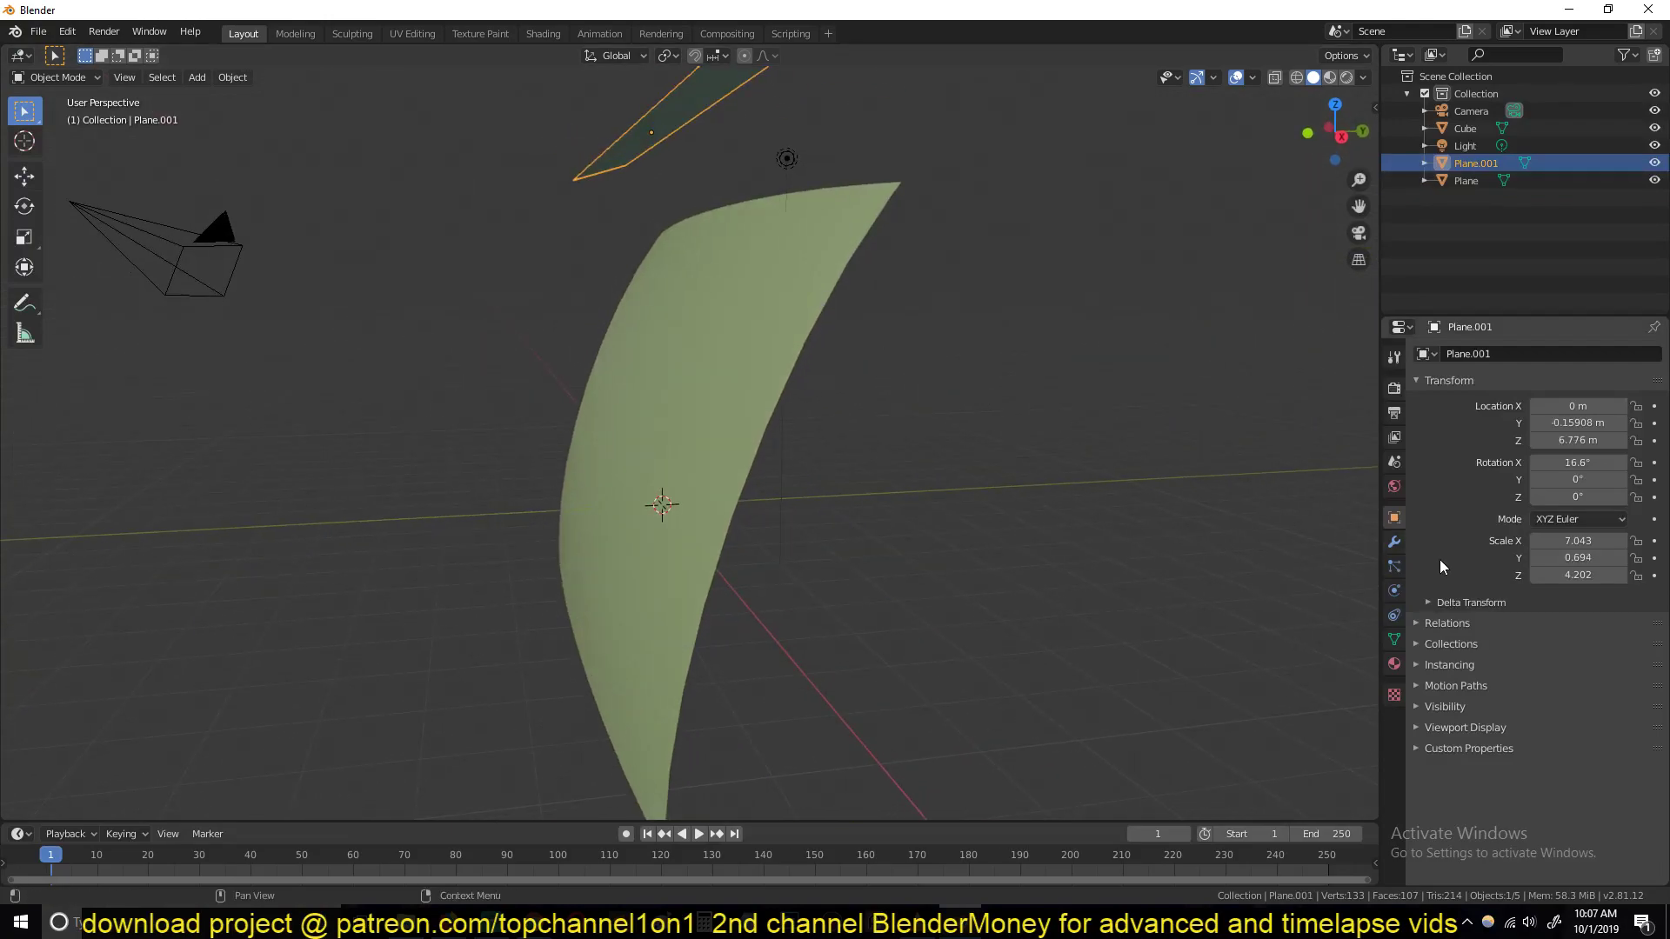
{"action": "left_click", "coordinate": [1394, 590]}
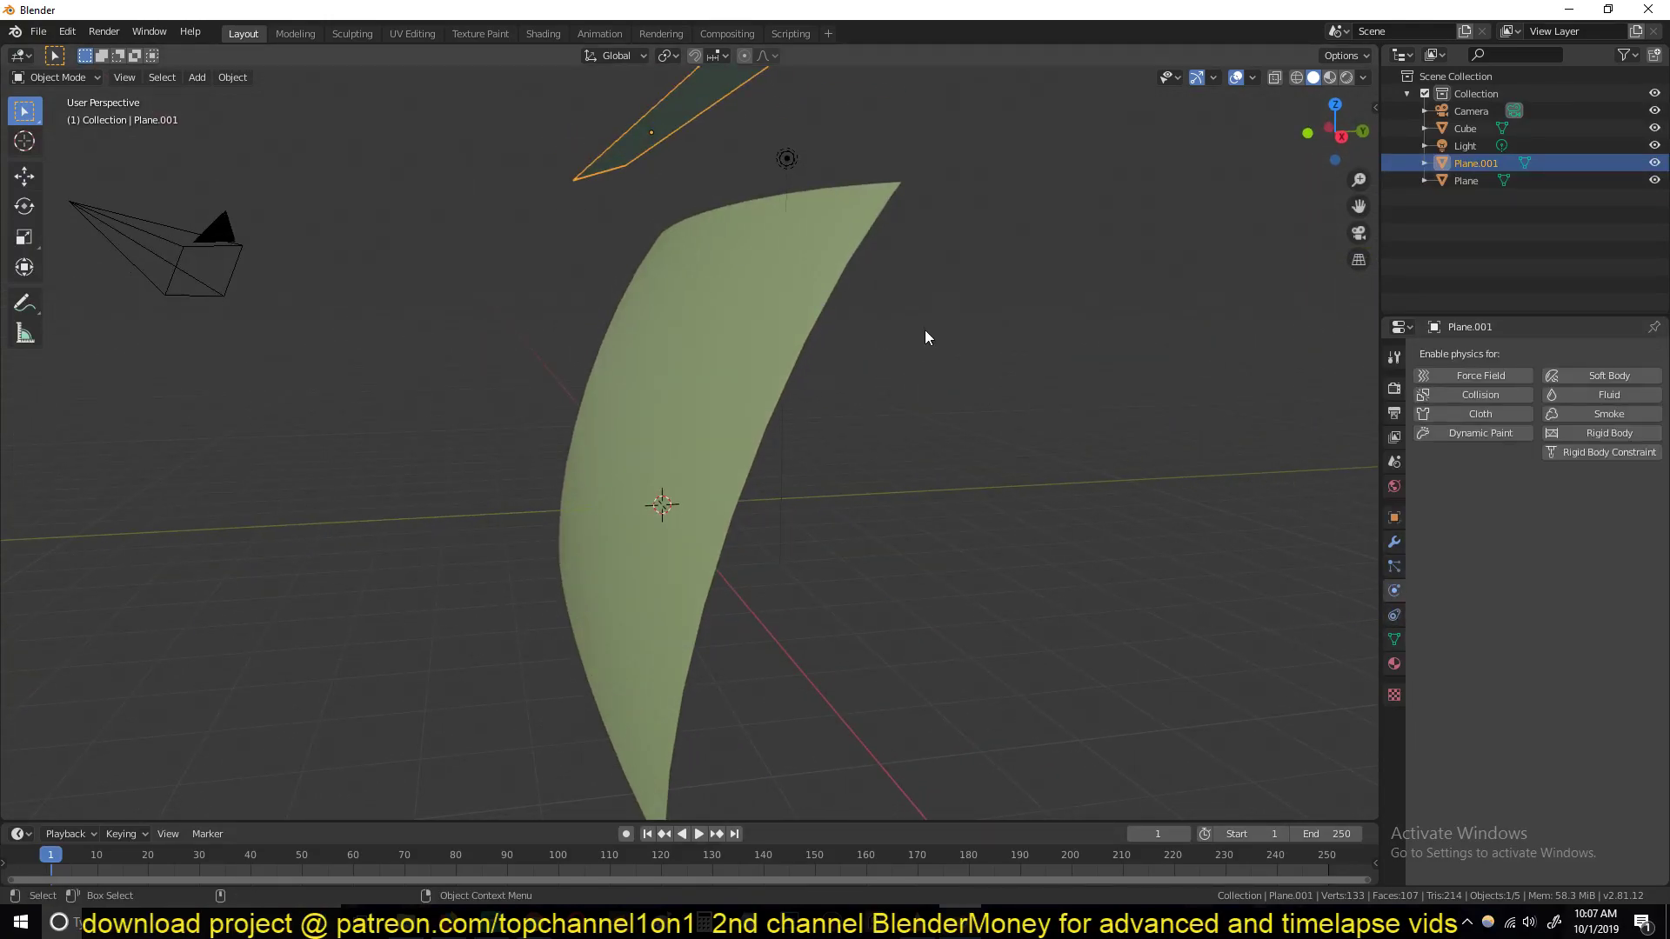
{"action": "middle_click_drag", "start_coordinate": [694, 130], "coordinate": [765, 226]}
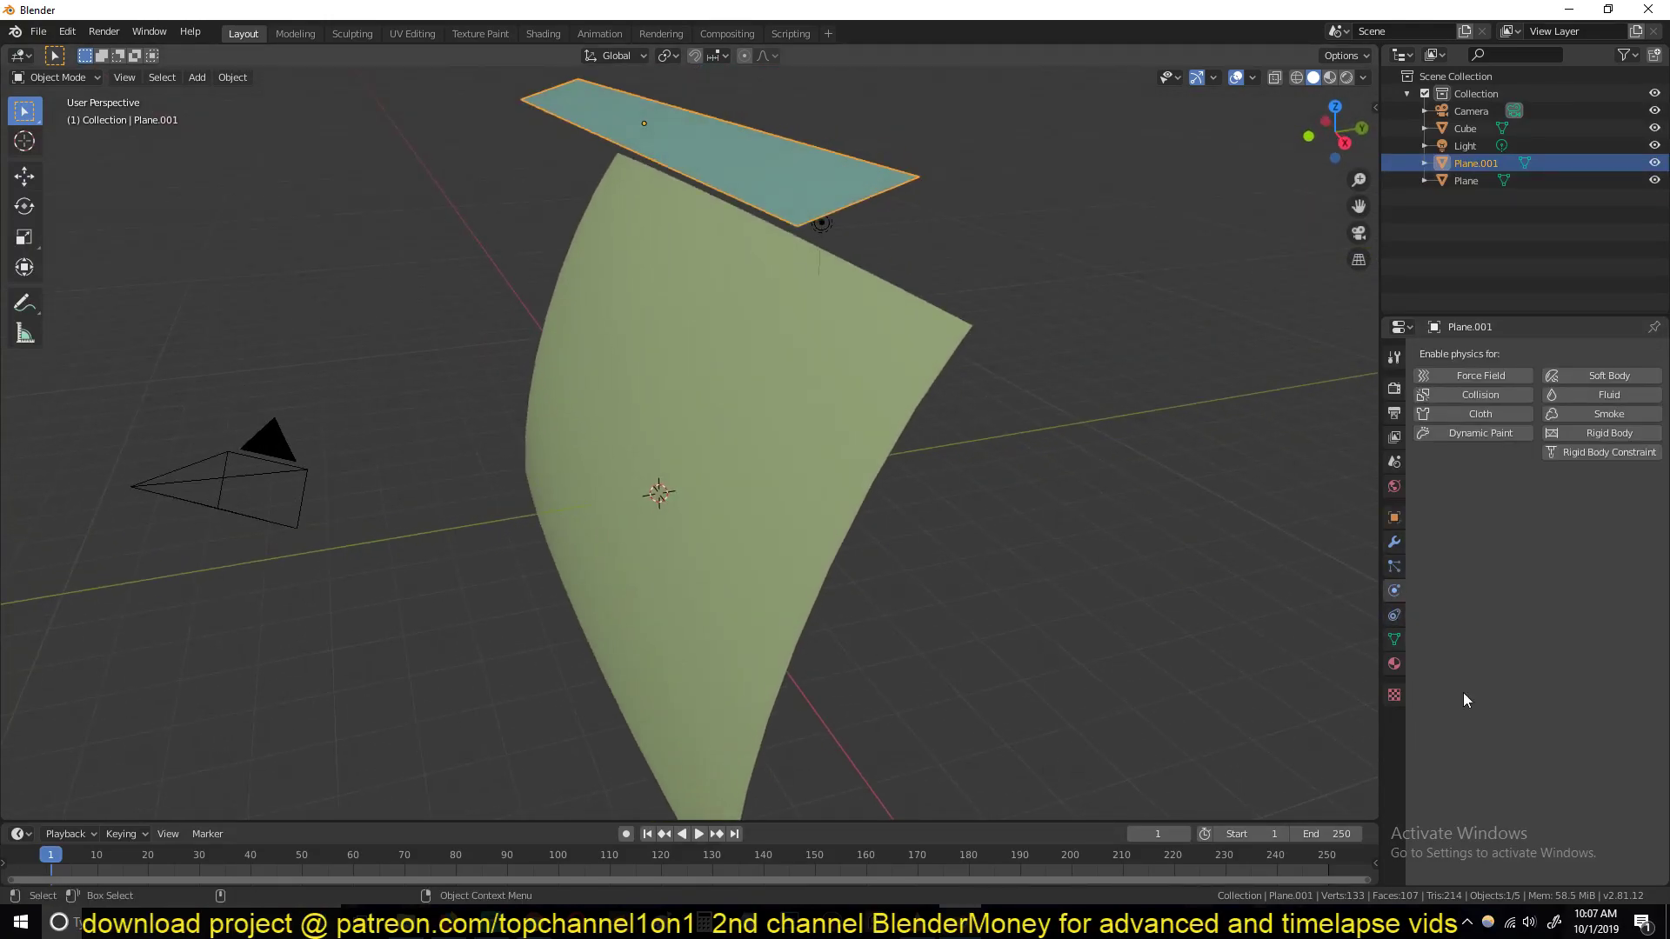
{"action": "left_click", "coordinate": [1393, 567]}
{"action": "left_click", "coordinate": [1655, 355]}
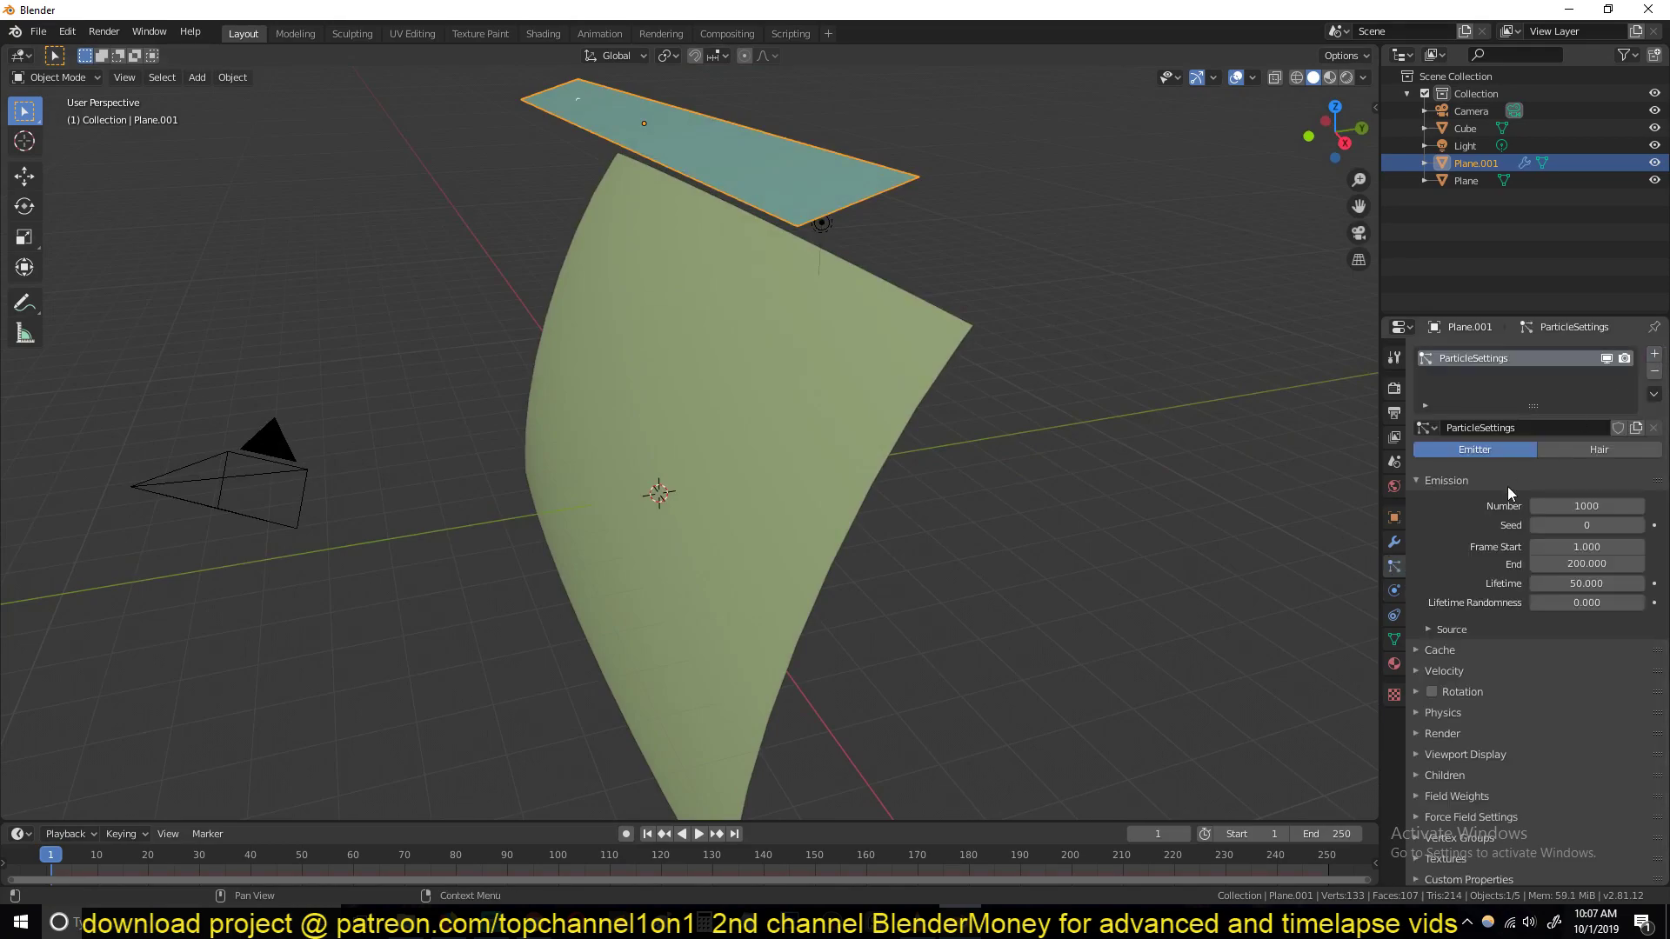
Step: Play the particle animation and enable Collision physics on the curved plane
{"action": "middle_click_drag", "start_coordinate": [781, 421], "coordinate": [654, 313]}
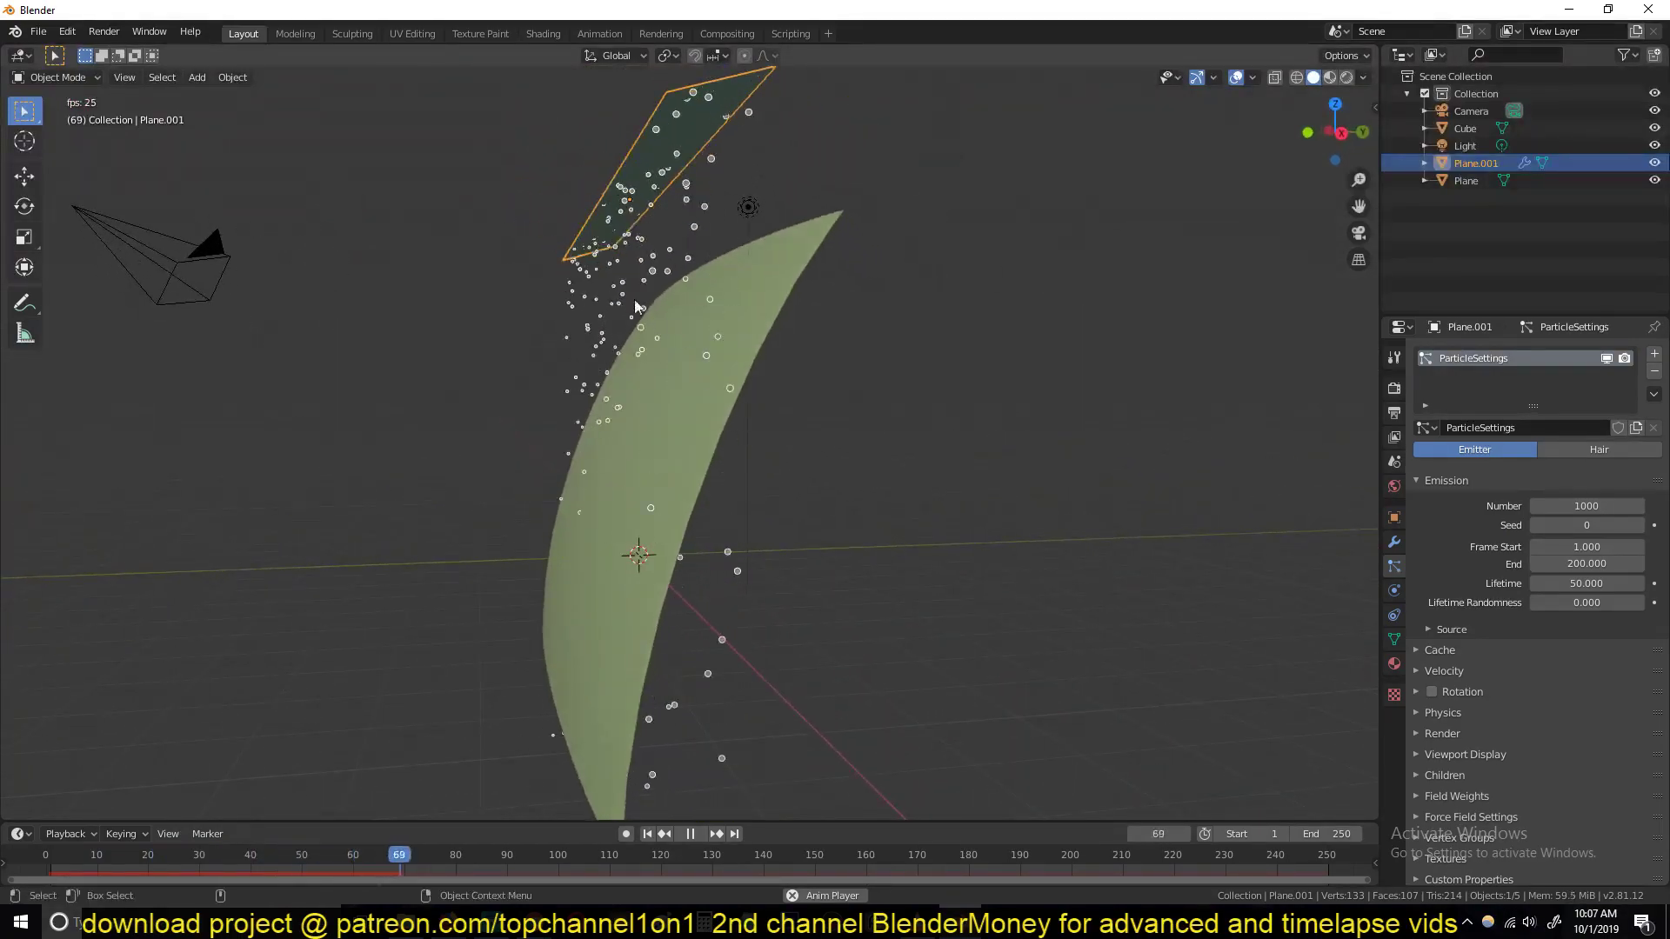
{"action": "left_click", "coordinate": [806, 247]}
{"action": "left_click", "coordinate": [1392, 593]}
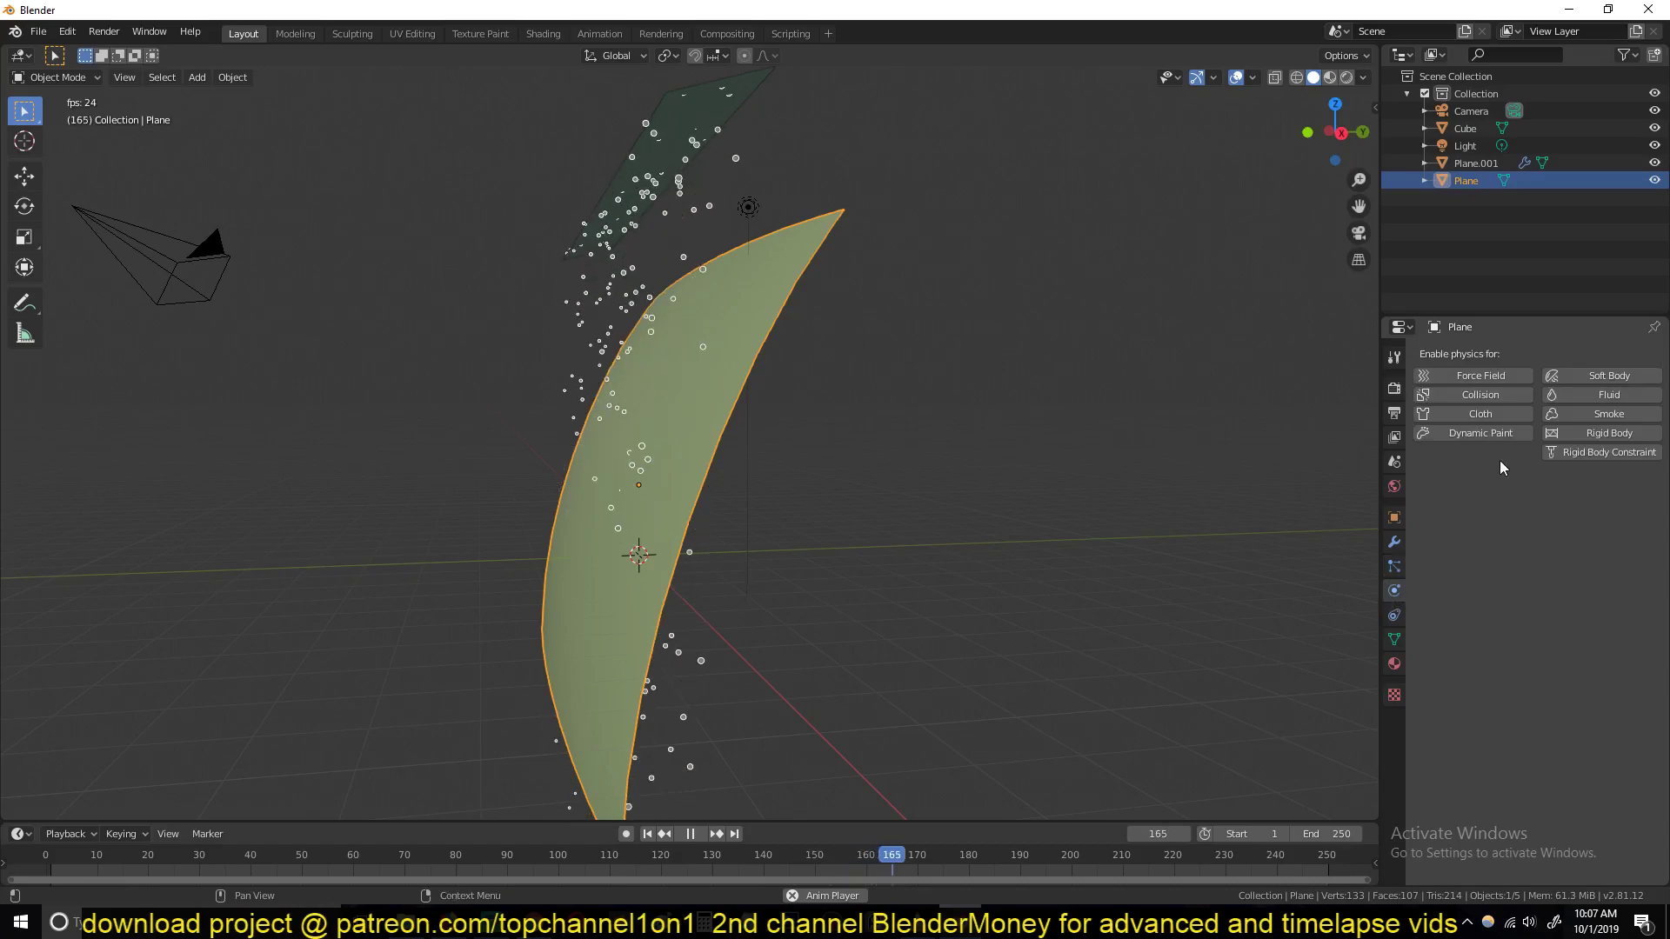
{"action": "left_click", "coordinate": [1494, 396]}
Step: Set the curved plane's particle collision damping to 1.000 and inspect the falling particles from several angles
{"action": "mouse_move", "coordinate": [744, 401]}
{"action": "middle_mouse_down"}
{"action": "mouse_move", "coordinate": [847, 368]}
{"action": "mouse_move", "coordinate": [737, 386]}
{"action": "middle_mouse_up"}
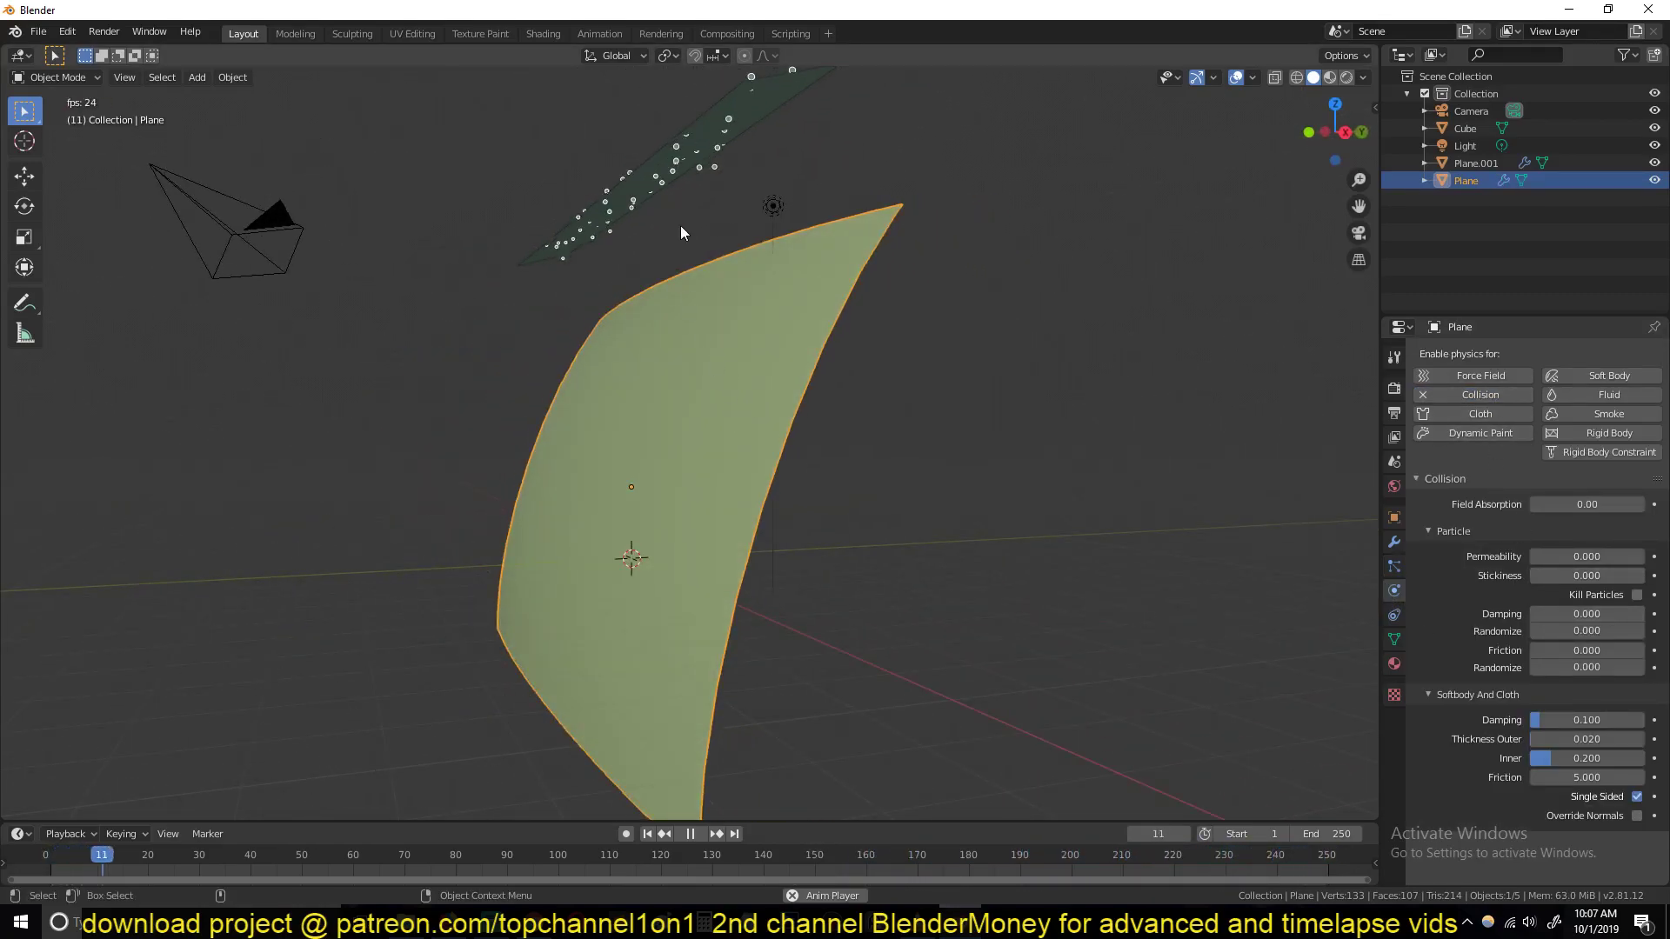
{"action": "middle_click_drag", "start_coordinate": [702, 290], "coordinate": [746, 527]}
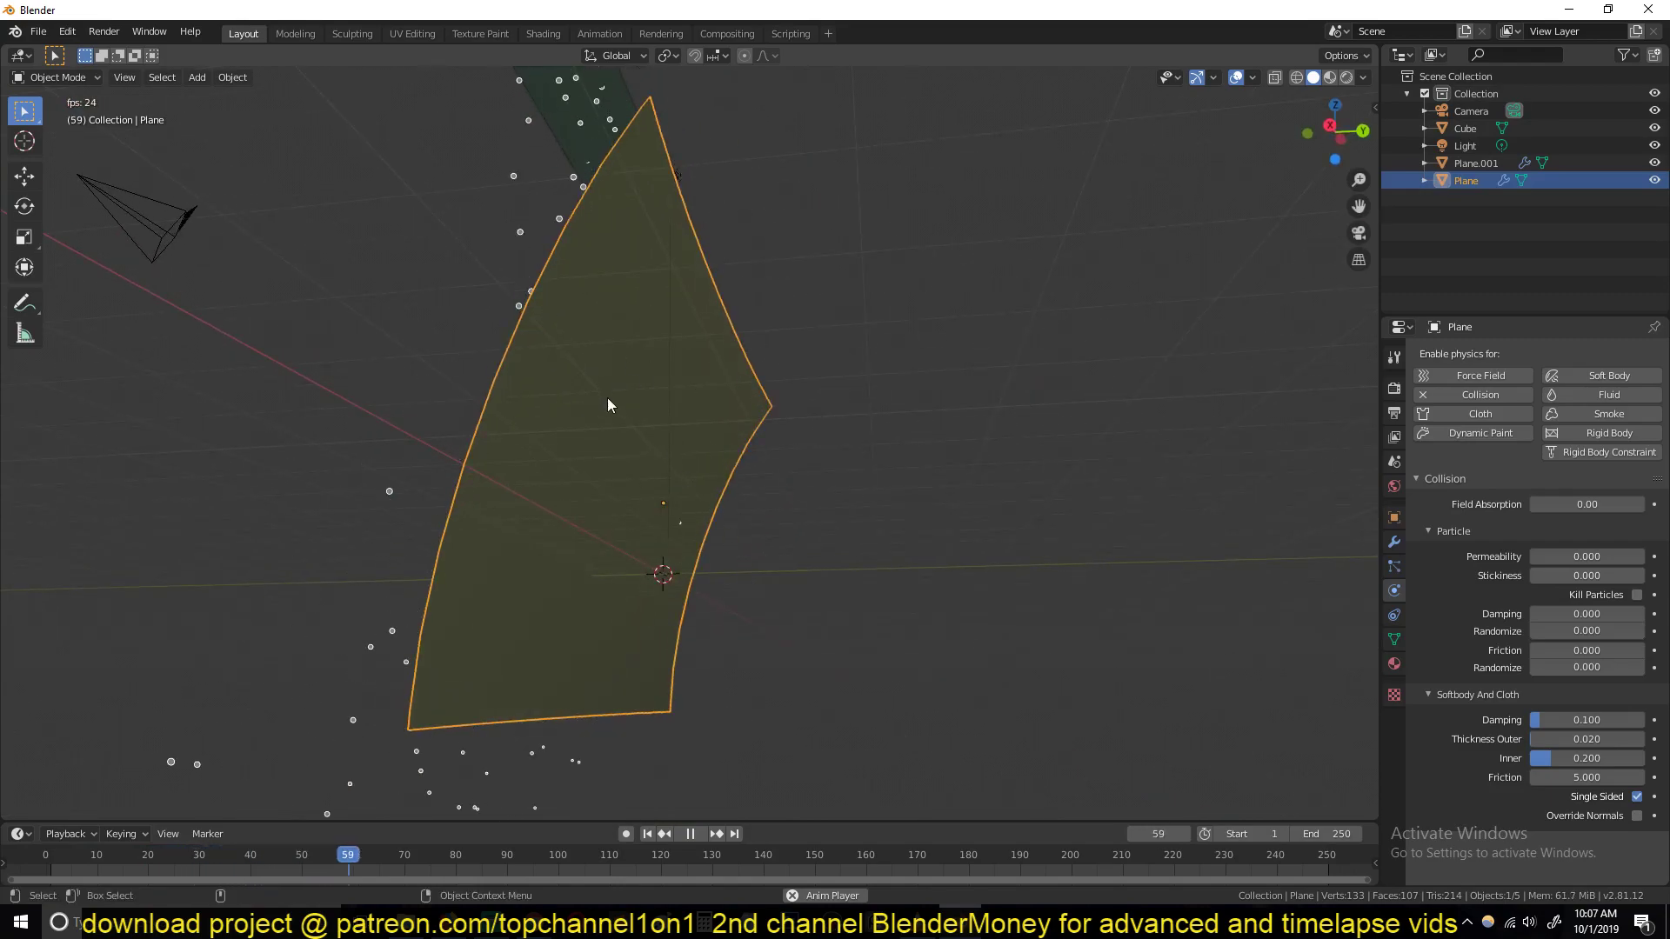
{"action": "middle_click_drag", "start_coordinate": [607, 394], "coordinate": [694, 457]}
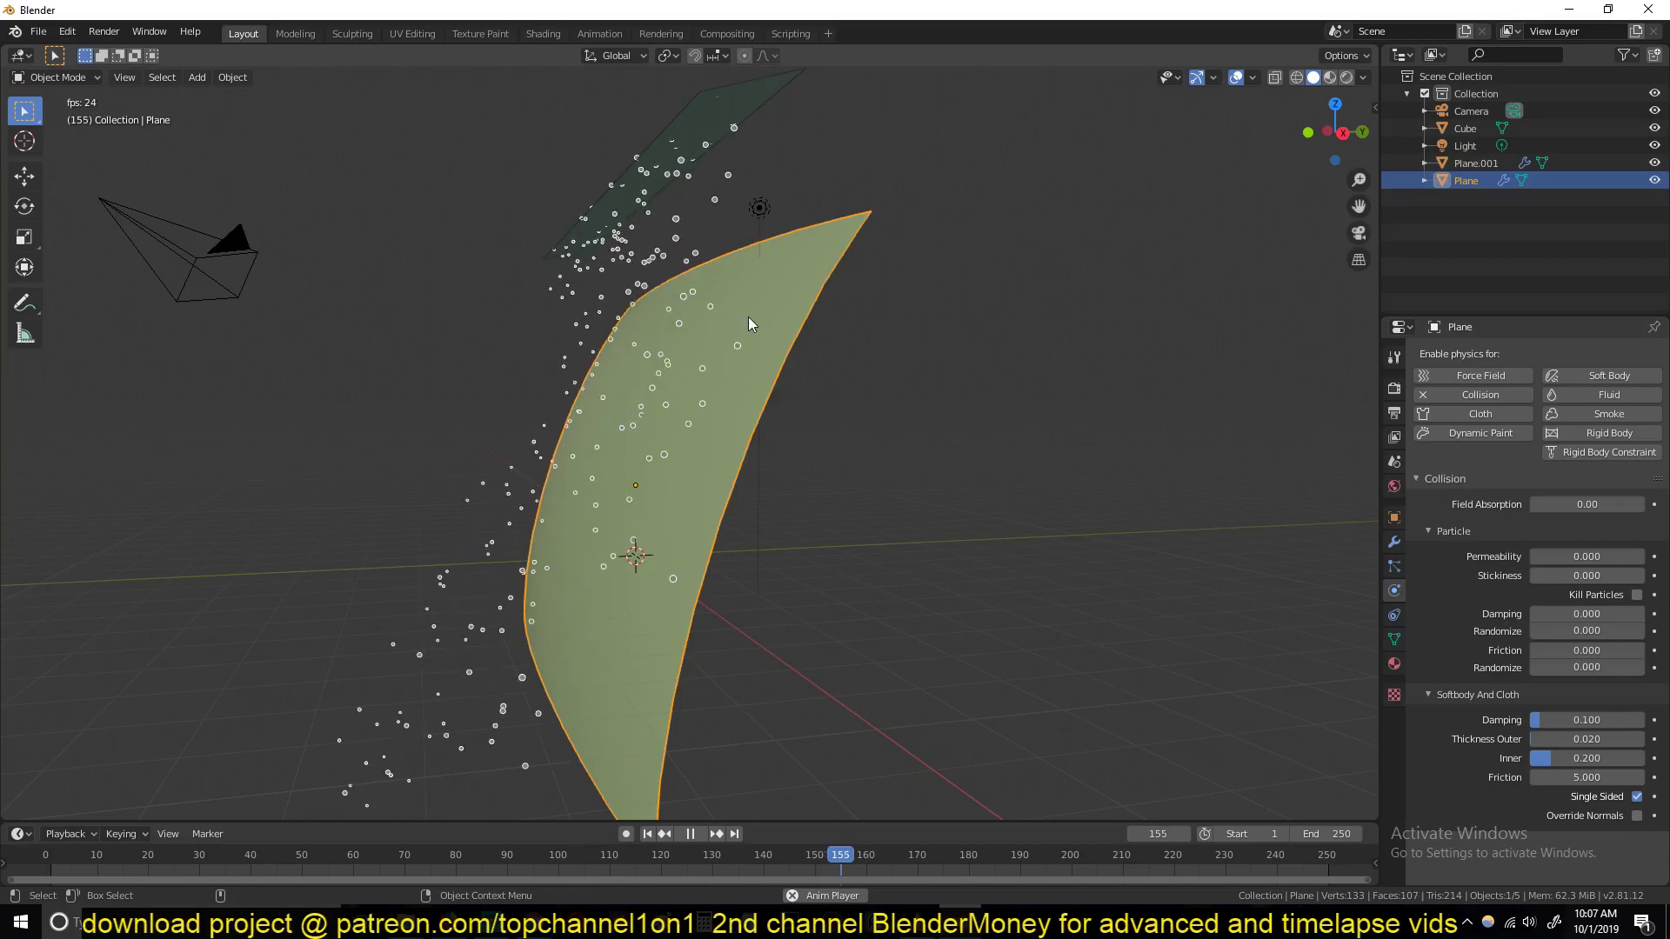
{"action": "middle_click_drag", "start_coordinate": [748, 317], "coordinate": [743, 247]}
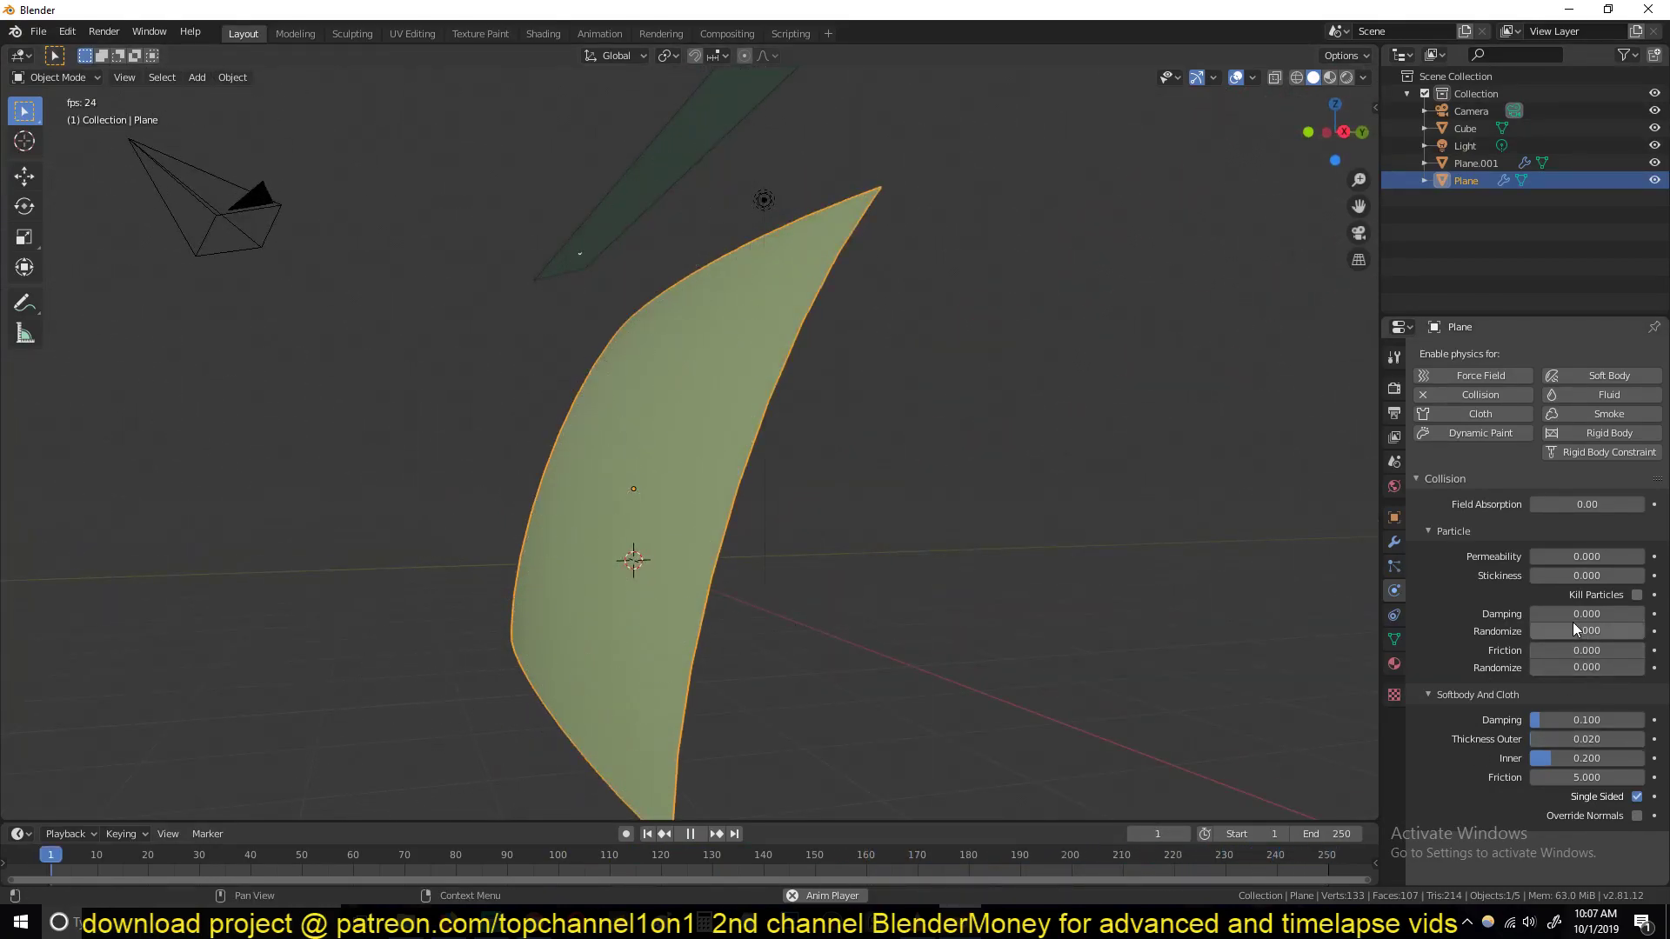
{"action": "left_click_drag", "start_coordinate": [1565, 613], "coordinate": [1642, 613]}
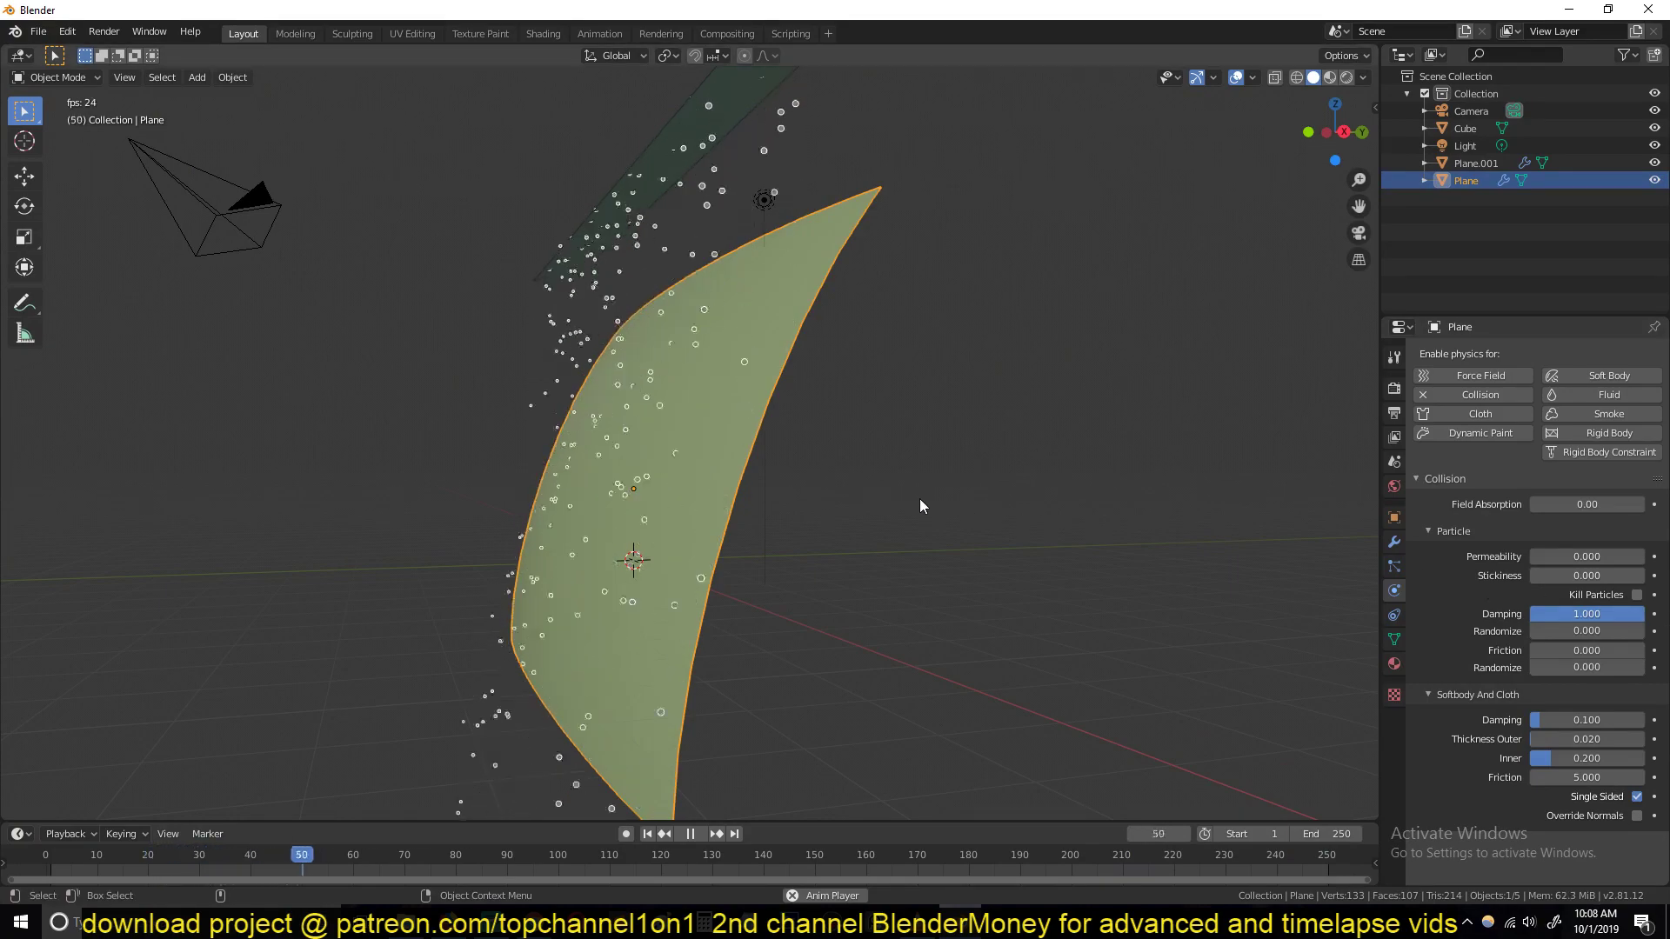
{"action": "middle_click_drag", "start_coordinate": [1019, 555], "coordinate": [676, 359]}
{"action": "middle_click_drag", "start_coordinate": [739, 174], "coordinate": [677, 226]}
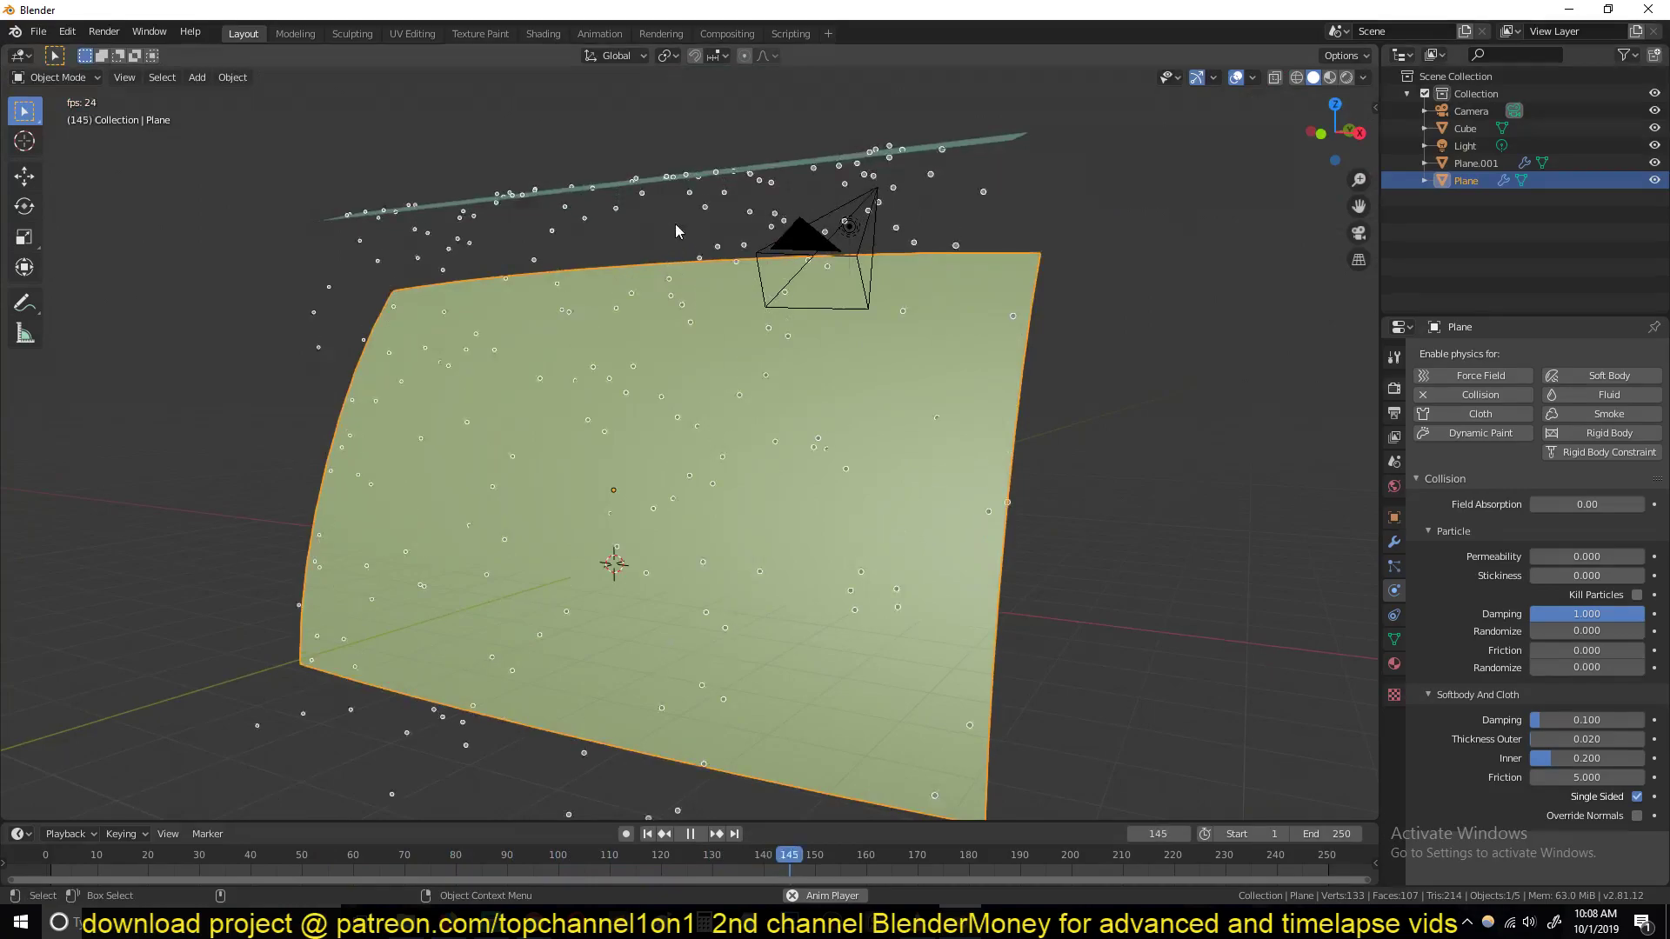
{"action": "middle_click_drag", "start_coordinate": [611, 481], "coordinate": [728, 439]}
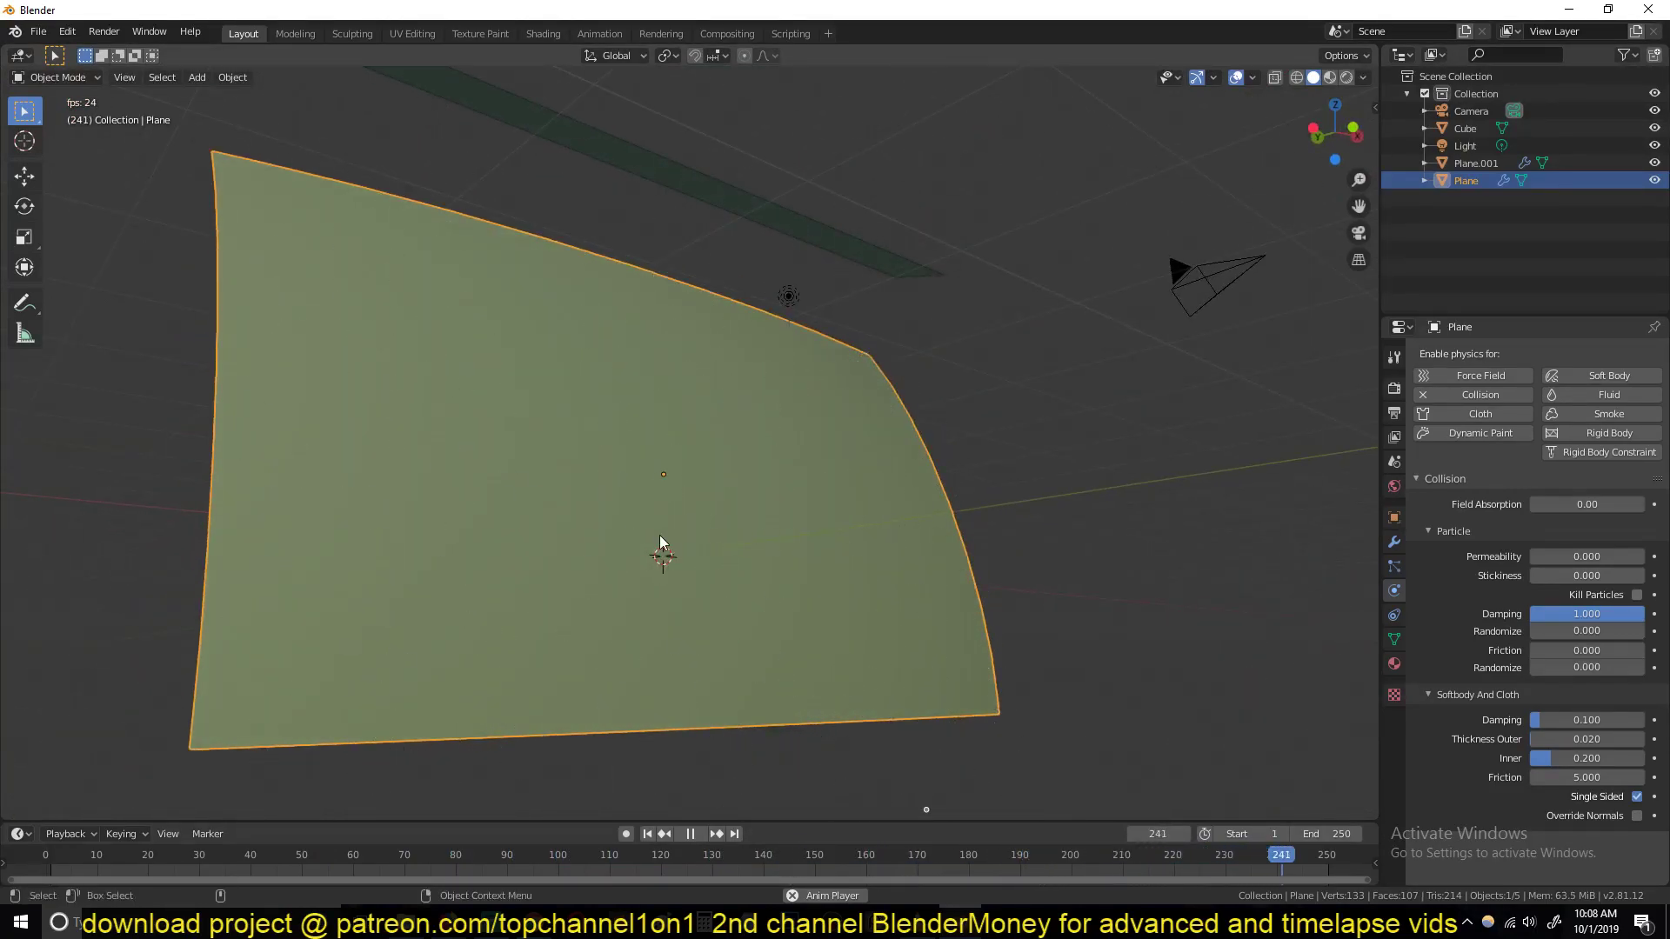
Step: Set the curved plane's particle collision damping to 0.000 and stickiness to 10.000, trying Kill Particles on and off
{"action": "middle_click_drag", "start_coordinate": [550, 560], "coordinate": [492, 568]}
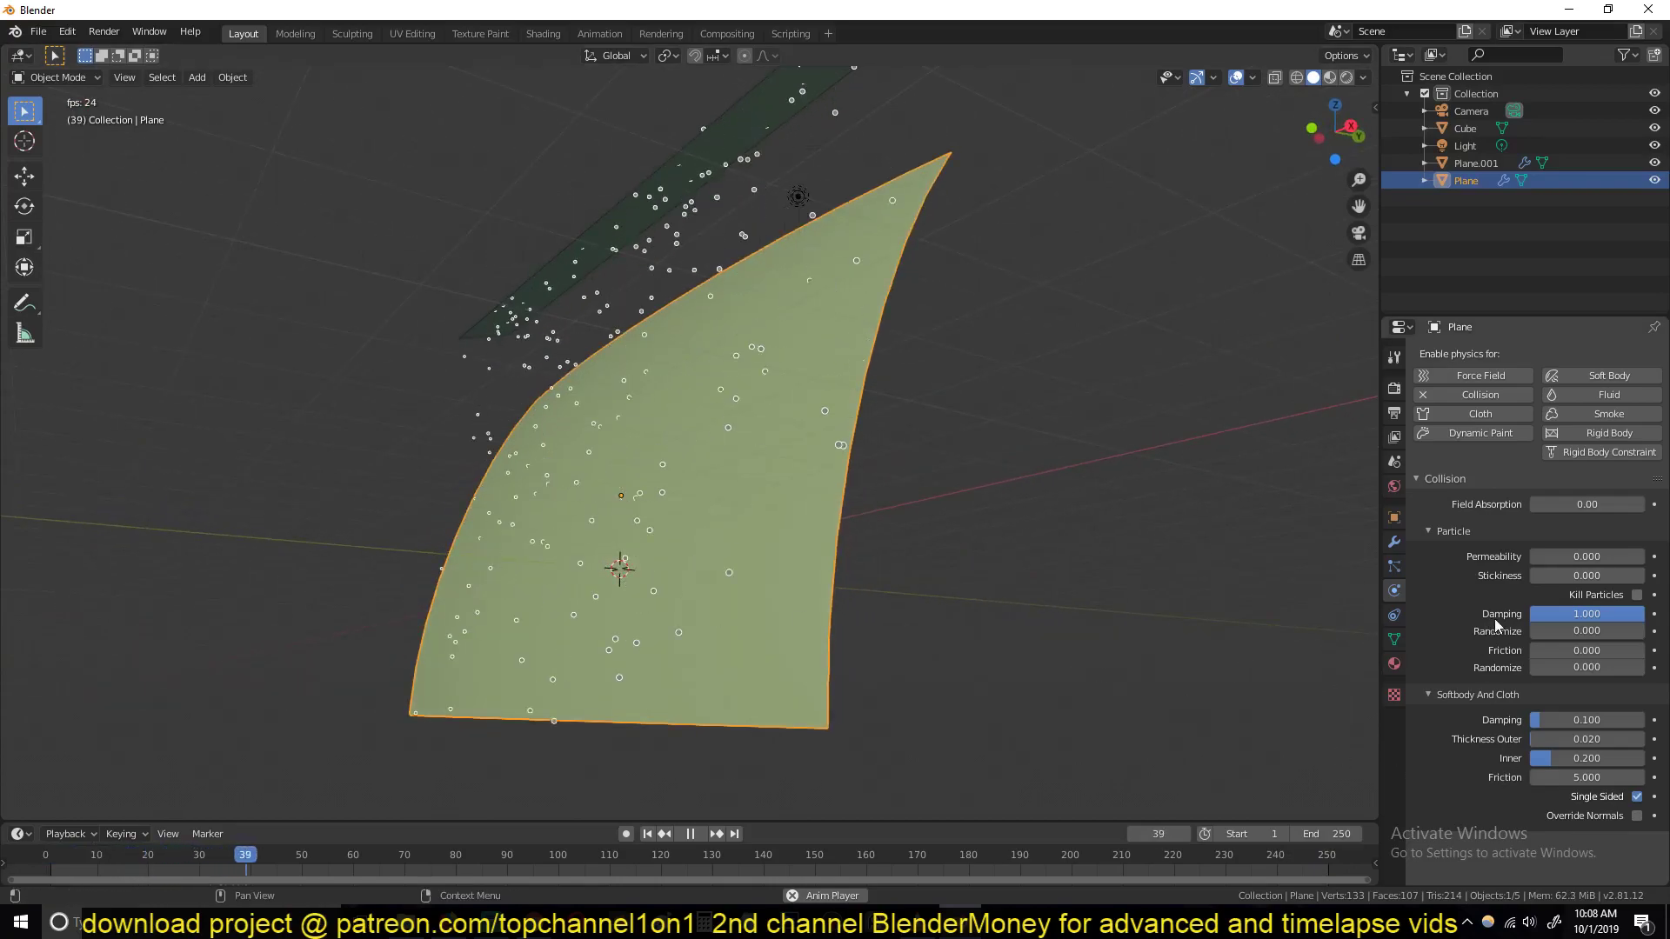
{"action": "mouse_move", "coordinate": [1555, 650]}
{"action": "left_mouse_down"}
{"action": "mouse_move", "coordinate": [1639, 651]}
{"action": "mouse_move", "coordinate": [1530, 651]}
{"action": "left_mouse_up"}
{"action": "left_click_drag", "start_coordinate": [1640, 614], "coordinate": [1600, 576]}
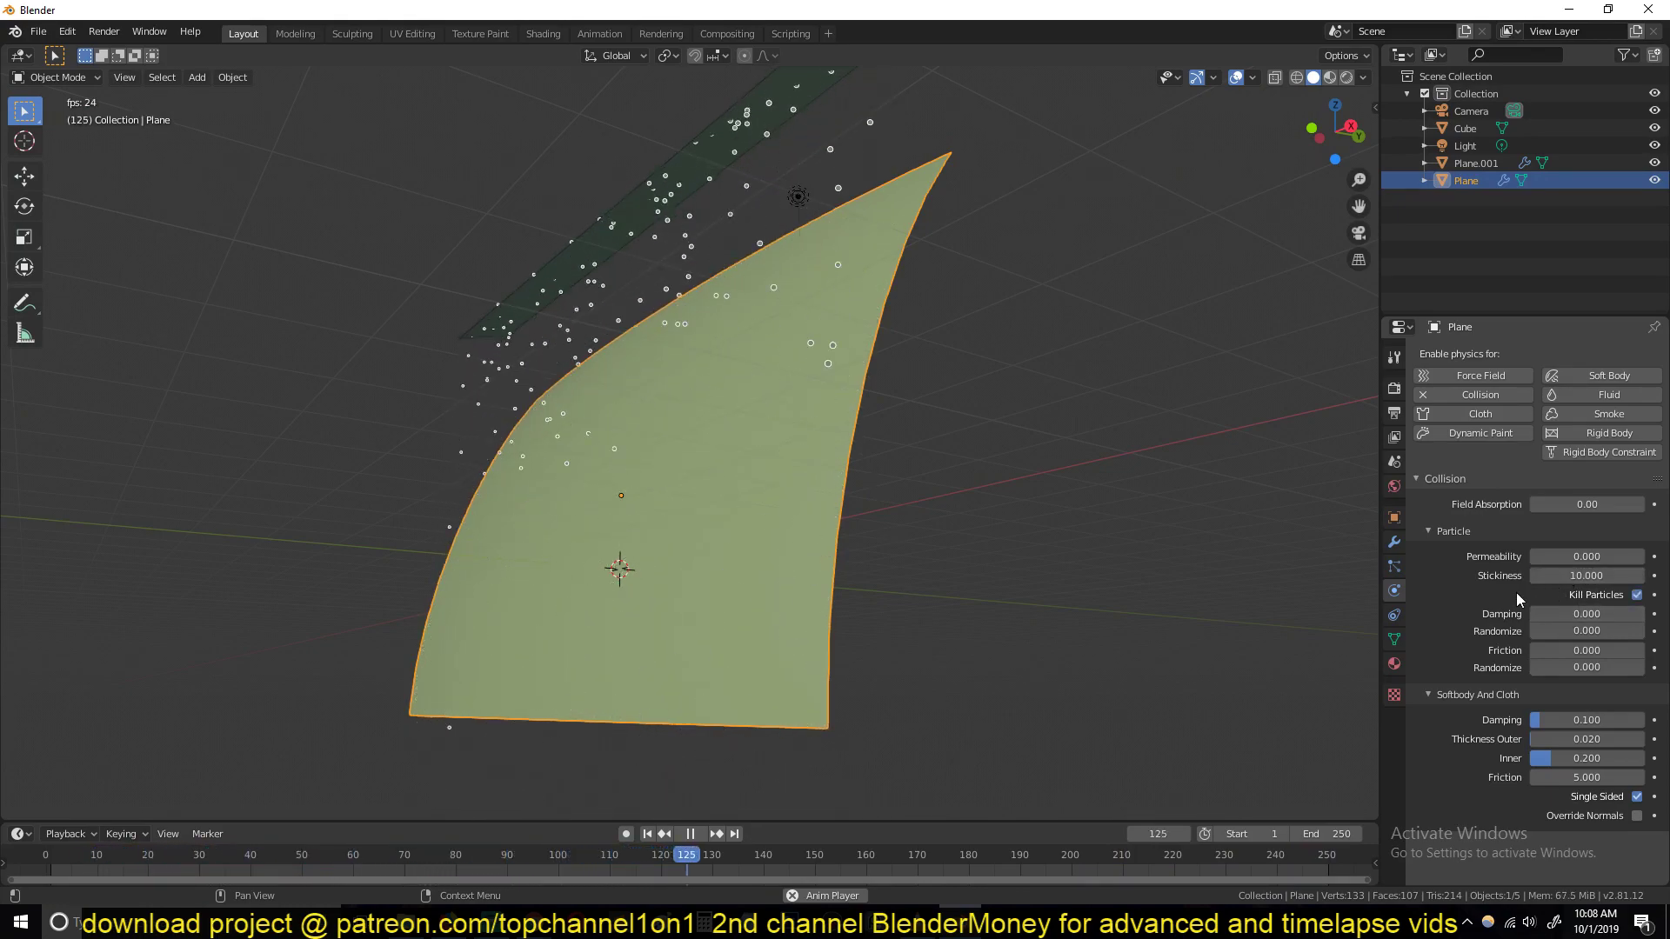
{"action": "middle_click_drag", "start_coordinate": [898, 472], "coordinate": [980, 494]}
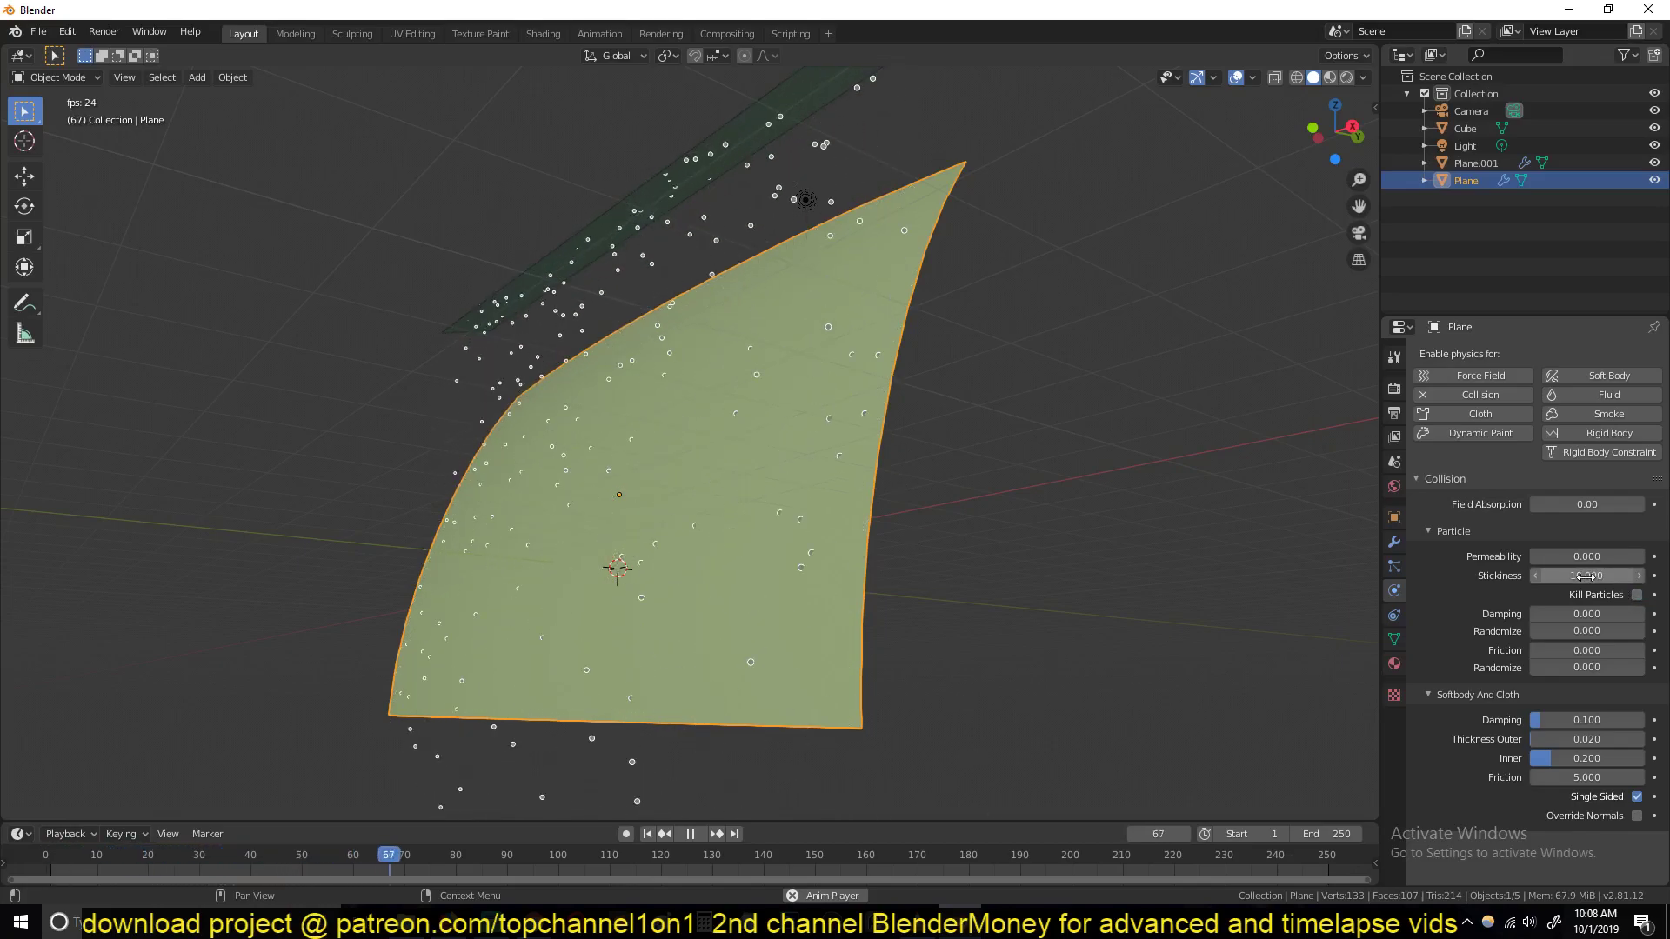
{"action": "middle_click_drag", "start_coordinate": [1026, 447], "coordinate": [969, 388]}
{"action": "middle_click_drag", "start_coordinate": [730, 335], "coordinate": [744, 297]}
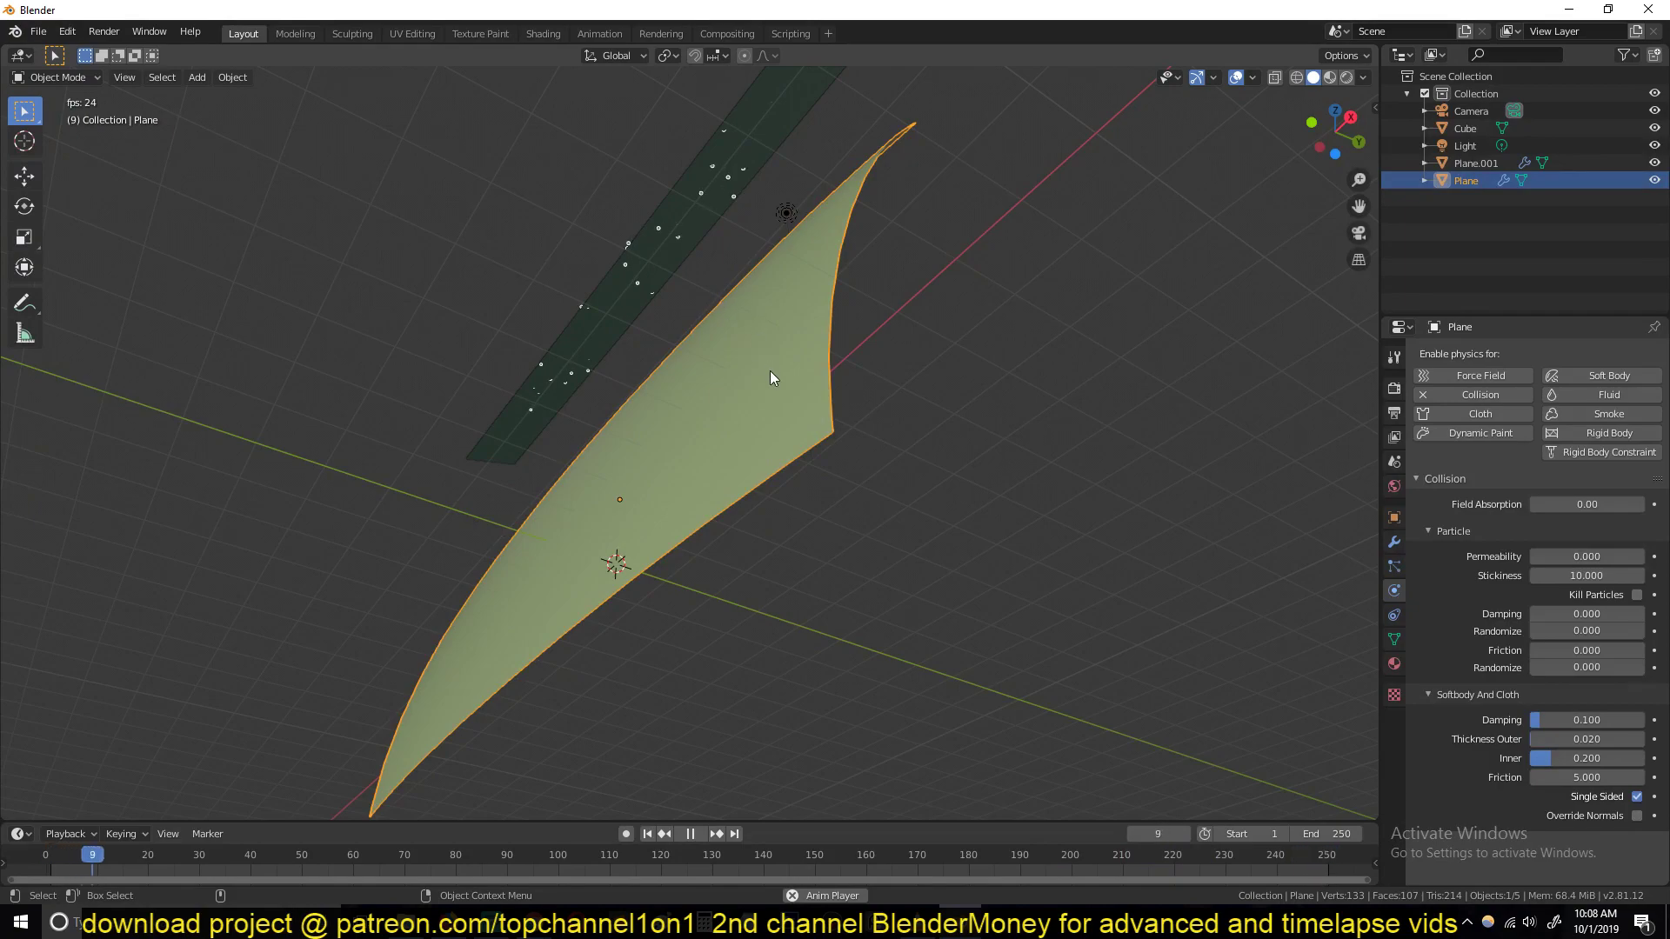
Step: Re-enter 10 as the curved plane's particle stickiness and inspect the falling particles from a lower side angle
{"action": "key", "text": "BackSpace"}
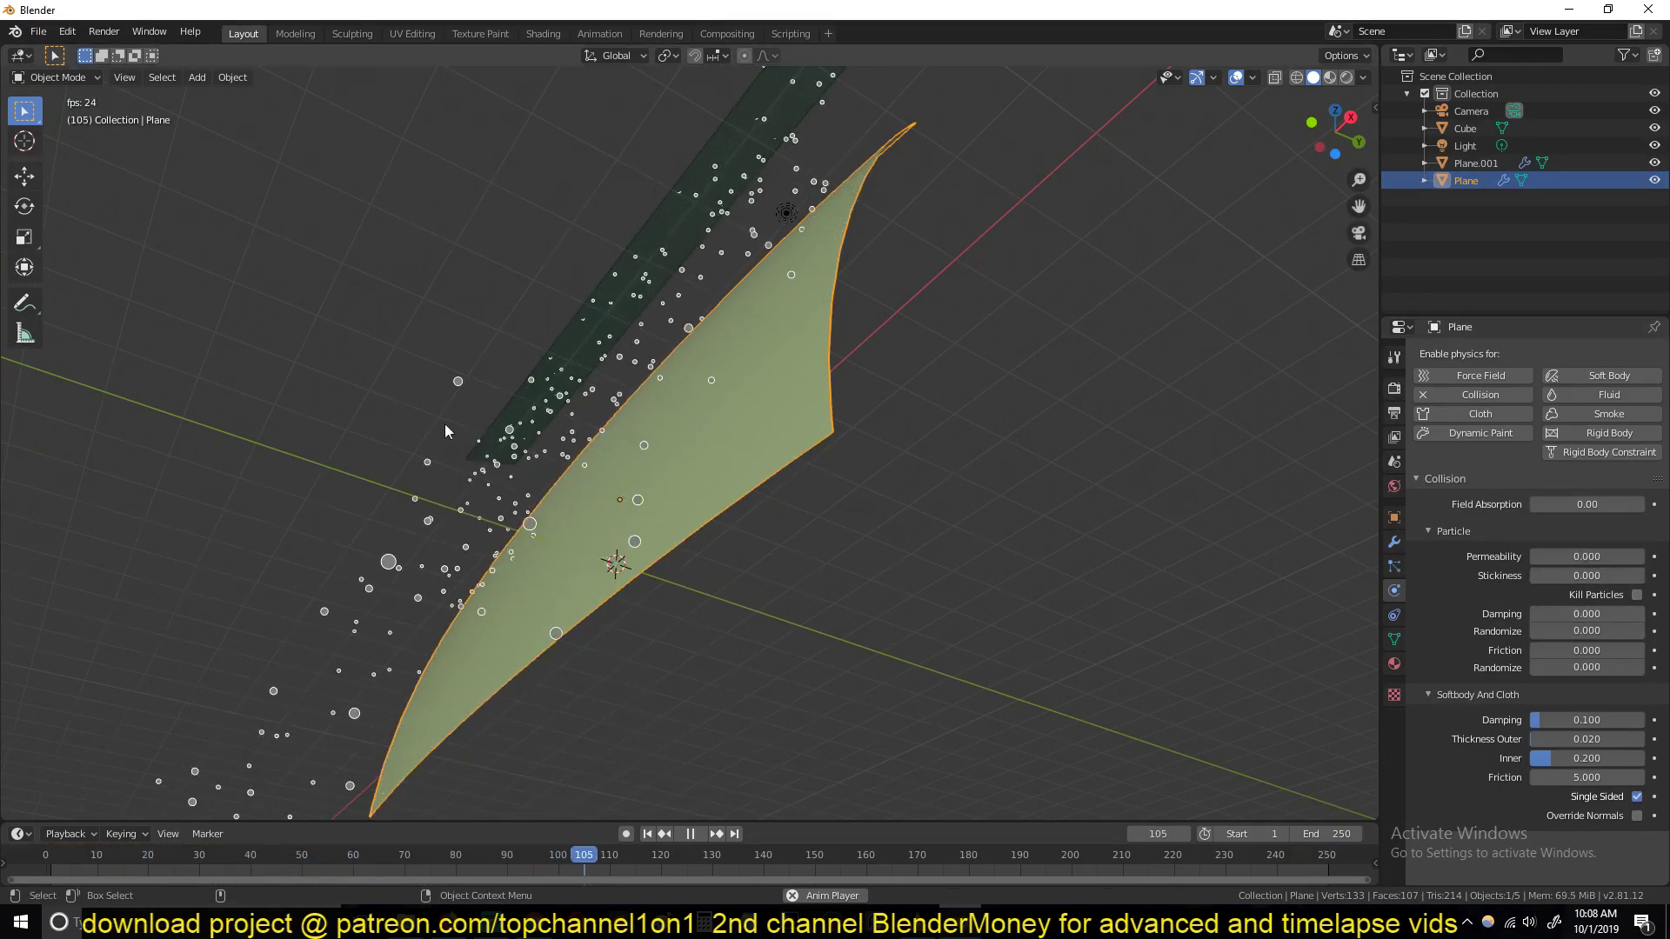
{"action": "left_click", "coordinate": [1540, 576]}
{"action": "type", "text": "10"}
{"action": "key", "text": "Return"}
{"action": "middle_click_drag", "start_coordinate": [743, 323], "coordinate": [748, 377]}
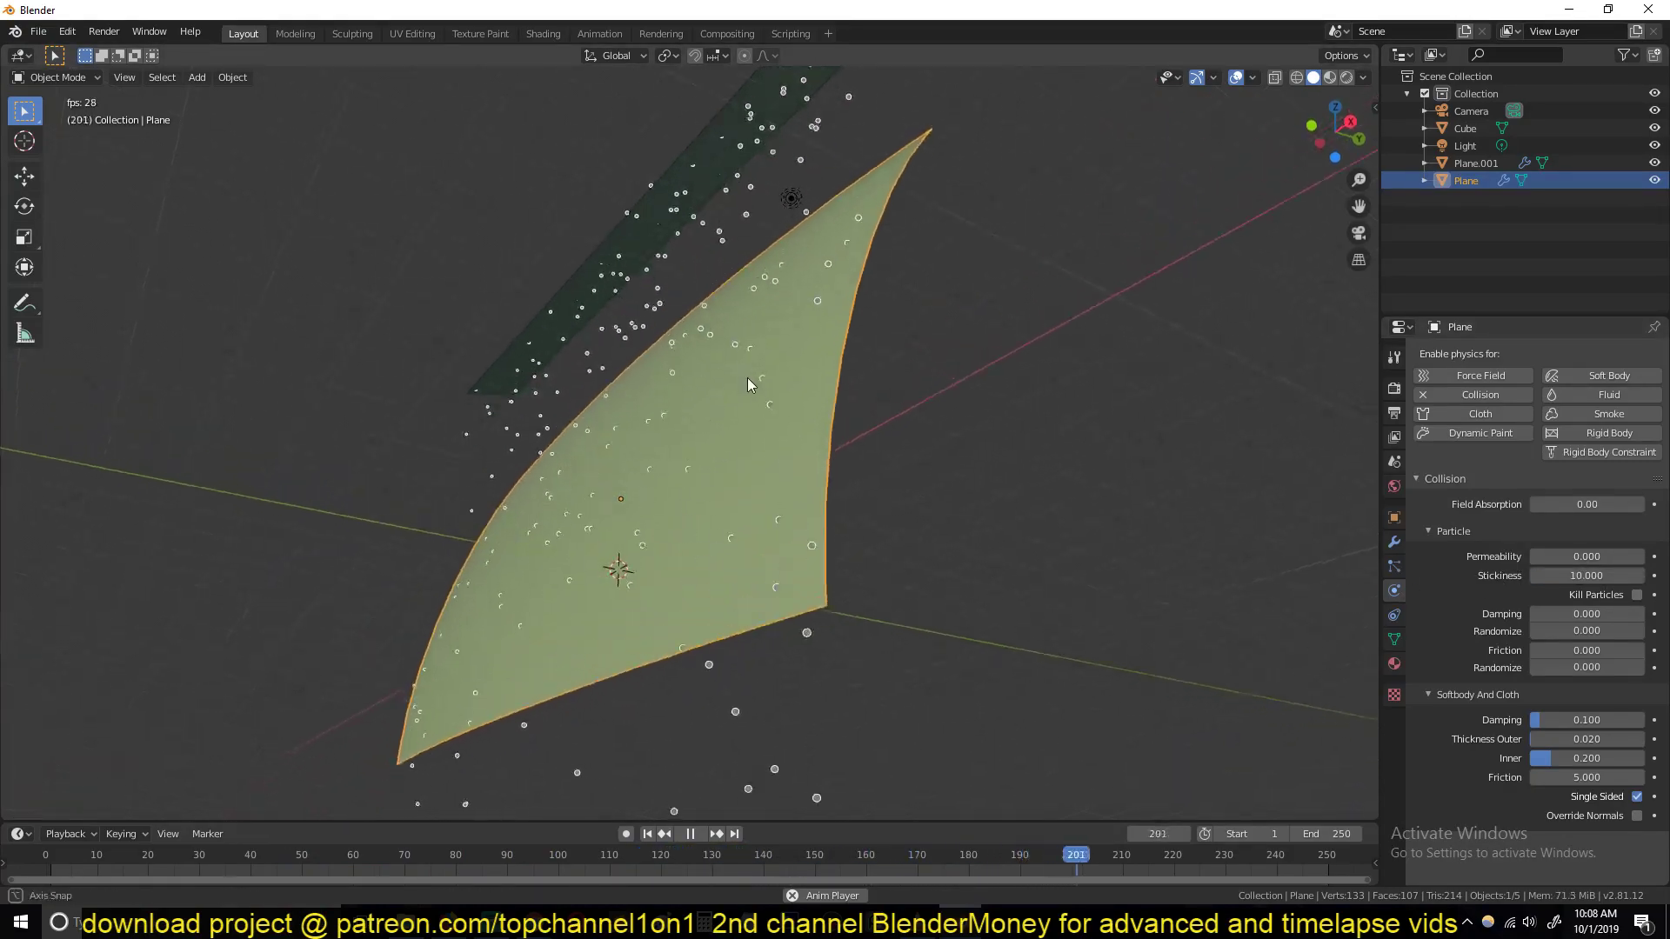
{"action": "middle_click_drag", "start_coordinate": [826, 417], "coordinate": [796, 416]}
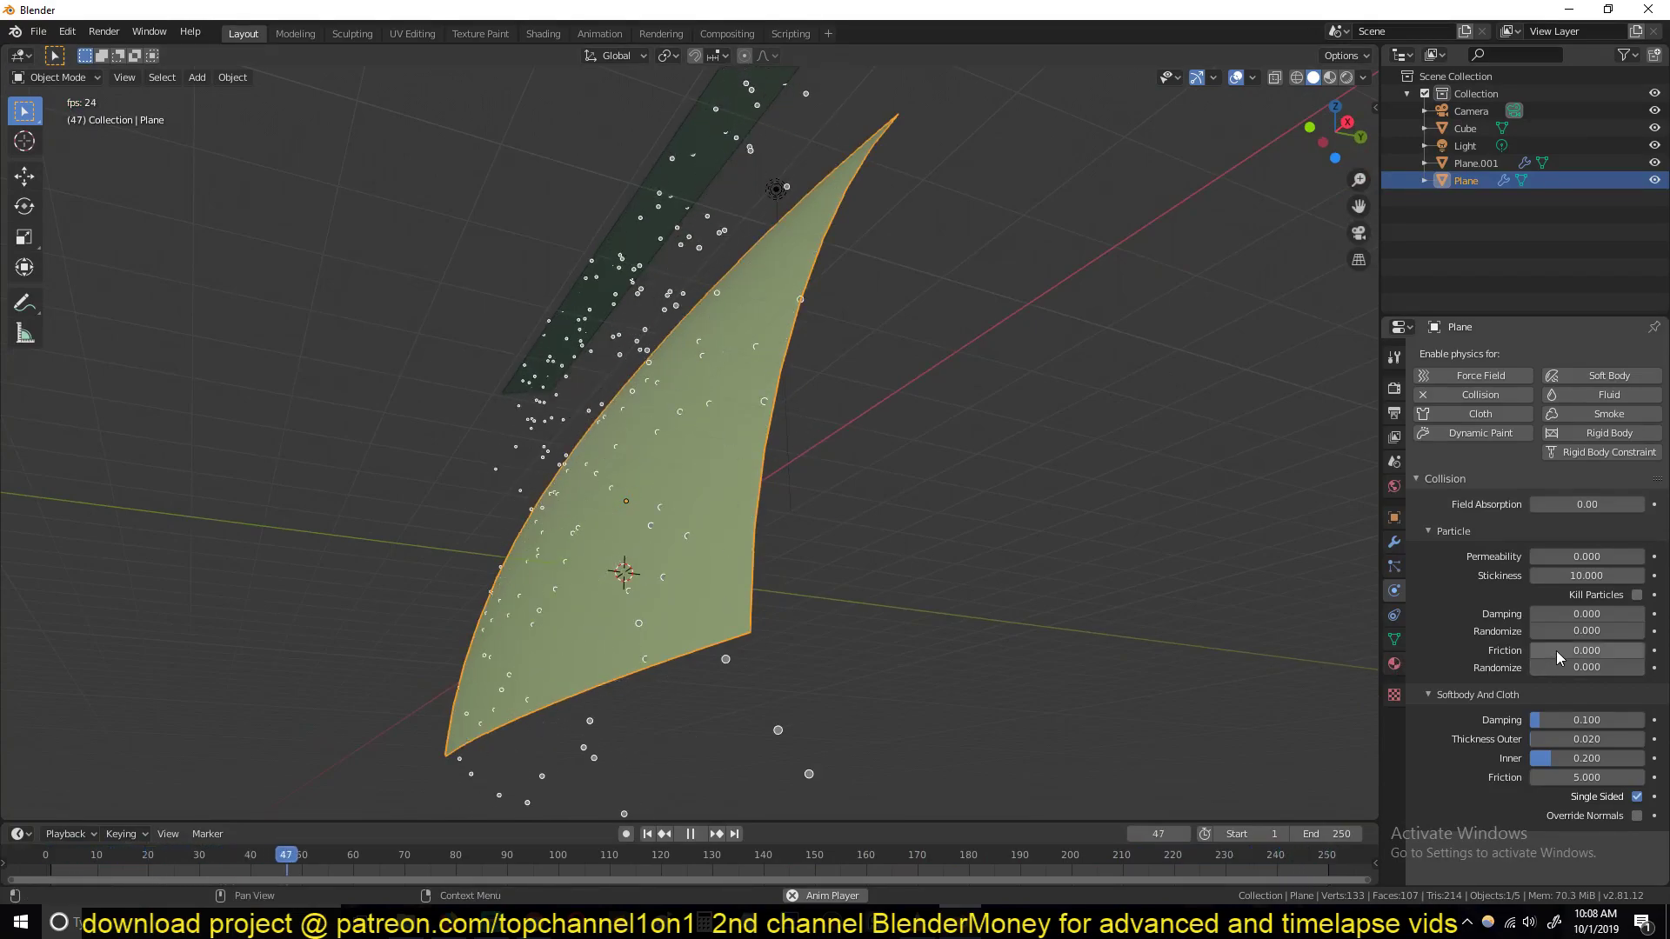
Step: Set the curved plane's particle friction to 0.060 with friction randomize at 1.000, and inspect the sliding particles up close
{"action": "left_click_drag", "start_coordinate": [1562, 650], "coordinate": [1575, 660]}
{"action": "middle_click_drag", "start_coordinate": [1131, 522], "coordinate": [953, 487]}
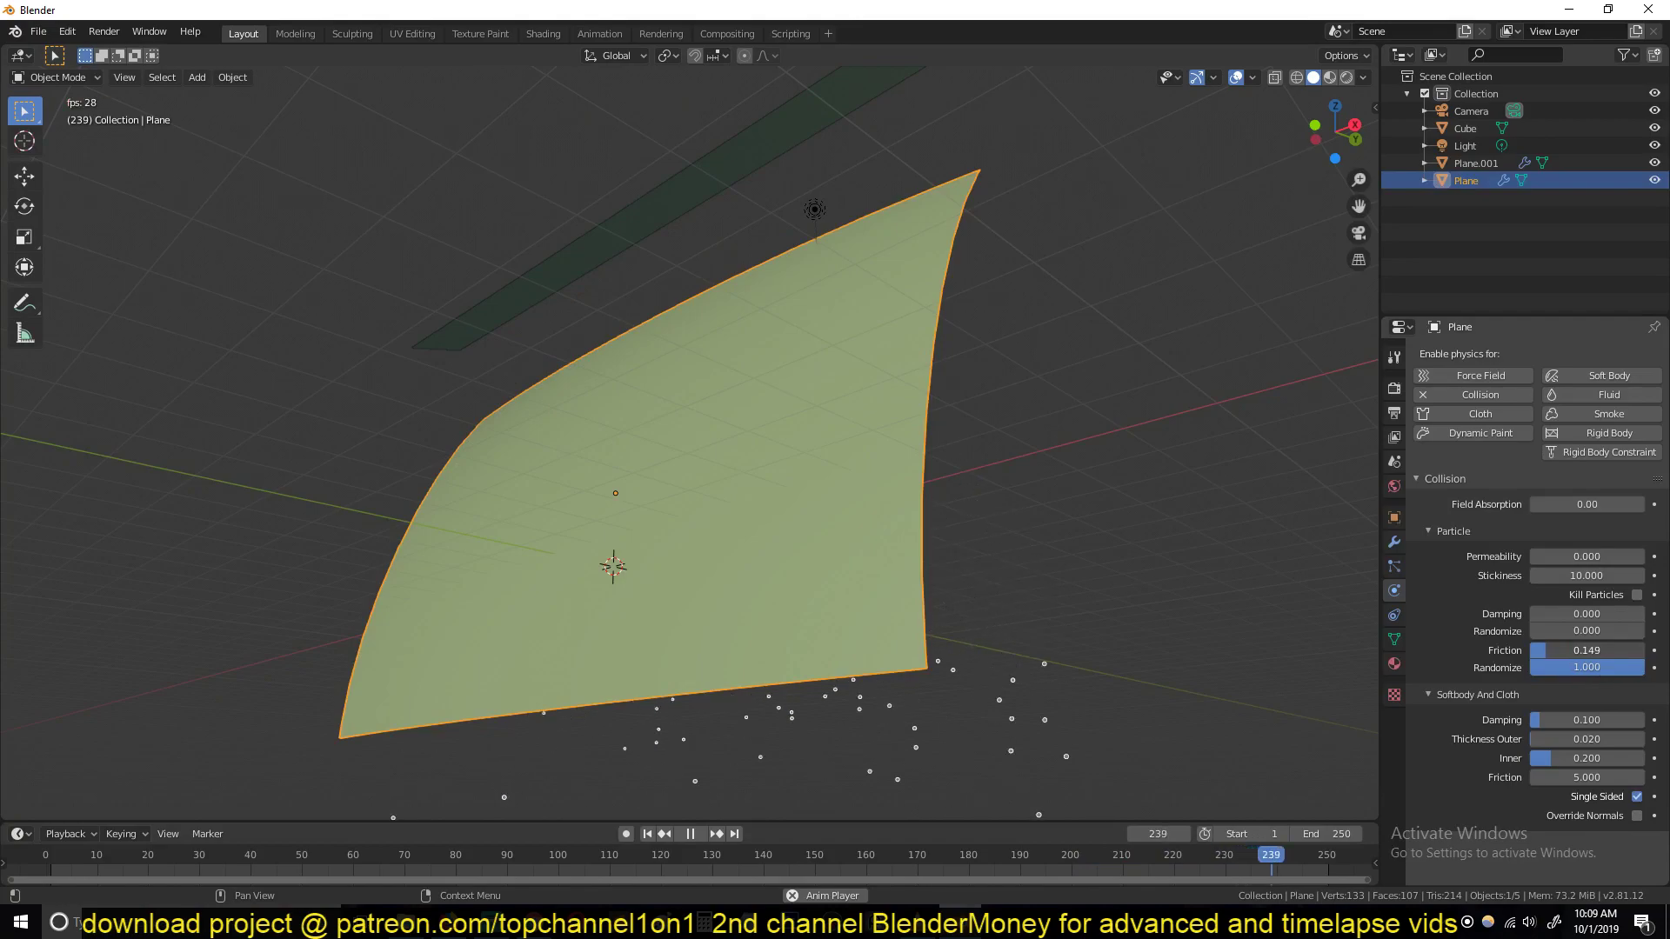
{"action": "left_click_drag", "start_coordinate": [1586, 649], "coordinate": [1565, 650]}
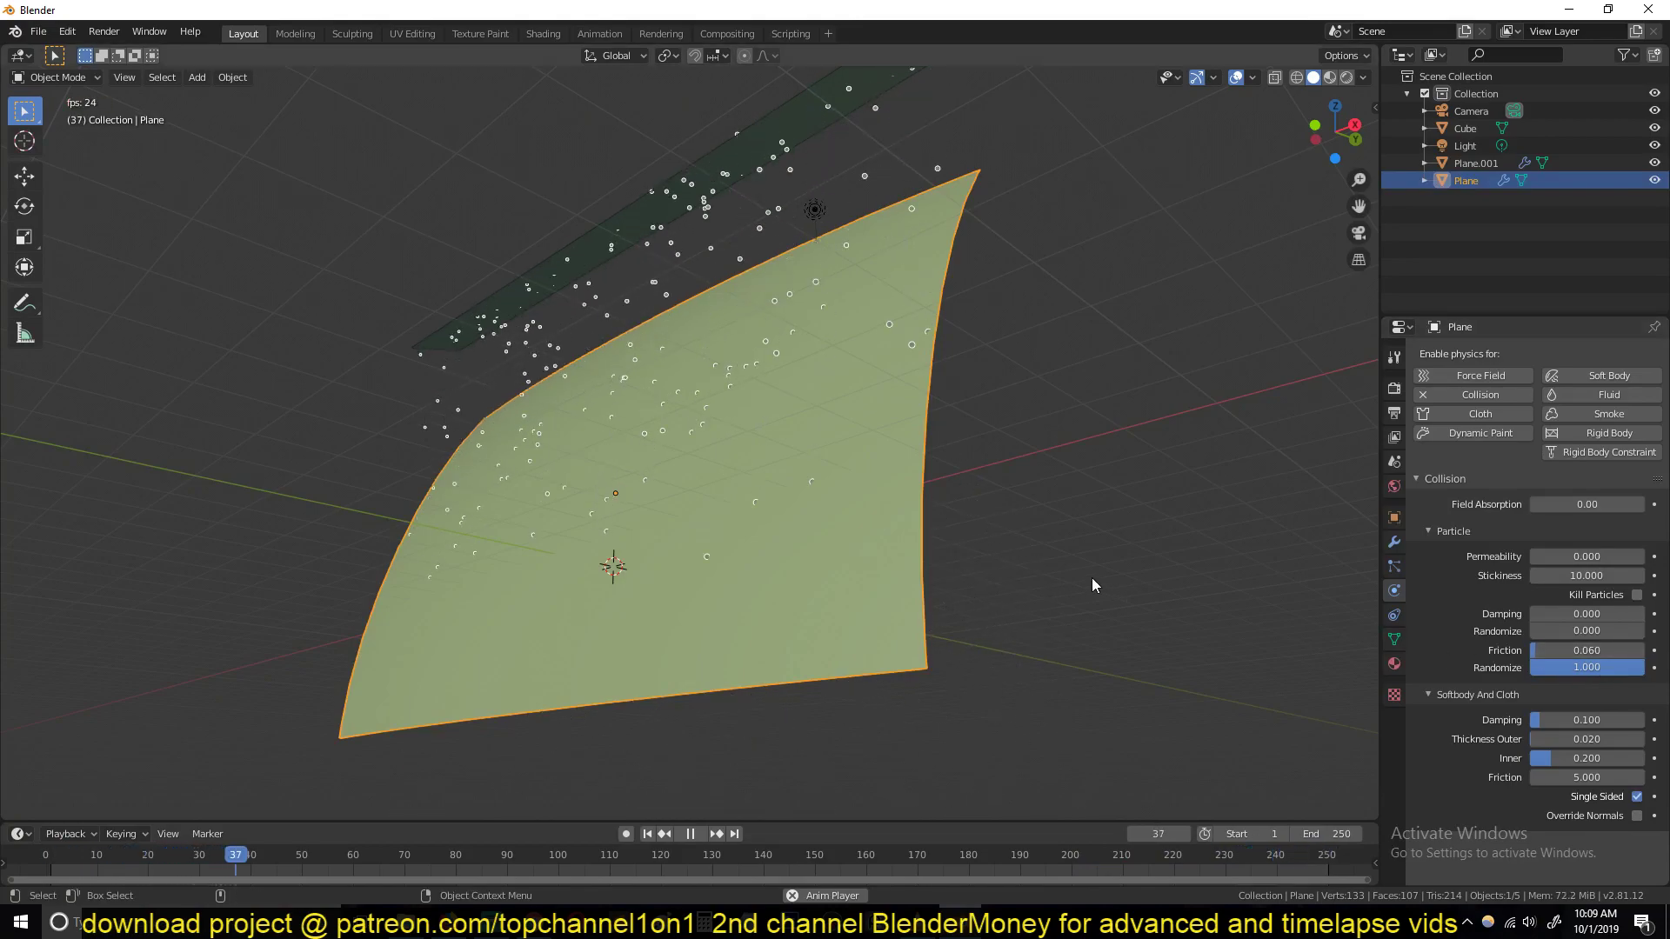
{"action": "middle_click_drag", "start_coordinate": [1009, 591], "coordinate": [1131, 627]}
{"action": "middle_click_drag", "start_coordinate": [896, 570], "coordinate": [769, 599]}
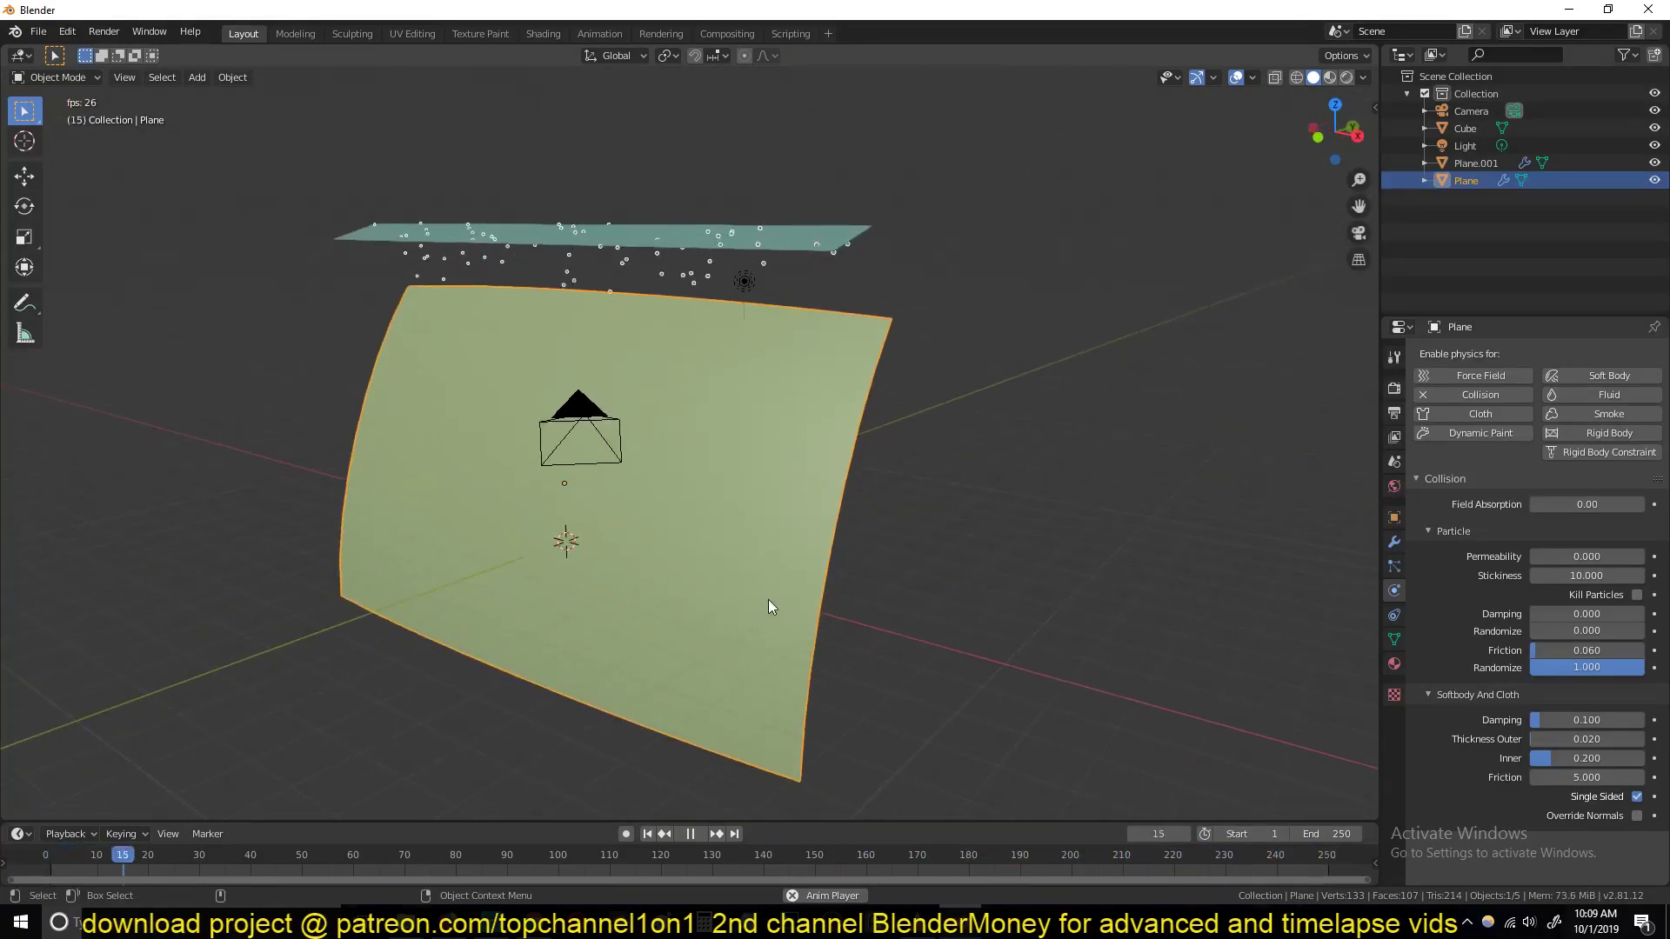
{"action": "left_click", "coordinate": [757, 249]}
{"action": "middle_click_drag", "start_coordinate": [814, 432], "coordinate": [776, 423]}
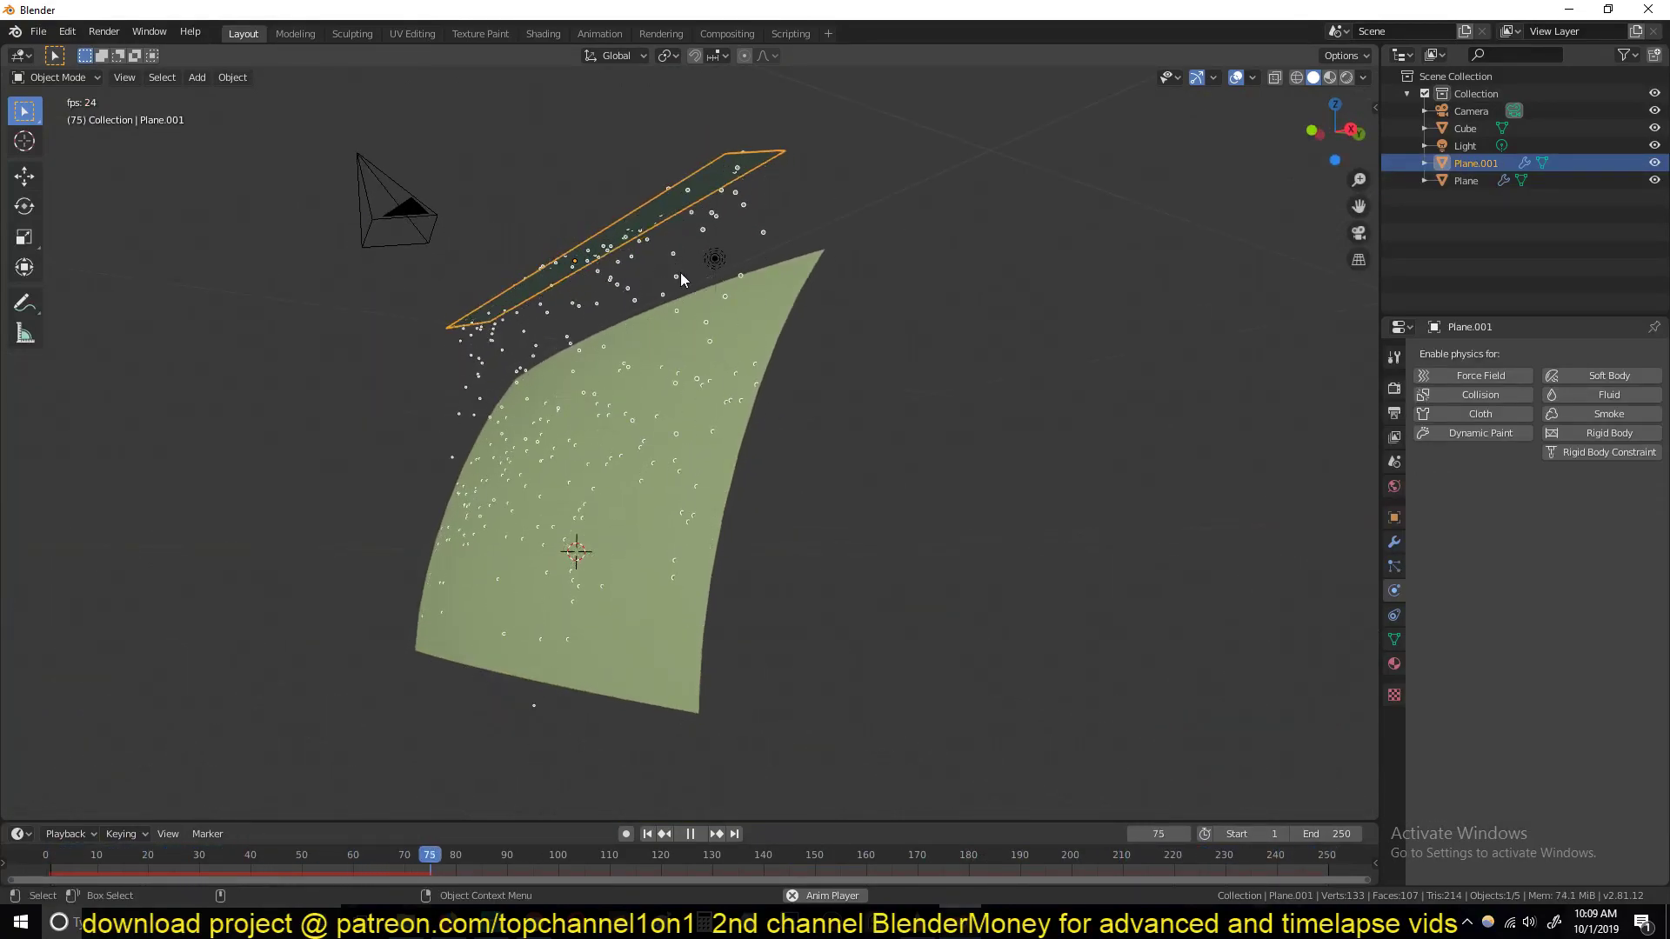
{"action": "scroll", "coordinate": [717, 628], "scroll_direction": "up", "scroll_amount": 7}
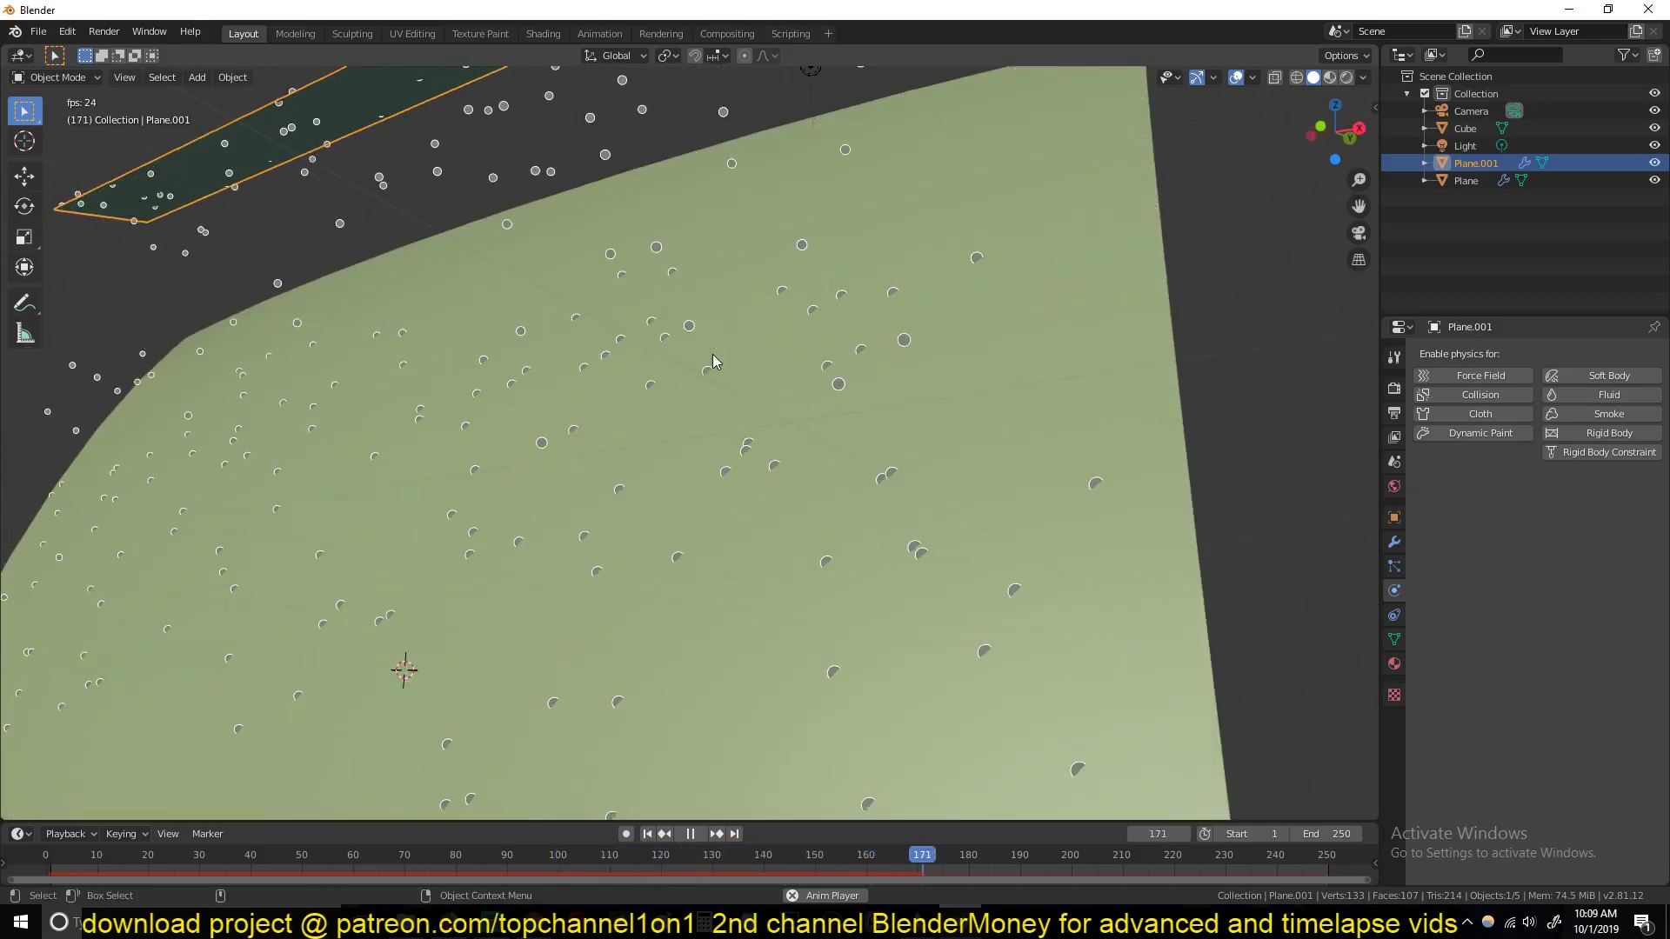
{"action": "scroll", "coordinate": [713, 545], "scroll_direction": "down", "scroll_amount": 6}
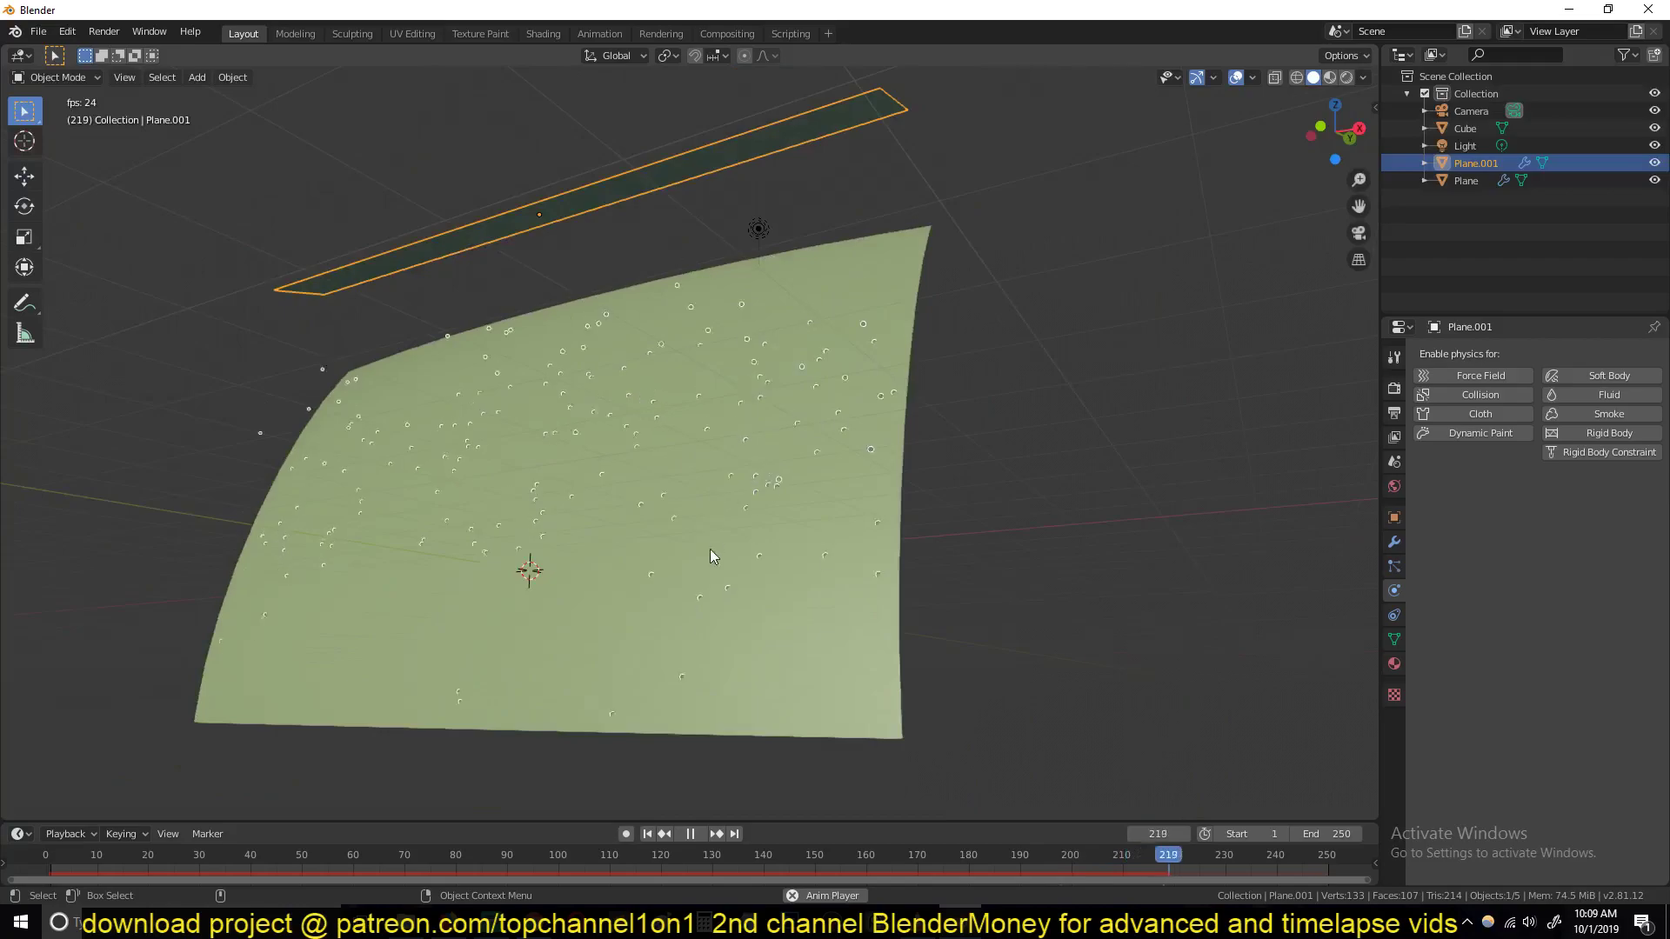
{"action": "scroll", "coordinate": [777, 565], "scroll_direction": "down", "scroll_amount": 5}
{"action": "middle_click_drag", "start_coordinate": [742, 594], "coordinate": [879, 607]}
{"action": "key", "text": "shift+a"}
{"action": "mouse_move", "coordinate": [880, 607]}
{"action": "mouse_move", "coordinate": [859, 567]}
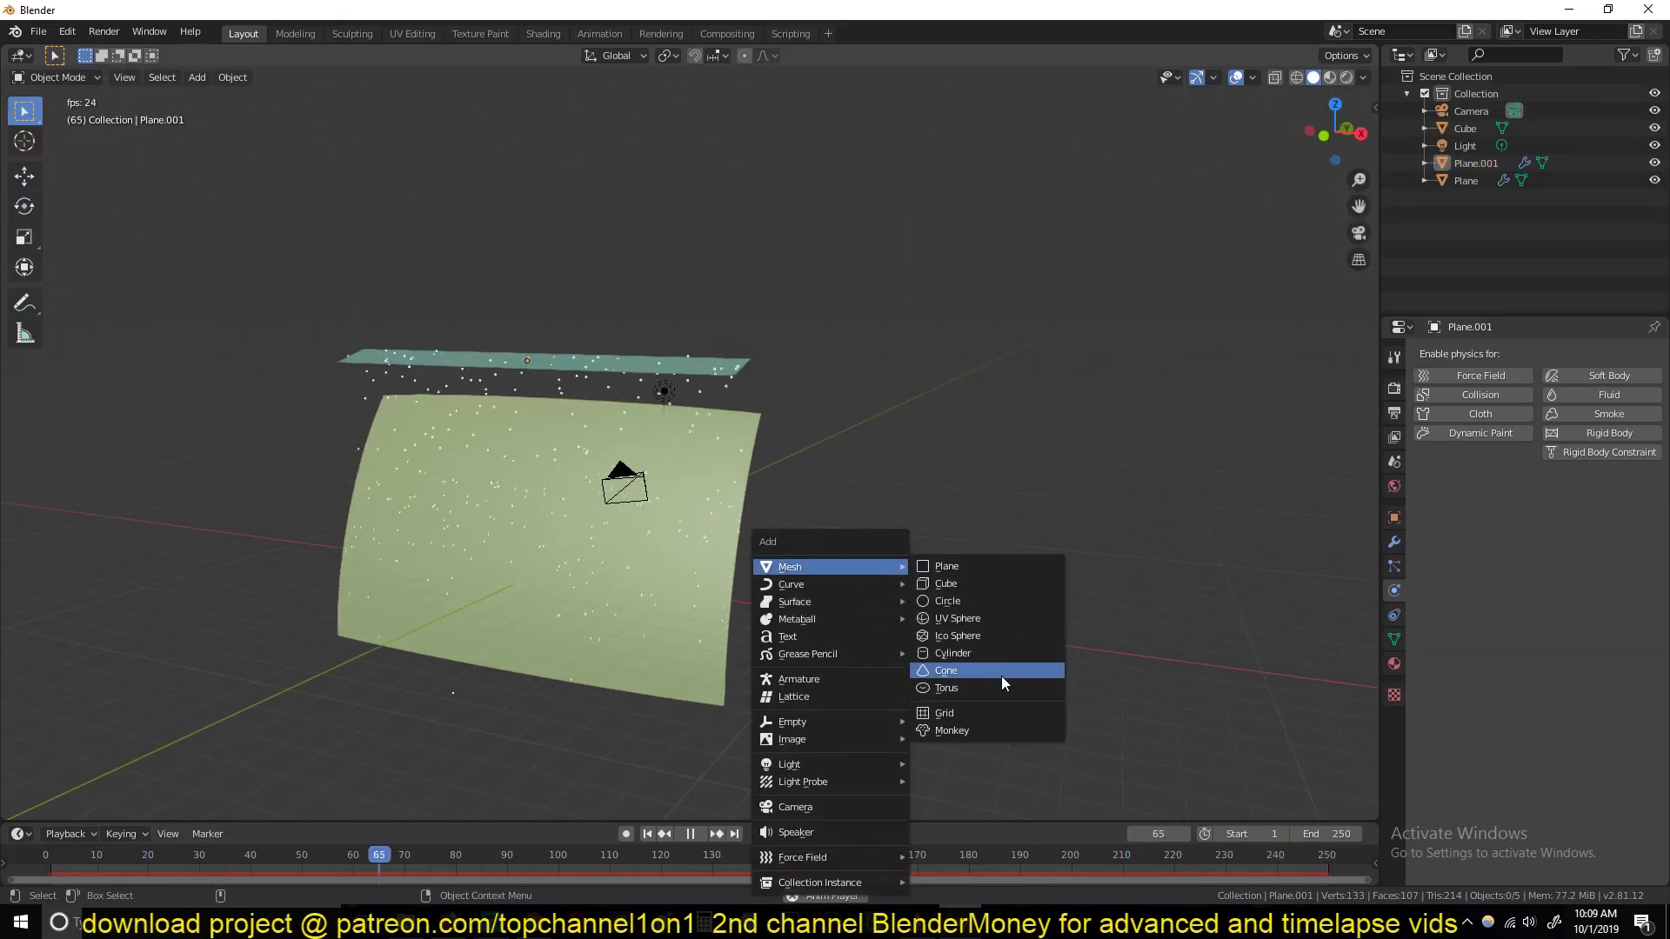
{"action": "left_click", "coordinate": [1000, 624]}
{"action": "key", "text": "x"}
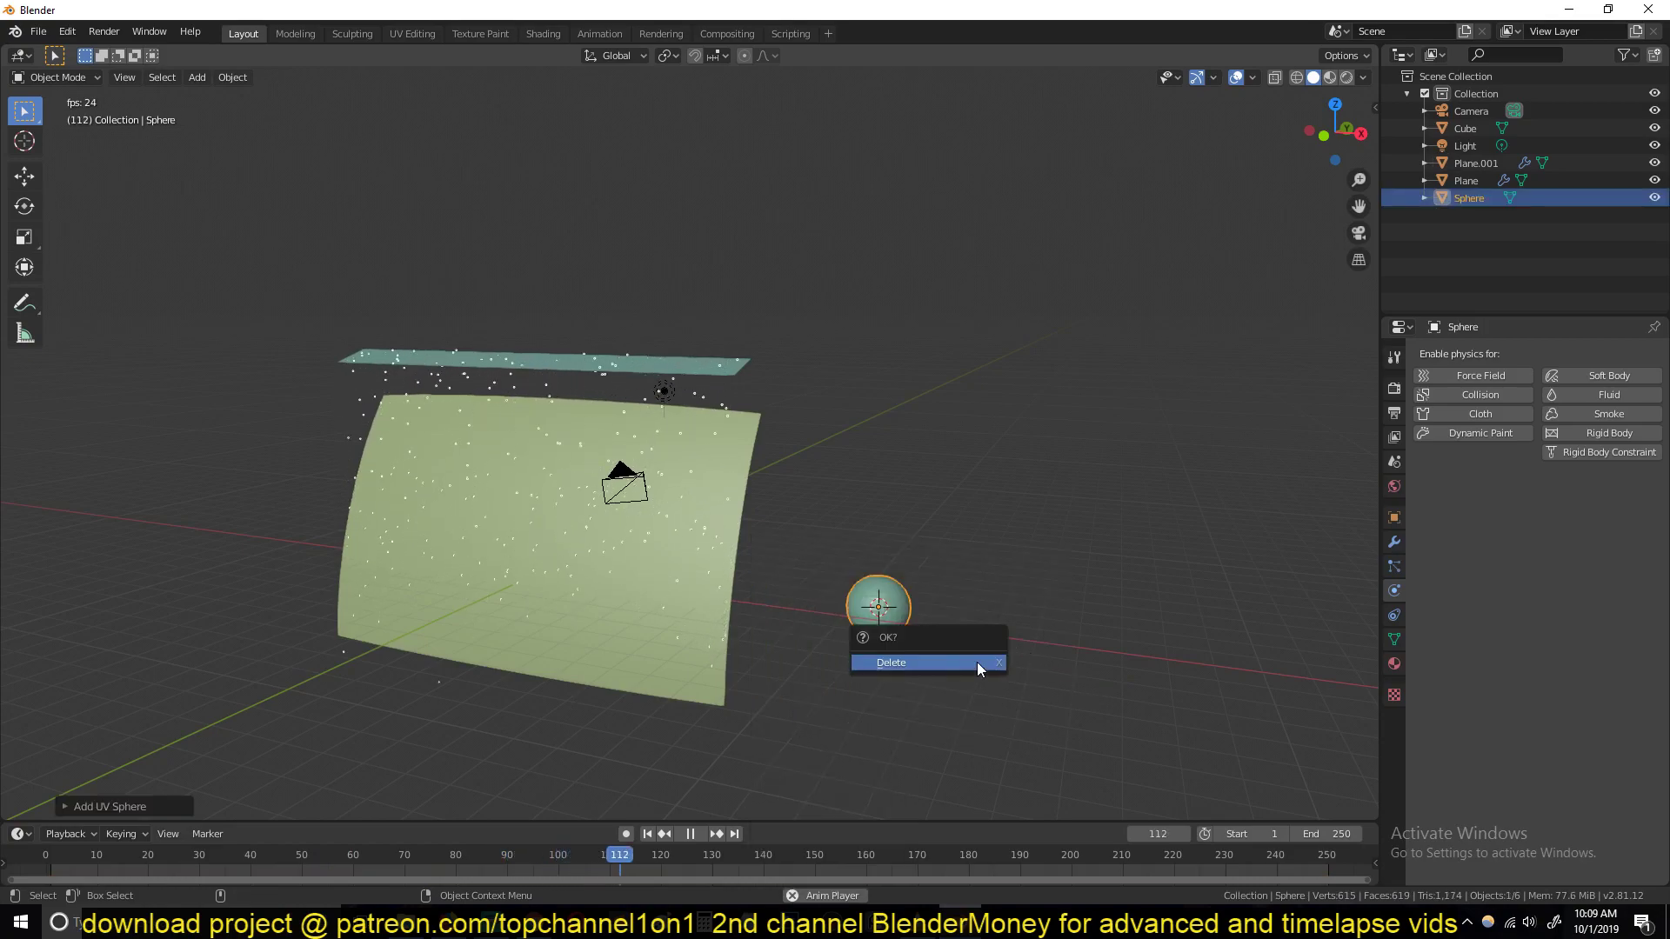
{"action": "left_click", "coordinate": [978, 661]}
Step: Add an ico sphere beside the curved plane and rescale it
{"action": "key", "text": "shift+a"}
{"action": "mouse_move", "coordinate": [955, 565]}
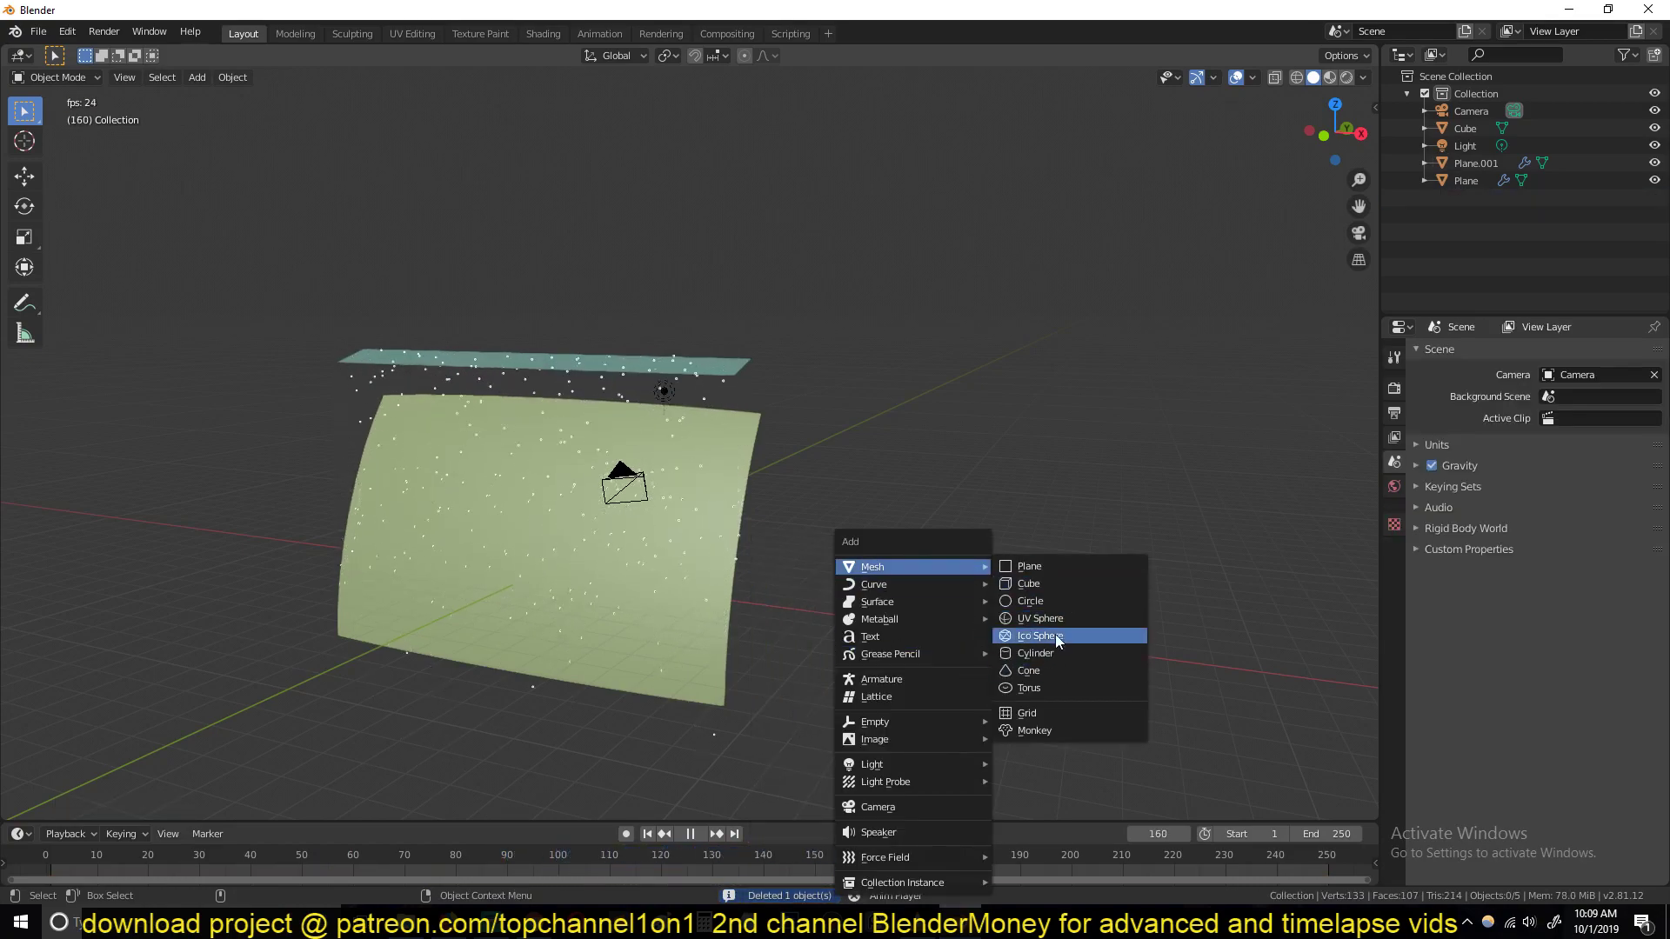
{"action": "left_click", "coordinate": [1039, 636]}
{"action": "key", "text": "s"}
{"action": "left_click", "coordinate": [1037, 656]}
{"action": "scroll", "coordinate": [836, 597], "scroll_direction": "up", "scroll_amount": 5}
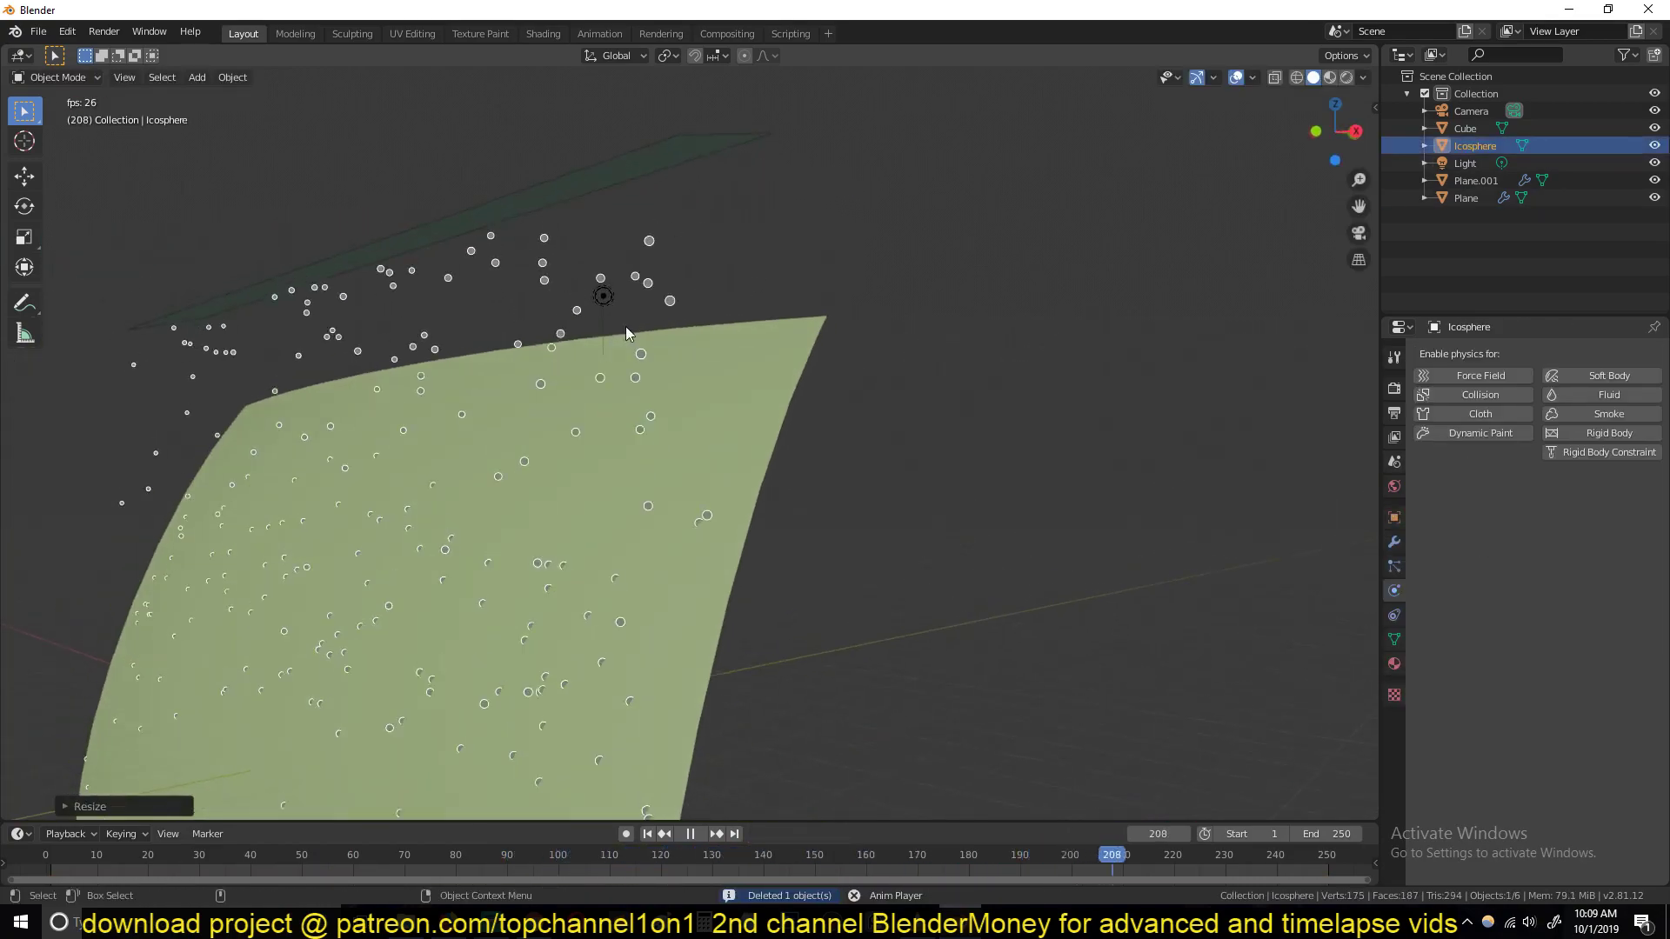
Step: Render the strip emitter's particles as Object, using the ico sphere as the instance object
{"action": "left_click", "coordinate": [570, 198]}
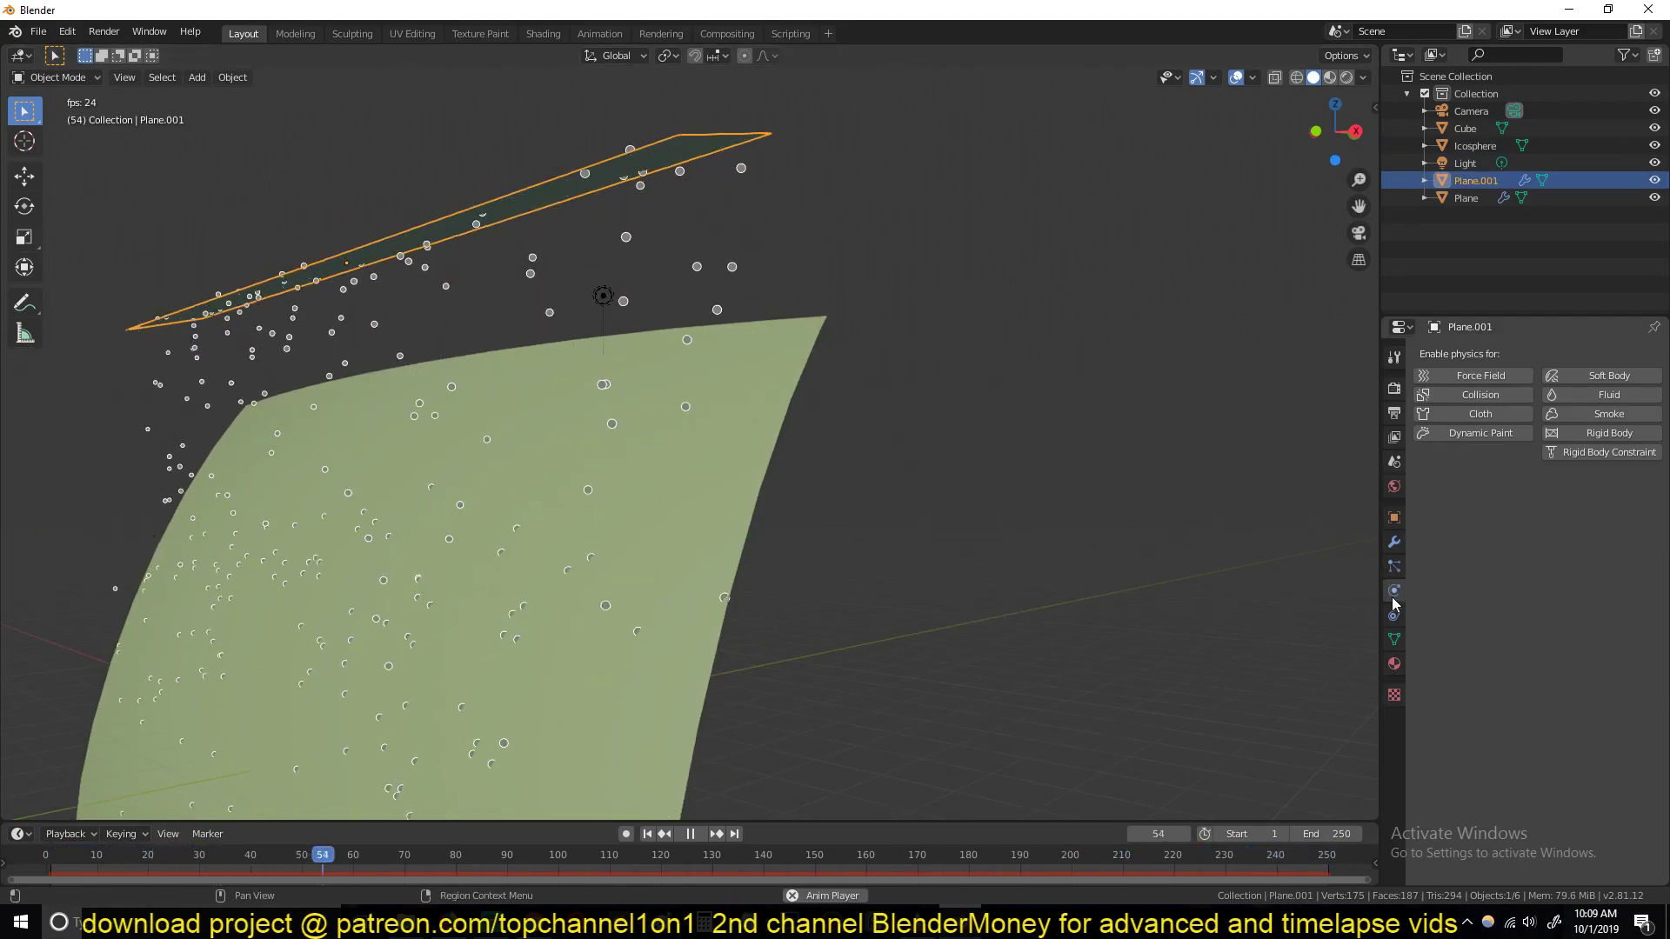
{"action": "left_click", "coordinate": [1394, 566]}
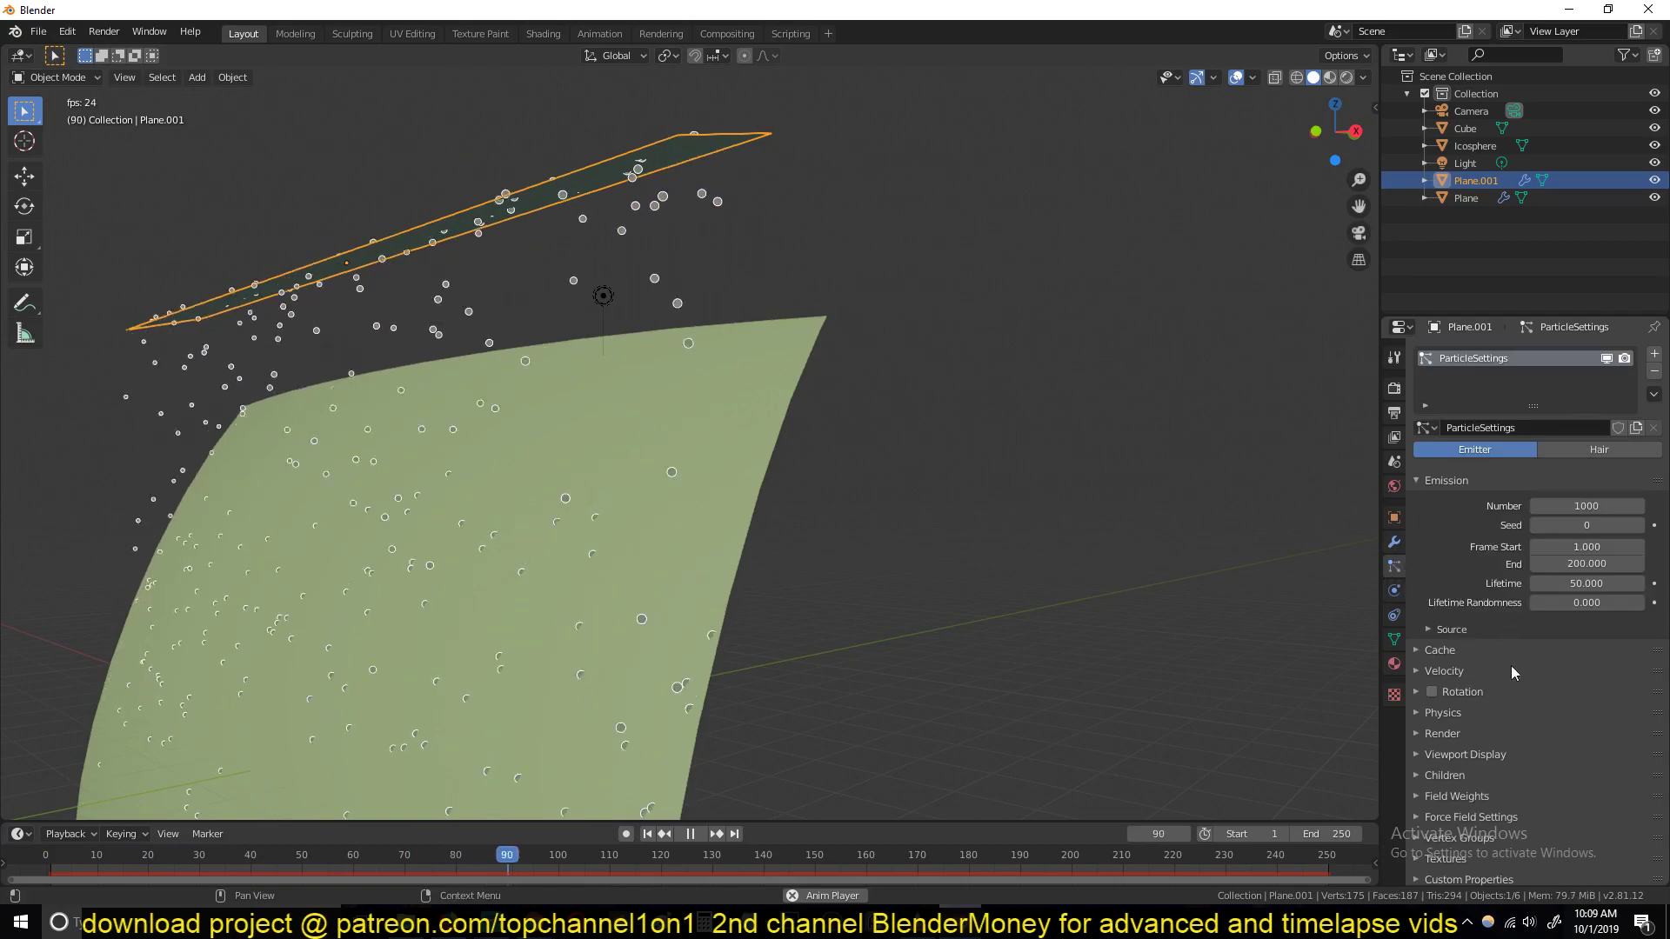
{"action": "left_click", "coordinate": [1461, 729]}
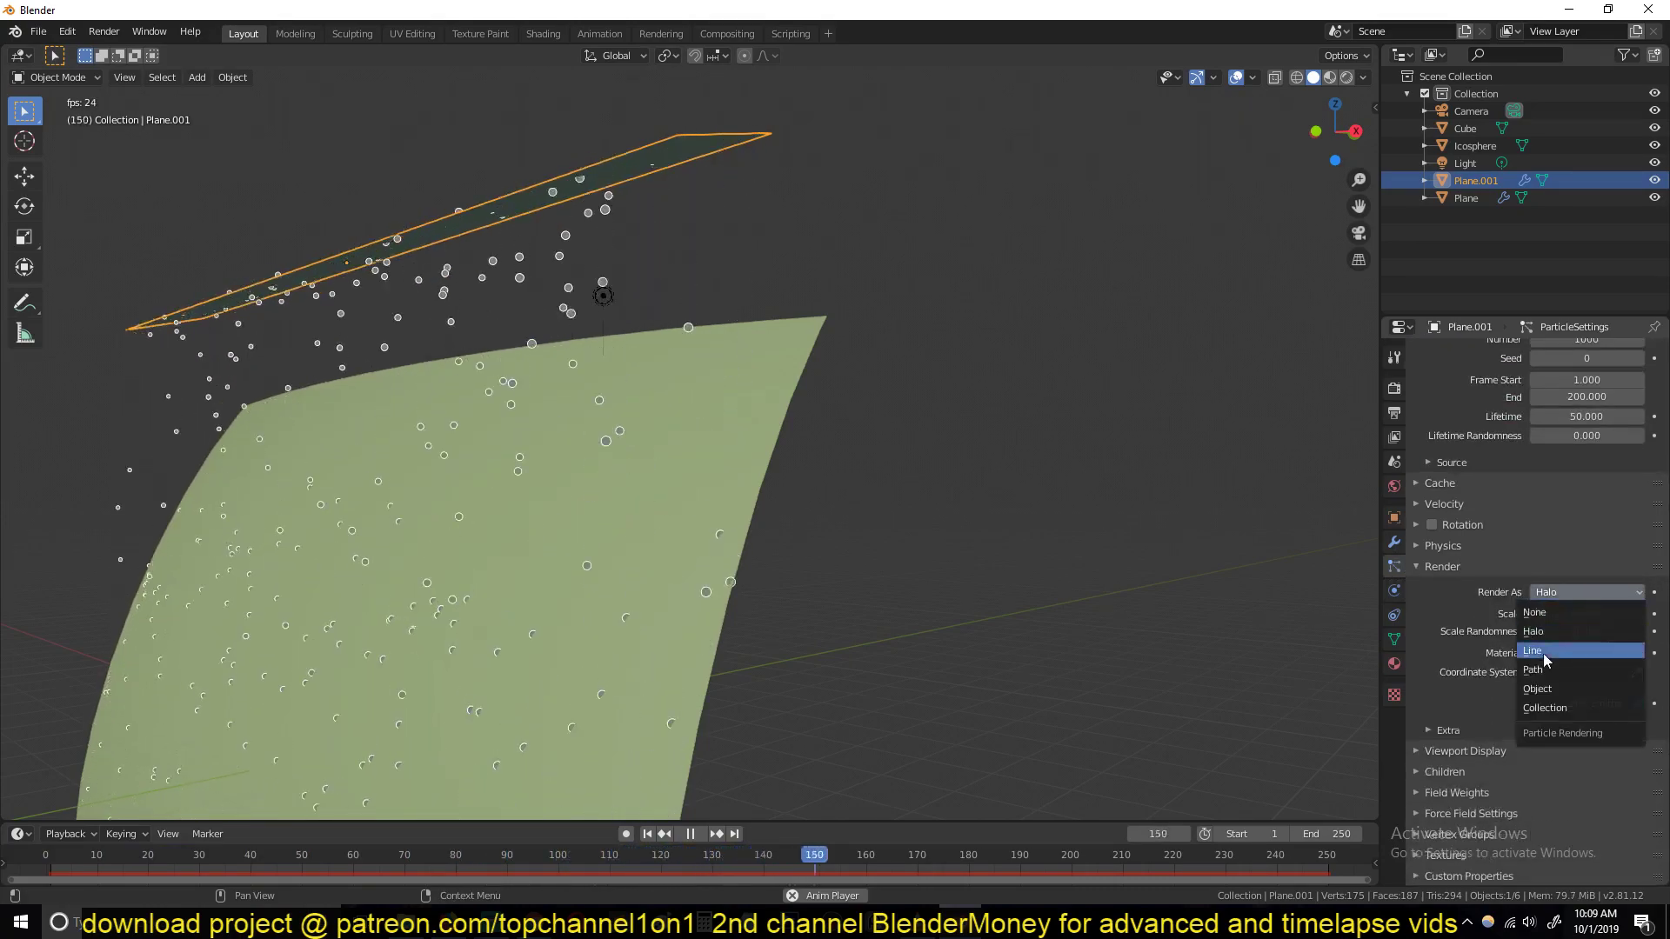
{"action": "left_click", "coordinate": [1539, 688]}
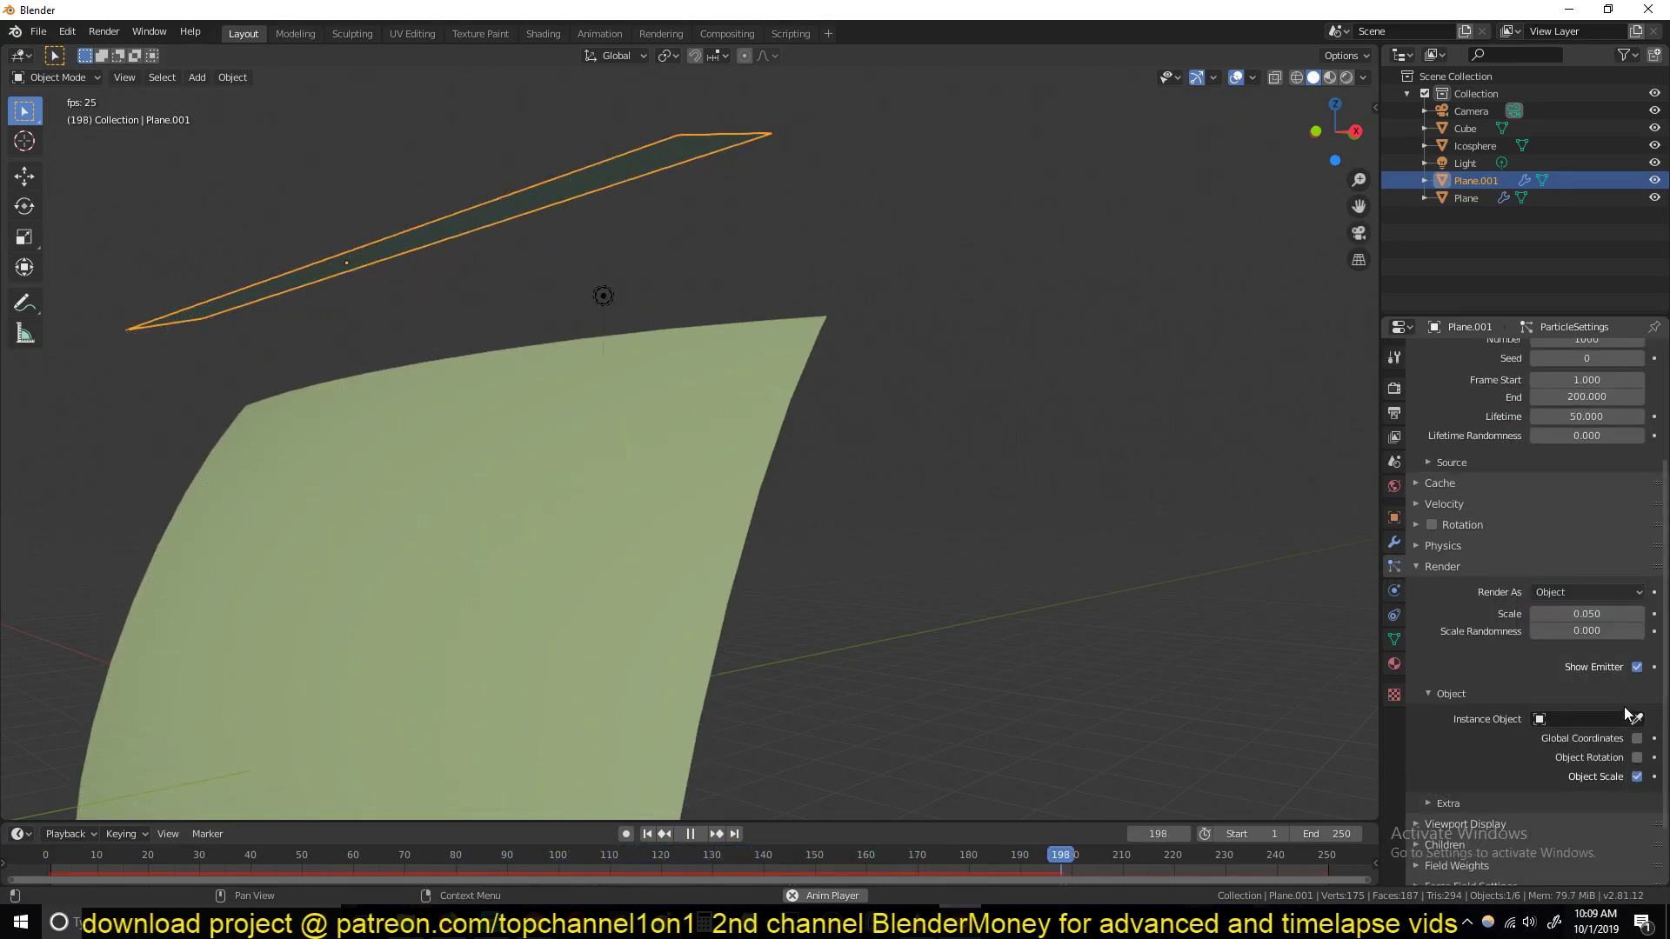
{"action": "scroll", "coordinate": [897, 398], "scroll_direction": "down", "scroll_amount": 3}
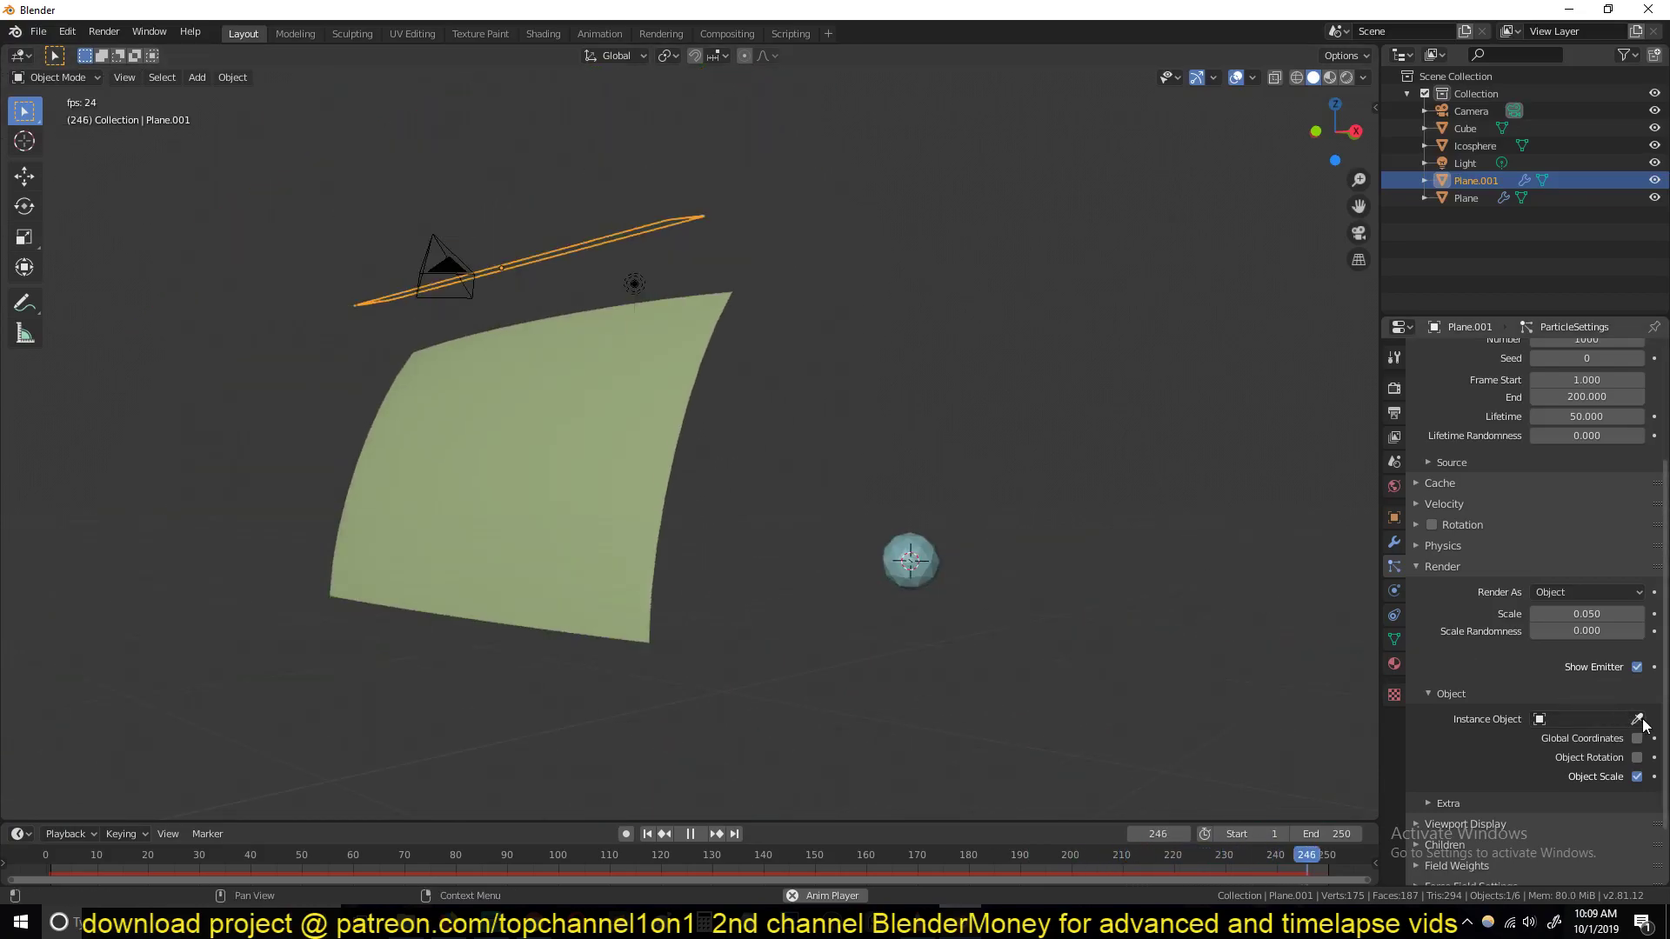
{"action": "left_click", "coordinate": [925, 597]}
Step: Set the particle render scale to 0.110 and scale randomness to 0.799, and inspect the instanced spheres on the curved plane
{"action": "scroll", "coordinate": [765, 393], "scroll_direction": "up", "scroll_amount": 4}
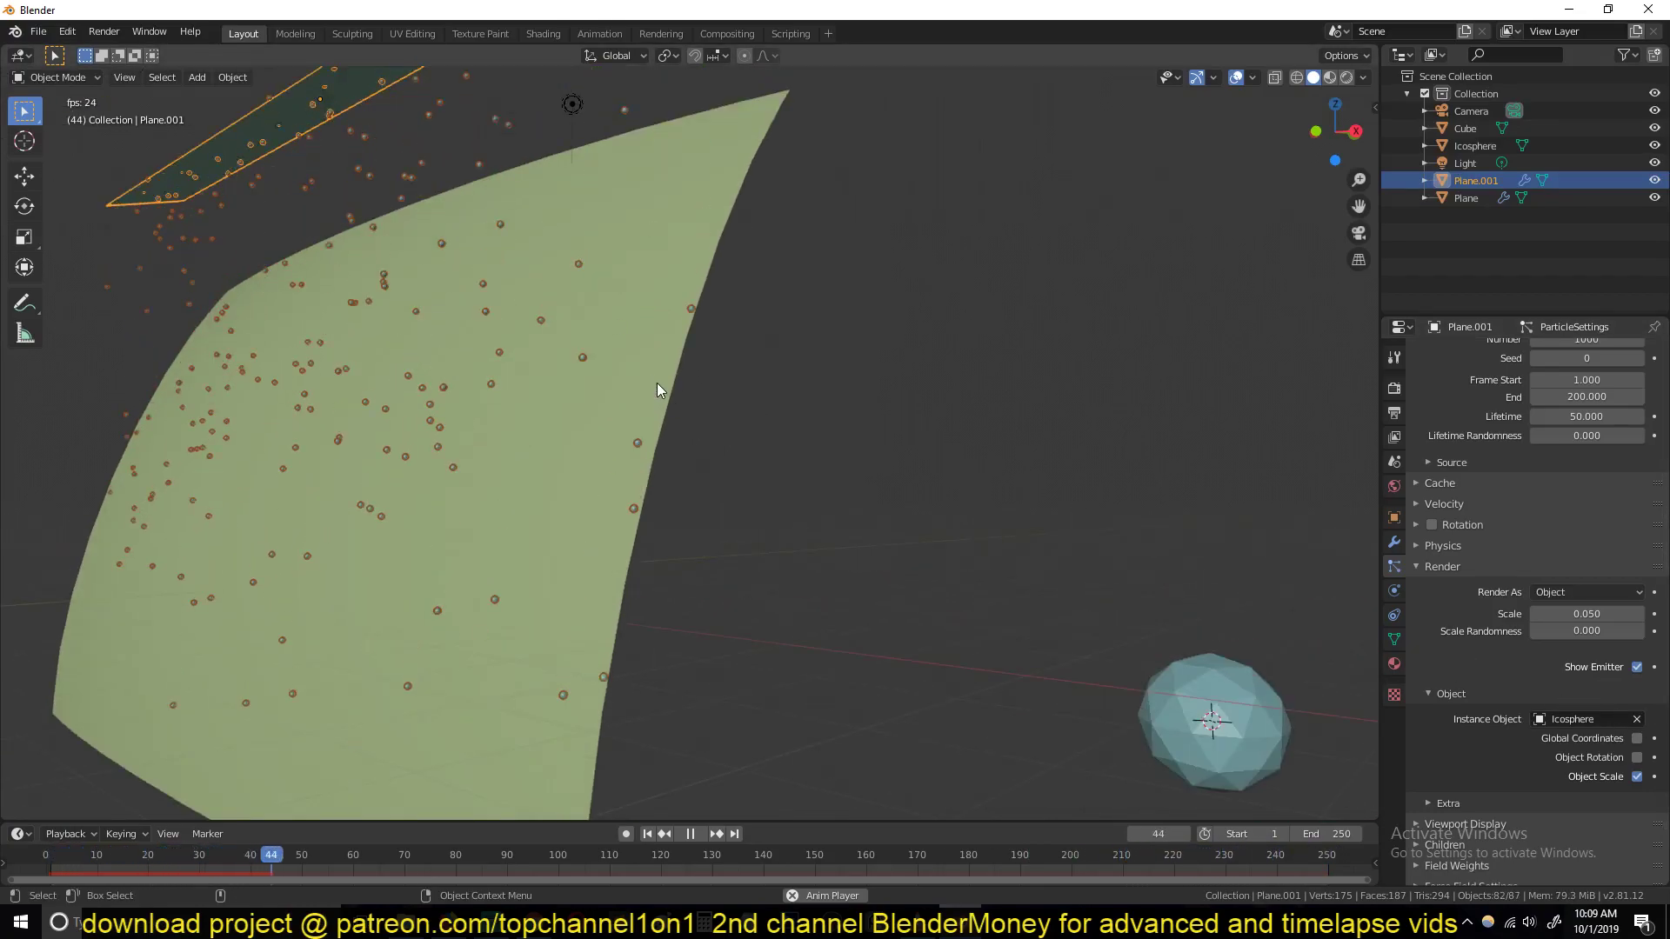
{"action": "middle_click_drag", "start_coordinate": [561, 415], "coordinate": [558, 484]}
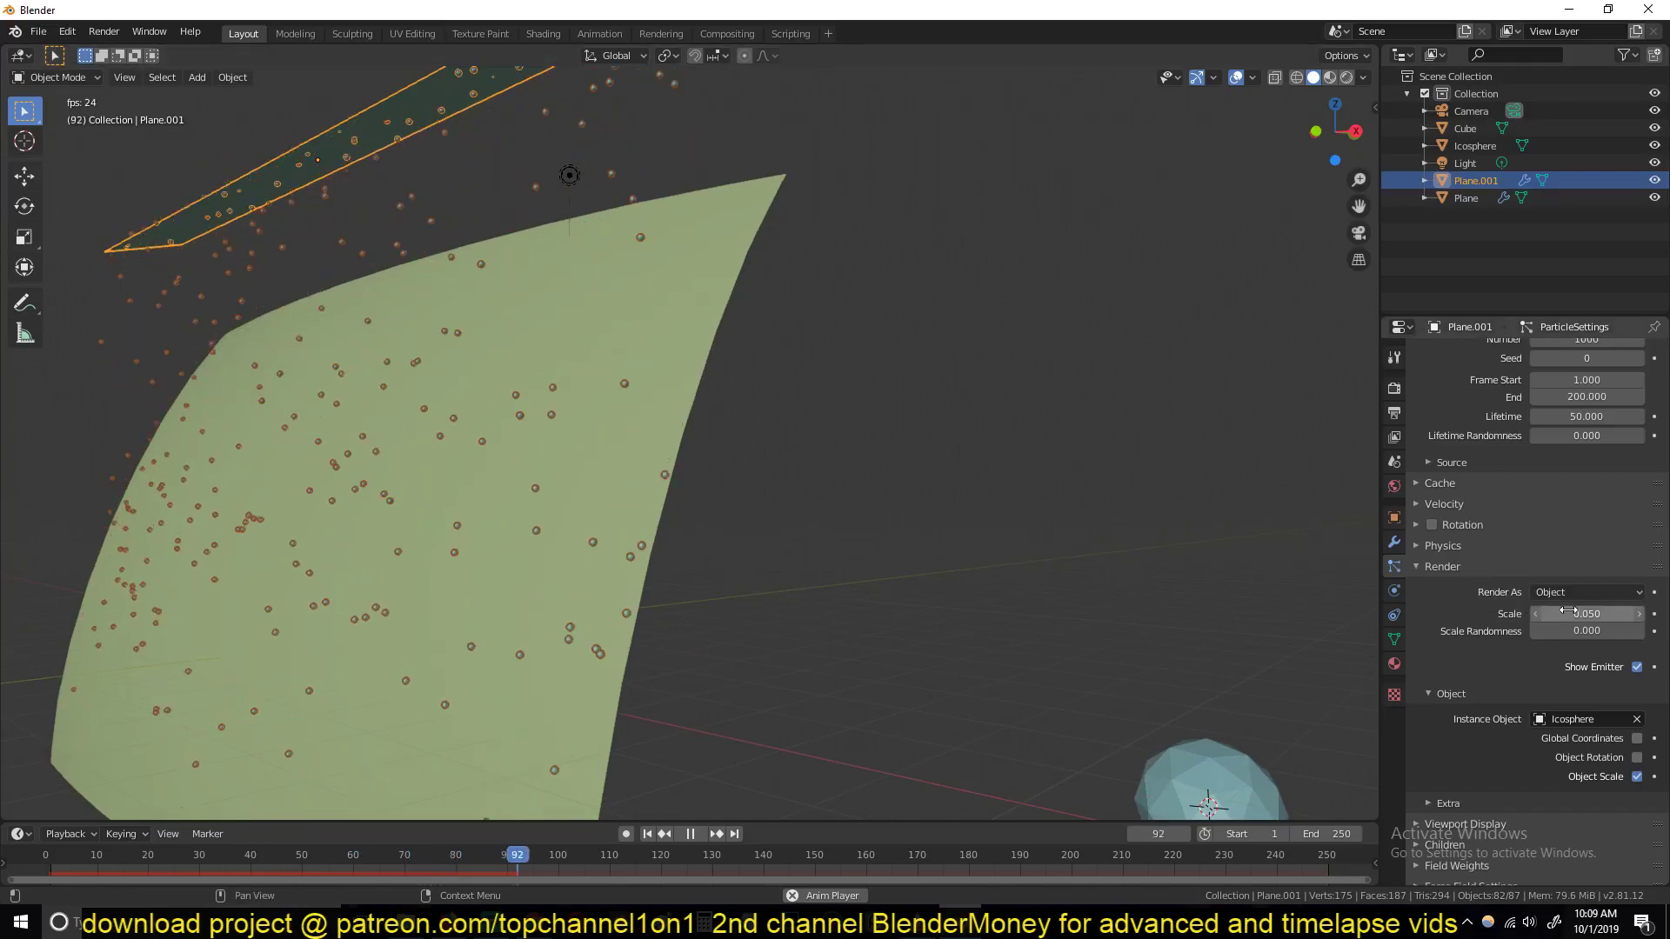
{"action": "left_click_drag", "start_coordinate": [1584, 614], "coordinate": [1632, 631]}
{"action": "left_click", "coordinate": [930, 405]}
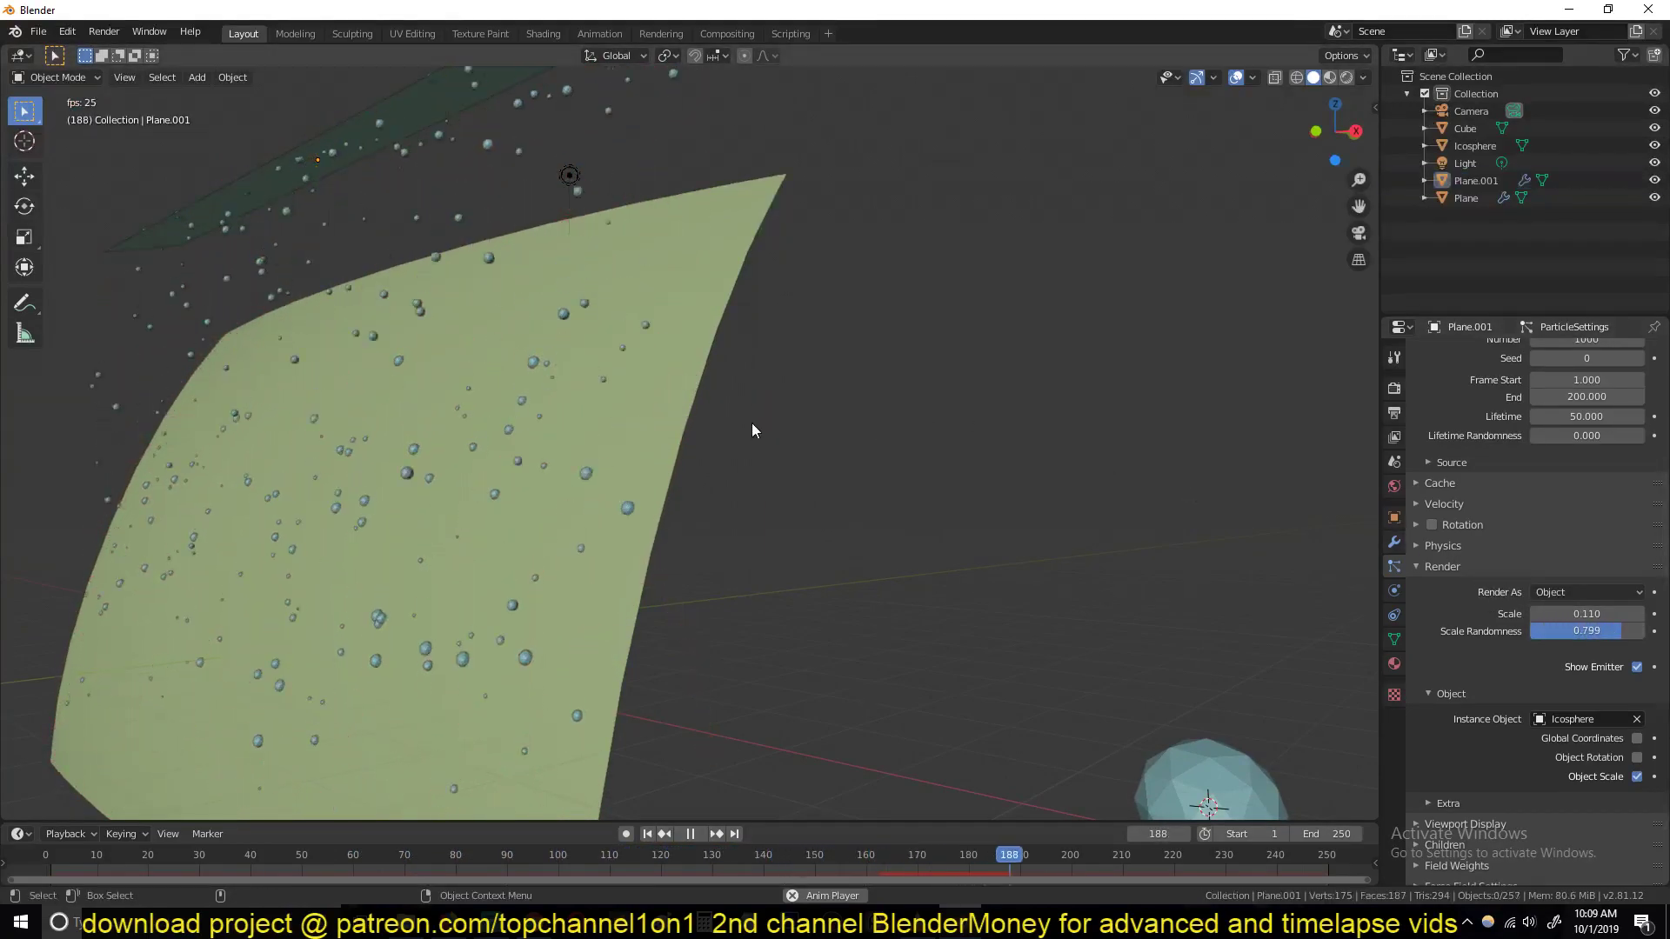
{"action": "middle_click_drag", "start_coordinate": [764, 428], "coordinate": [851, 429]}
{"action": "scroll", "coordinate": [420, 403], "scroll_direction": "up", "scroll_amount": 2}
{"action": "middle_click_drag", "start_coordinate": [504, 383], "coordinate": [536, 404]}
{"action": "scroll", "coordinate": [538, 404], "scroll_direction": "down", "scroll_amount": 3}
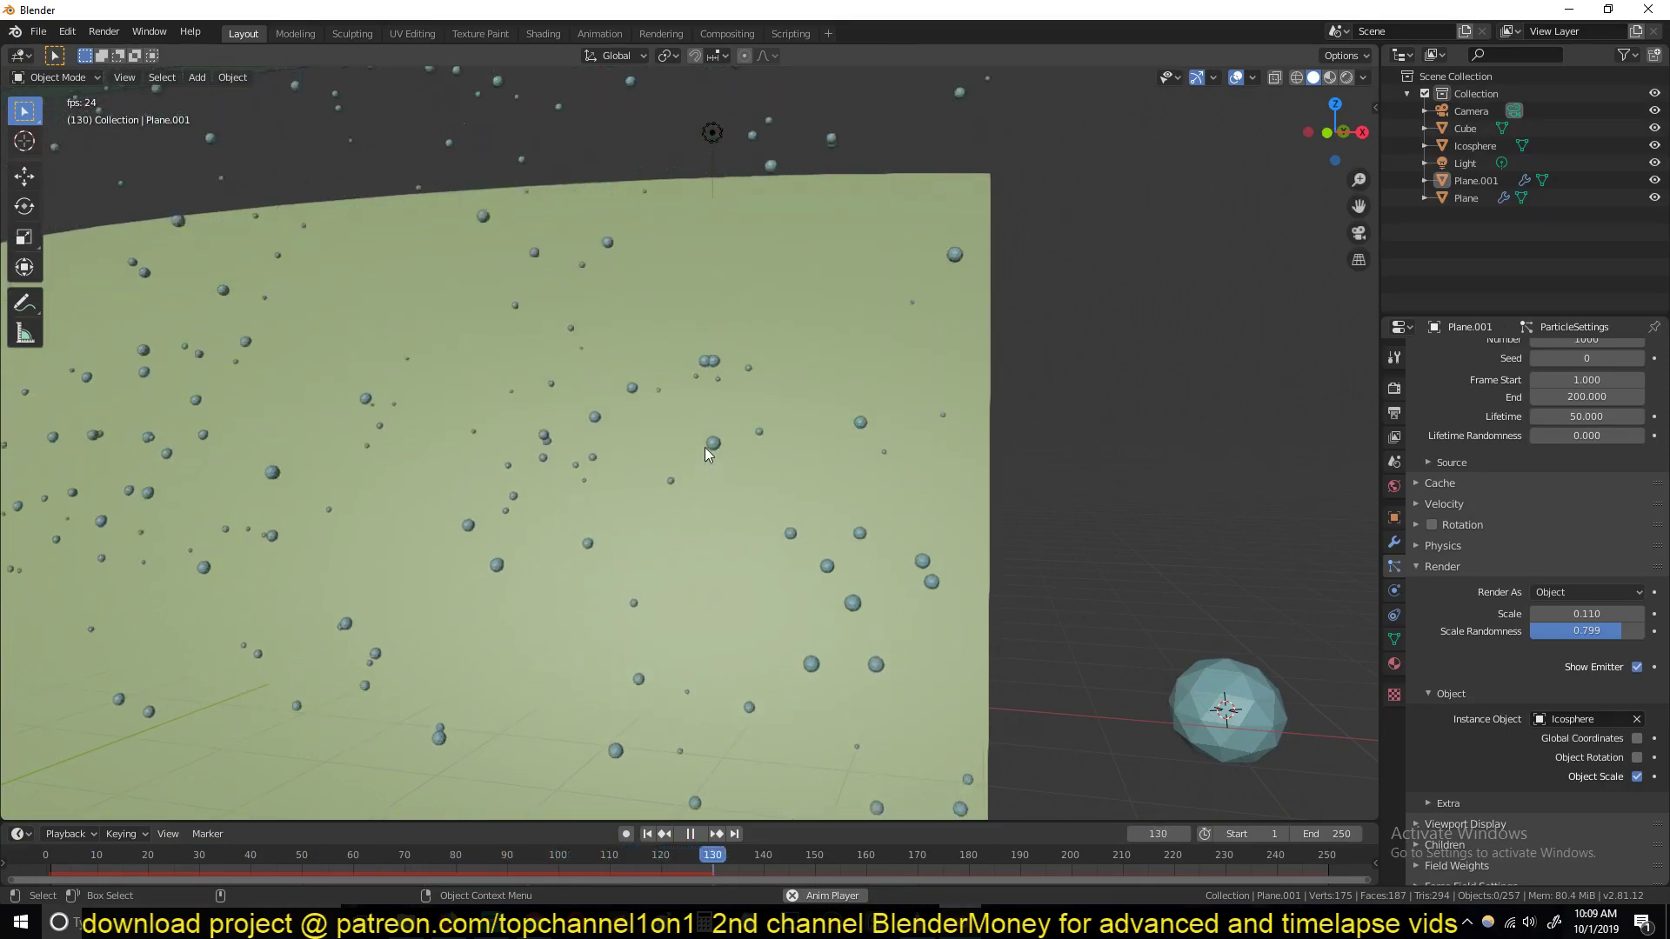
{"action": "scroll", "coordinate": [718, 550], "scroll_direction": "down", "scroll_amount": 3}
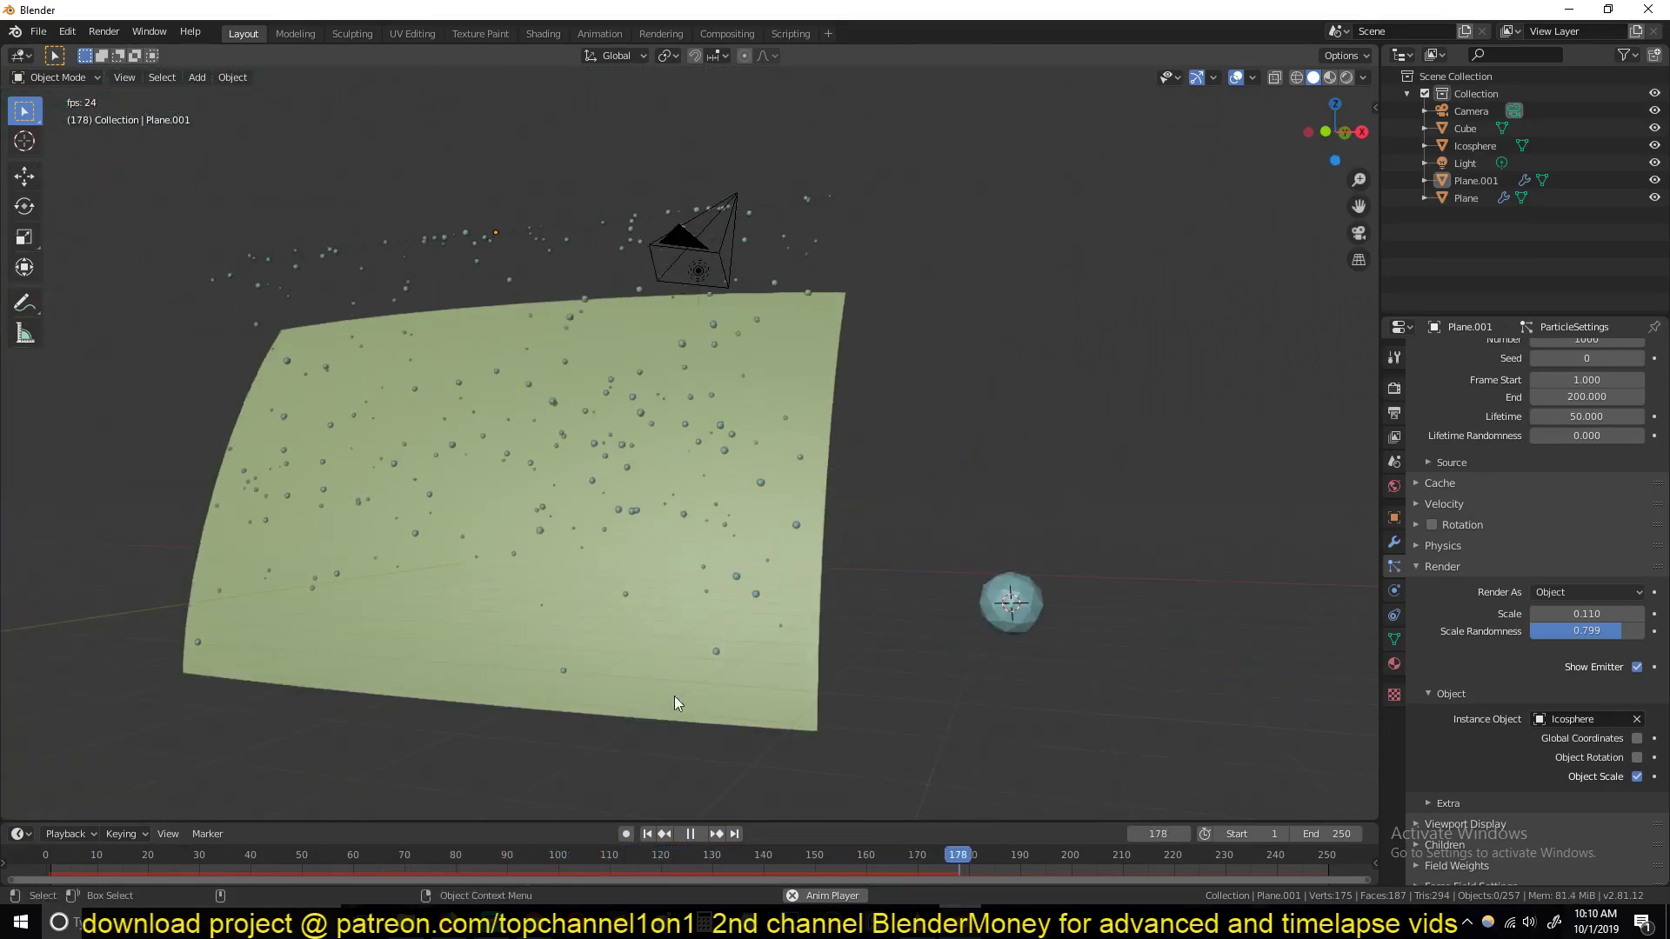
{"action": "middle_click_drag", "start_coordinate": [717, 527], "coordinate": [694, 461]}
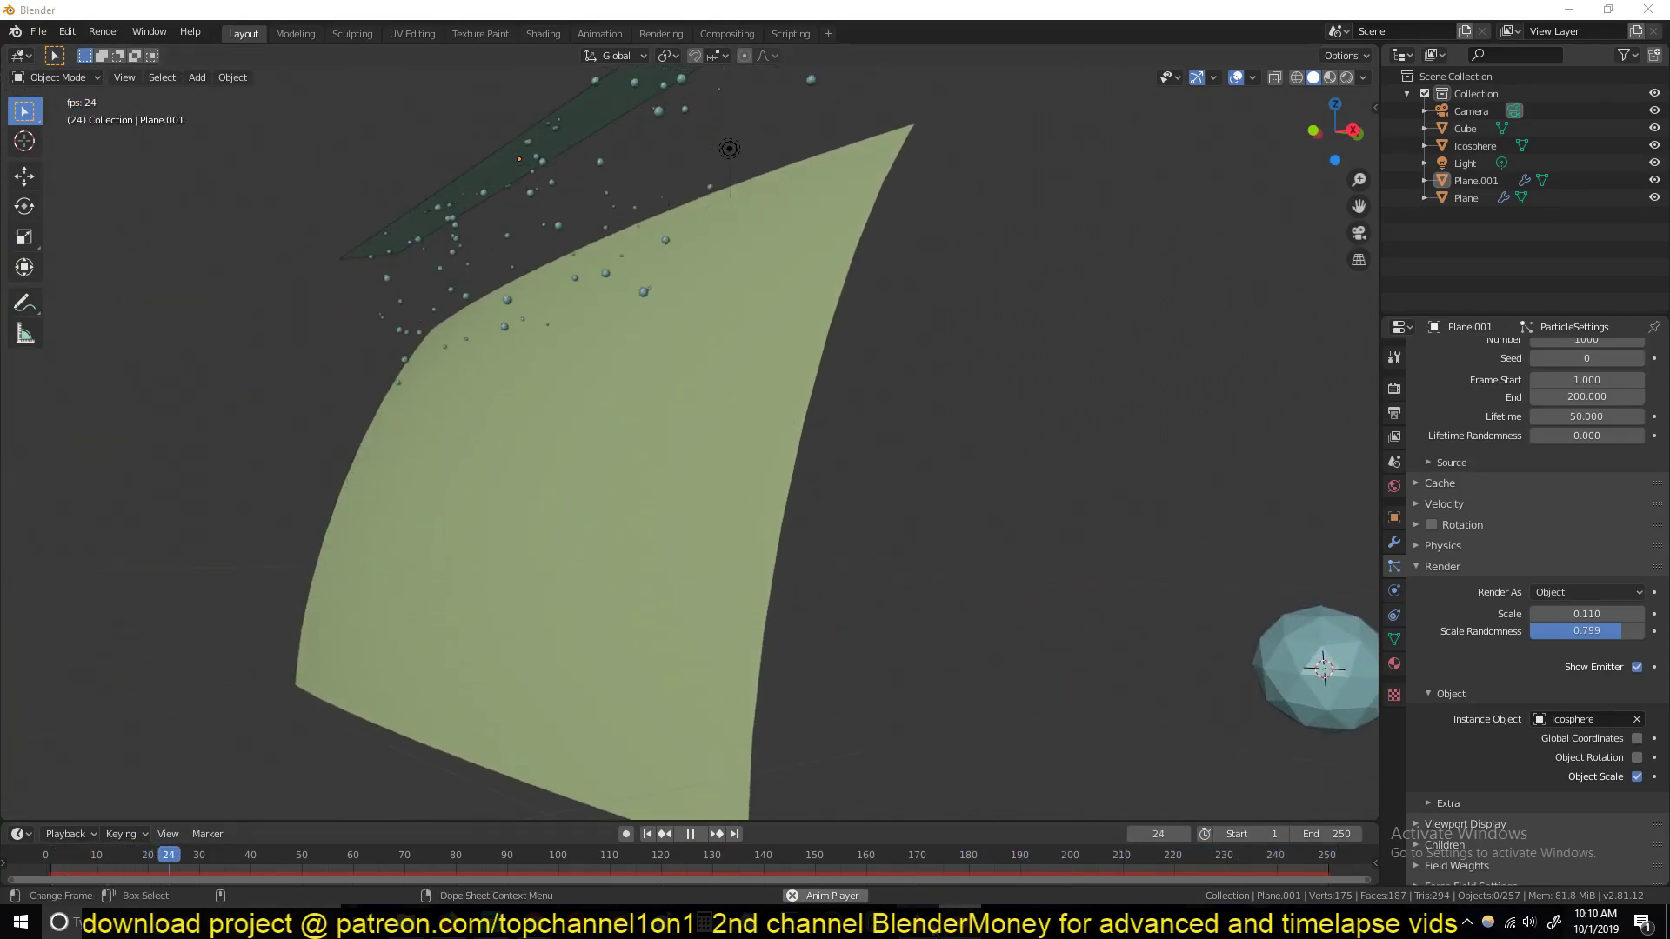
Step: Switch to VLC media player and replay the opening of the raindrops-on-glass reference video, pausing to examine the falling streaks and drops
{"action": "left_click", "coordinate": [918, 922]}
{"action": "key", "text": "space"}
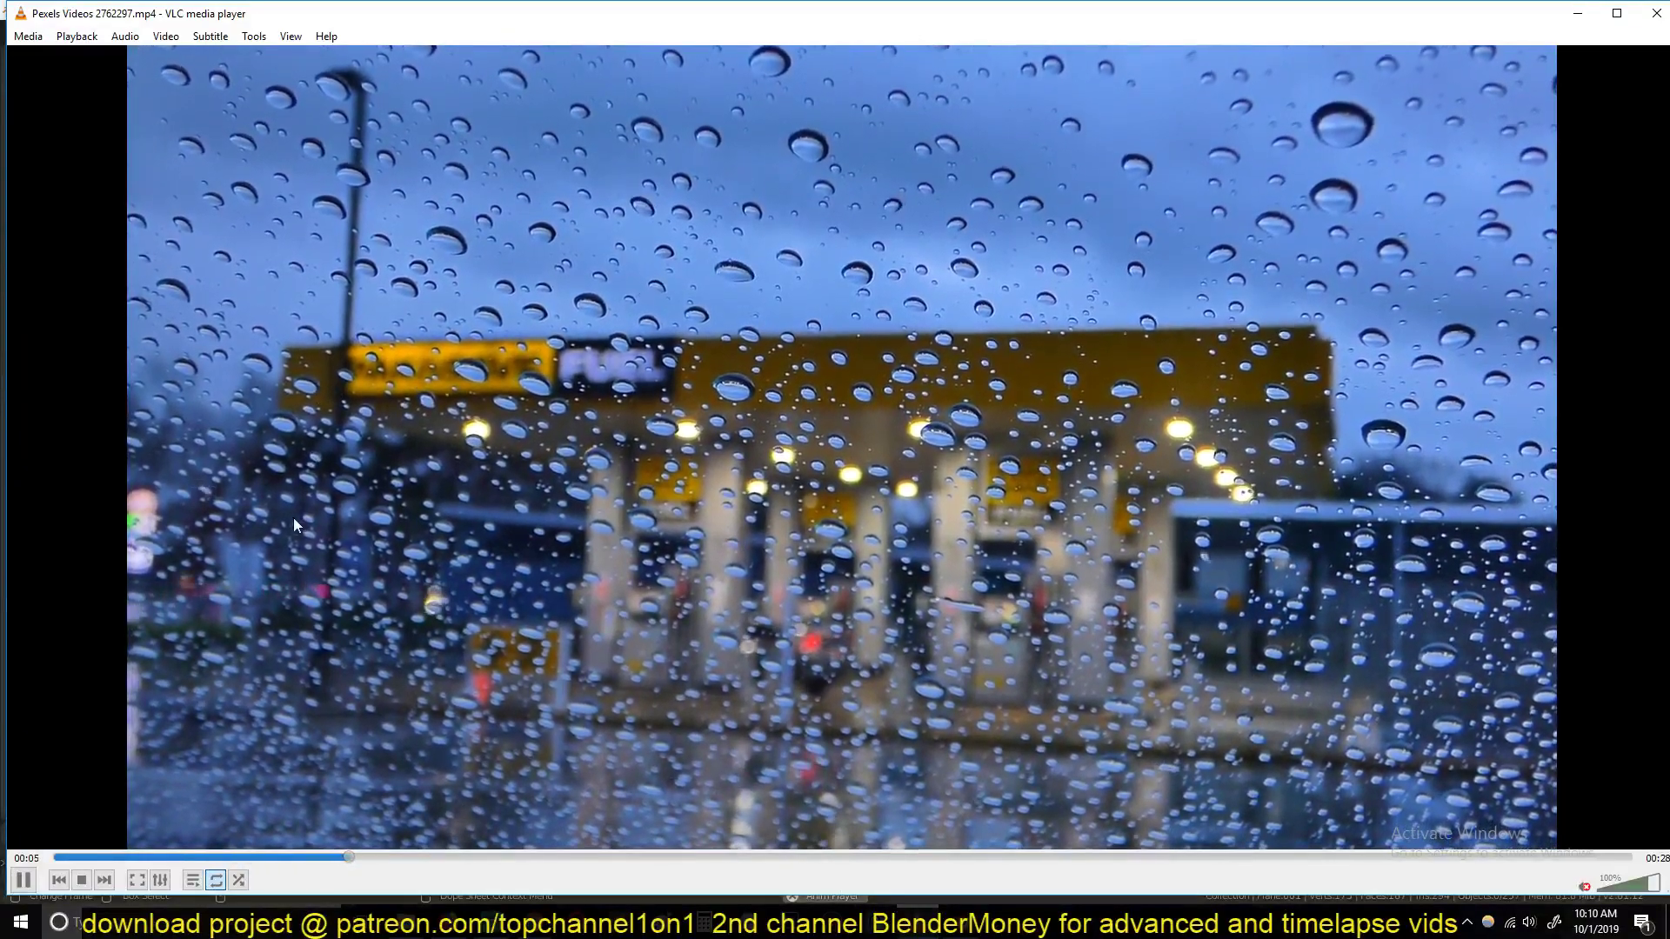
{"action": "key", "text": "space"}
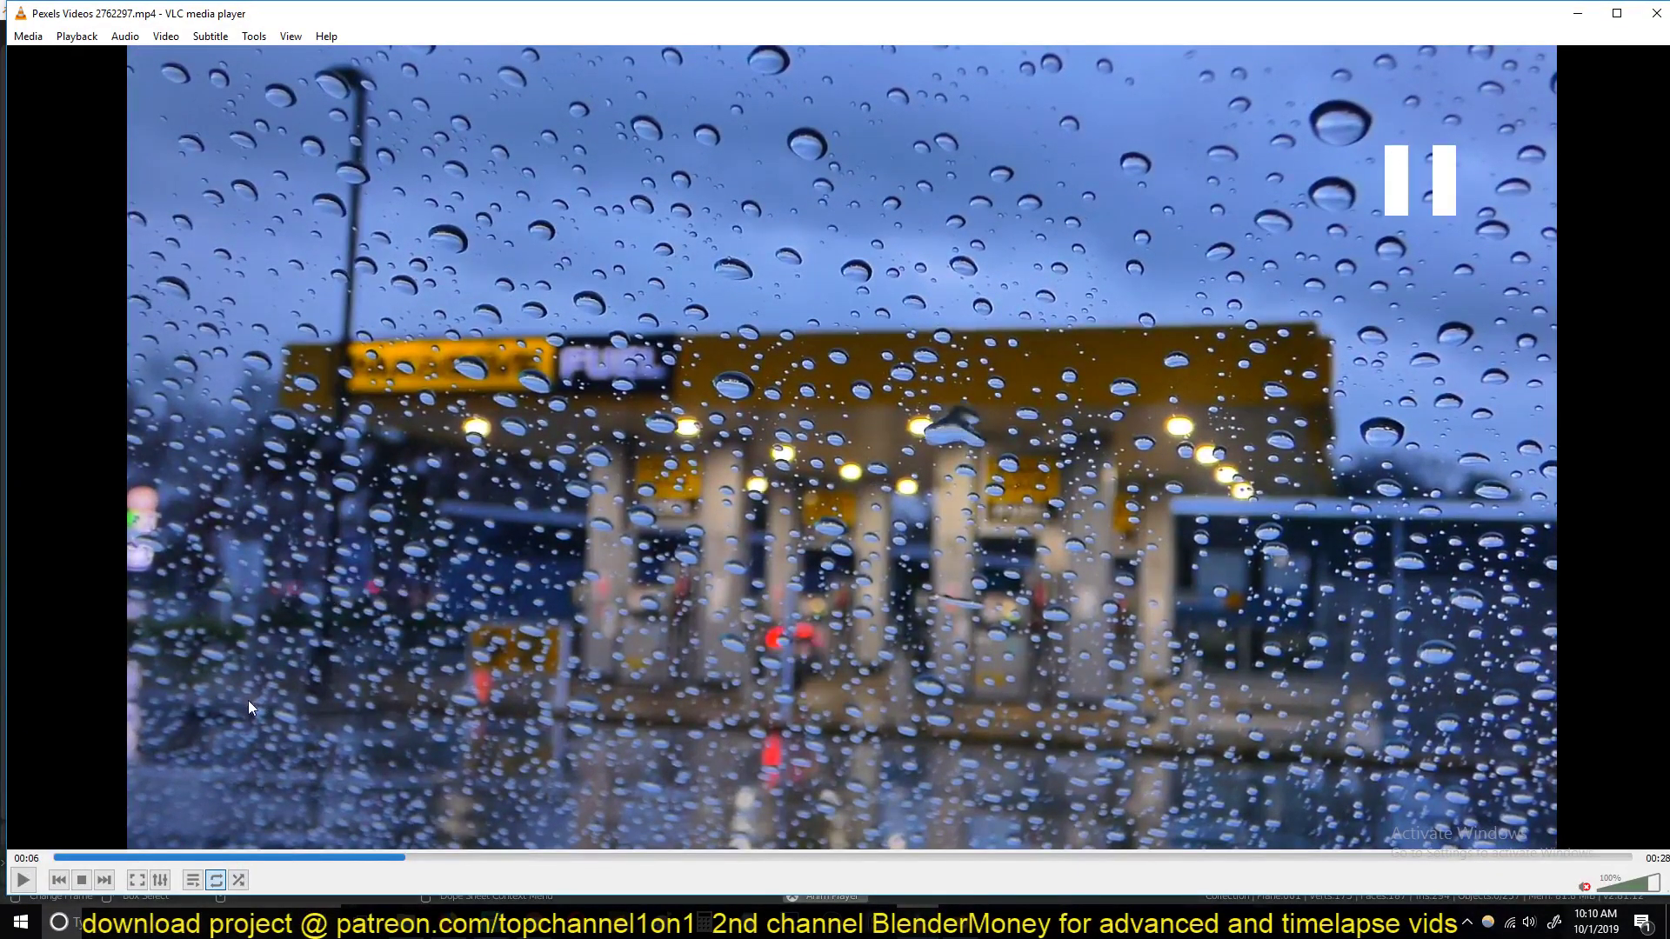
{"action": "left_click", "coordinate": [58, 863]}
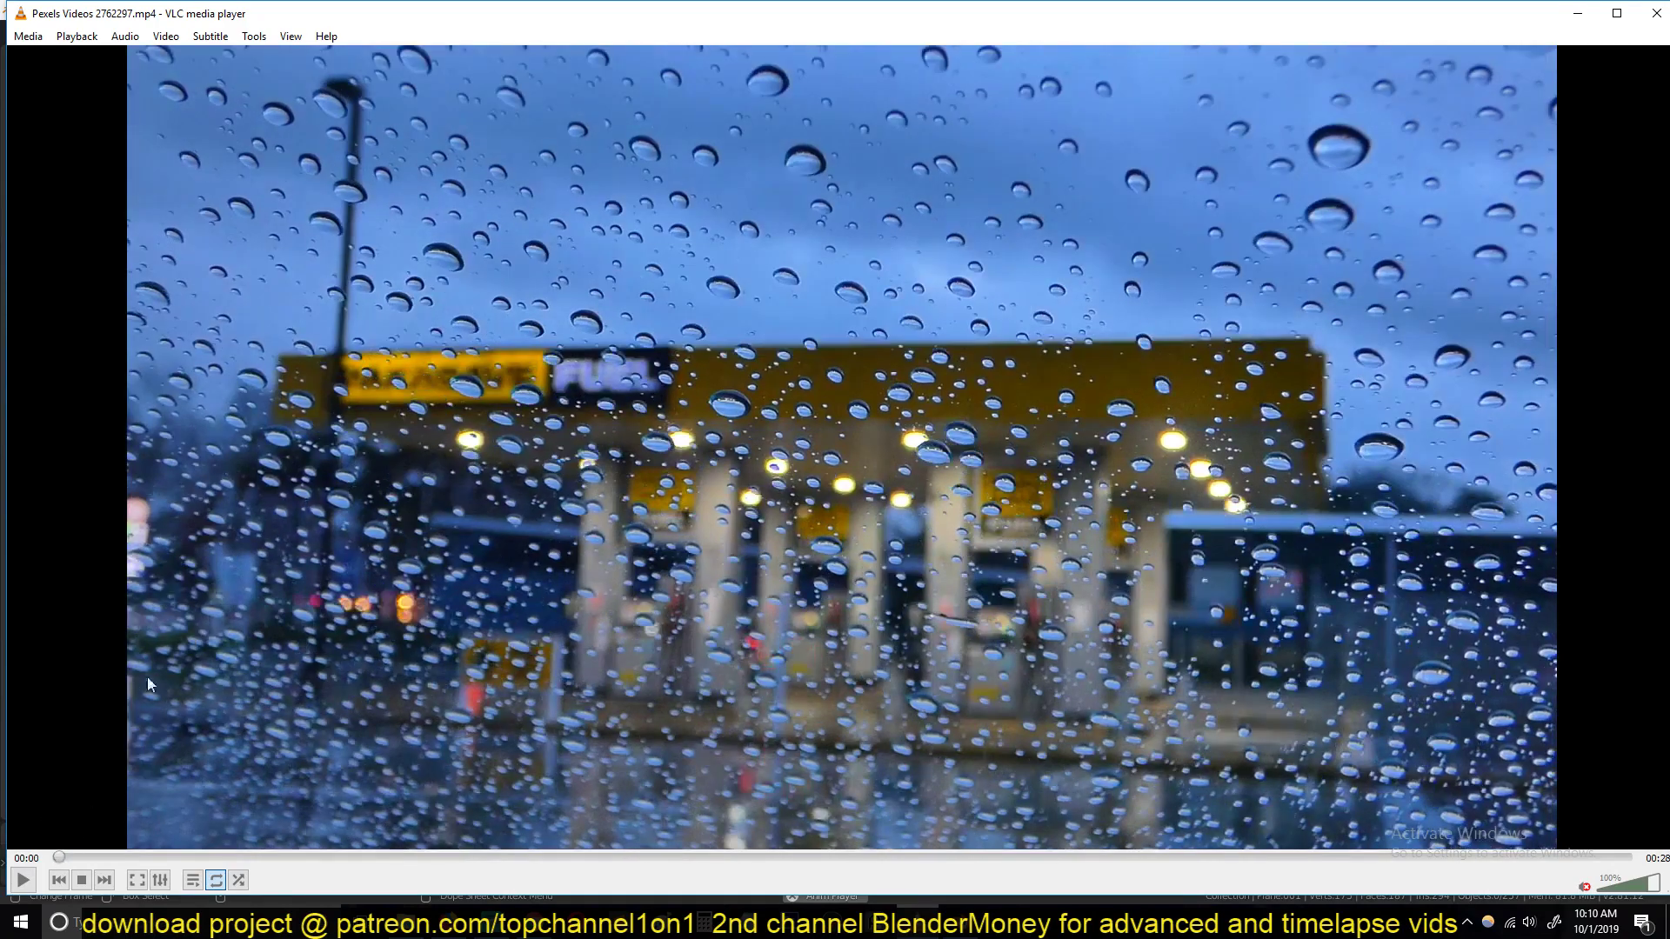
{"action": "key", "text": "space"}
{"action": "key", "text": "space"}
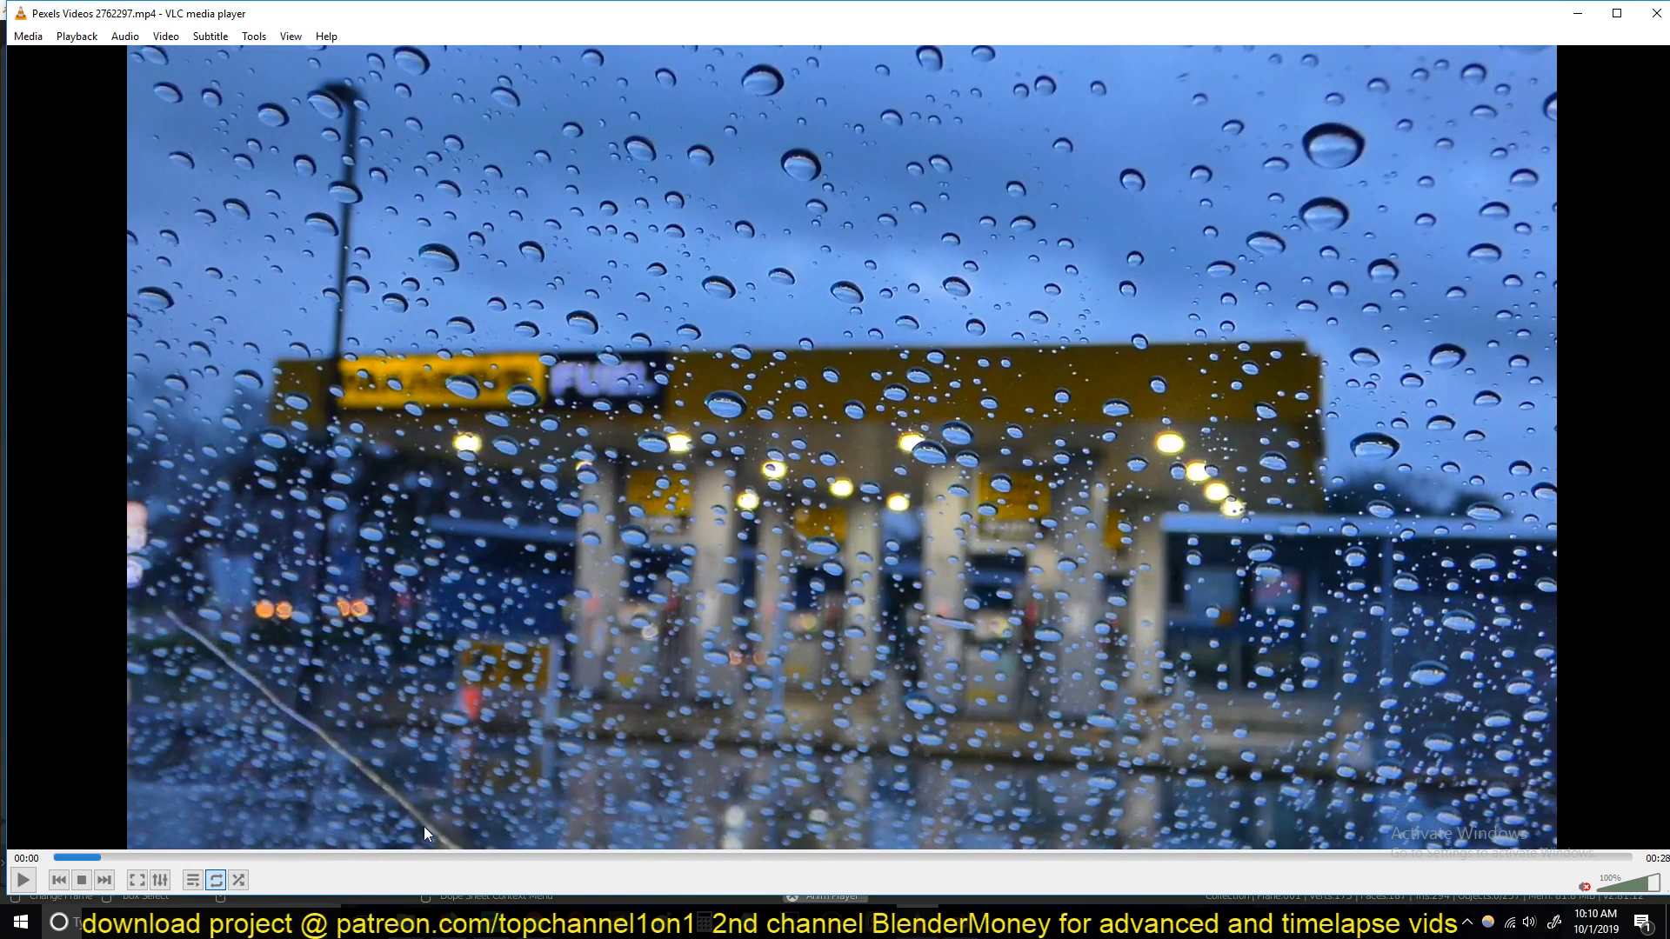
{"action": "key", "text": "space"}
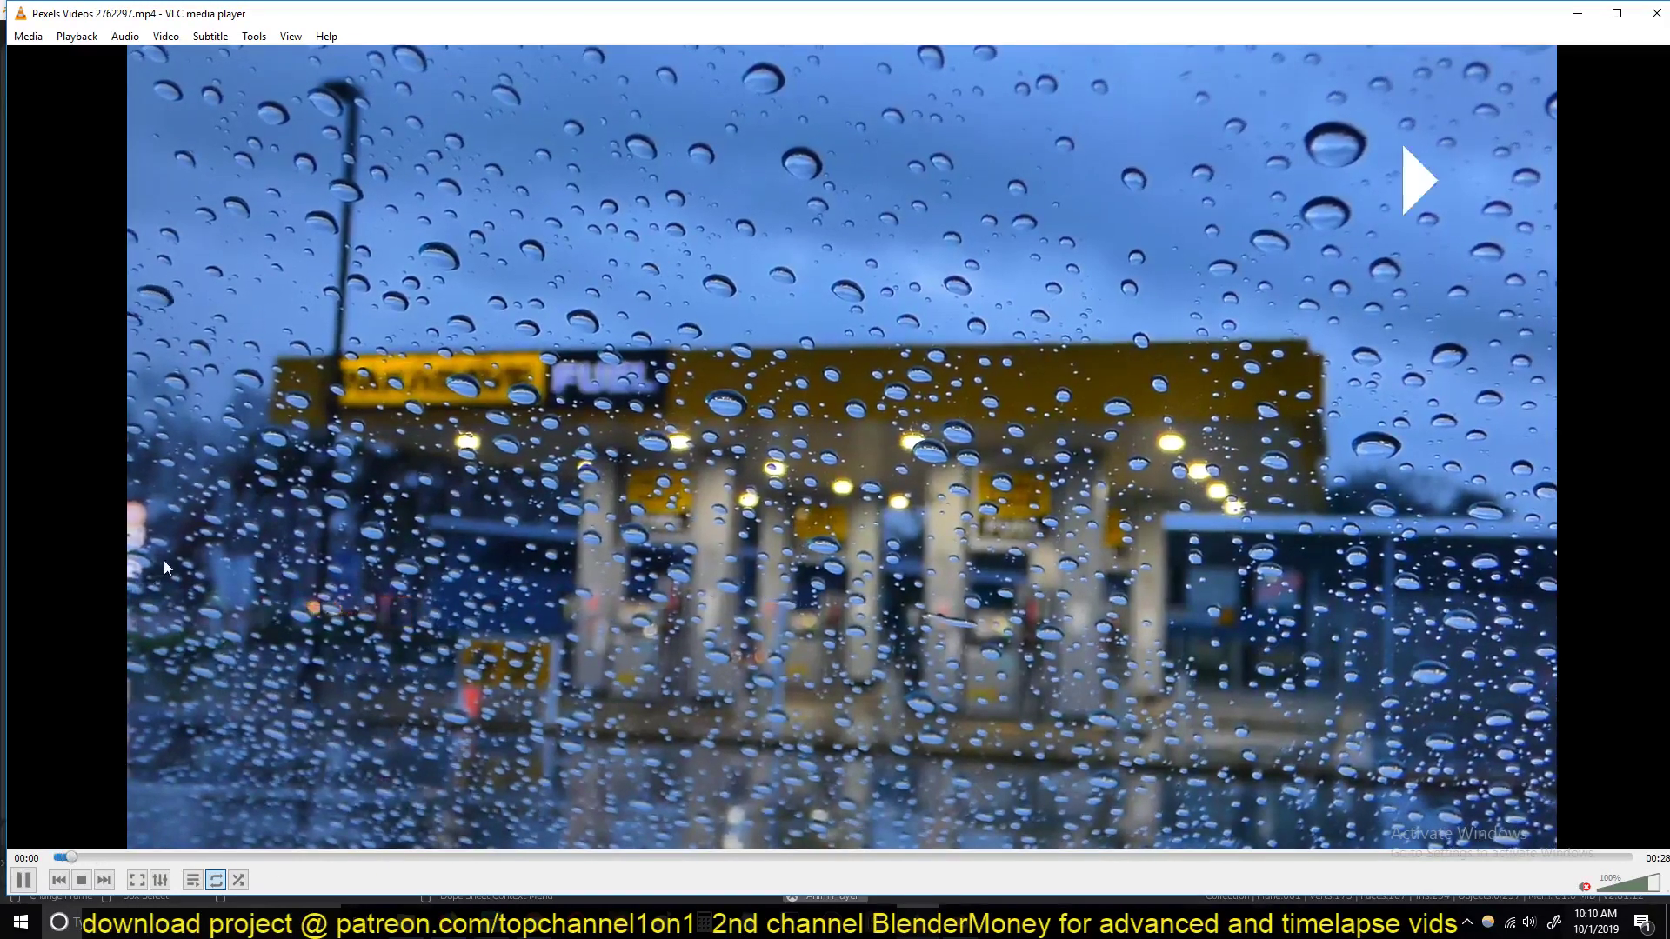
{"action": "key", "text": "space"}
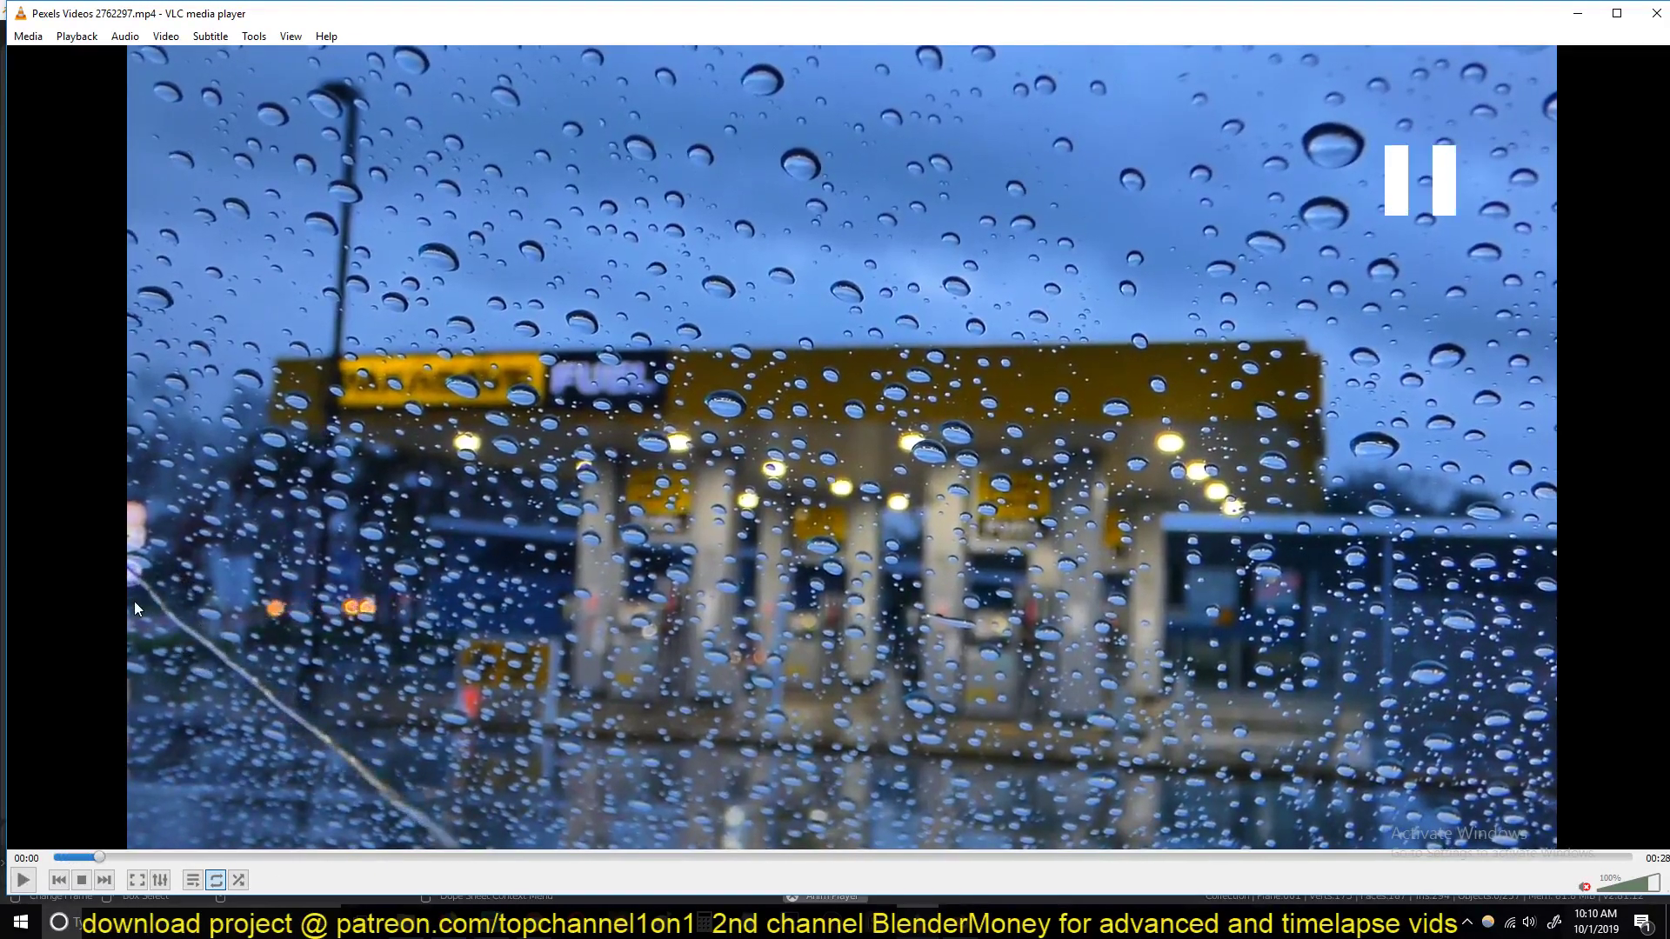
{"action": "left_click", "coordinate": [85, 856]}
{"action": "key", "text": "space"}
{"action": "key", "text": "space"}
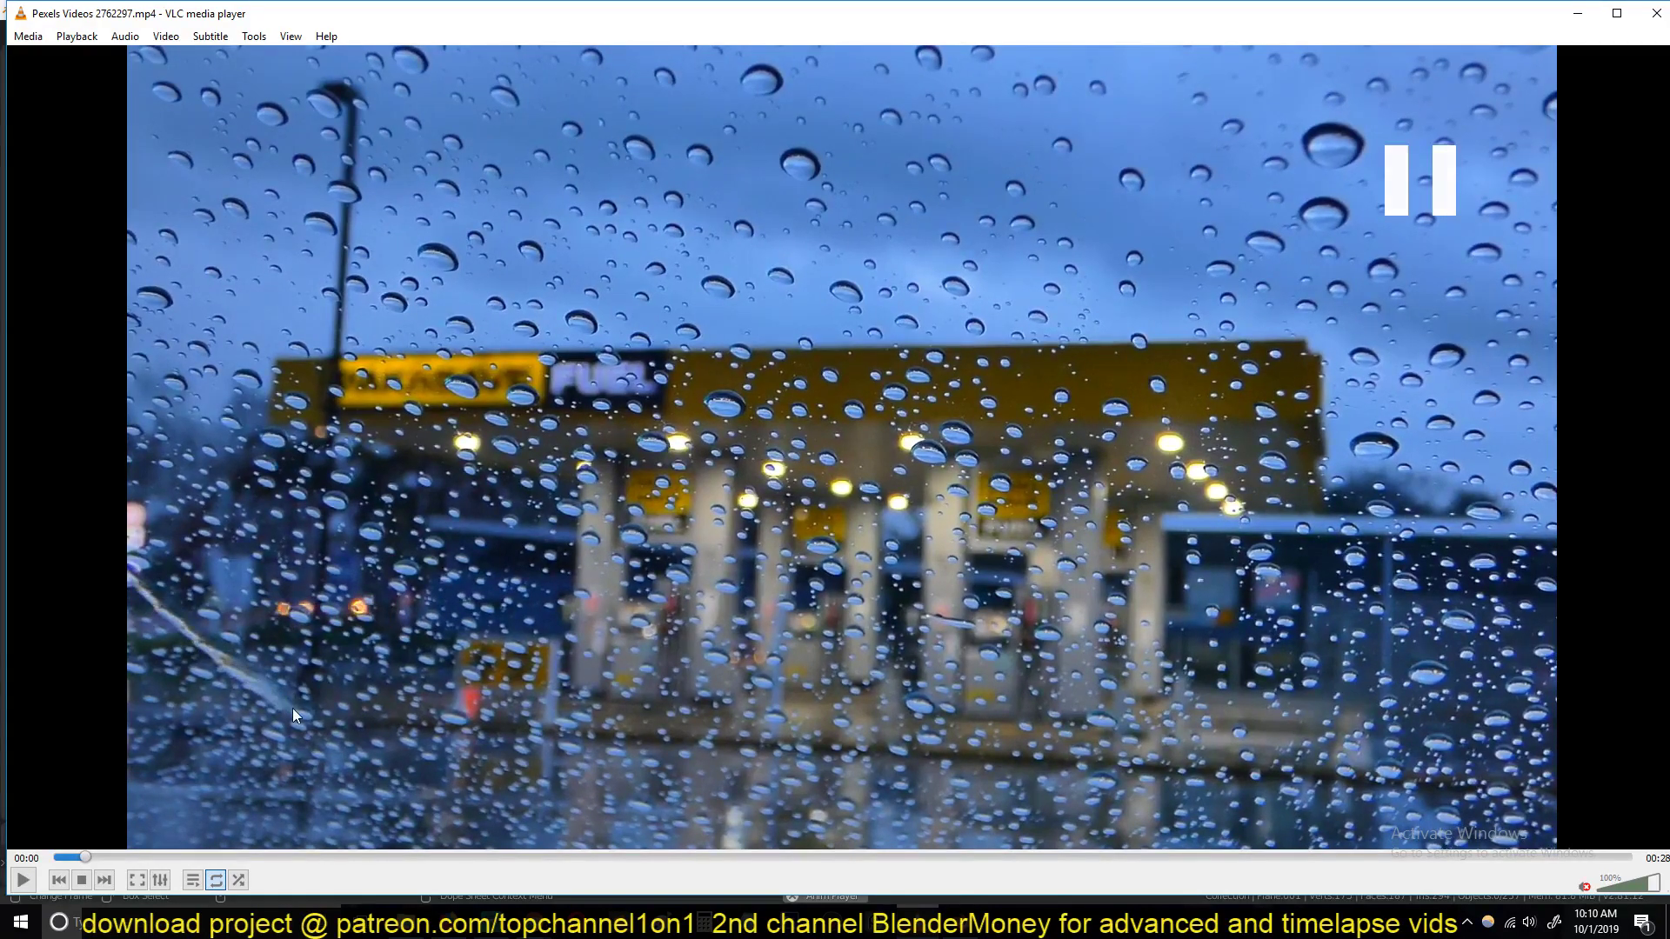
Step: Step through another second of the raindrops reference video to examine the drops on the glass, and return to Blender
{"action": "key", "text": "space"}
{"action": "key", "text": "space"}
{"action": "key", "text": "space"}
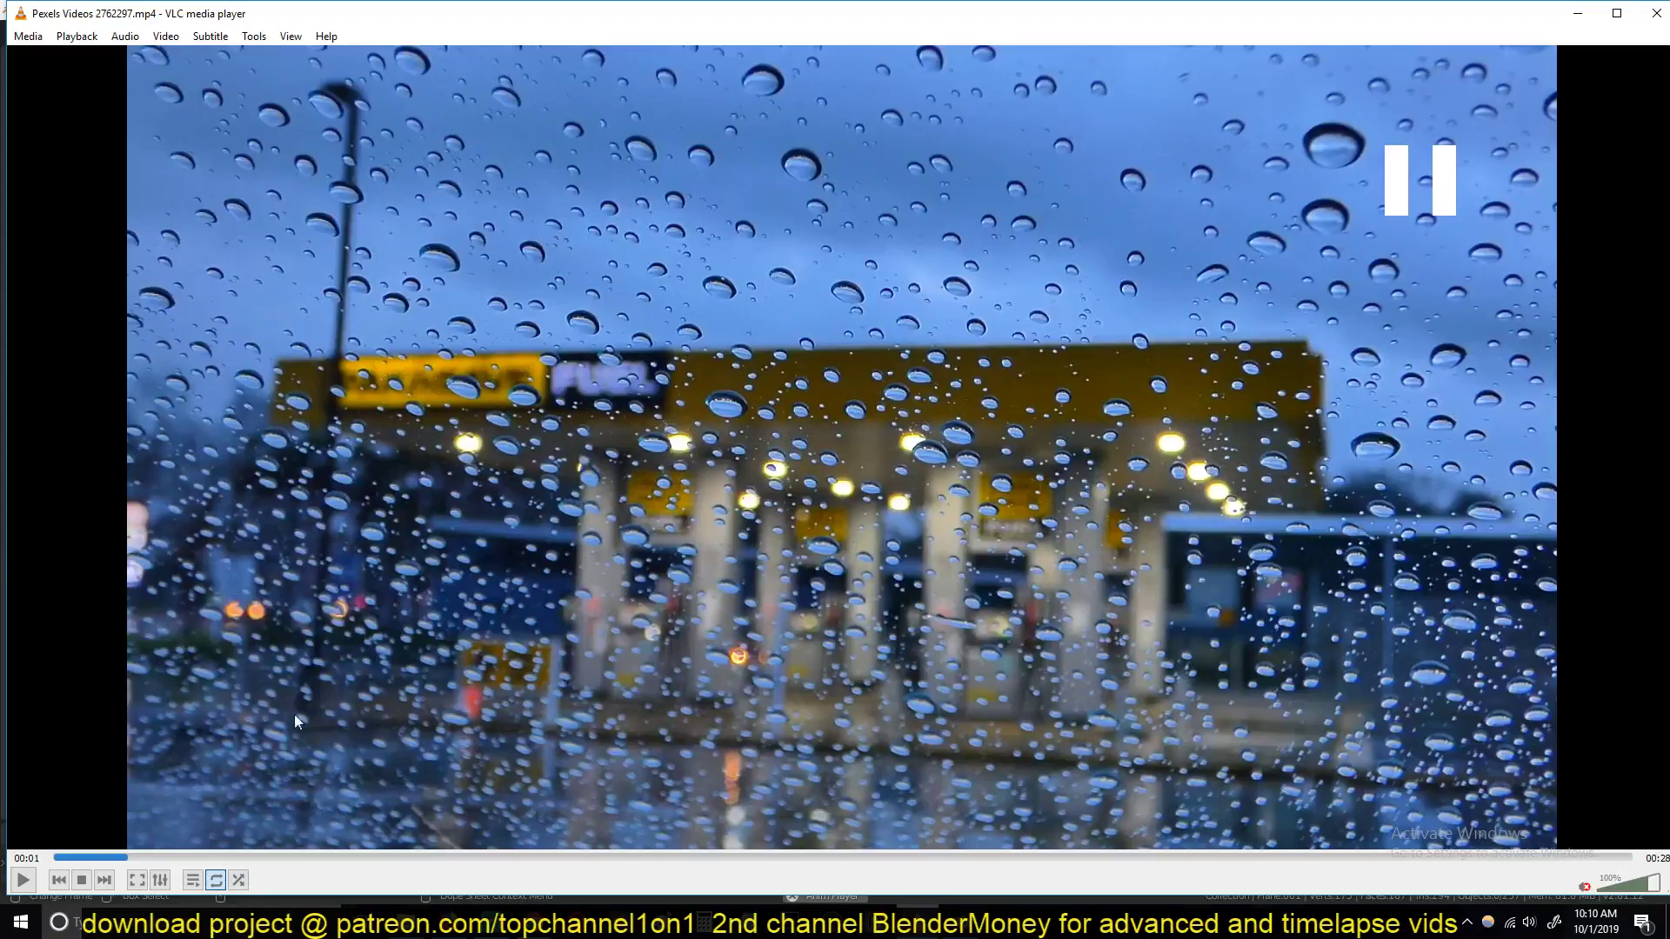
{"action": "key", "text": "space"}
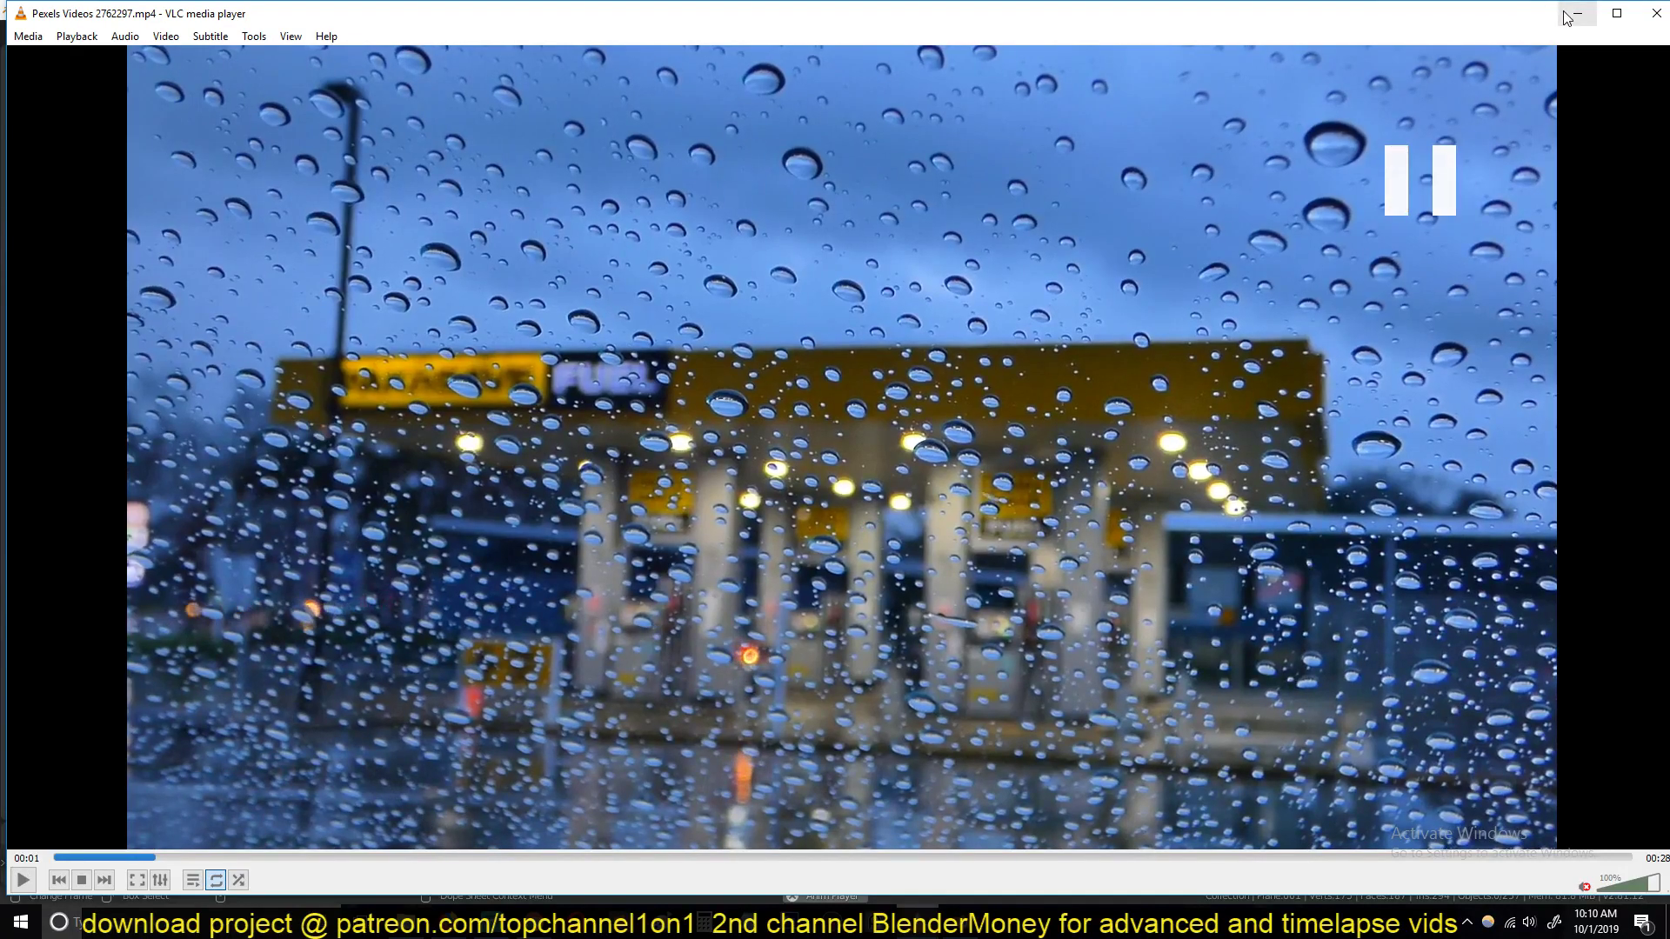
{"action": "left_click", "coordinate": [1576, 14]}
Step: Enlarge the ico sphere beside the curved plane to make its particle instances bigger
{"action": "middle_click_drag", "start_coordinate": [1072, 166], "coordinate": [709, 376]}
{"action": "left_click", "coordinate": [1059, 534]}
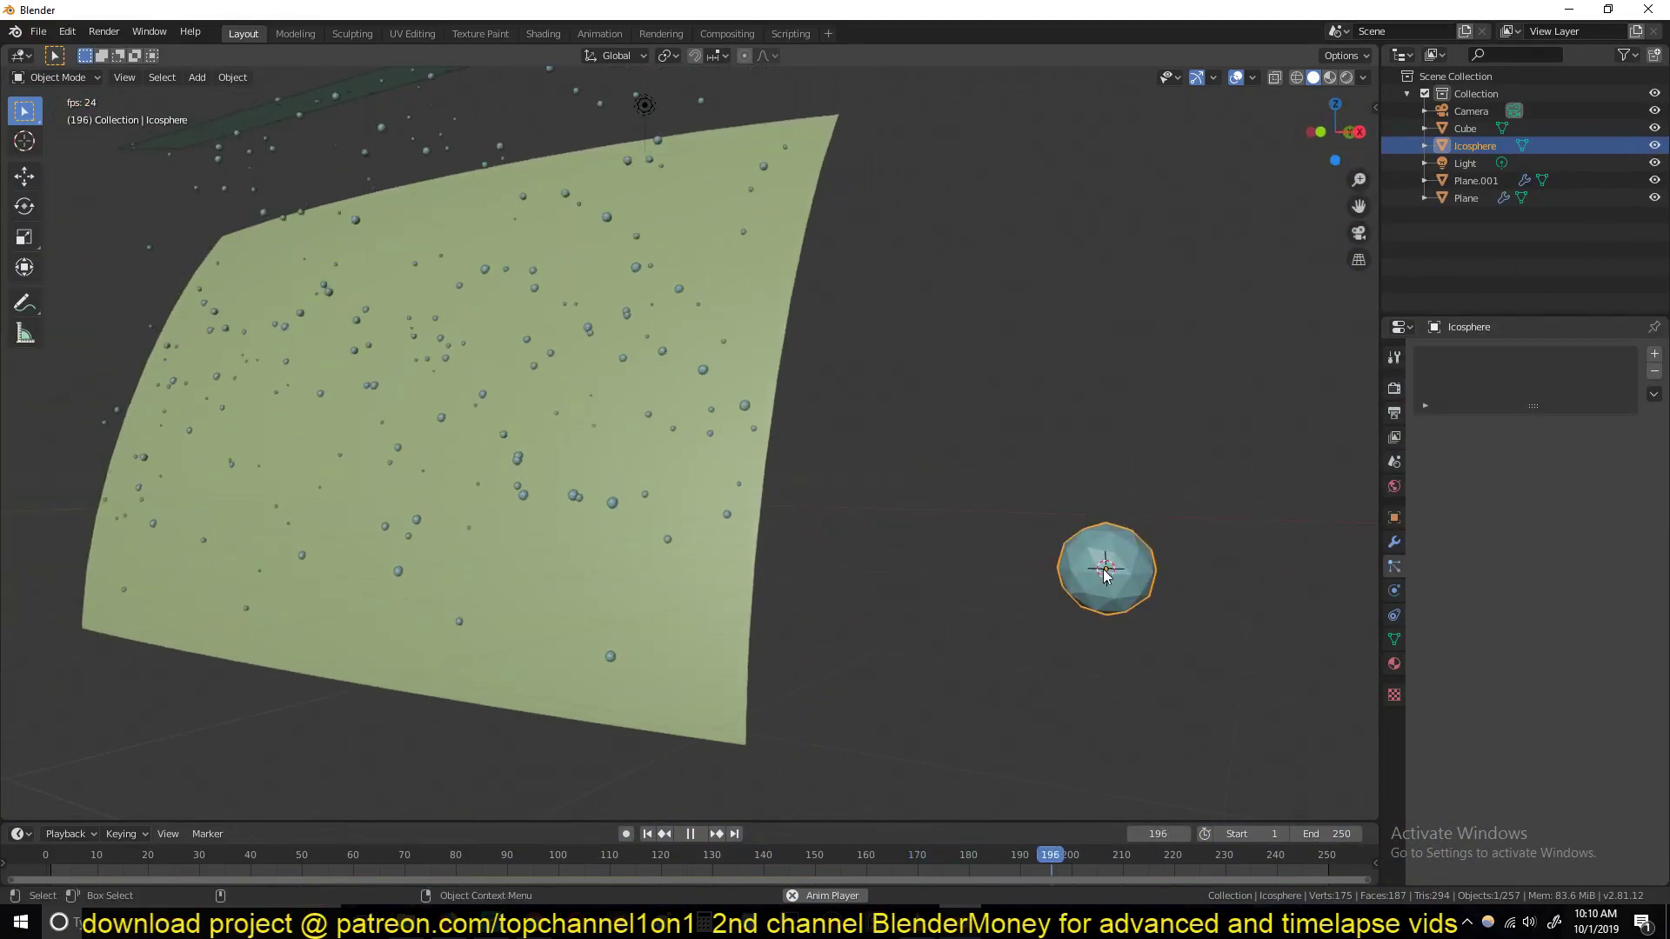
{"action": "key", "text": "s"}
{"action": "left_click", "coordinate": [1081, 664]}
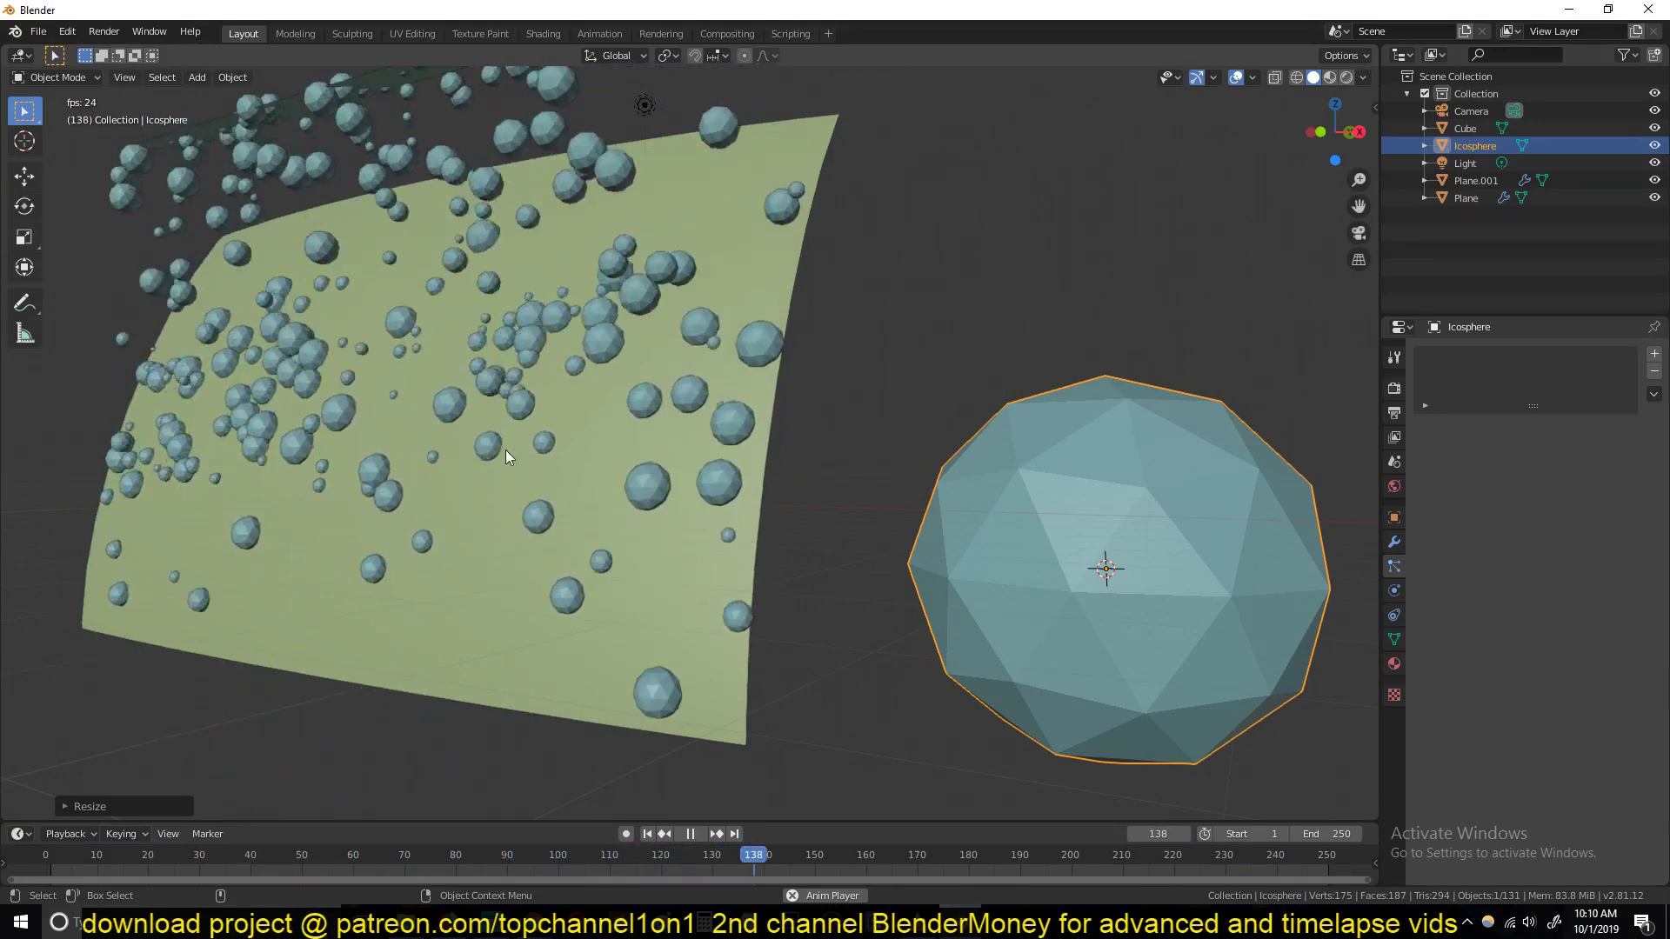
{"action": "scroll", "coordinate": [503, 446], "scroll_direction": "down", "scroll_amount": 2}
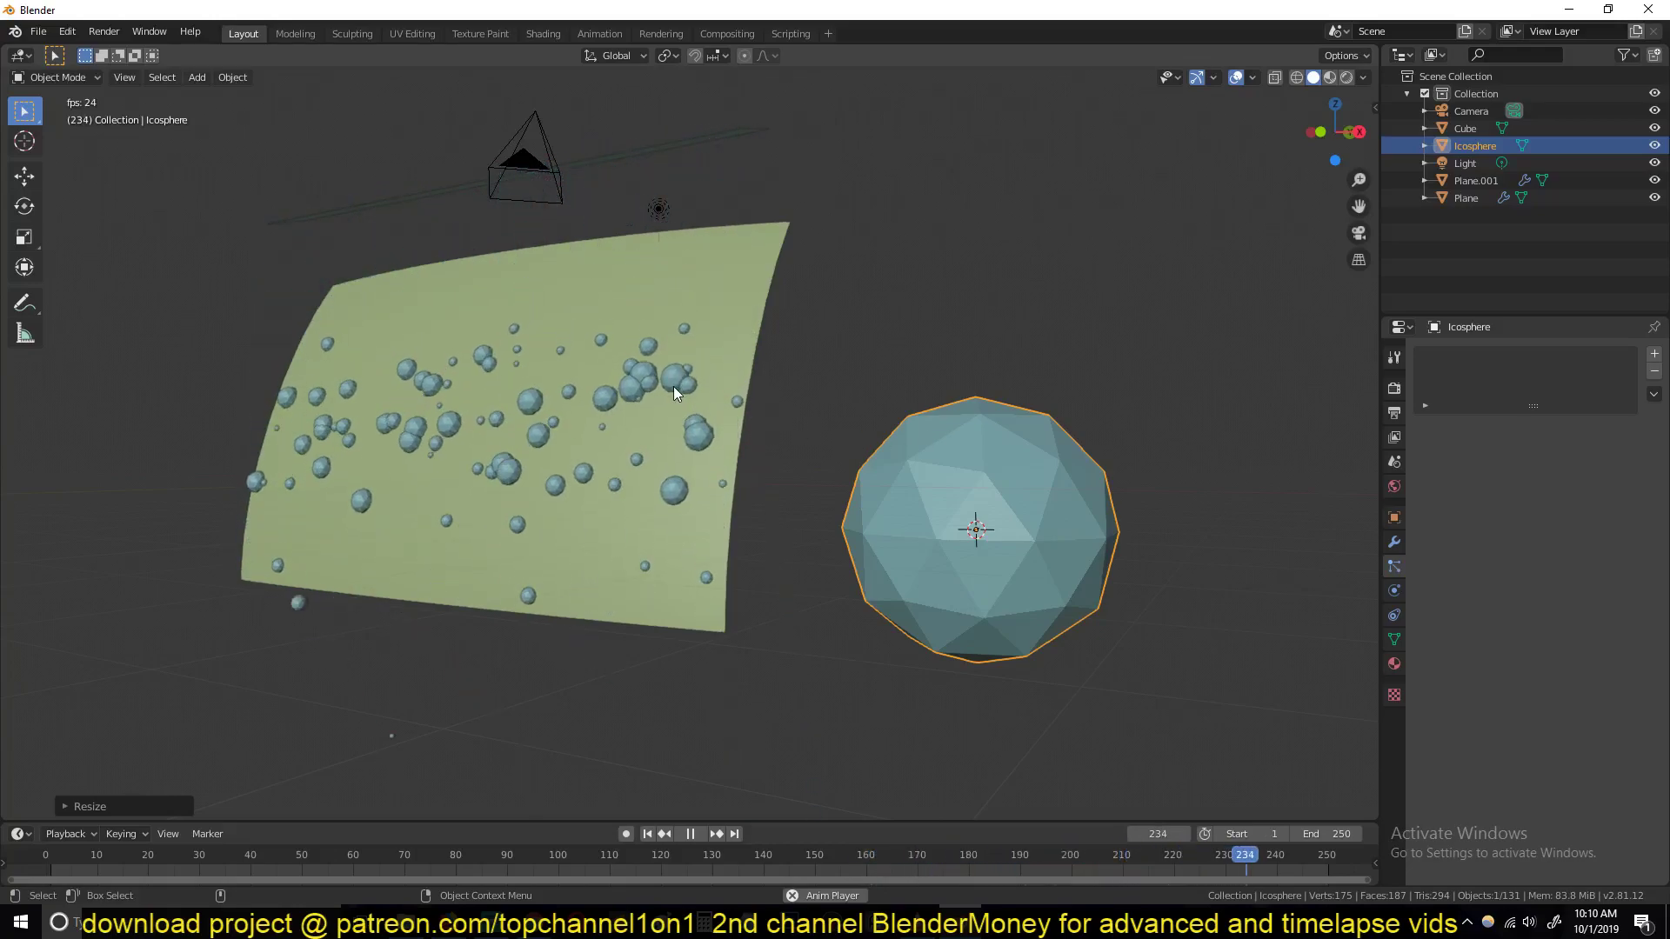
Step: Set the strip emitter's particle lifetime to 250 and inspect the spheres sliding down the curved plane
{"action": "left_click", "coordinate": [403, 196]}
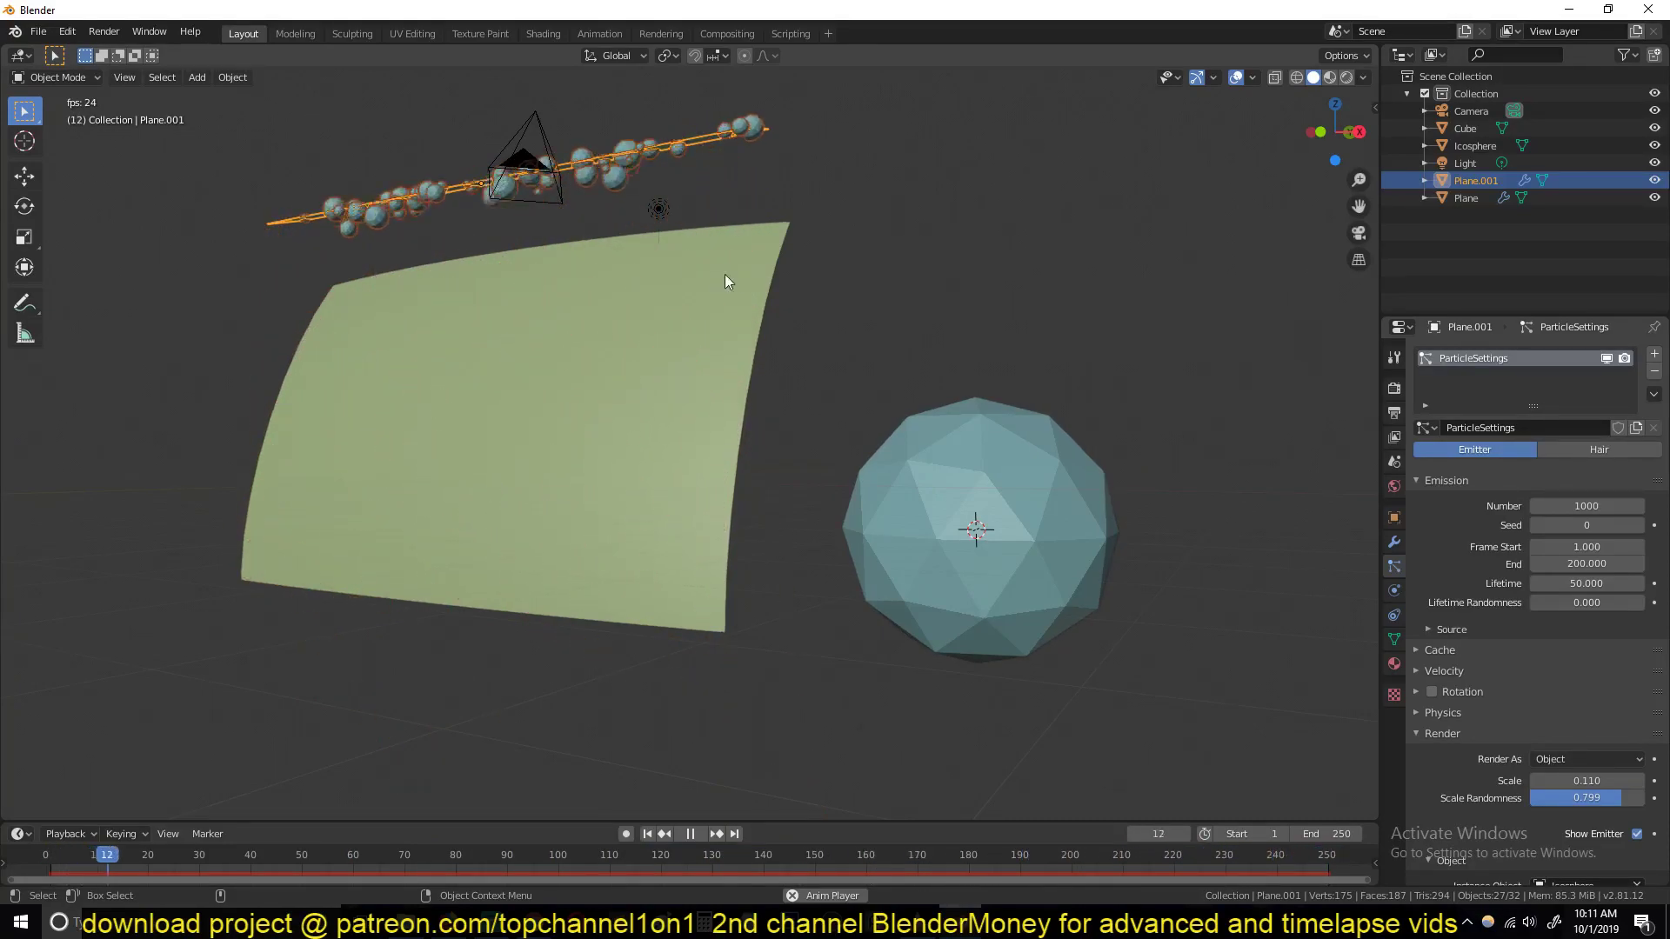
{"action": "double_click", "coordinate": [1557, 583]}
{"action": "type", "text": "250"}
{"action": "key", "text": "Return"}
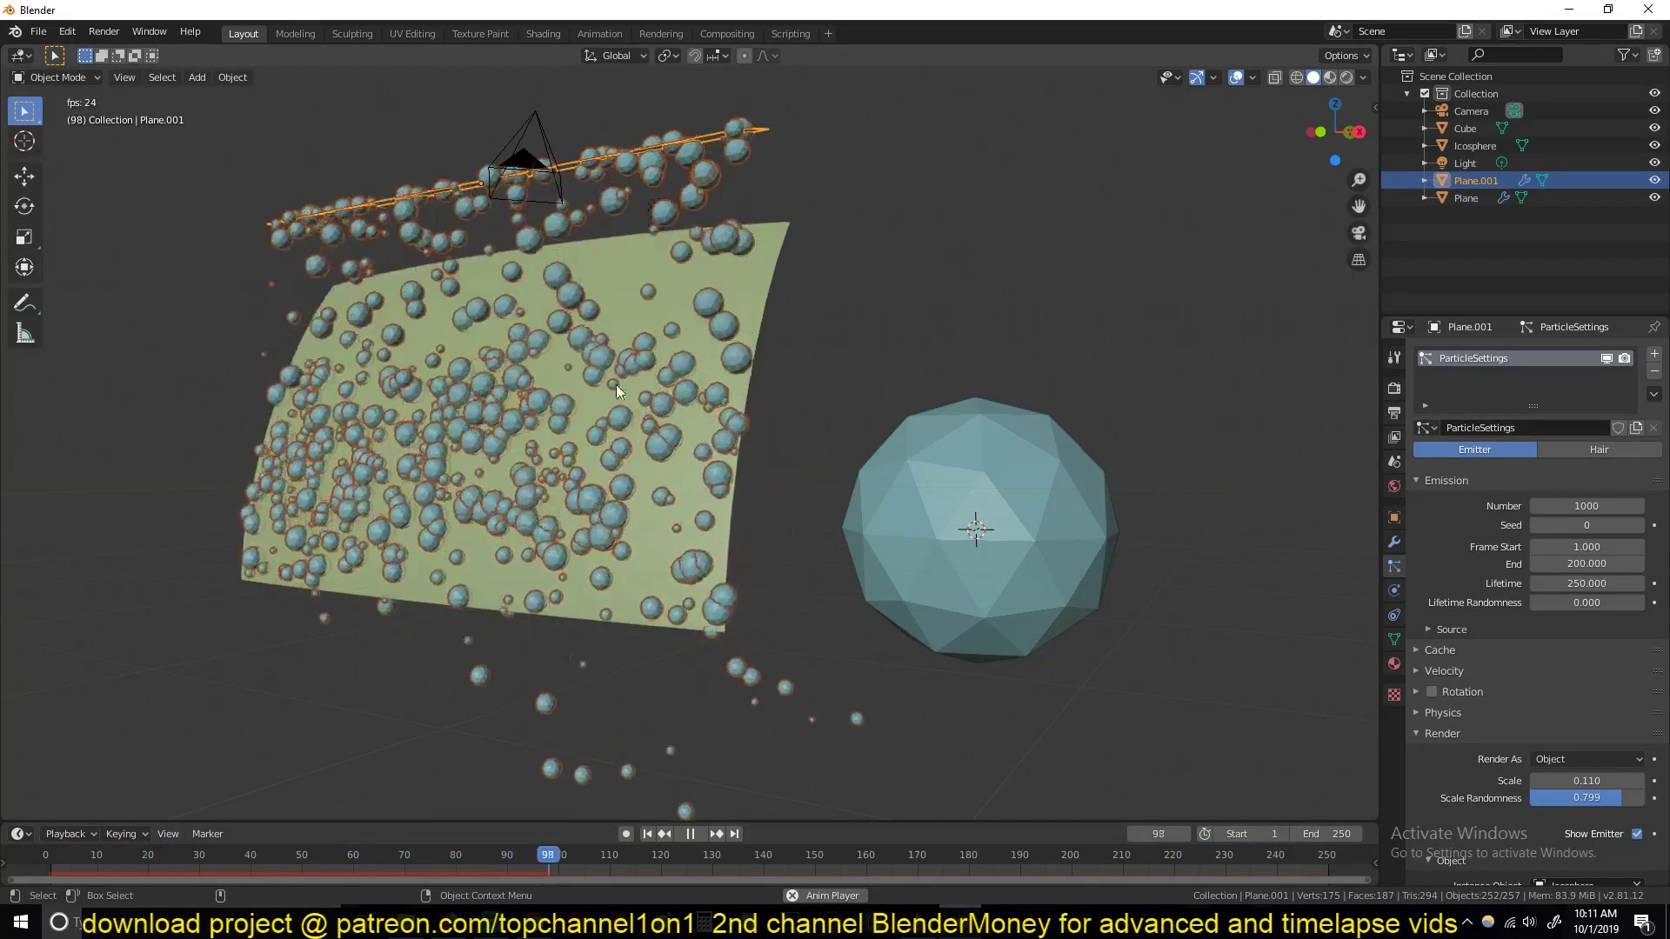
{"action": "scroll", "coordinate": [539, 400], "scroll_direction": "up", "scroll_amount": 8}
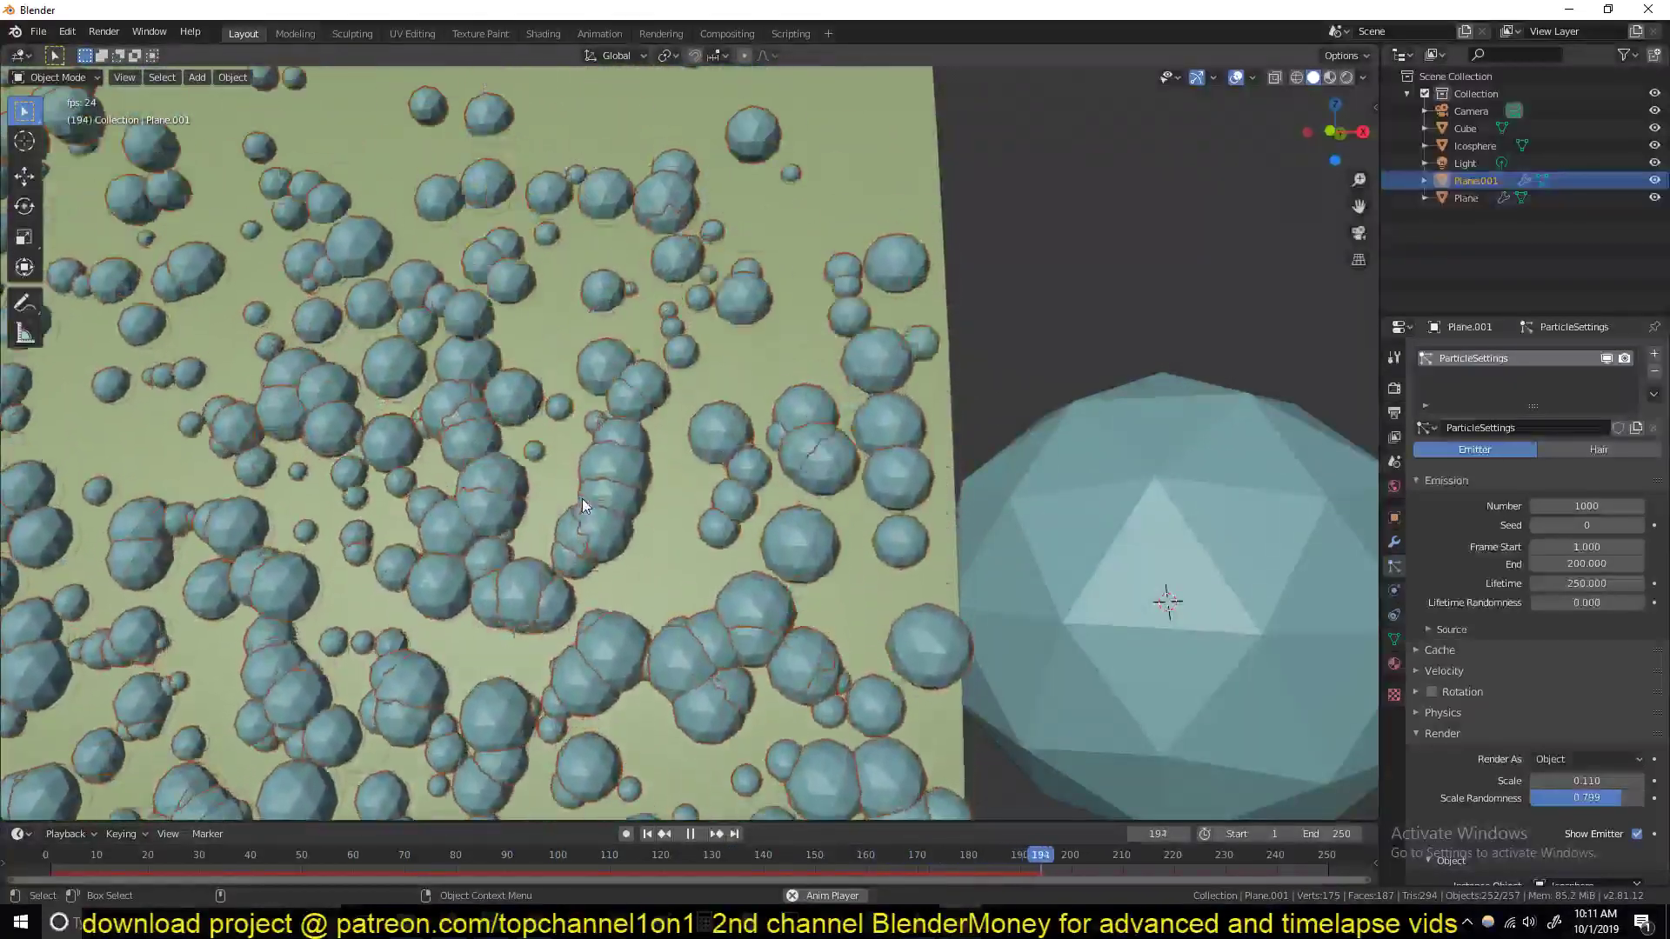
{"action": "key", "text": "alt+a"}
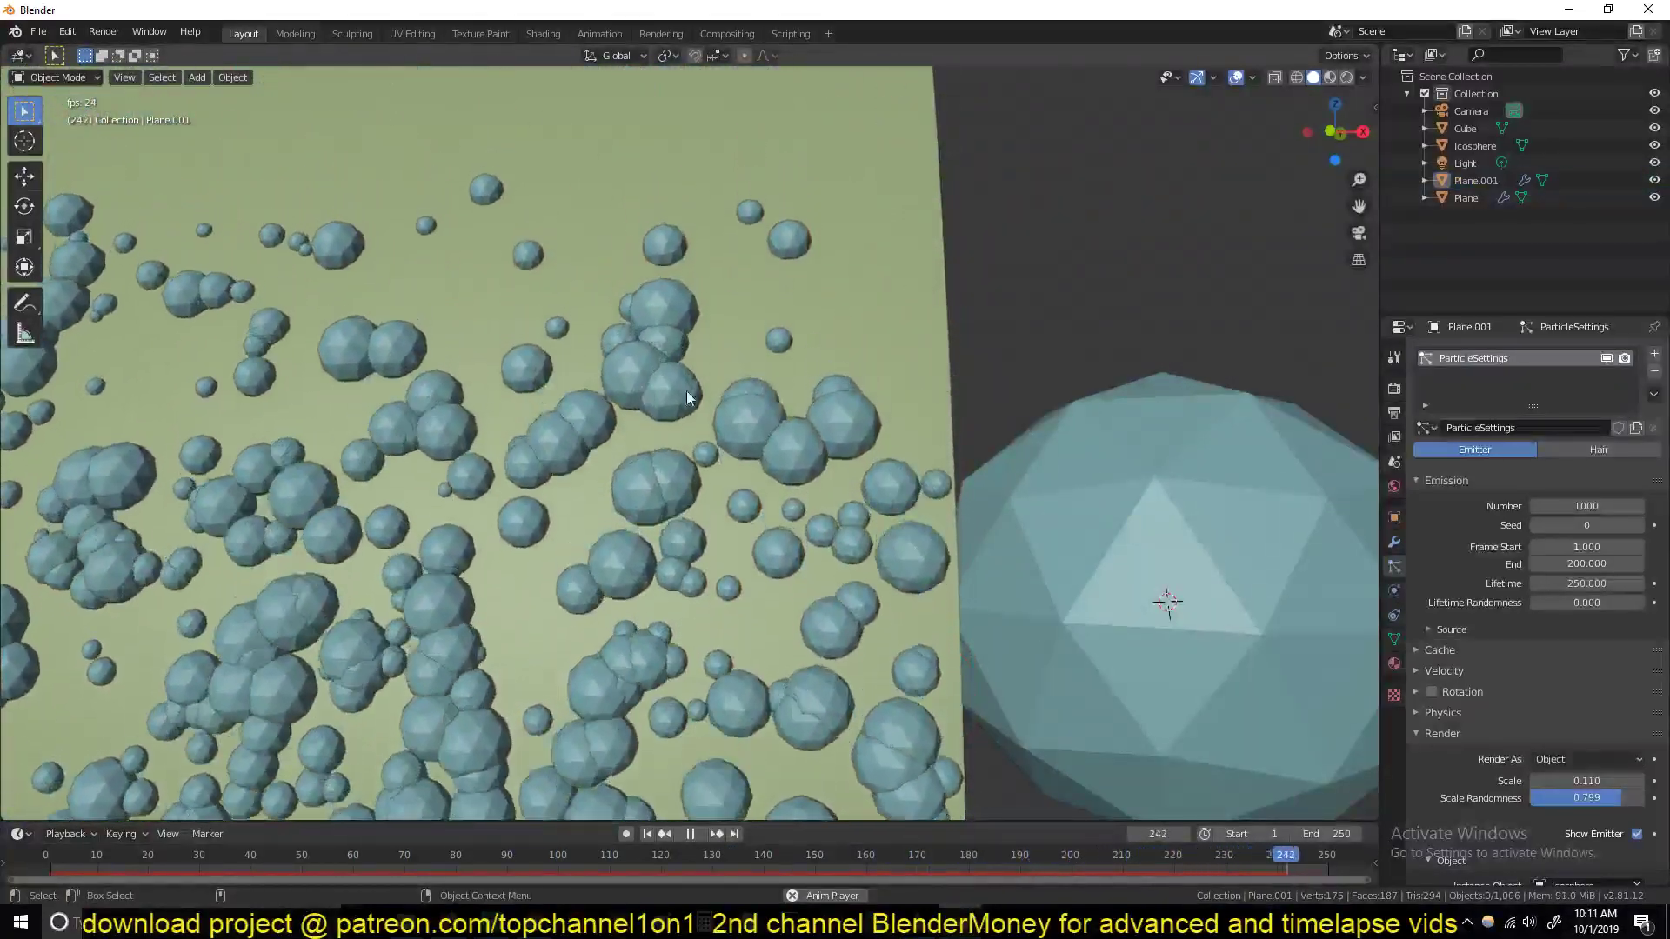
{"action": "scroll", "coordinate": [731, 324], "scroll_direction": "down", "scroll_amount": 8}
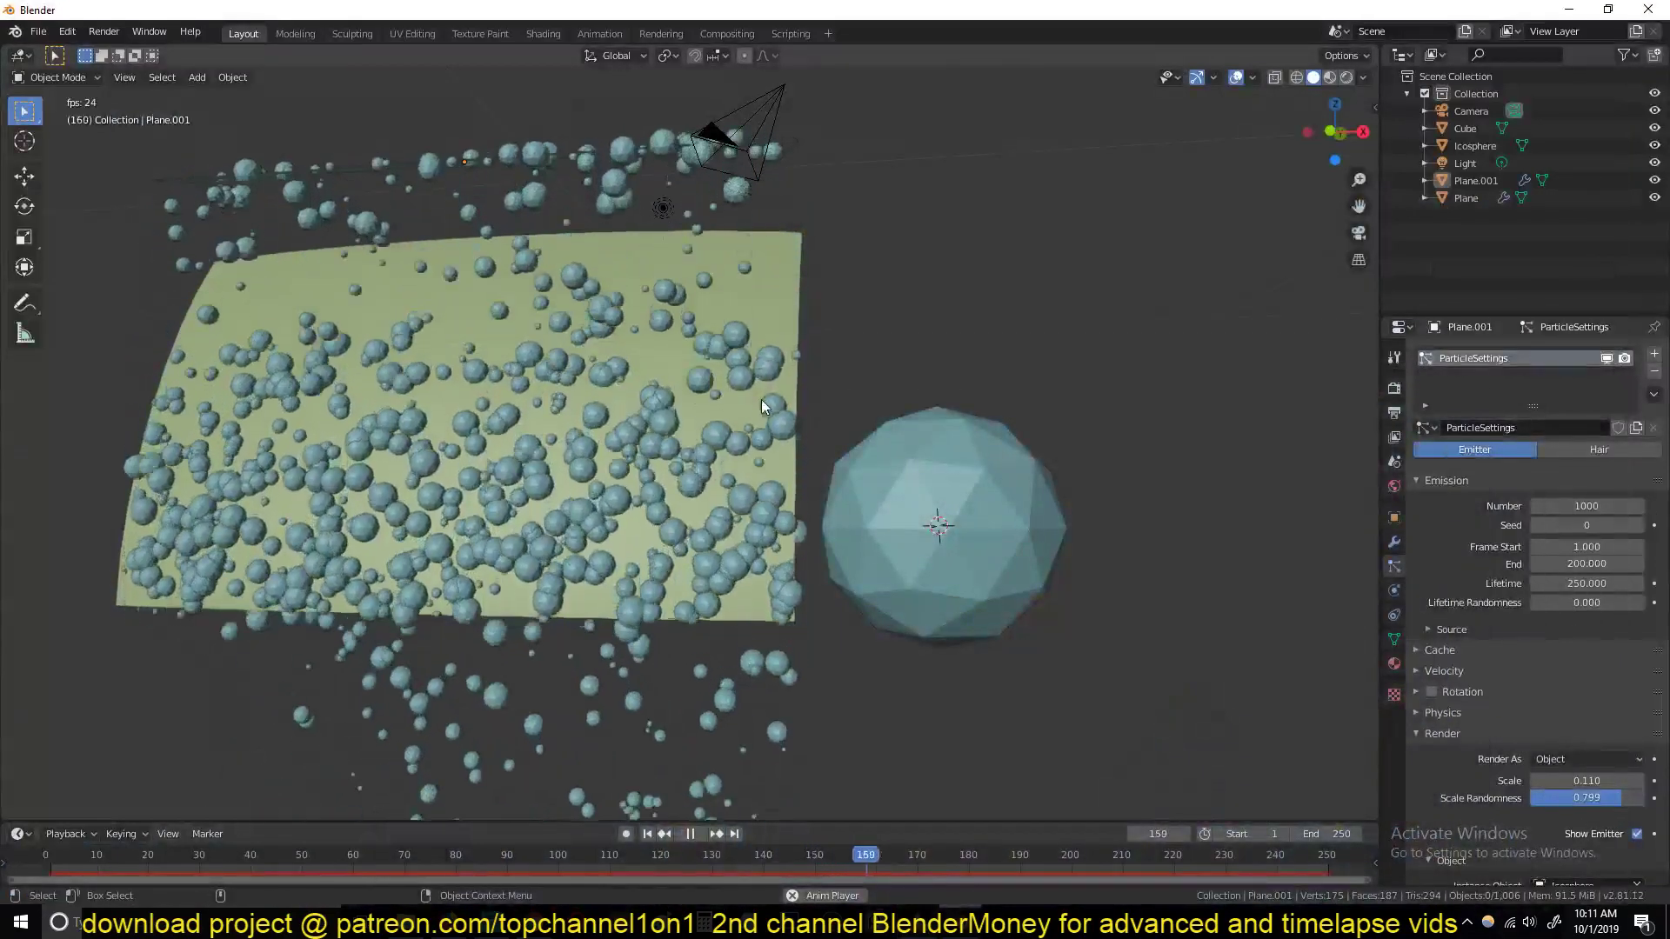
Step: Delete the ico sphere and stop the animation playback
{"action": "scroll", "coordinate": [642, 404], "scroll_direction": "down", "scroll_amount": 4}
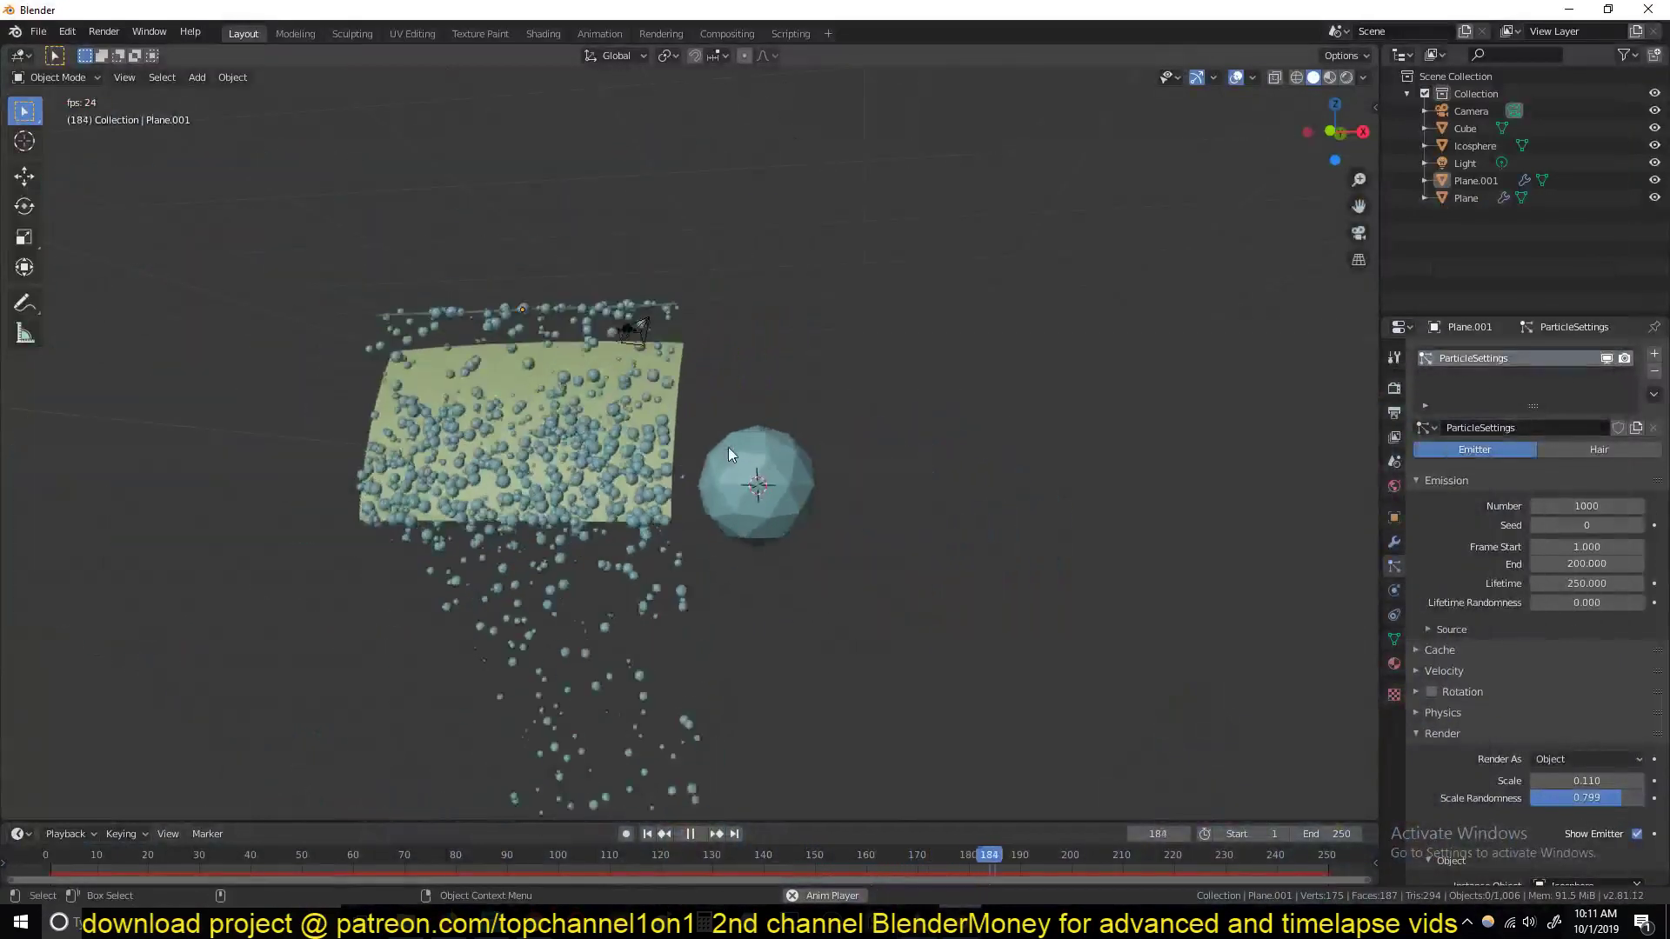
{"action": "left_click", "coordinate": [765, 422]}
{"action": "key", "text": "x"}
{"action": "left_click", "coordinate": [766, 424]}
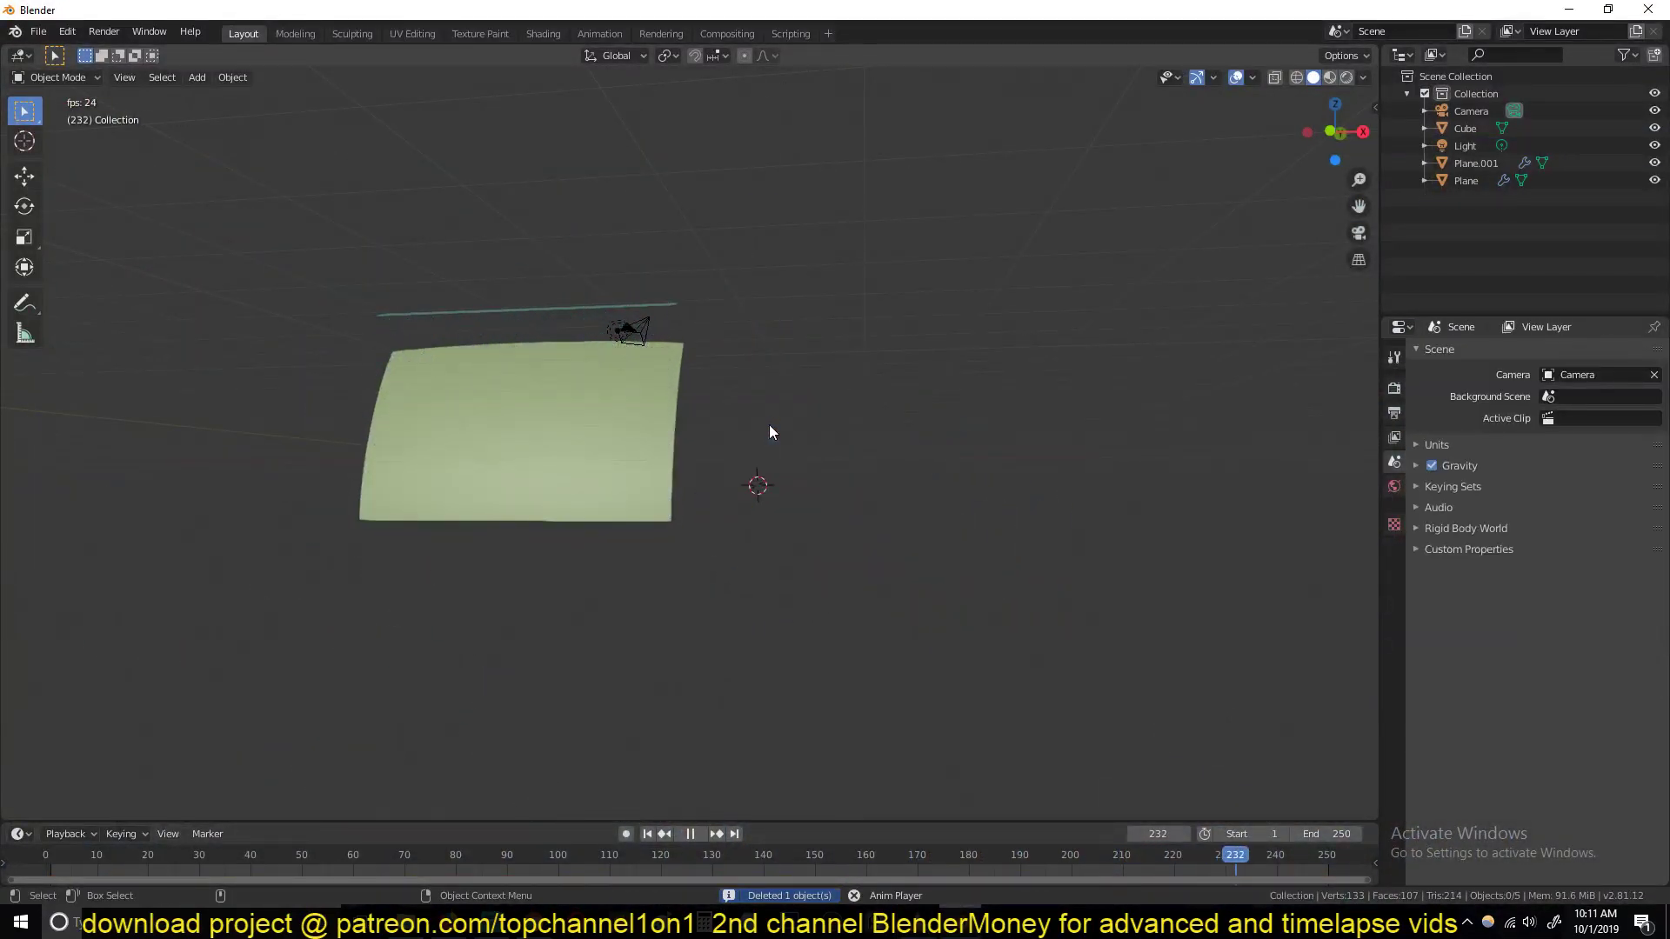
{"action": "key", "text": "space"}
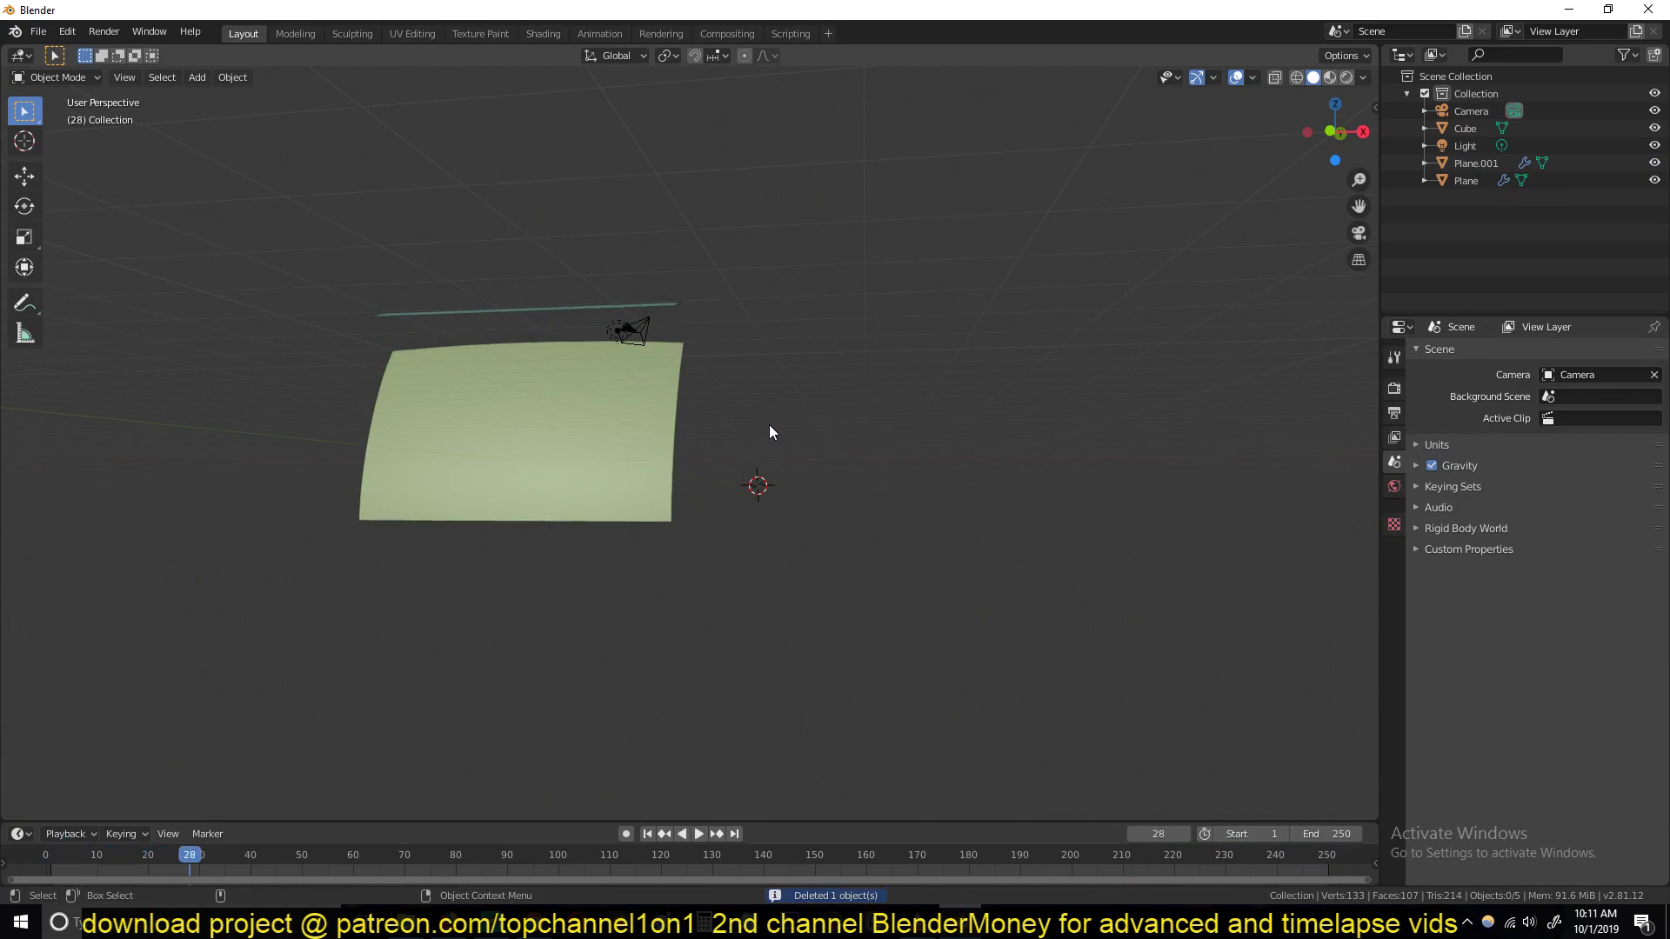
Step: Add a ball-type metaball beside the curved plane
{"action": "key", "text": "shift+a"}
{"action": "mouse_move", "coordinate": [706, 476]}
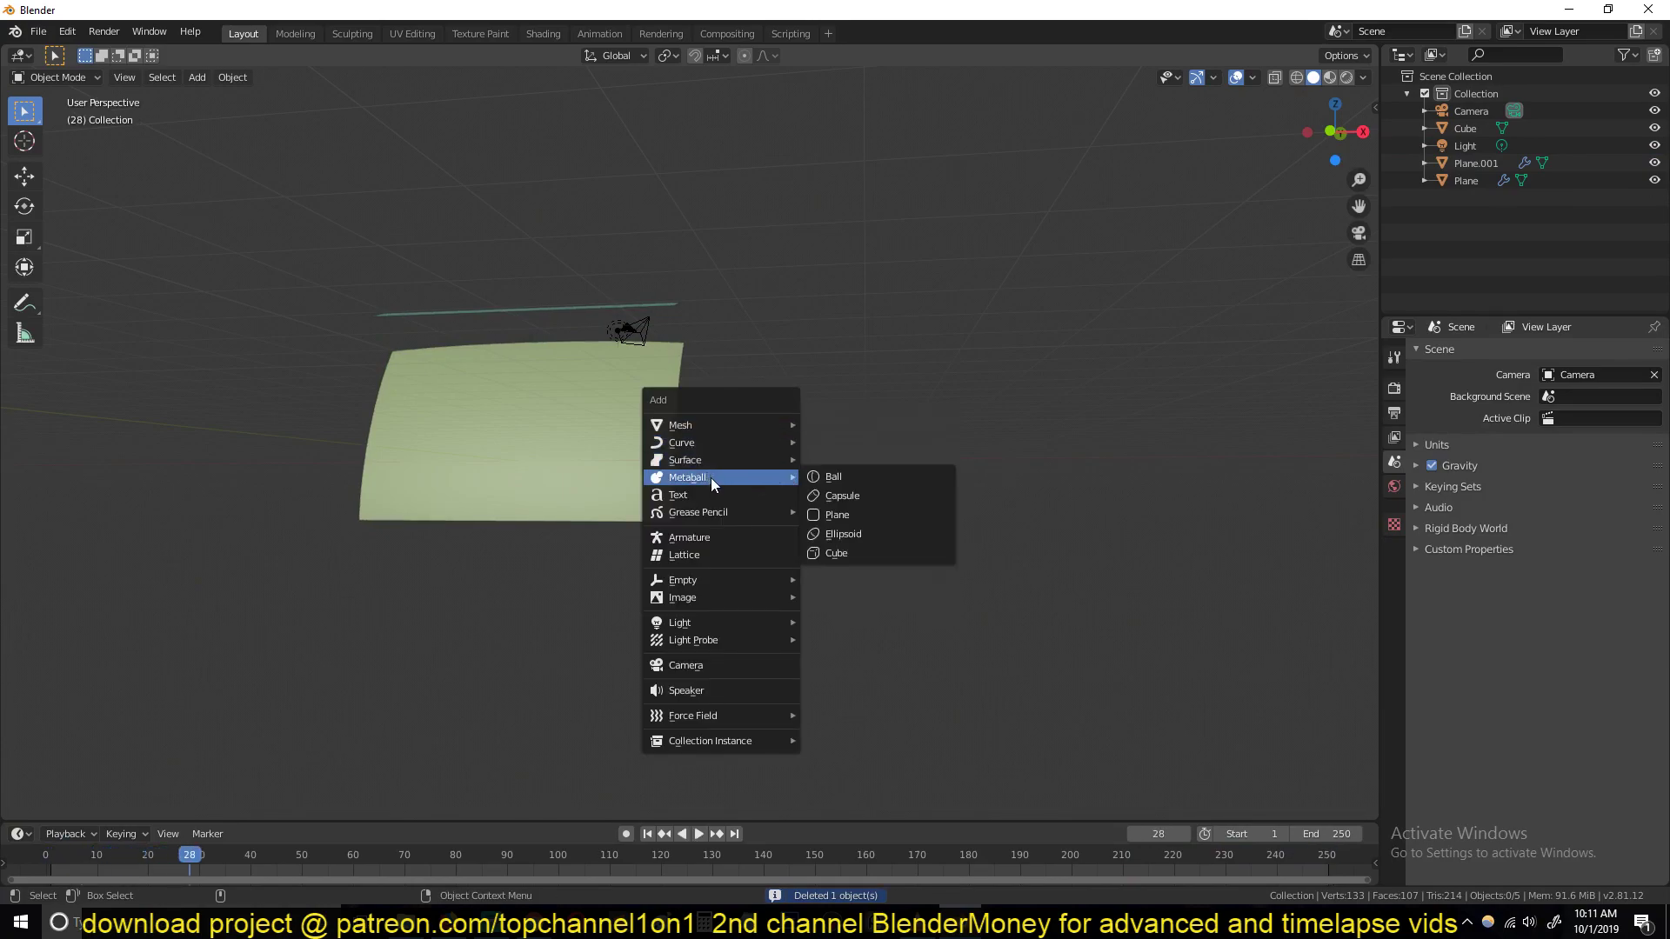
{"action": "left_click", "coordinate": [853, 475]}
{"action": "scroll", "coordinate": [908, 497], "scroll_direction": "up", "scroll_amount": 3}
{"action": "middle_click_drag", "start_coordinate": [891, 443], "coordinate": [632, 336], "text": "shift"}
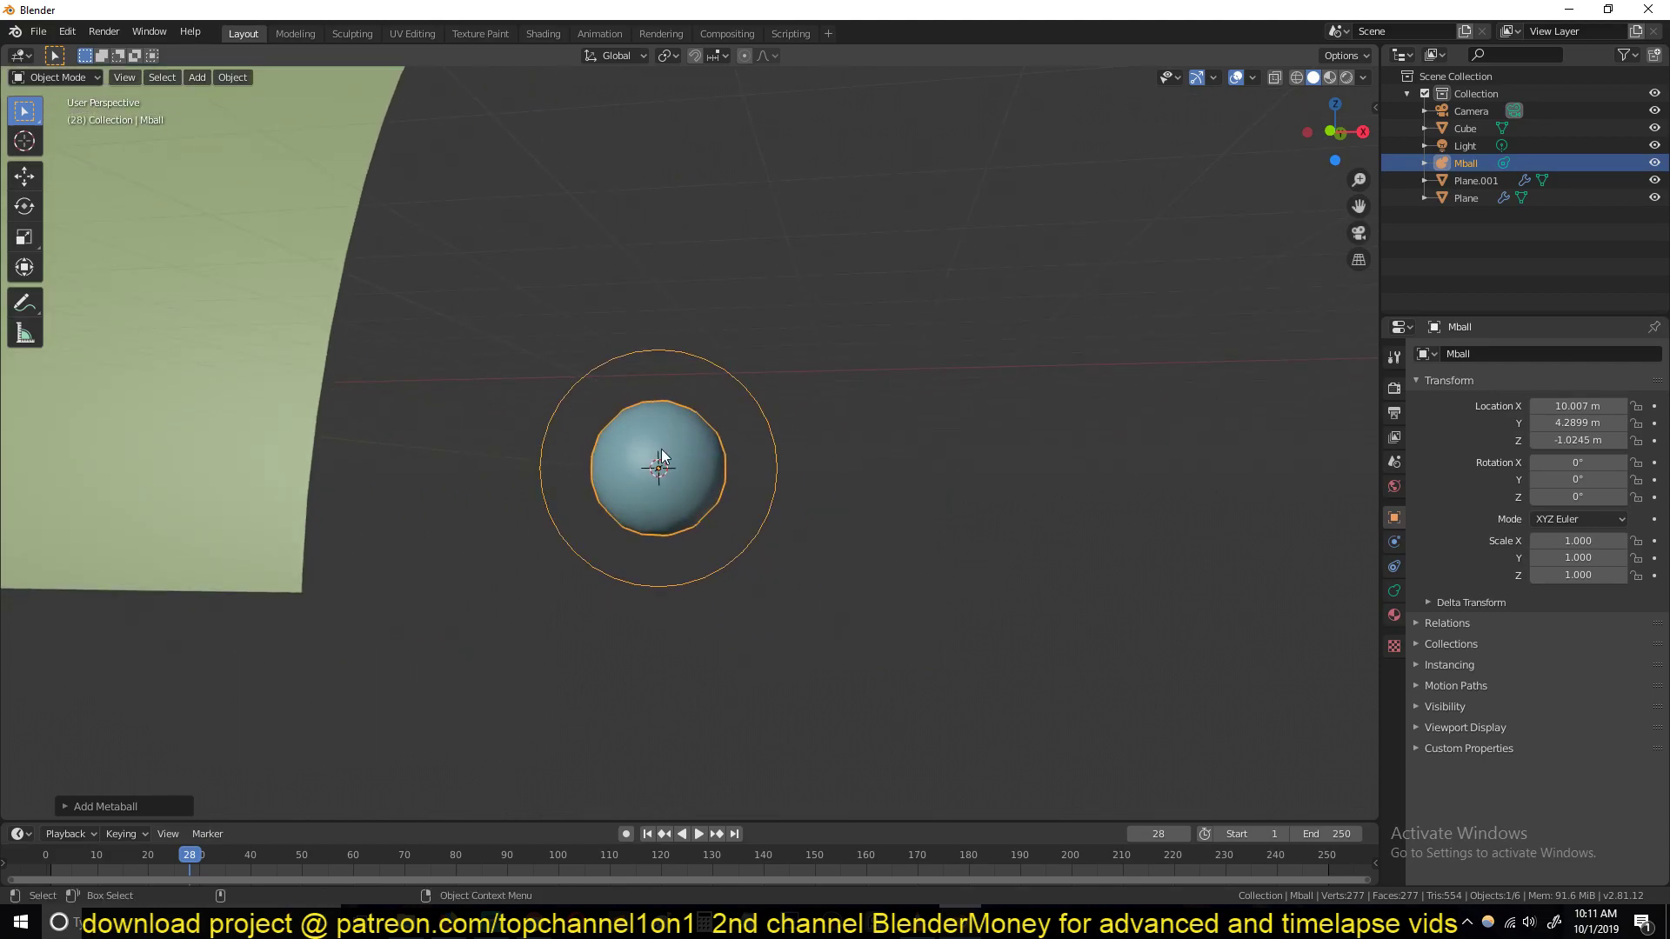
Step: Duplicate the metaball and move the copy close to the original to examine how their surfaces attract
{"action": "key", "text": "shift+d"}
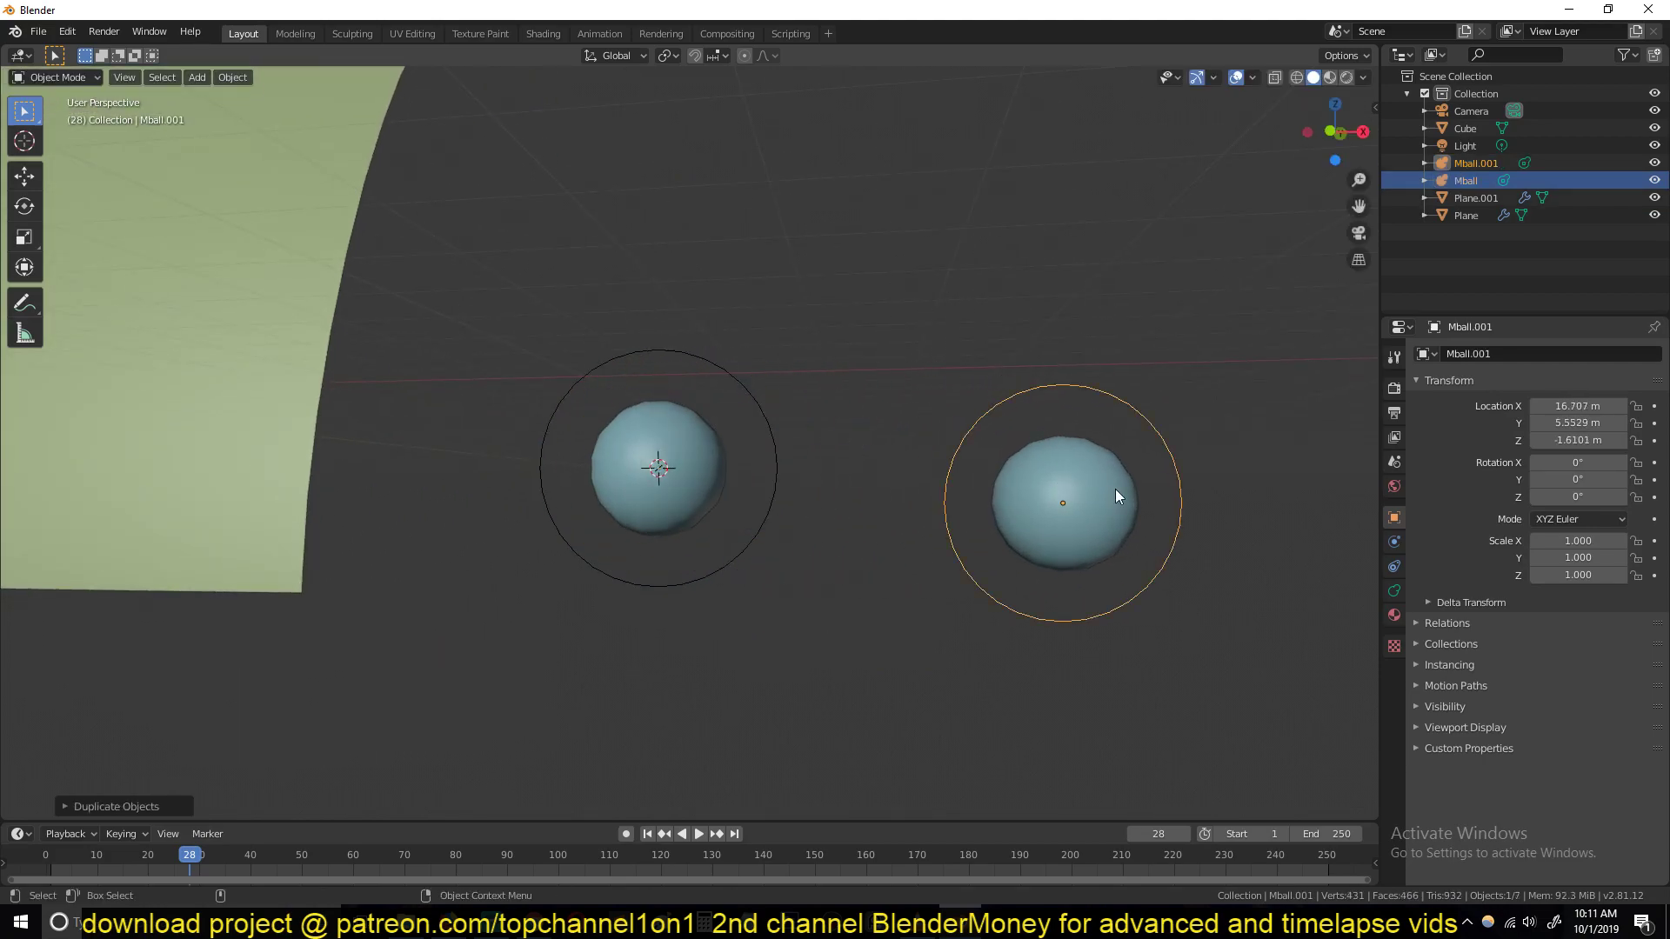
{"action": "key", "text": "g"}
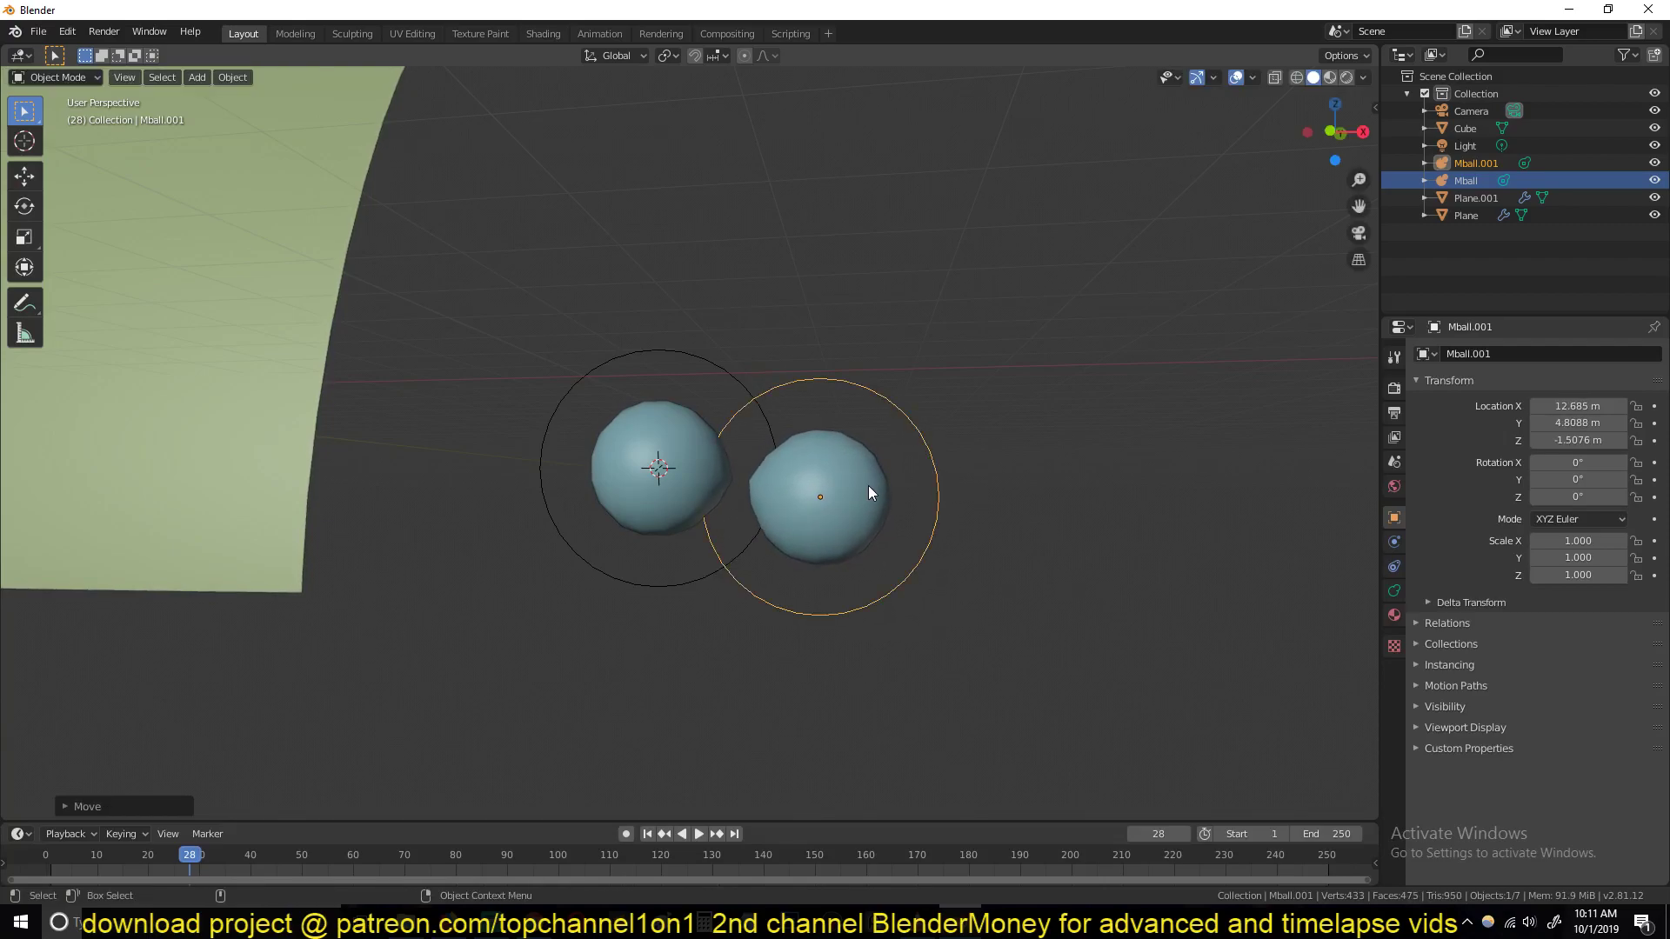
{"action": "scroll", "coordinate": [683, 487], "scroll_direction": "up", "scroll_amount": 3}
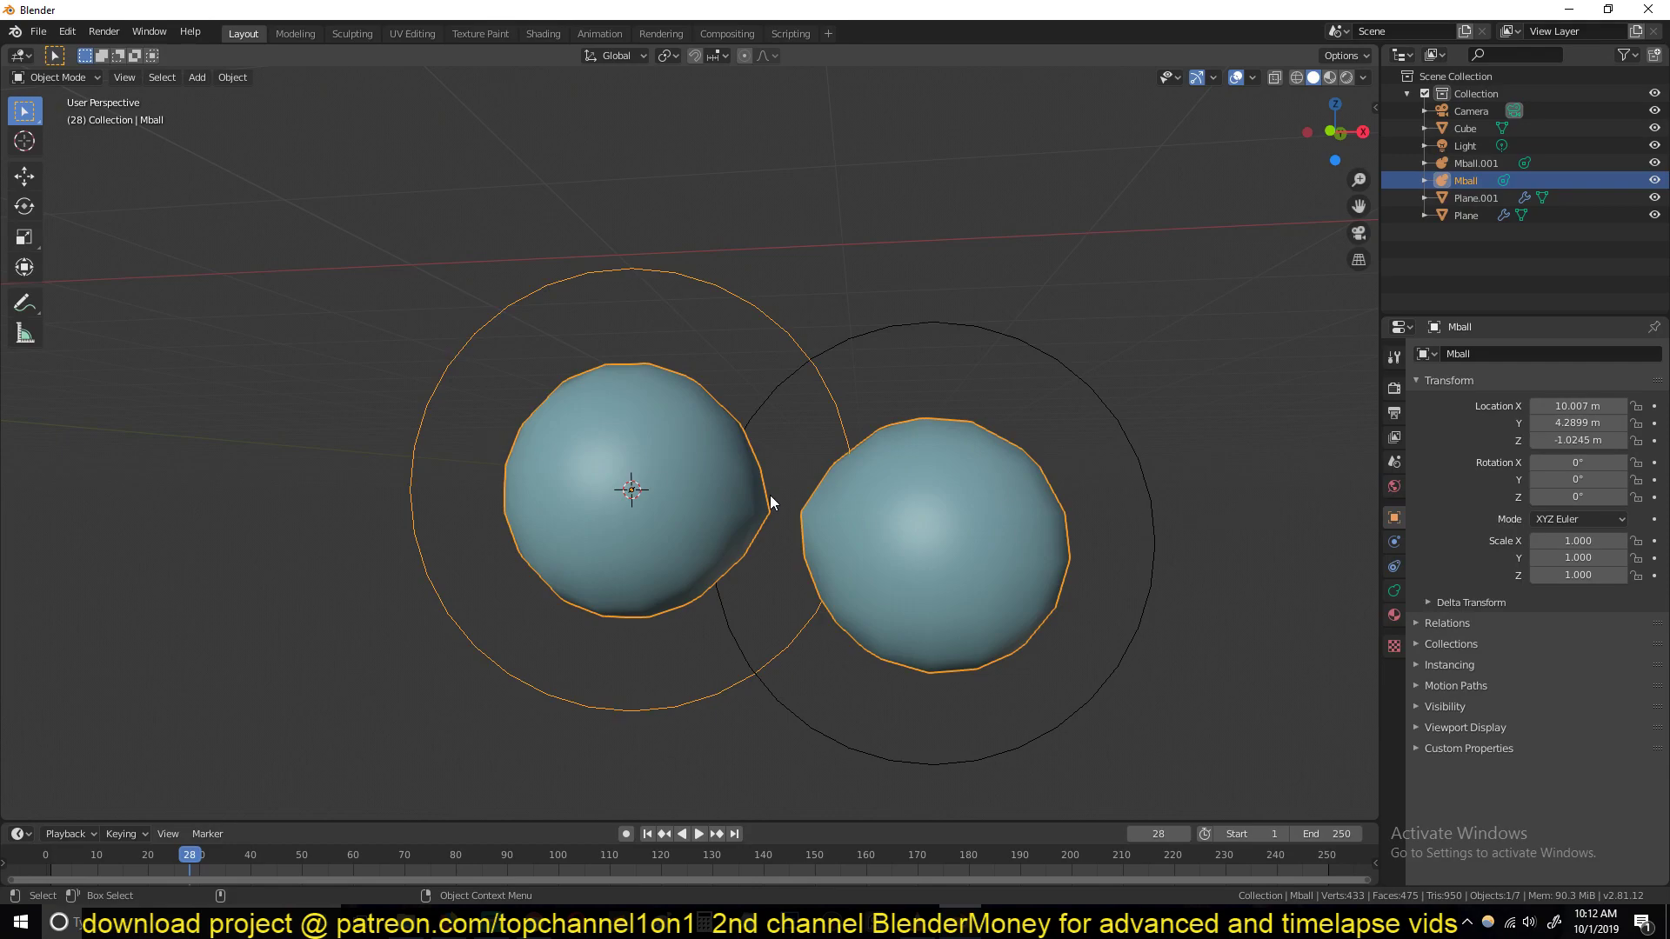
Step: Examine the original metaball's data settings, trying out its influence threshold and keeping Update on Edit at Always
{"action": "left_click", "coordinate": [1394, 541]}
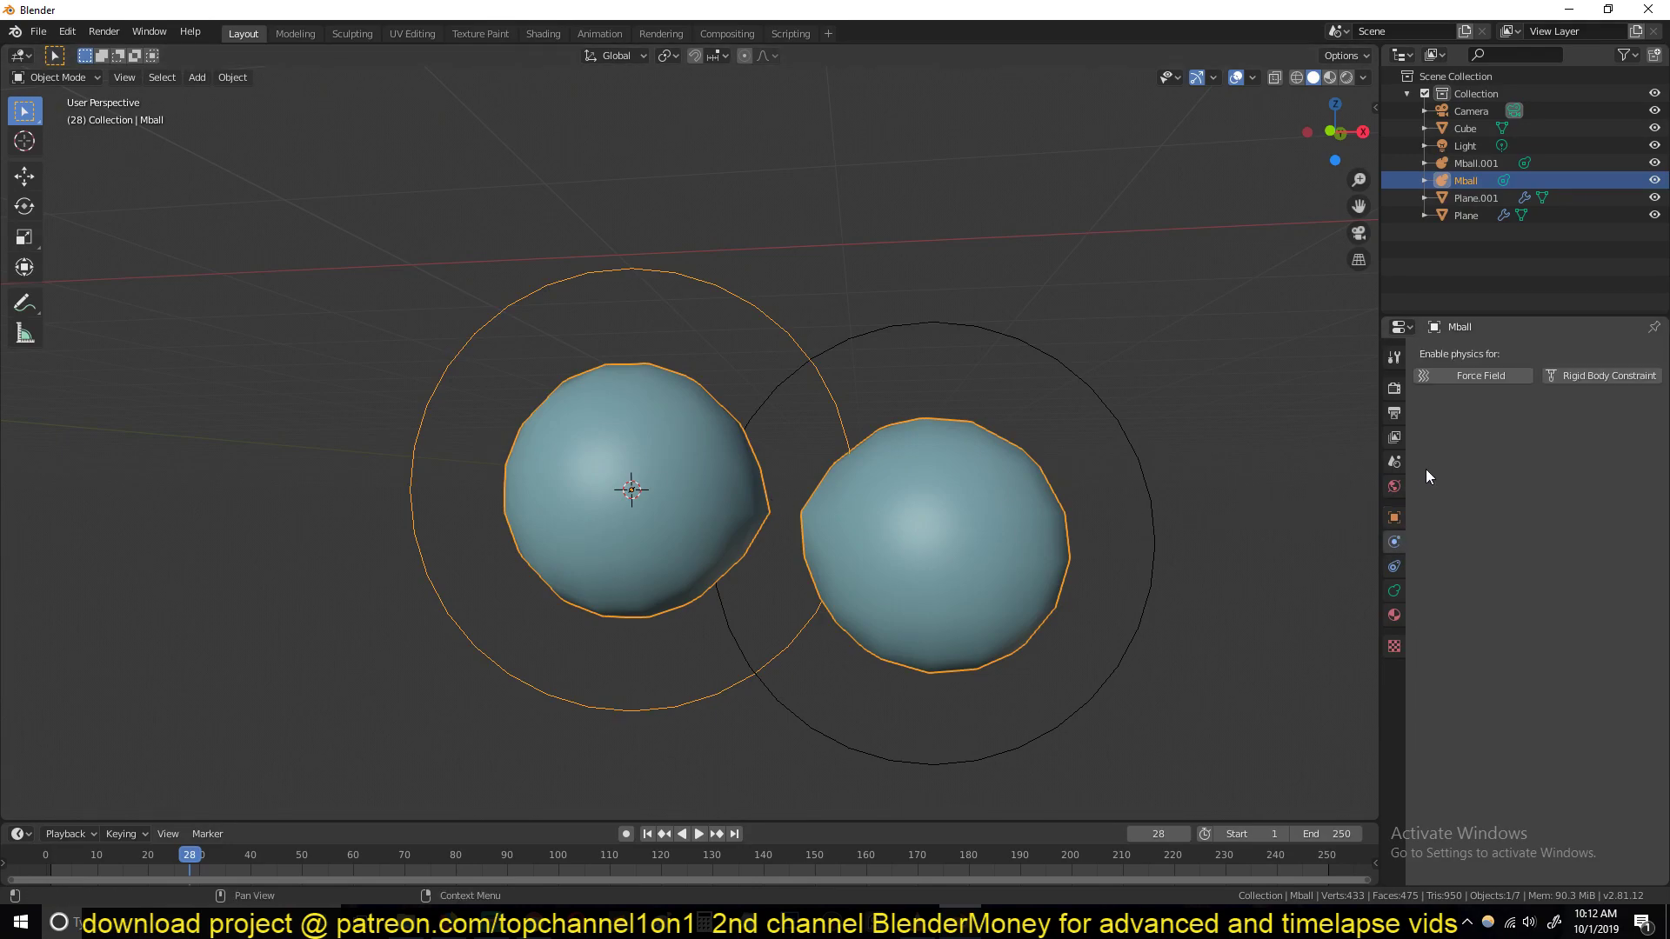
{"action": "left_click", "coordinate": [1394, 591]}
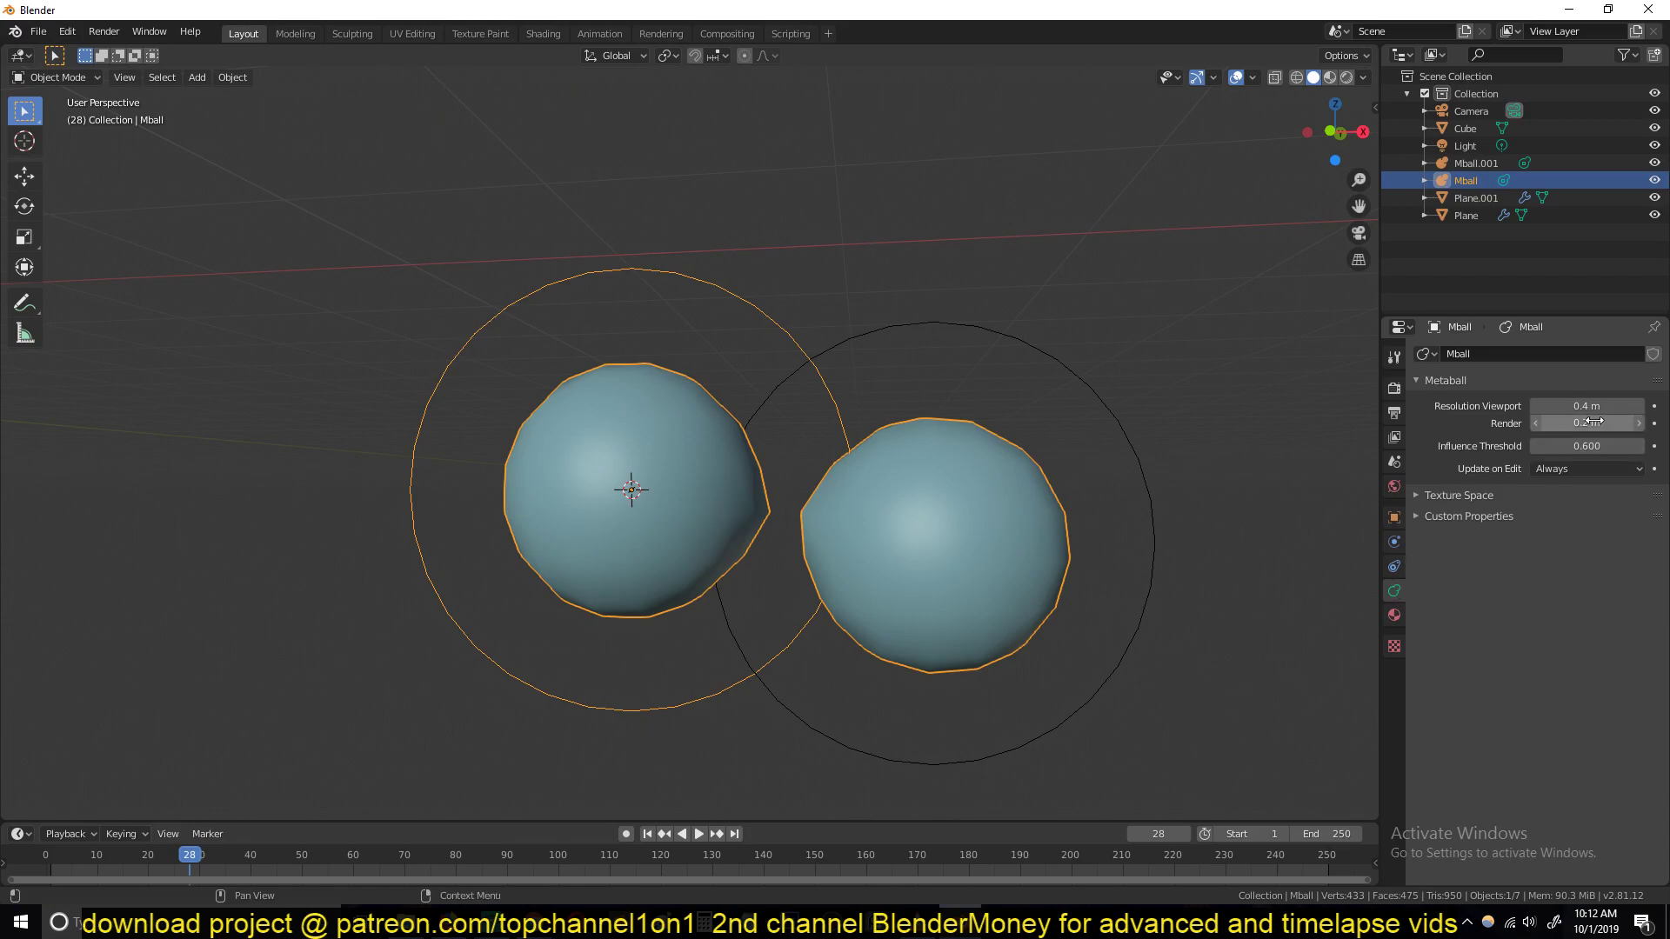
{"action": "left_click_drag", "start_coordinate": [1577, 447], "coordinate": [1568, 446]}
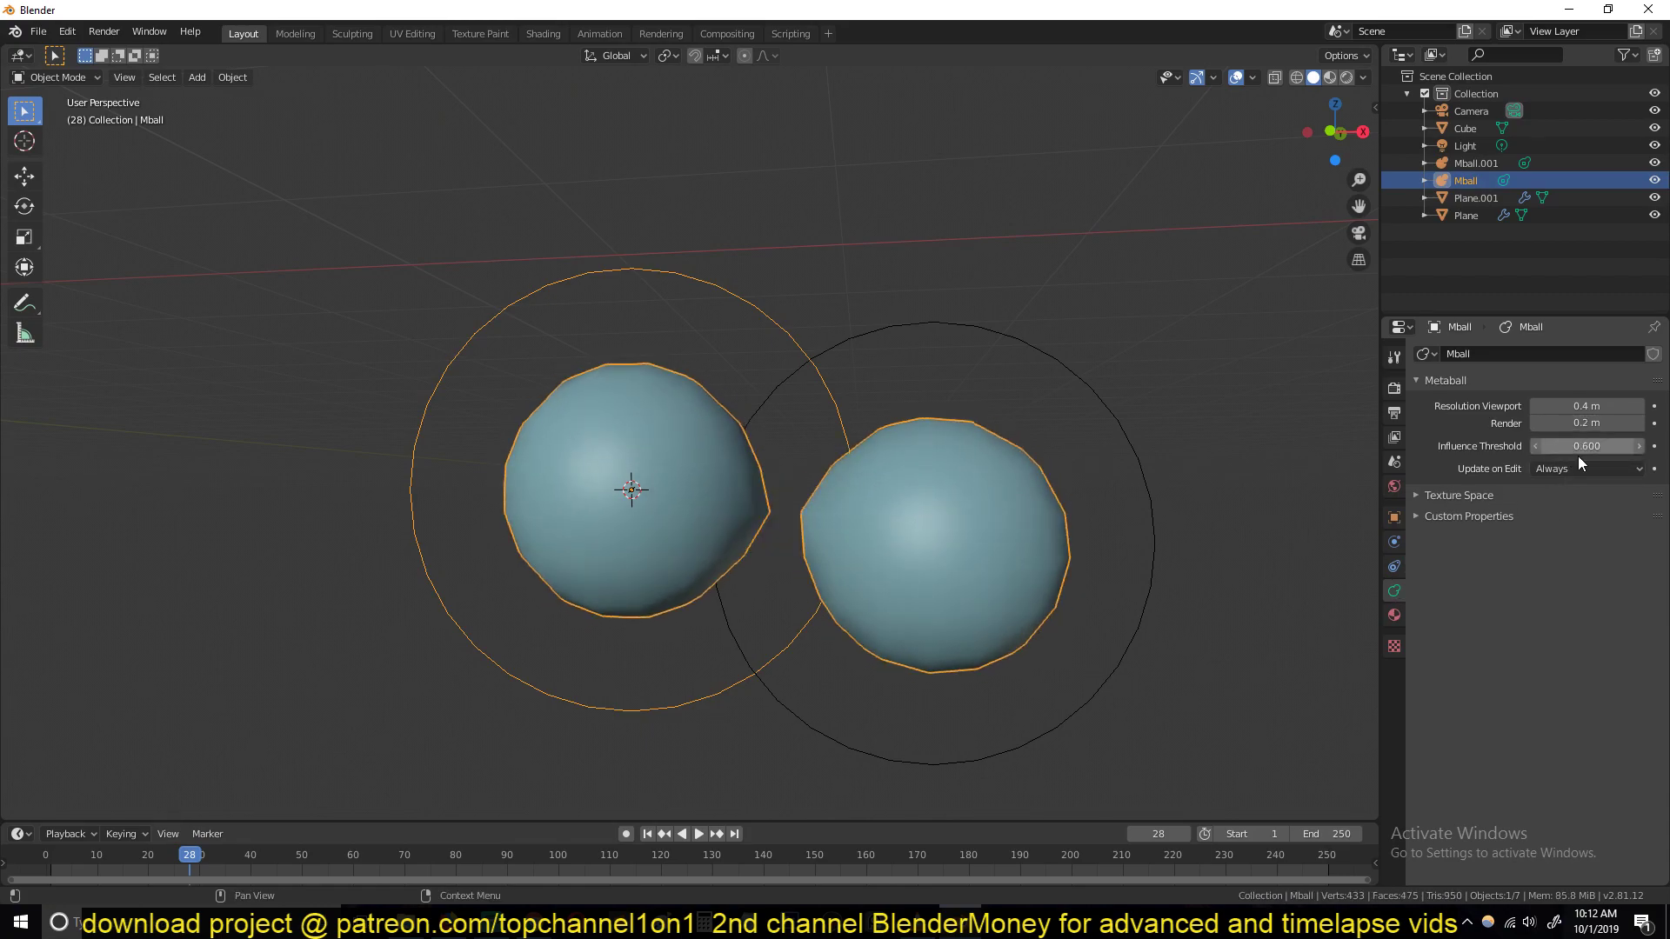
{"action": "left_click", "coordinate": [1473, 511]}
{"action": "left_click", "coordinate": [1515, 493]}
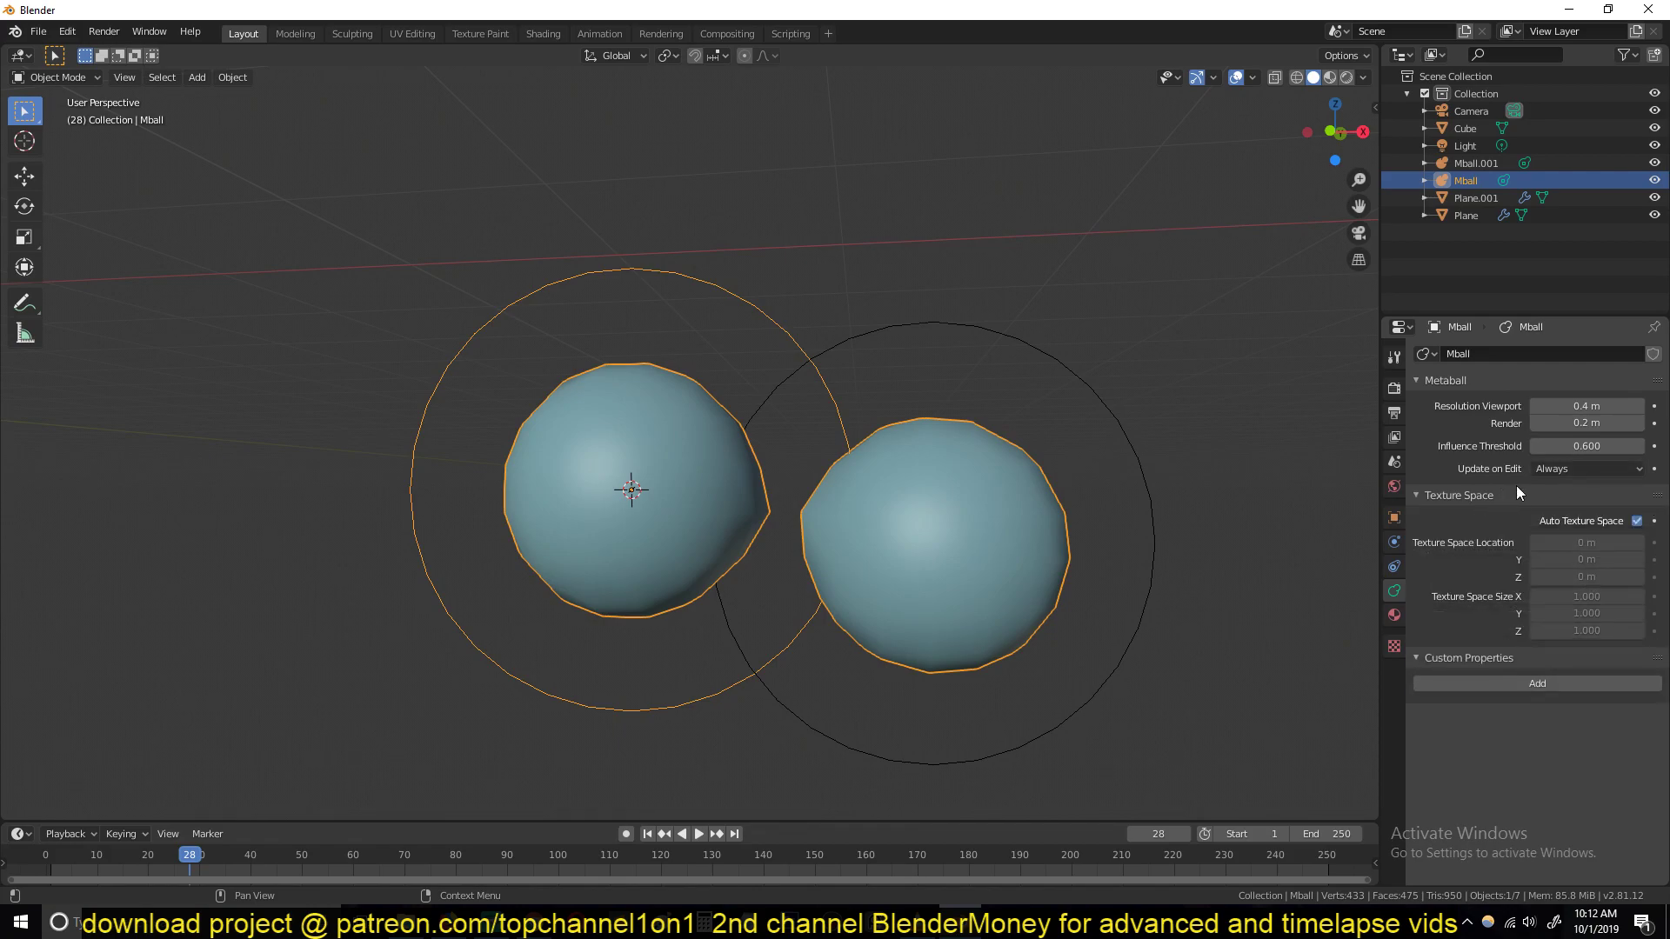
{"action": "left_click", "coordinate": [1583, 469]}
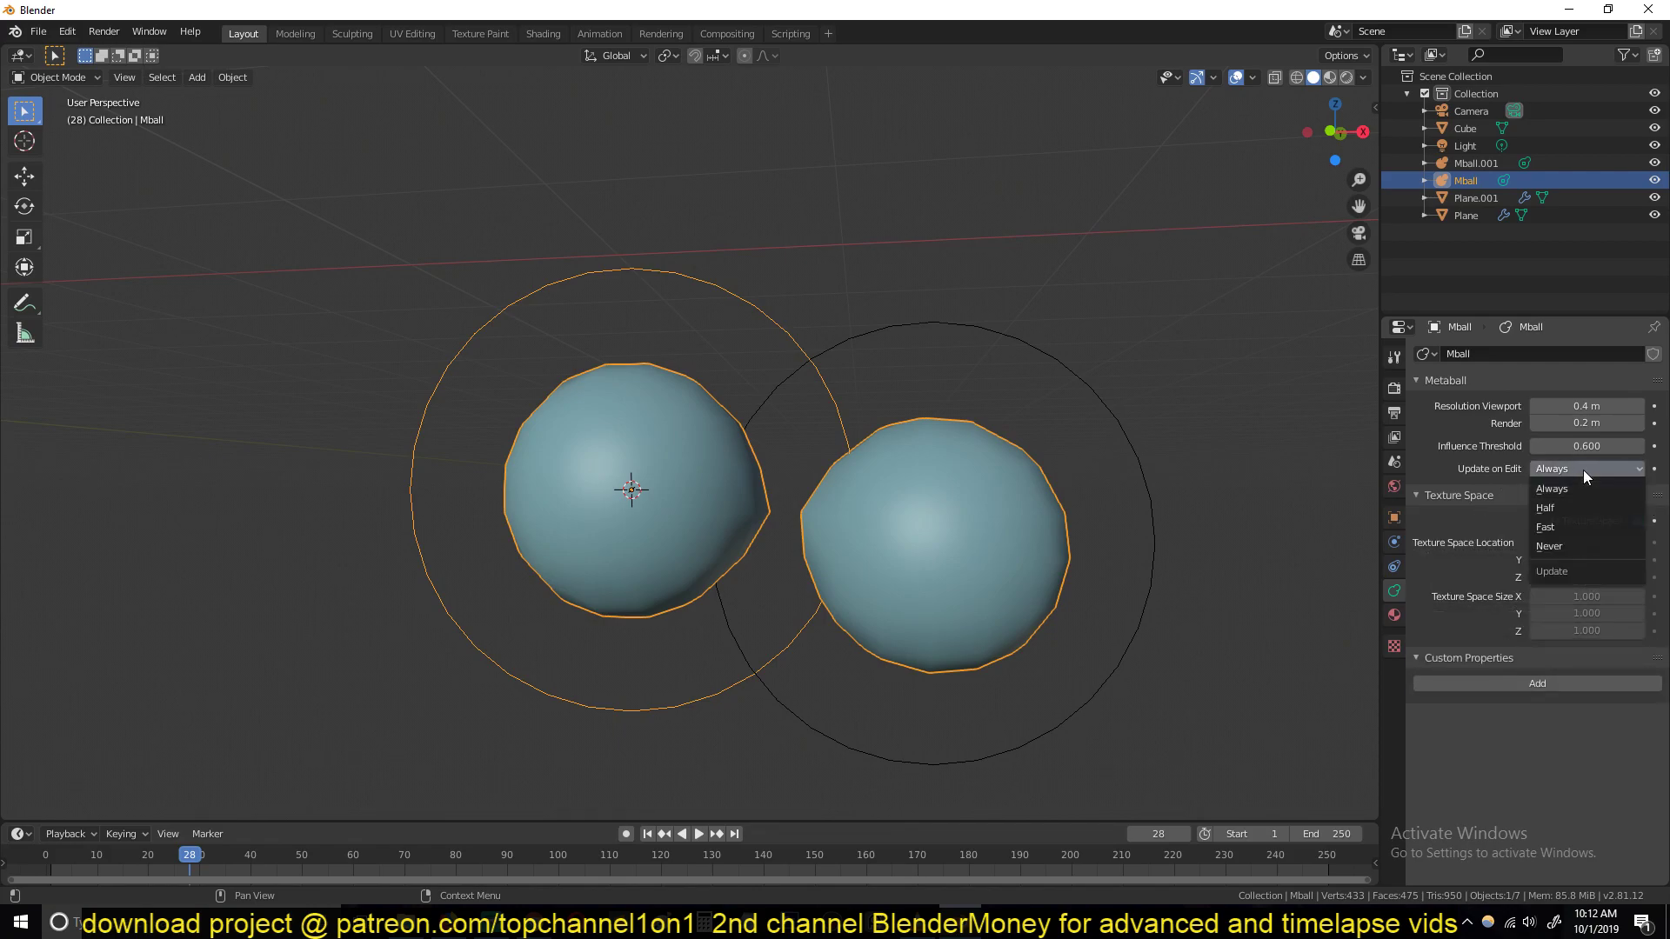
{"action": "left_click", "coordinate": [1582, 486]}
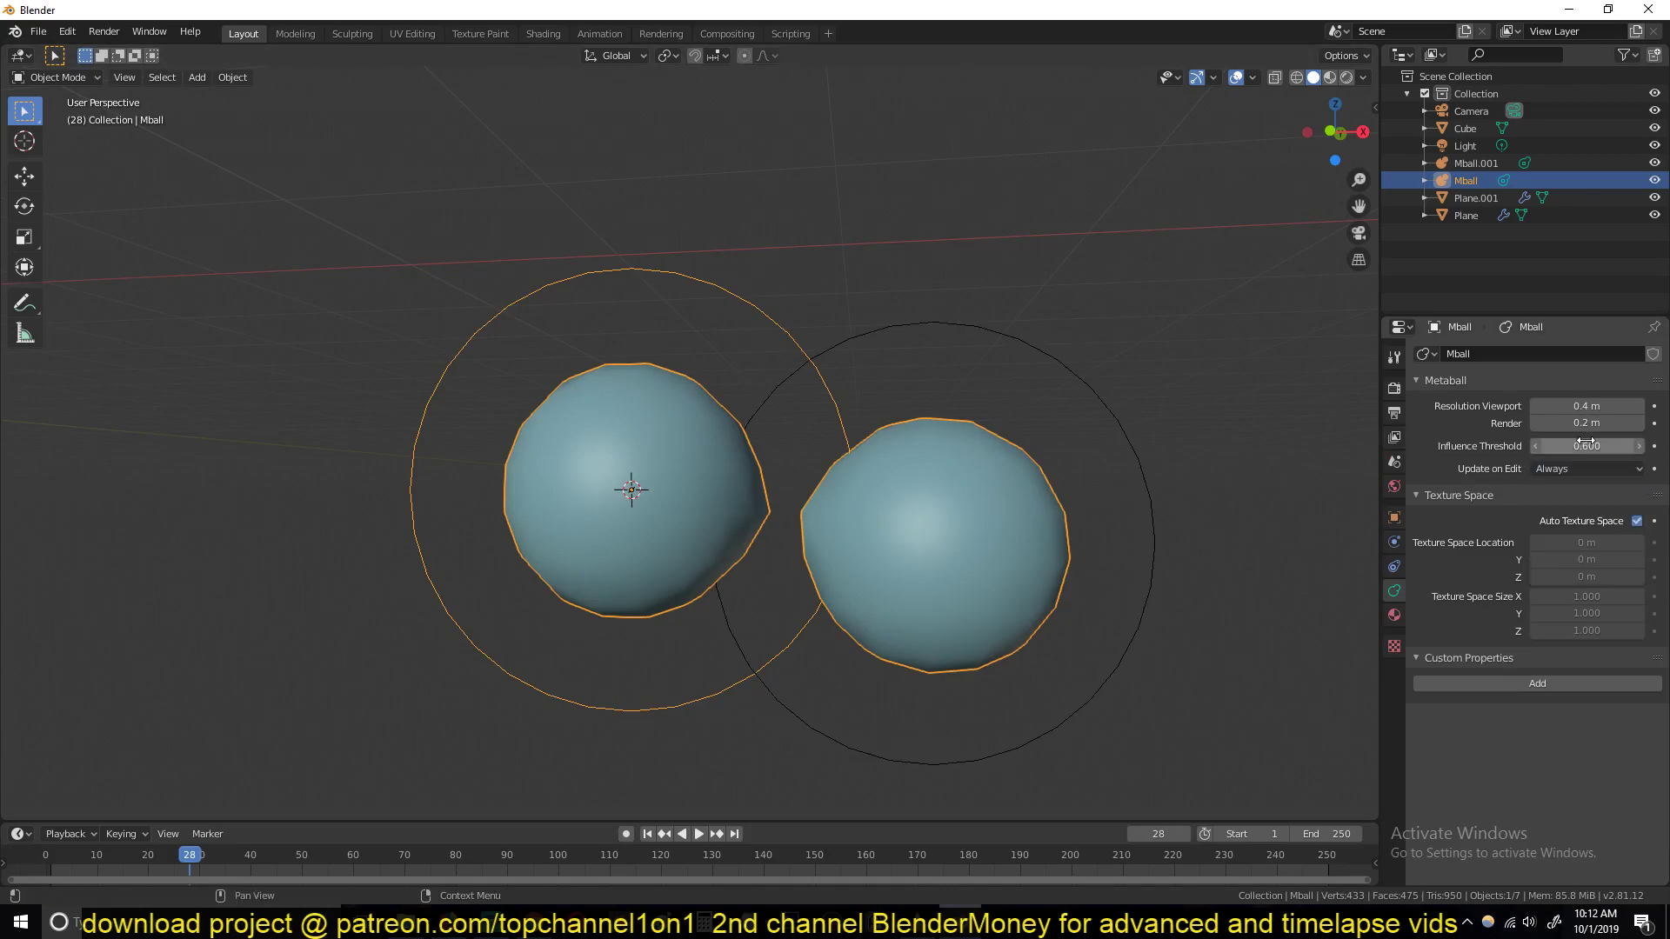
{"action": "mouse_move", "coordinate": [1586, 446]}
{"action": "left_mouse_down"}
{"action": "mouse_move", "coordinate": [1618, 445]}
{"action": "mouse_move", "coordinate": [1548, 445]}
{"action": "mouse_move", "coordinate": [1604, 445]}
{"action": "left_mouse_up"}
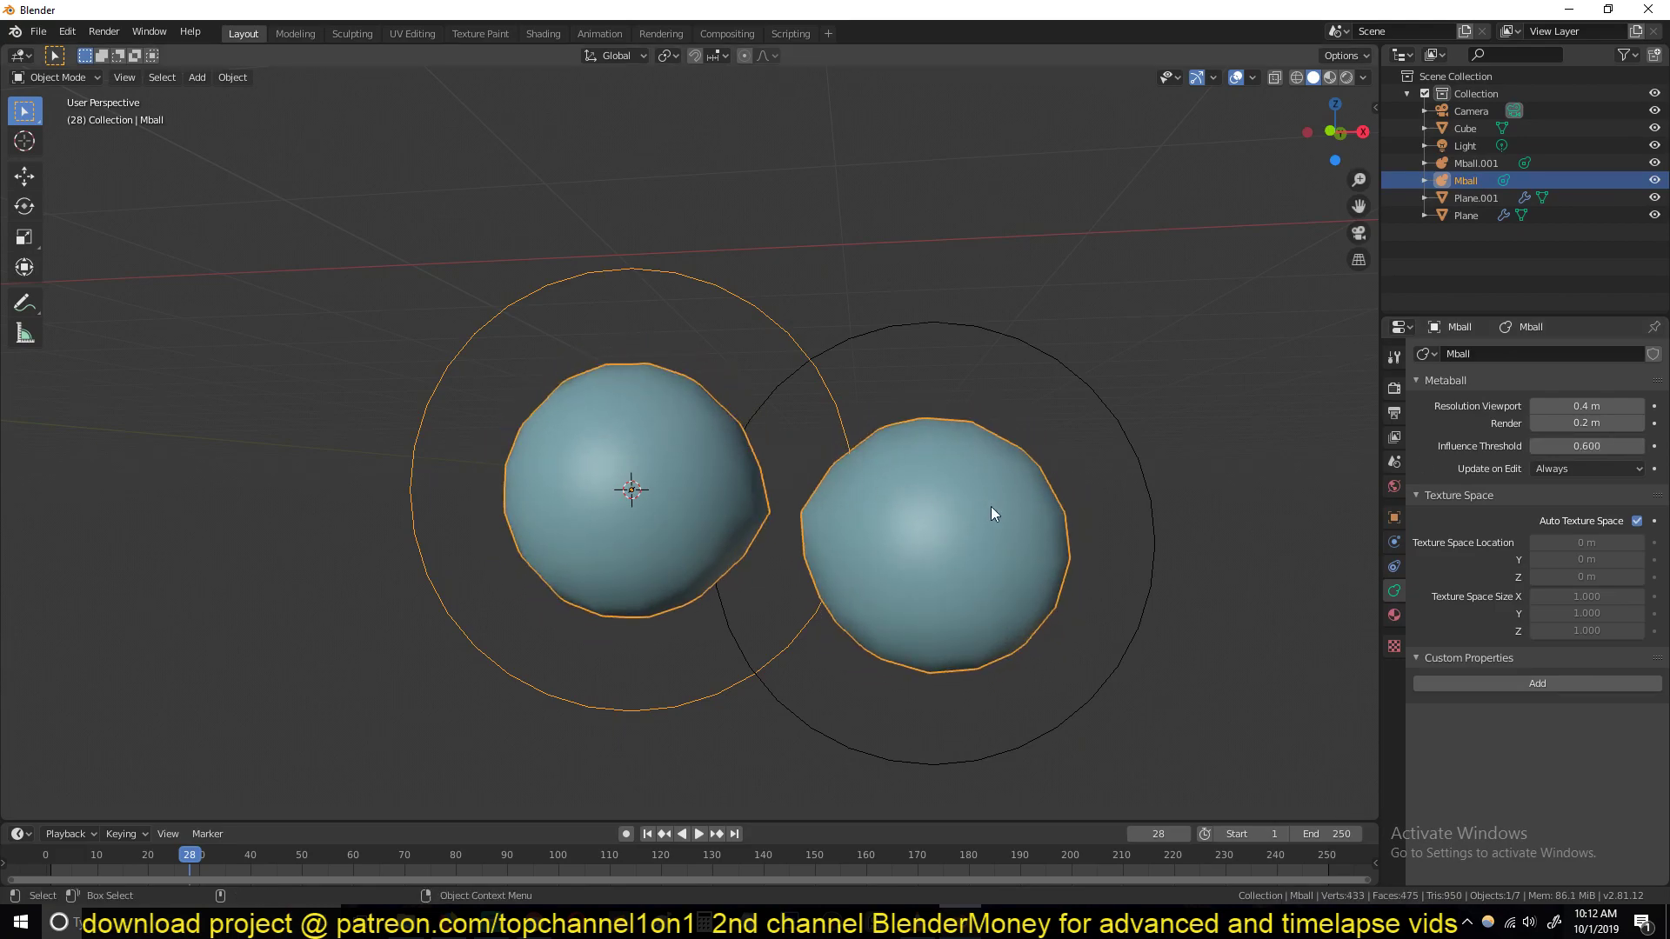
Step: Try scaling the duplicate metaball in Object Mode and its element in Edit Mode
{"action": "left_click", "coordinate": [1107, 438]}
{"action": "left_click", "coordinate": [1124, 430]}
{"action": "key", "text": "s"}
{"action": "key", "text": "Escape"}
{"action": "key", "text": "Tab"}
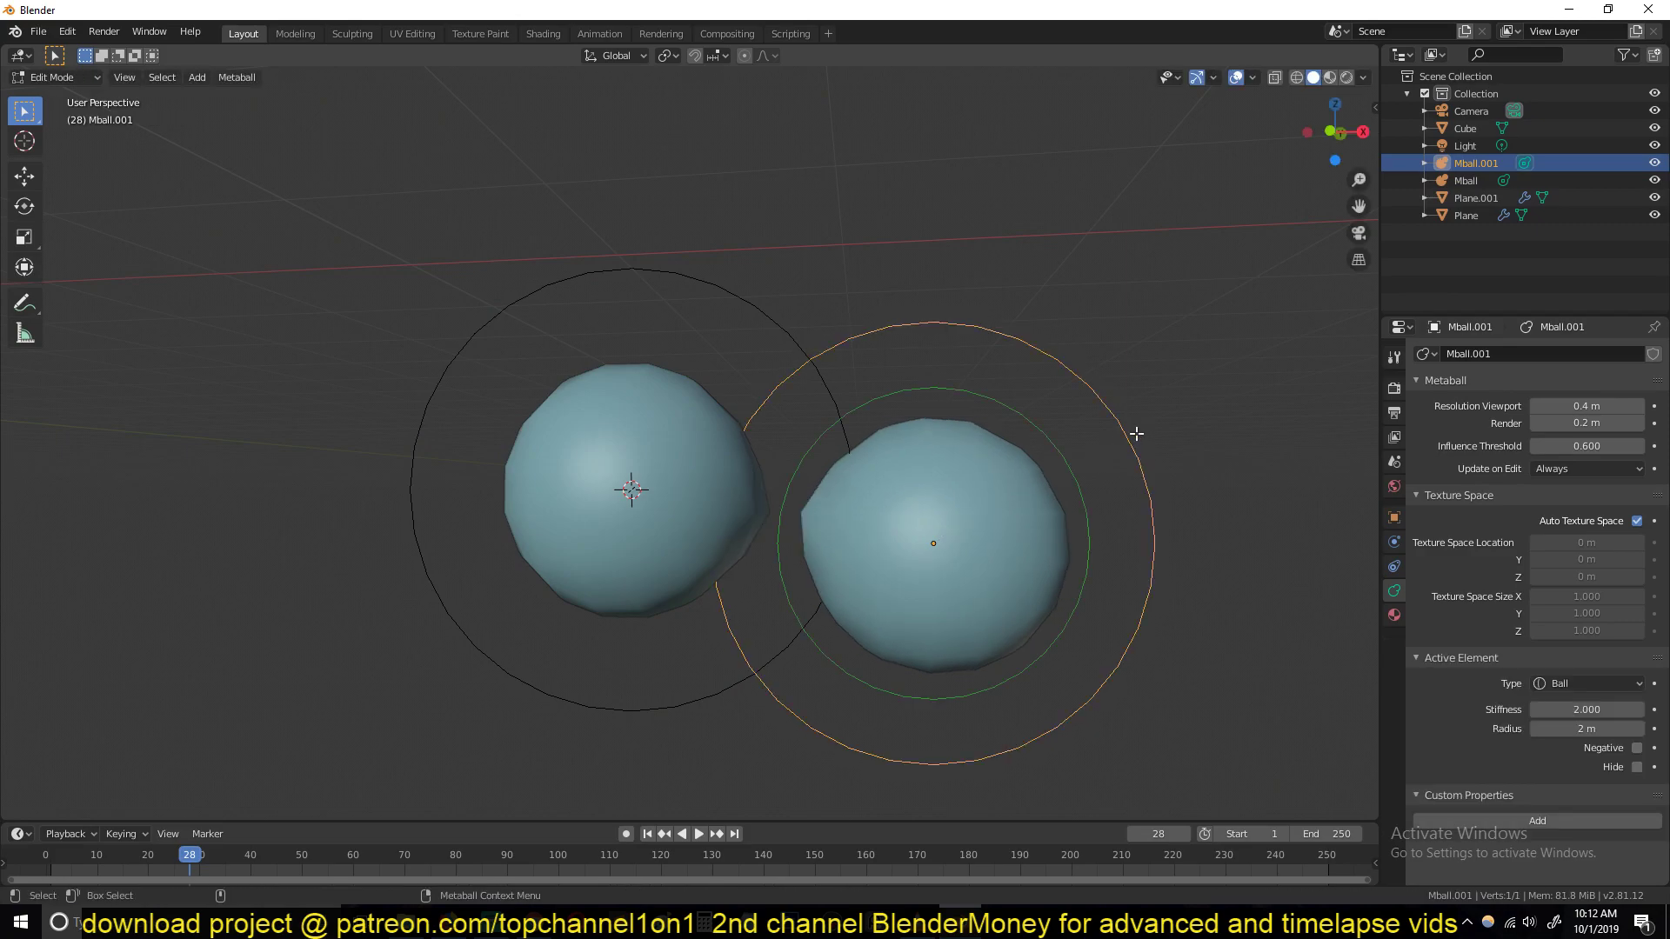
{"action": "key", "text": "s"}
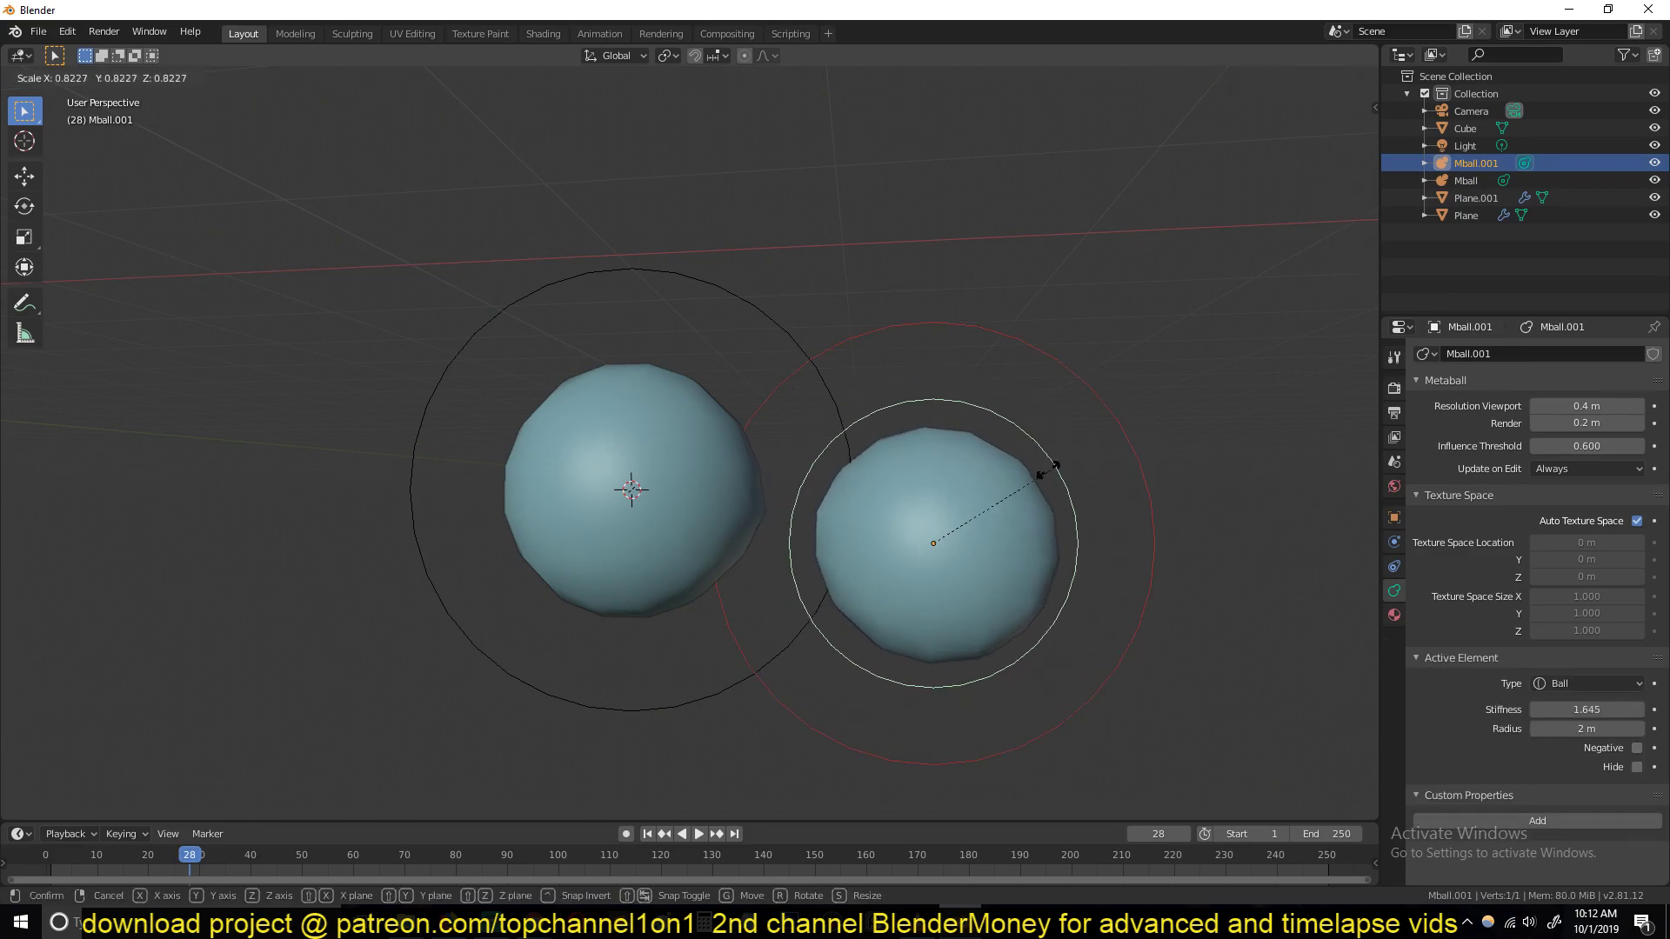
{"action": "key", "text": "Escape"}
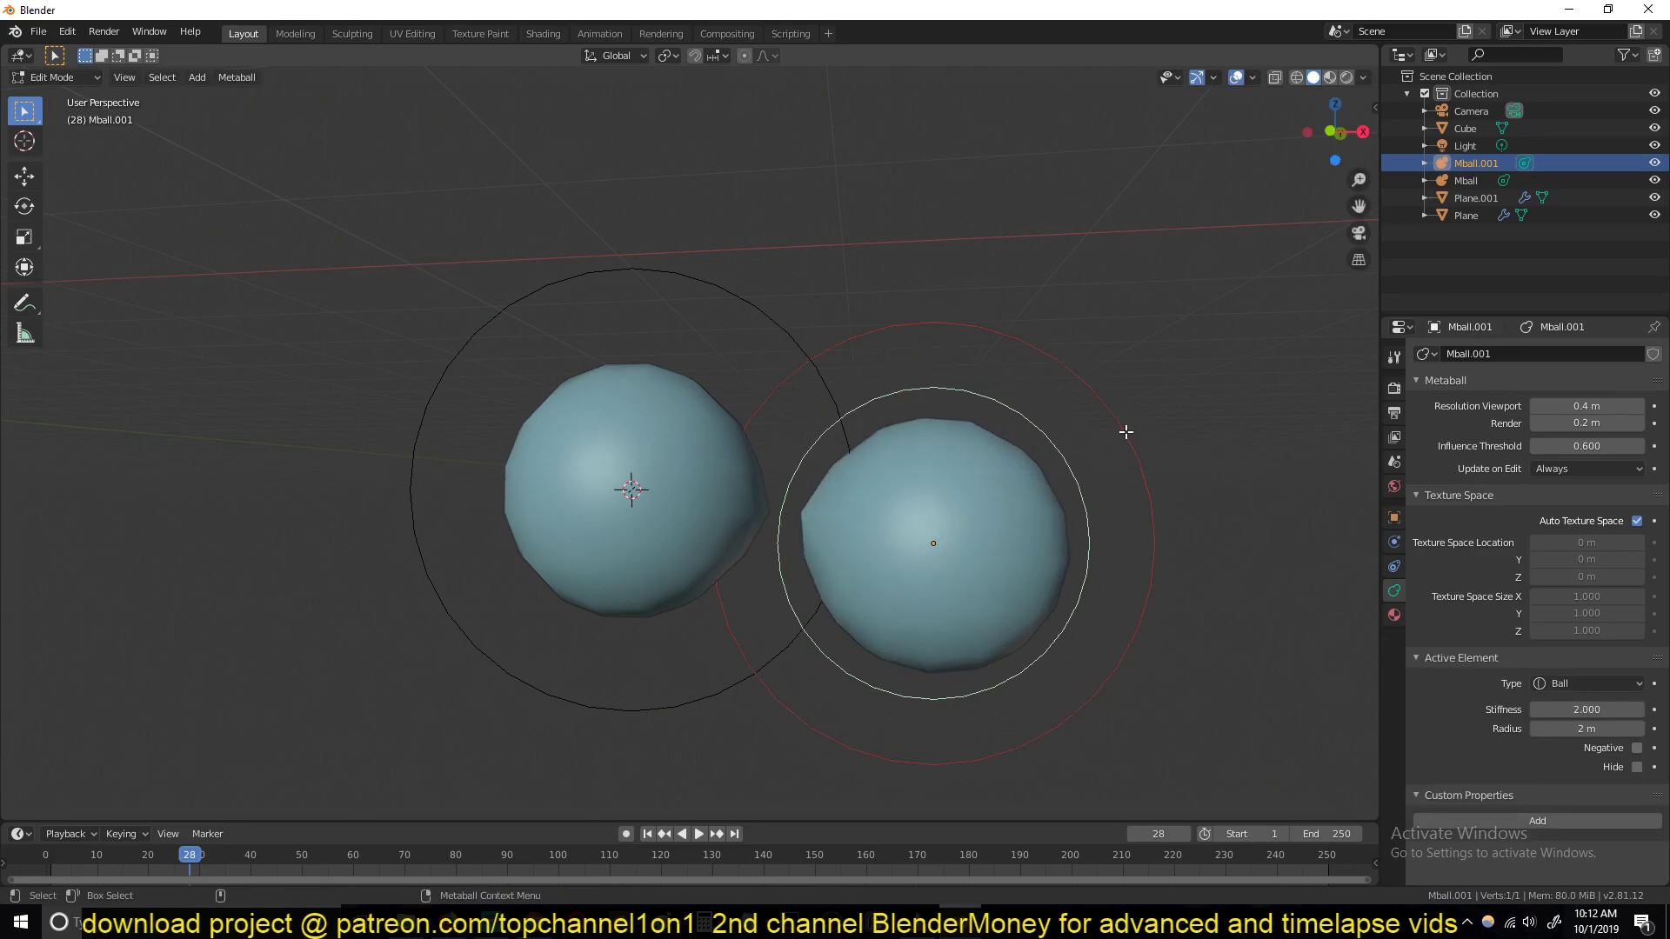
{"action": "key", "text": "Tab"}
Step: Try moving the duplicate metaball toward the original to test how the two merge
{"action": "scroll", "coordinate": [1027, 408], "scroll_direction": "down", "scroll_amount": 2}
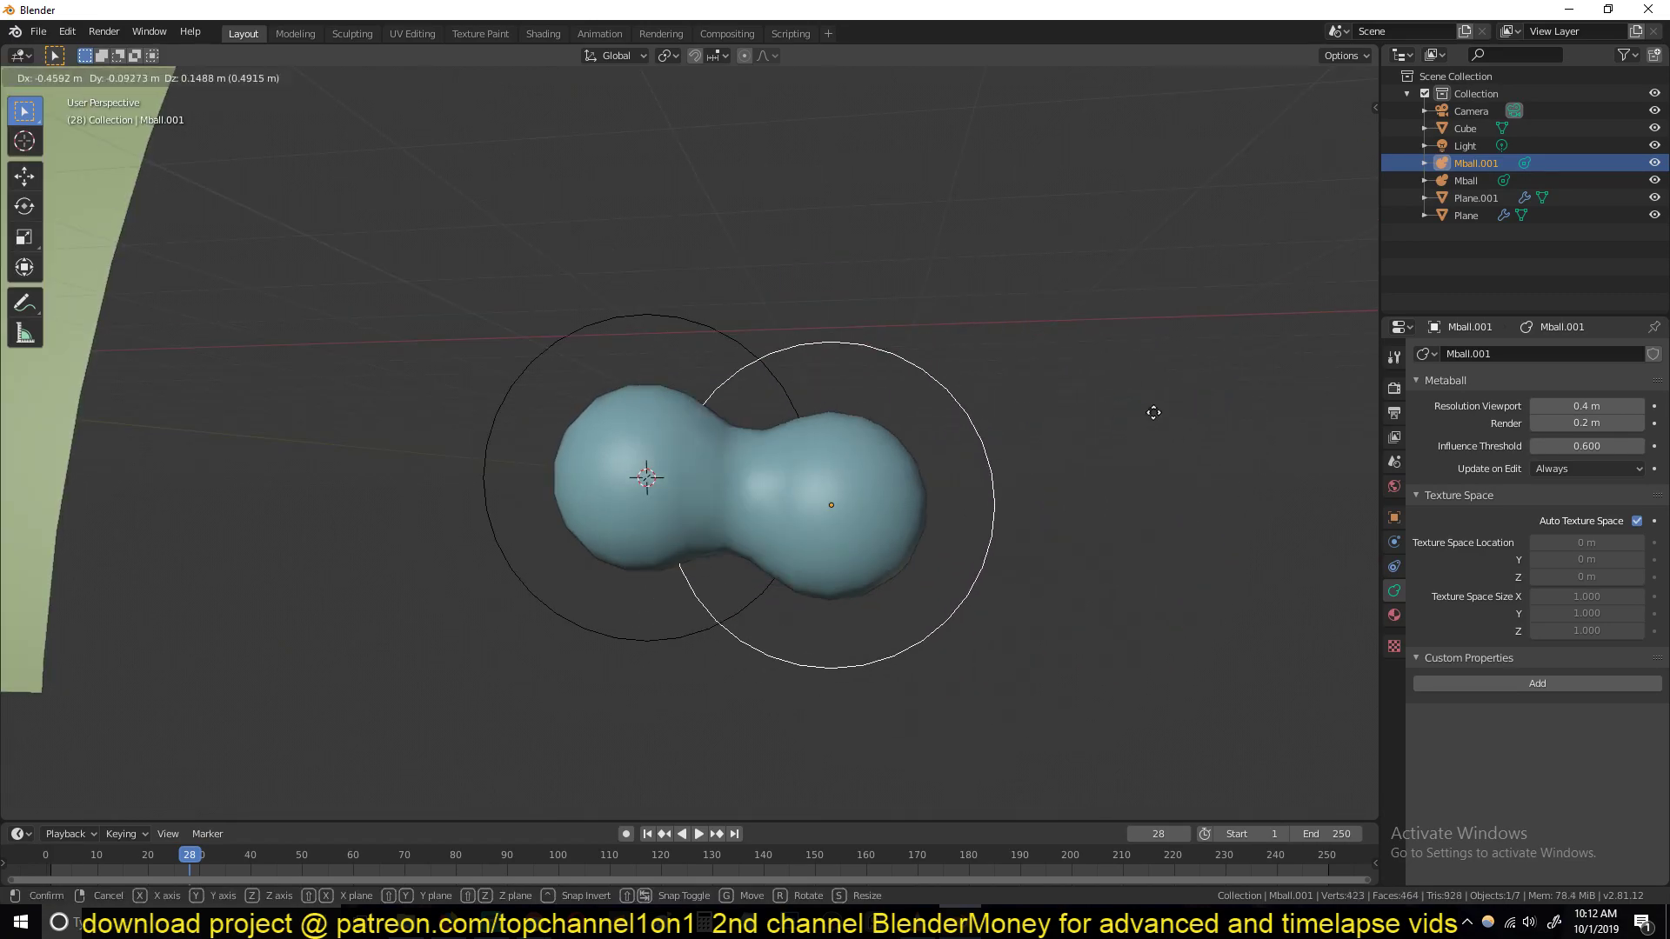
{"action": "left_click", "coordinate": [938, 362]}
{"action": "scroll", "coordinate": [938, 362], "scroll_direction": "down", "scroll_amount": 3}
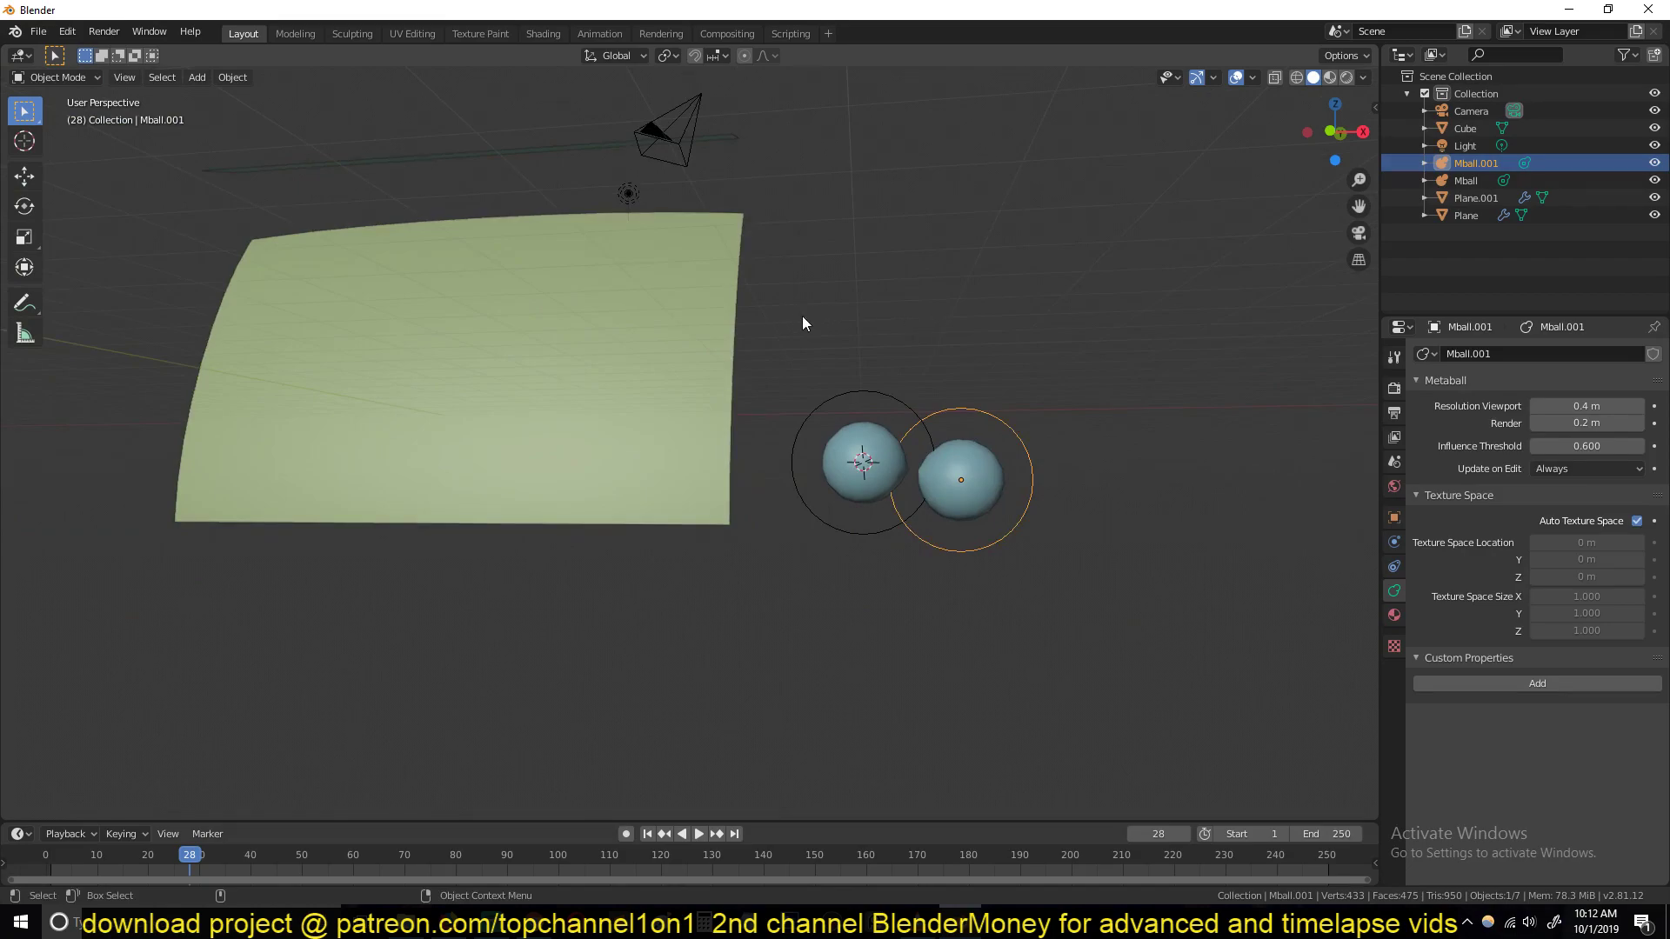
Step: Delete both test metaballs and add a new ball-type metaball beside the curved plane
{"action": "middle_click_drag", "start_coordinate": [801, 311], "coordinate": [964, 477]}
{"action": "left_click", "coordinate": [992, 483]}
{"action": "key", "text": "Delete"}
{"action": "left_click", "coordinate": [1005, 412]}
{"action": "key", "text": "Delete"}
{"action": "key", "text": "shift+a"}
{"action": "mouse_move", "coordinate": [857, 447]}
{"action": "left_click", "coordinate": [927, 448]}
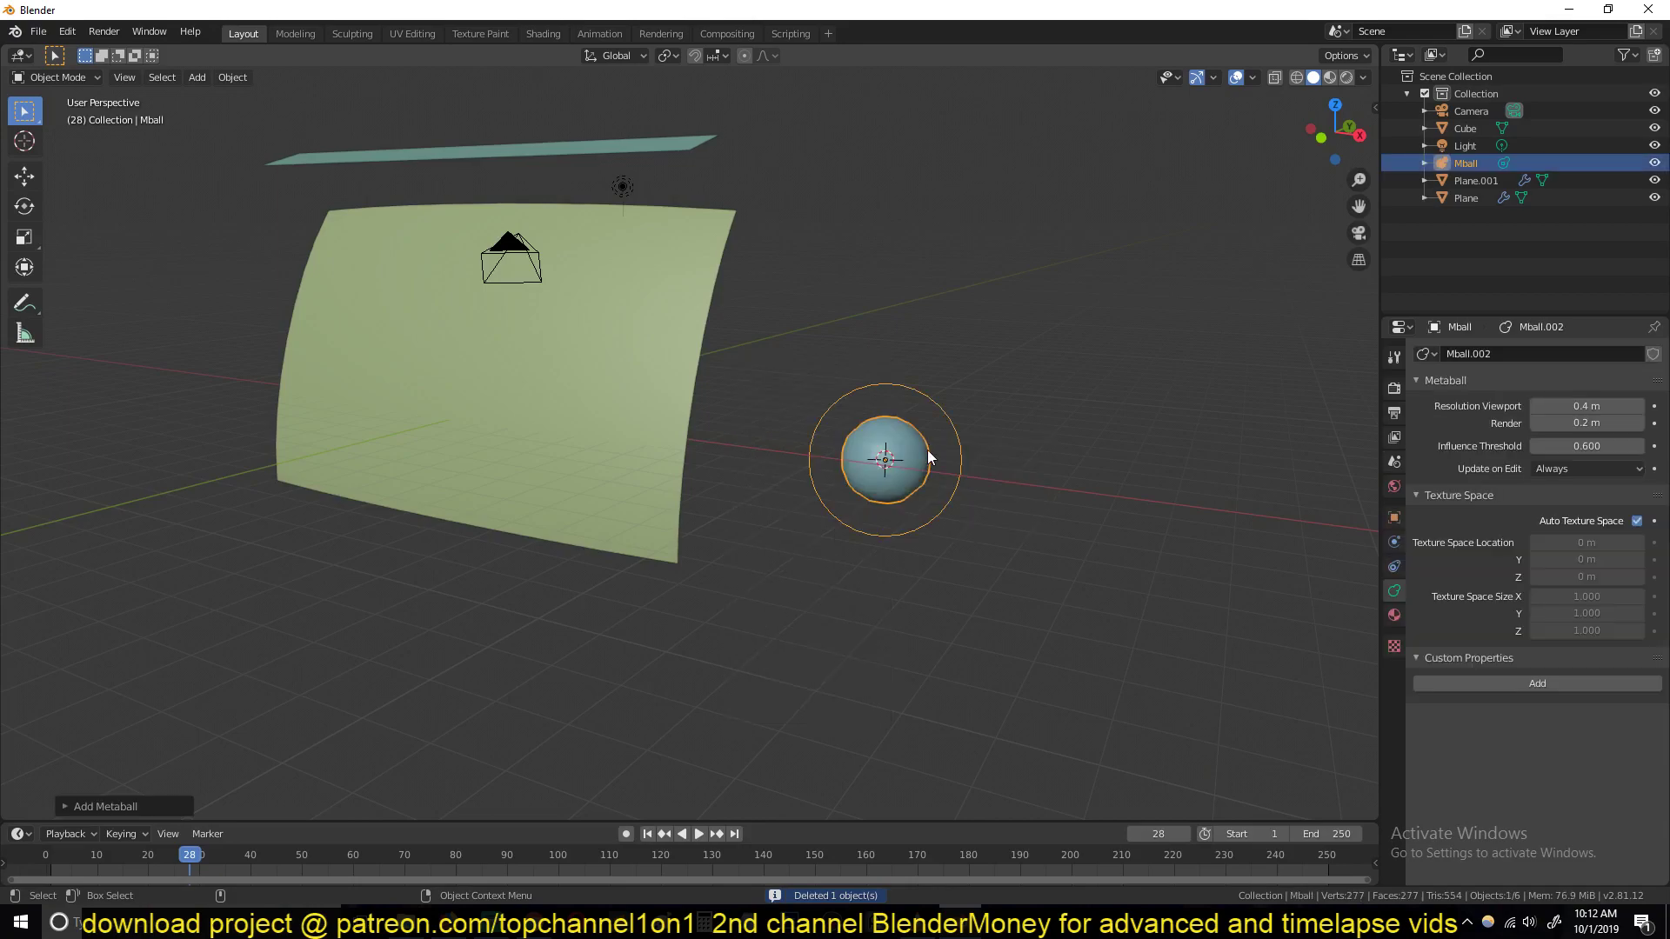
Step: Set the new metaball as the instance object for the strip emitter's particles
{"action": "left_click", "coordinate": [609, 158]}
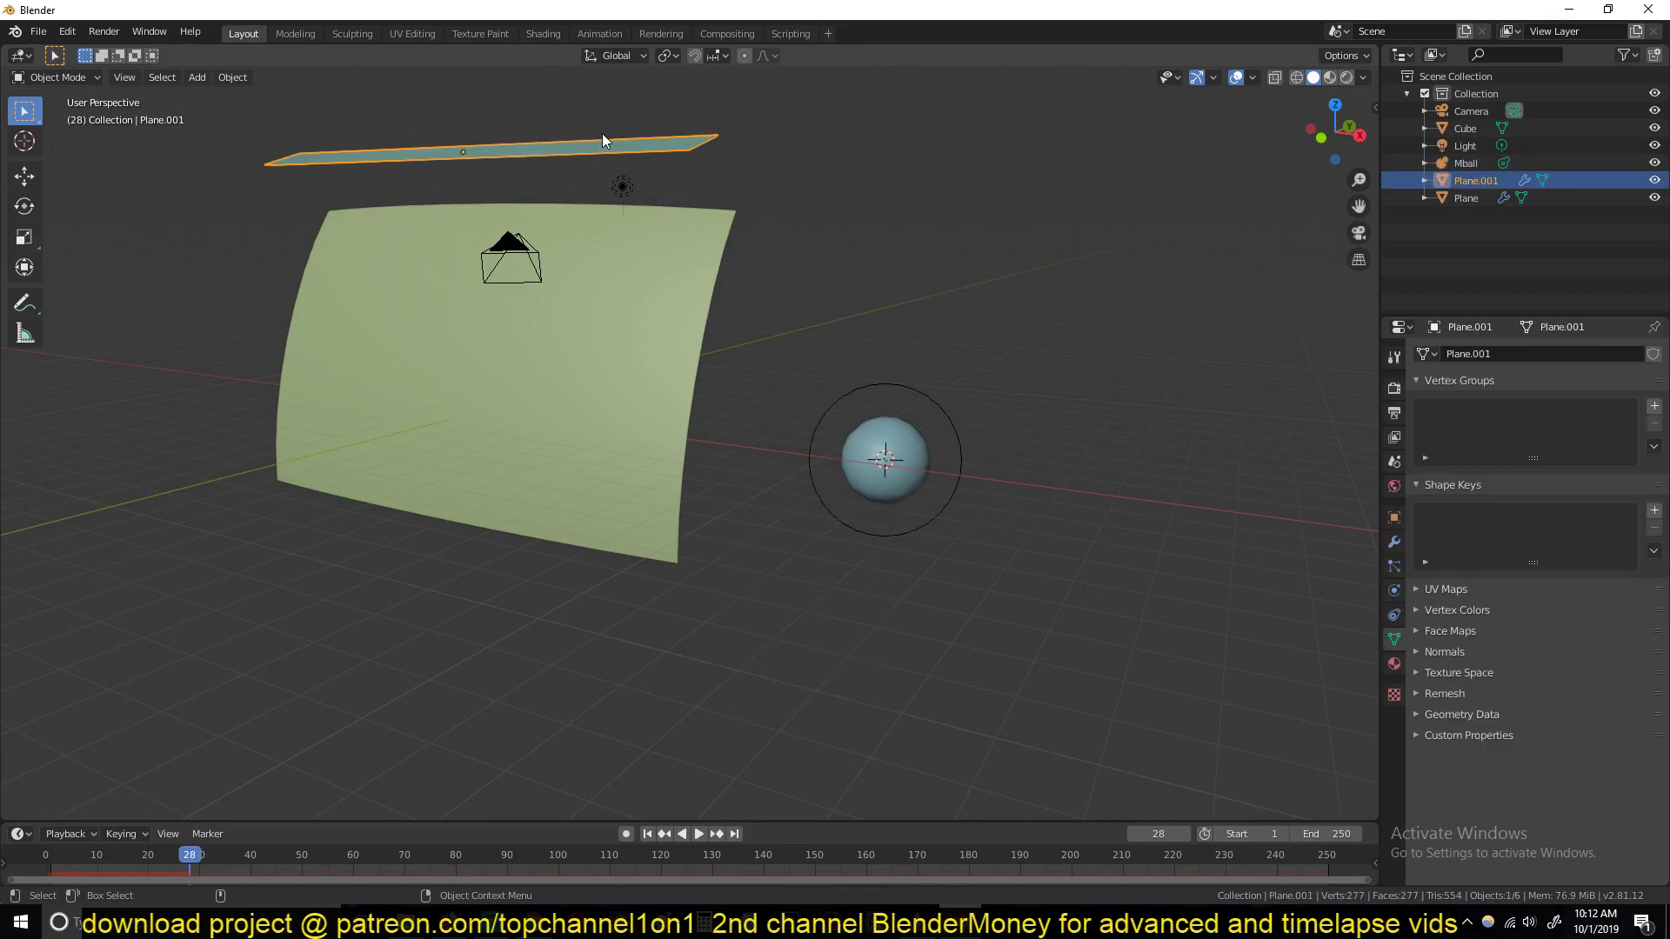
{"action": "left_click", "coordinate": [1394, 567]}
{"action": "scroll", "coordinate": [1510, 687], "scroll_direction": "down", "scroll_amount": 5}
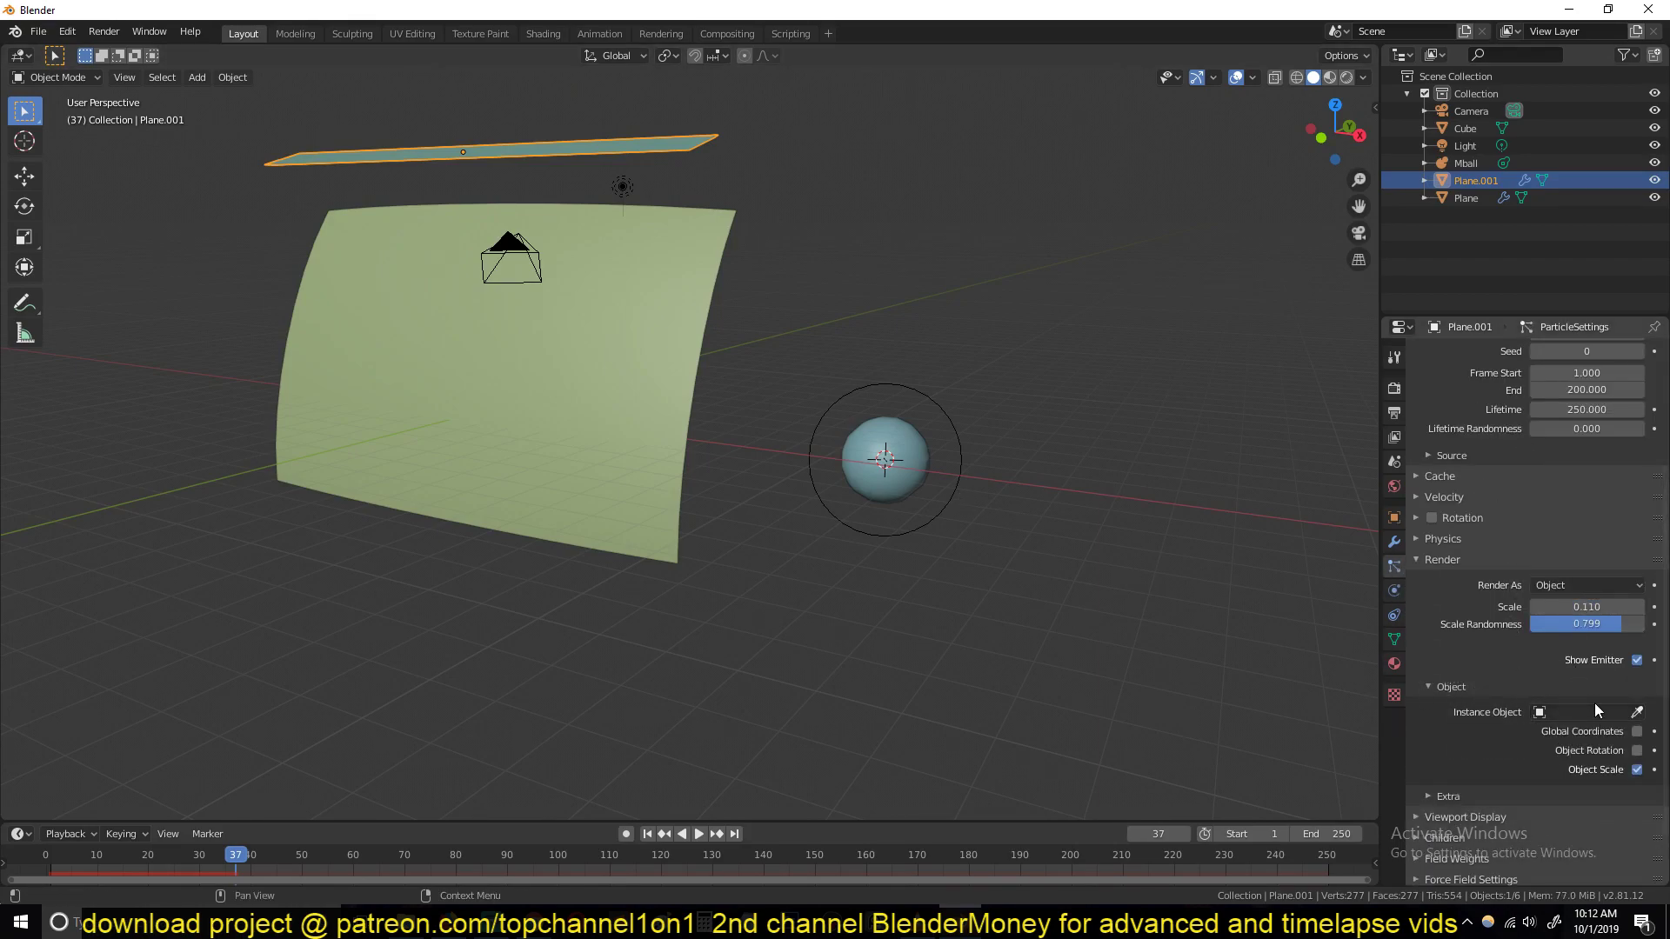
{"action": "left_click", "coordinate": [904, 461]}
Step: Try enlarging the metaball while the particle animation plays, and reselect the strip emitter
{"action": "middle_click_drag", "start_coordinate": [711, 496], "coordinate": [745, 515]}
{"action": "scroll", "coordinate": [746, 513], "scroll_direction": "up", "scroll_amount": 3}
{"action": "scroll", "coordinate": [753, 522], "scroll_direction": "down", "scroll_amount": 3}
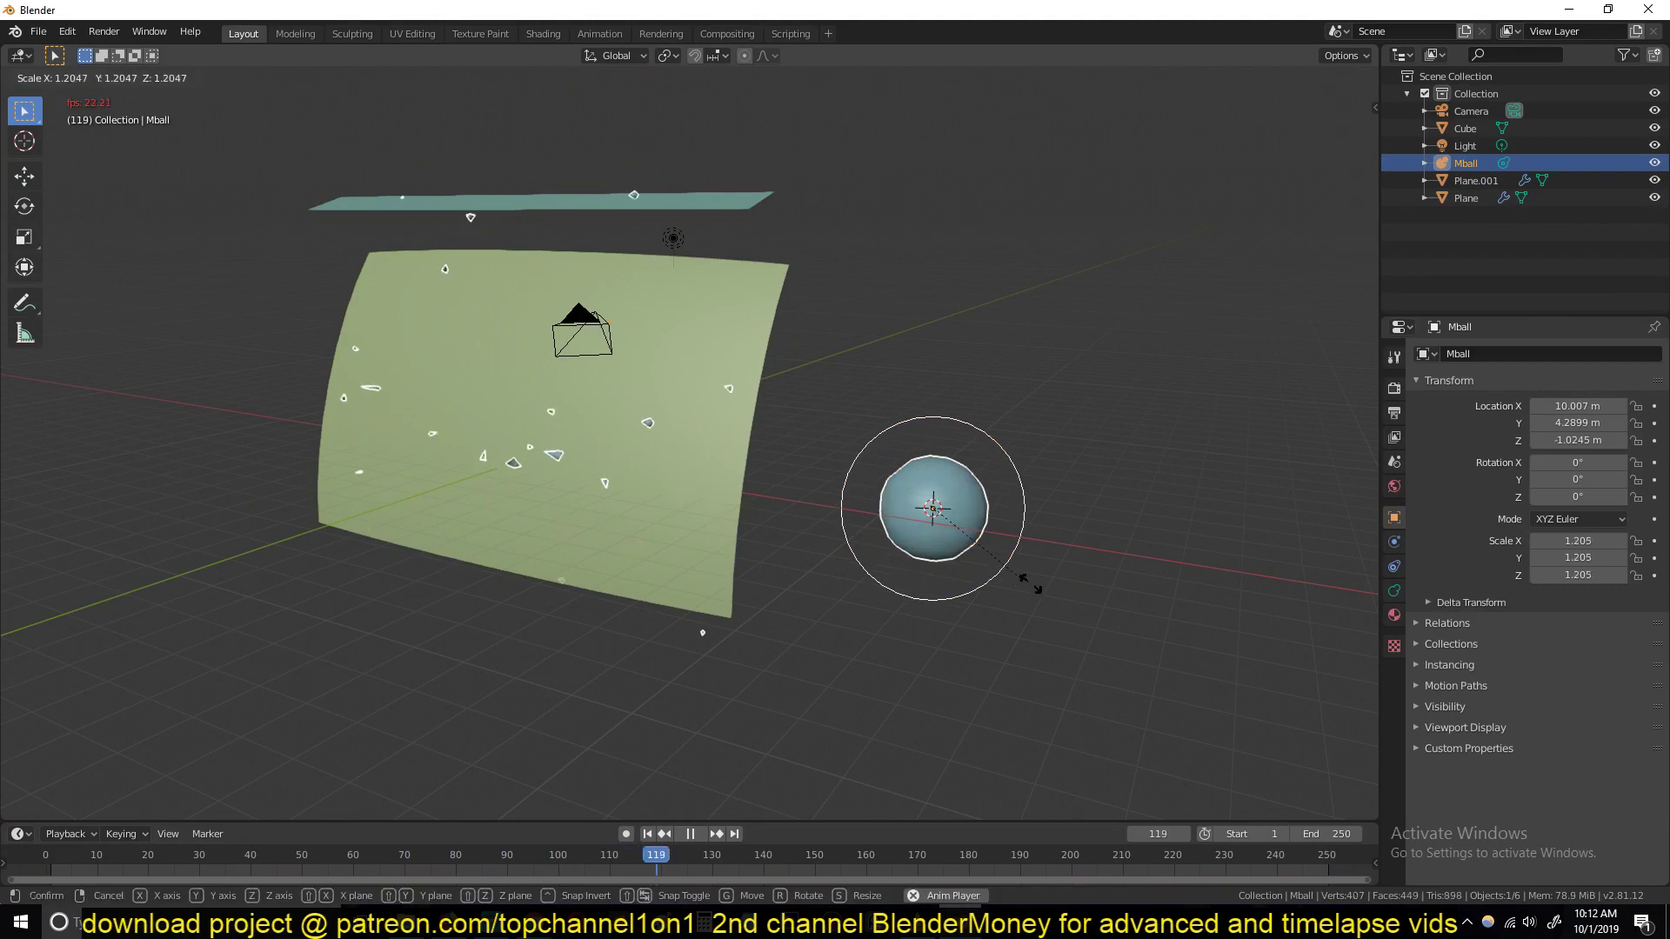
{"action": "left_click", "coordinate": [732, 208]}
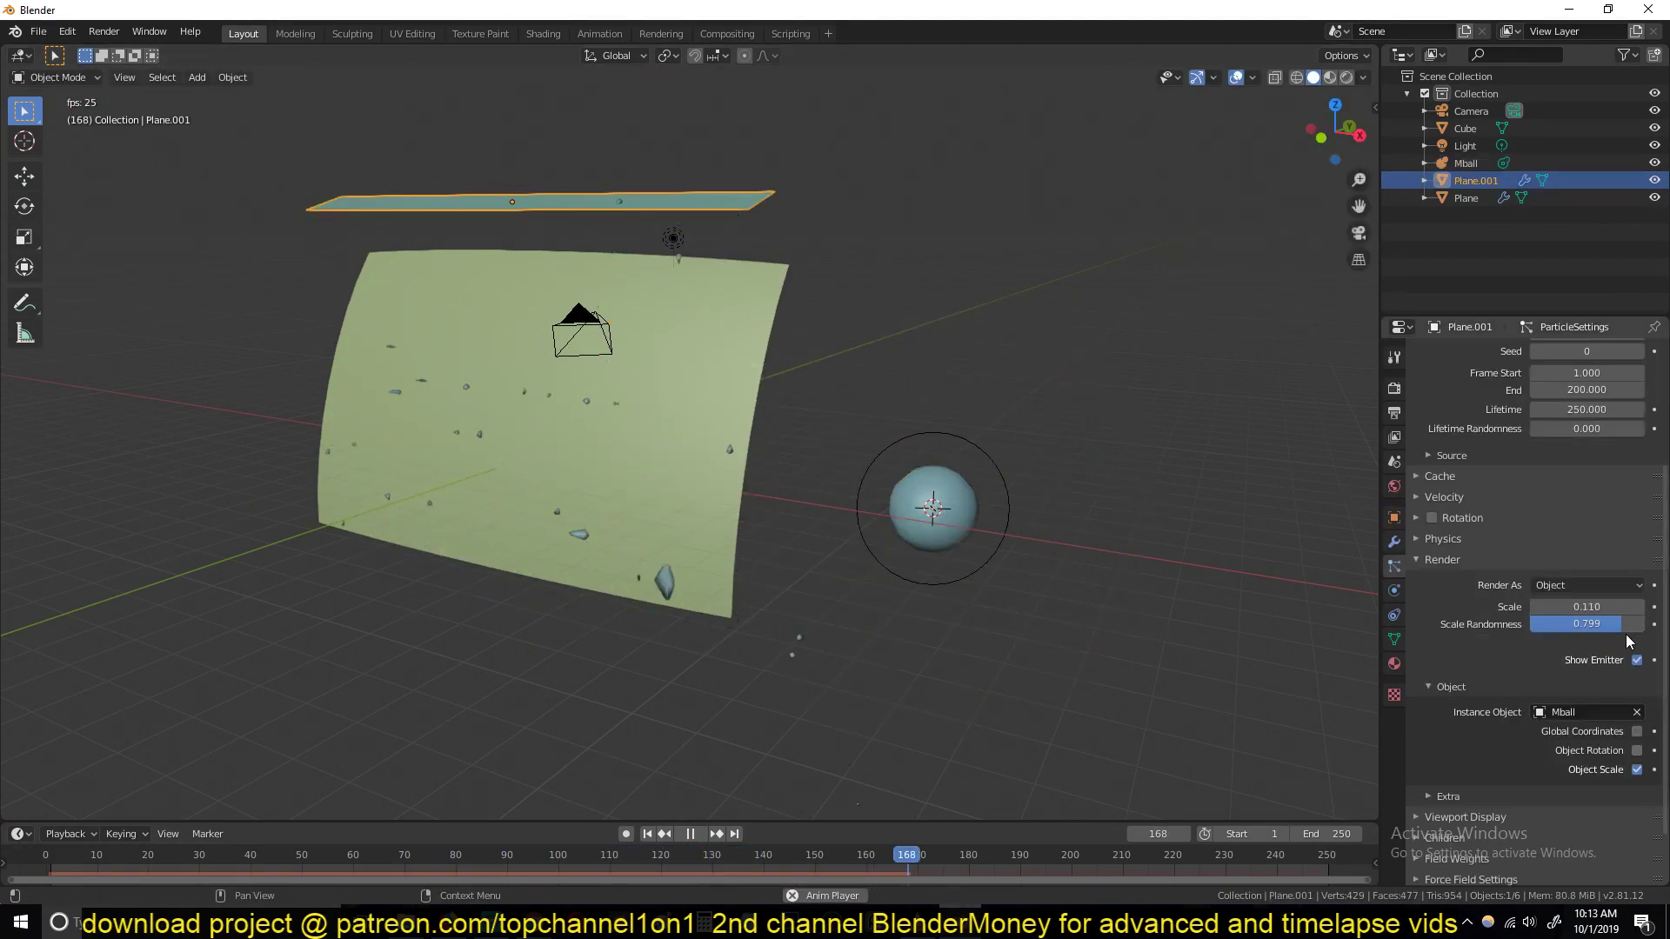
Step: Set the strip emitter's particle render scale to 0.210 while the animation plays
{"action": "left_click_drag", "start_coordinate": [1578, 608], "coordinate": [1596, 607]}
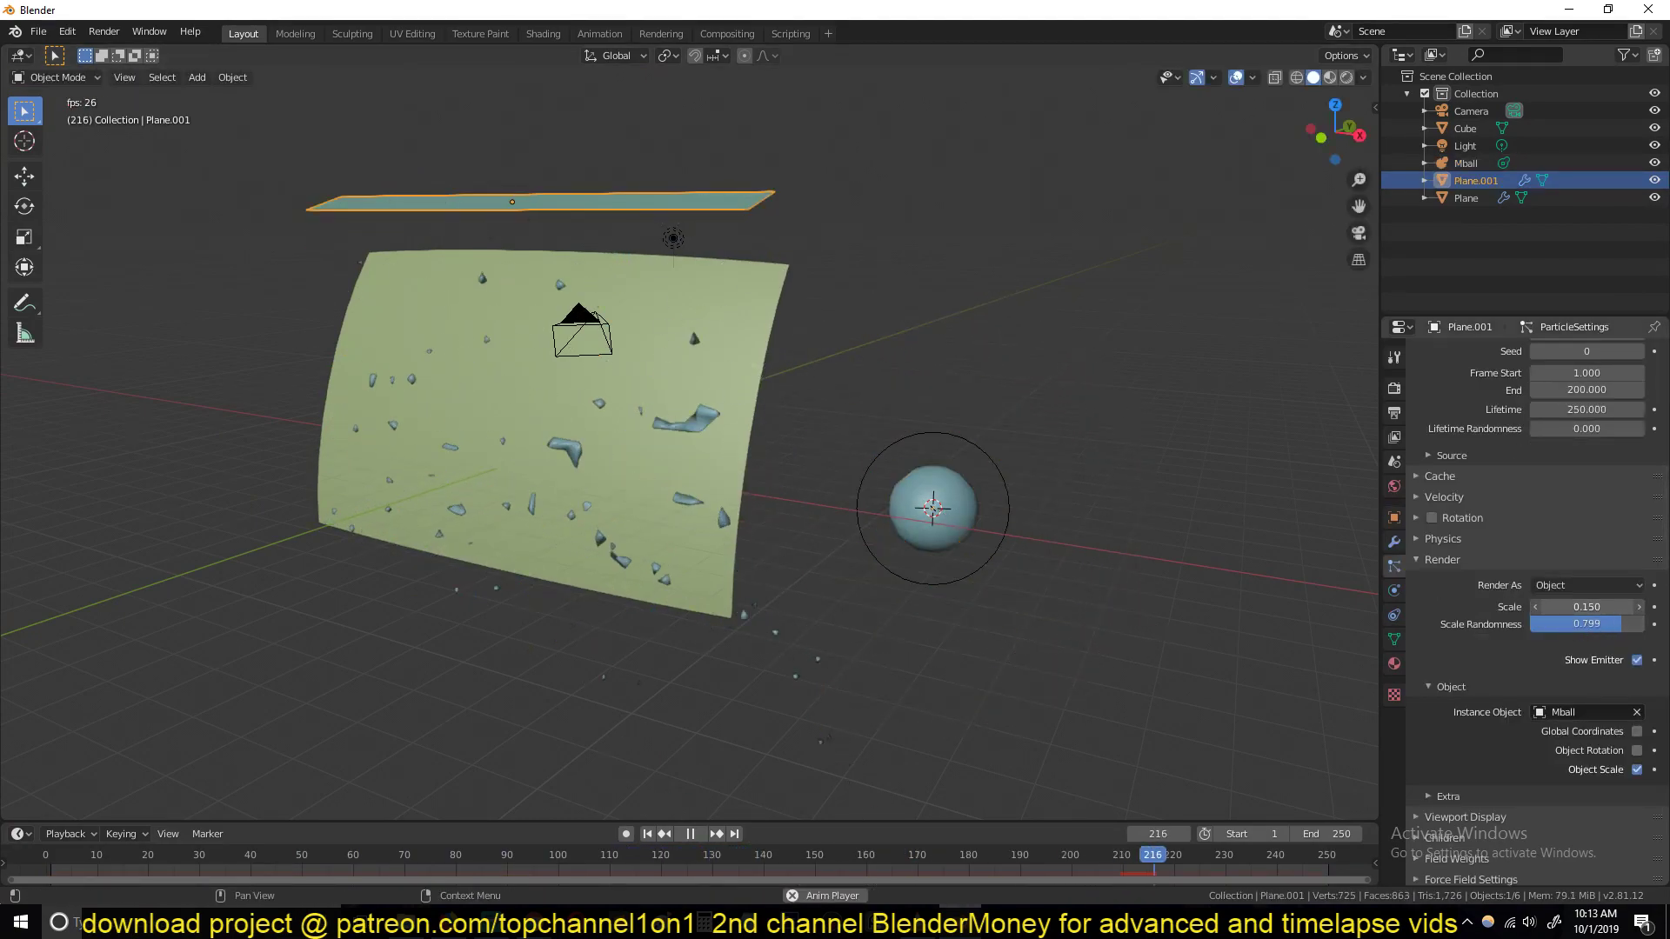
{"action": "scroll", "coordinate": [956, 536], "scroll_direction": "up", "scroll_amount": 3}
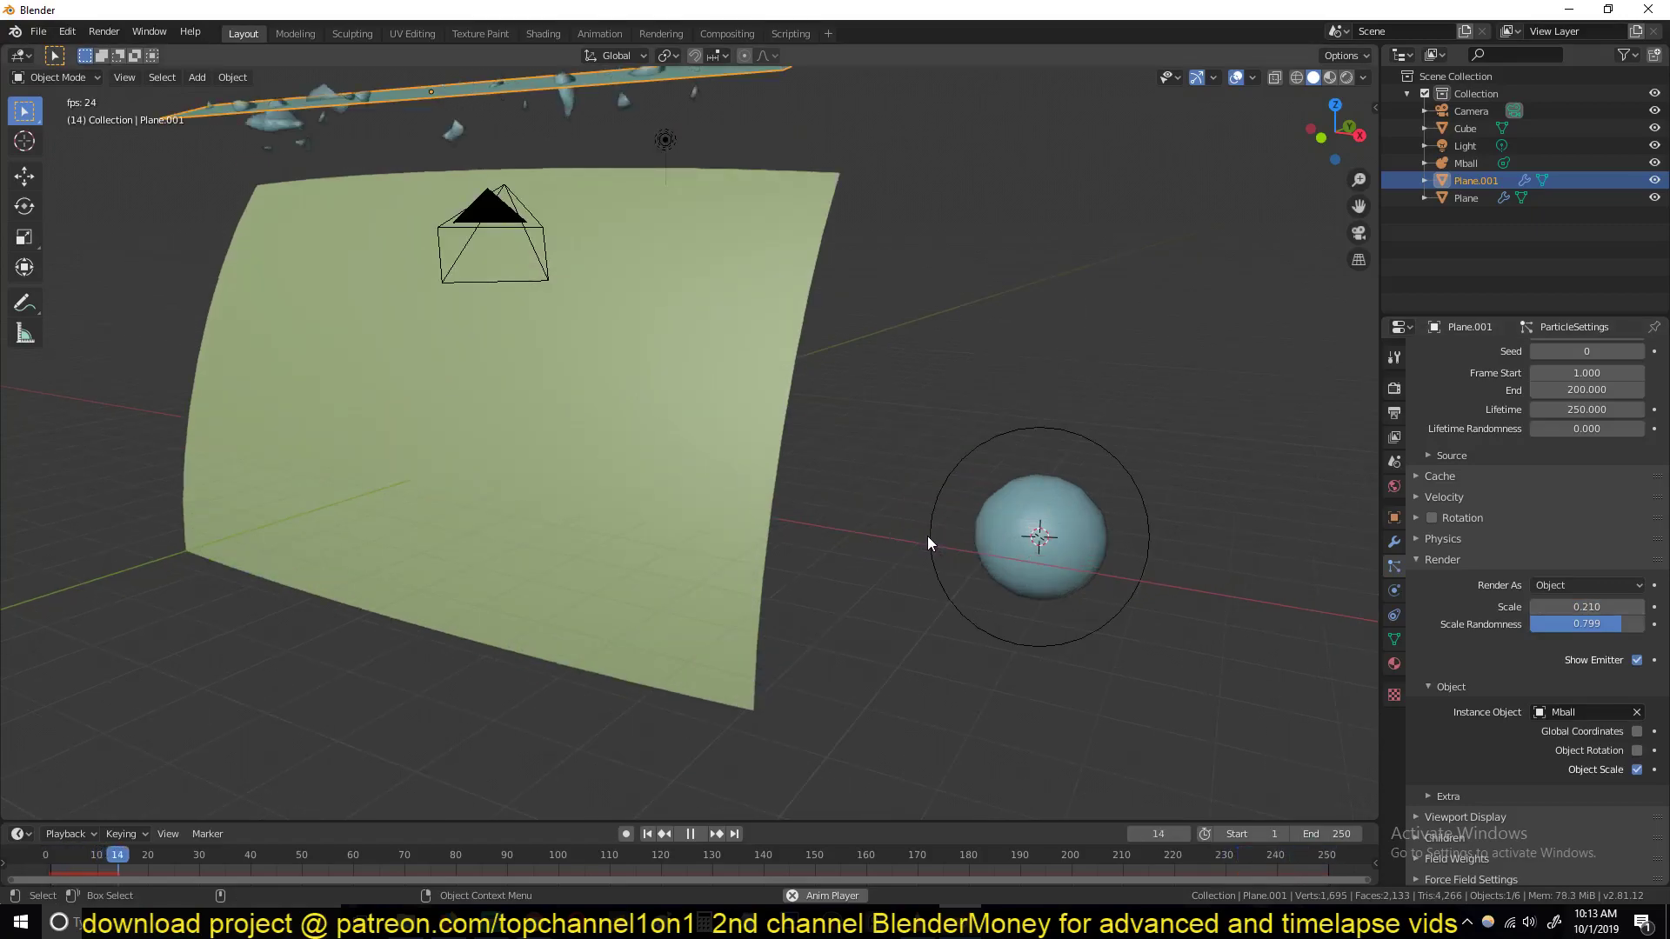
{"action": "middle_click_drag", "start_coordinate": [623, 335], "coordinate": [566, 320]}
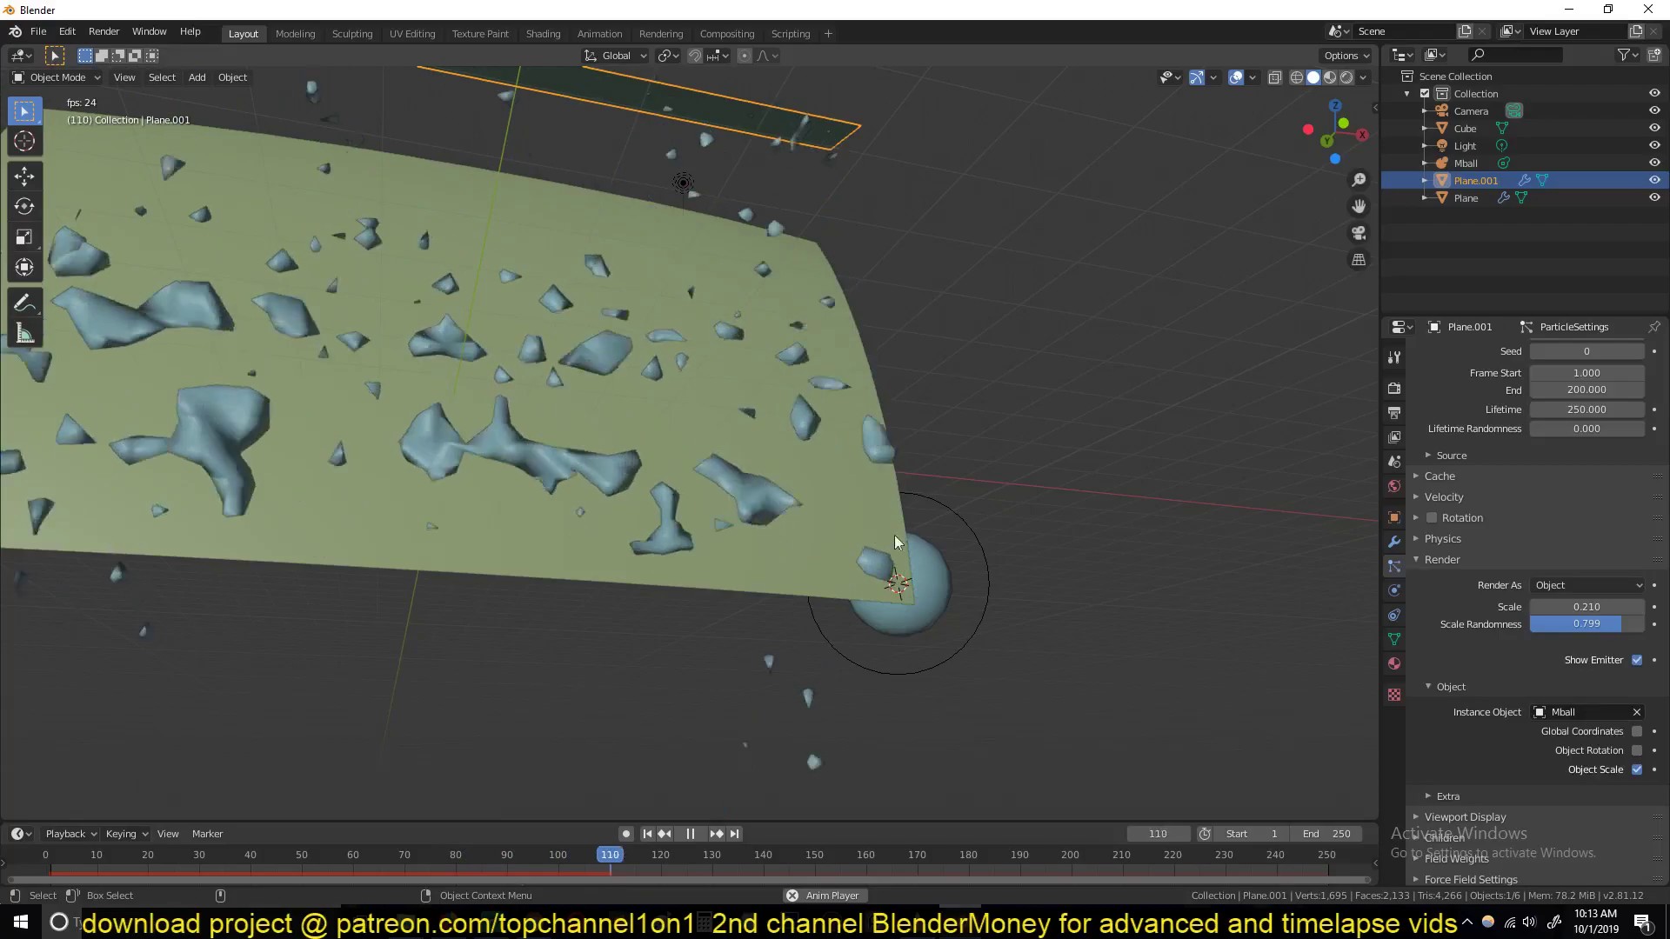
Step: Set the metaball's viewport resolution to 0.094 m to smooth the merging droplets
{"action": "left_click", "coordinate": [946, 633]}
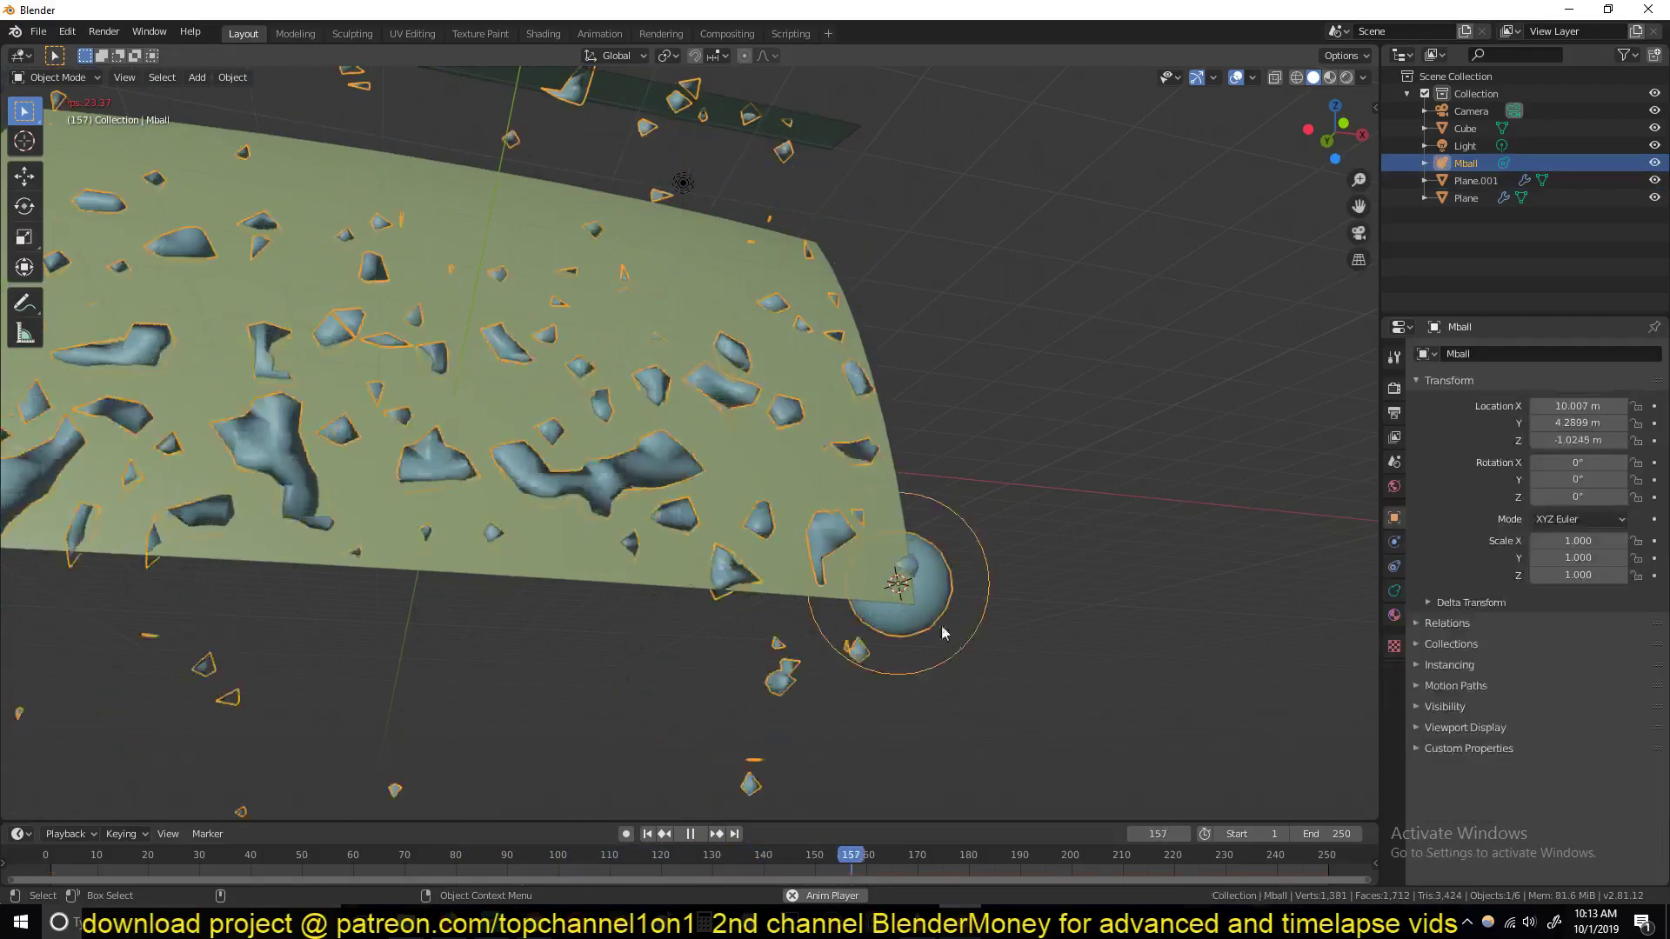
{"action": "left_click", "coordinate": [1394, 591]}
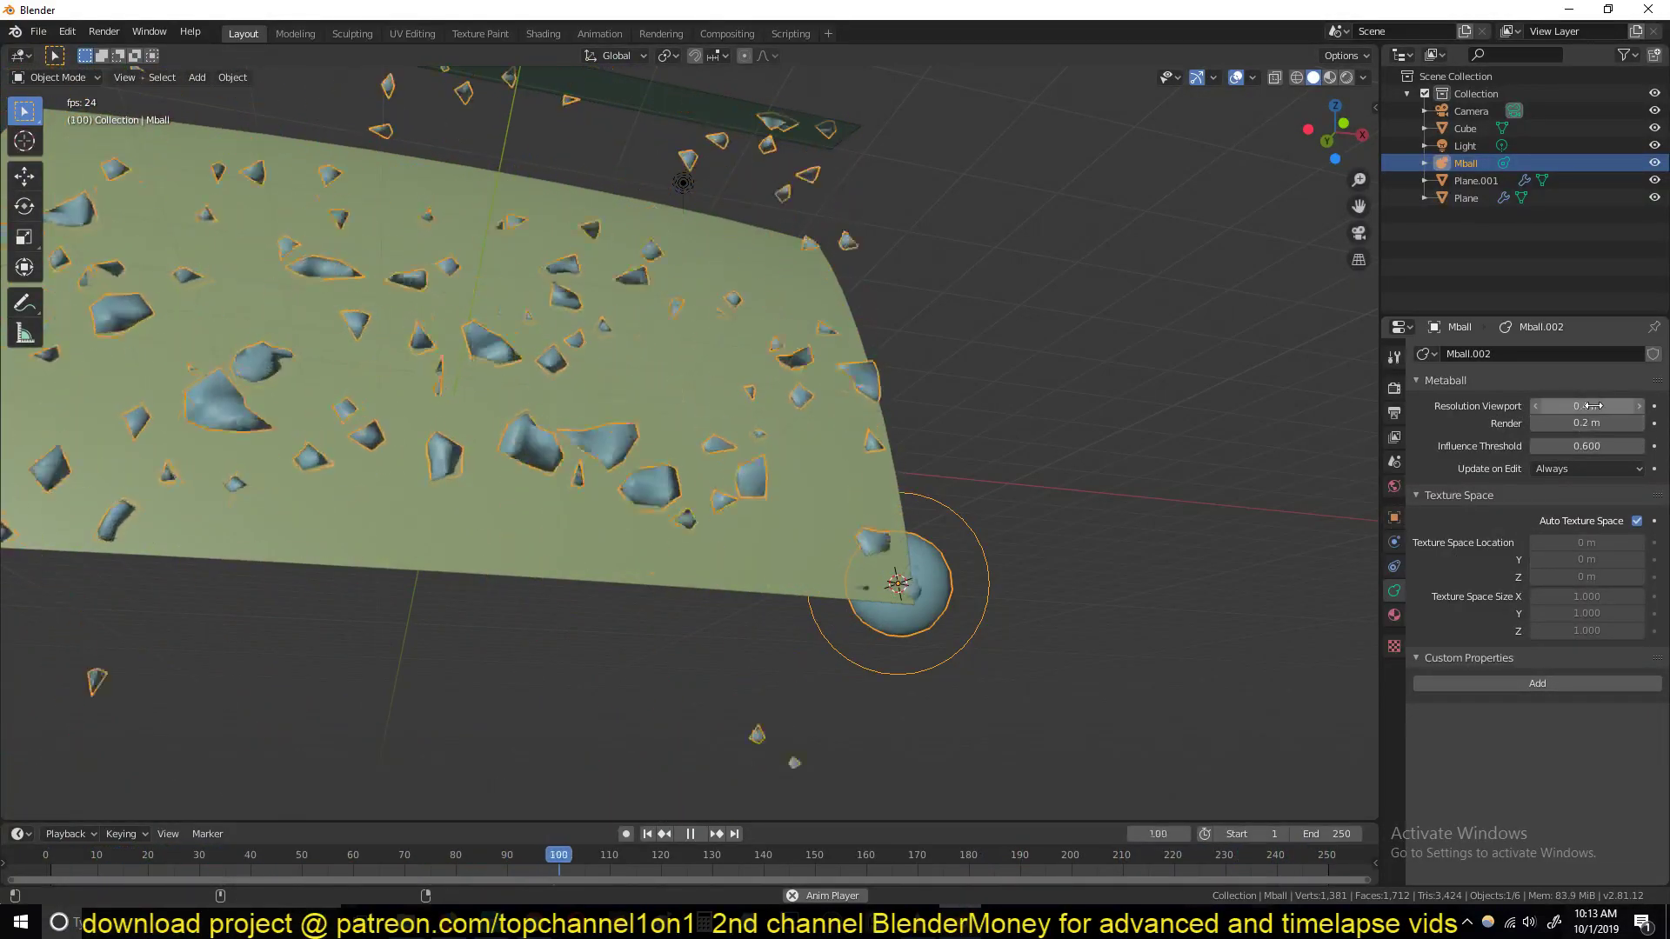
{"action": "left_click_drag", "start_coordinate": [1604, 405], "coordinate": [1550, 405]}
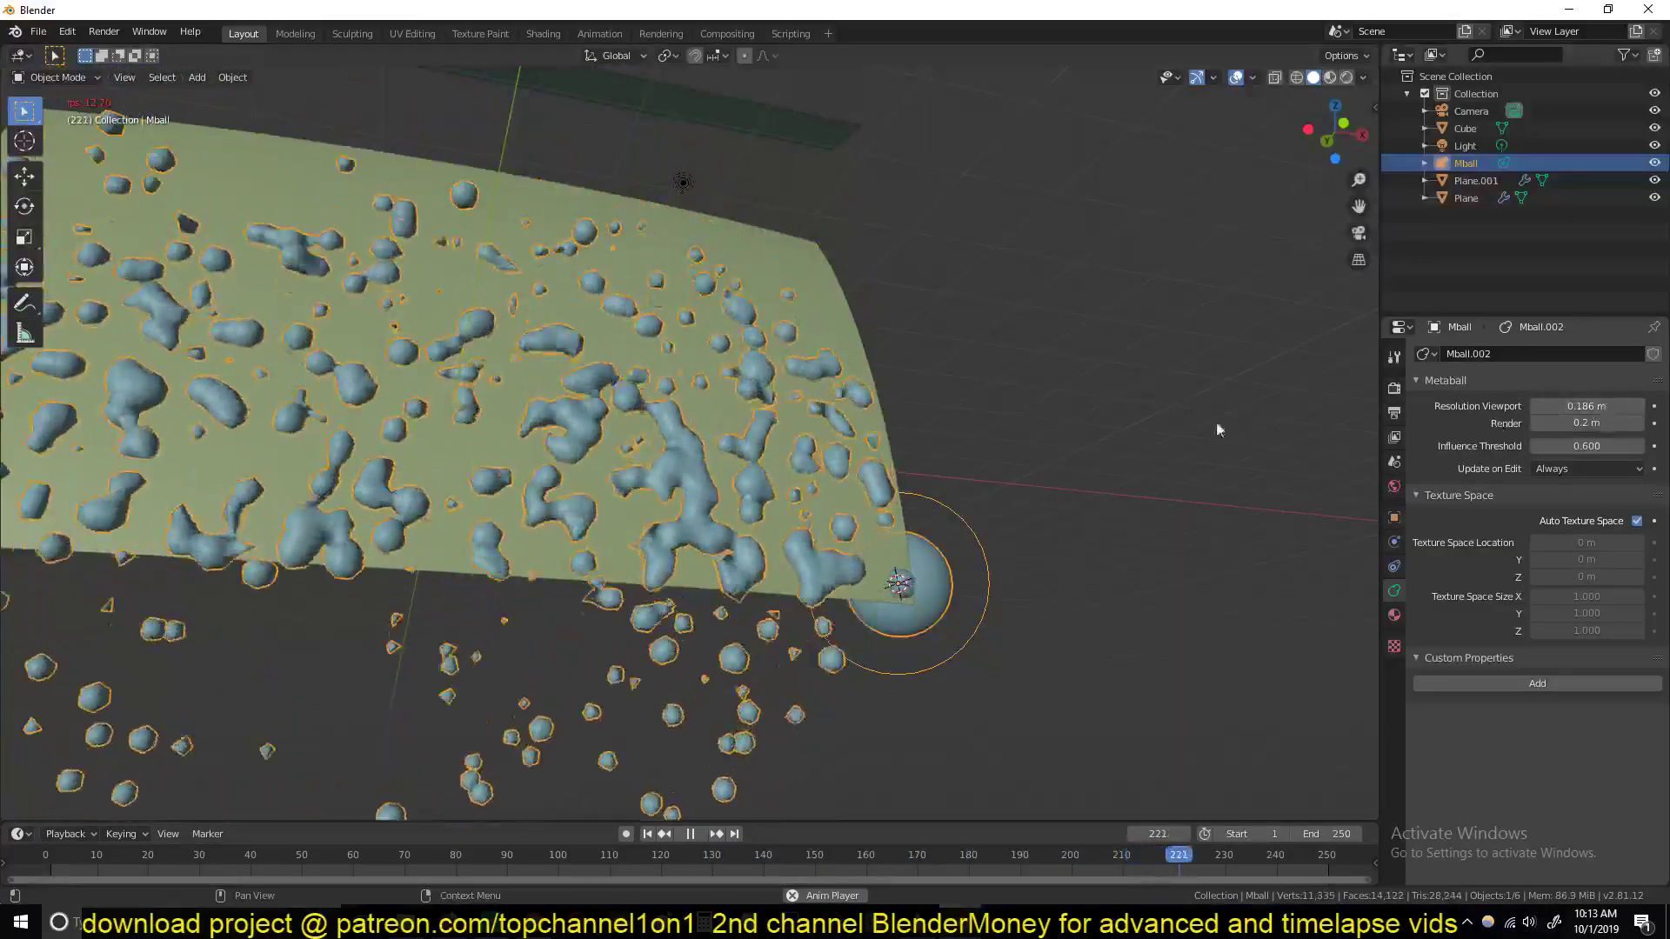
{"action": "key", "text": "KP_1"}
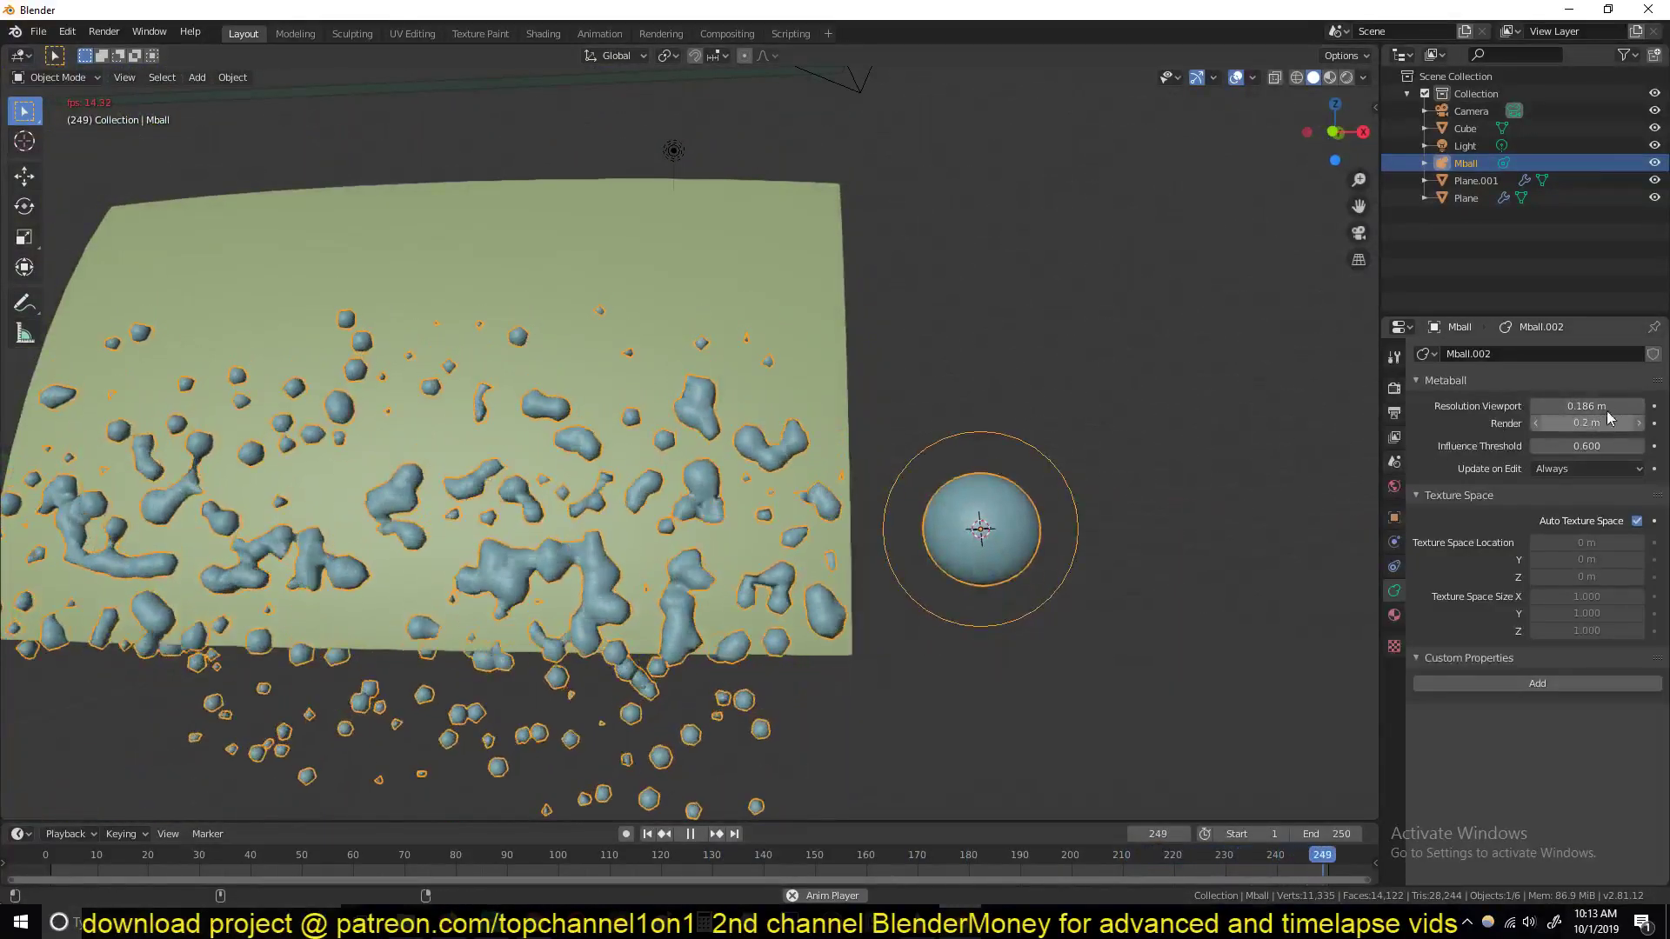
{"action": "left_click_drag", "start_coordinate": [1551, 405], "coordinate": [1543, 405]}
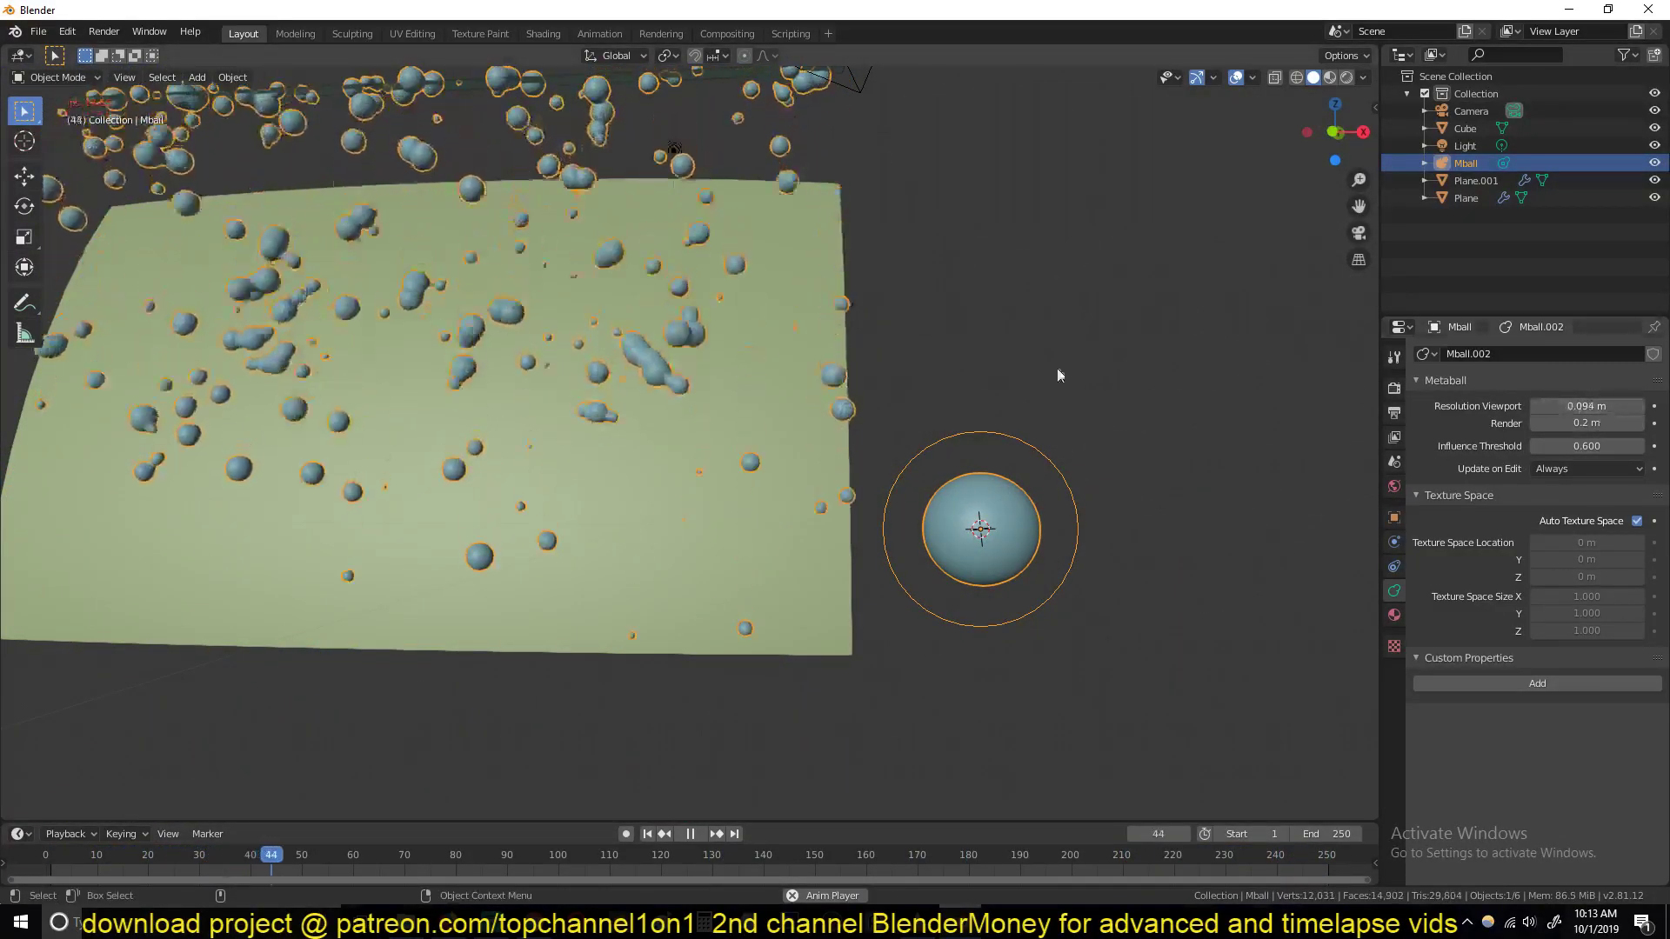
{"action": "middle_click_drag", "start_coordinate": [1070, 367], "coordinate": [1088, 368]}
{"action": "left_click", "coordinate": [1090, 369]}
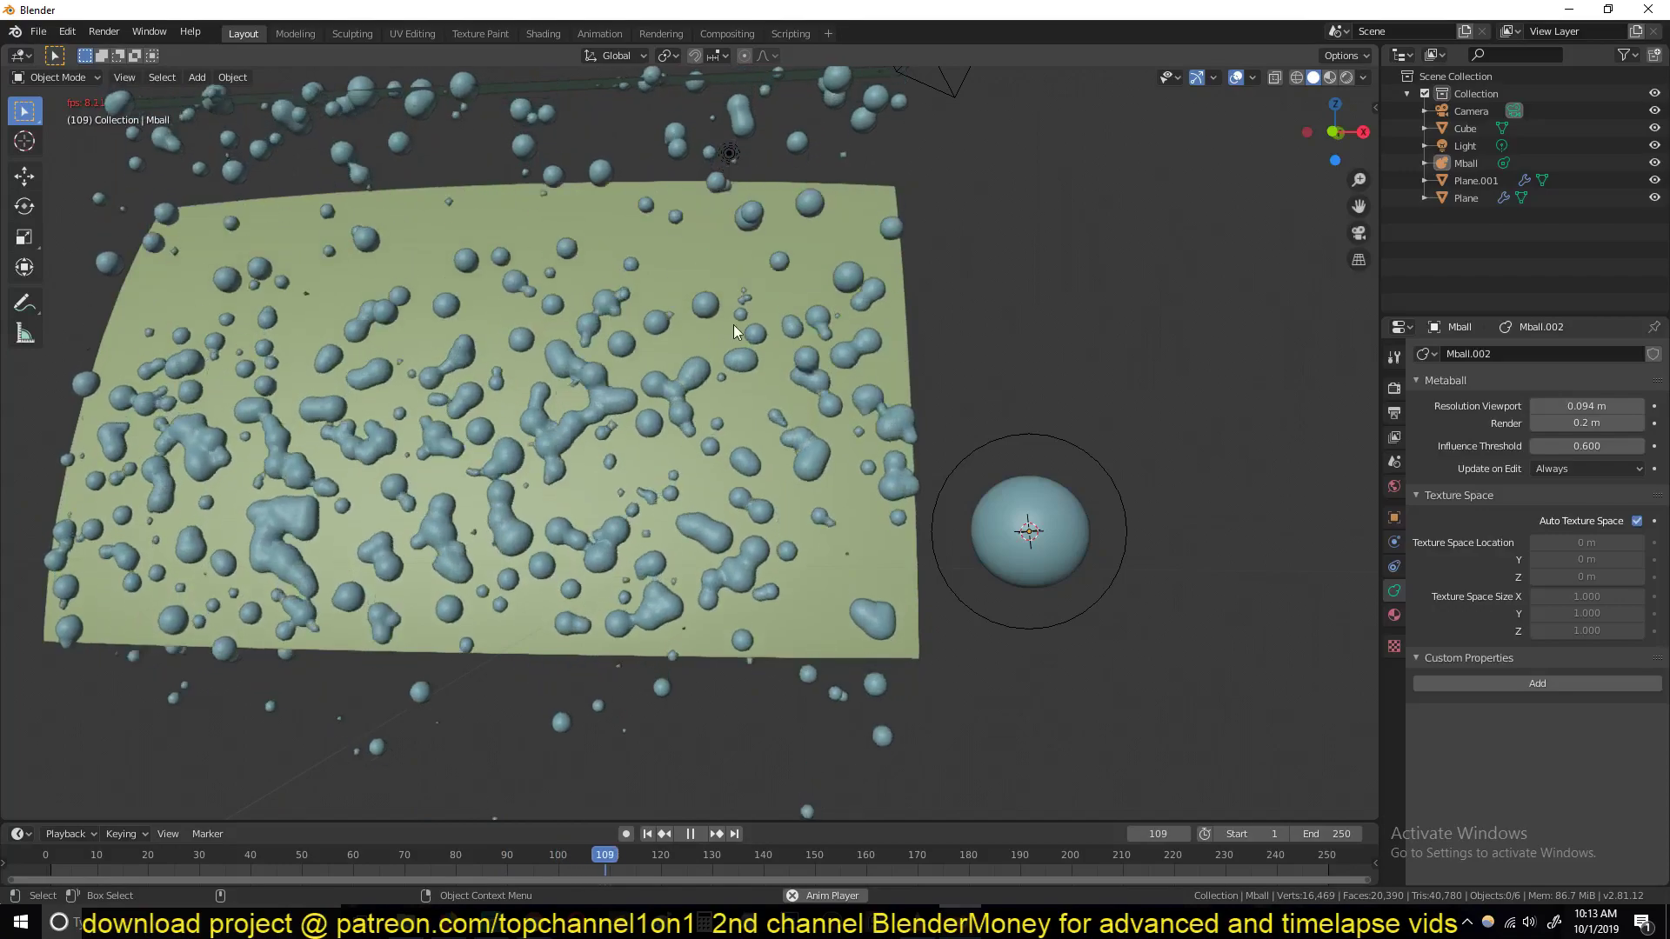
Step: Pause the playback, scale the source metaball down to shrink all the droplets, and resume the animation
{"action": "key", "text": "space"}
{"action": "left_click", "coordinate": [1019, 541]}
{"action": "key", "text": "s"}
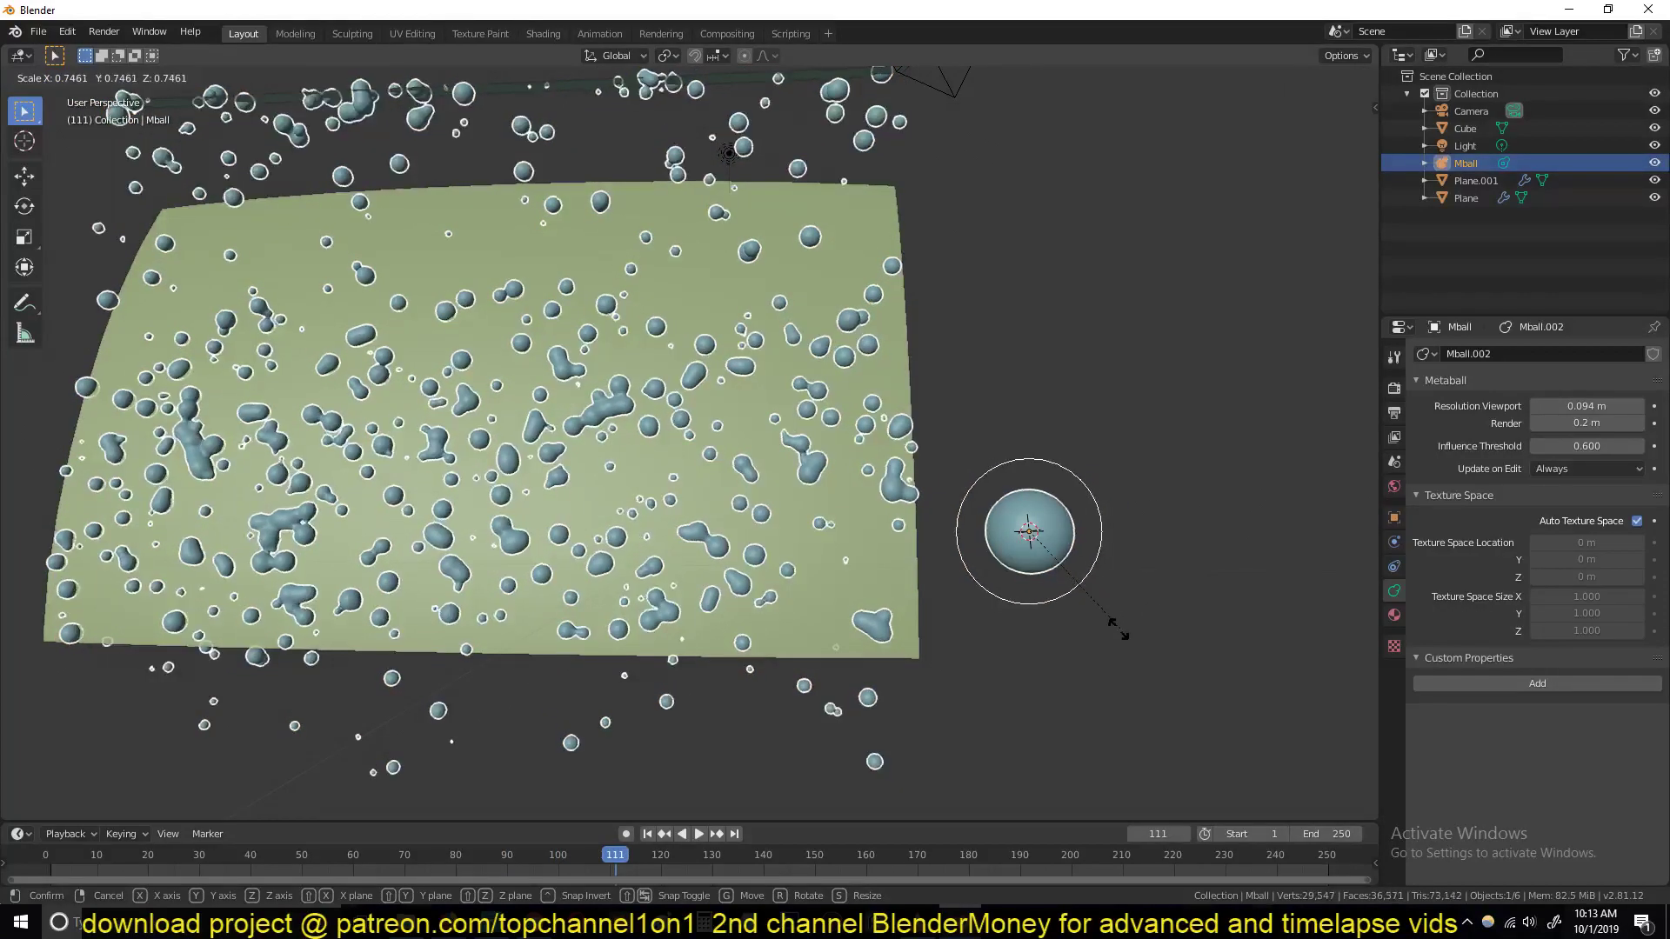
{"action": "left_click", "coordinate": [1076, 606]}
{"action": "key", "text": "space"}
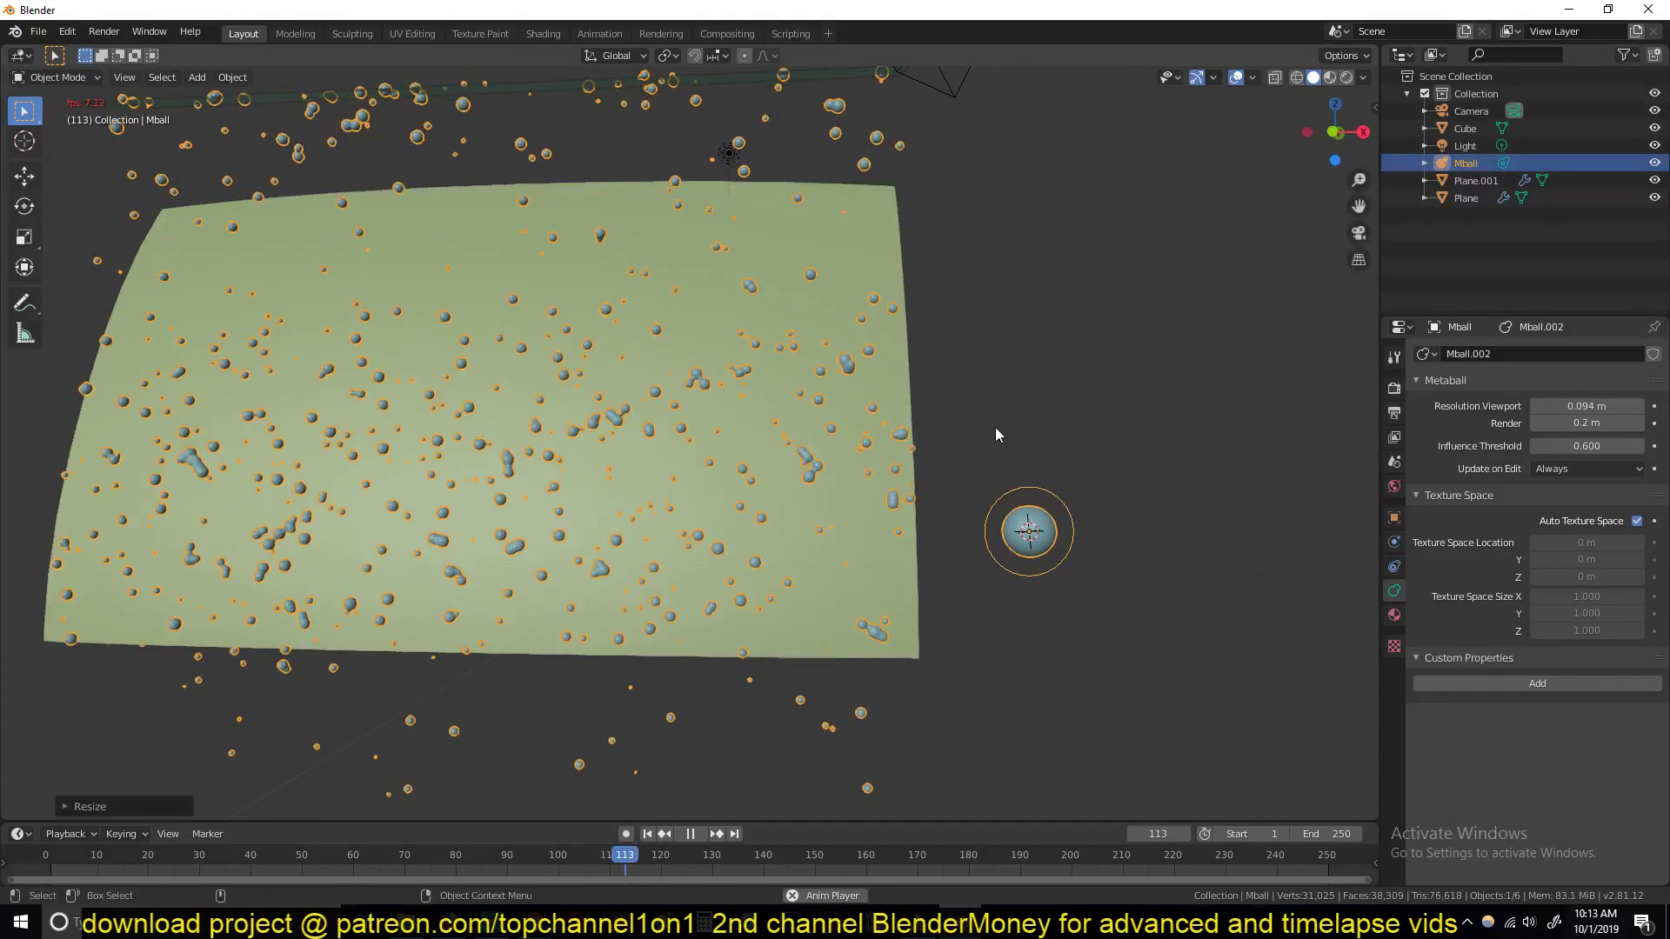
Step: Set the metaball's viewport resolution to 0.227 m with playback paused, then replay and inspect the droplets on the curved plane
{"action": "left_click", "coordinate": [995, 427]}
{"action": "key", "text": "space"}
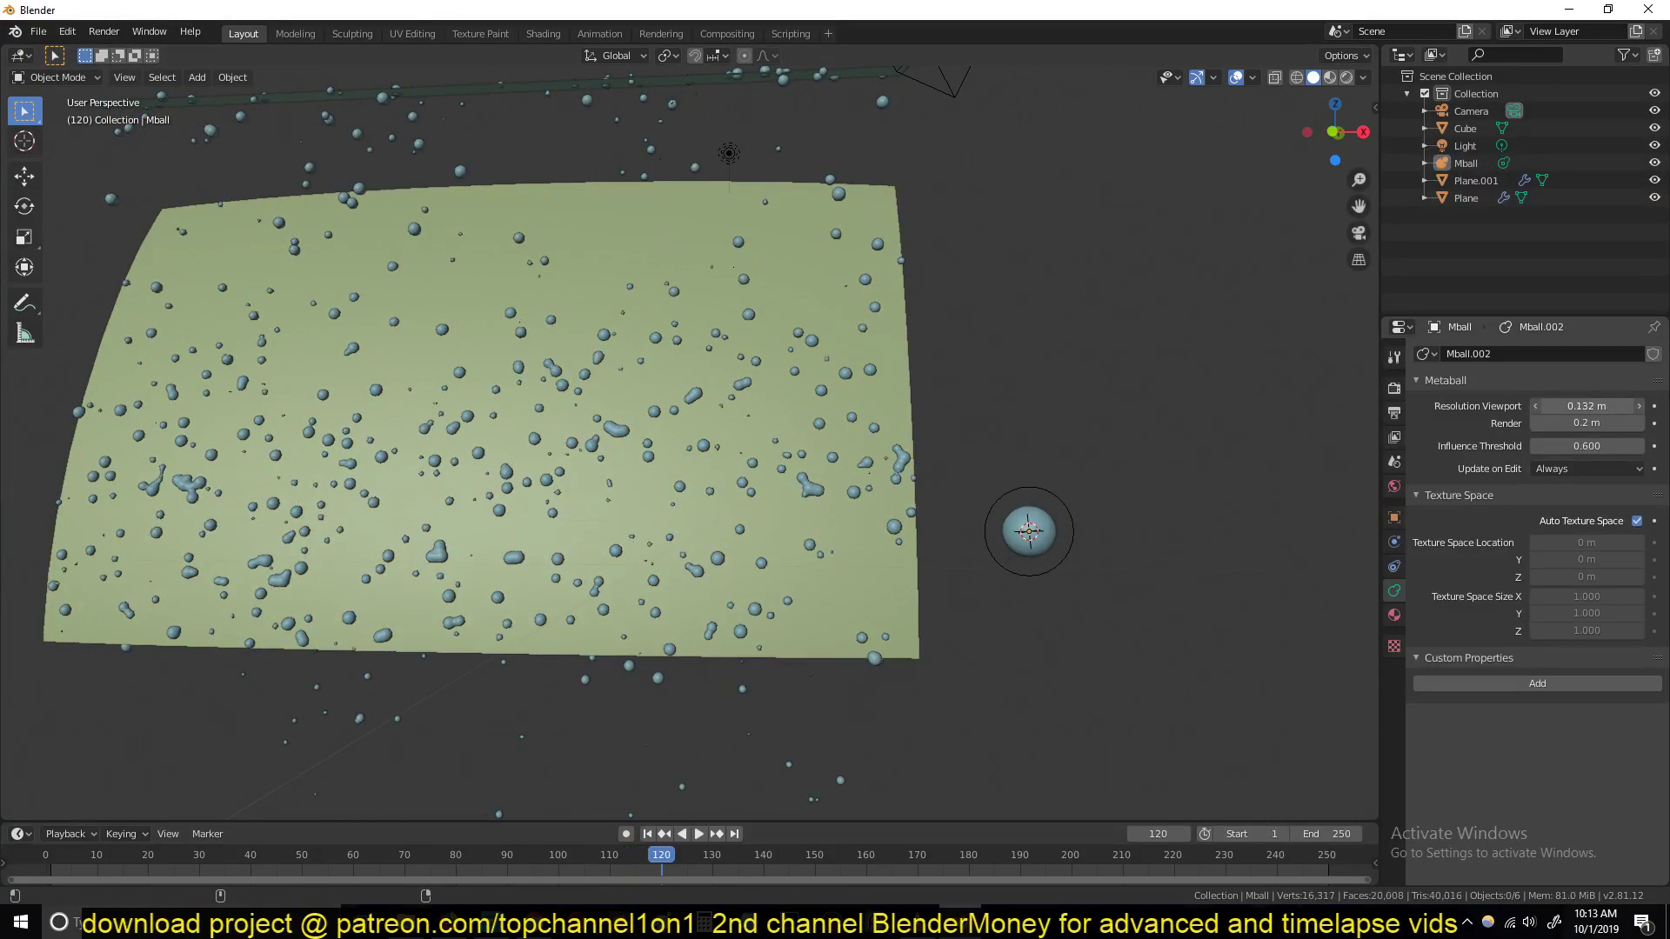
{"action": "key", "text": "space"}
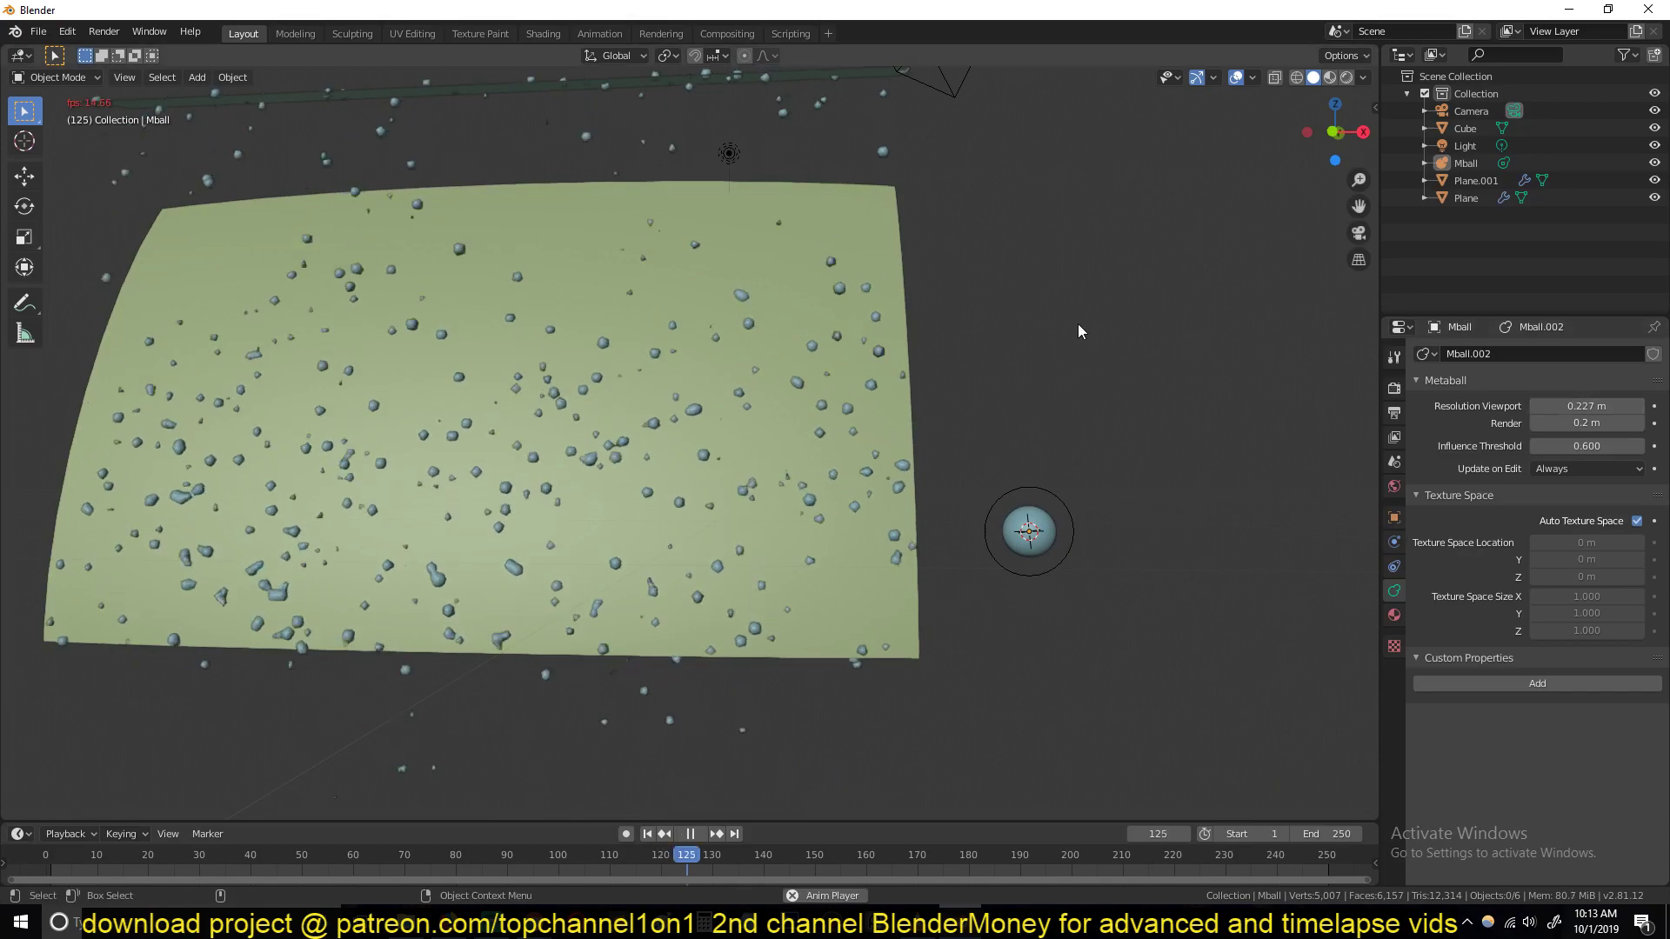
{"action": "middle_click_drag", "start_coordinate": [1073, 323], "coordinate": [984, 404]}
{"action": "scroll", "coordinate": [962, 410], "scroll_direction": "up", "scroll_amount": 5}
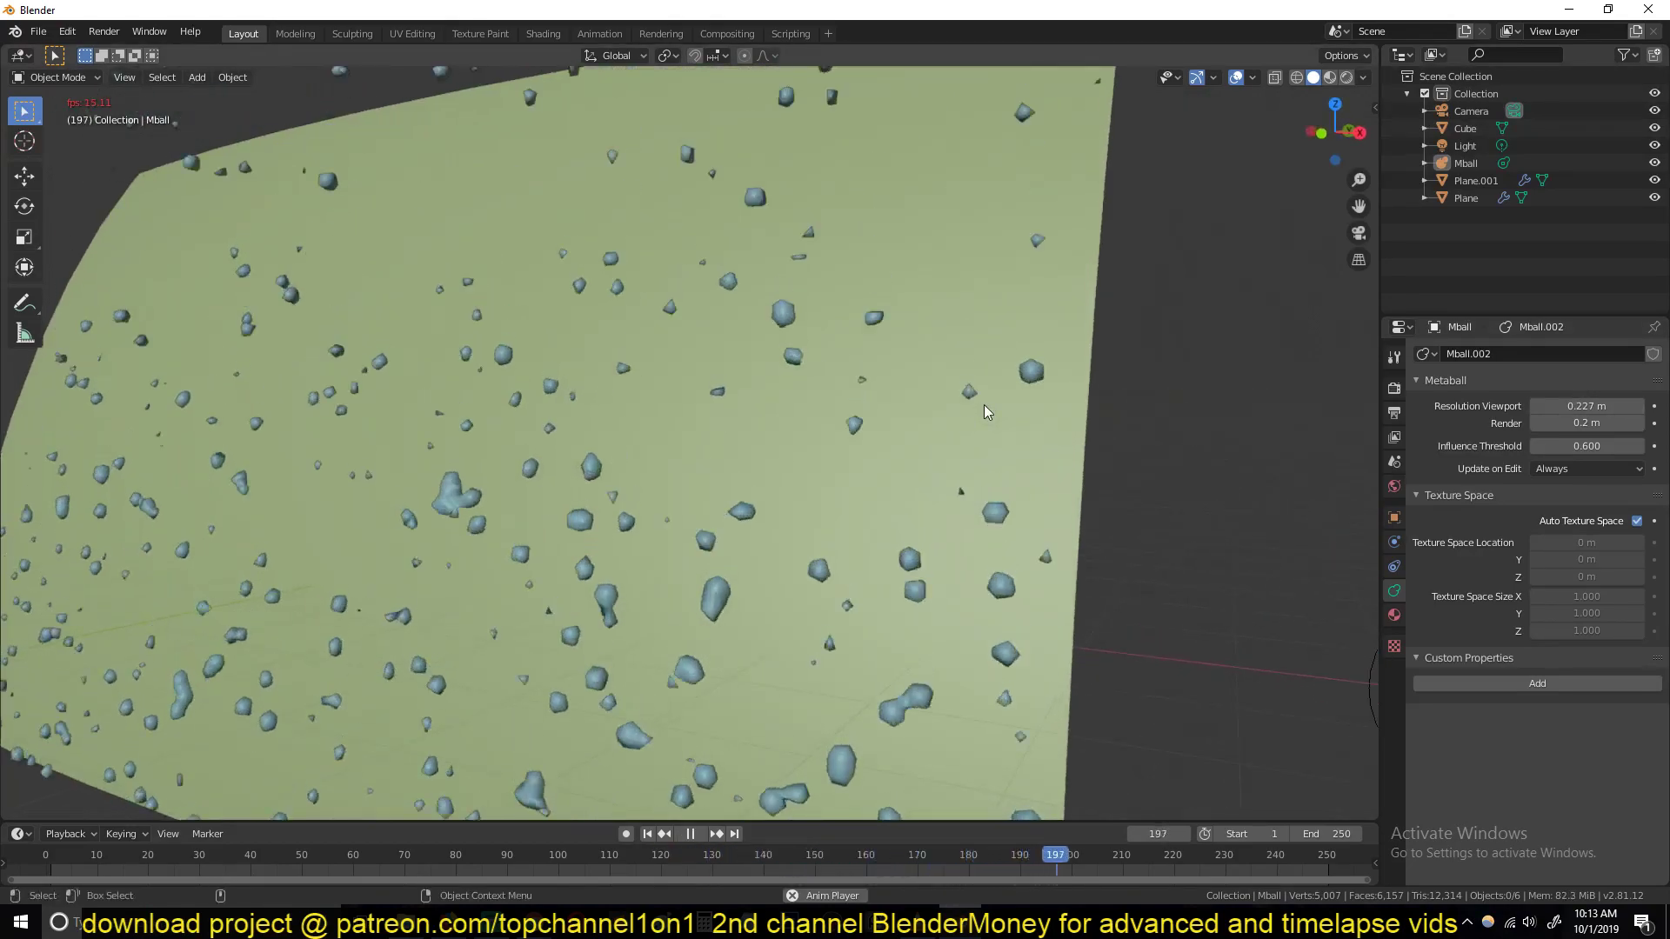
{"action": "scroll", "coordinate": [984, 404], "scroll_direction": "down", "scroll_amount": 4}
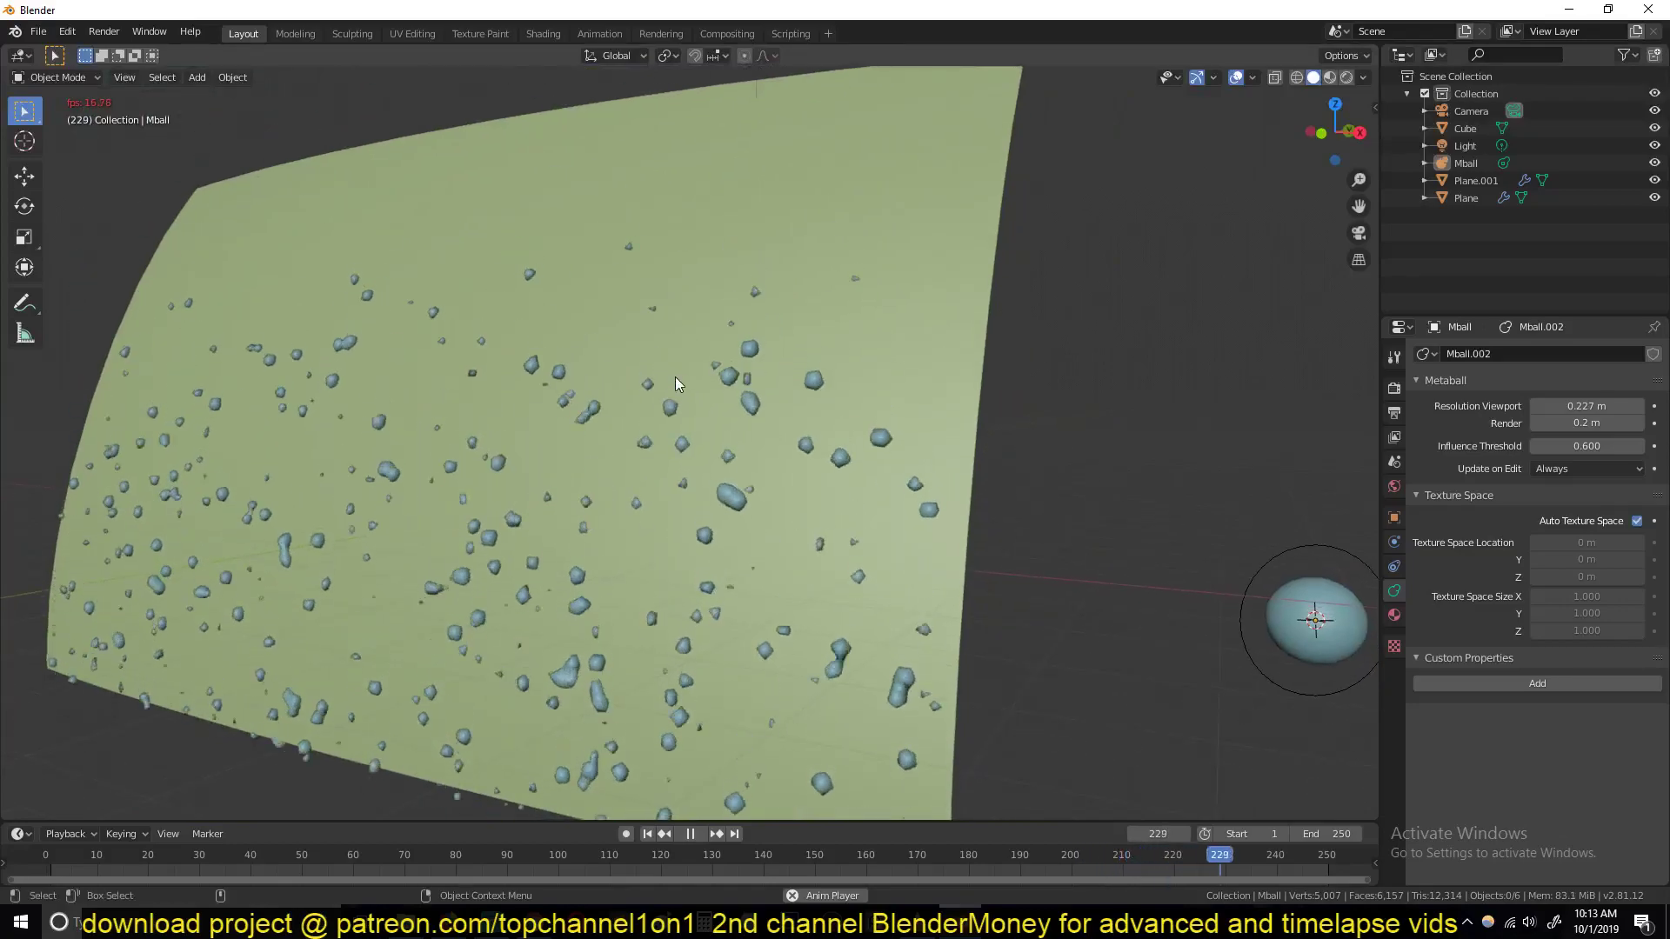
{"action": "scroll", "coordinate": [675, 377], "scroll_direction": "down", "scroll_amount": 4}
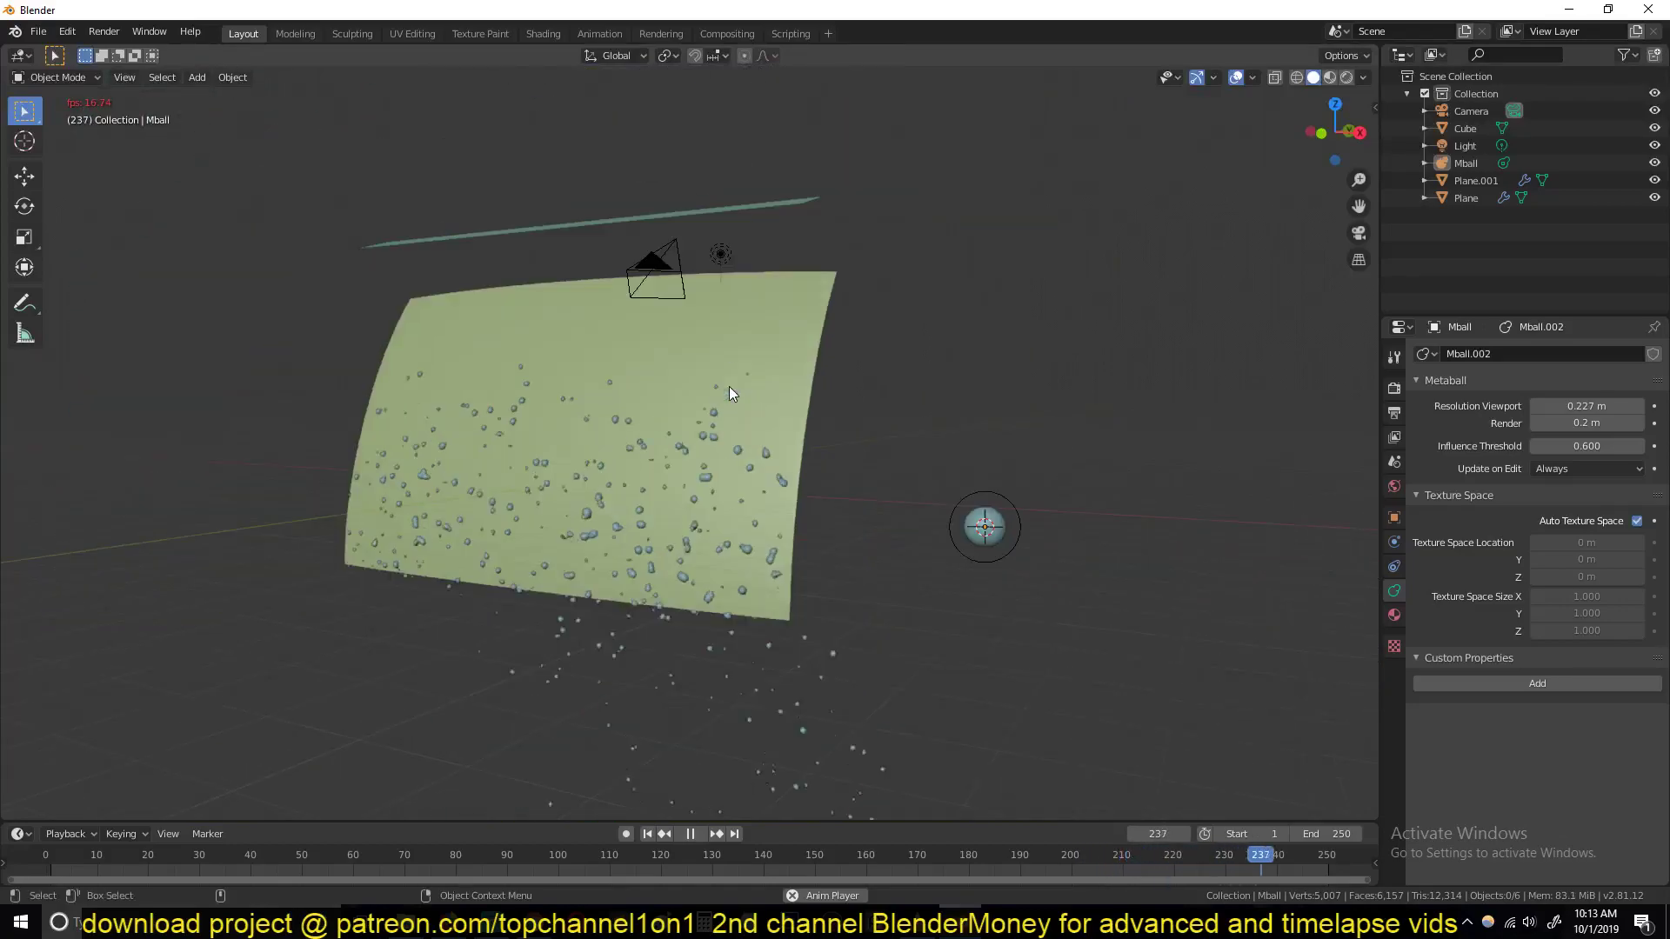
Step: Set the strip emitter's particle emission to end at frame 250 and replay the animation from frame 0
{"action": "left_click", "coordinate": [736, 236]}
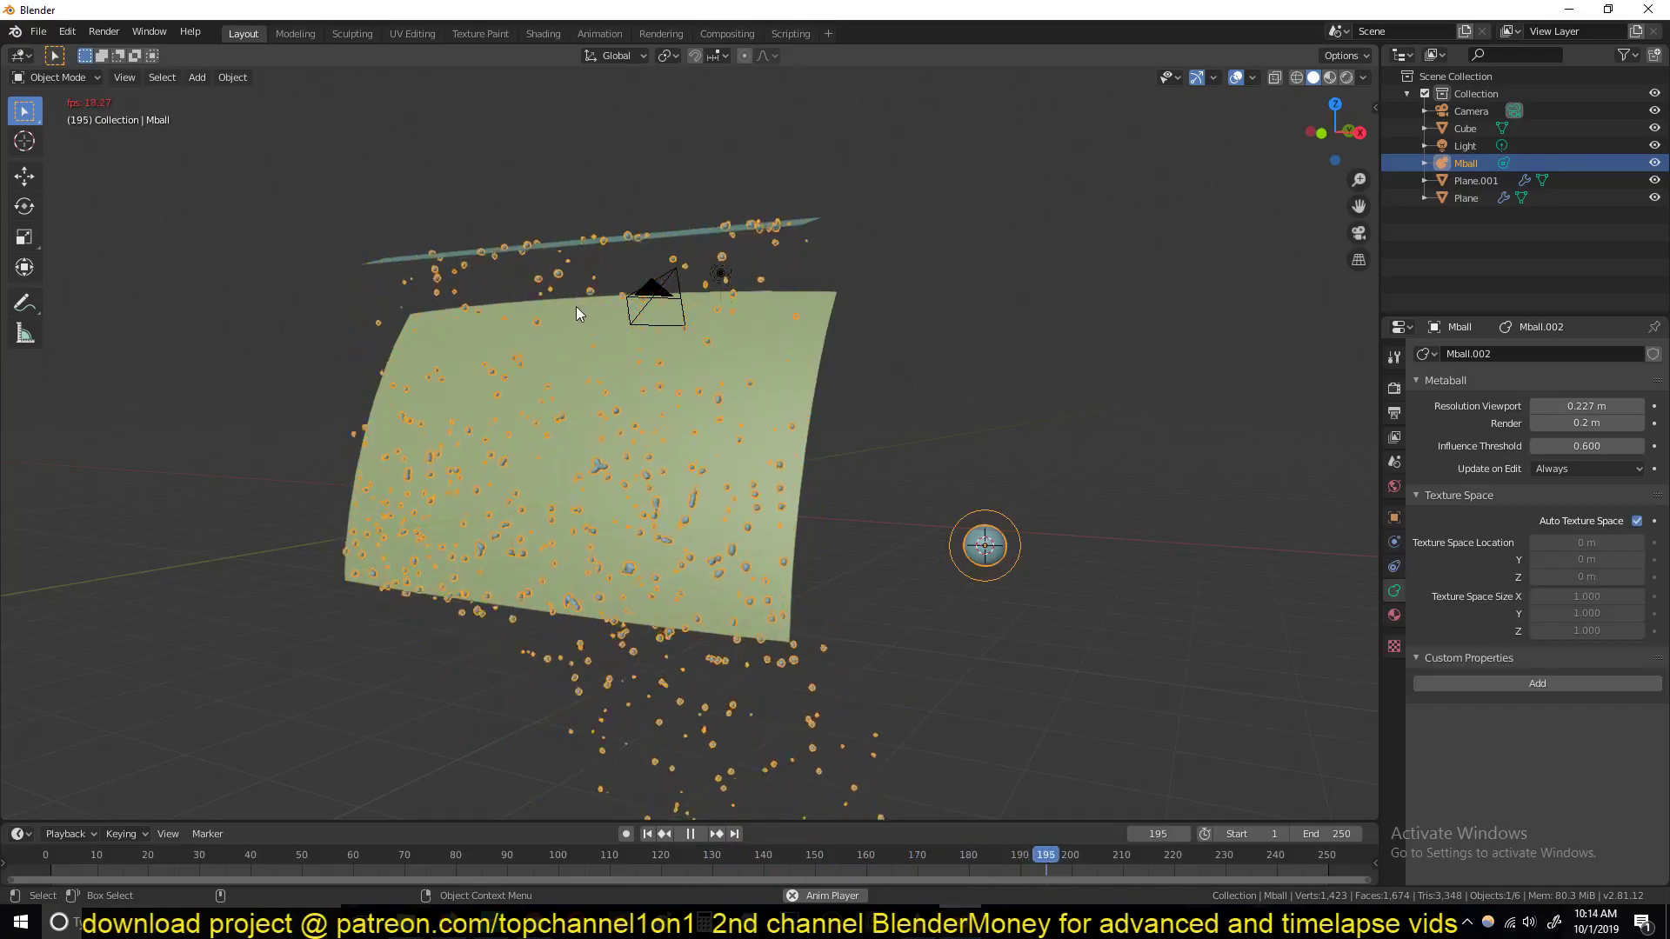
{"action": "middle_click_drag", "start_coordinate": [561, 280], "coordinate": [526, 309]}
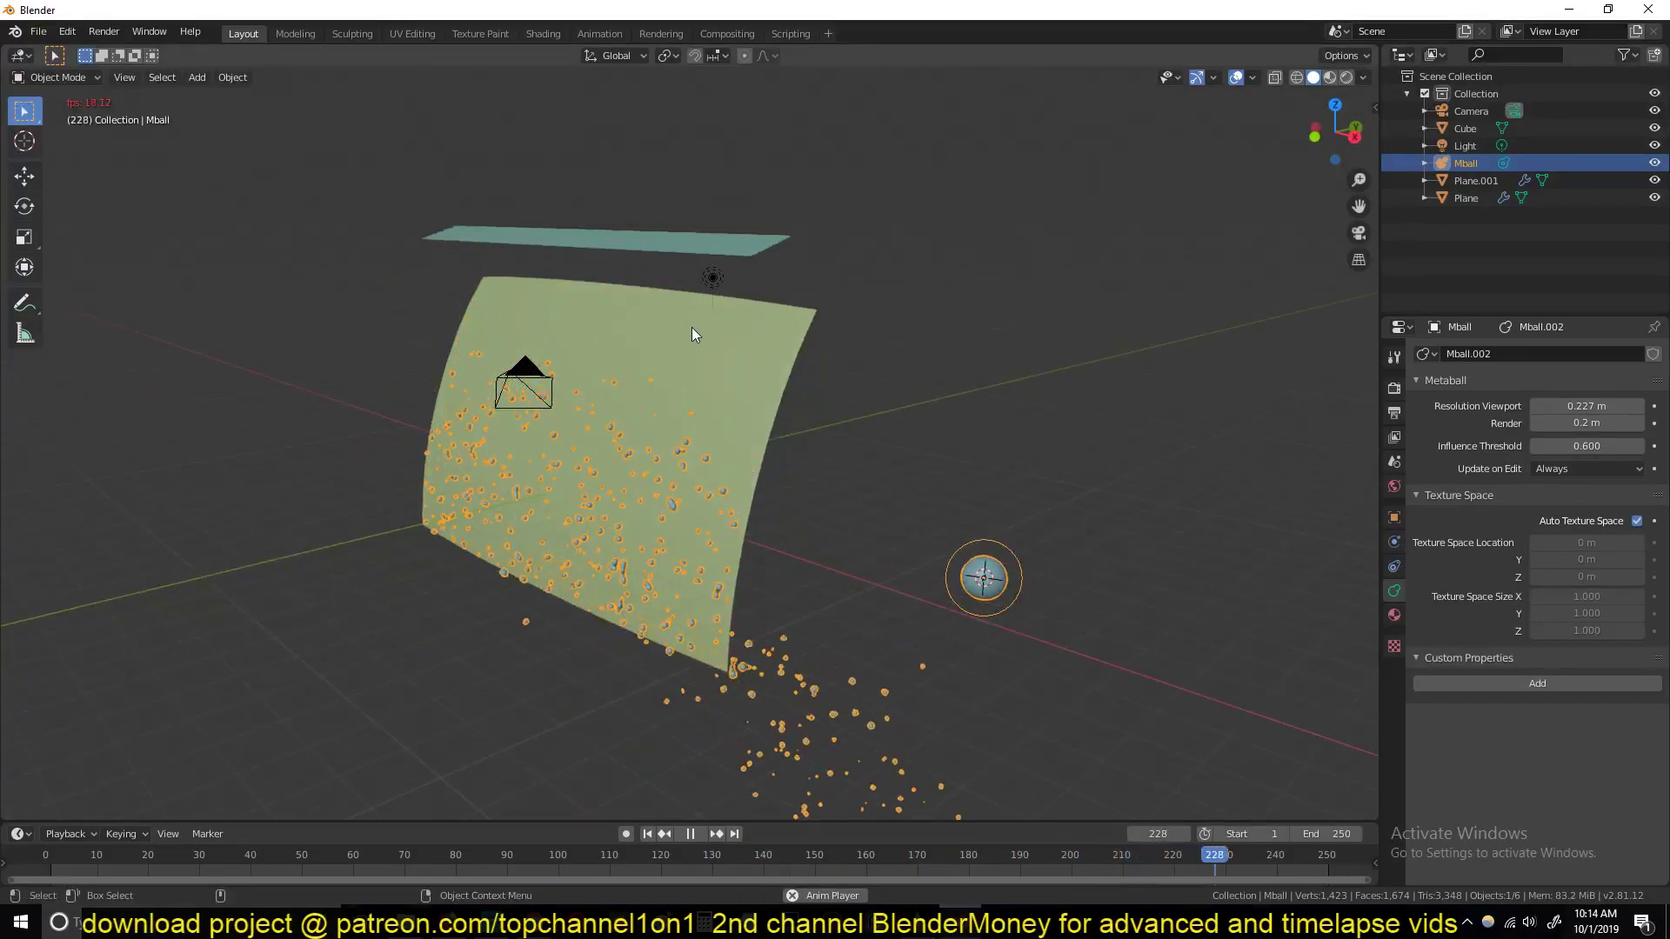
{"action": "key", "text": "space"}
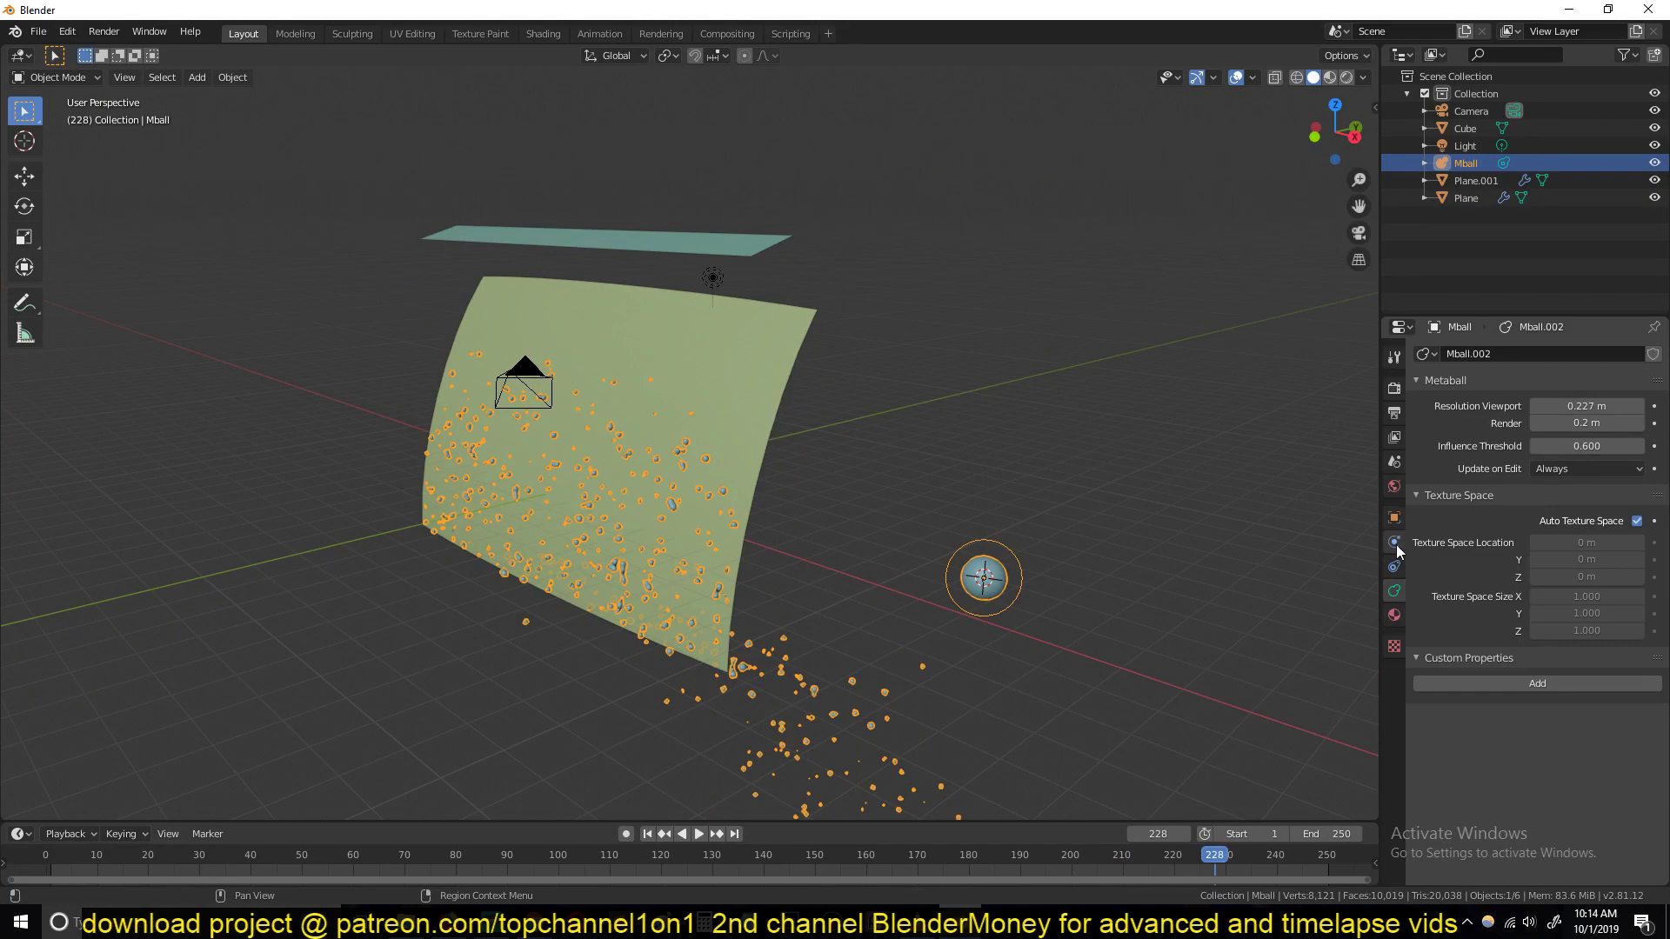
{"action": "left_click", "coordinate": [565, 246]}
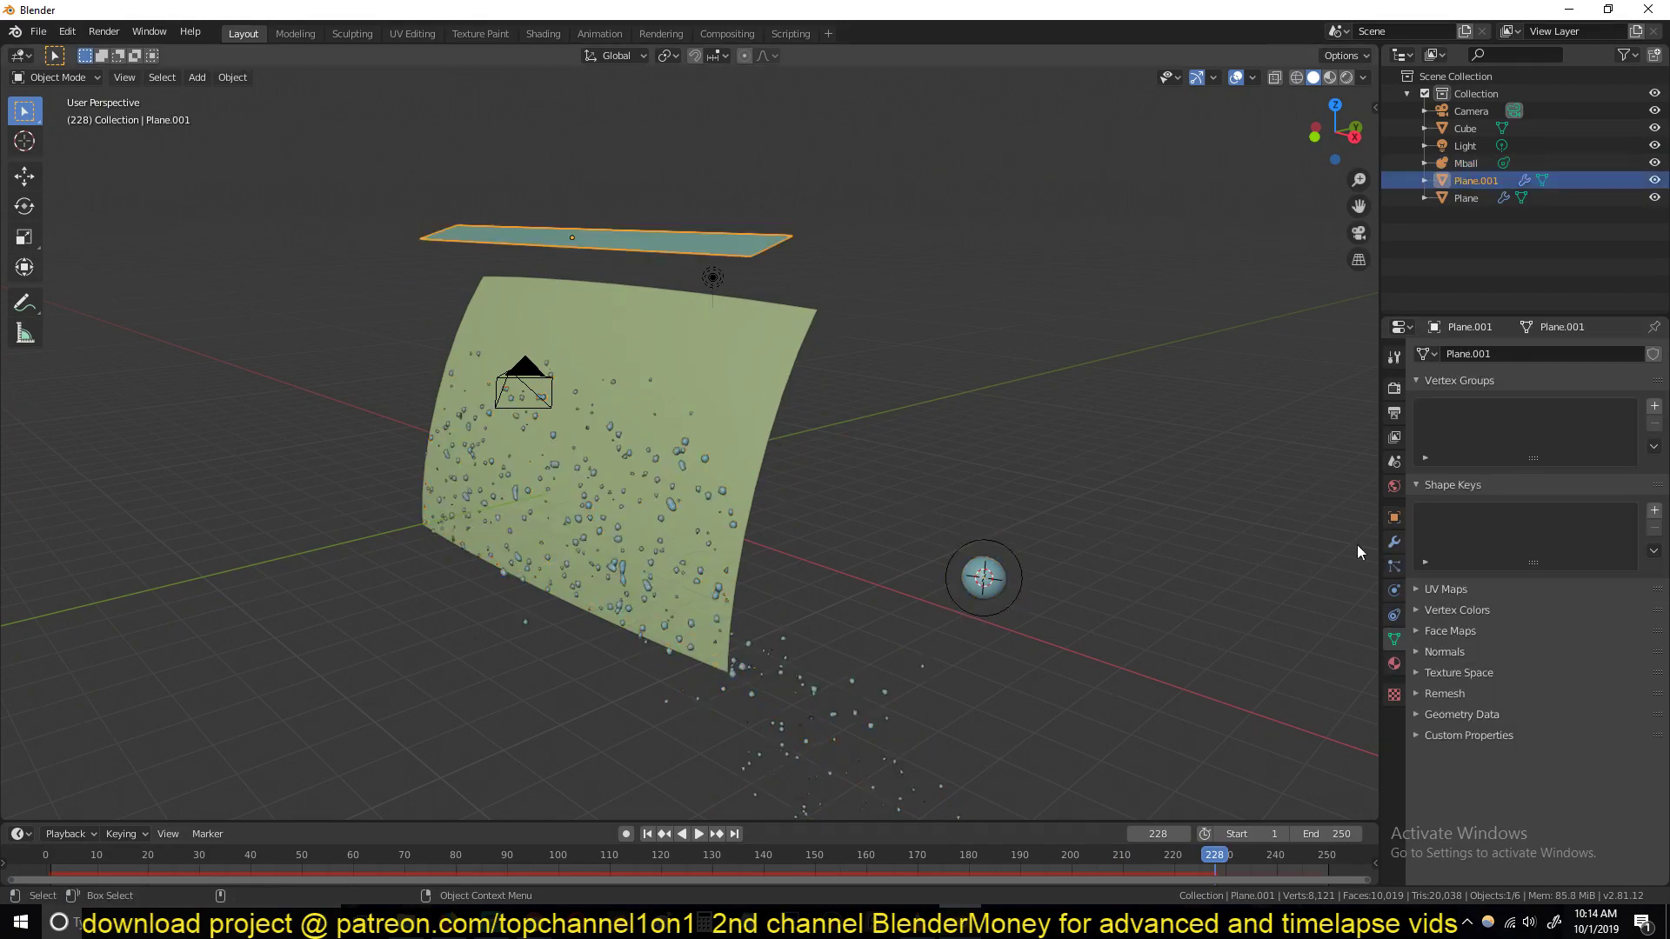
{"action": "left_click", "coordinate": [1390, 565]}
{"action": "scroll", "coordinate": [1536, 514], "scroll_direction": "up", "scroll_amount": 4}
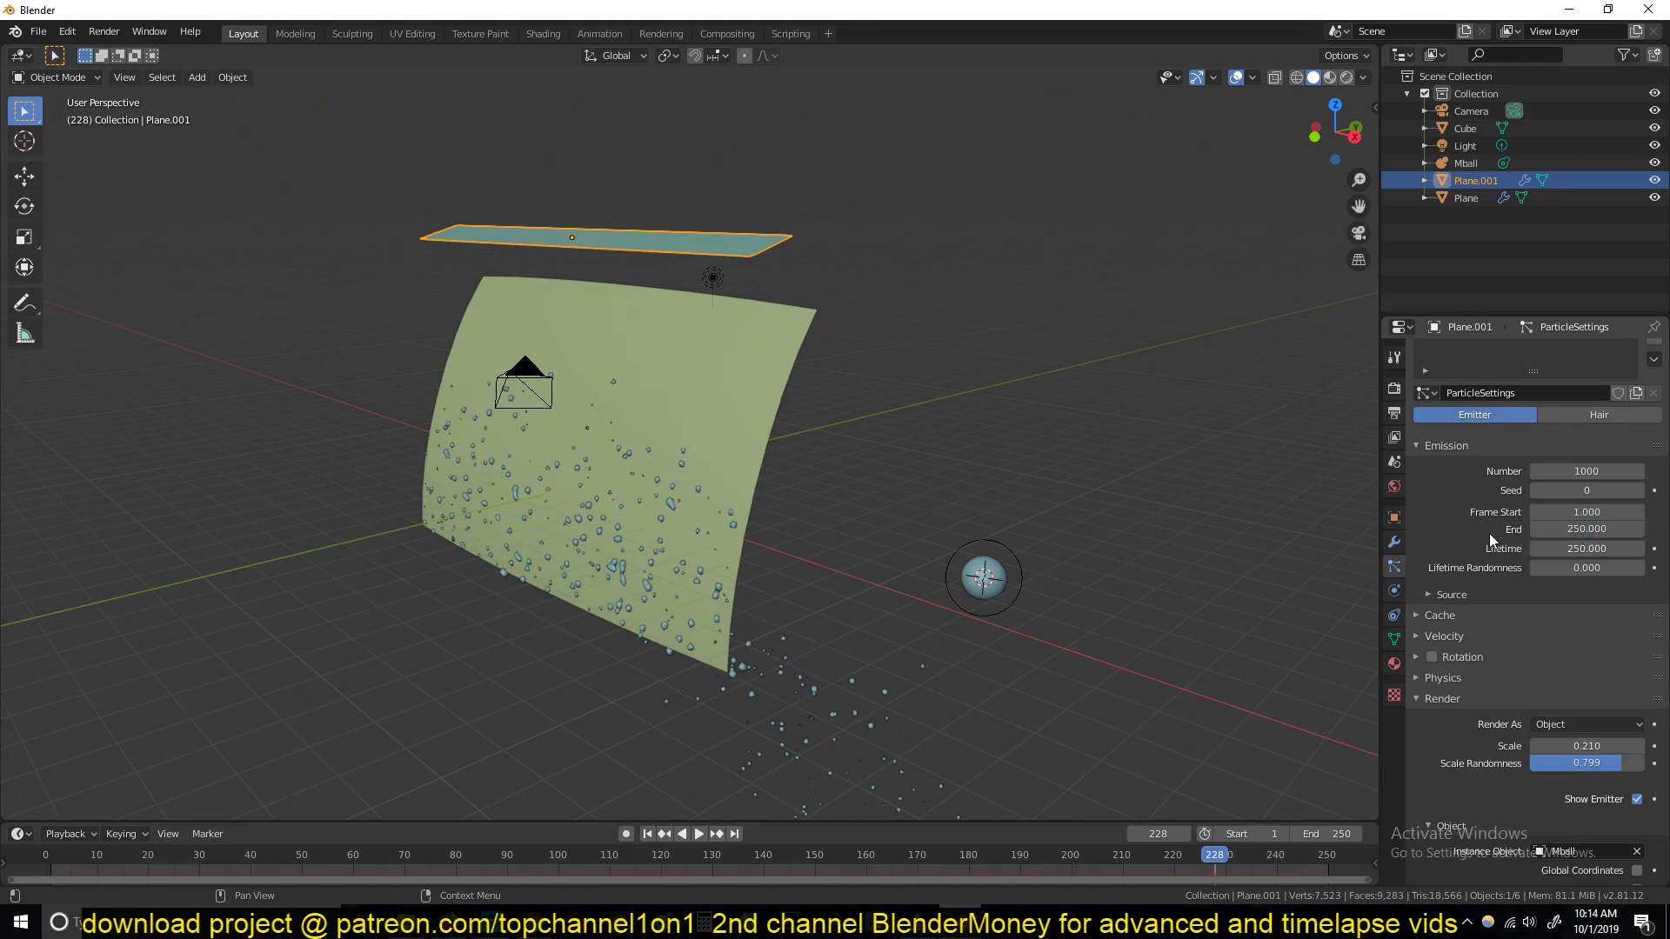
{"action": "left_click", "coordinate": [46, 855]}
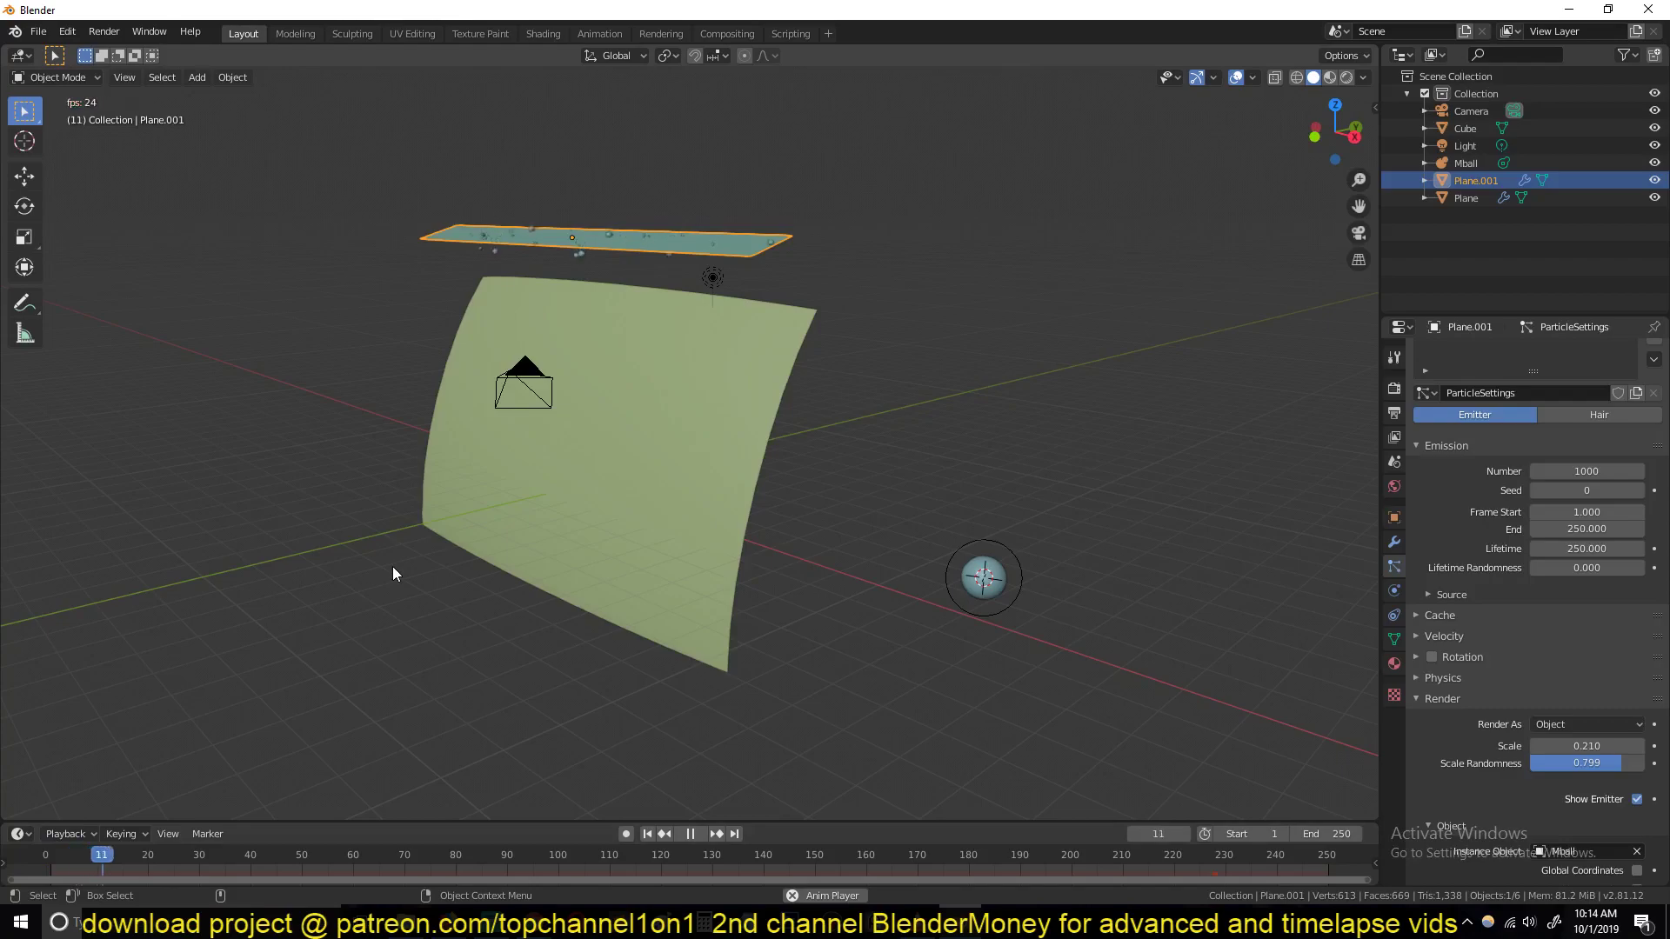
{"action": "key", "text": "space"}
Step: Move the strip emitter close to the curved plane's upper edge and replay the animation from frame 0 to test it
{"action": "middle_click_drag", "start_coordinate": [451, 566], "coordinate": [505, 503]}
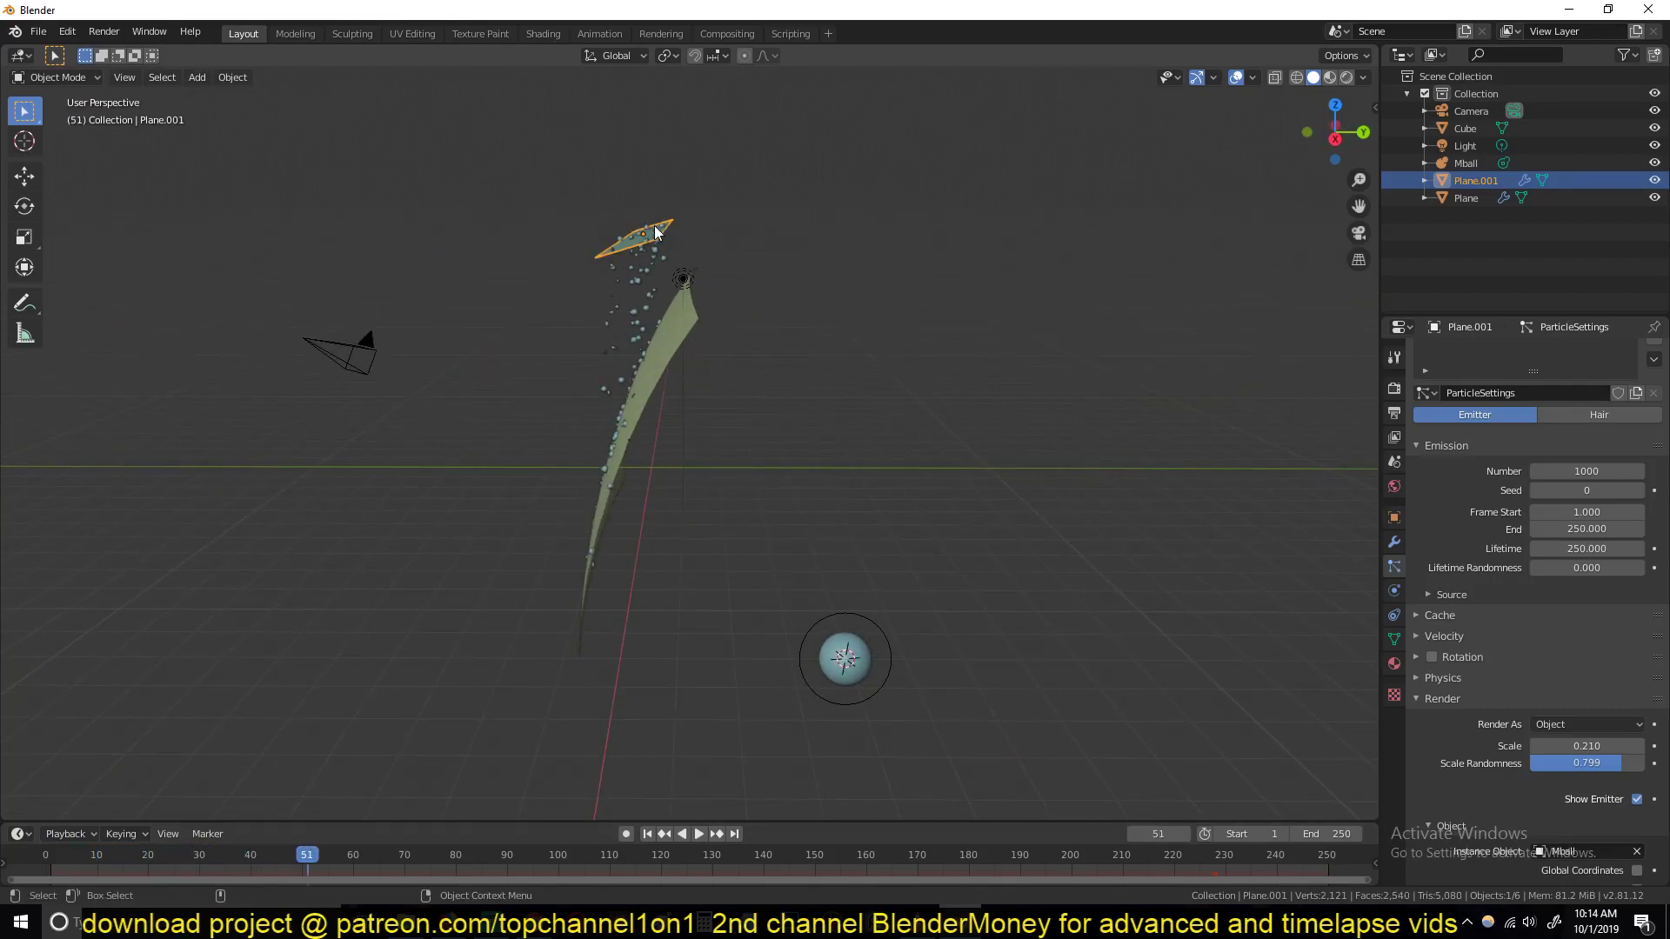
{"action": "key", "text": "g"}
{"action": "left_click", "coordinate": [690, 292]}
{"action": "middle_click_drag", "start_coordinate": [689, 292], "coordinate": [788, 313]}
{"action": "left_click", "coordinate": [45, 874]}
{"action": "key", "text": "space"}
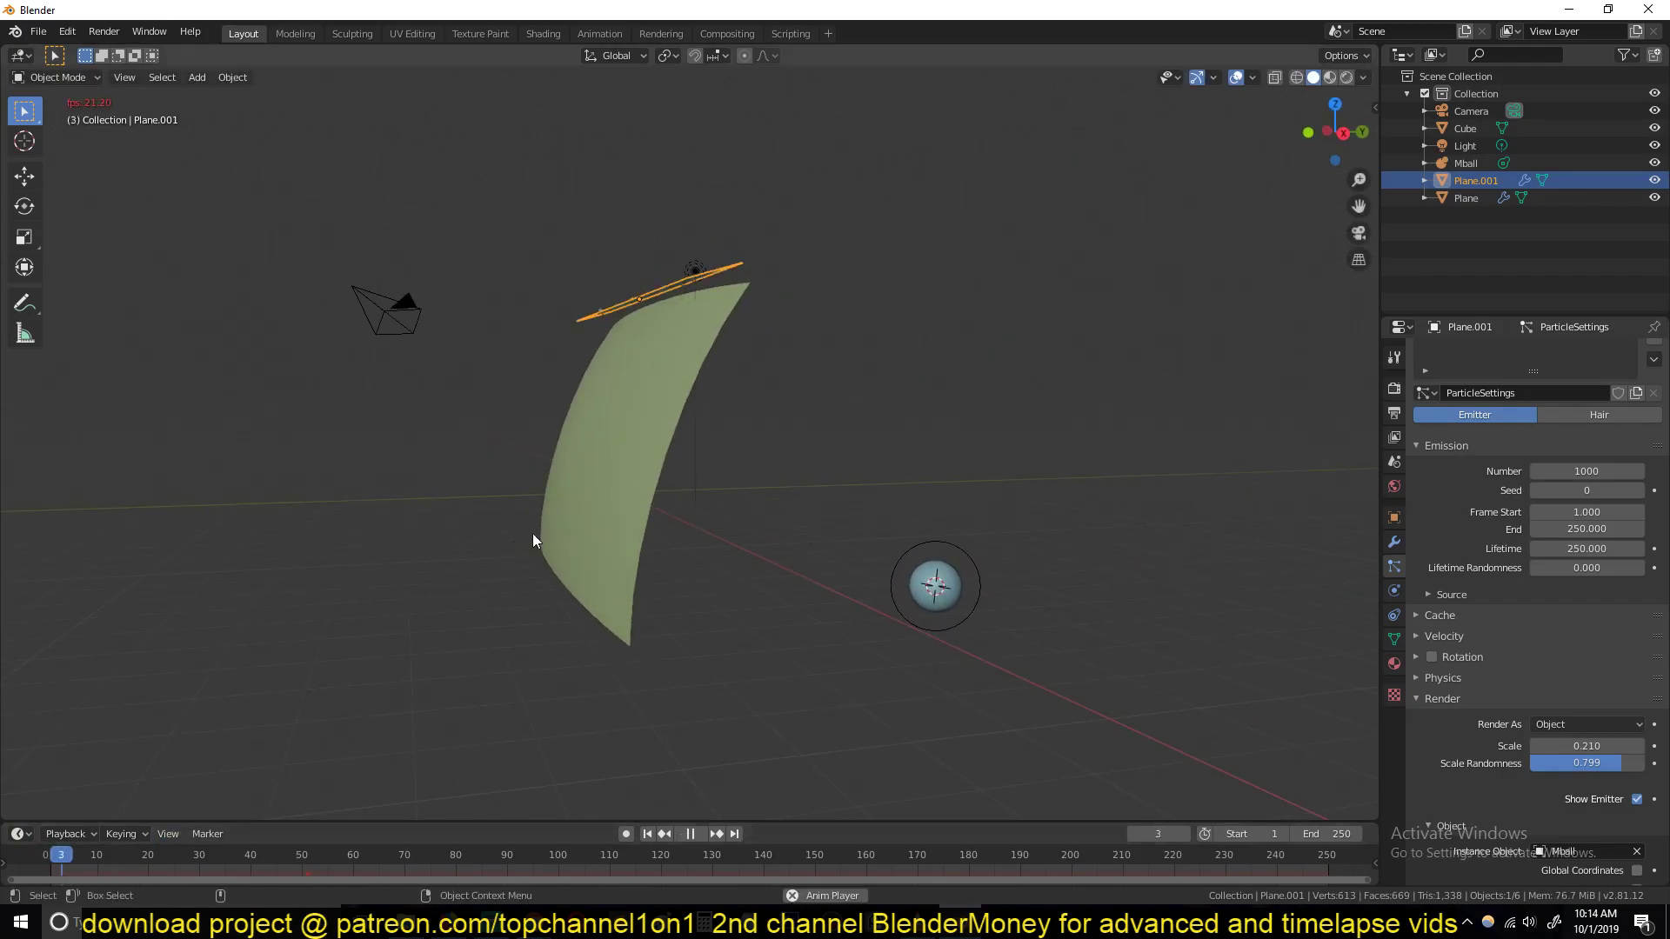
{"action": "scroll", "coordinate": [604, 496], "scroll_direction": "up", "scroll_amount": 3}
{"action": "scroll", "coordinate": [603, 495], "scroll_direction": "up", "scroll_amount": 2}
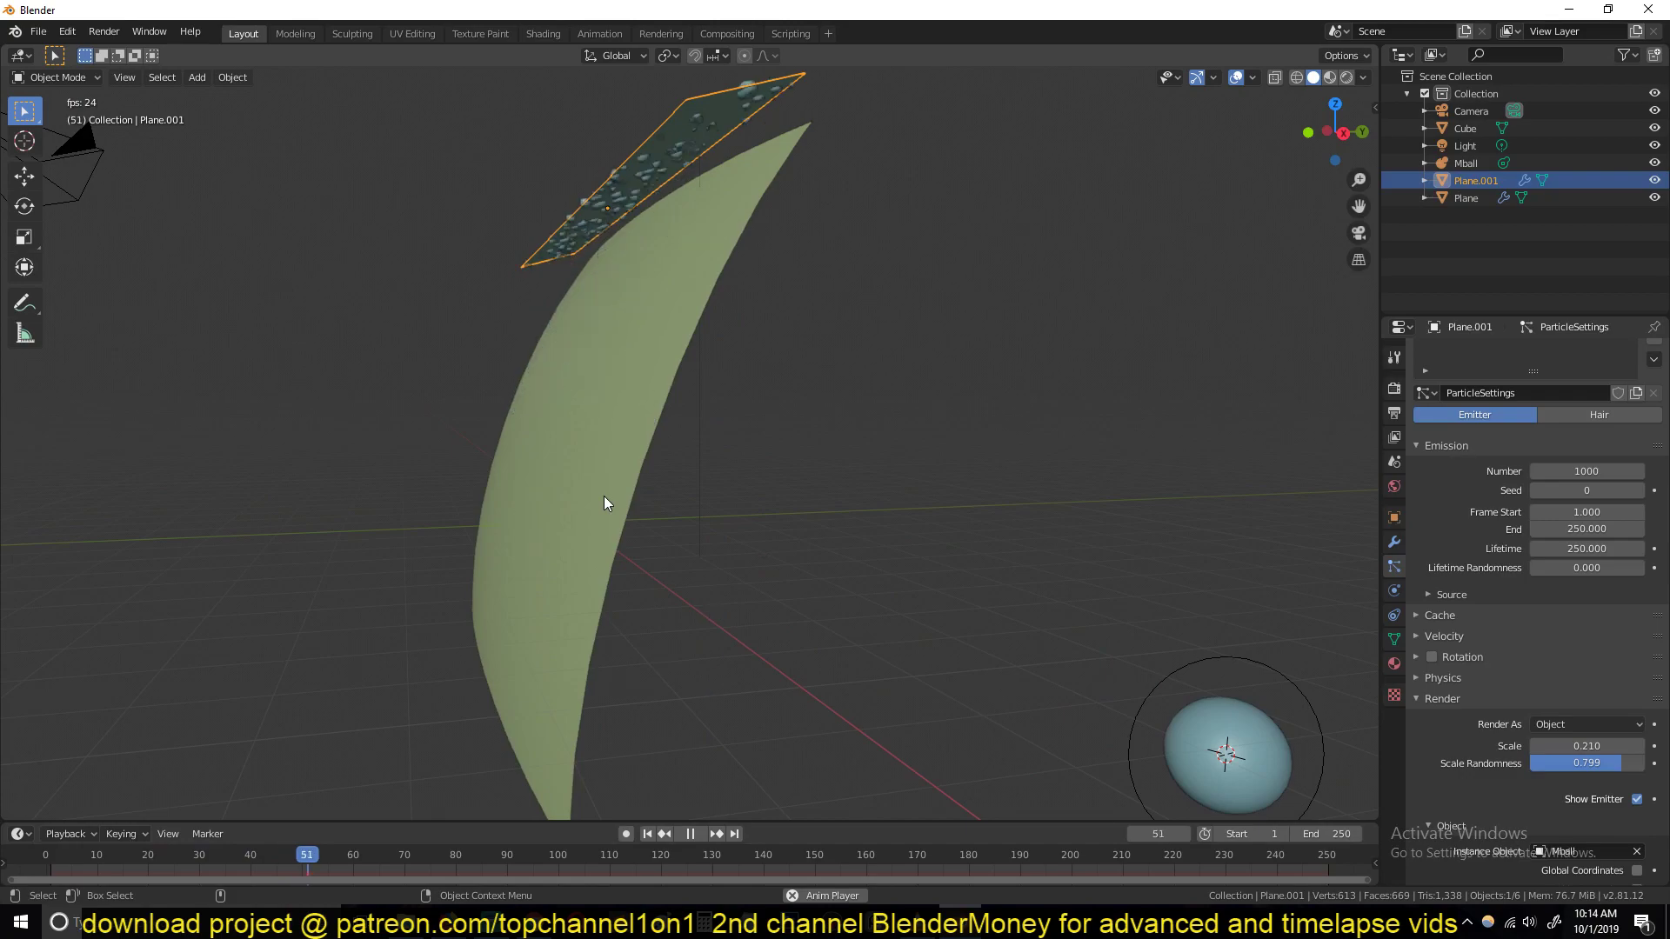
{"action": "key", "text": "Escape"}
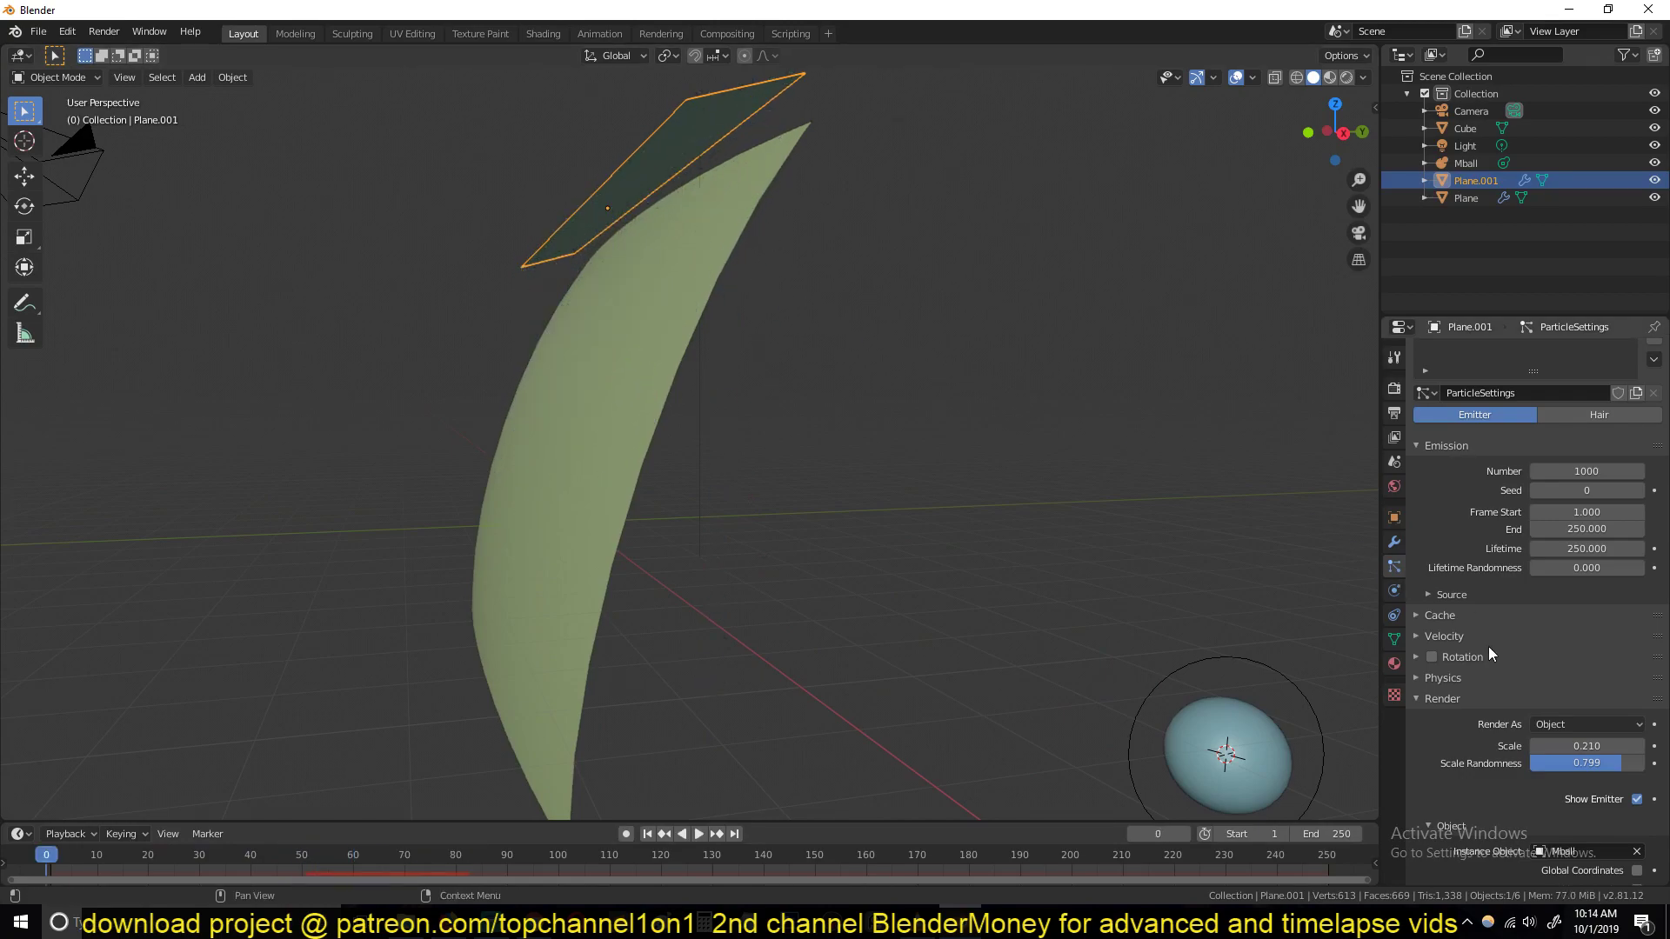
Step: Expand the emitter's particle velocity settings and enable the Face Orientation overlay to check which way the strip faces
{"action": "left_click", "coordinate": [1442, 636]}
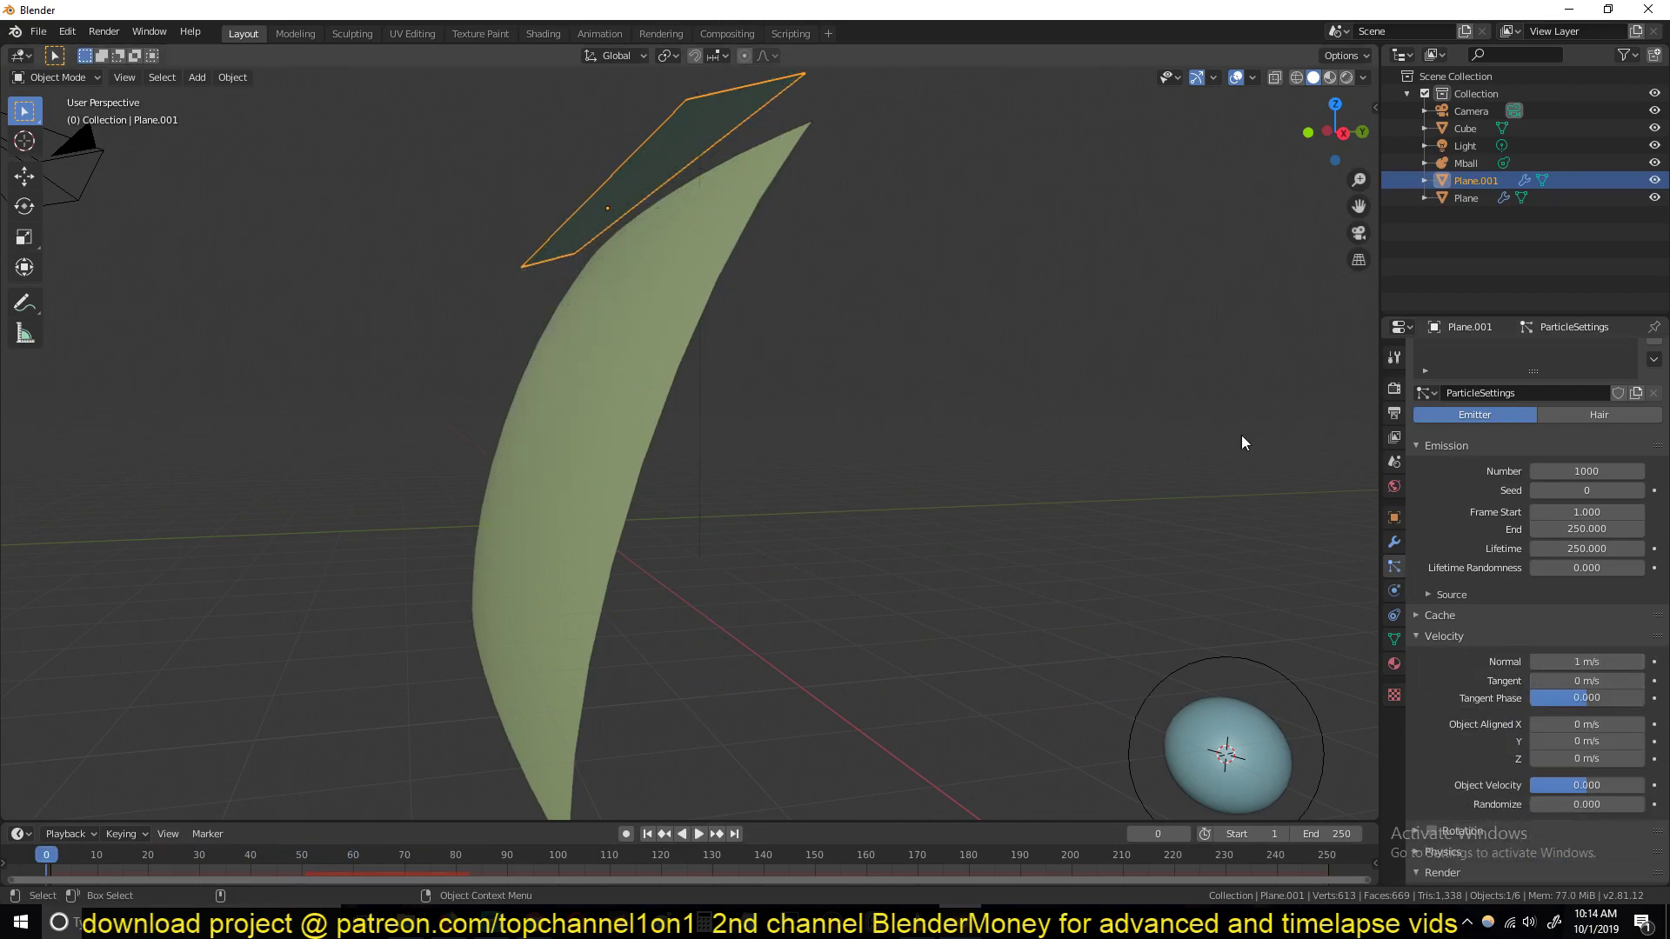
{"action": "middle_click_drag", "start_coordinate": [723, 289], "coordinate": [732, 452]}
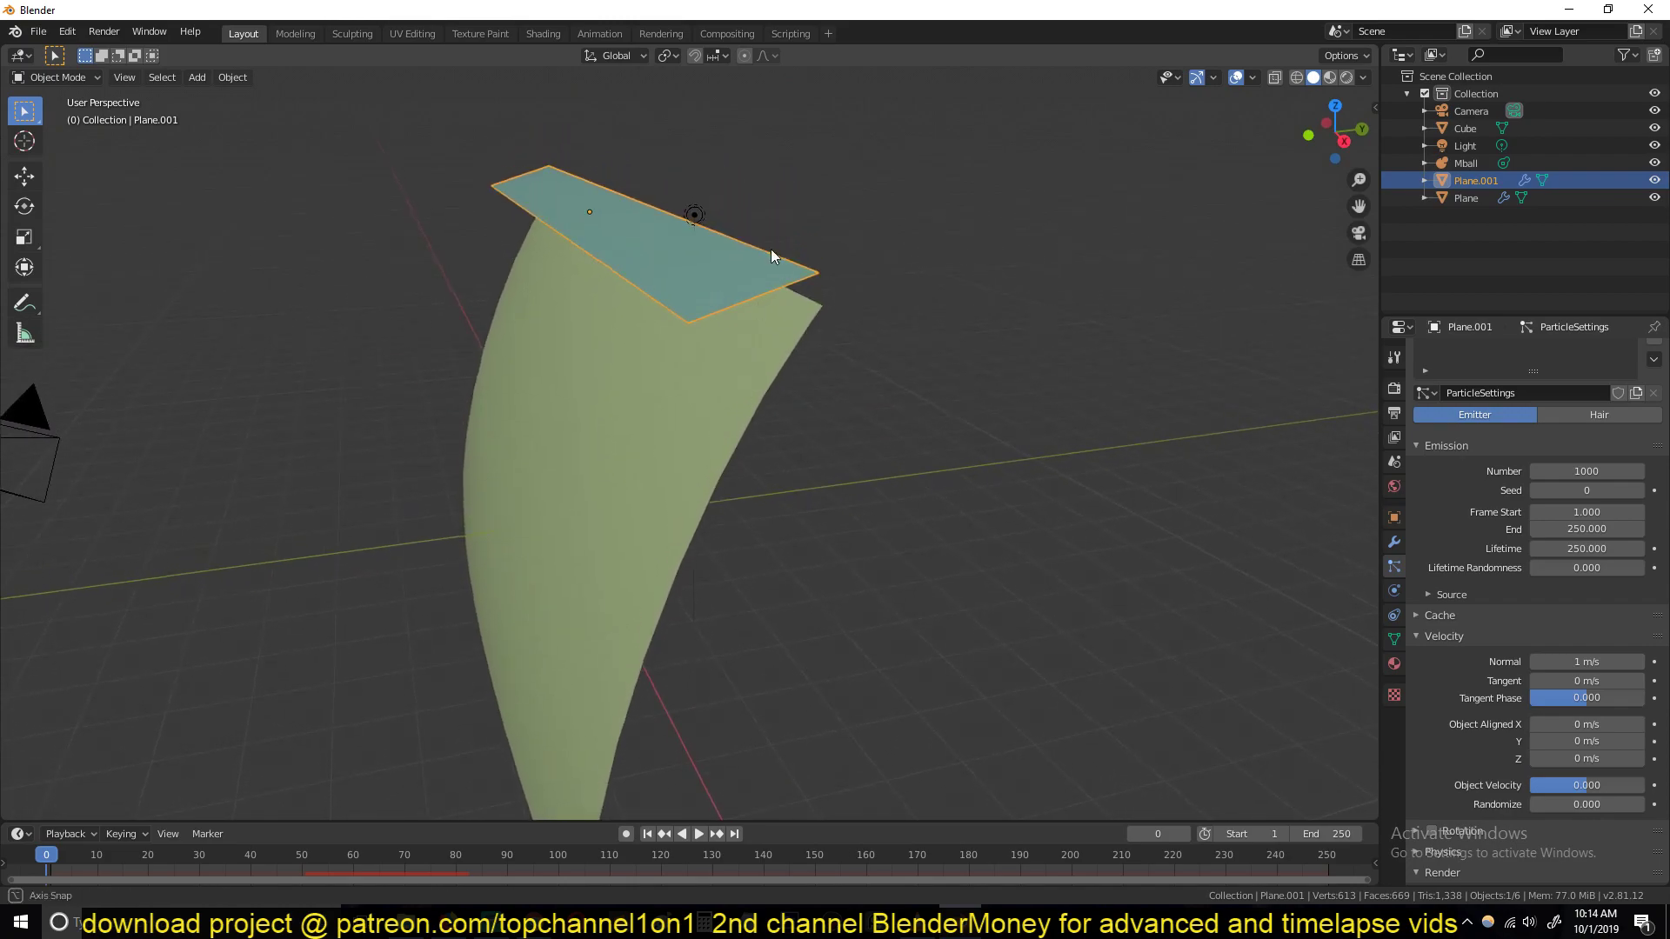
{"action": "middle_click_drag", "start_coordinate": [771, 248], "coordinate": [768, 217]}
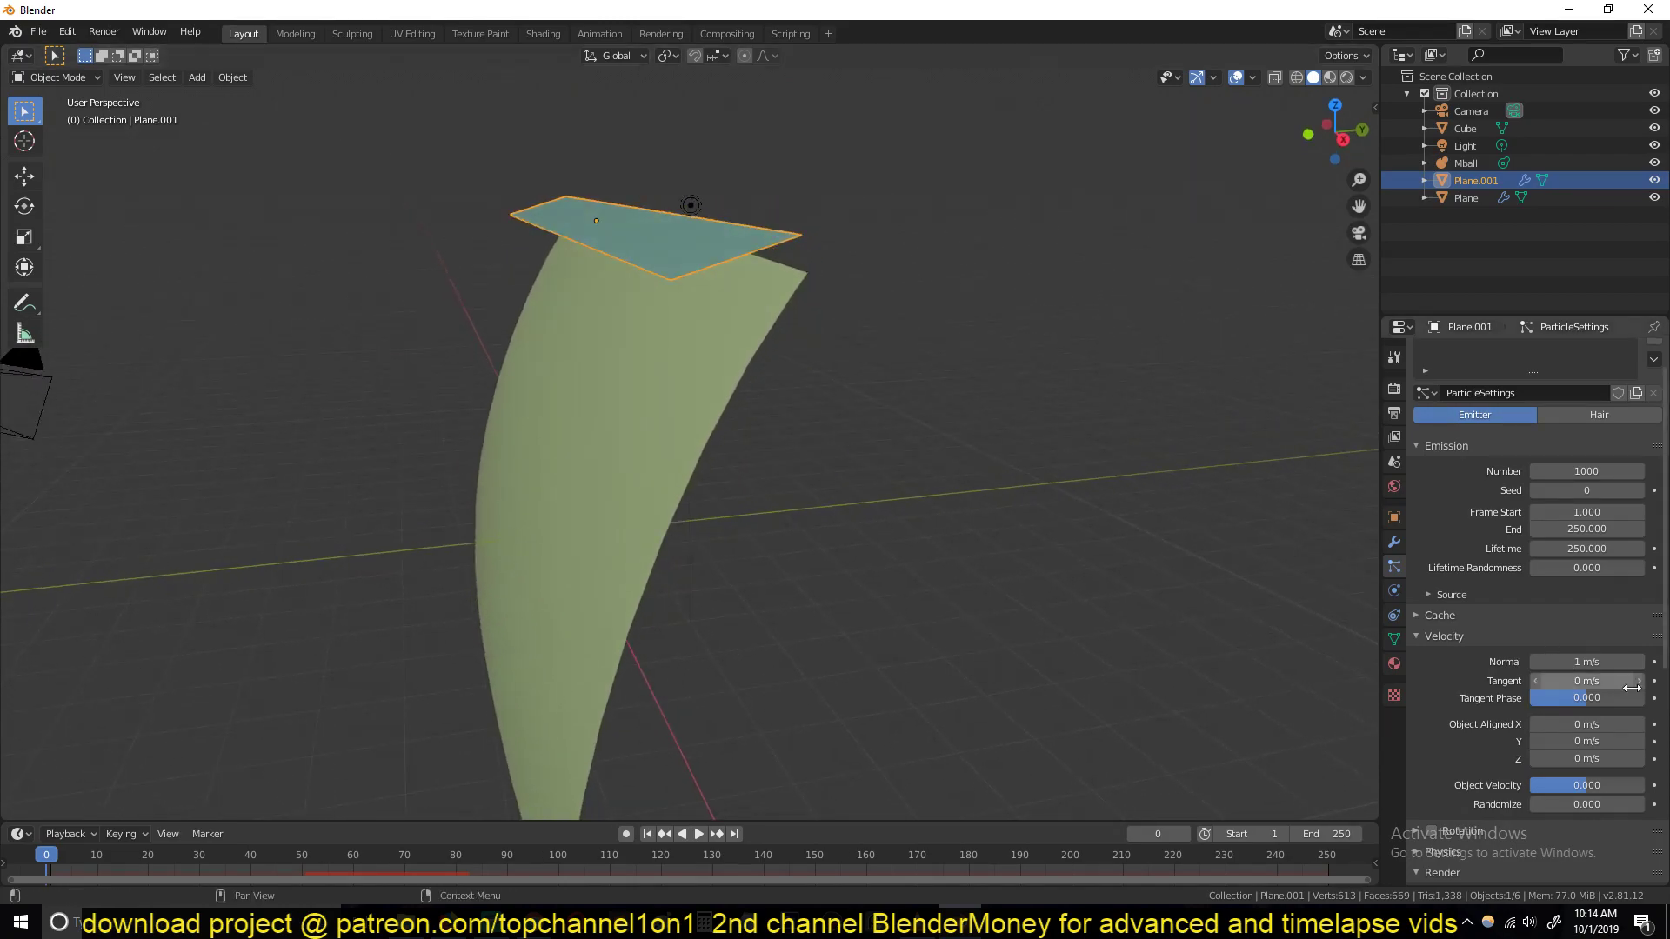
{"action": "left_click", "coordinate": [1253, 77]}
{"action": "left_click", "coordinate": [1156, 390]}
{"action": "middle_click_drag", "start_coordinate": [757, 257], "coordinate": [653, 194]}
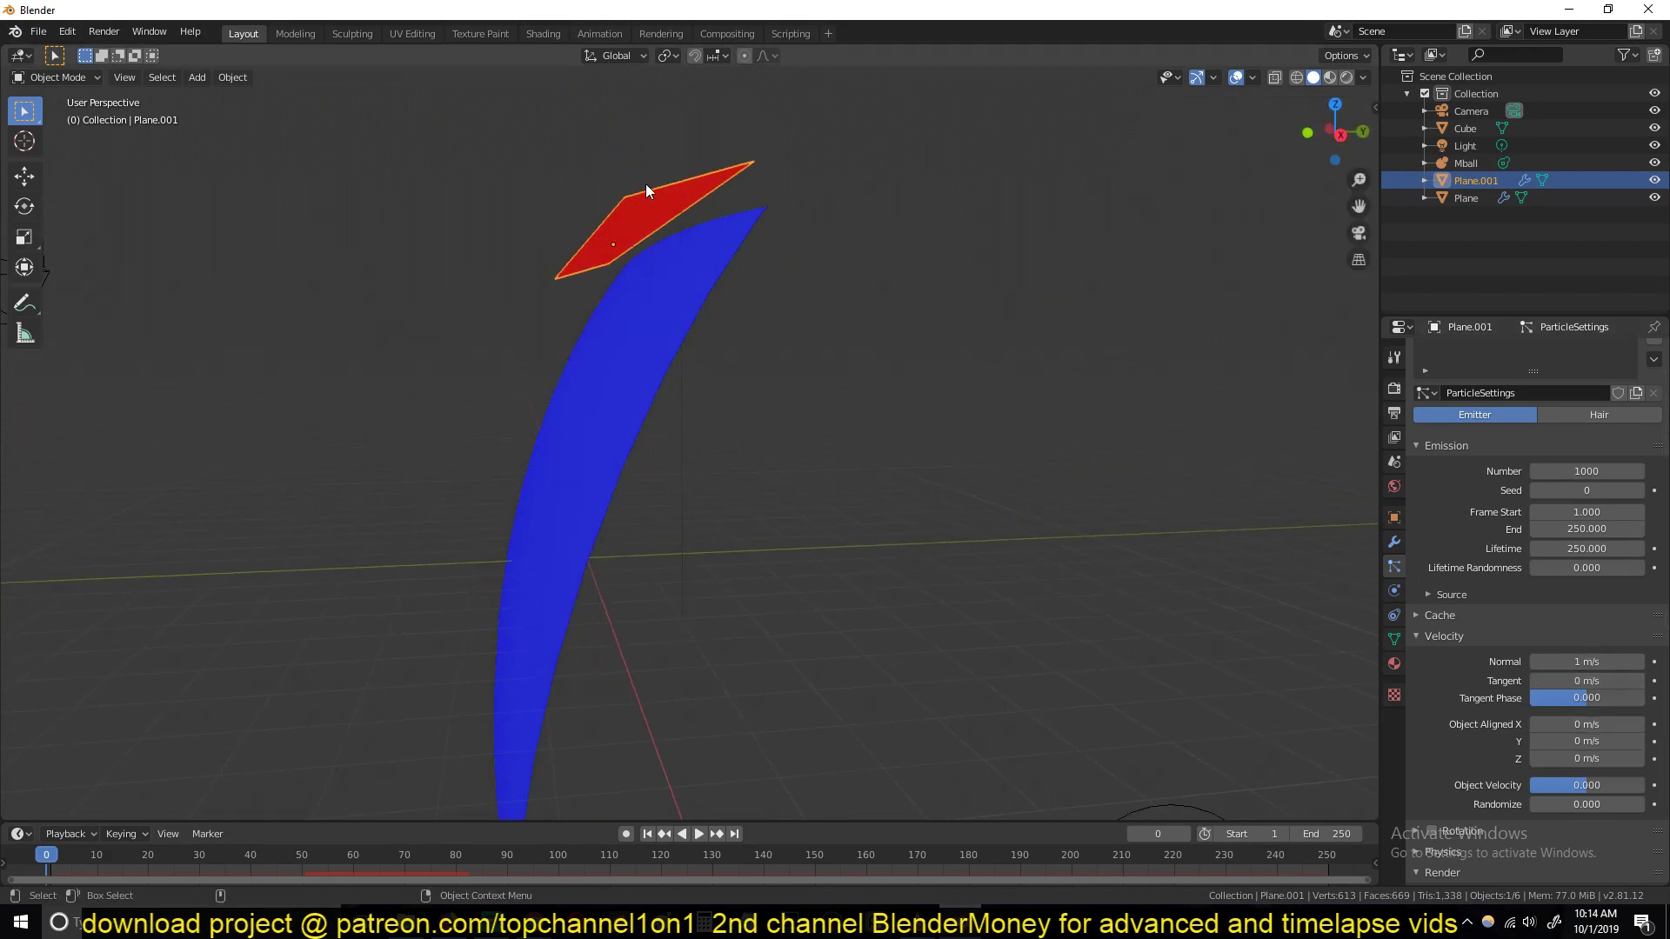
Step: Annotate the strip emitter's normal direction with an arrow, then switch to the Move tool
{"action": "left_click", "coordinate": [24, 302]}
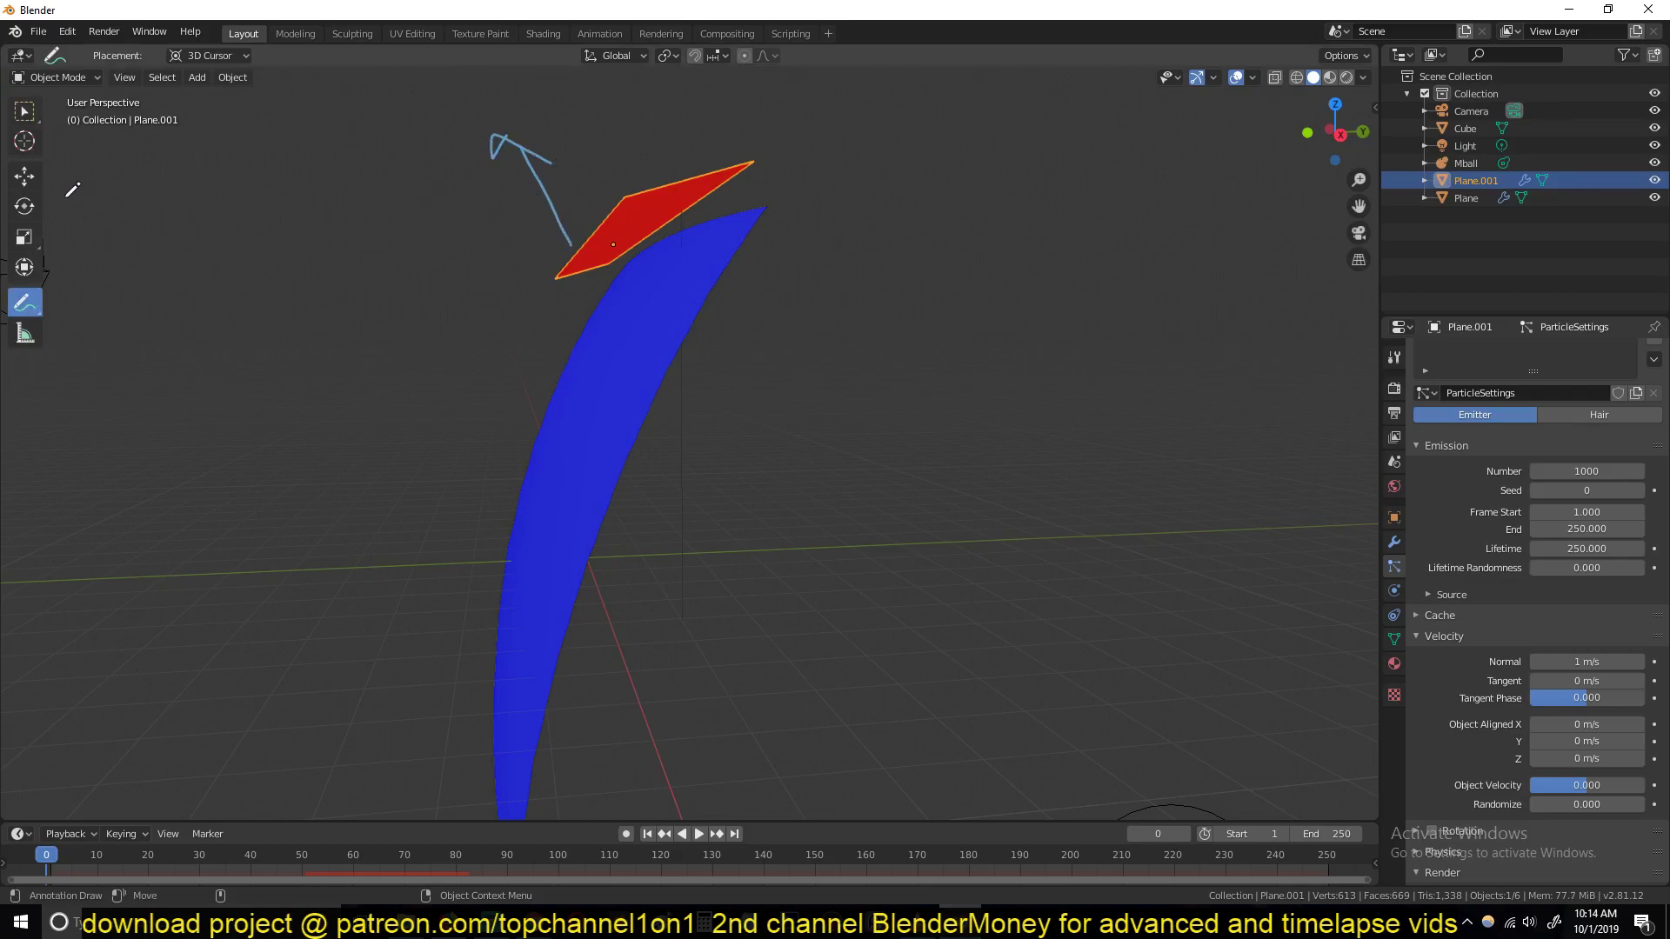
{"action": "left_click", "coordinate": [25, 176]}
{"action": "middle_click_drag", "start_coordinate": [609, 222], "coordinate": [701, 236]}
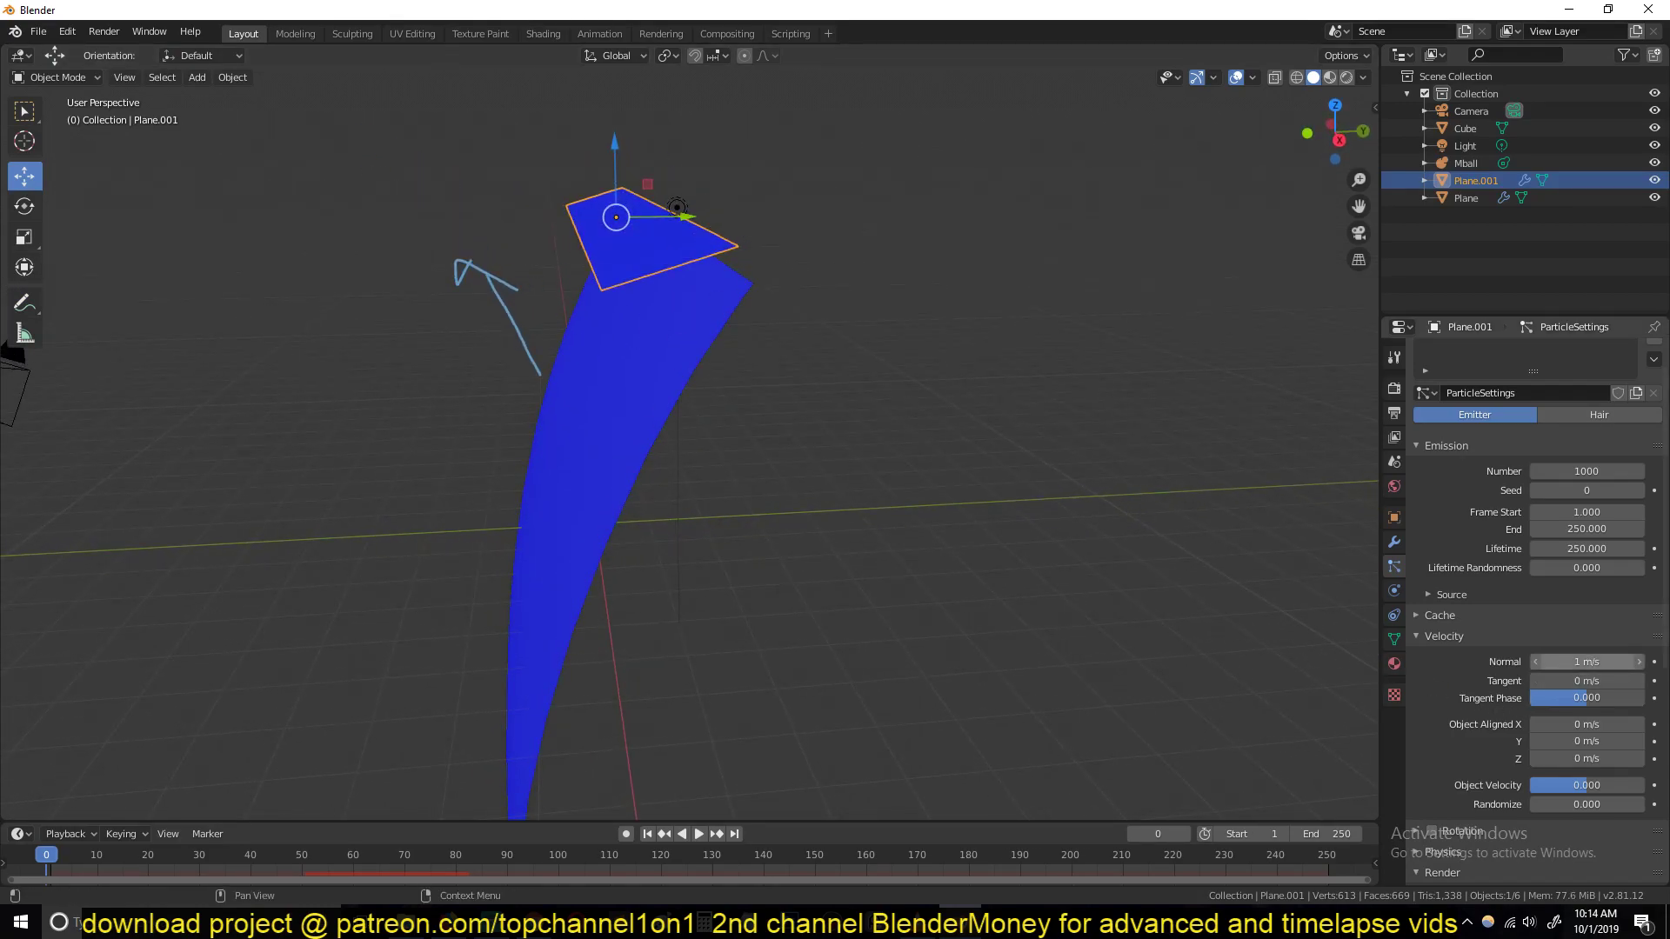
Step: Set the particles' normal velocity to -10 m/s and play the animation
{"action": "key", "text": "Return"}
{"action": "key", "text": "space"}
{"action": "mouse_move", "coordinate": [837, 509]}
{"action": "middle_mouse_down"}
{"action": "mouse_move", "coordinate": [793, 404]}
{"action": "mouse_move", "coordinate": [753, 394]}
{"action": "mouse_move", "coordinate": [764, 320]}
{"action": "mouse_move", "coordinate": [811, 375]}
{"action": "middle_mouse_up"}
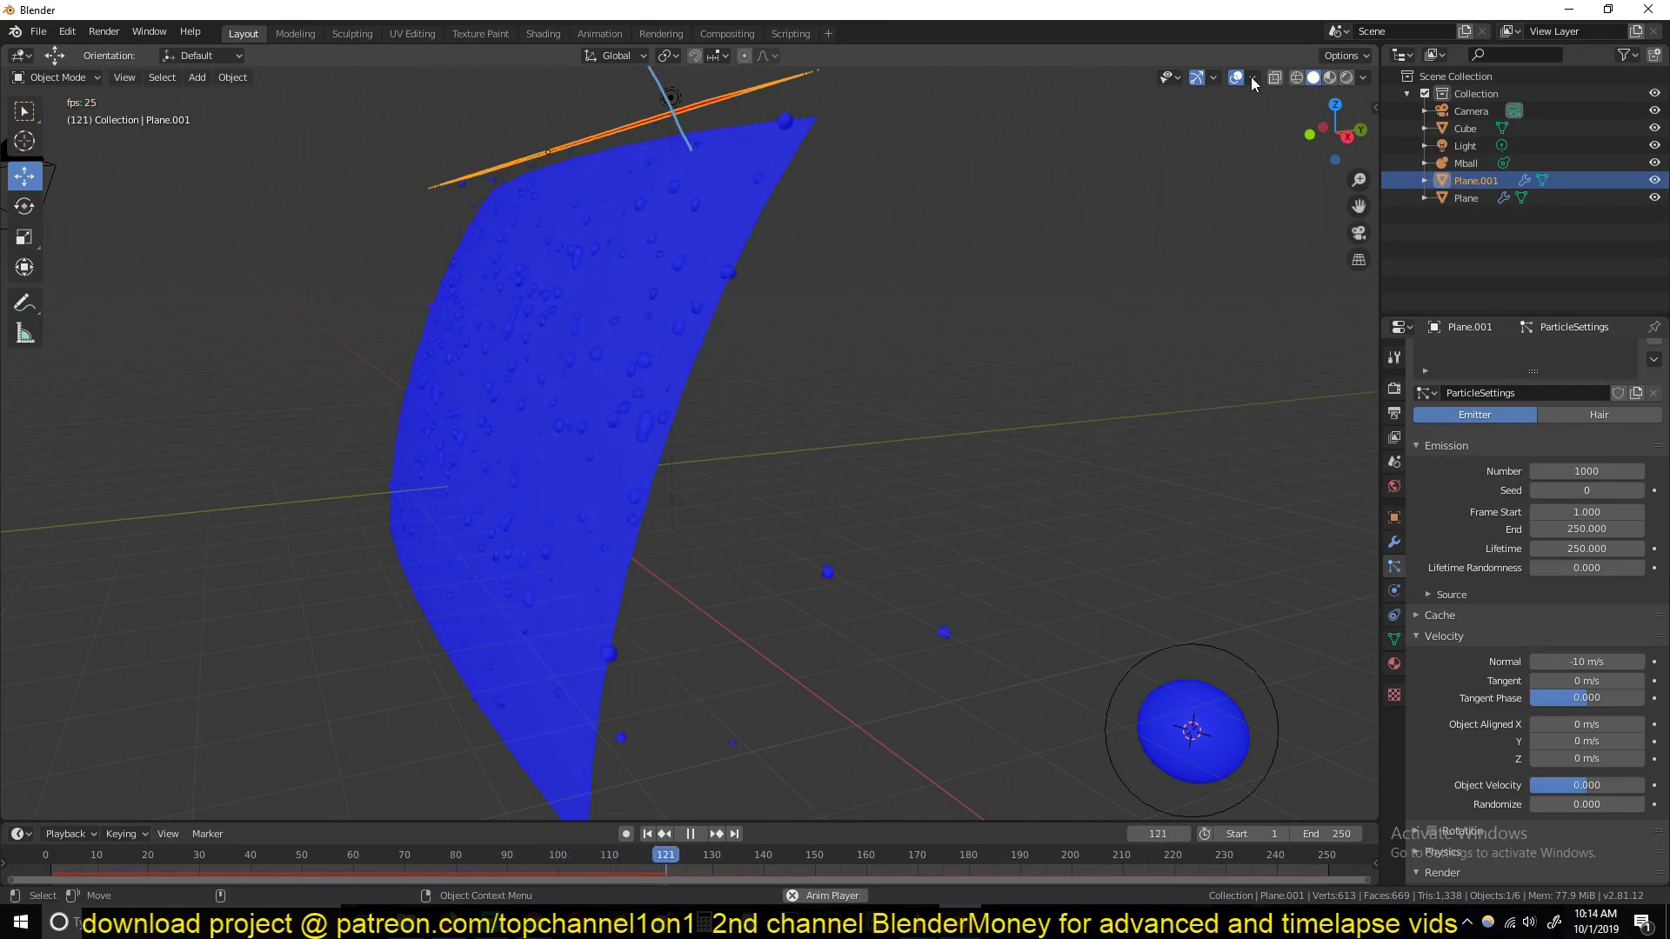
Step: Disable the Face Orientation overlay, view the droplets across the curved plane, and pause the playback
{"action": "left_click", "coordinate": [1244, 78]}
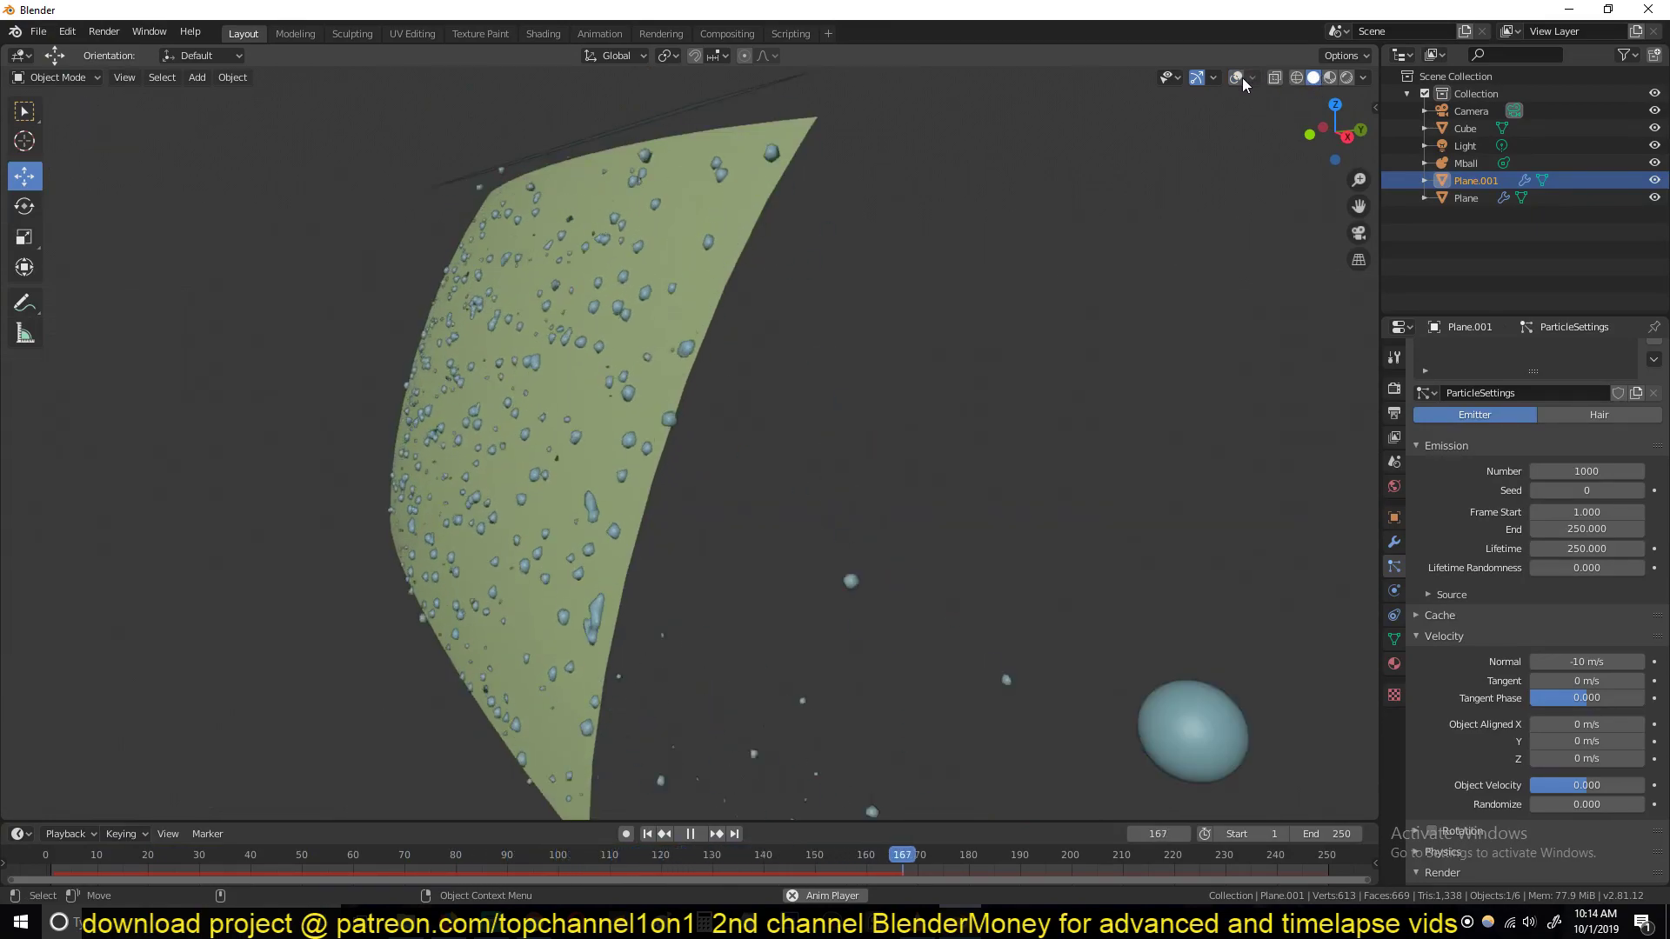
{"action": "left_click", "coordinate": [1239, 79]}
{"action": "left_click", "coordinate": [1253, 78]}
{"action": "left_click", "coordinate": [1153, 391]}
{"action": "middle_click_drag", "start_coordinate": [753, 305], "coordinate": [807, 284]}
{"action": "middle_click_drag", "start_coordinate": [827, 357], "coordinate": [703, 467]}
{"action": "key", "text": "space"}
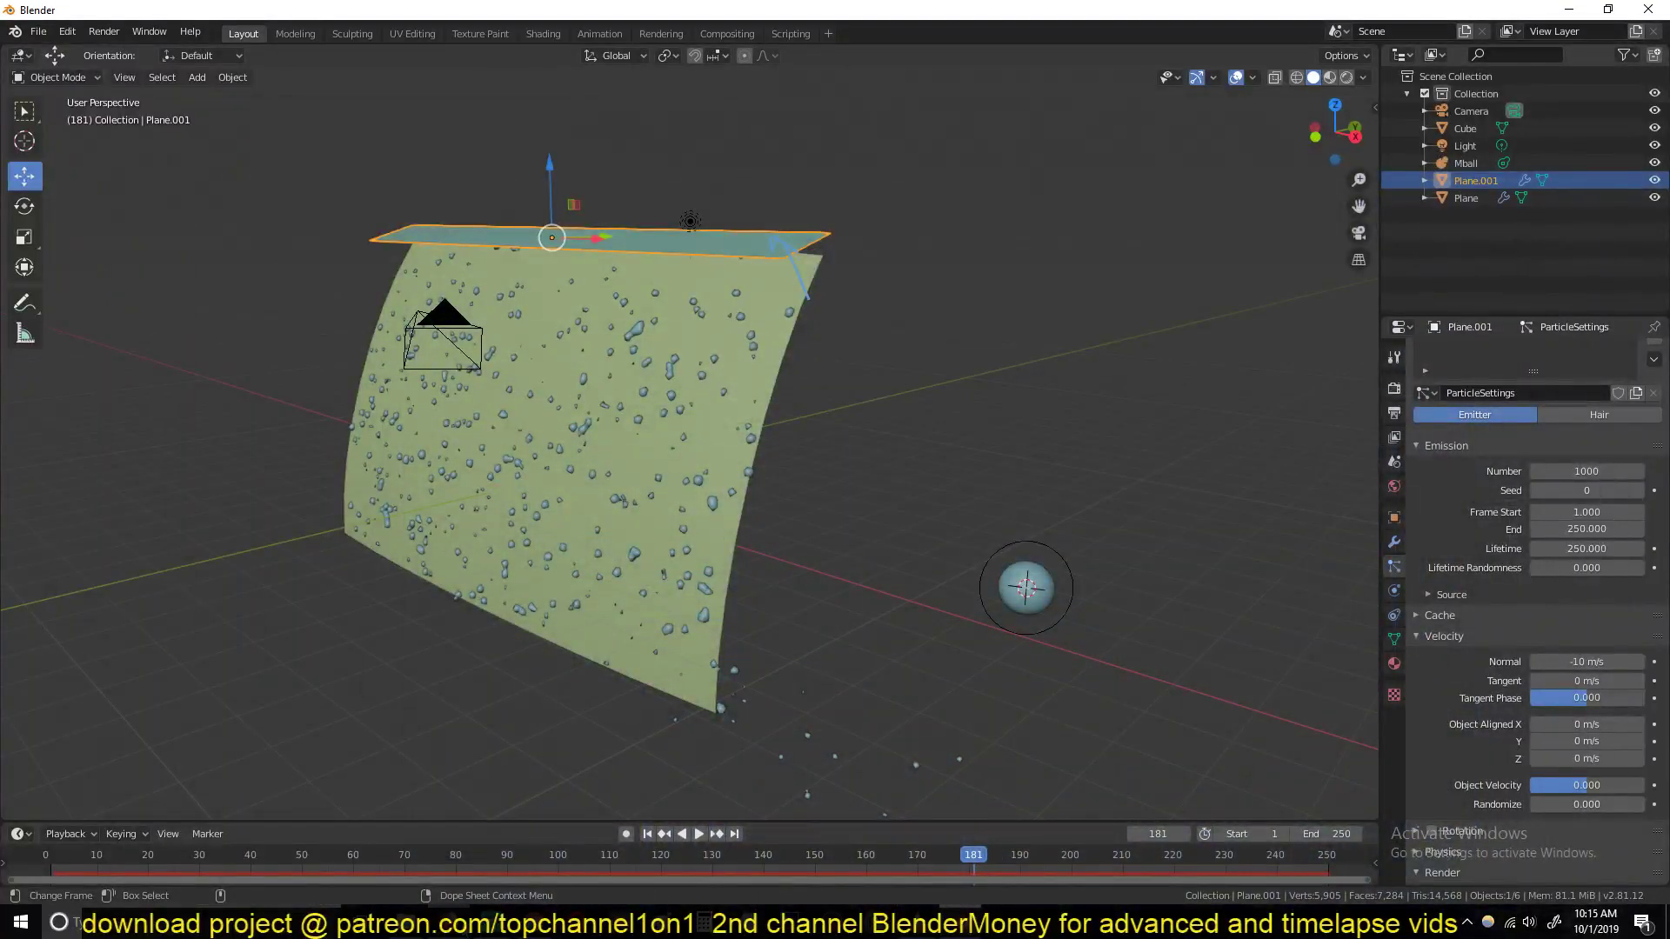
Step: Switch to Chrome to view the "rain on wind shield render test blender 2.8" video, pause it and return to Blender
{"action": "mouse_move", "coordinate": [448, 924]}
{"action": "mouse_move", "coordinate": [541, 923]}
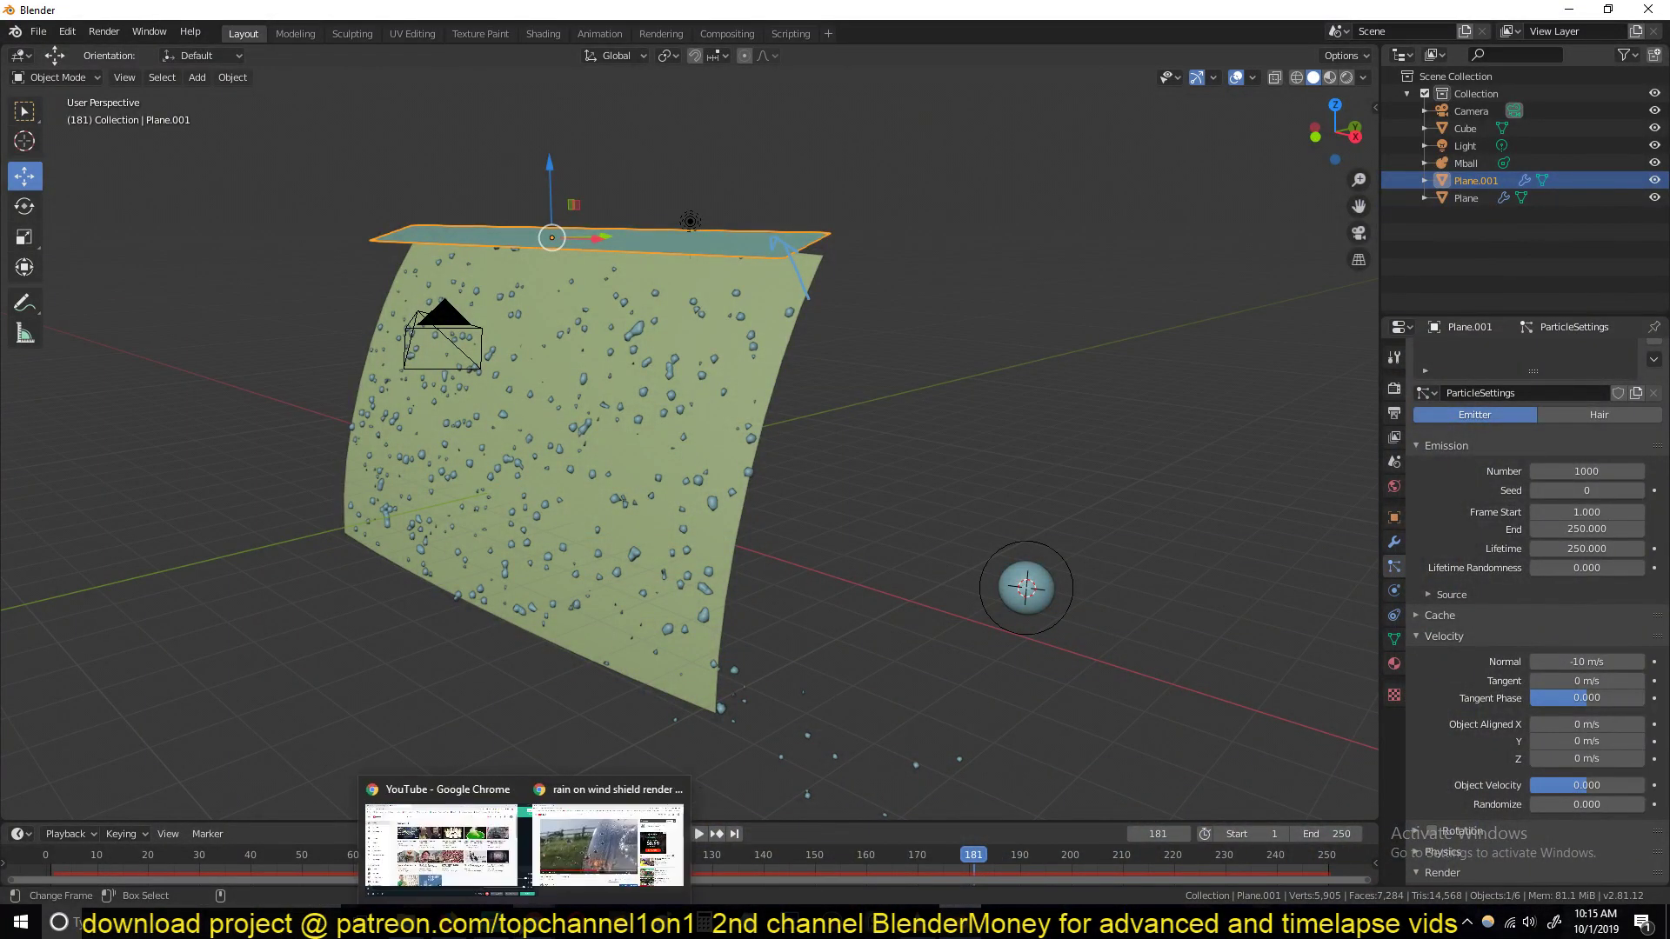
{"action": "left_click", "coordinate": [629, 843]}
{"action": "left_click", "coordinate": [840, 435]}
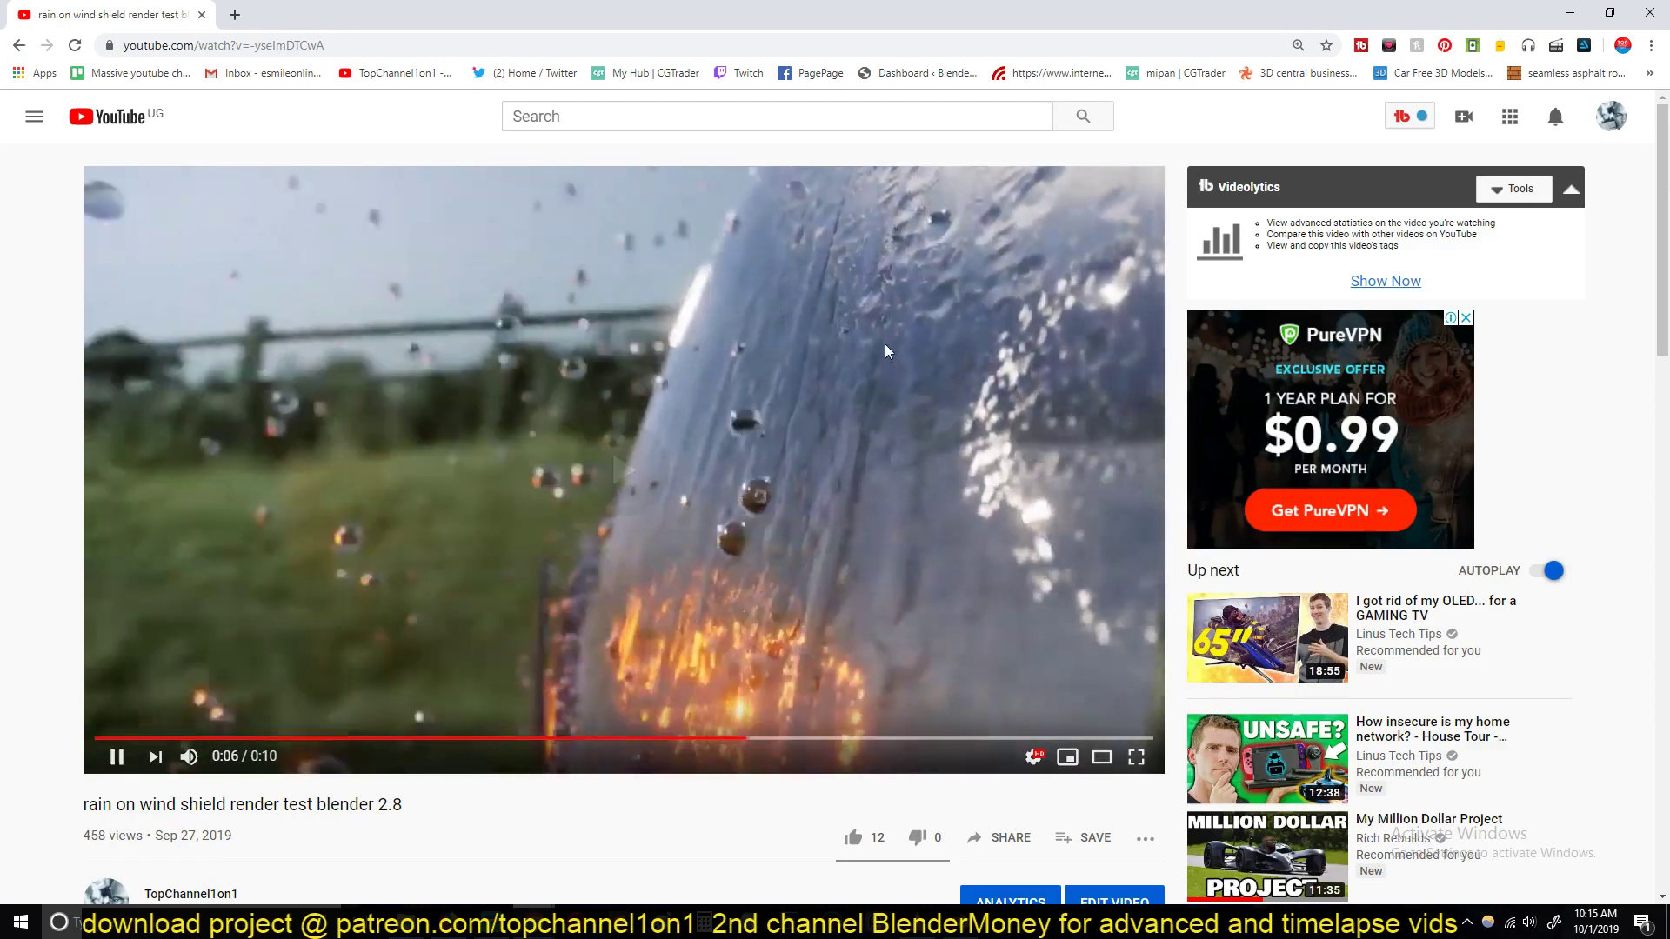
{"action": "left_click", "coordinate": [848, 713]}
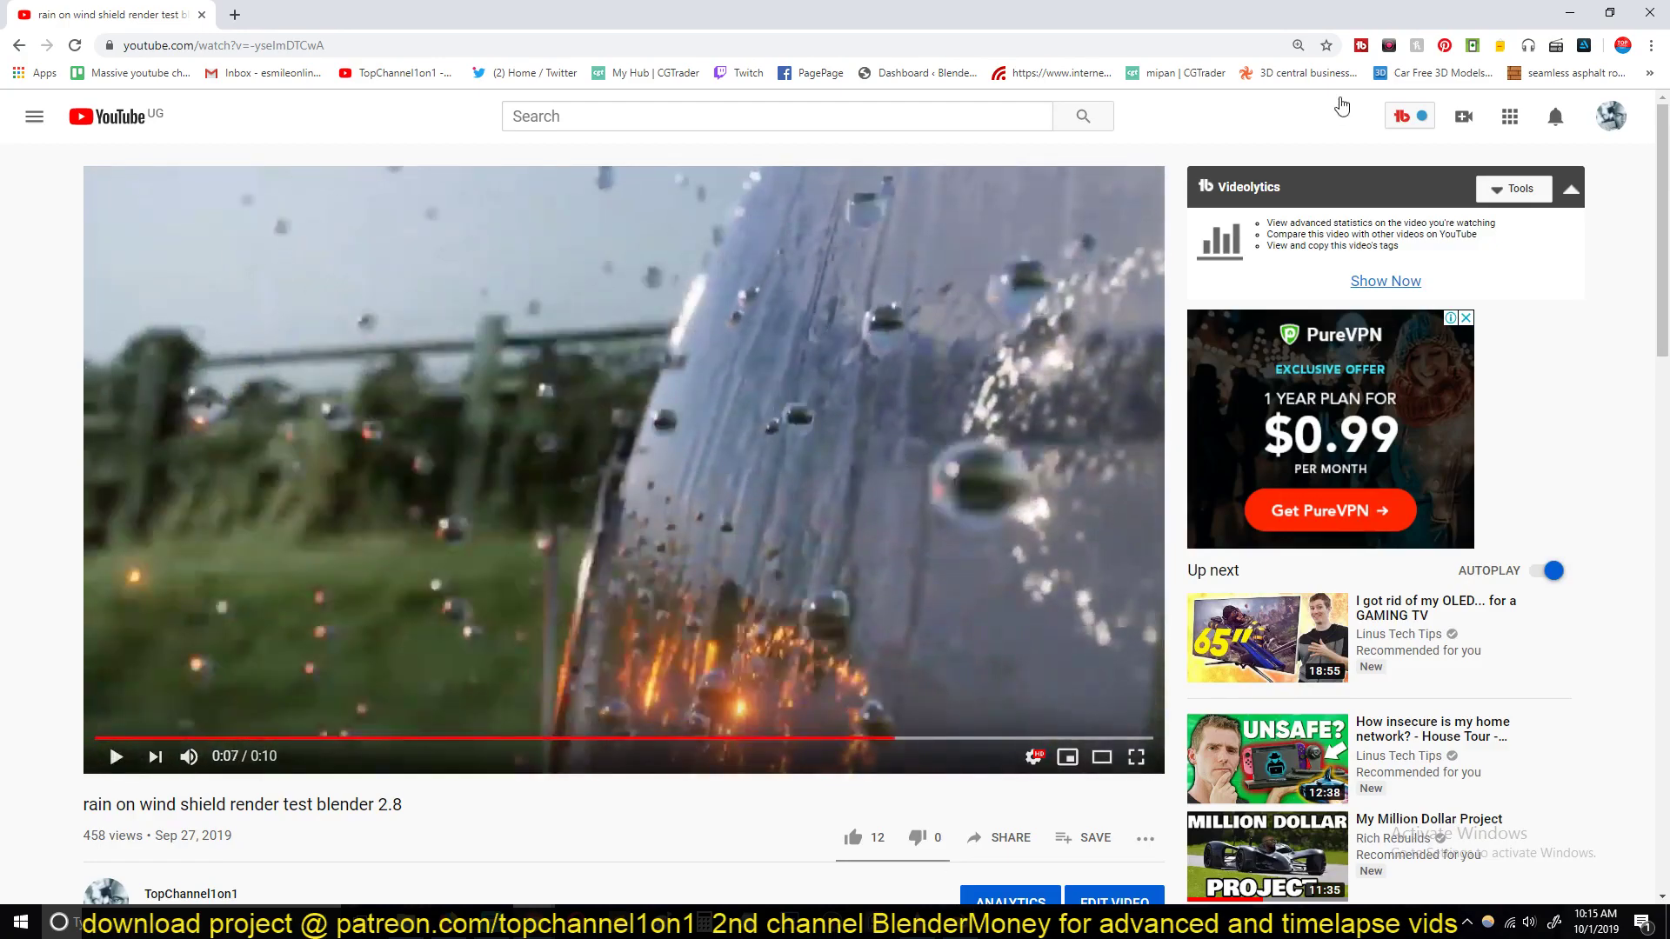
{"action": "left_click", "coordinate": [1570, 13]}
Step: Enable Dynamic Paint physics on the curved plane and add a canvas to it
{"action": "left_click", "coordinate": [783, 368]}
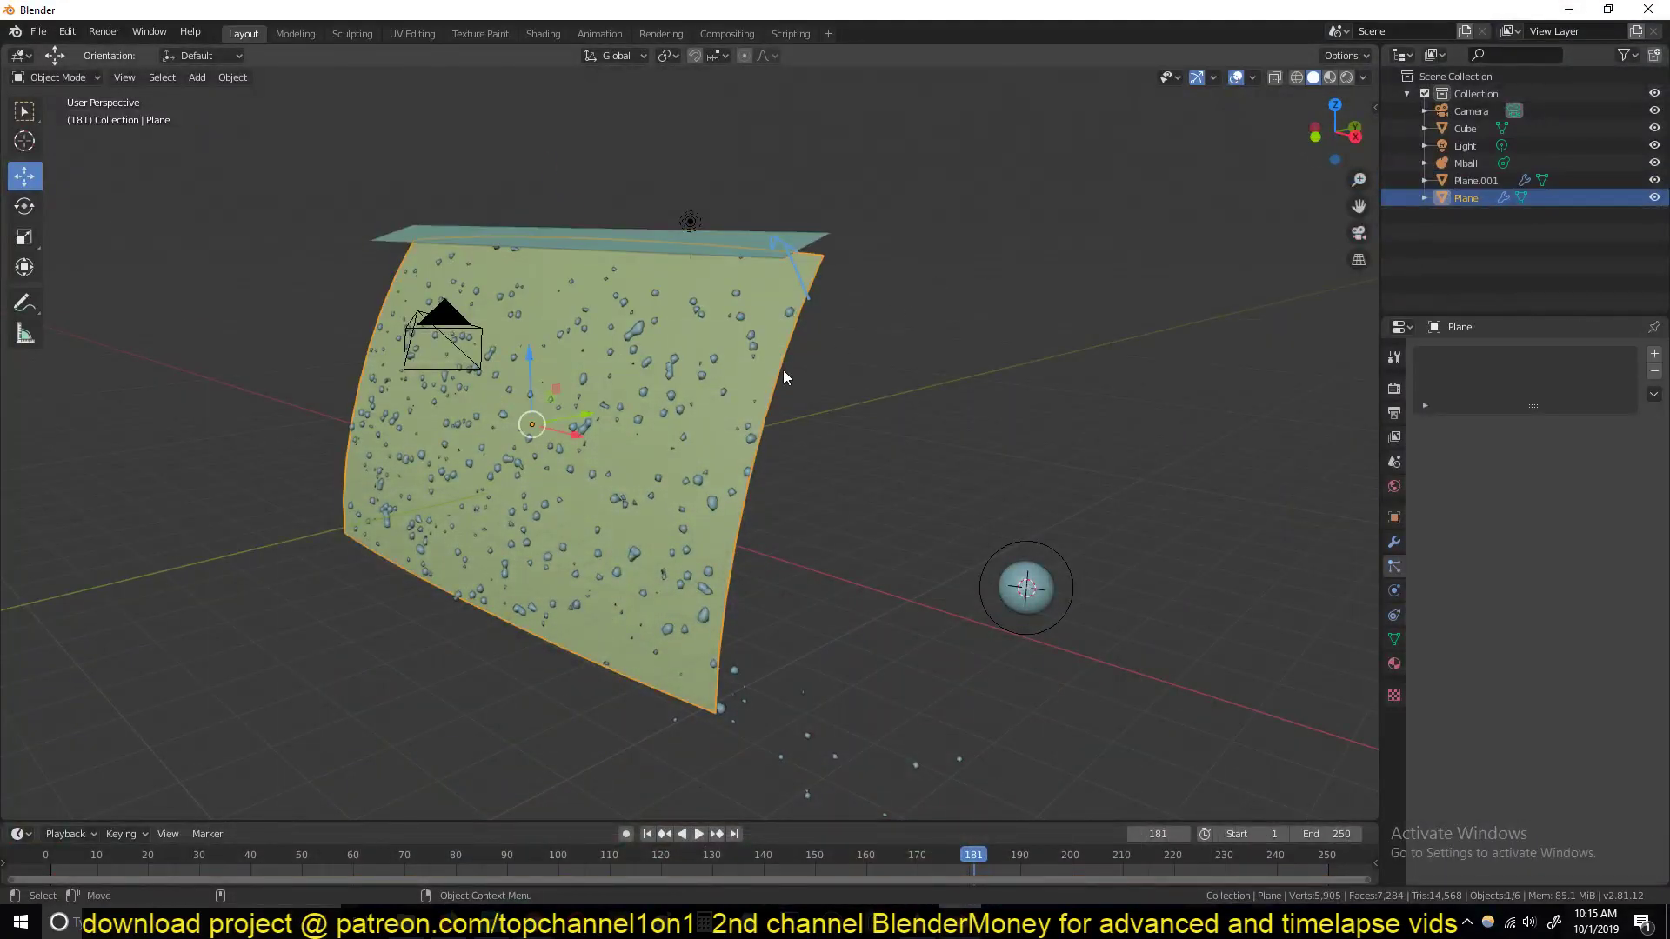
{"action": "left_click", "coordinate": [1394, 590]}
{"action": "left_click", "coordinate": [1439, 478]}
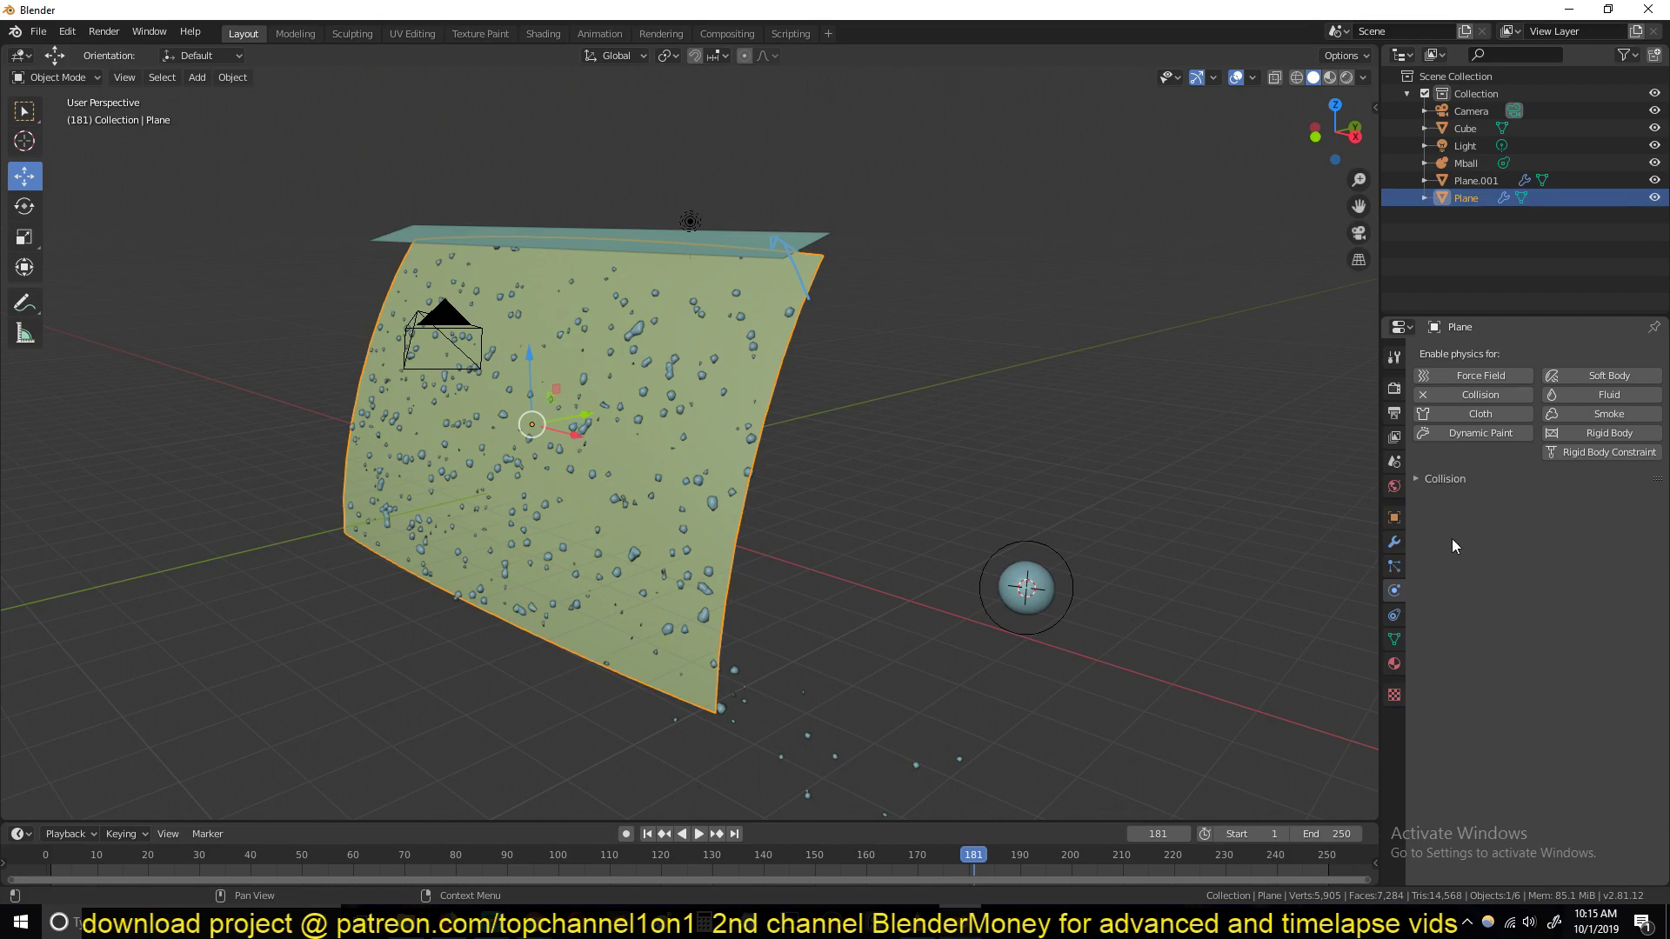
{"action": "left_click", "coordinate": [1480, 433]}
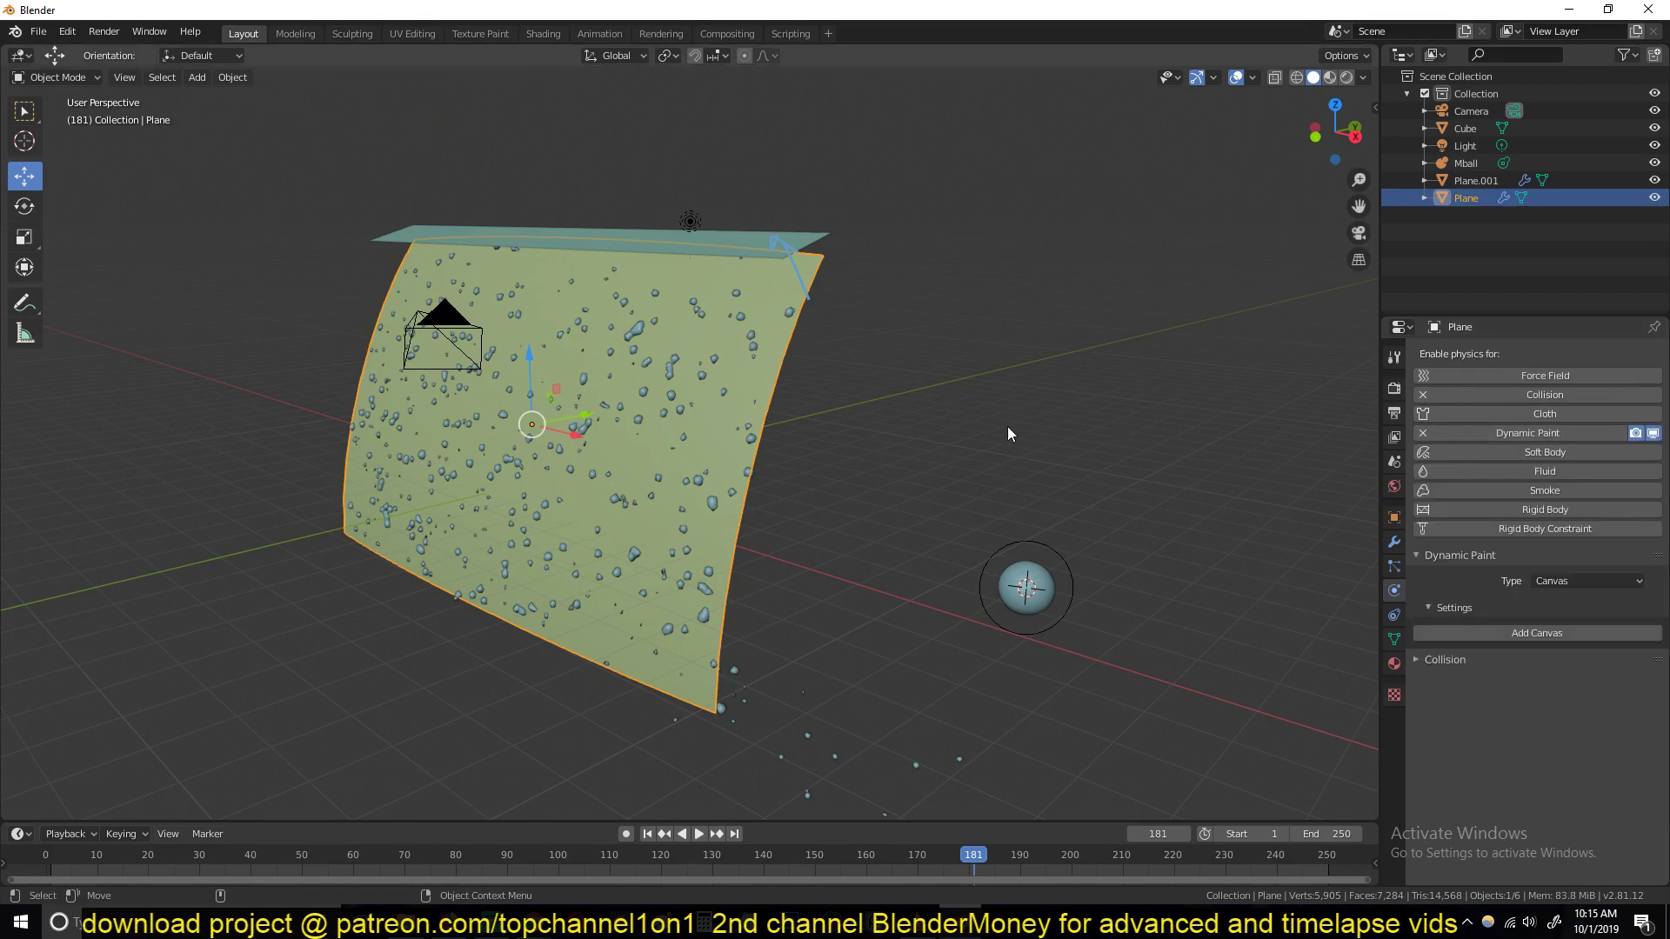
{"action": "left_click", "coordinate": [1574, 633]}
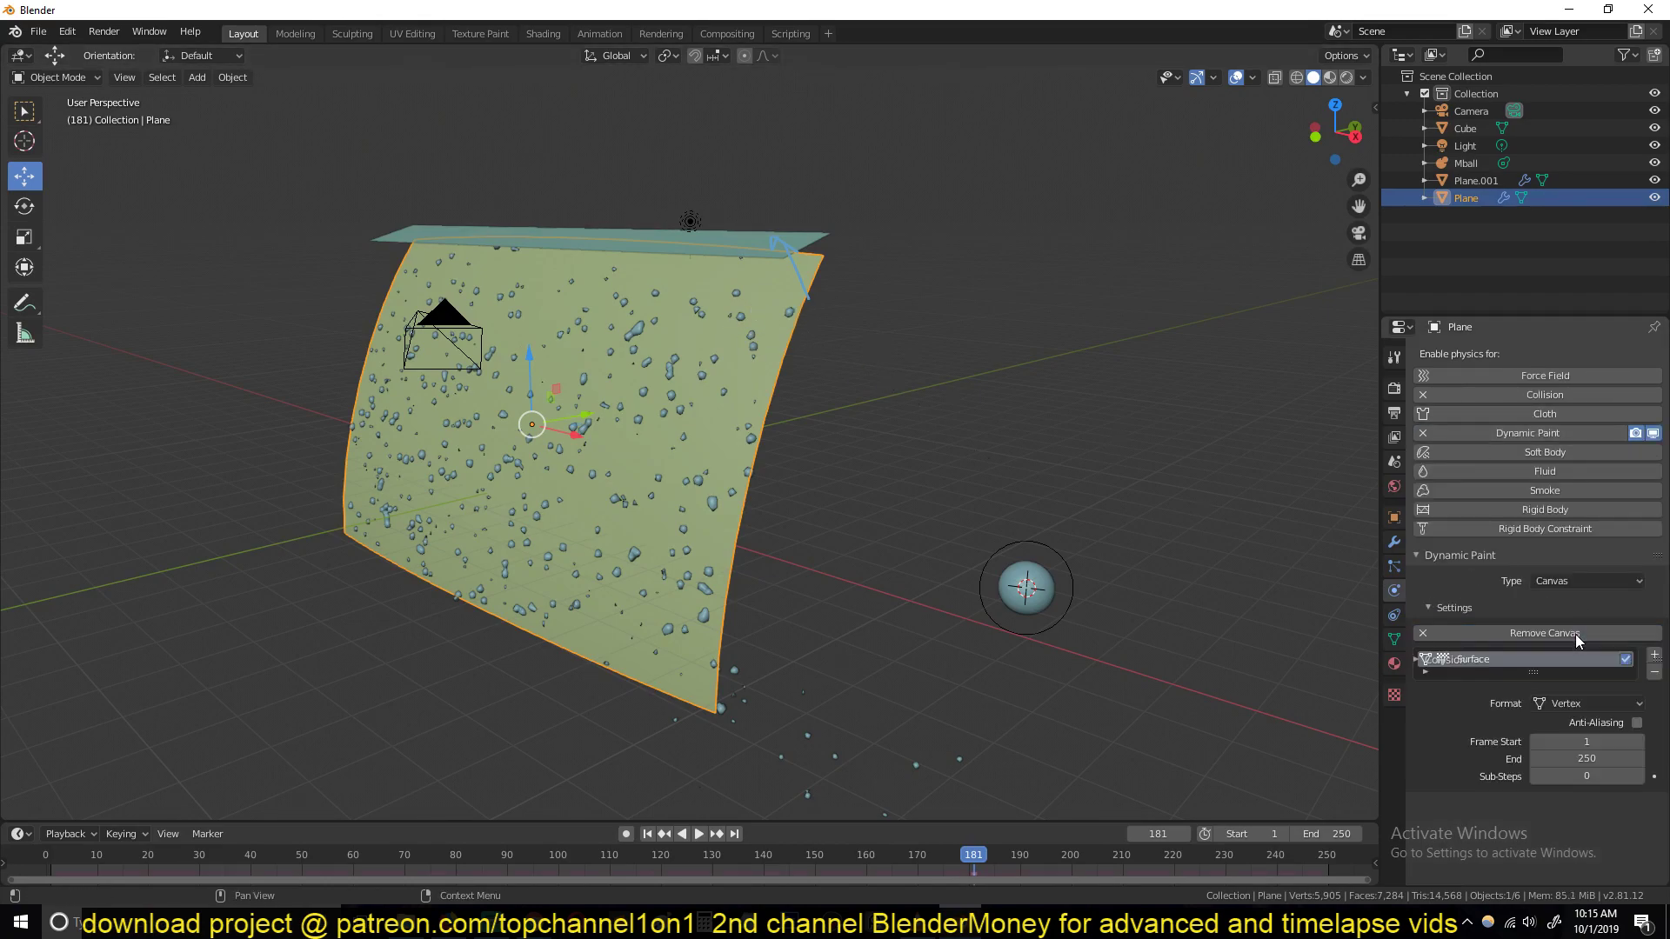
Step: Set the canvas surface format to Image Sequence with anti-aliasing enabled, leaving the surface type as Paint
{"action": "scroll", "coordinate": [1557, 700], "scroll_direction": "down", "scroll_amount": 5}
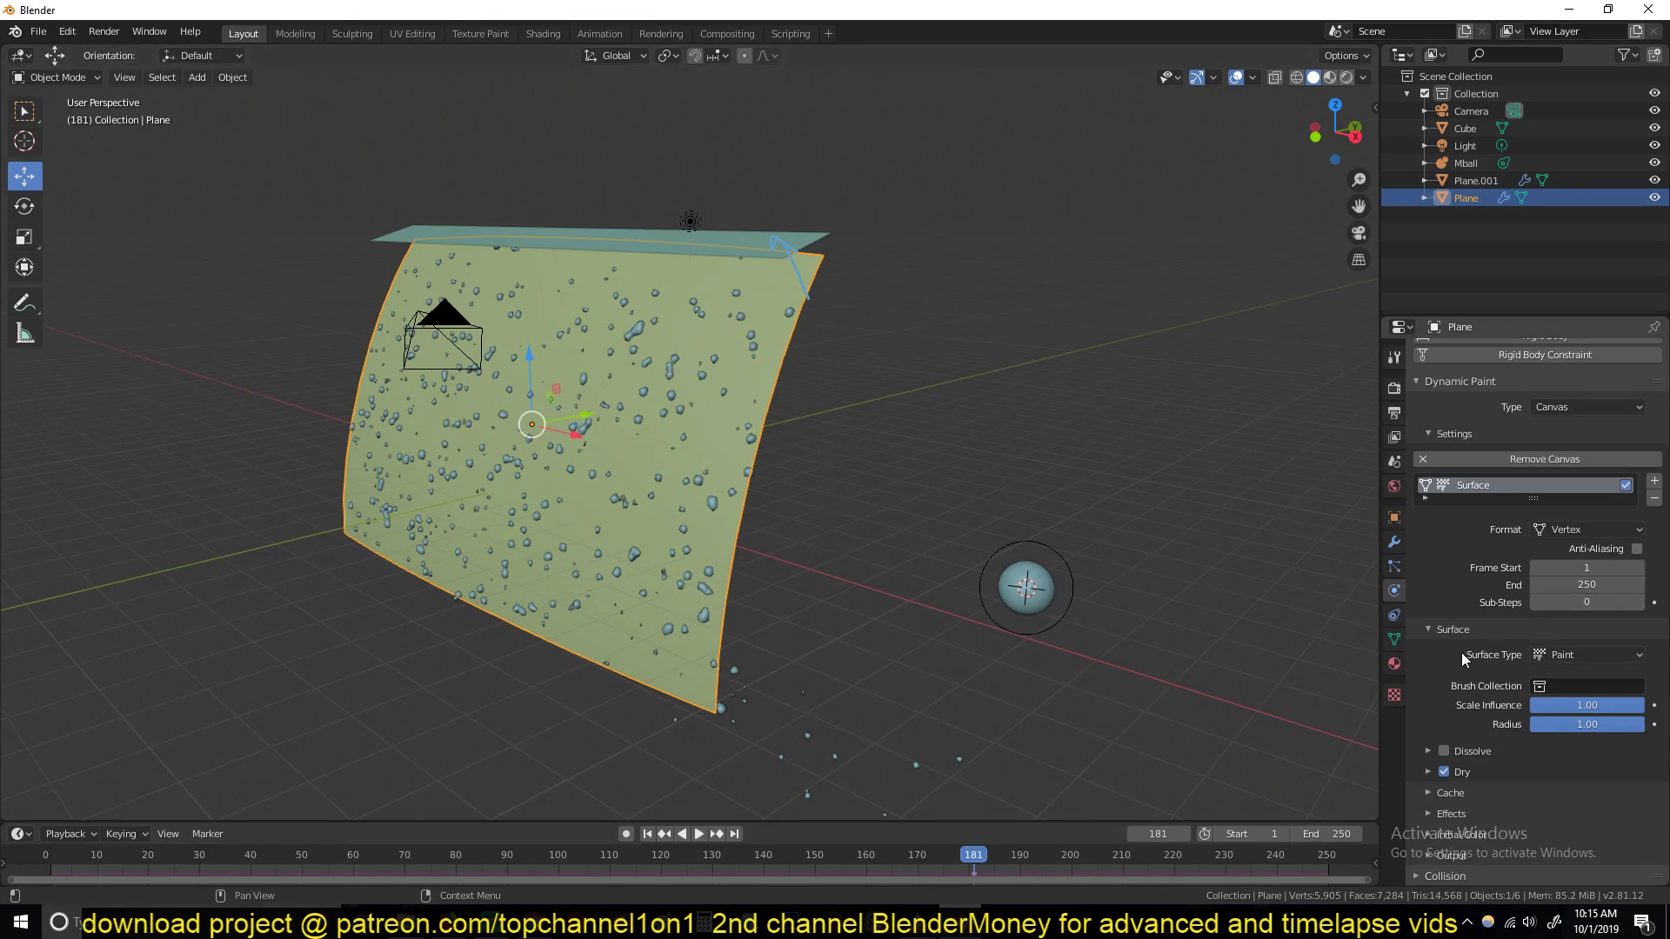
{"action": "left_click", "coordinate": [1543, 654]}
{"action": "left_click", "coordinate": [1565, 530]}
{"action": "left_click", "coordinate": [1563, 571]}
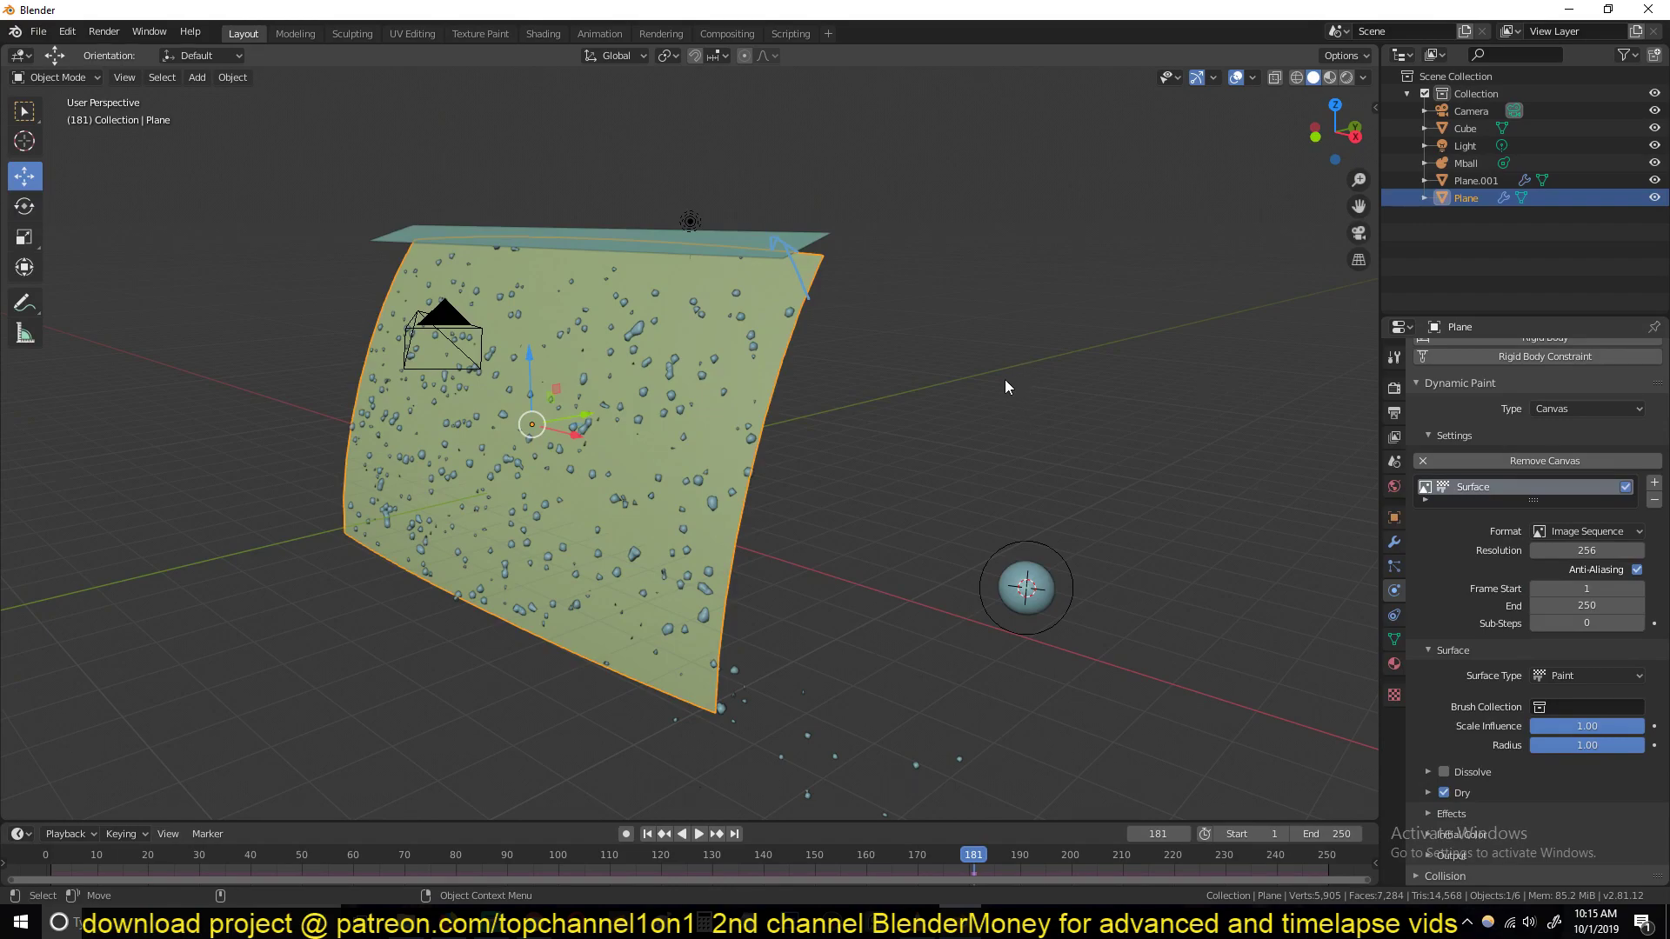
Step: Set the end frame of both the timeline and the paint canvas to 100
{"action": "scroll", "coordinate": [1000, 365], "scroll_direction": "up", "scroll_amount": 5}
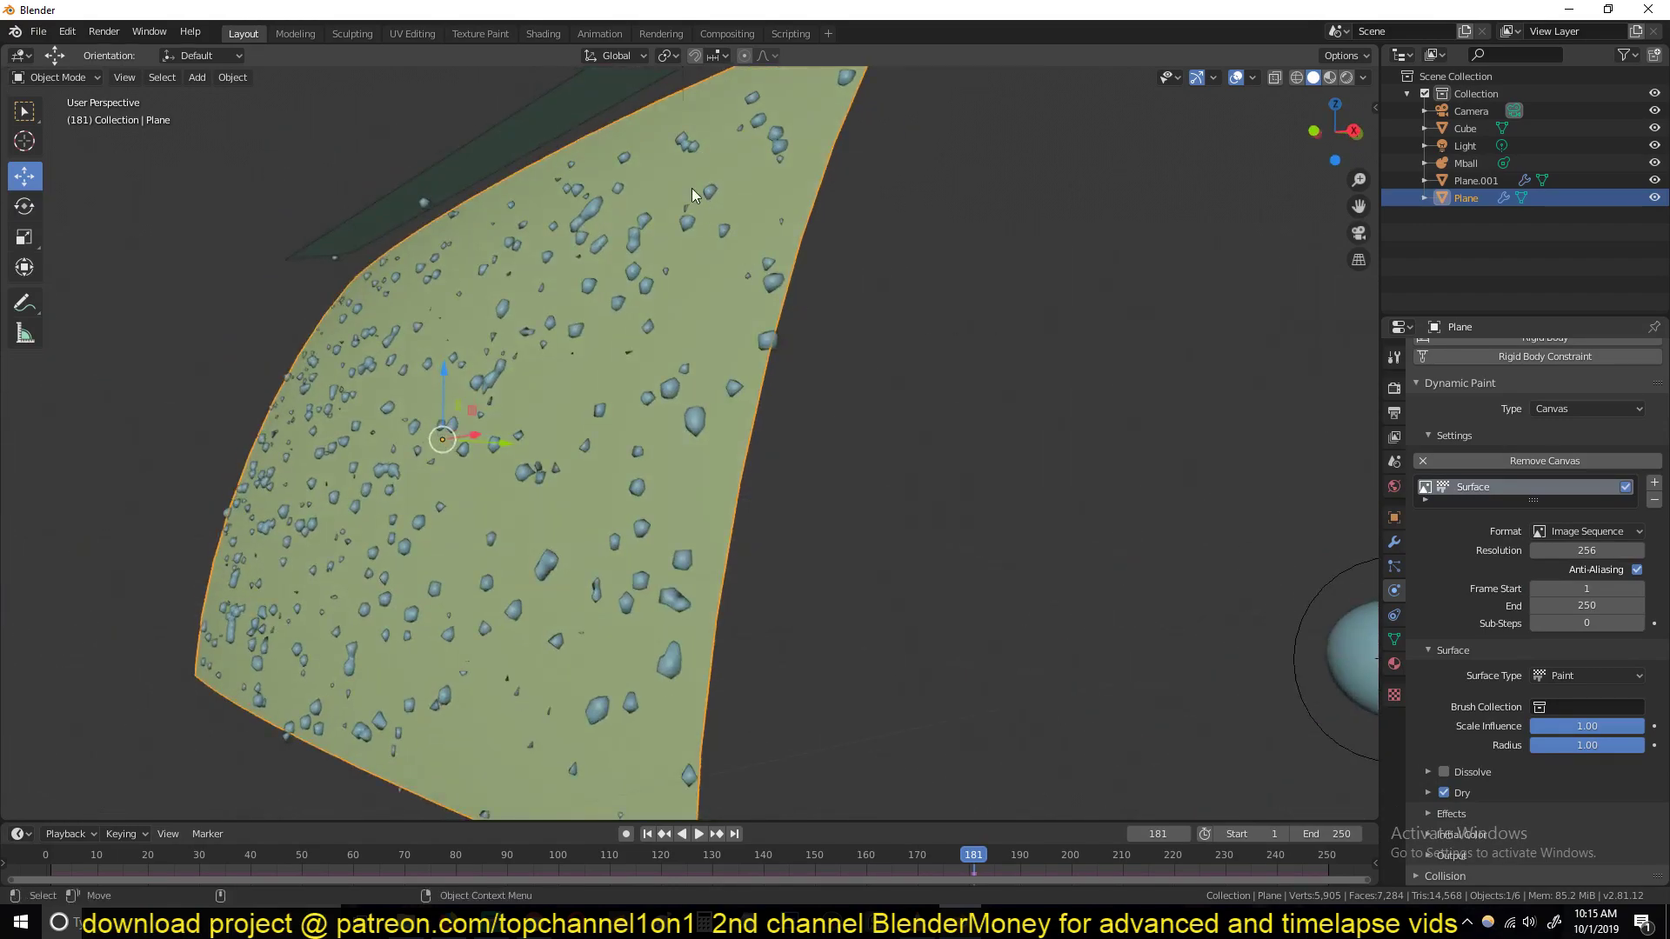
{"action": "middle_click_drag", "start_coordinate": [641, 223], "coordinate": [601, 255]}
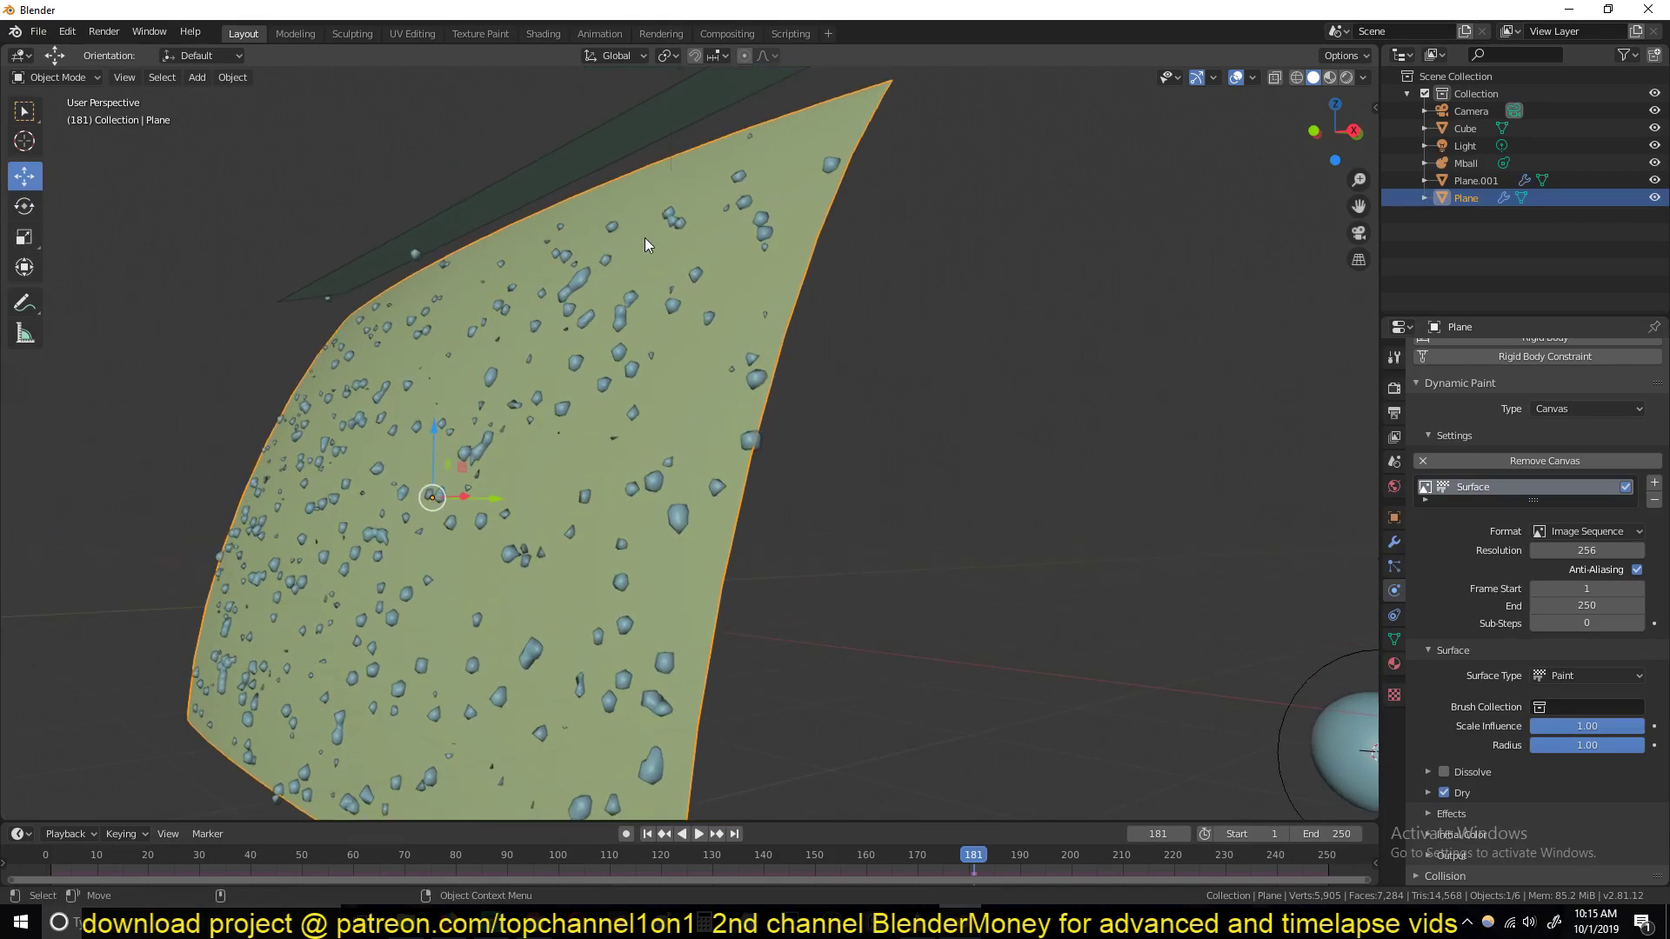
{"action": "scroll", "coordinate": [802, 276], "scroll_direction": "up", "scroll_amount": 4}
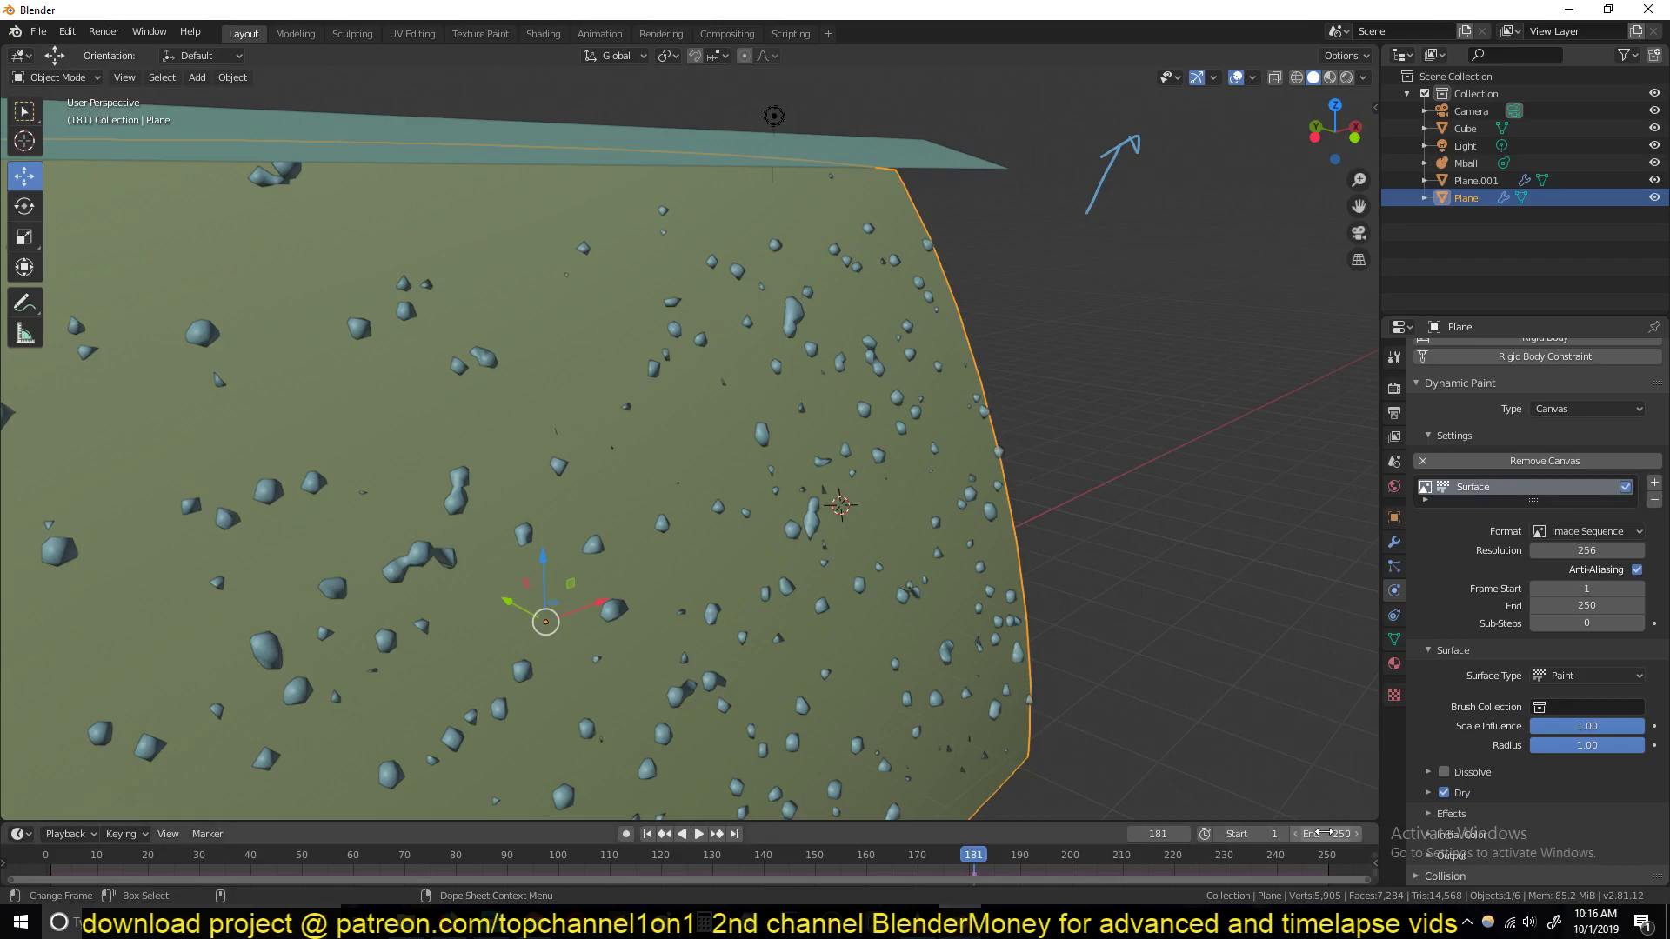
{"action": "type", "text": "00"}
{"action": "key", "text": "Return"}
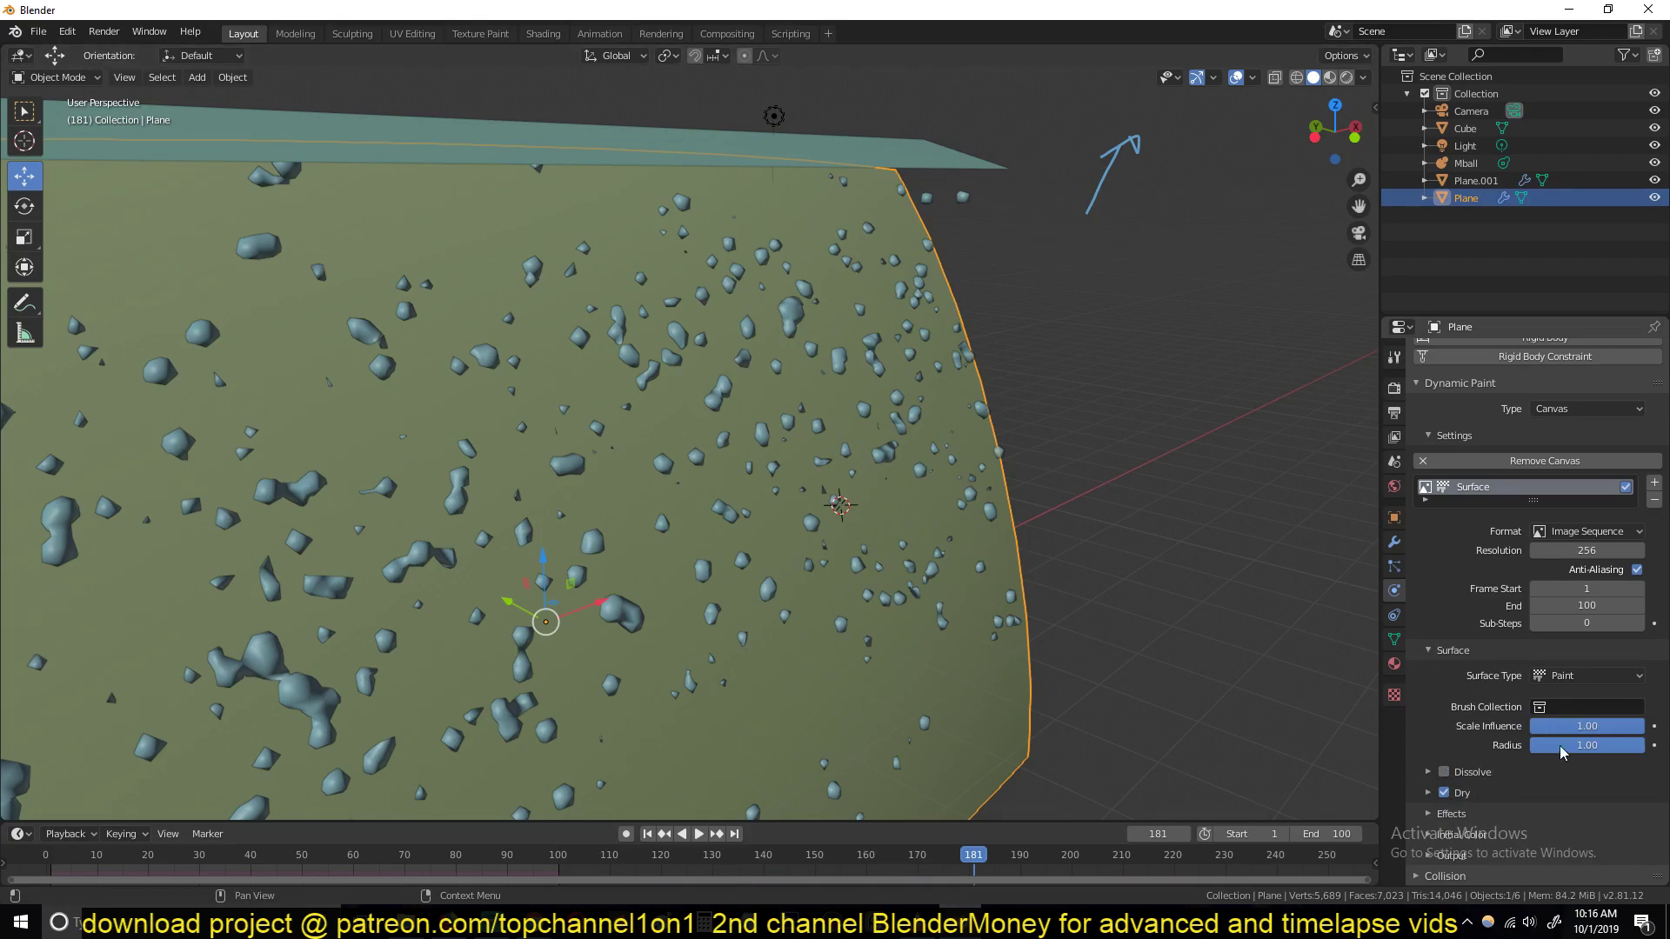
Step: Enable Dynamic Paint physics on the strip emitter, set its type to Brush and add the brush
{"action": "middle_click_drag", "start_coordinate": [1340, 661], "coordinate": [1172, 609]}
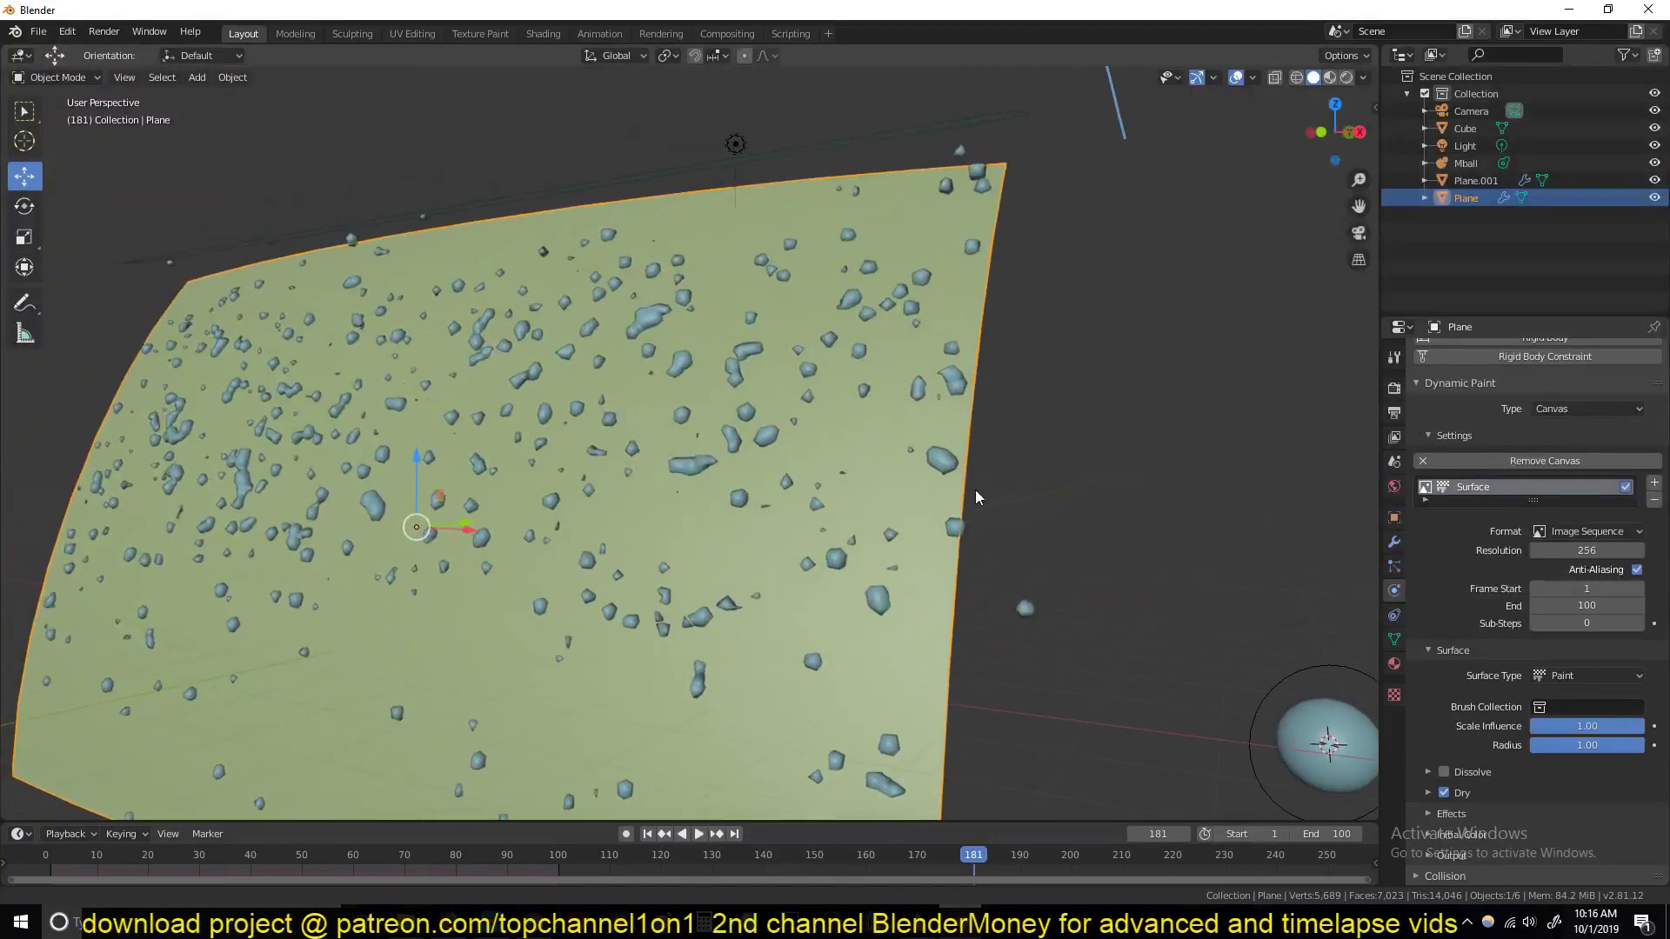
{"action": "left_click", "coordinate": [837, 144]}
{"action": "middle_click_drag", "start_coordinate": [657, 228], "coordinate": [676, 292]}
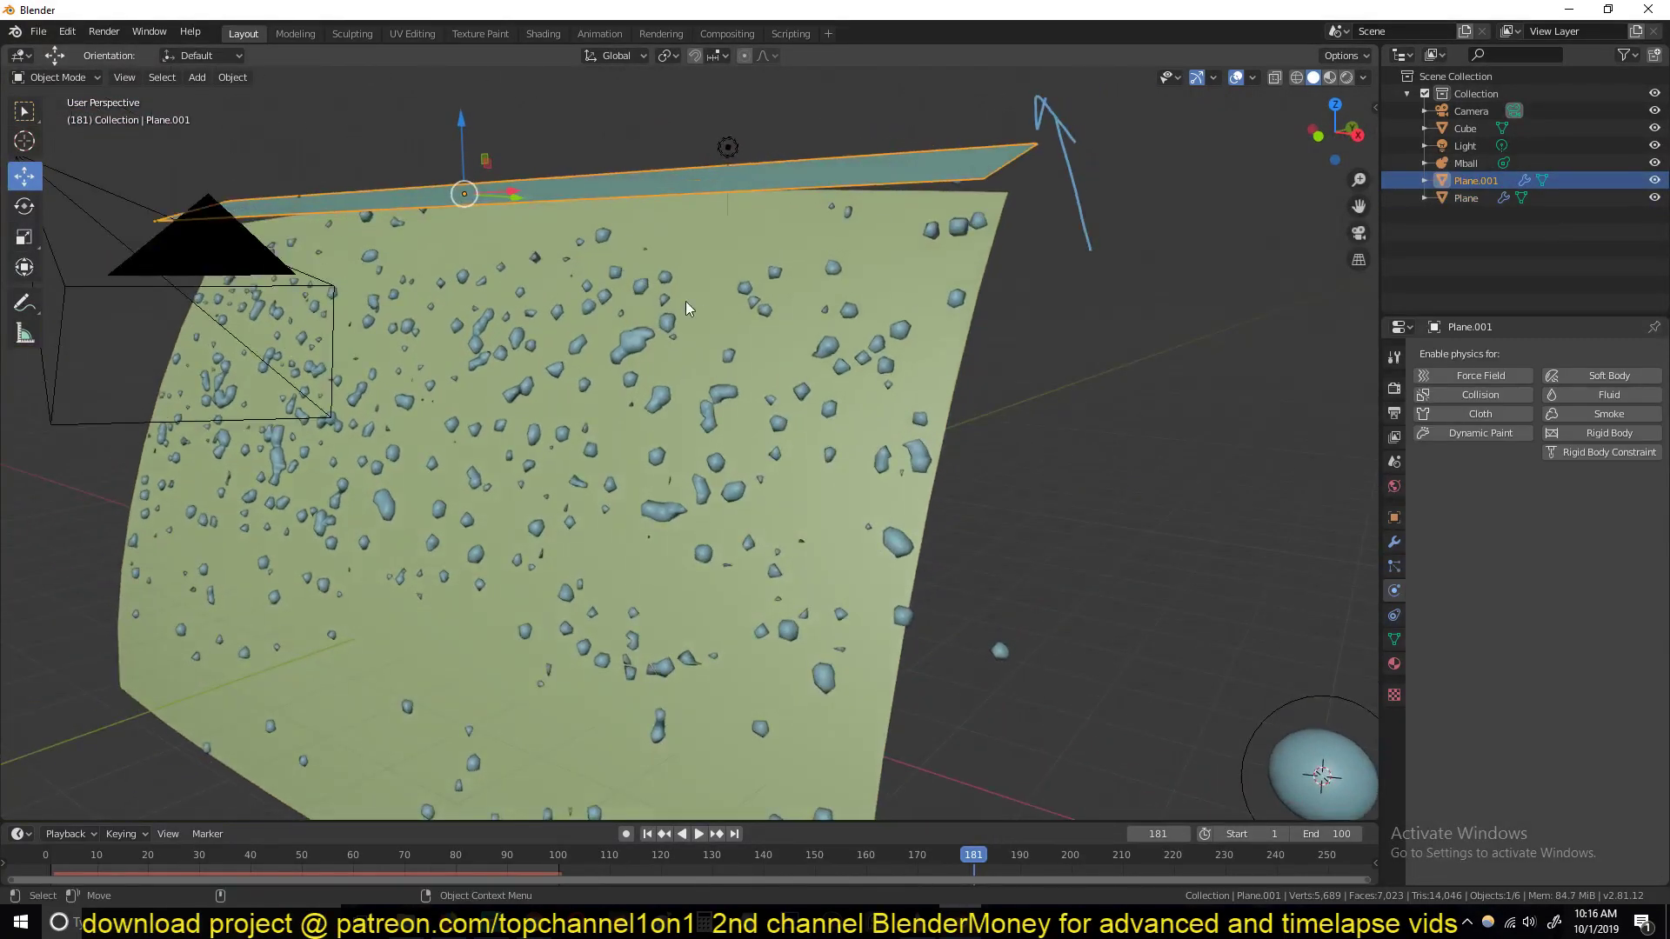
{"action": "middle_click_drag", "start_coordinate": [589, 214], "coordinate": [626, 235]}
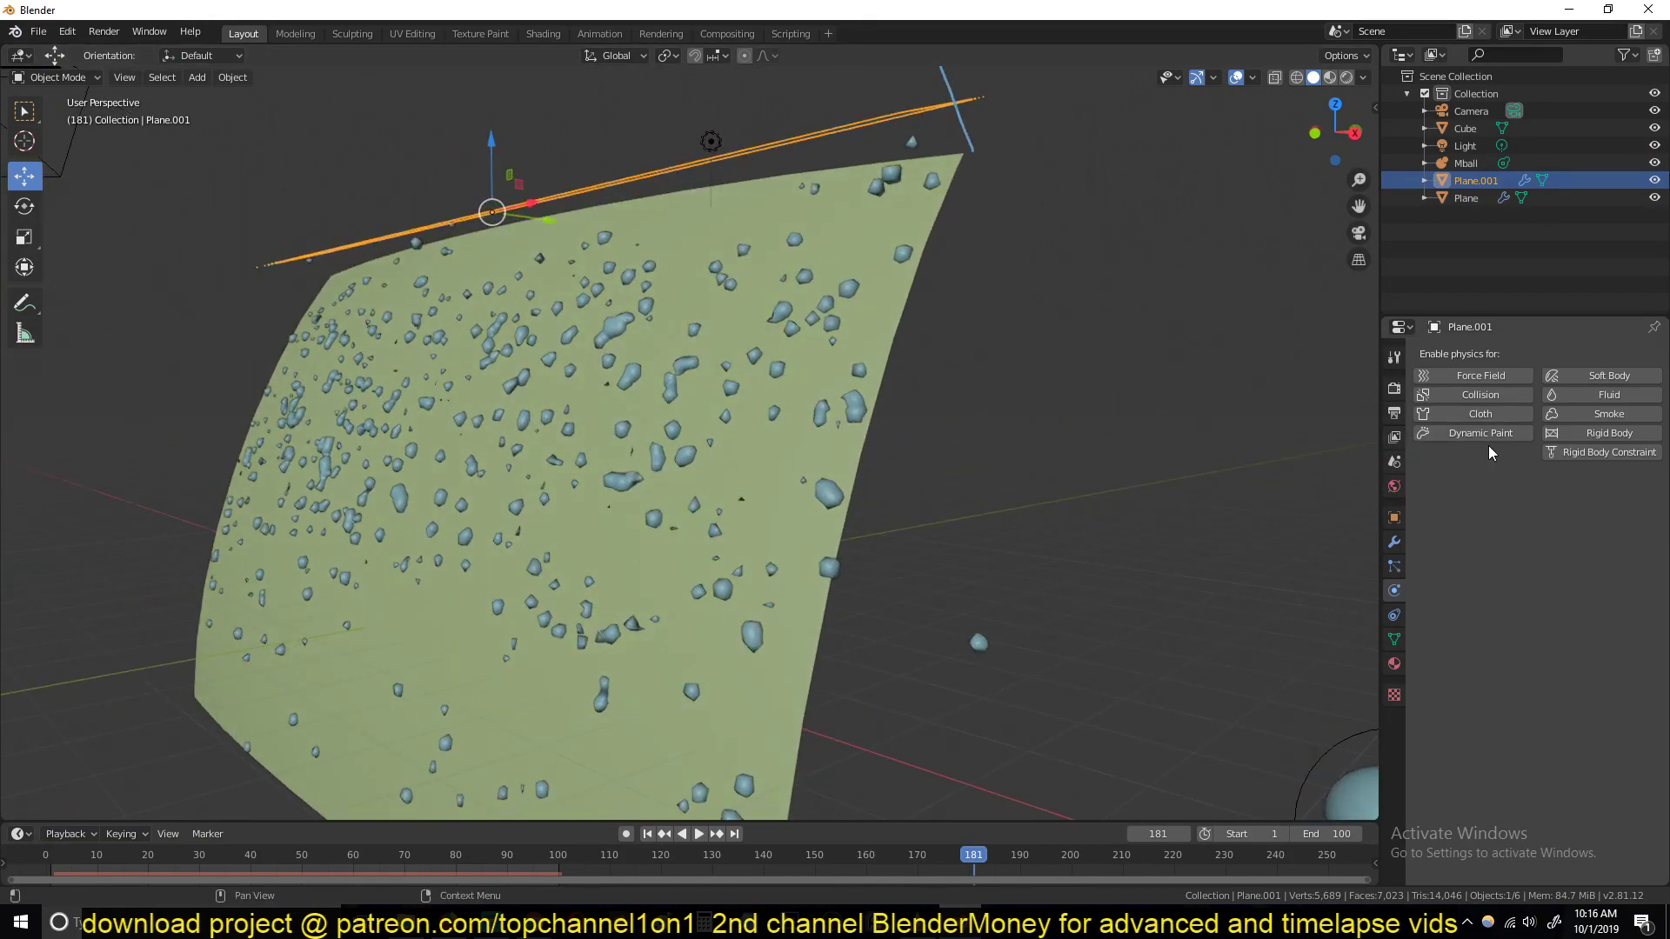
{"action": "left_click", "coordinate": [1486, 434]}
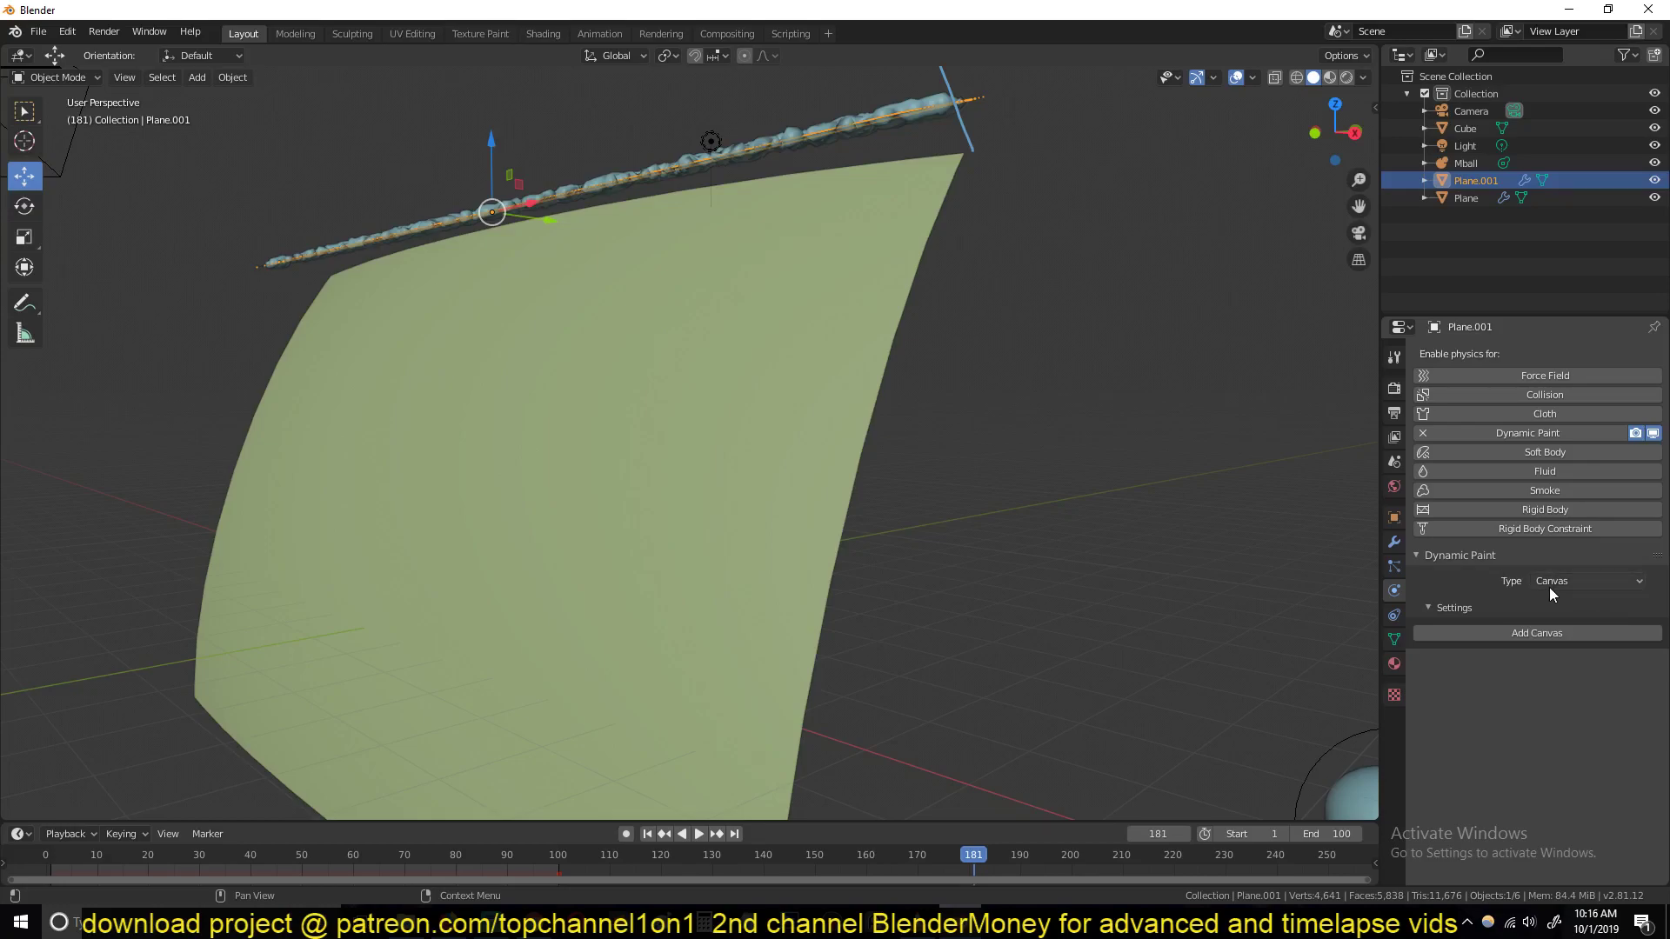
{"action": "left_click", "coordinate": [1573, 581]}
{"action": "left_click", "coordinate": [1553, 623]}
{"action": "left_click", "coordinate": [1554, 631]}
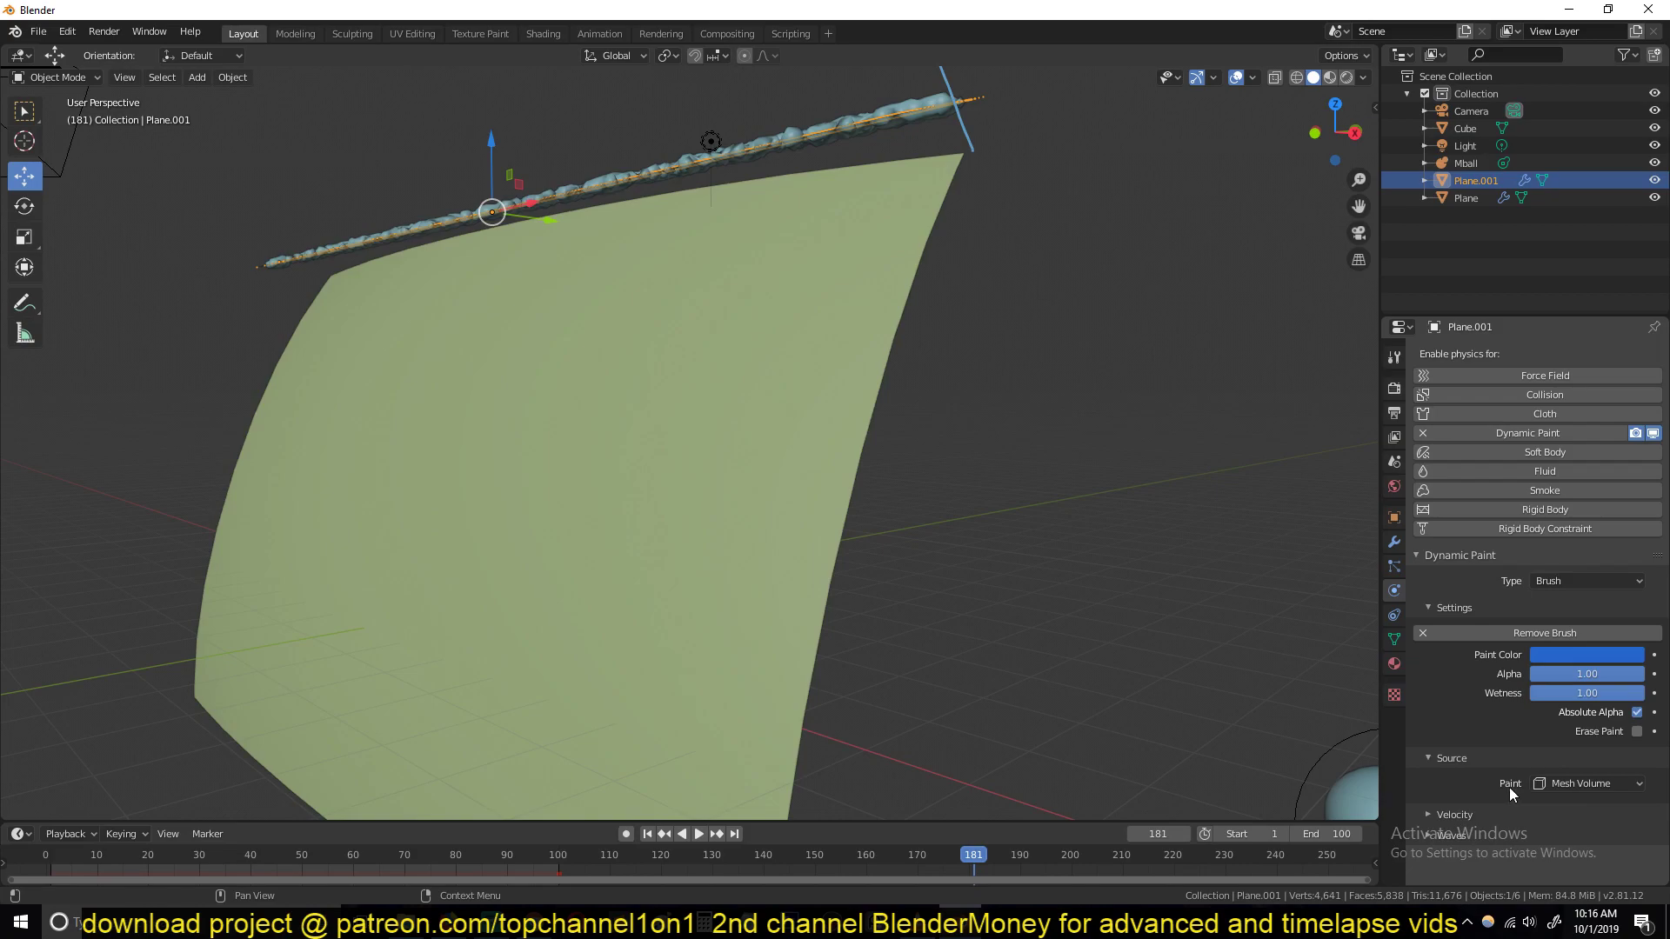
Step: Set the brush's paint source to Particle System and assign ParticleSettings as its particle system
{"action": "left_click", "coordinate": [1562, 781]}
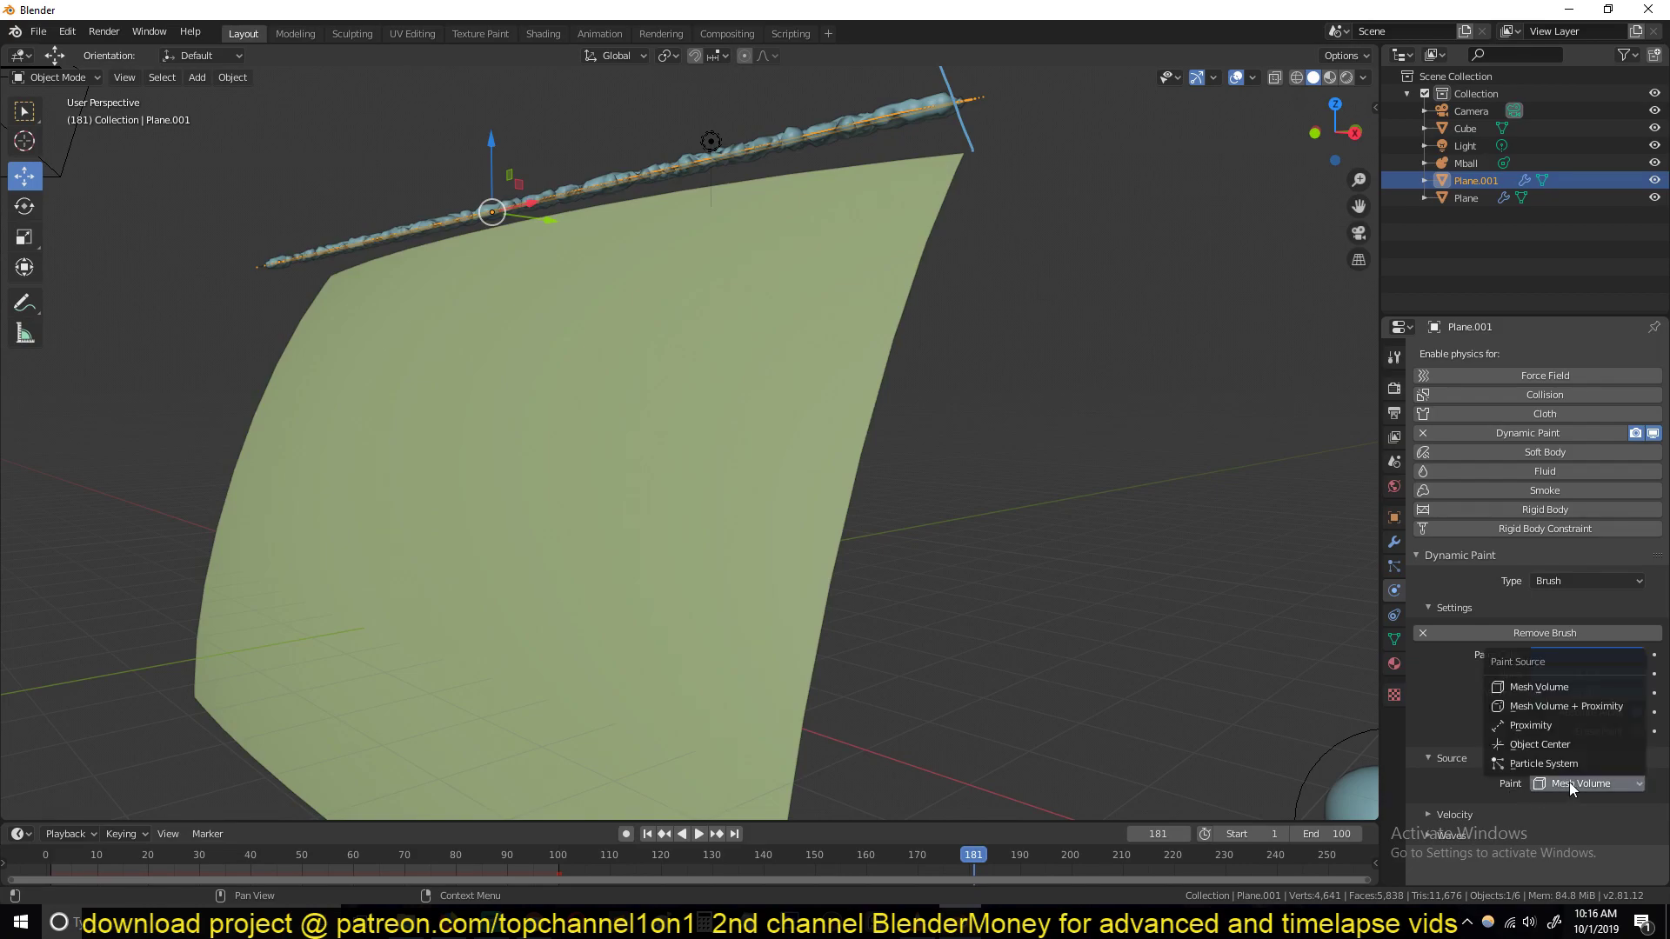
{"action": "left_click", "coordinate": [1570, 762]}
{"action": "left_click", "coordinate": [1594, 813]}
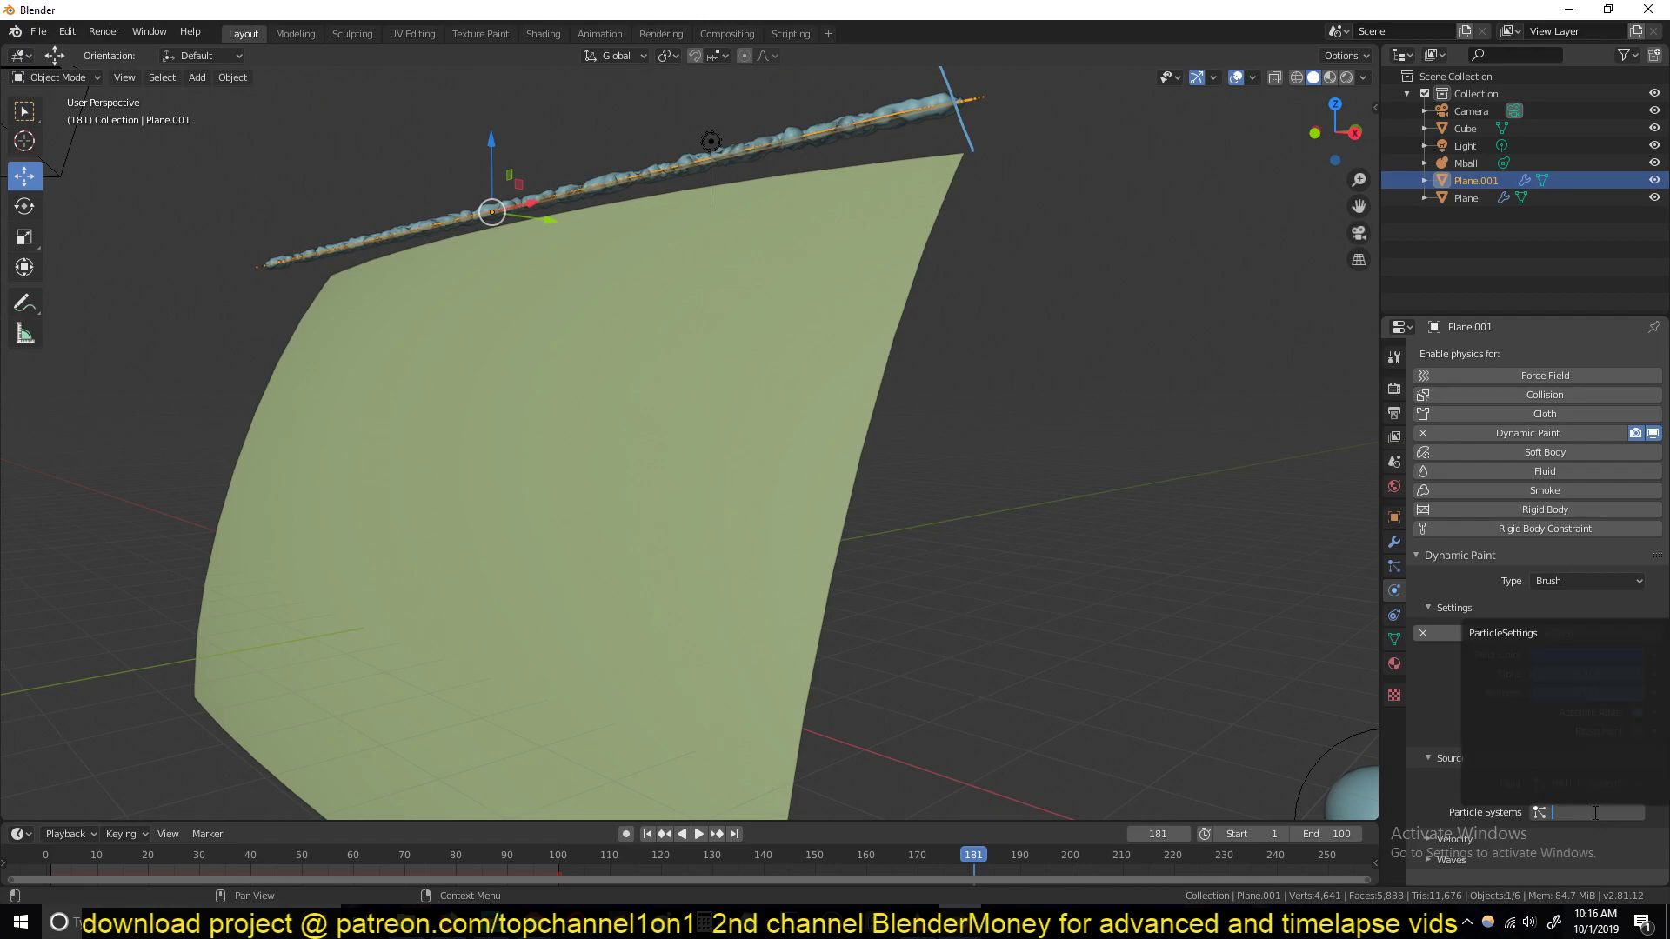
{"action": "left_click", "coordinate": [1570, 640]}
Step: Play the animation and switch the viewport to Material Preview shading to inspect the curved plane
{"action": "scroll", "coordinate": [1594, 765], "scroll_direction": "down", "scroll_amount": 1}
{"action": "key", "text": "space"}
{"action": "middle_click_drag", "start_coordinate": [724, 438], "coordinate": [827, 457]}
{"action": "scroll", "coordinate": [833, 456], "scroll_direction": "down", "scroll_amount": 3}
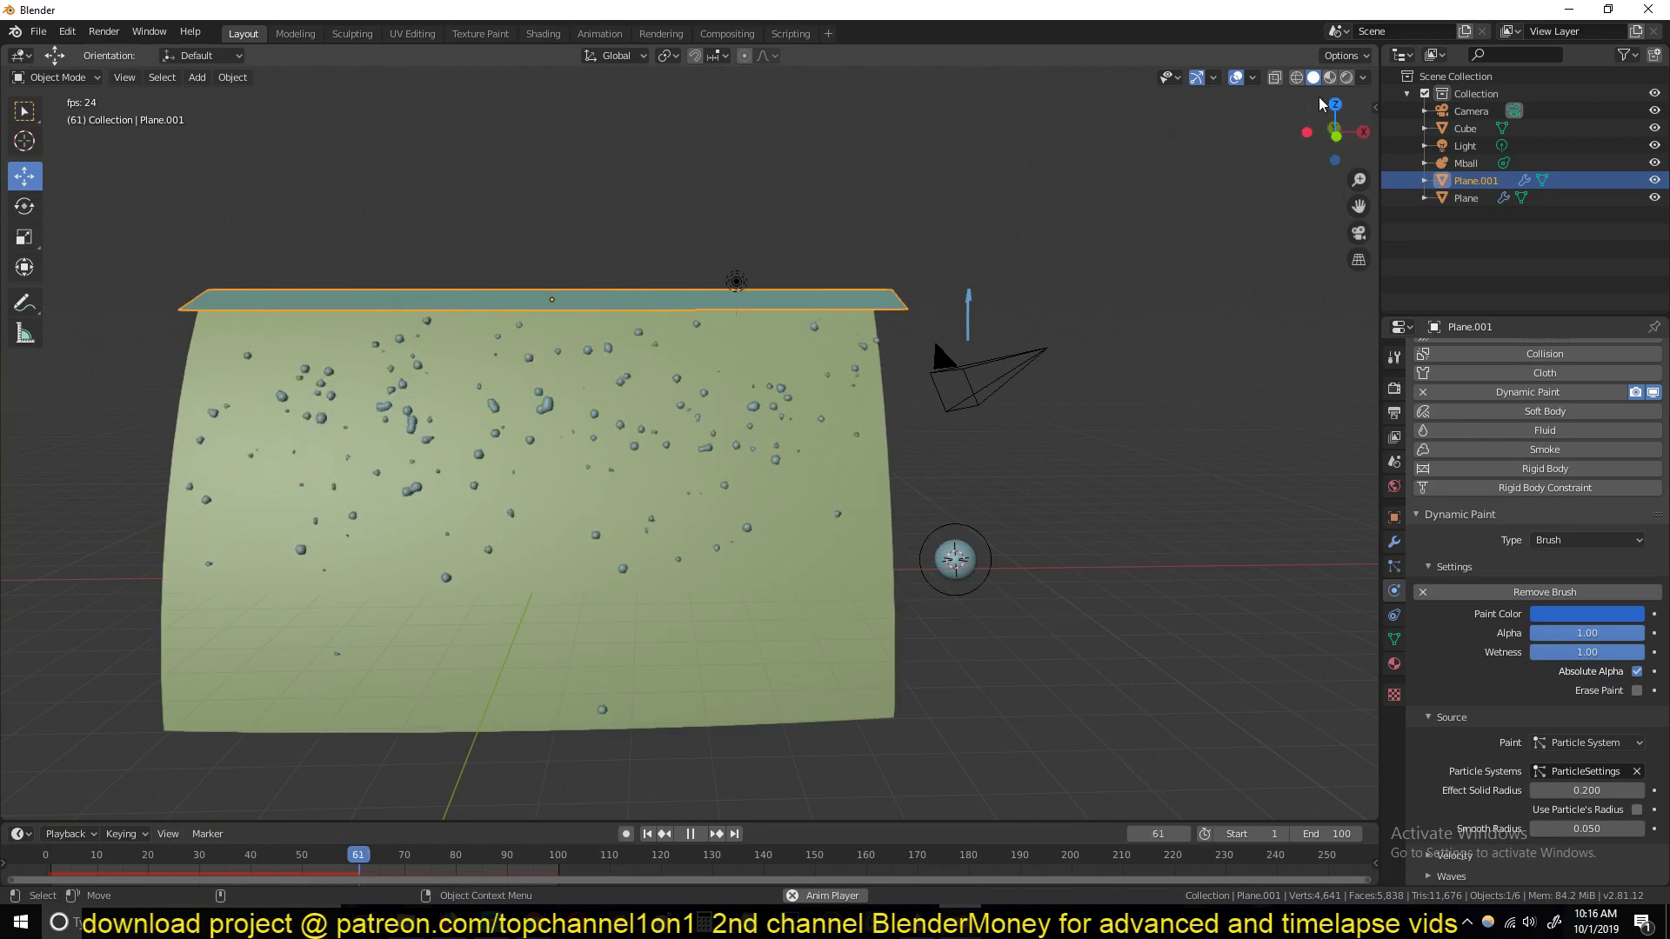
{"action": "left_click", "coordinate": [1331, 78]}
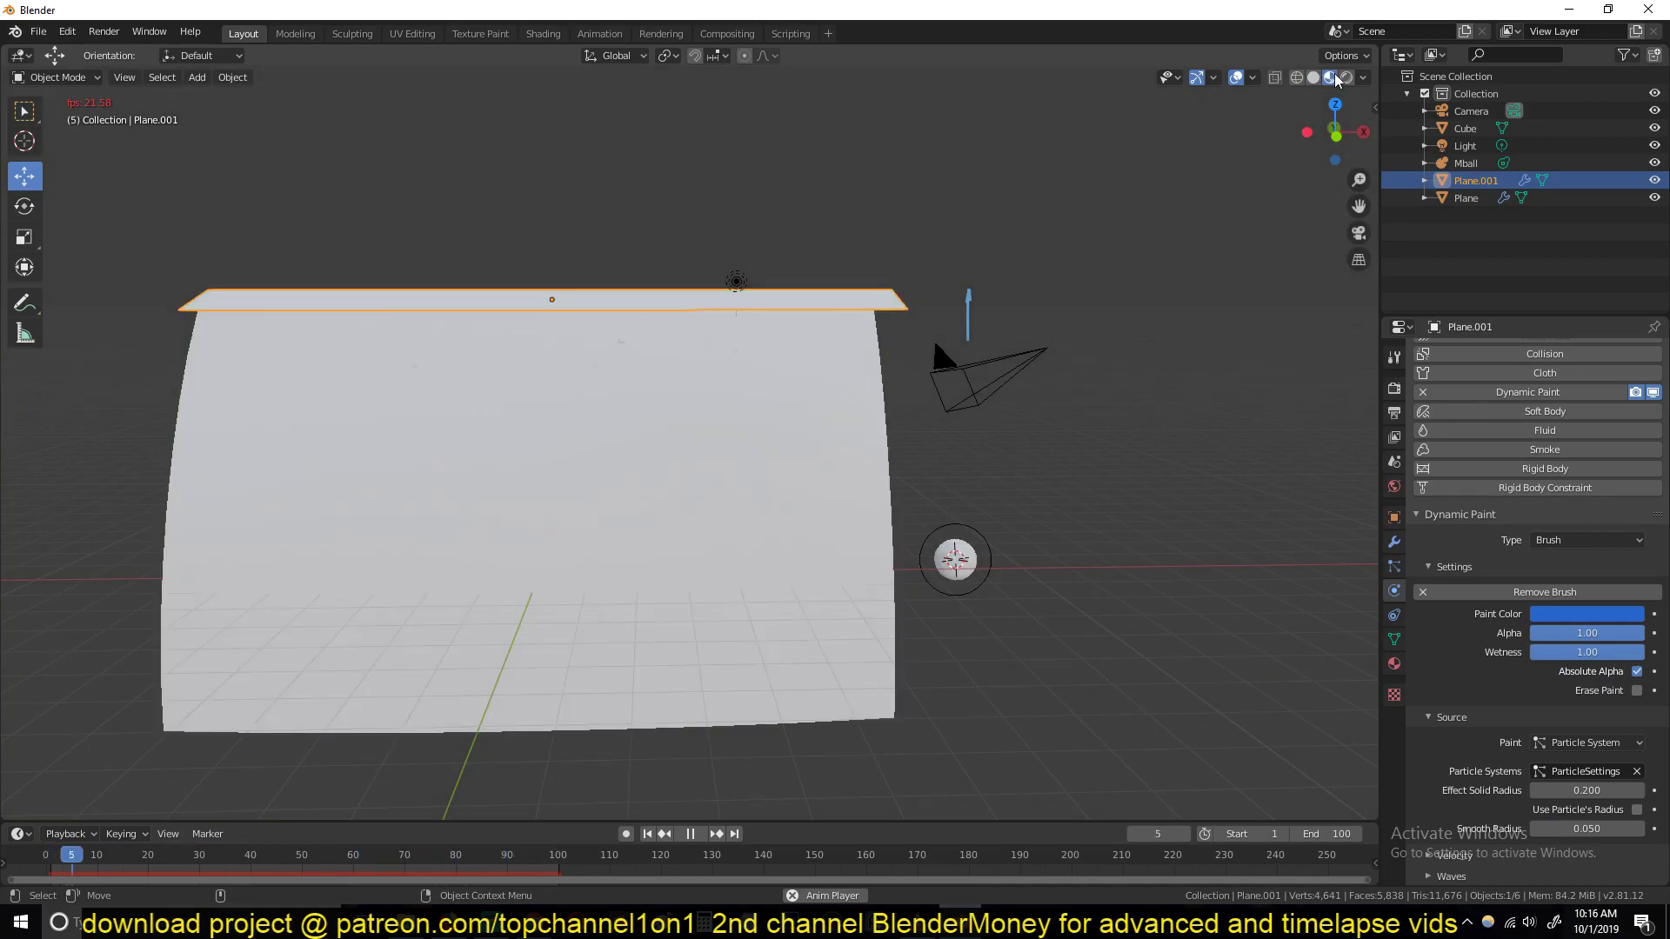
{"action": "mouse_move", "coordinate": [1026, 348]}
{"action": "middle_mouse_down"}
{"action": "mouse_move", "coordinate": [947, 231]}
{"action": "mouse_move", "coordinate": [964, 210]}
{"action": "middle_mouse_up"}
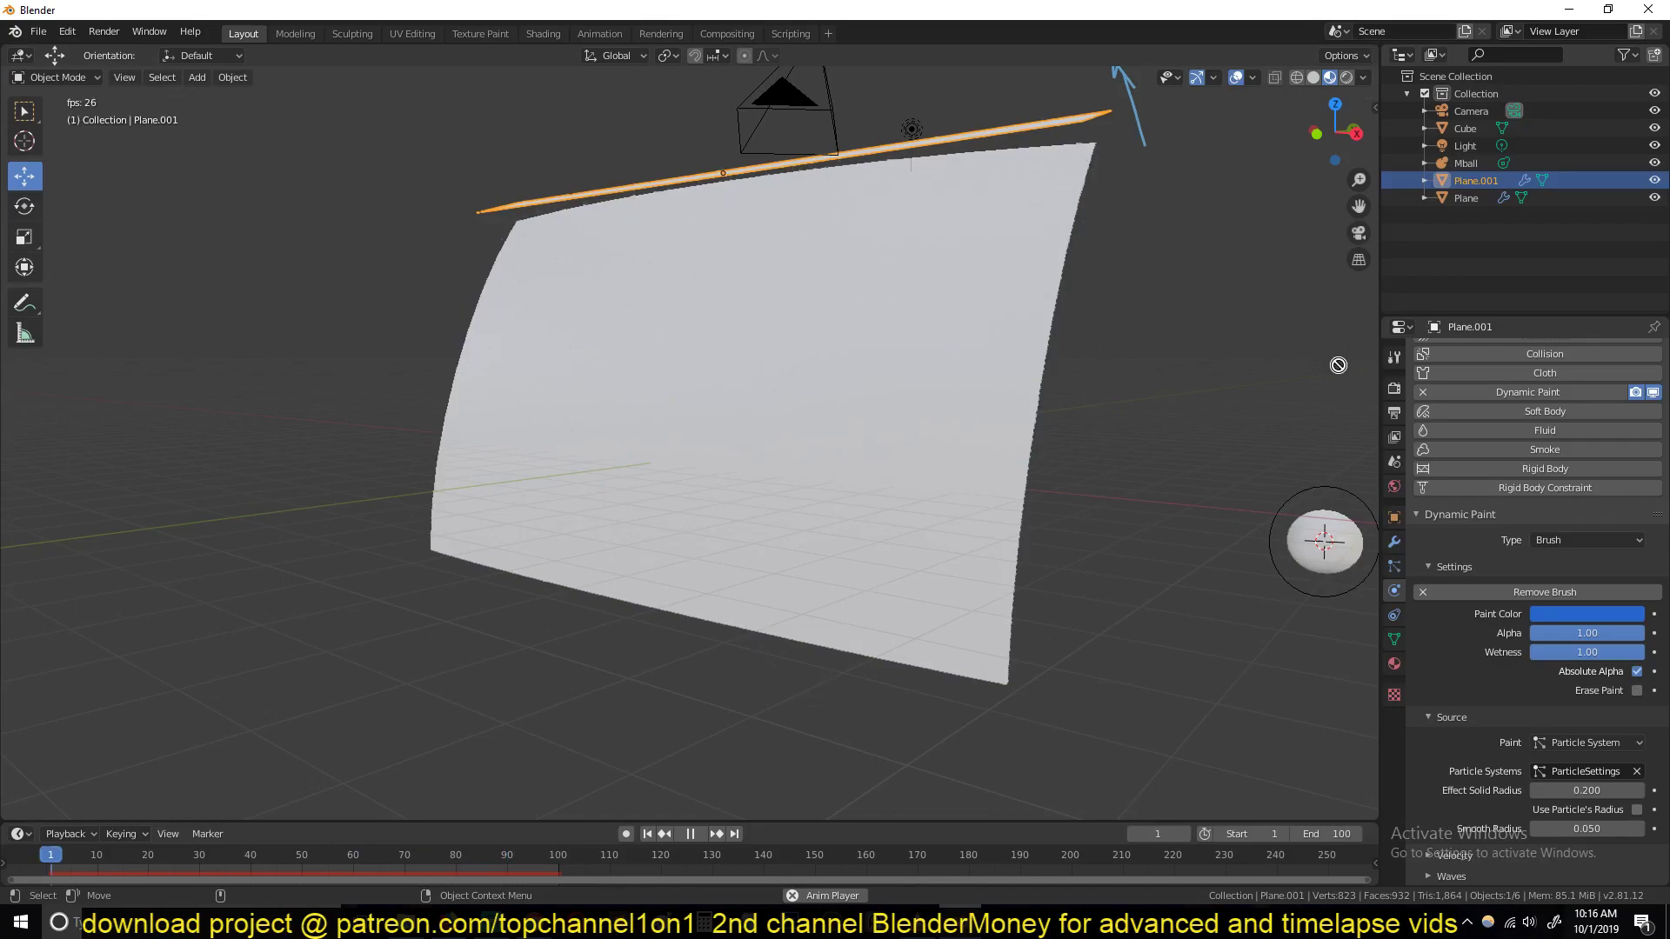
Step: Split the viewport horizontally, pause the playback, and turn the lower area into a resized Shader Editor
{"action": "left_click", "coordinate": [1374, 290]}
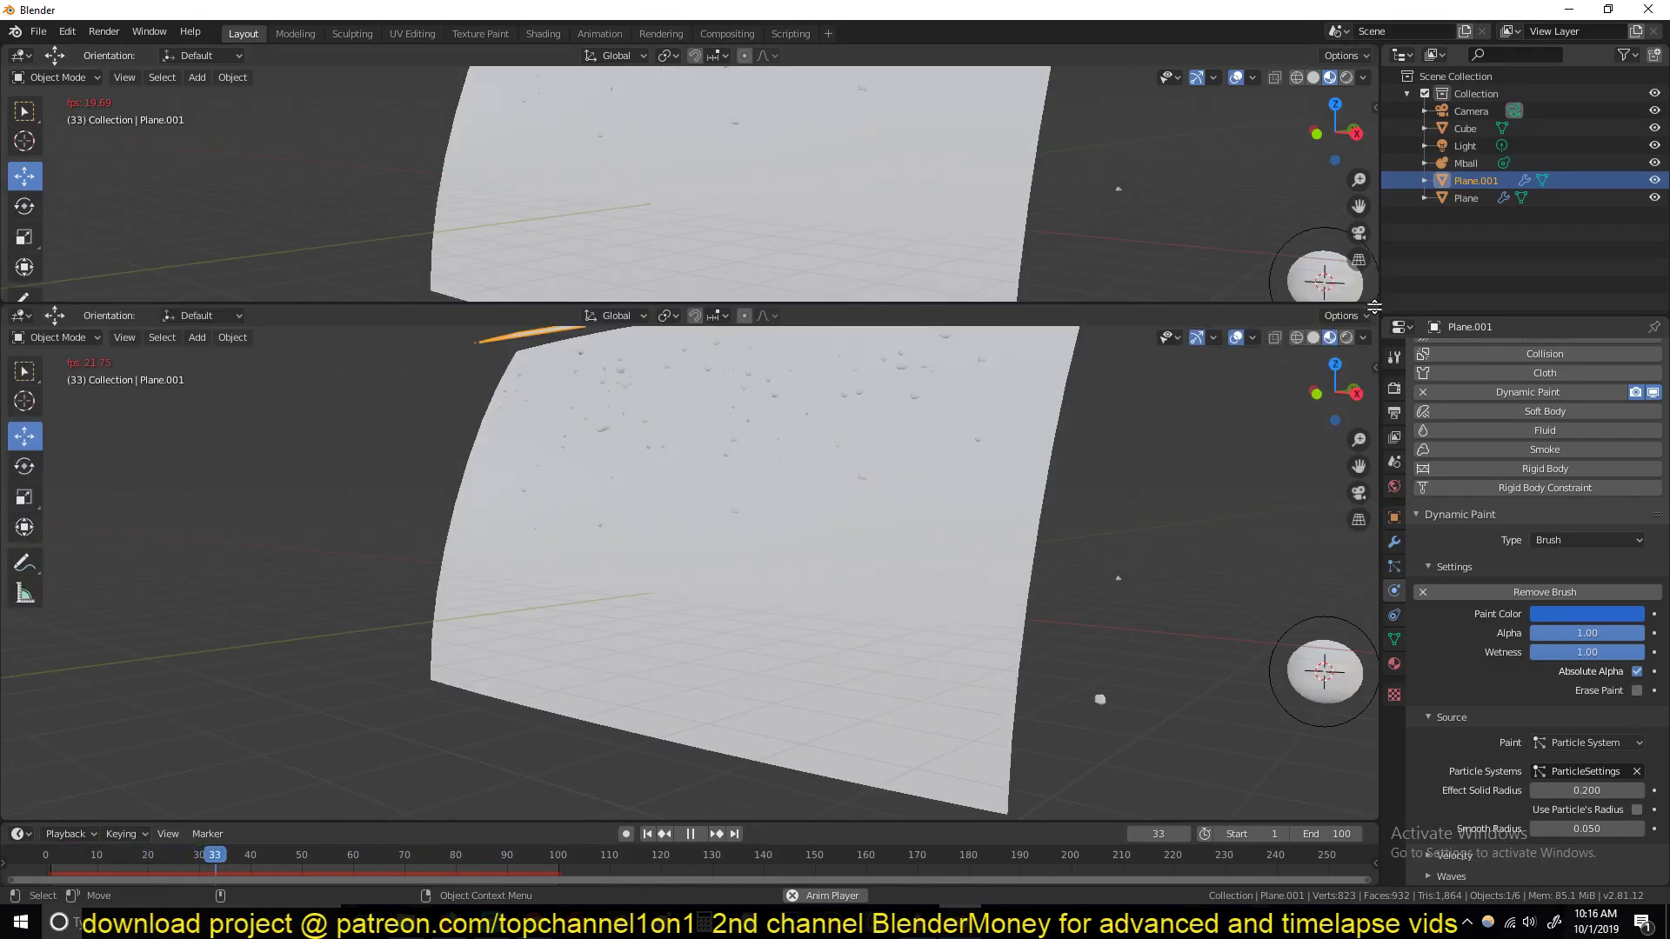
{"action": "key", "text": "space"}
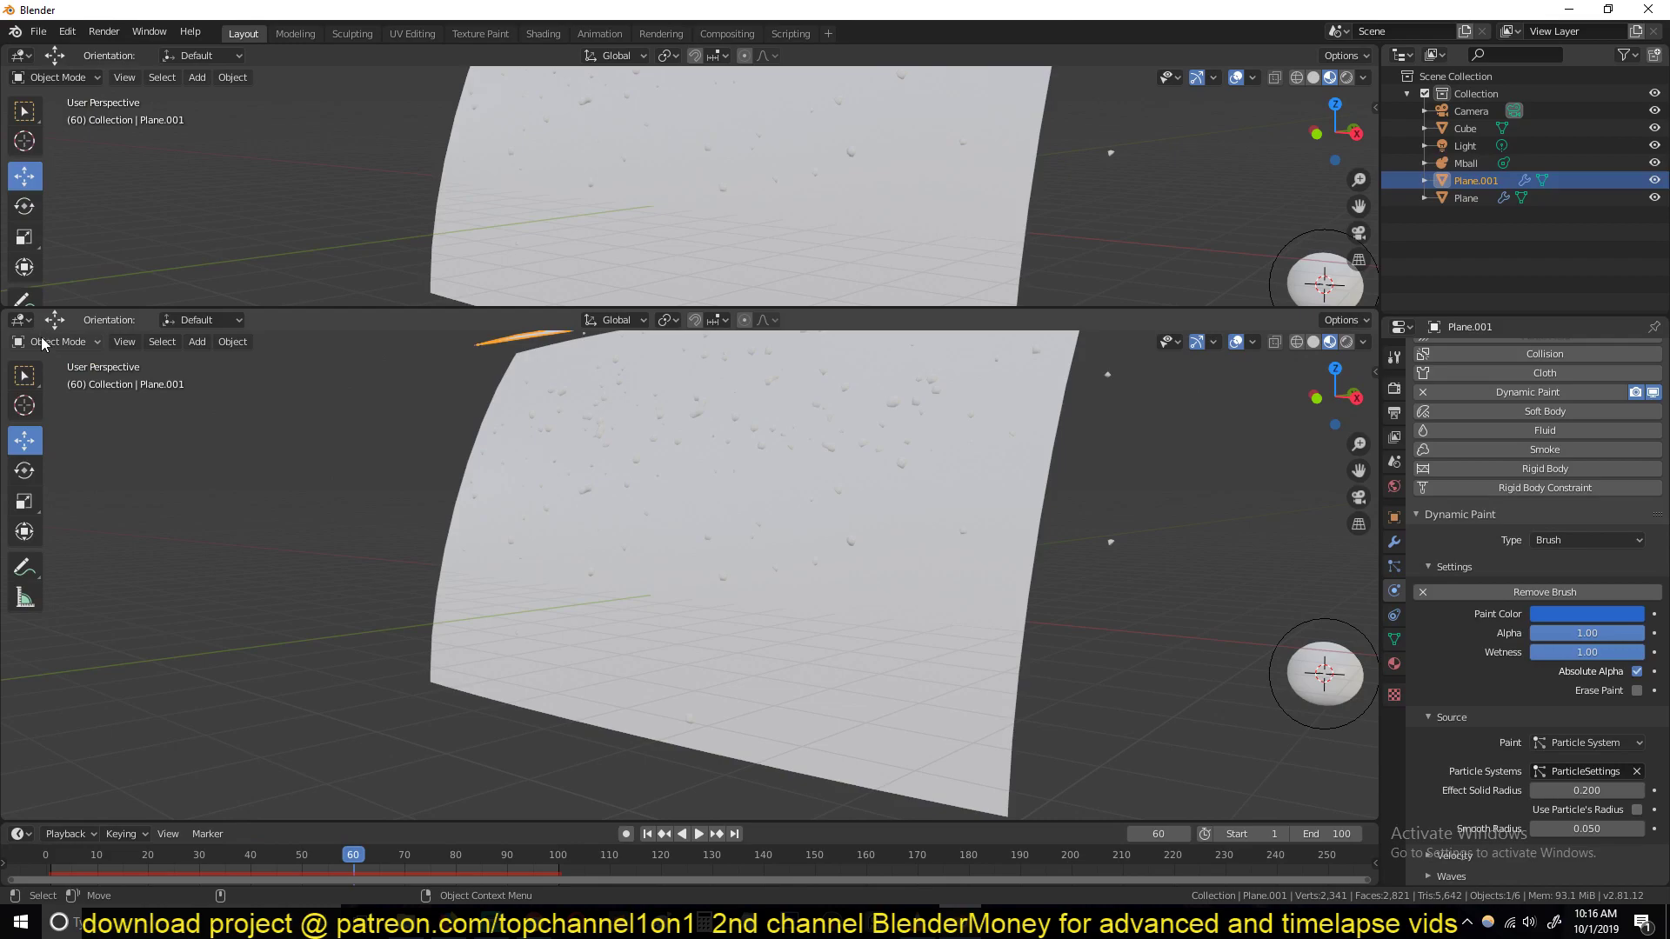
{"action": "left_click", "coordinate": [21, 319]}
{"action": "left_click", "coordinate": [70, 446]}
{"action": "left_click_drag", "start_coordinate": [418, 309], "coordinate": [452, 488]}
Step: Give the curved plane a new glass-like Principled BSDF material with transmission 1 and roughness 0
{"action": "left_click", "coordinate": [637, 359]}
{"action": "middle_click_drag", "start_coordinate": [635, 351], "coordinate": [621, 414], "text": "shift"}
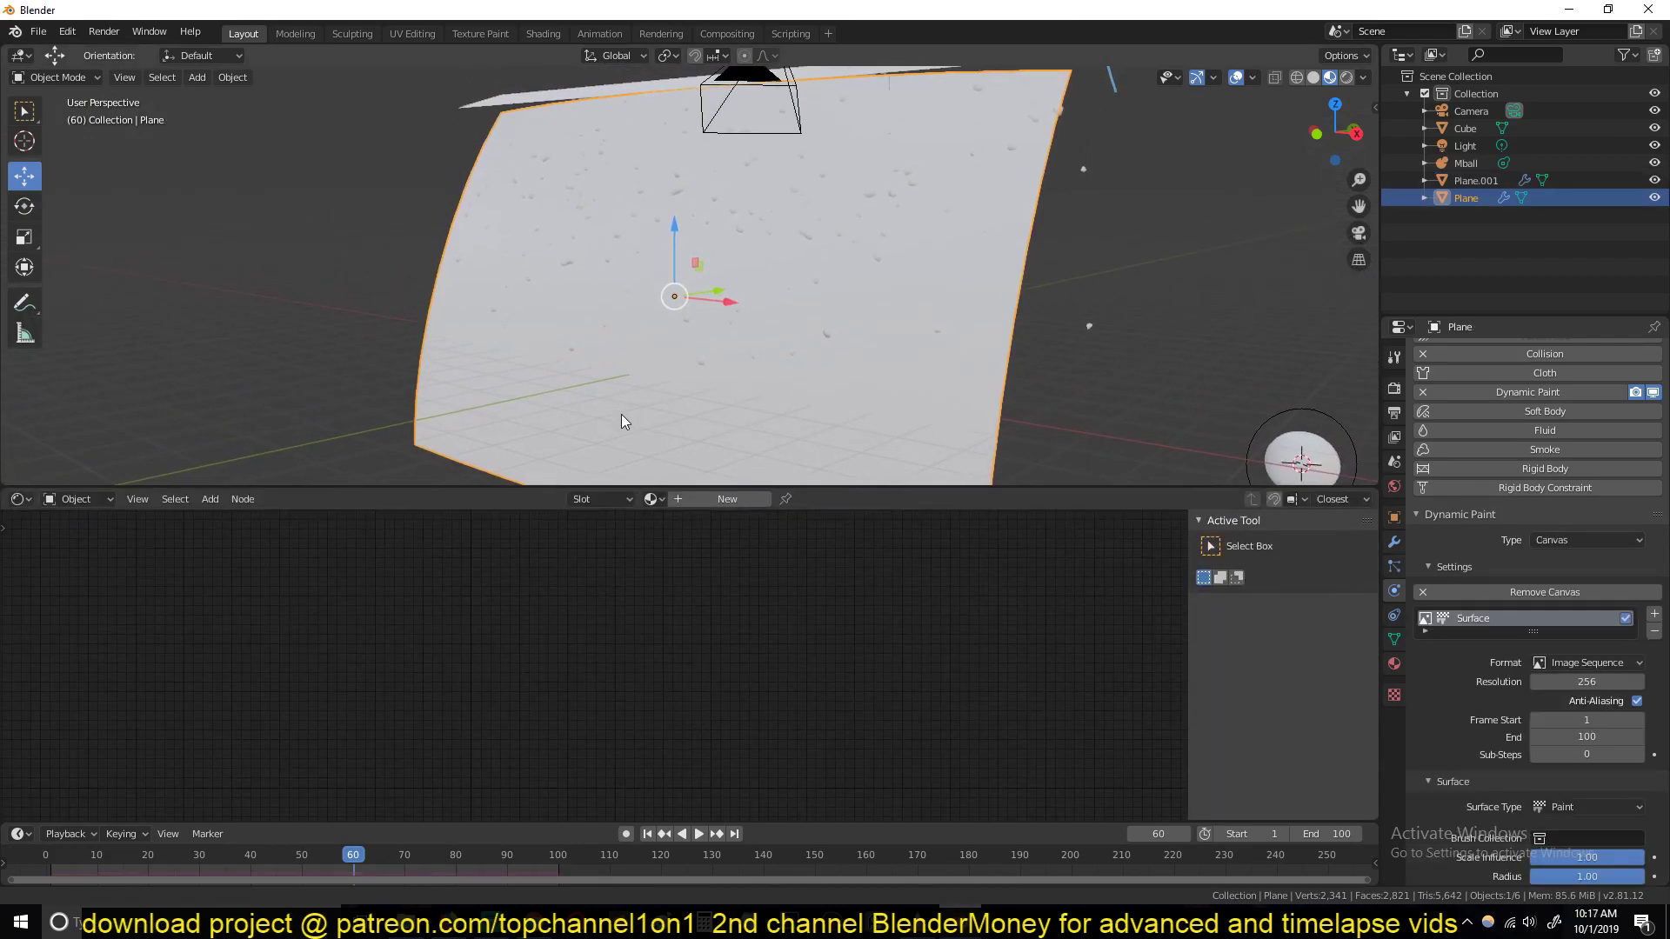
{"action": "left_click", "coordinate": [722, 499]}
{"action": "scroll", "coordinate": [757, 551], "scroll_direction": "up", "scroll_amount": 4}
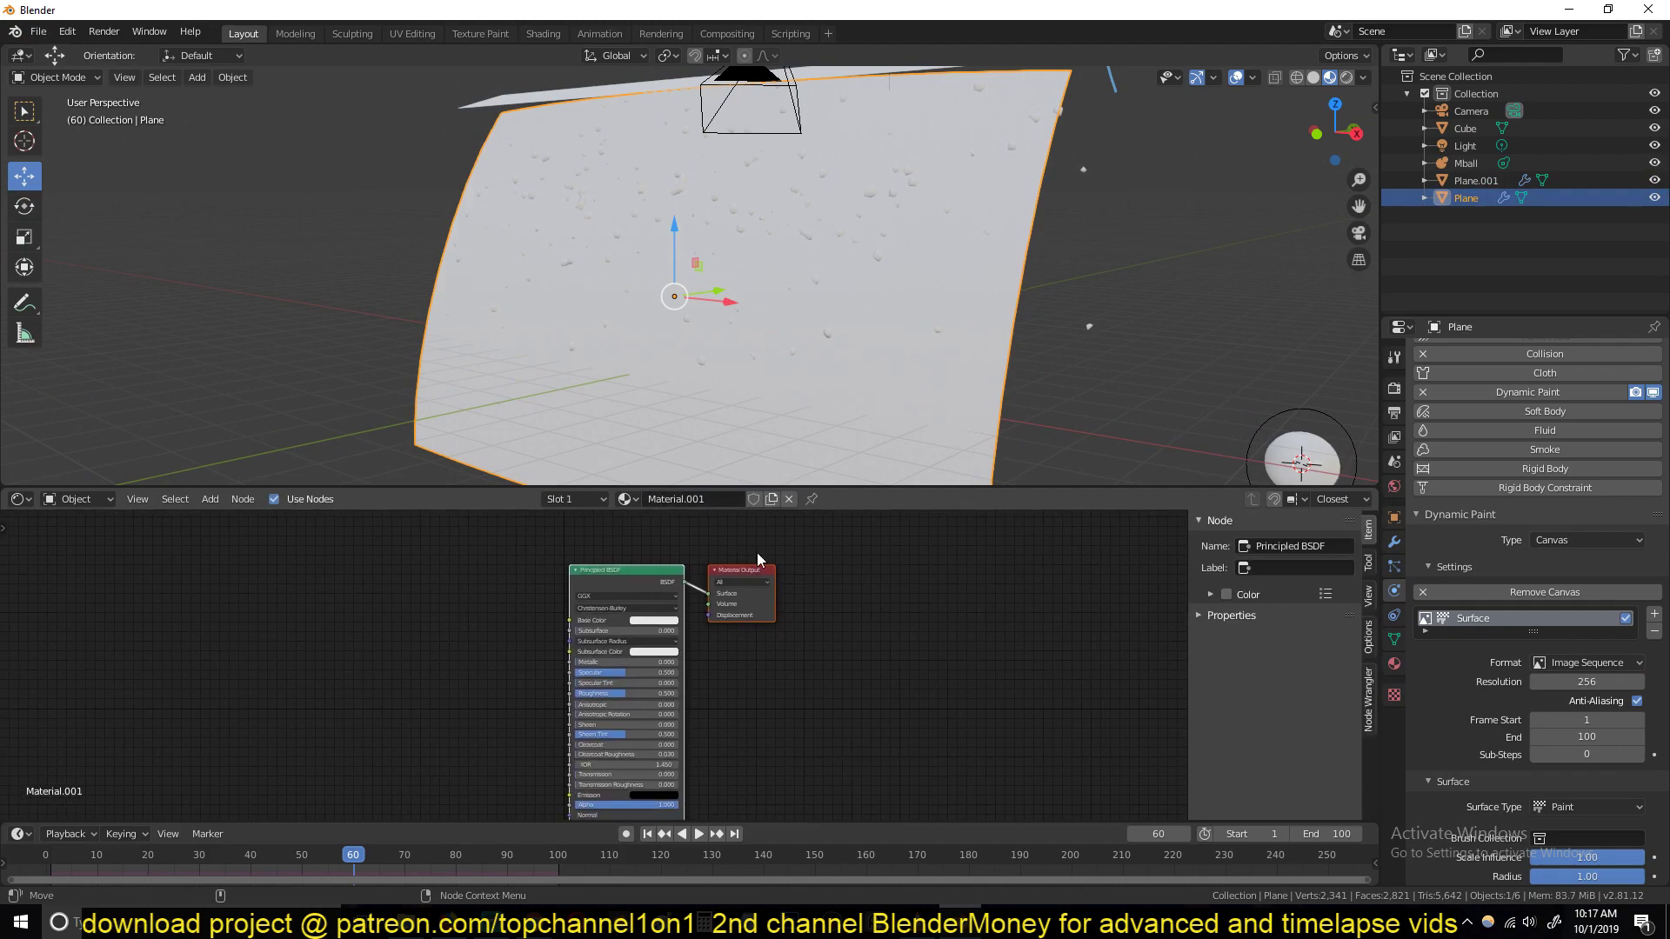
{"action": "left_click", "coordinate": [696, 727]}
{"action": "type", "text": "1"}
{"action": "key", "text": "Return"}
{"action": "left_click_drag", "start_coordinate": [654, 609], "coordinate": [577, 610]}
{"action": "key", "text": "alt+a"}
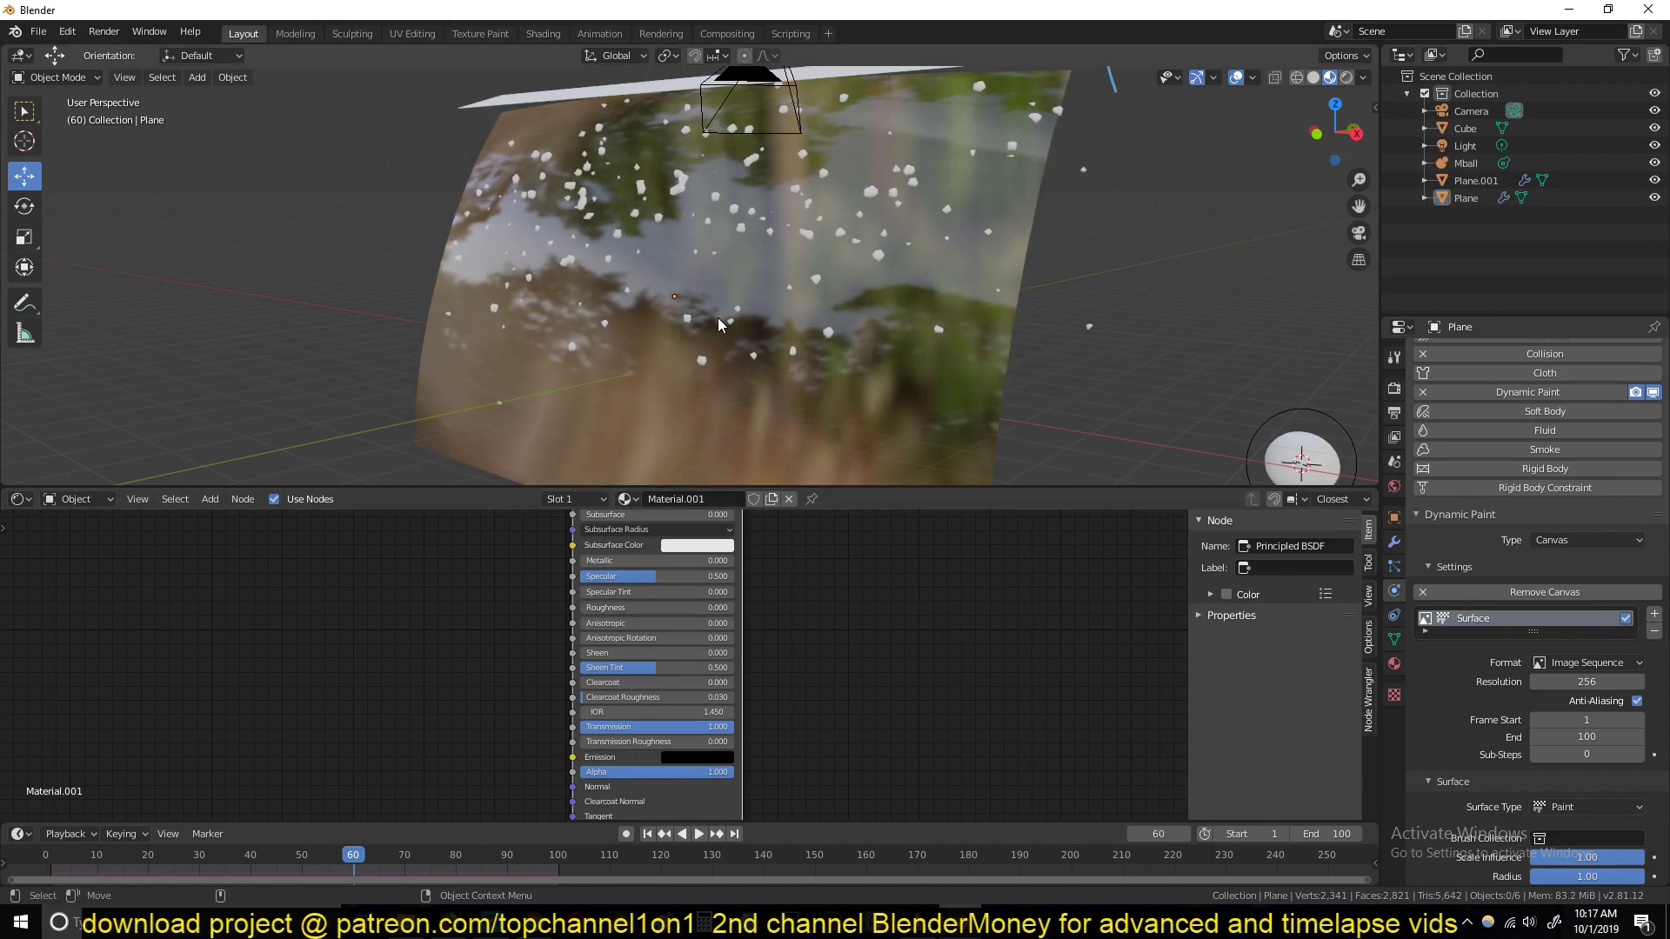
Step: Give the metaball a new Principled BSDF material with transmission 1 and roughness 0
{"action": "left_click", "coordinate": [1307, 447]}
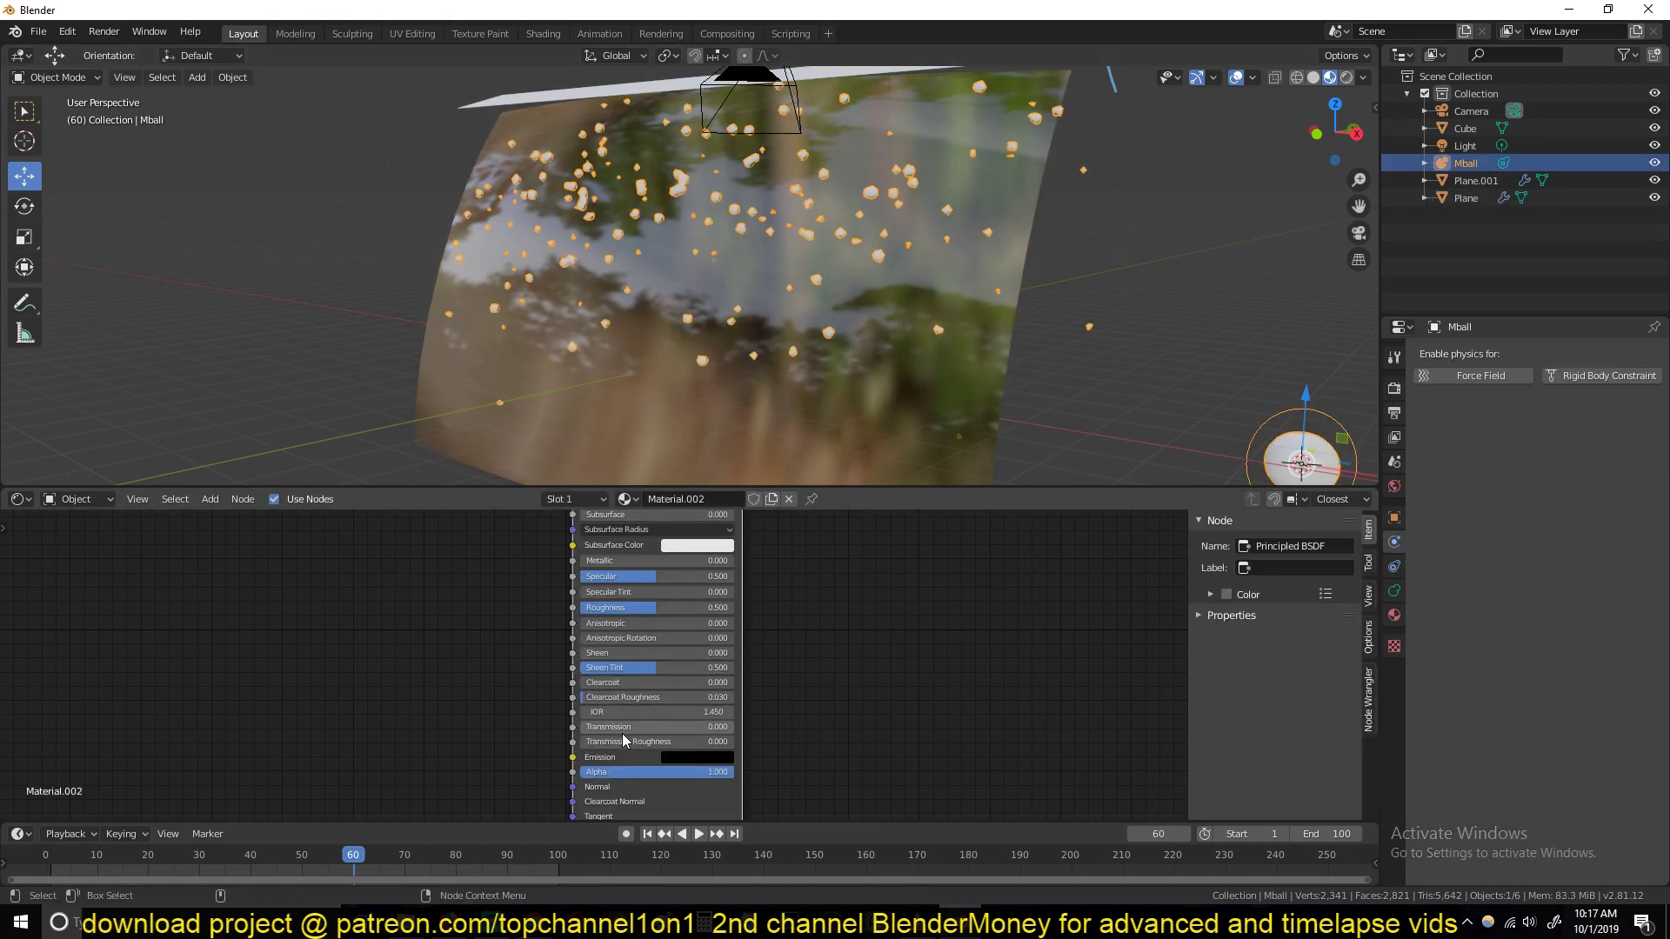
{"action": "type", "text": "1"}
{"action": "key", "text": "Return"}
{"action": "left_click_drag", "start_coordinate": [647, 614], "coordinate": [574, 613]}
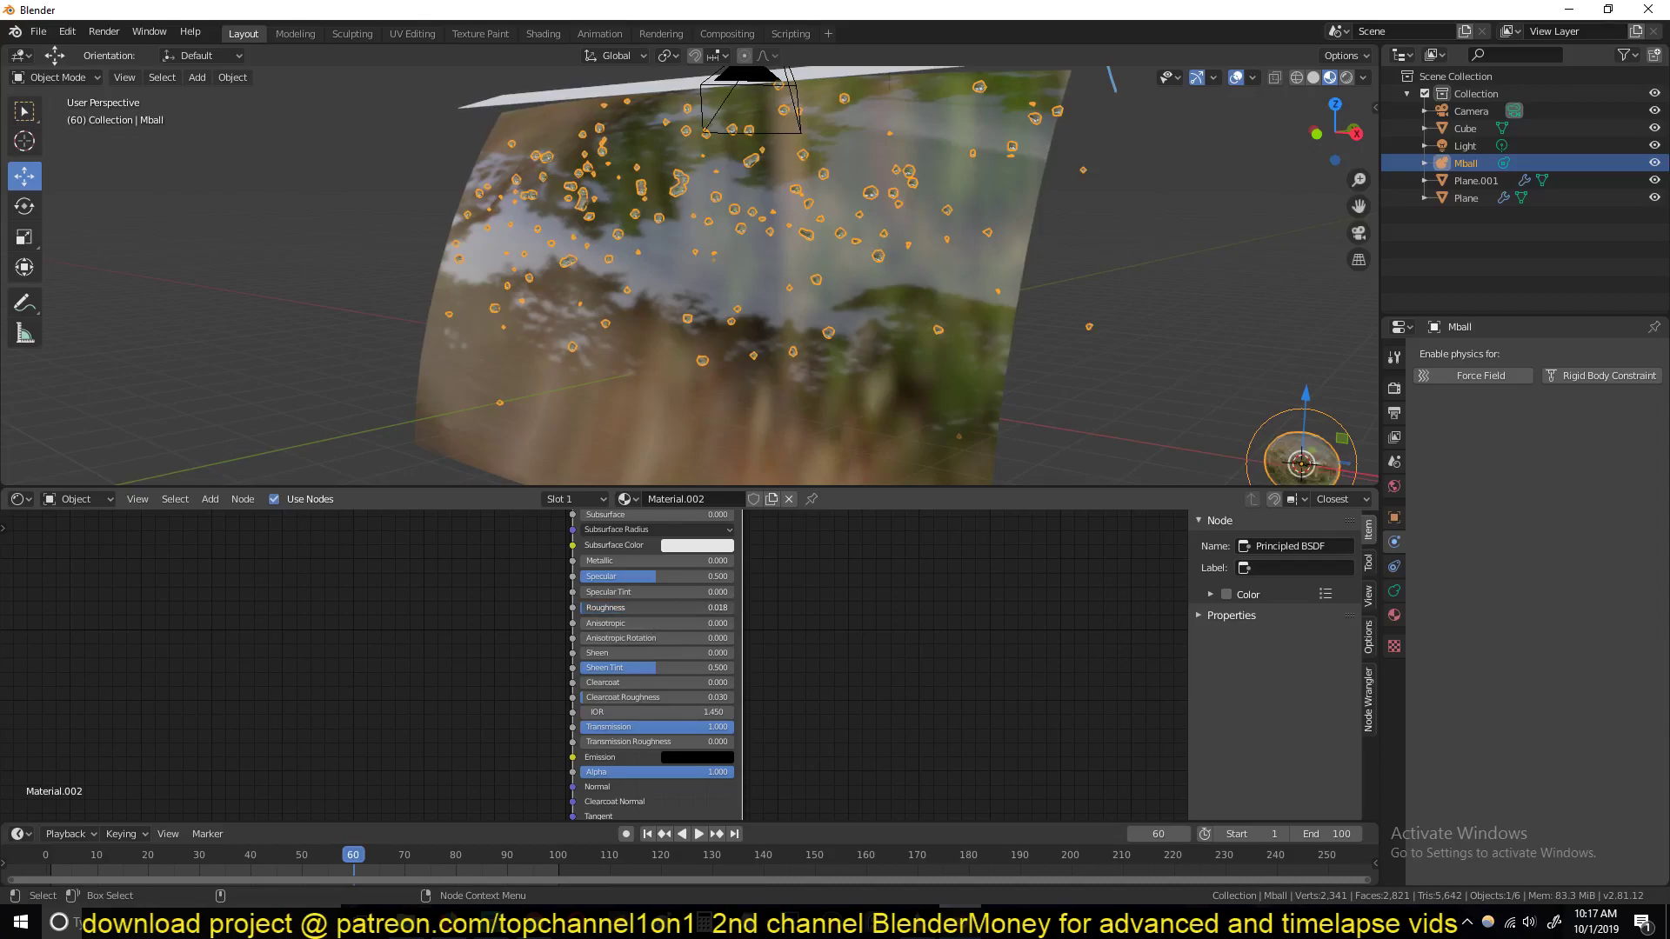
{"action": "key", "text": "alt+a"}
Step: Play the animation to view the transparent droplets on the glass plane, then pause it
{"action": "key", "text": "space"}
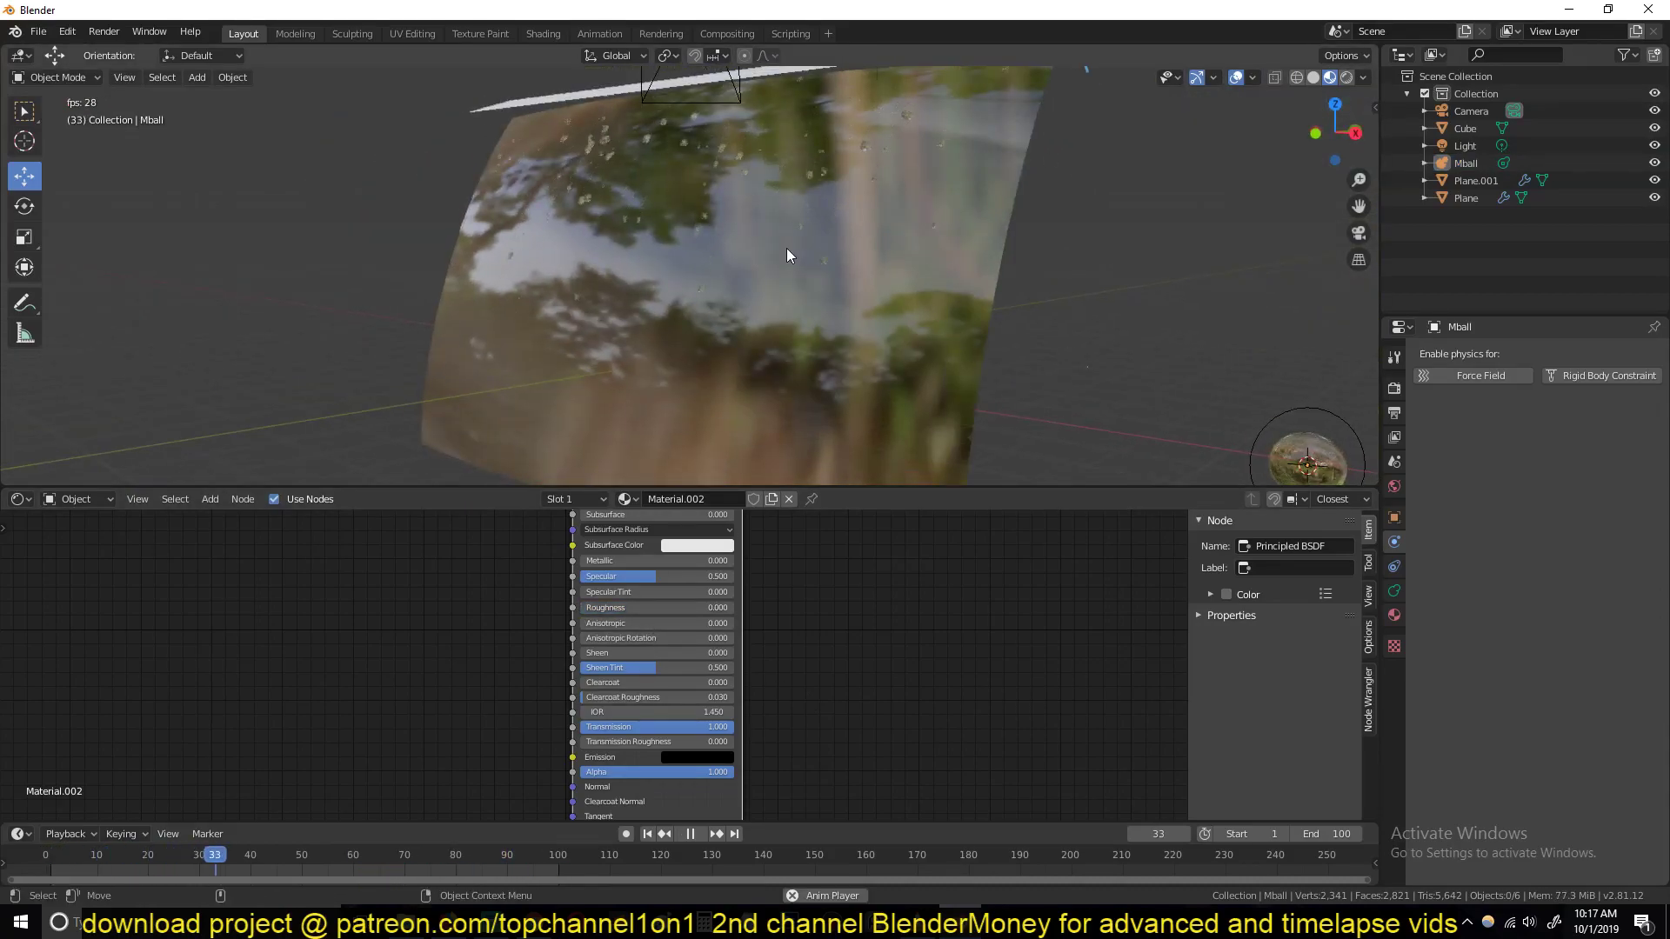
{"action": "left_click", "coordinate": [879, 280]}
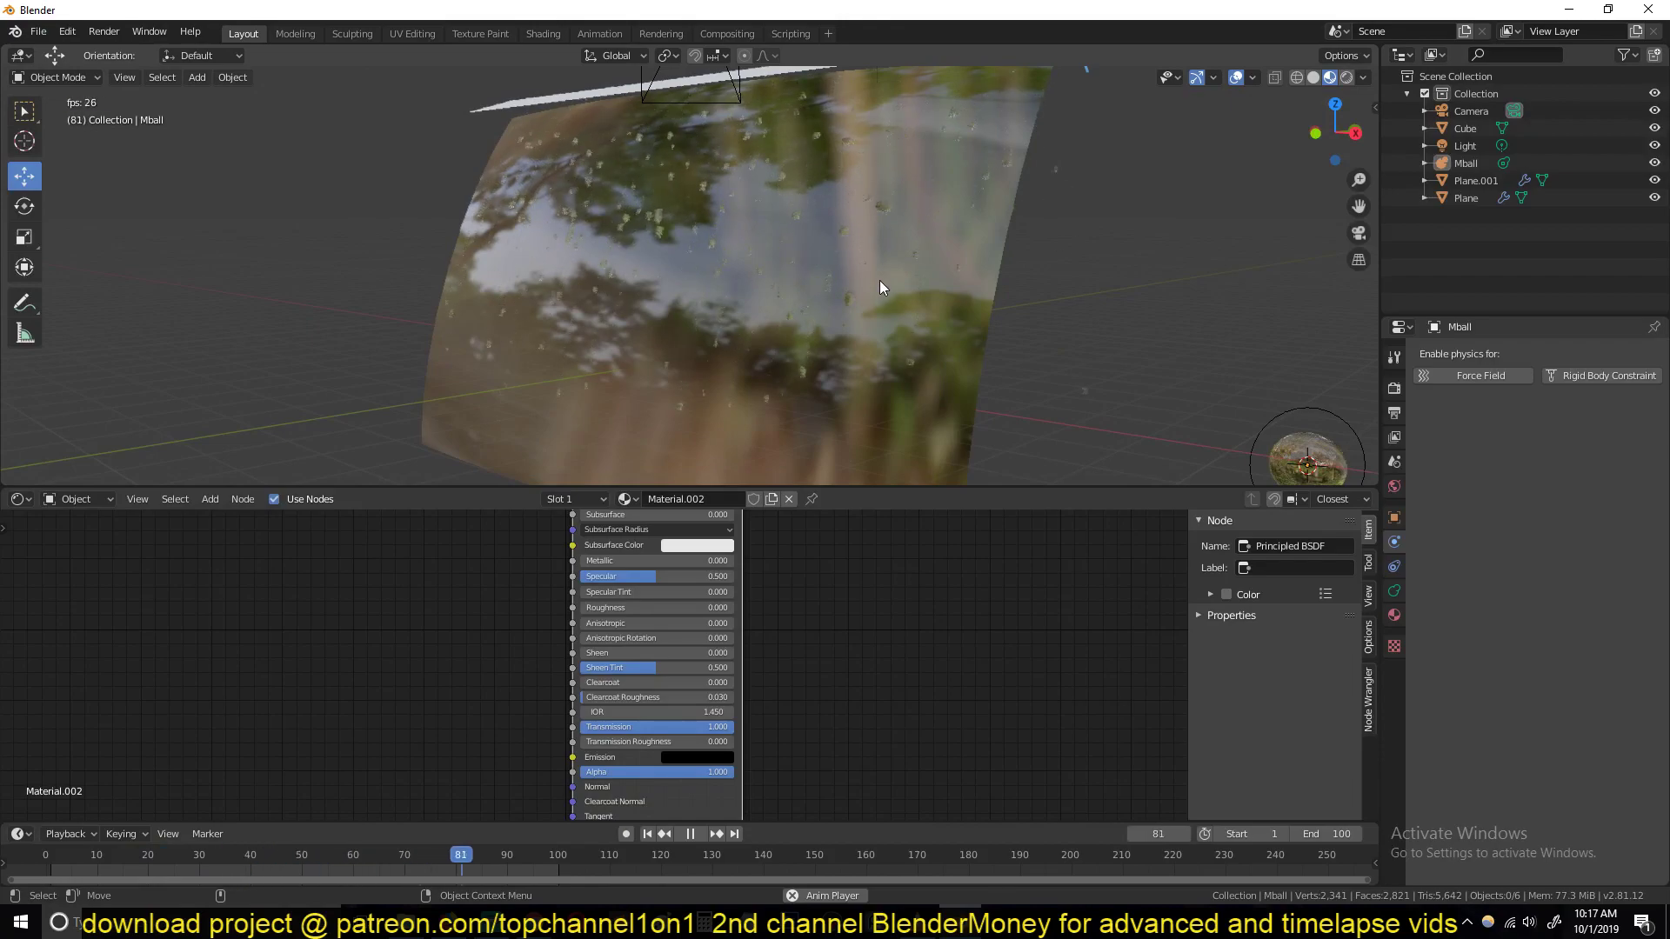
{"action": "key", "text": "space"}
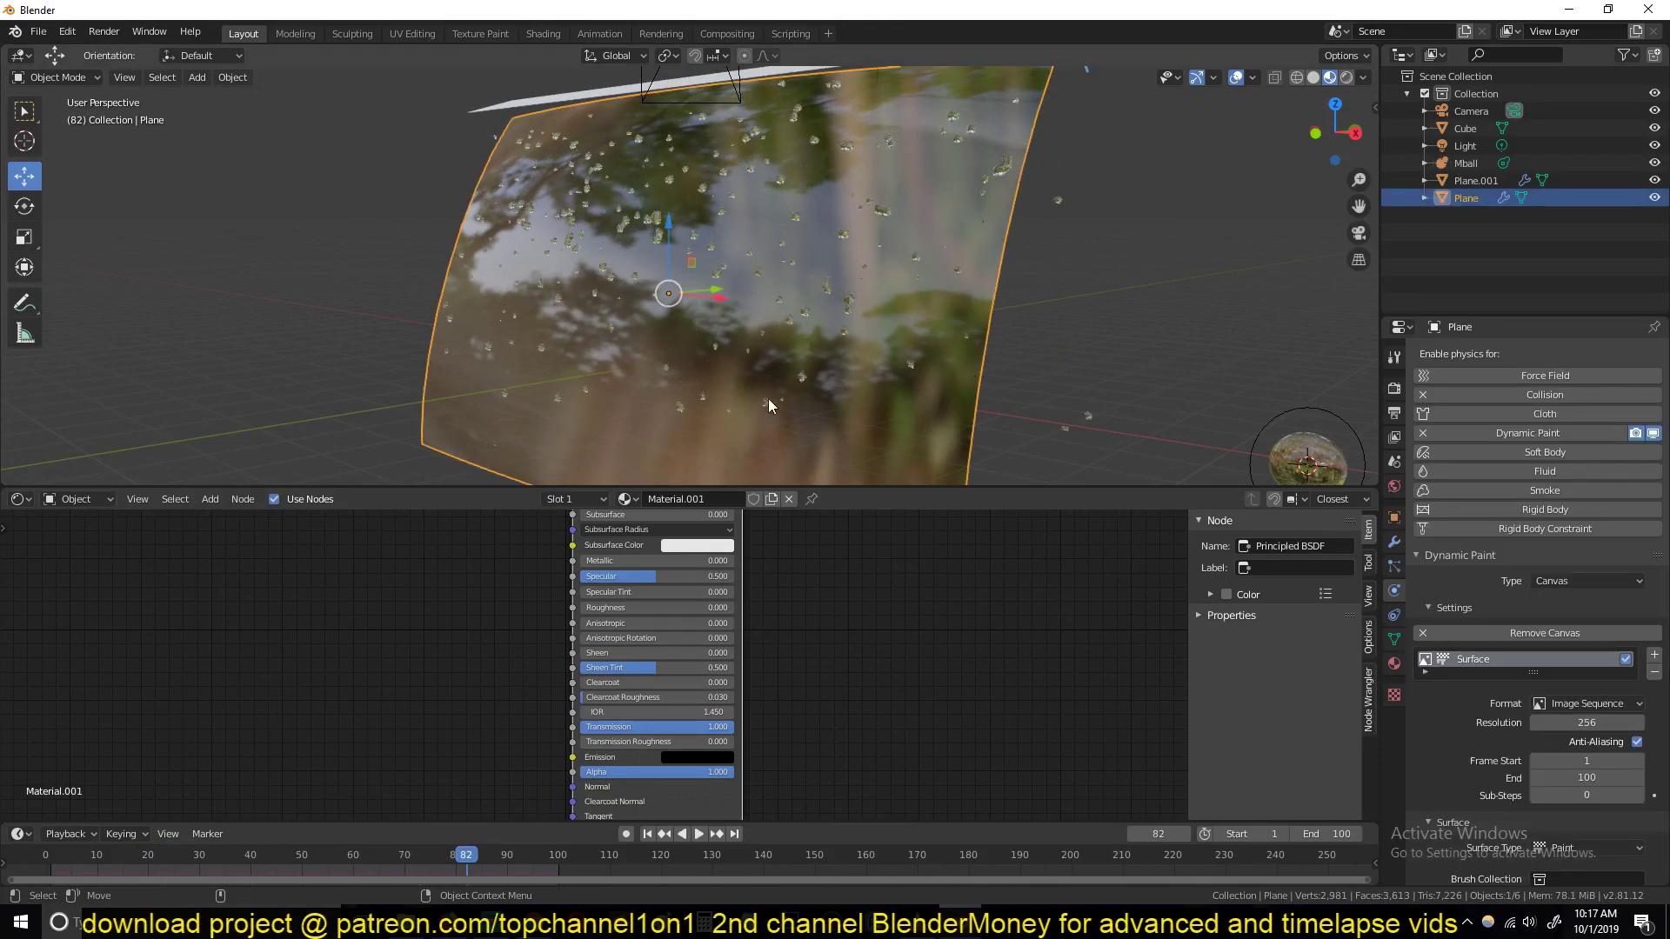
{"action": "middle_click_drag", "start_coordinate": [380, 559], "coordinate": [567, 636]}
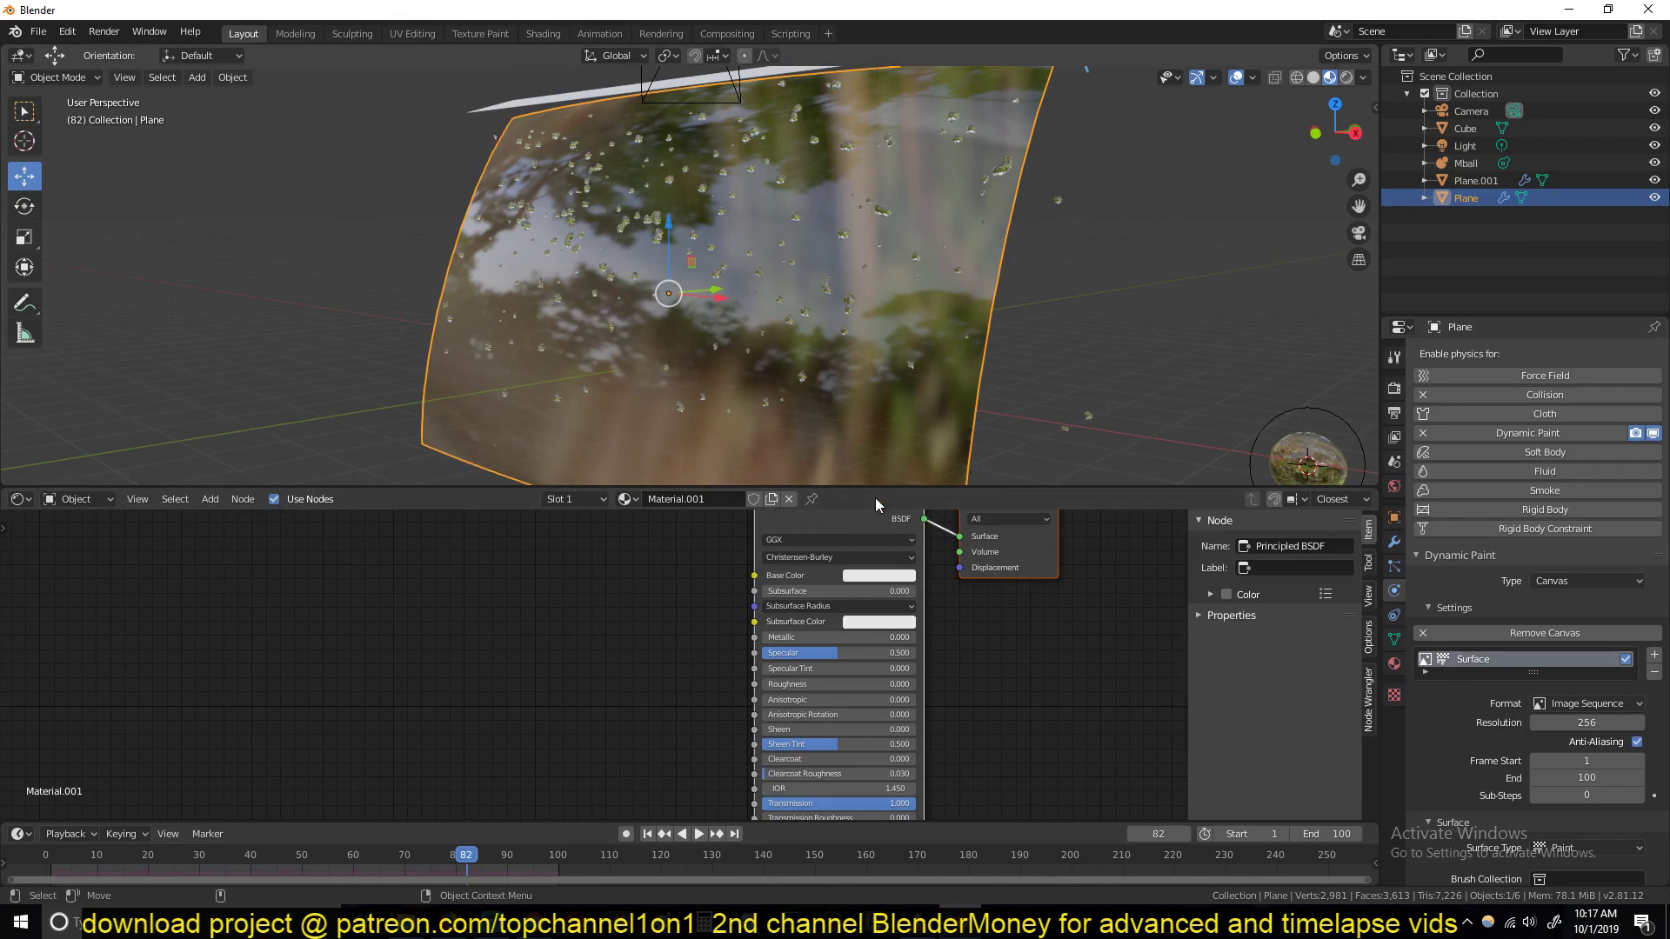
{"action": "key", "text": "shift+a"}
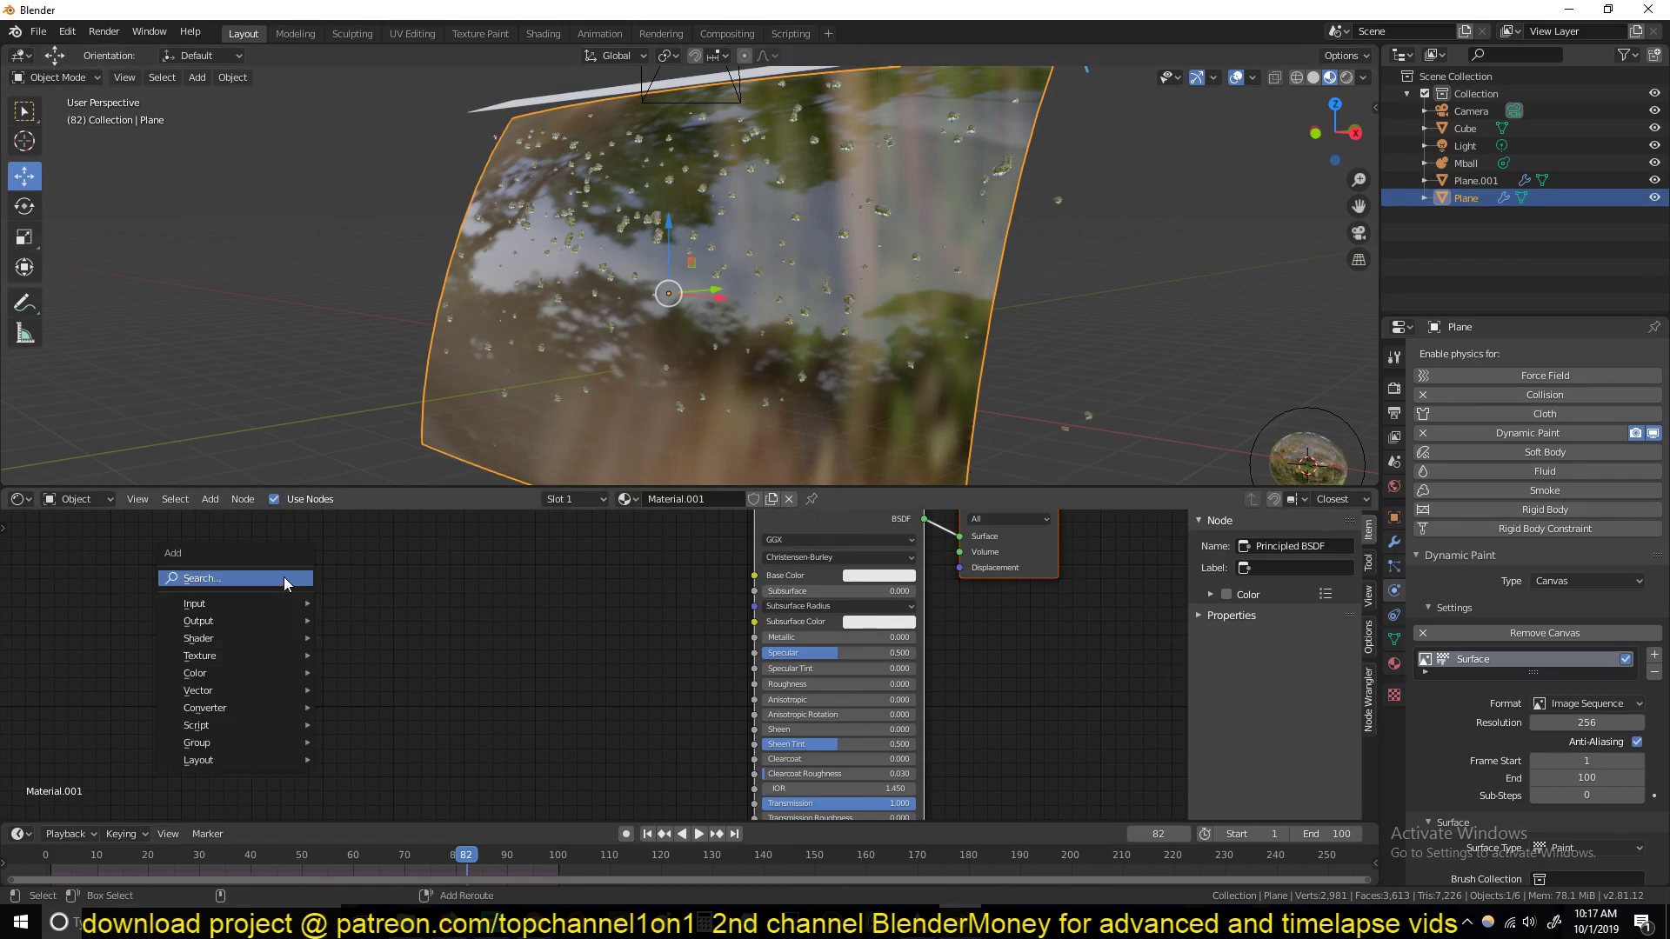
{"action": "mouse_move", "coordinate": [254, 608]}
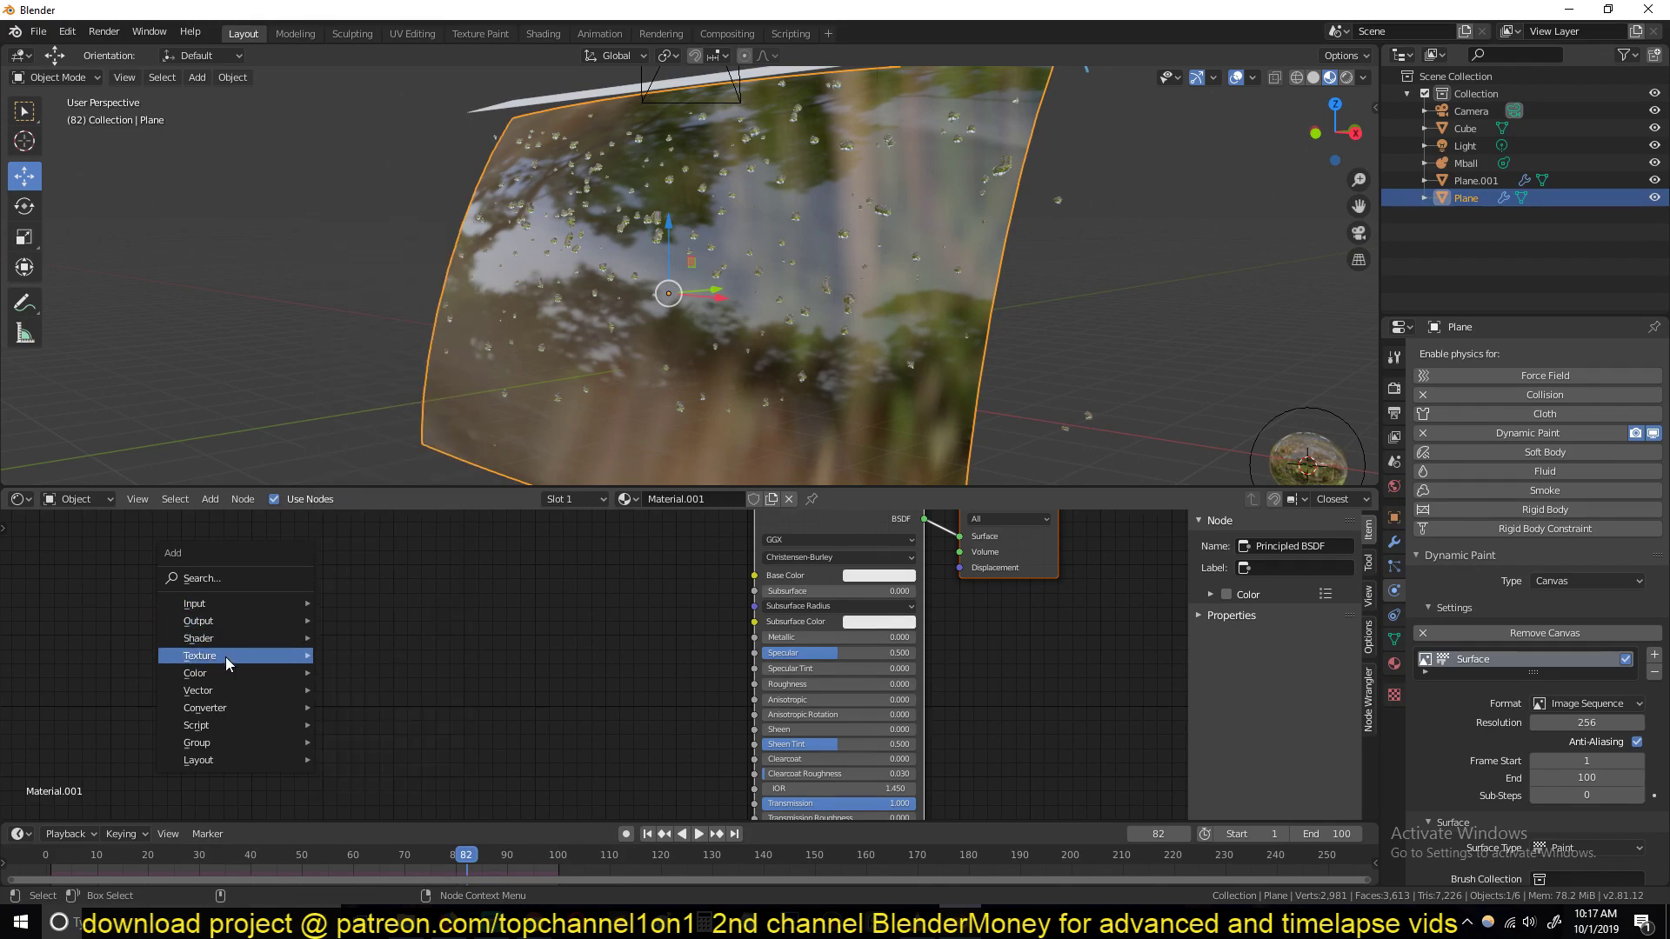
{"action": "mouse_move", "coordinate": [226, 655]}
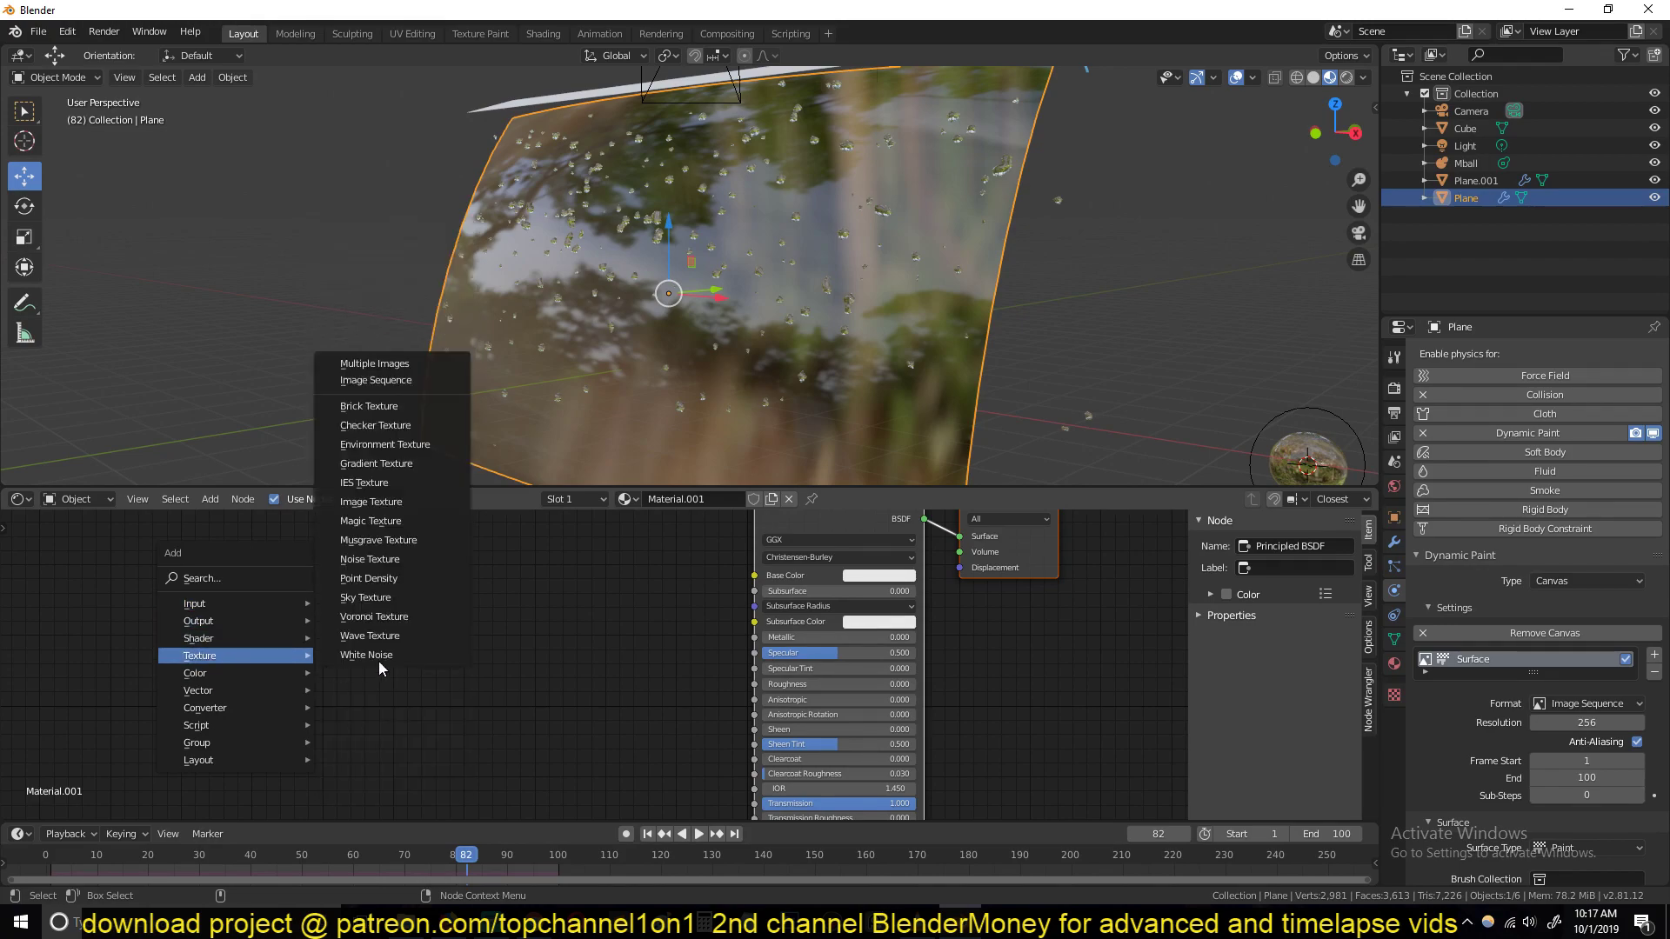
{"action": "left_click", "coordinate": [409, 382]}
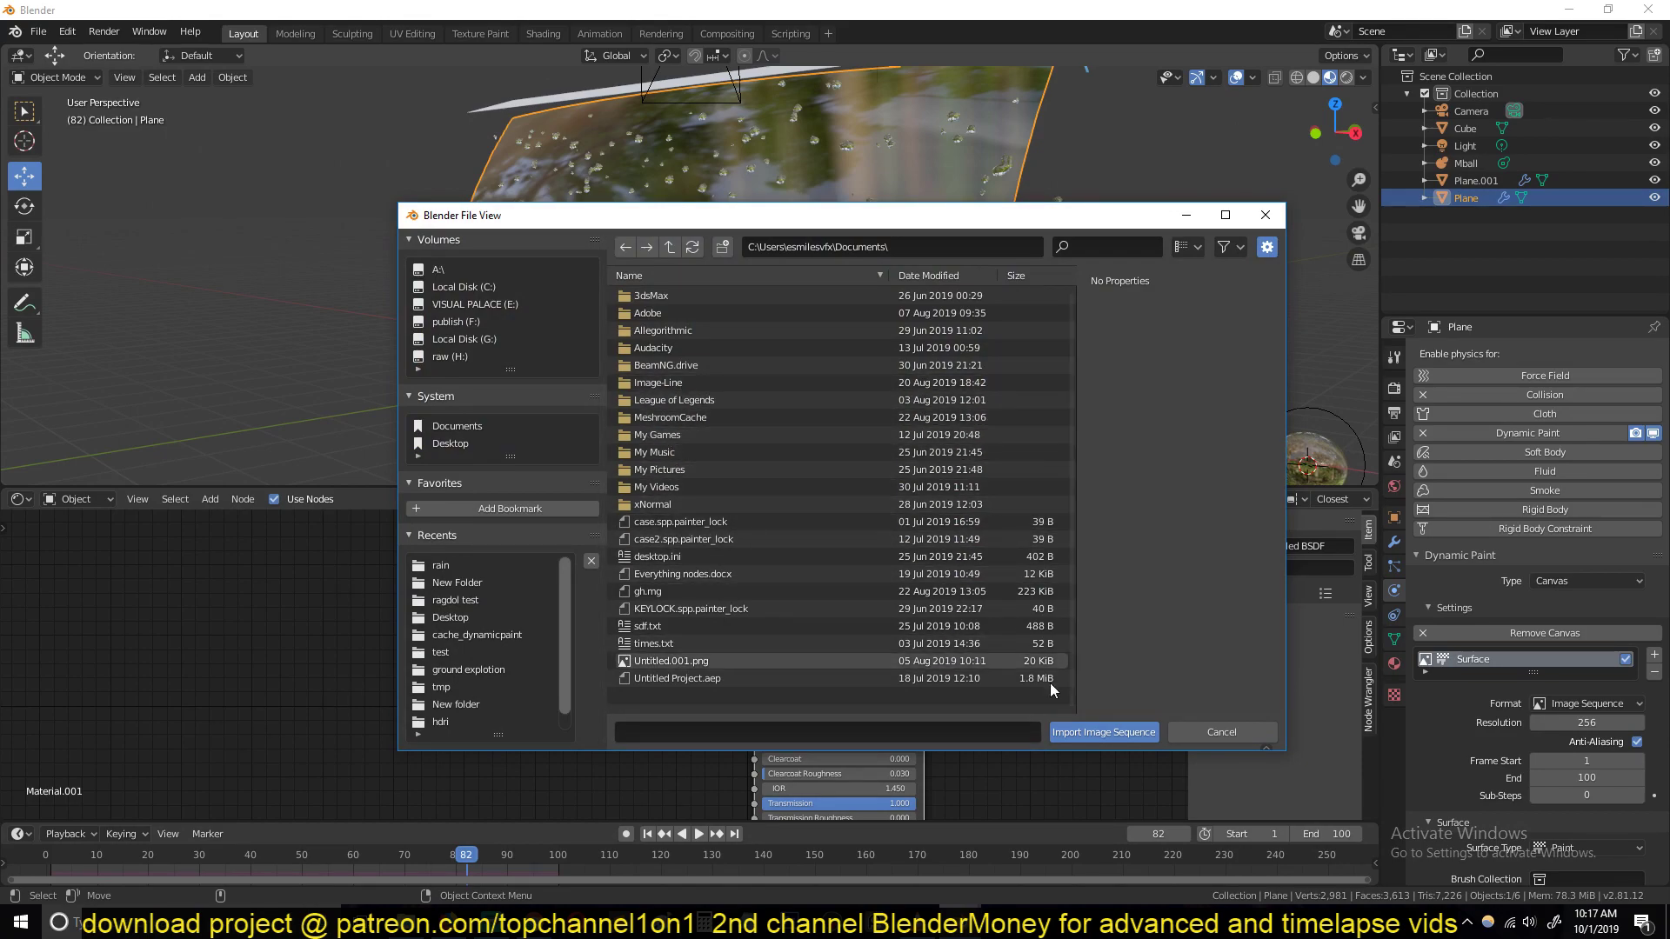
{"action": "left_click", "coordinate": [1242, 738]}
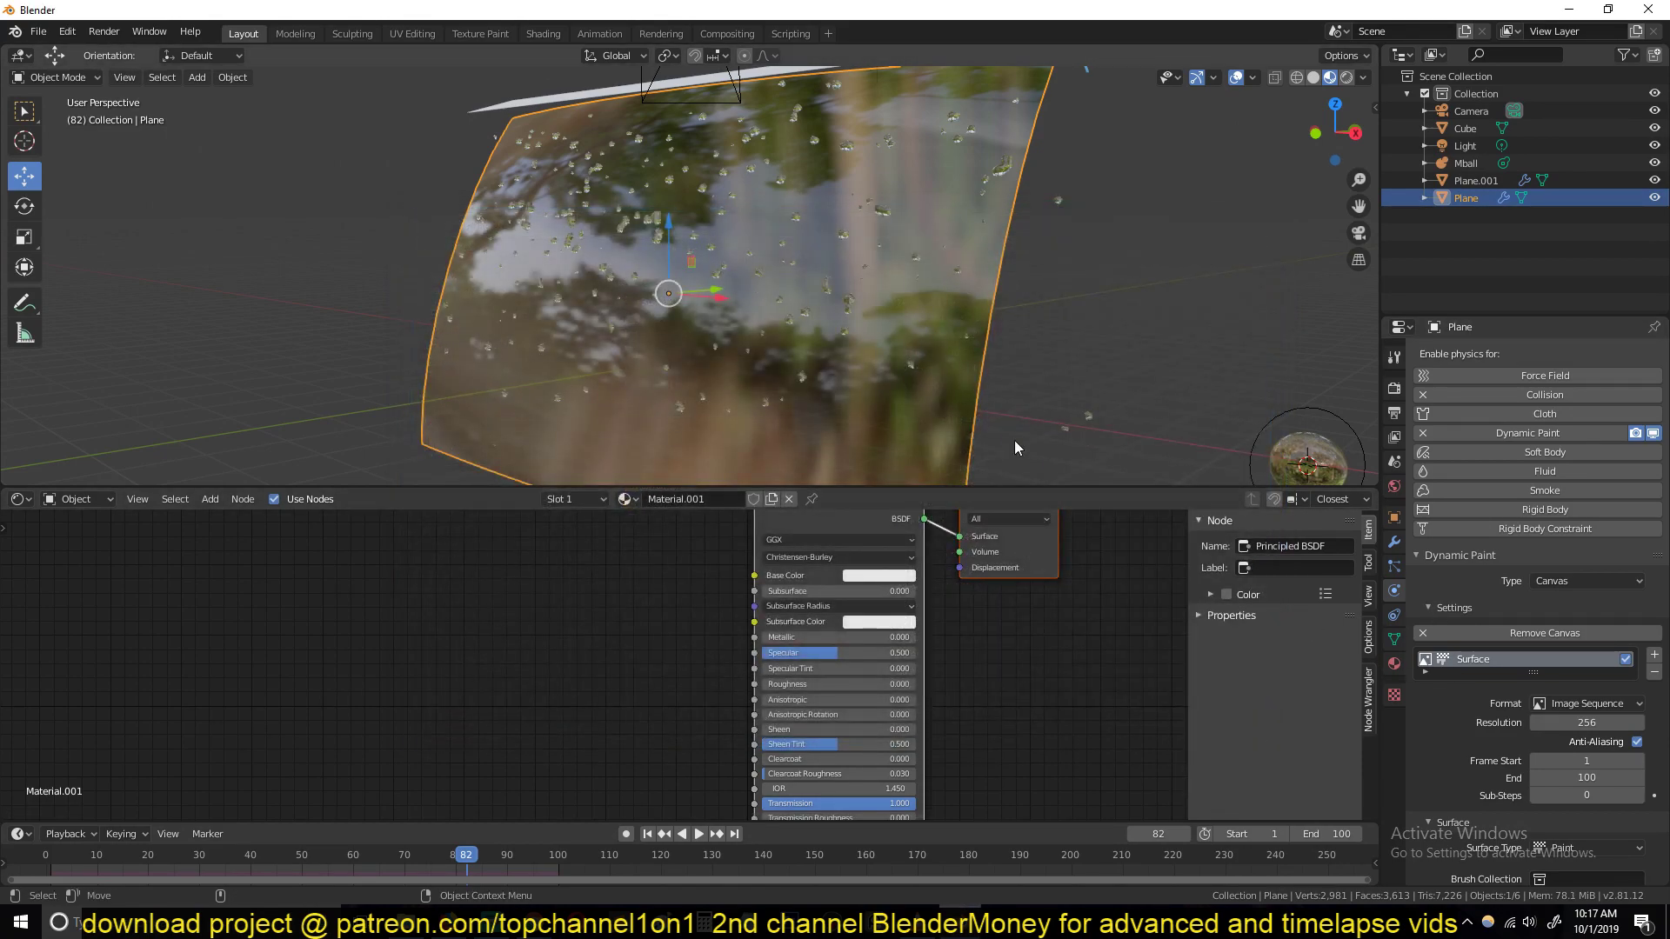
Step: Enlarge the Properties editor, collapse the canvas settings and expand the plane's Dynamic Paint output options
{"action": "scroll", "coordinate": [1413, 600], "scroll_direction": "down", "scroll_amount": 5}
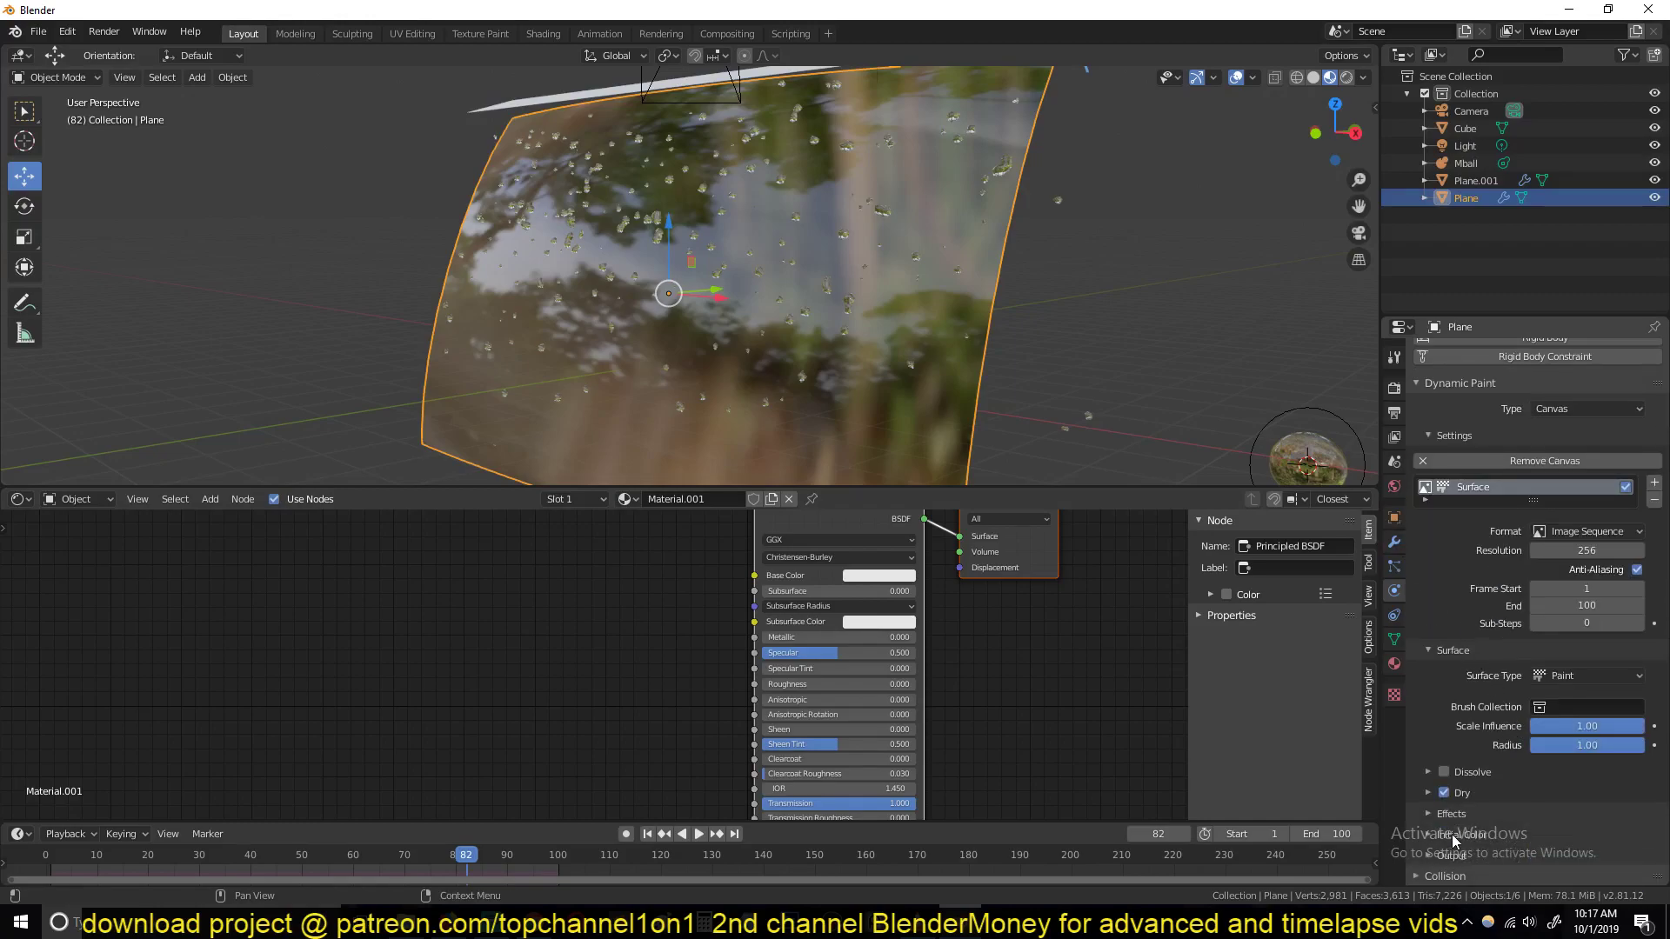
{"action": "left_click", "coordinate": [1474, 441]}
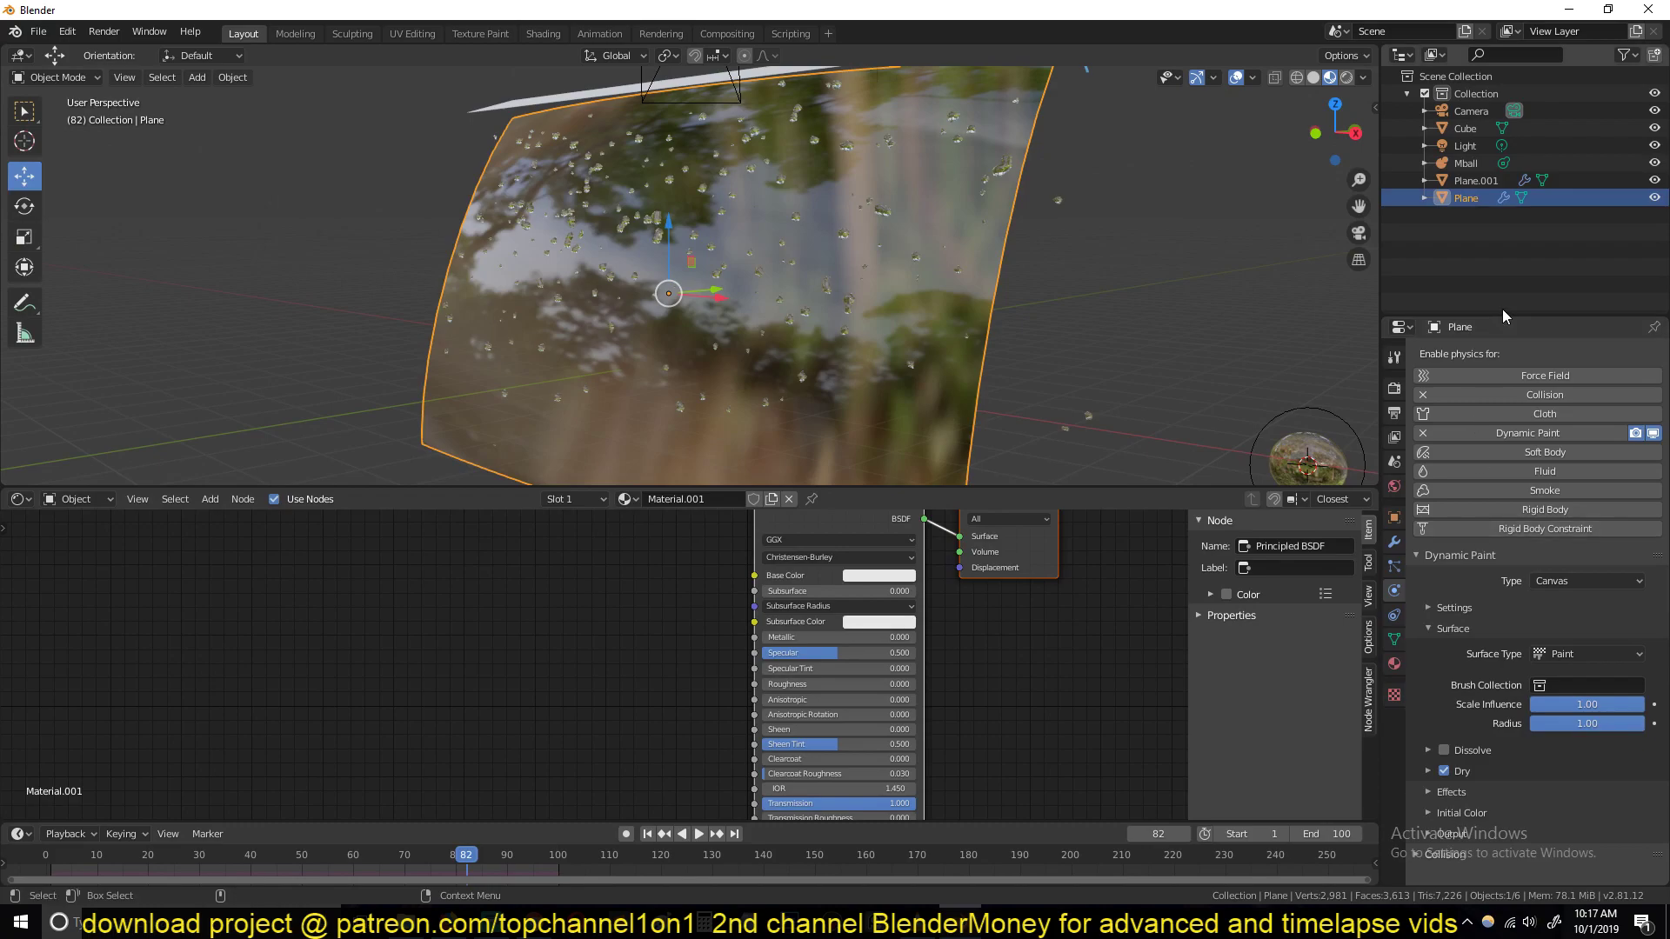
{"action": "left_click_drag", "start_coordinate": [1506, 318], "coordinate": [1531, 122]}
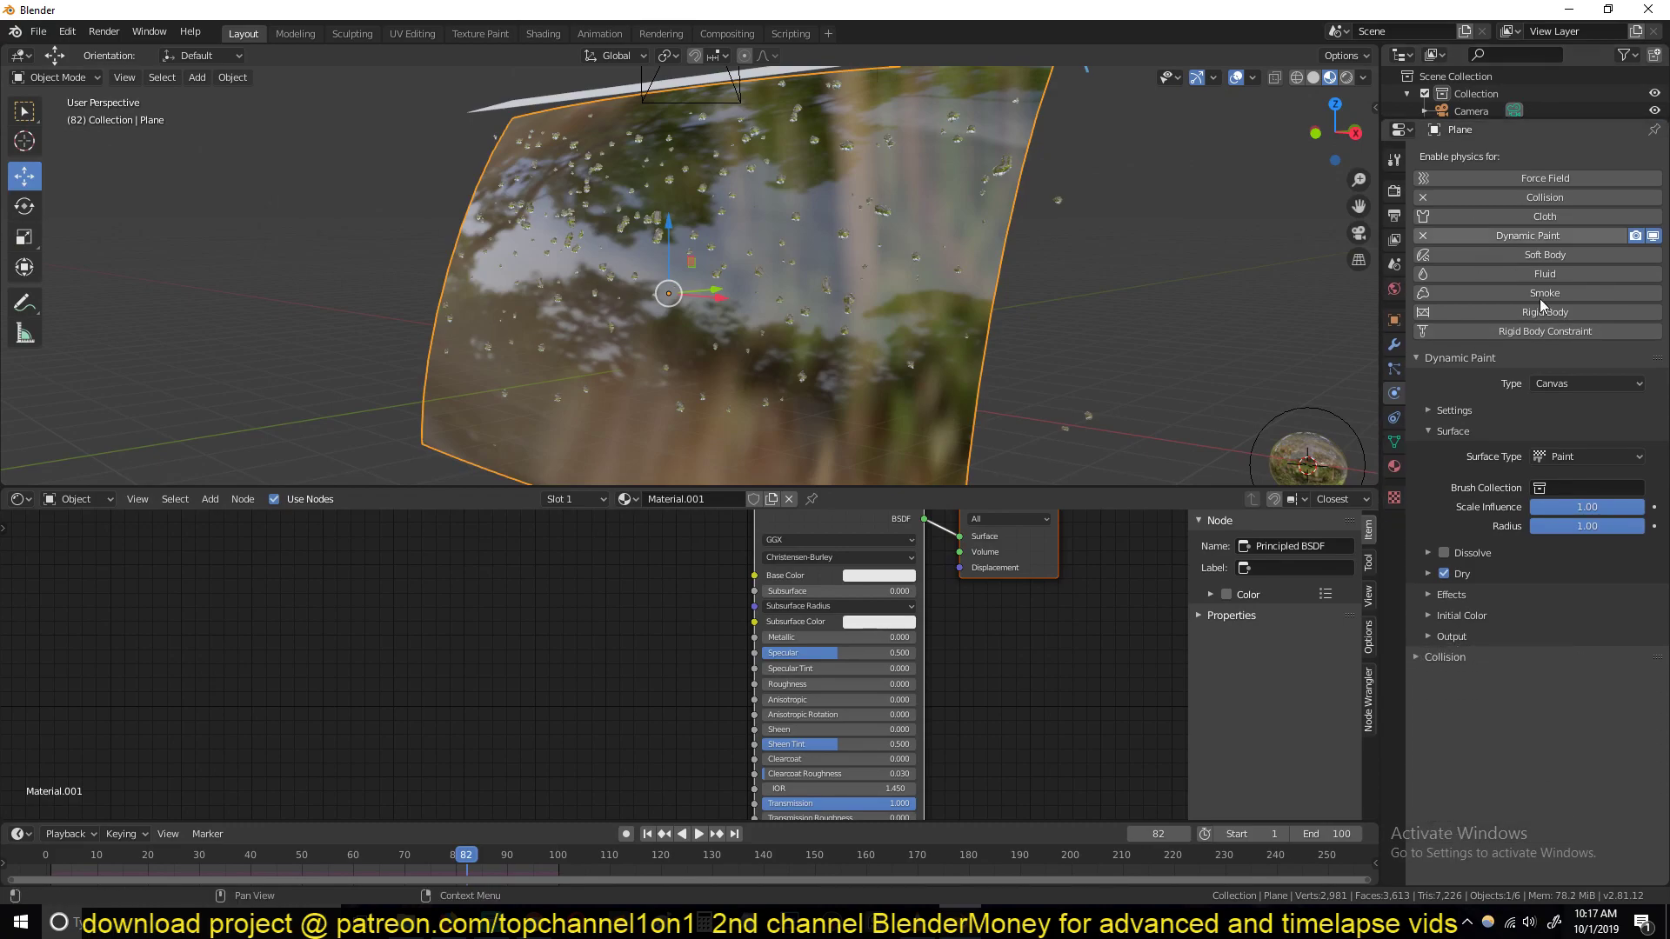
{"action": "left_click", "coordinate": [1430, 657]}
{"action": "left_click", "coordinate": [1430, 656]}
{"action": "left_click", "coordinate": [1453, 636]}
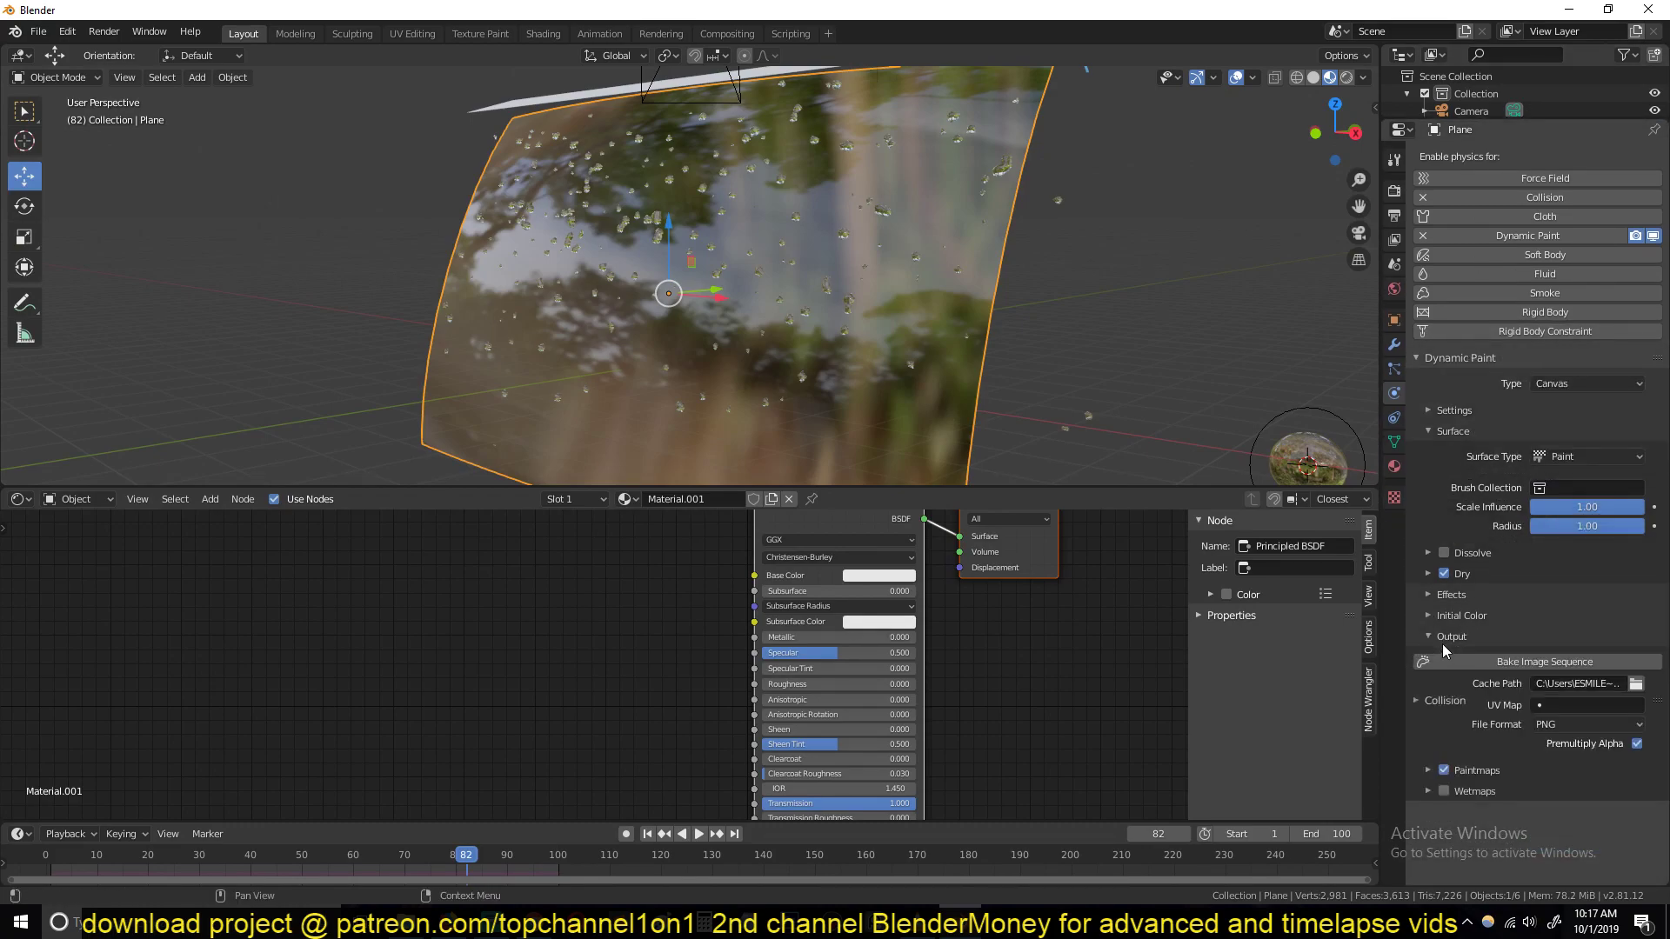
{"action": "left_click", "coordinate": [1443, 661]}
{"action": "key", "text": "Escape"}
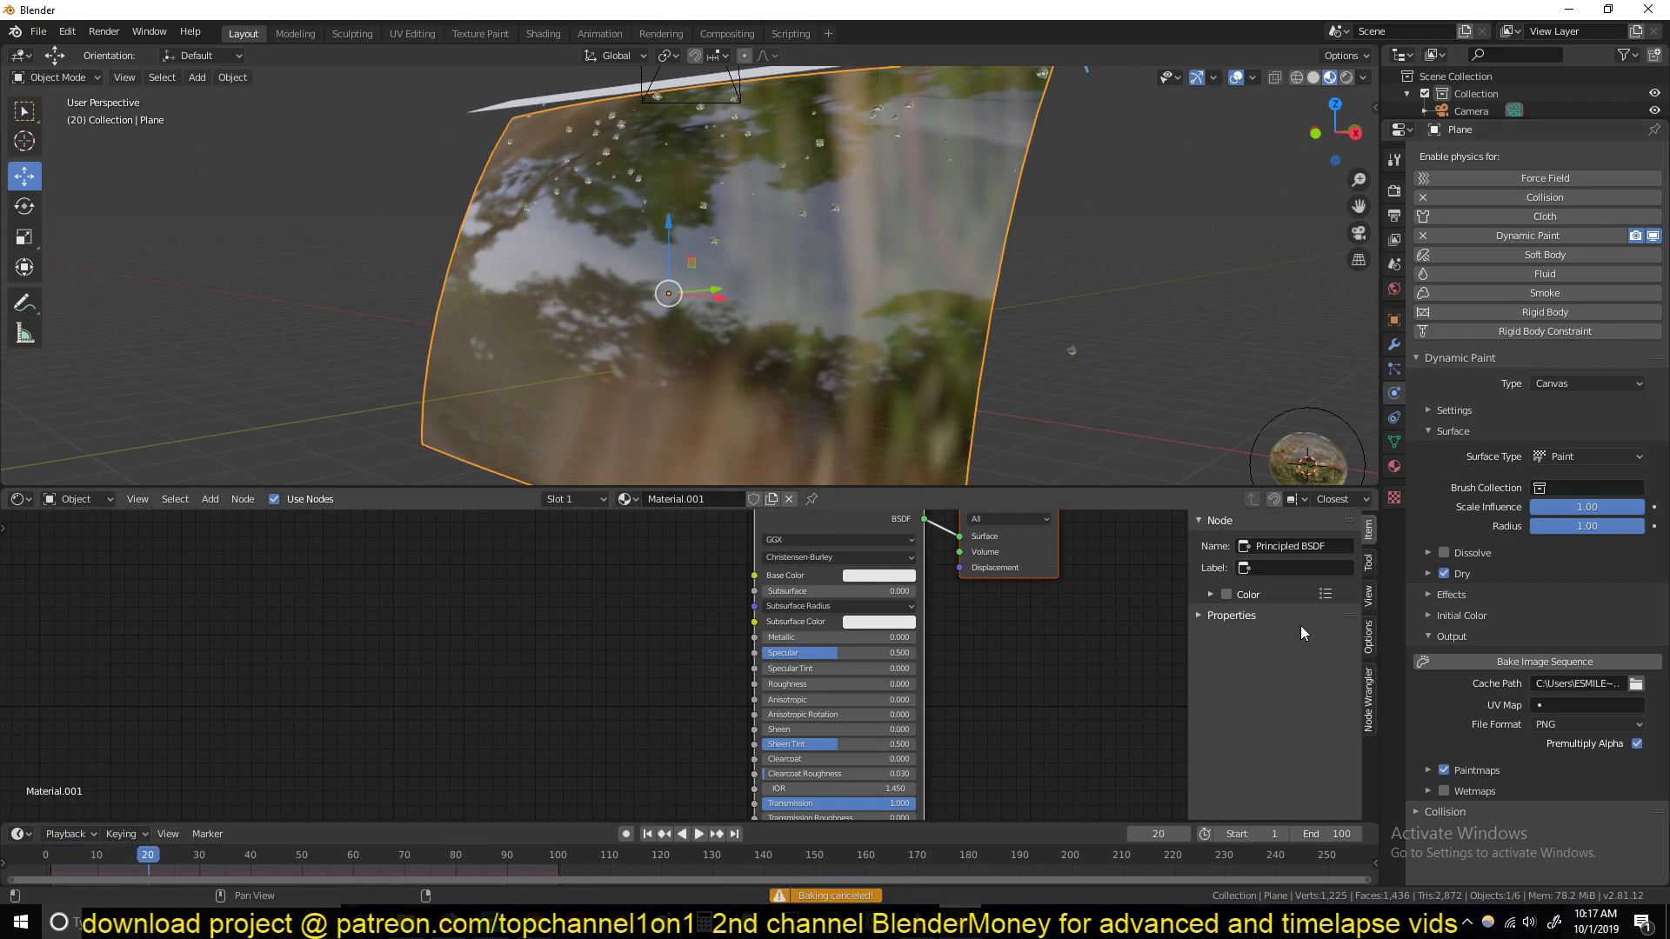
{"action": "left_click", "coordinate": [1431, 638]}
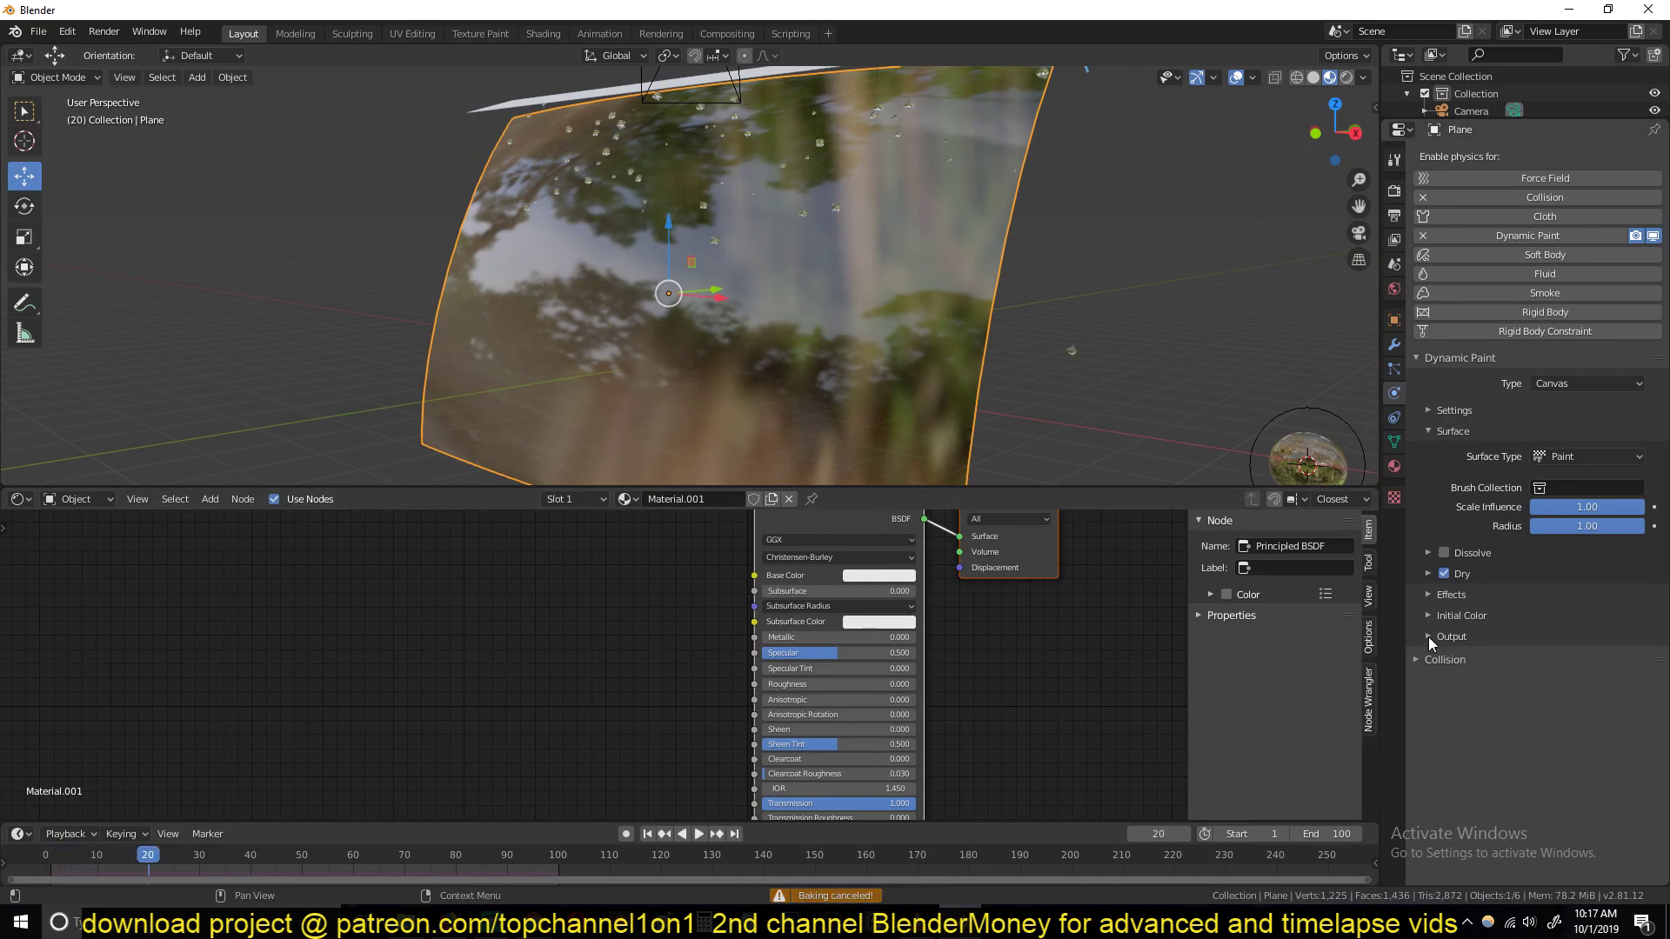
{"action": "left_click", "coordinate": [1491, 636]}
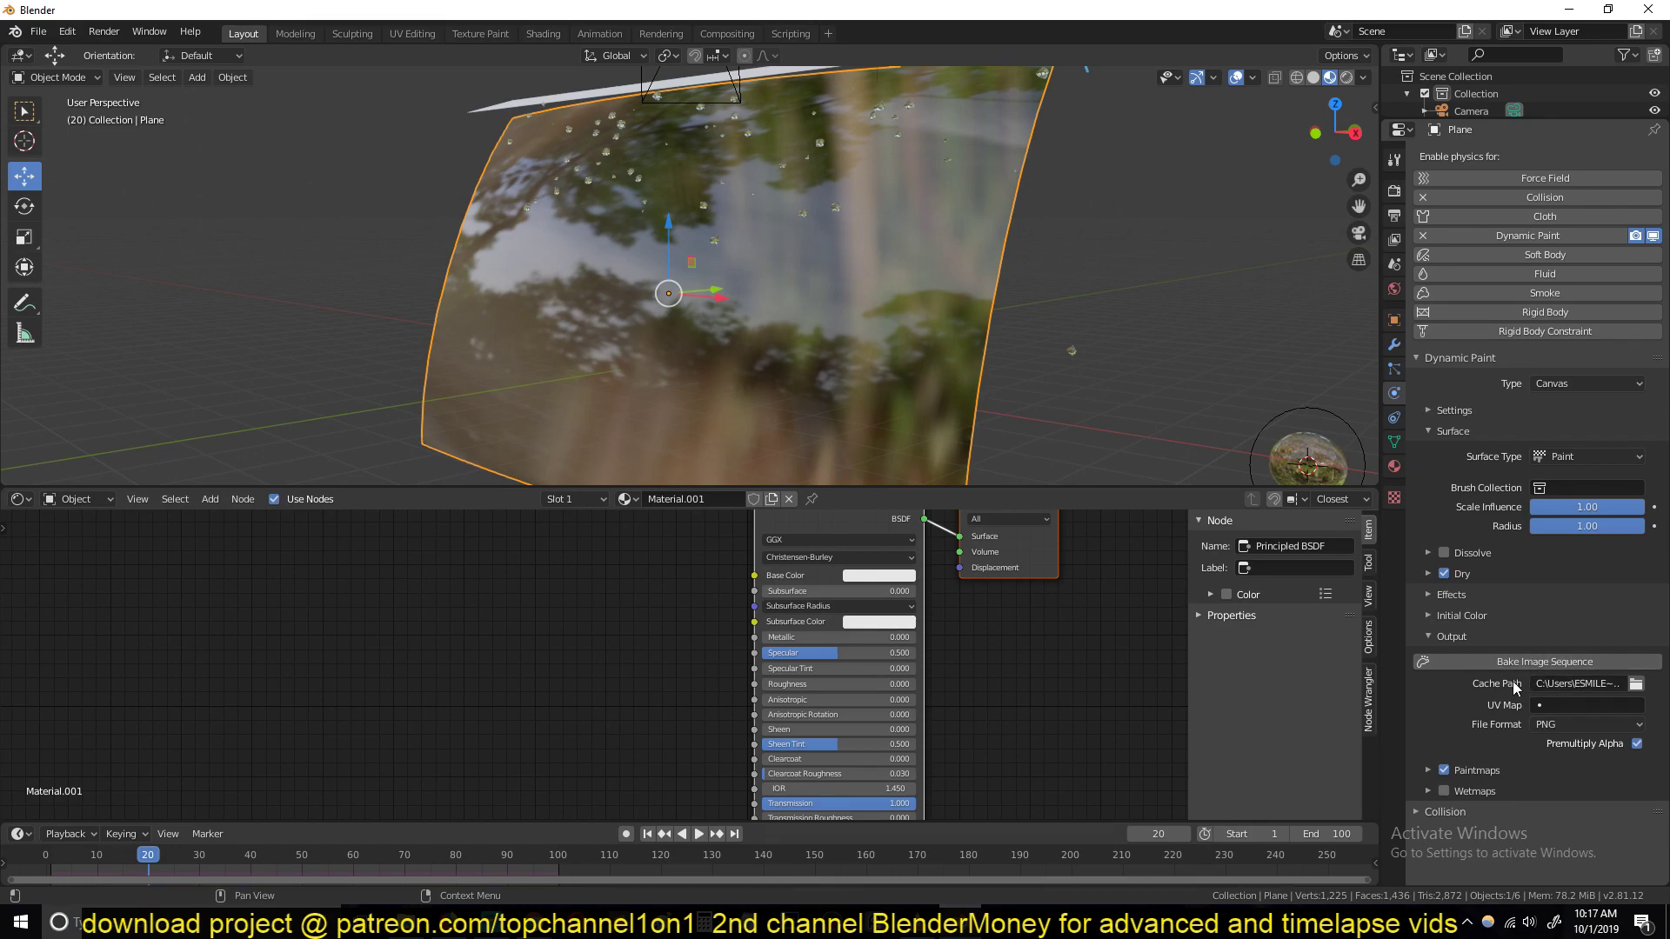
Step: Save the project as rain.blend in the rain folder inside New Folder
{"action": "left_click", "coordinate": [1098, 346]}
{"action": "key", "text": "ctrl+s"}
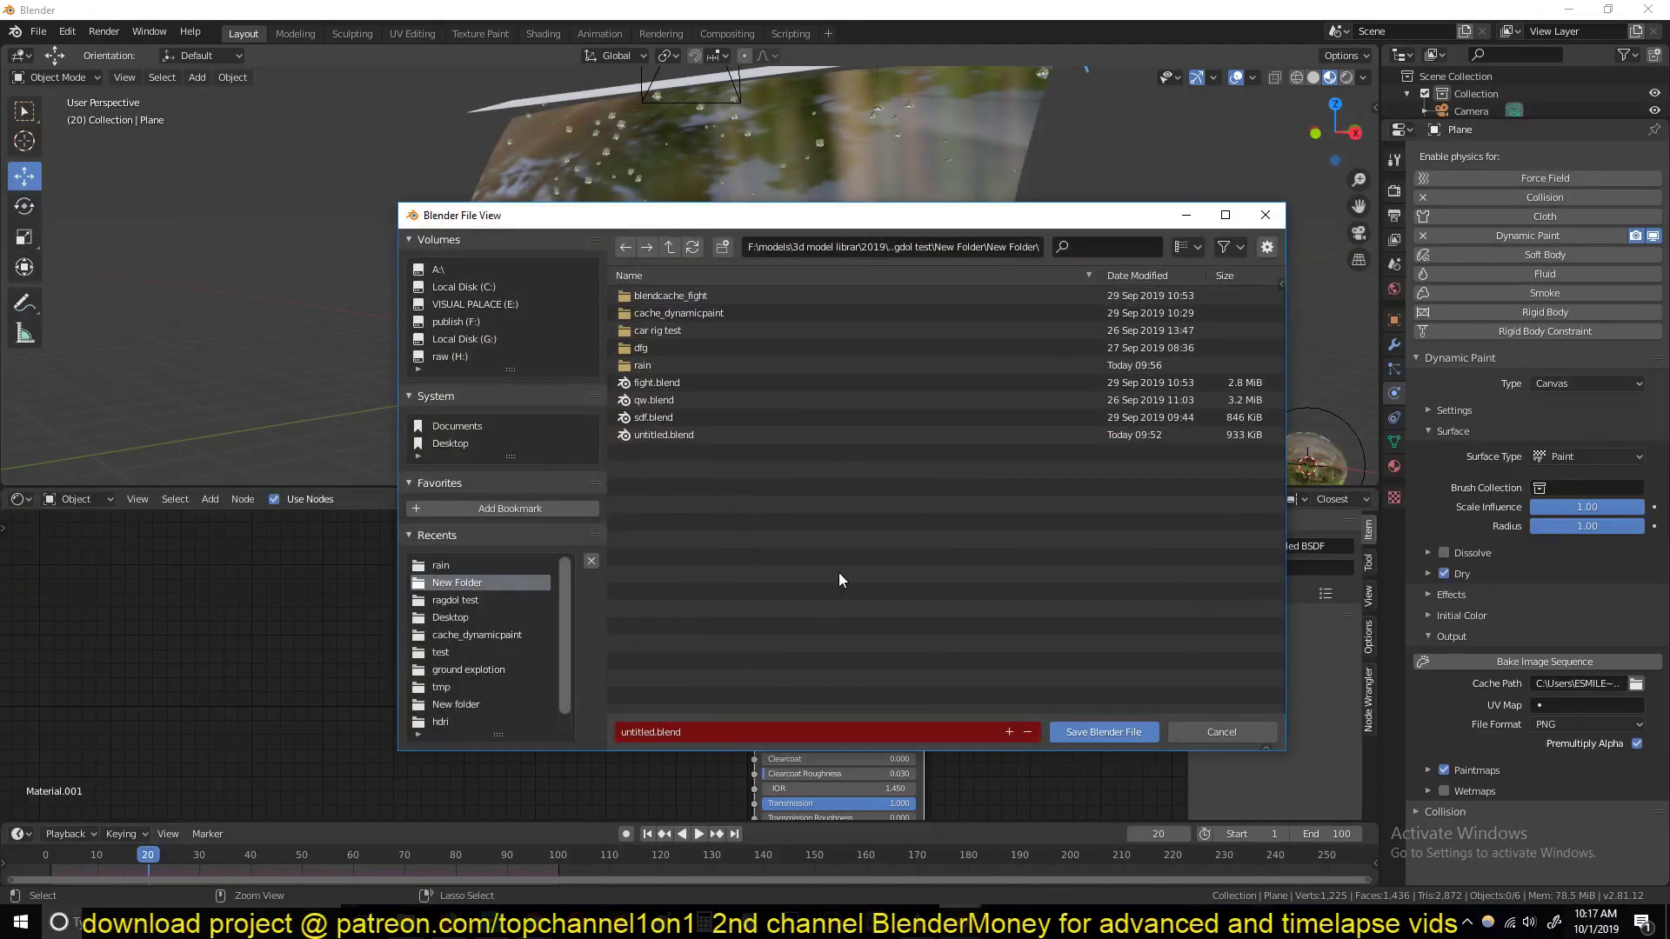
{"action": "left_click", "coordinate": [668, 366]}
{"action": "double_click", "coordinate": [668, 365]}
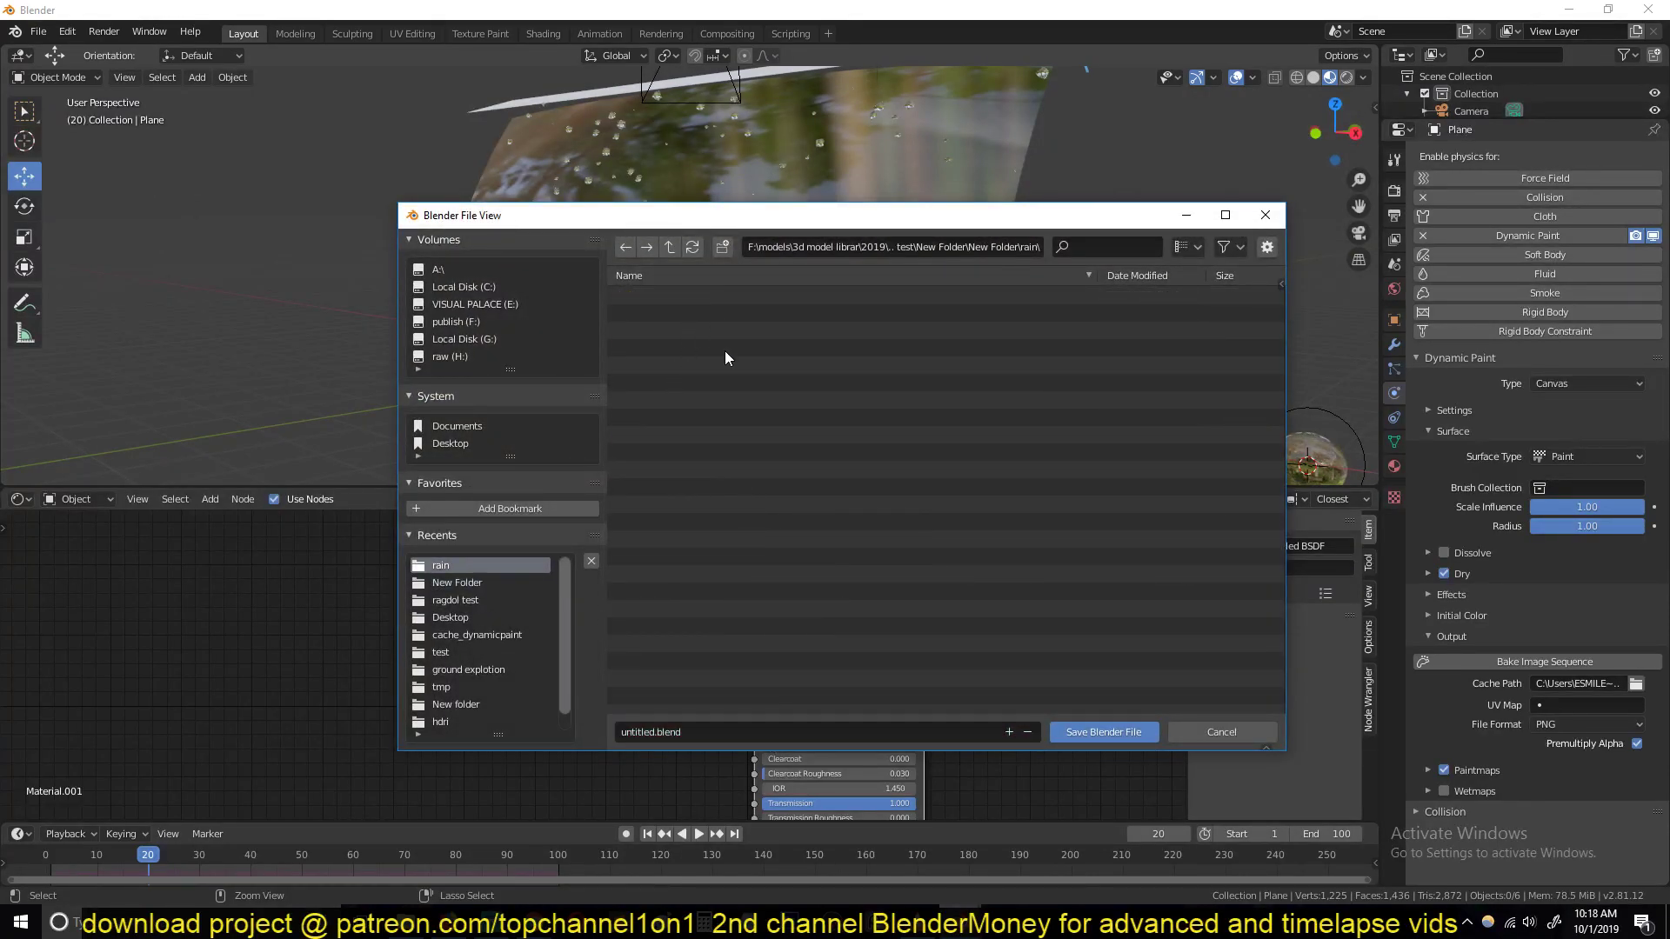
{"action": "left_click", "coordinate": [912, 720]}
{"action": "type", "text": "ra"}
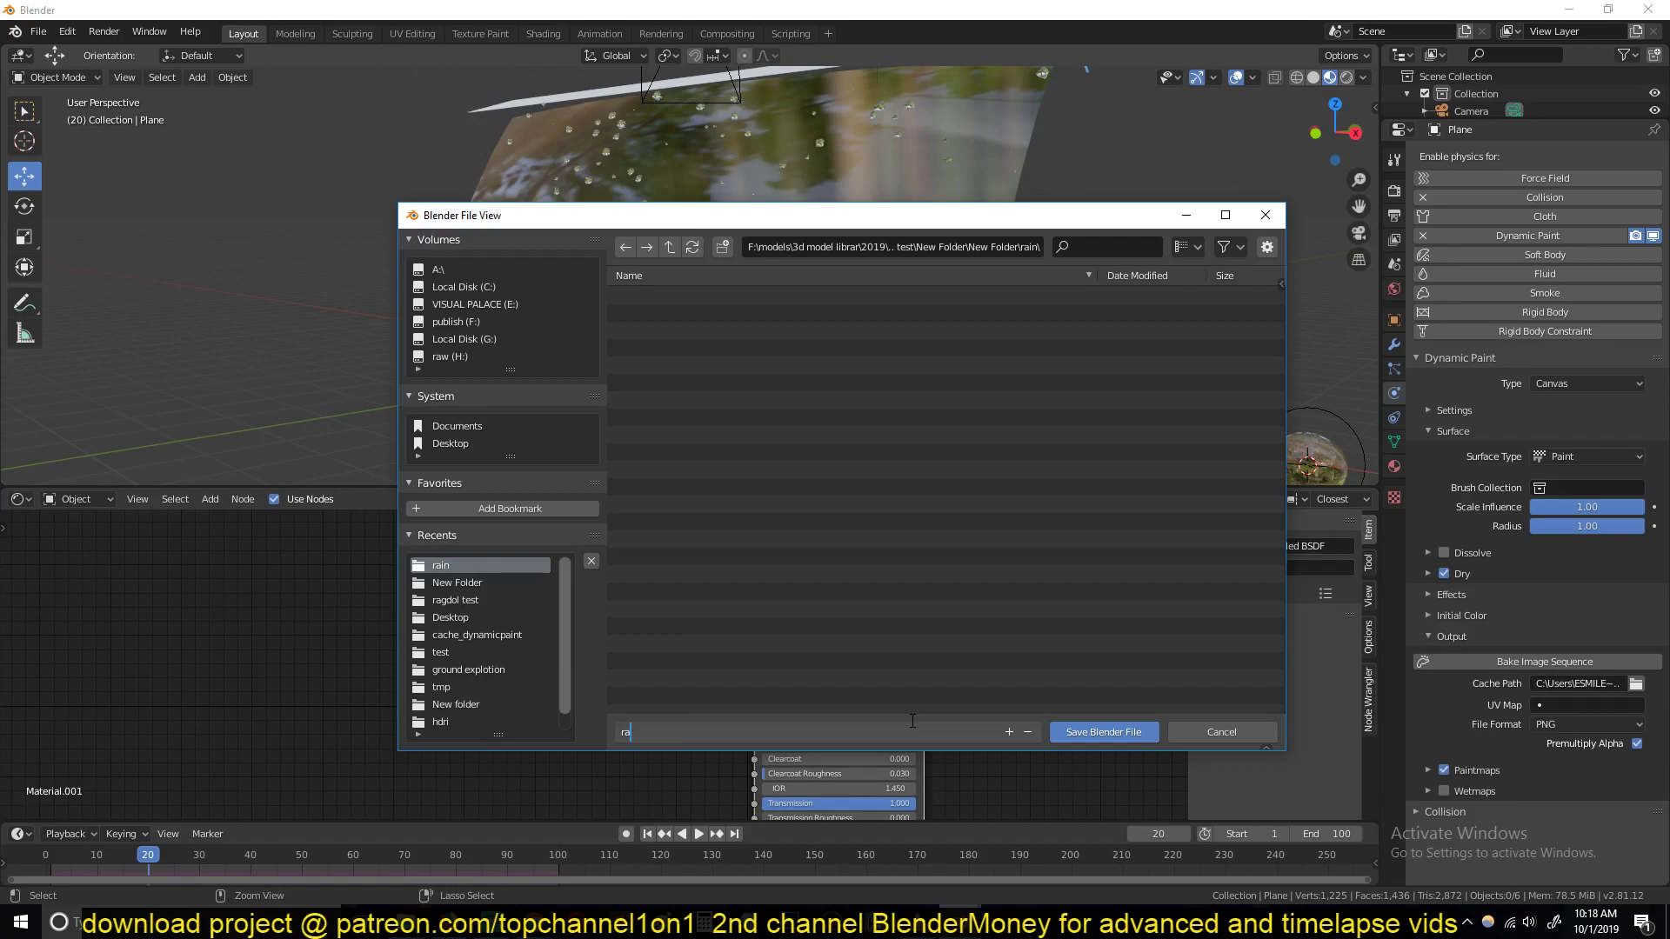
{"action": "type", "text": "in.blend"}
{"action": "left_click", "coordinate": [1092, 734]}
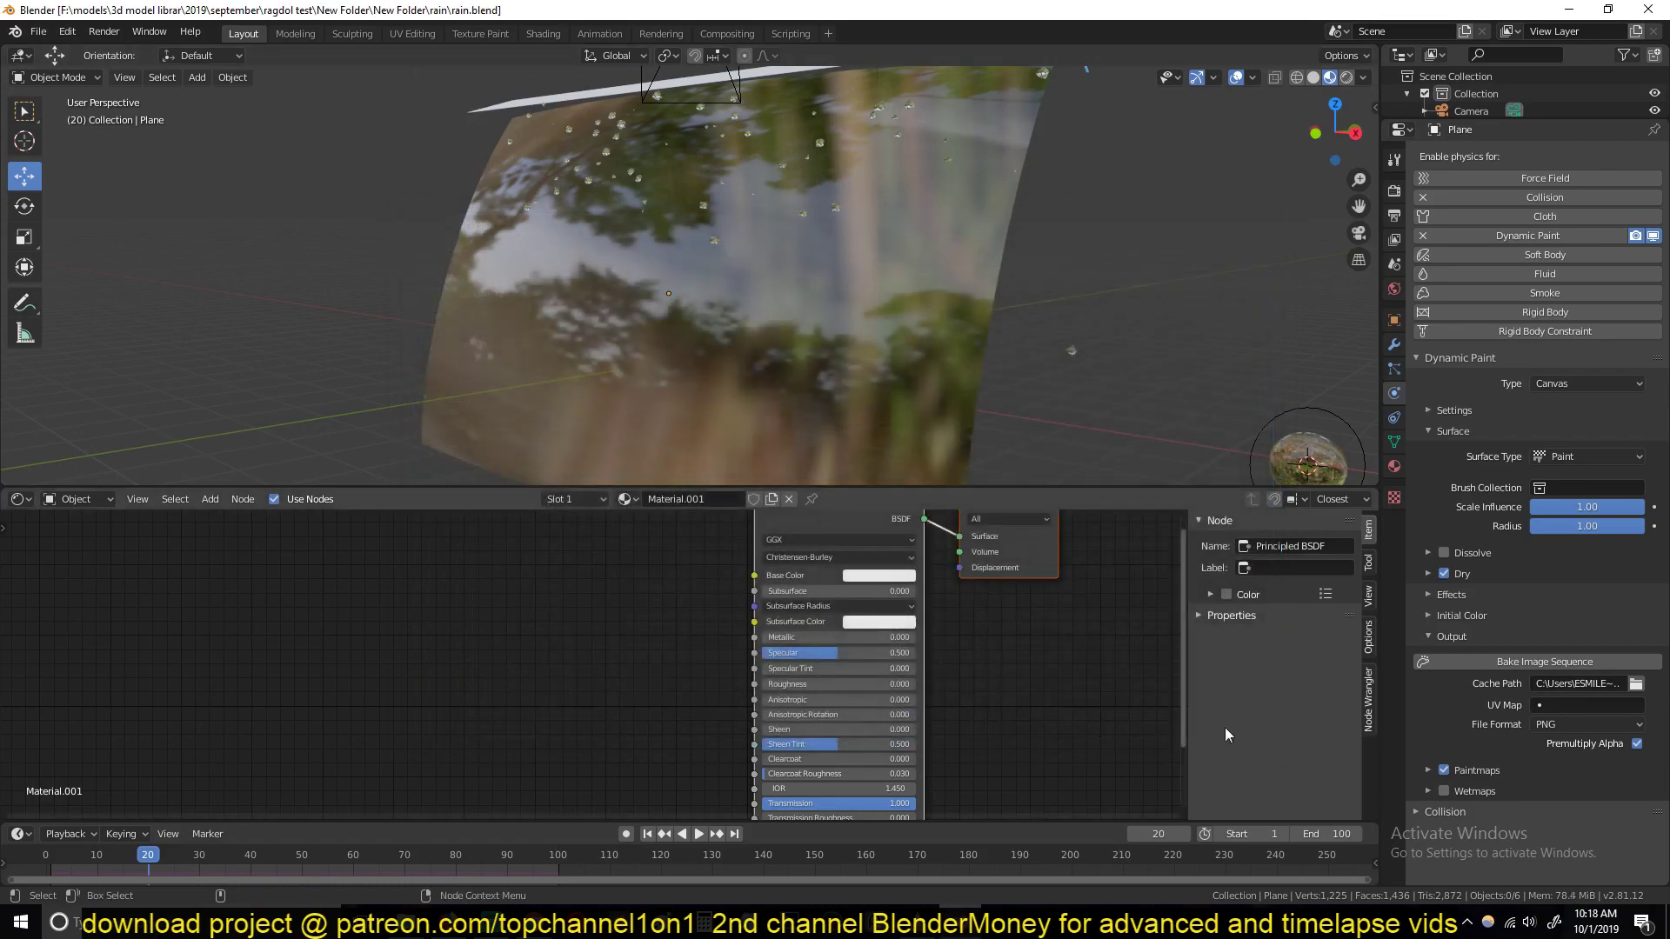
Step: Accept the current cache_dynamicpaint folder as the cache path, bake the canvas image sequence and reopen the canvas settings
{"action": "left_click", "coordinate": [1640, 683]}
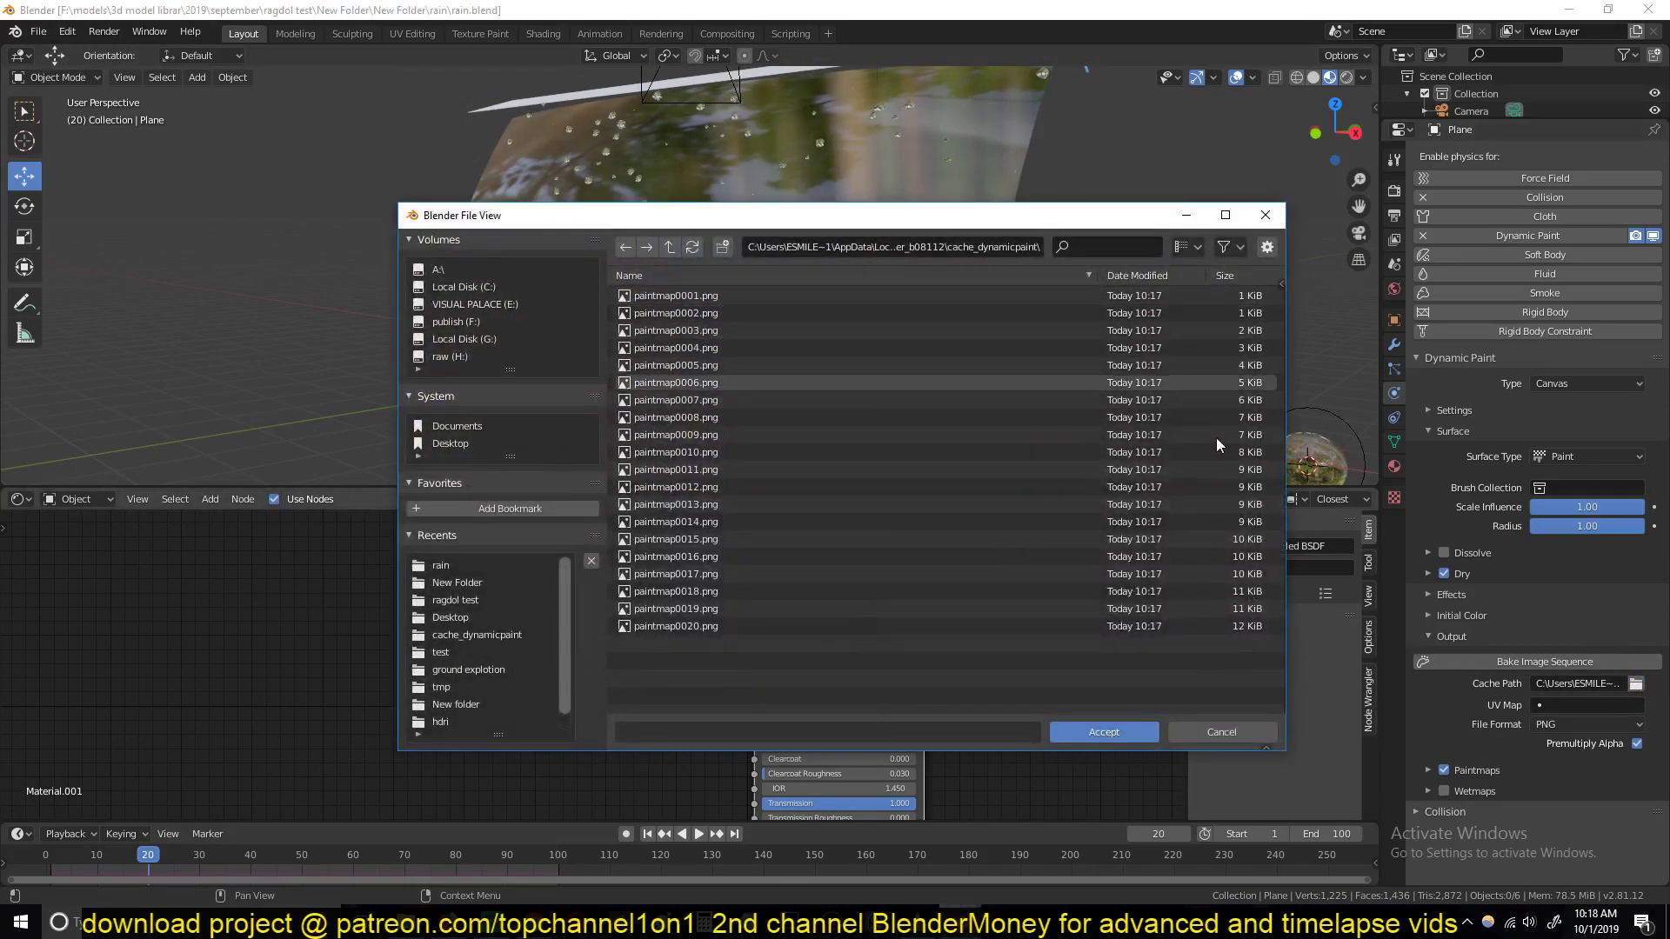
{"action": "left_click", "coordinate": [1134, 728]}
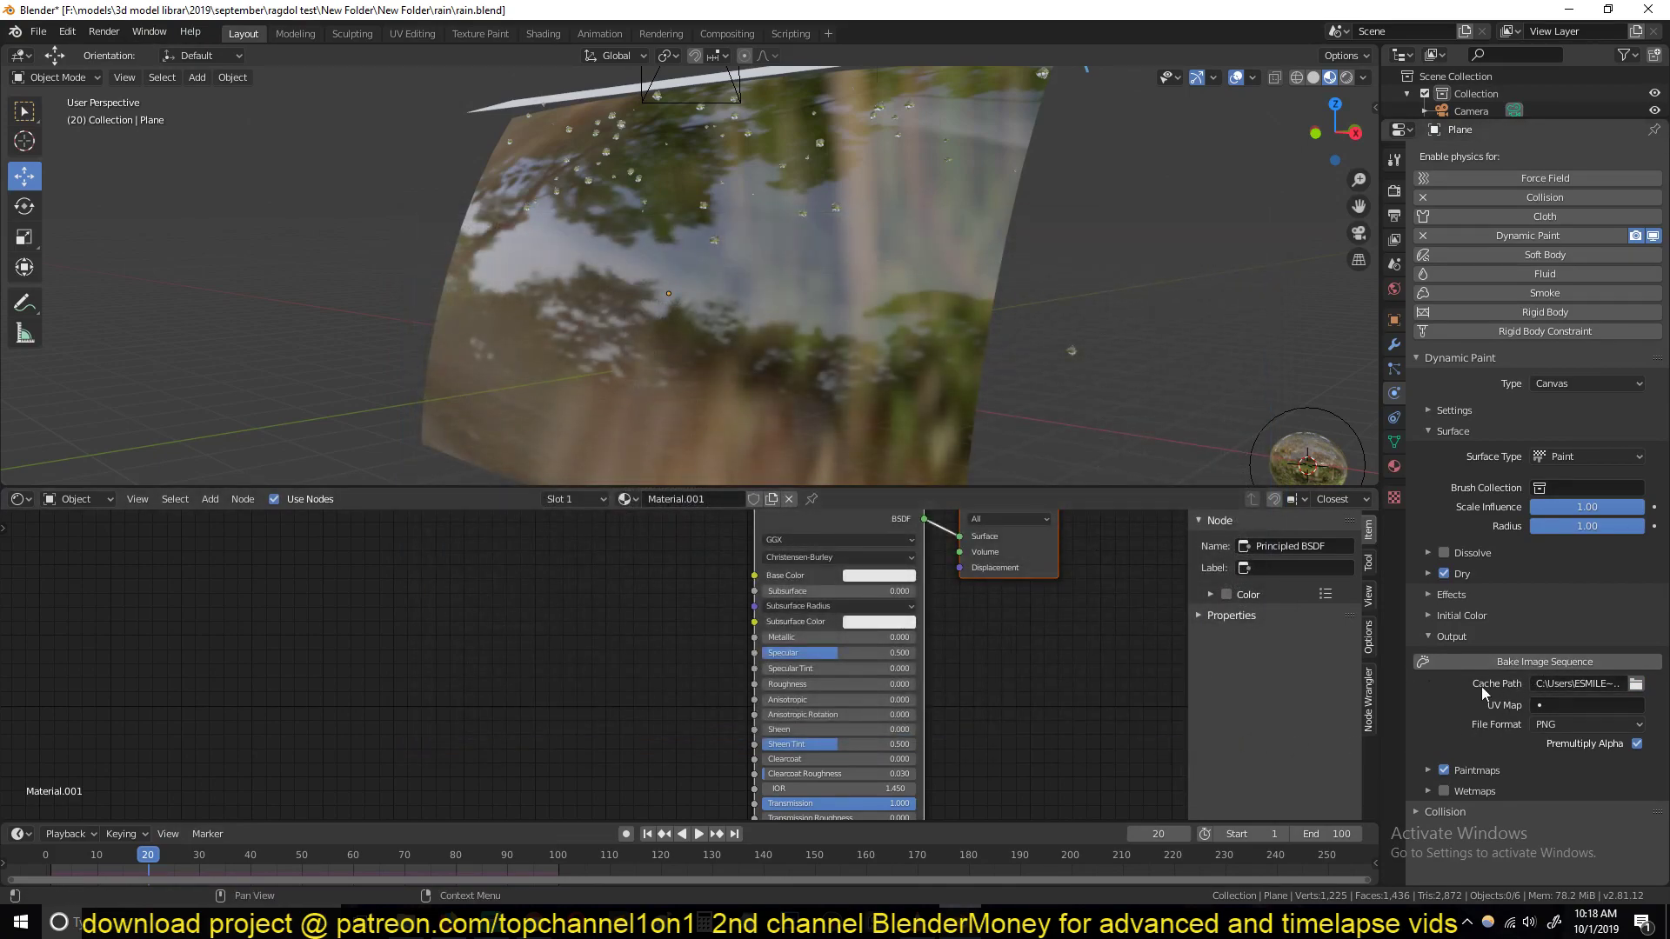
{"action": "left_click", "coordinate": [1598, 665]}
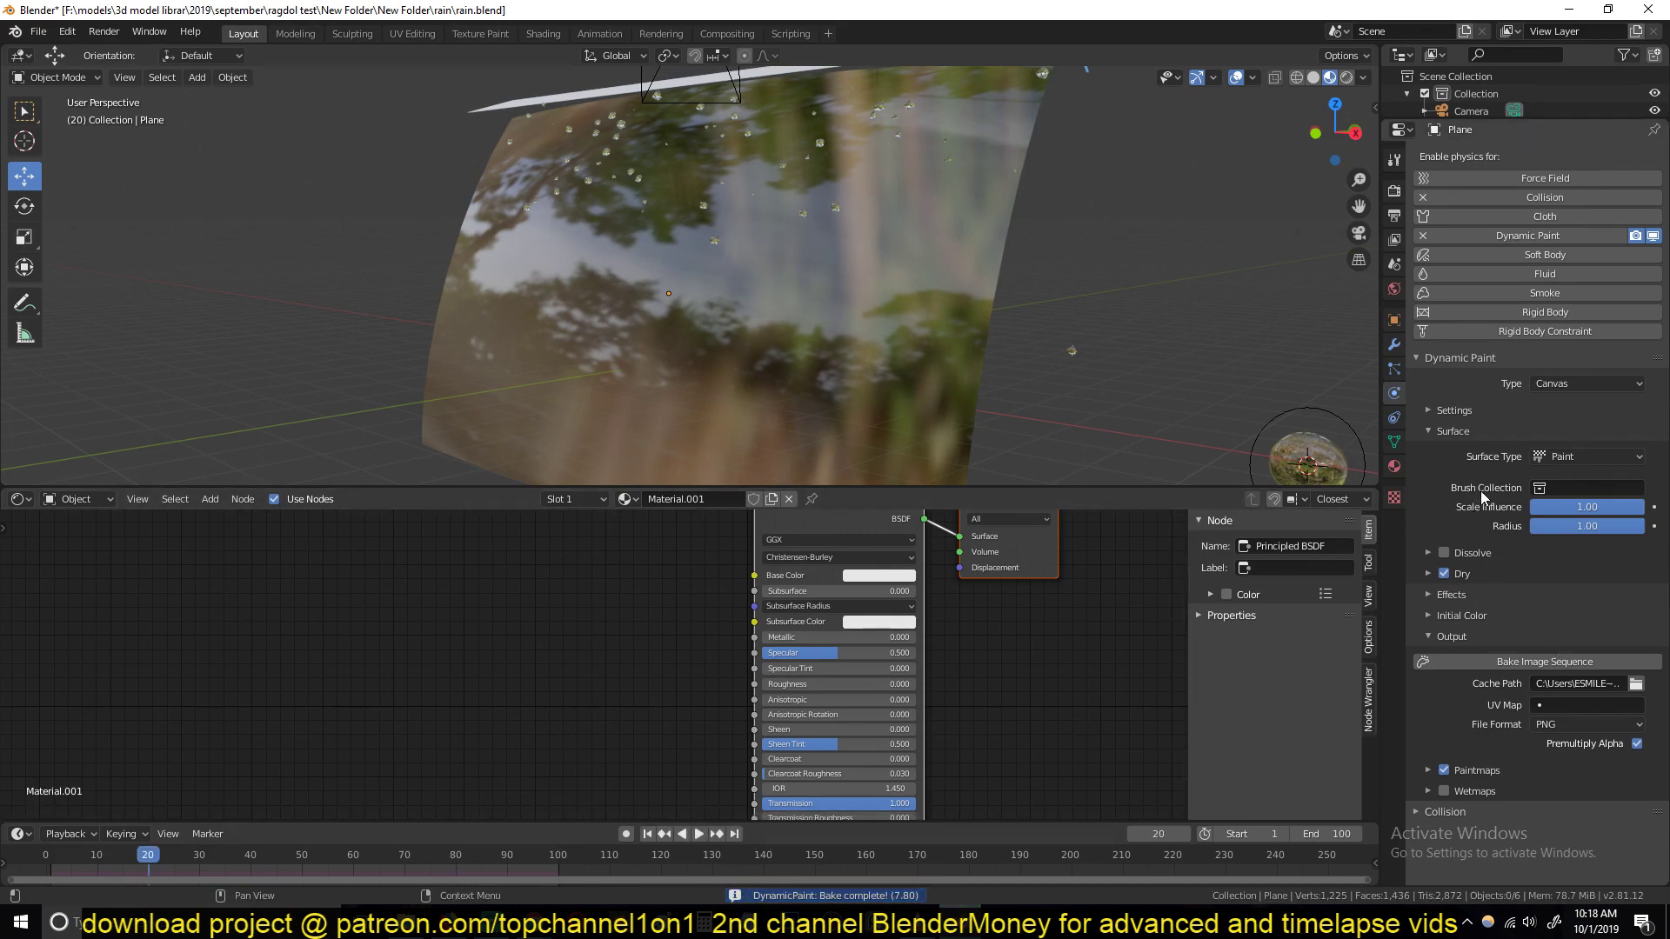
{"action": "left_click", "coordinate": [1469, 412]}
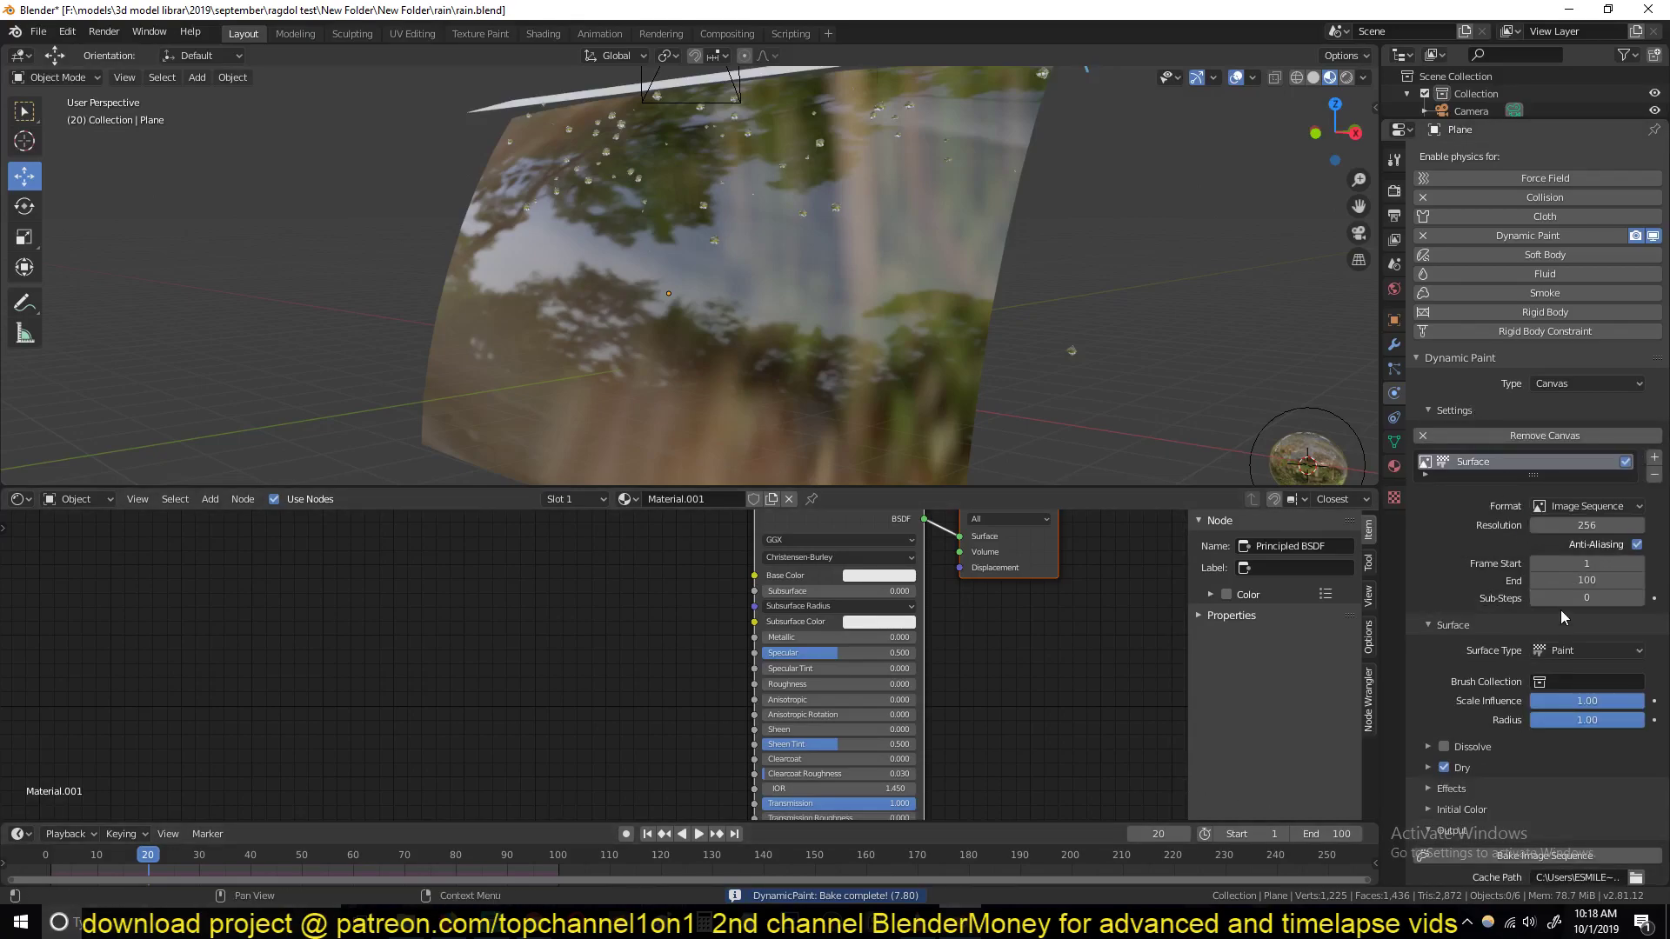
Step: Import all the paintmap PNG files from the rain folder as an image sequence texture node and place it beside the Principled BSDF
{"action": "left_click", "coordinate": [287, 612]}
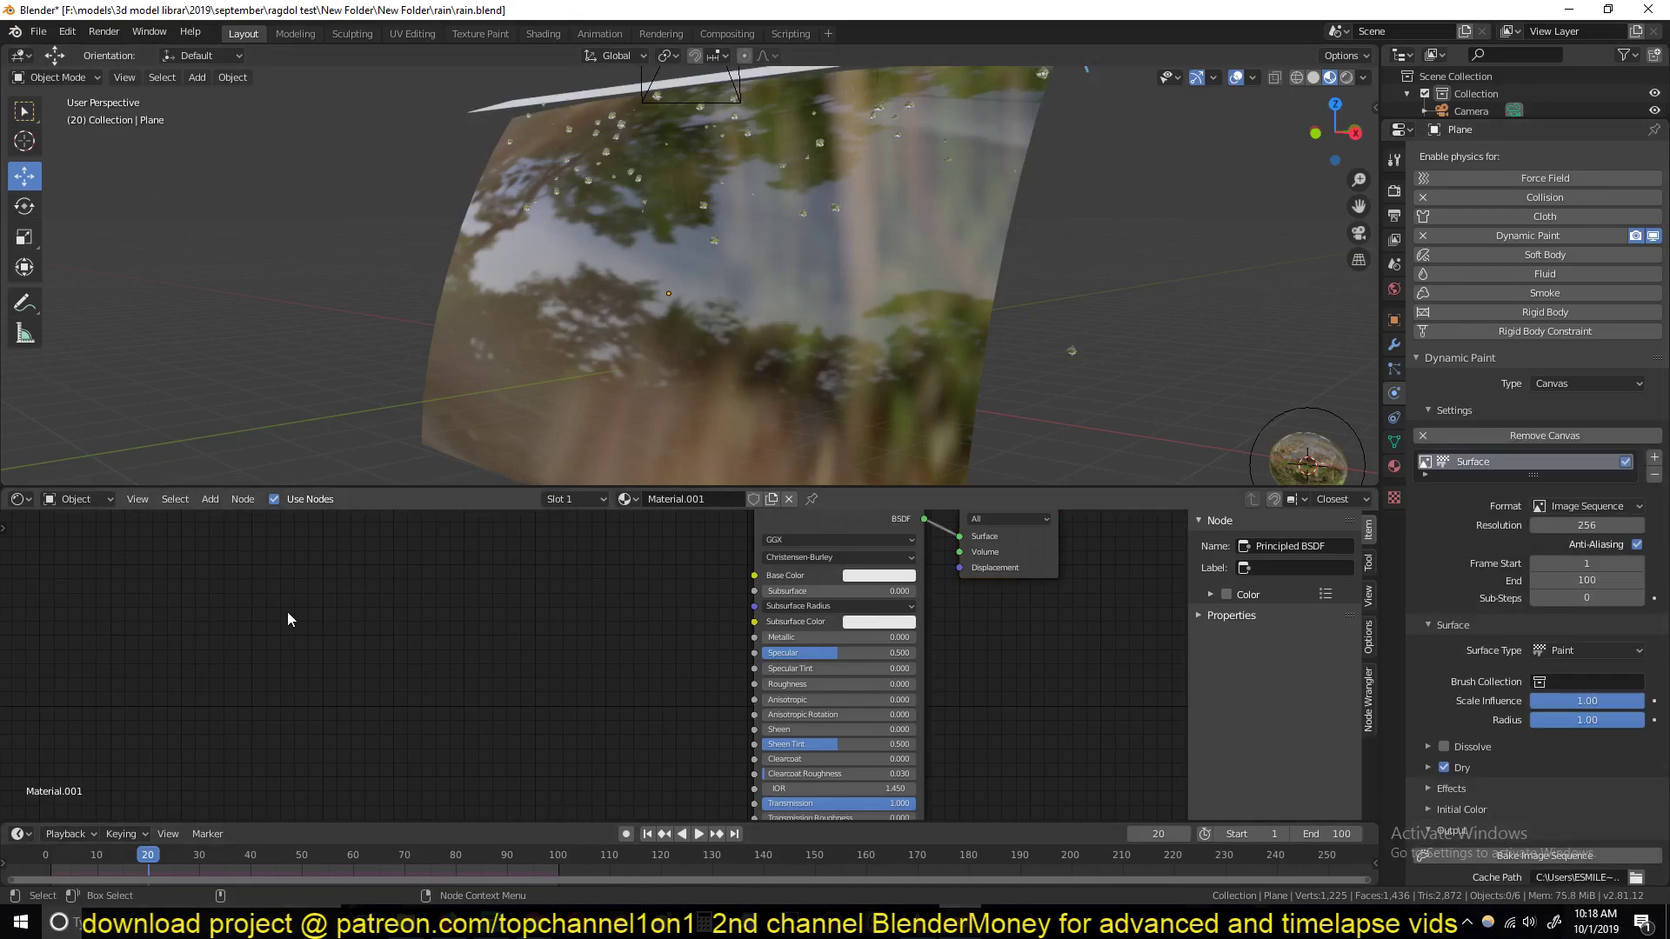
{"action": "key", "text": "shift+a"}
{"action": "mouse_move", "coordinate": [268, 602]}
{"action": "left_click", "coordinate": [420, 325]}
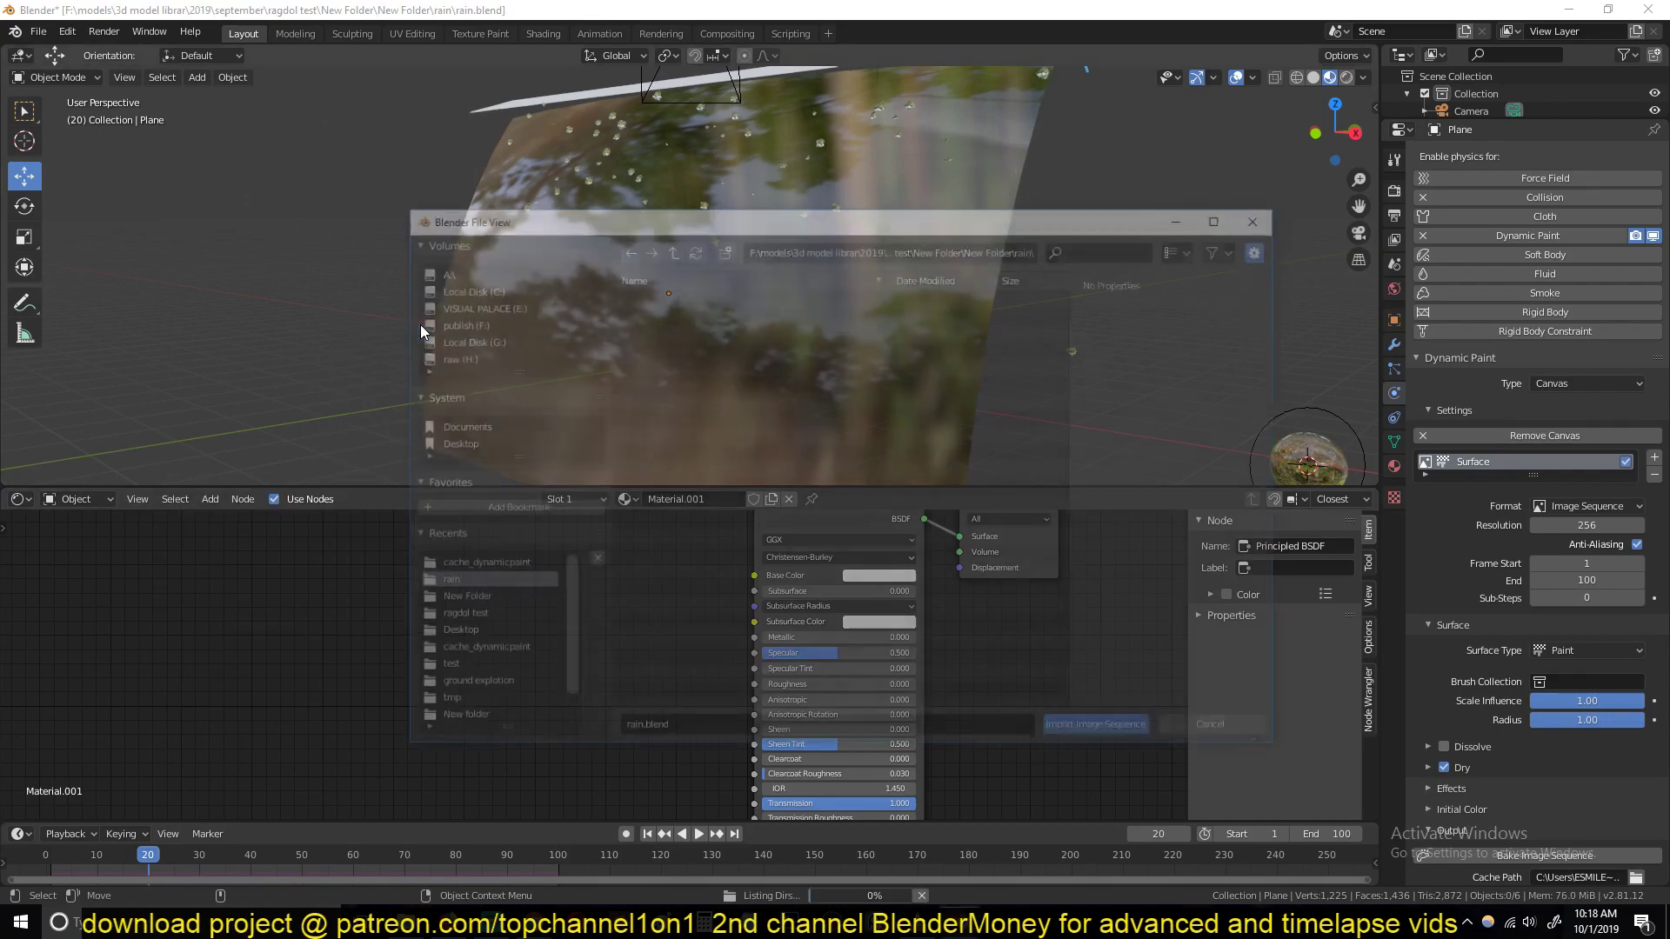
{"action": "left_click", "coordinate": [731, 312]}
{"action": "left_click", "coordinate": [730, 301]}
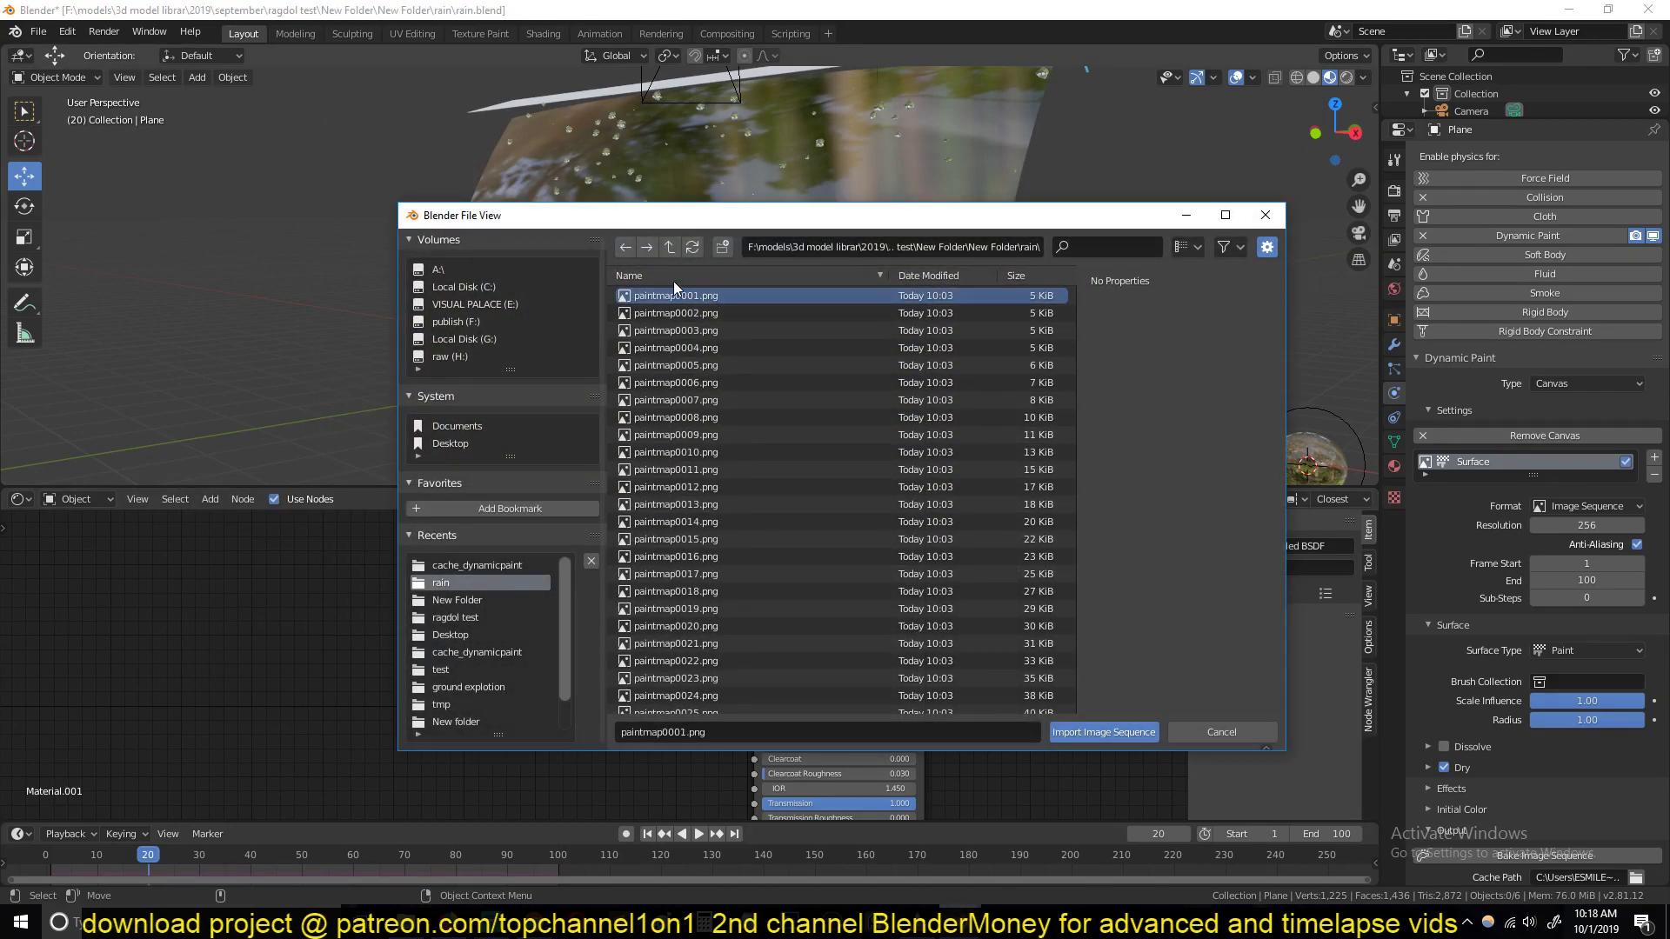
{"action": "key", "text": "a"}
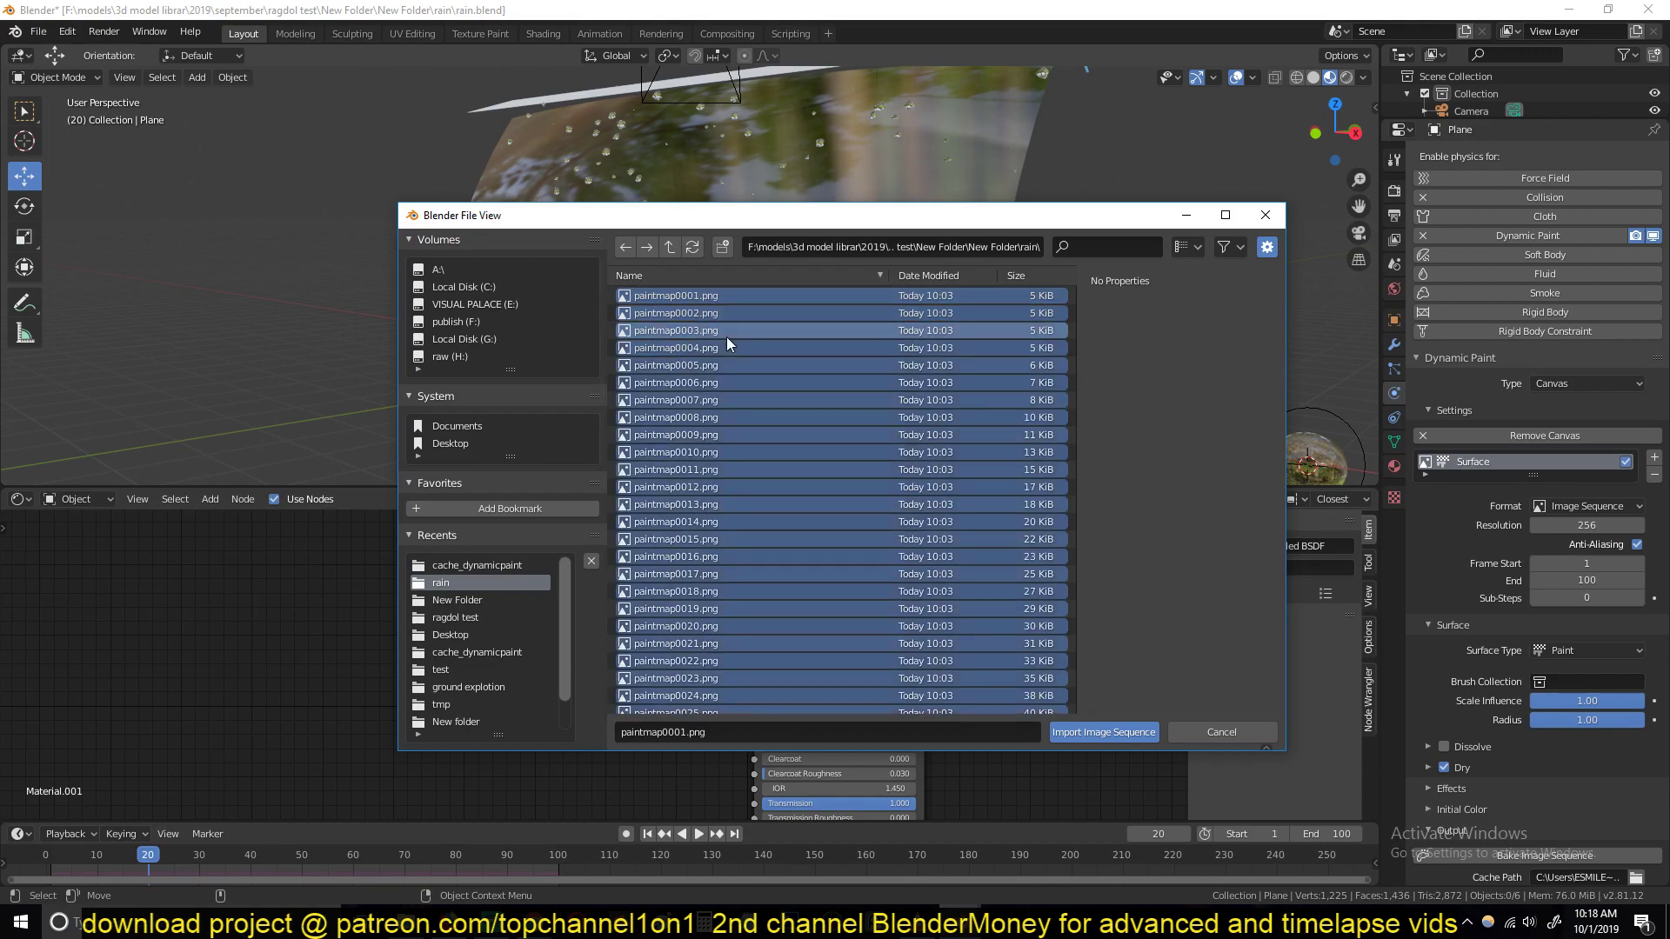
{"action": "left_click", "coordinate": [1103, 733]}
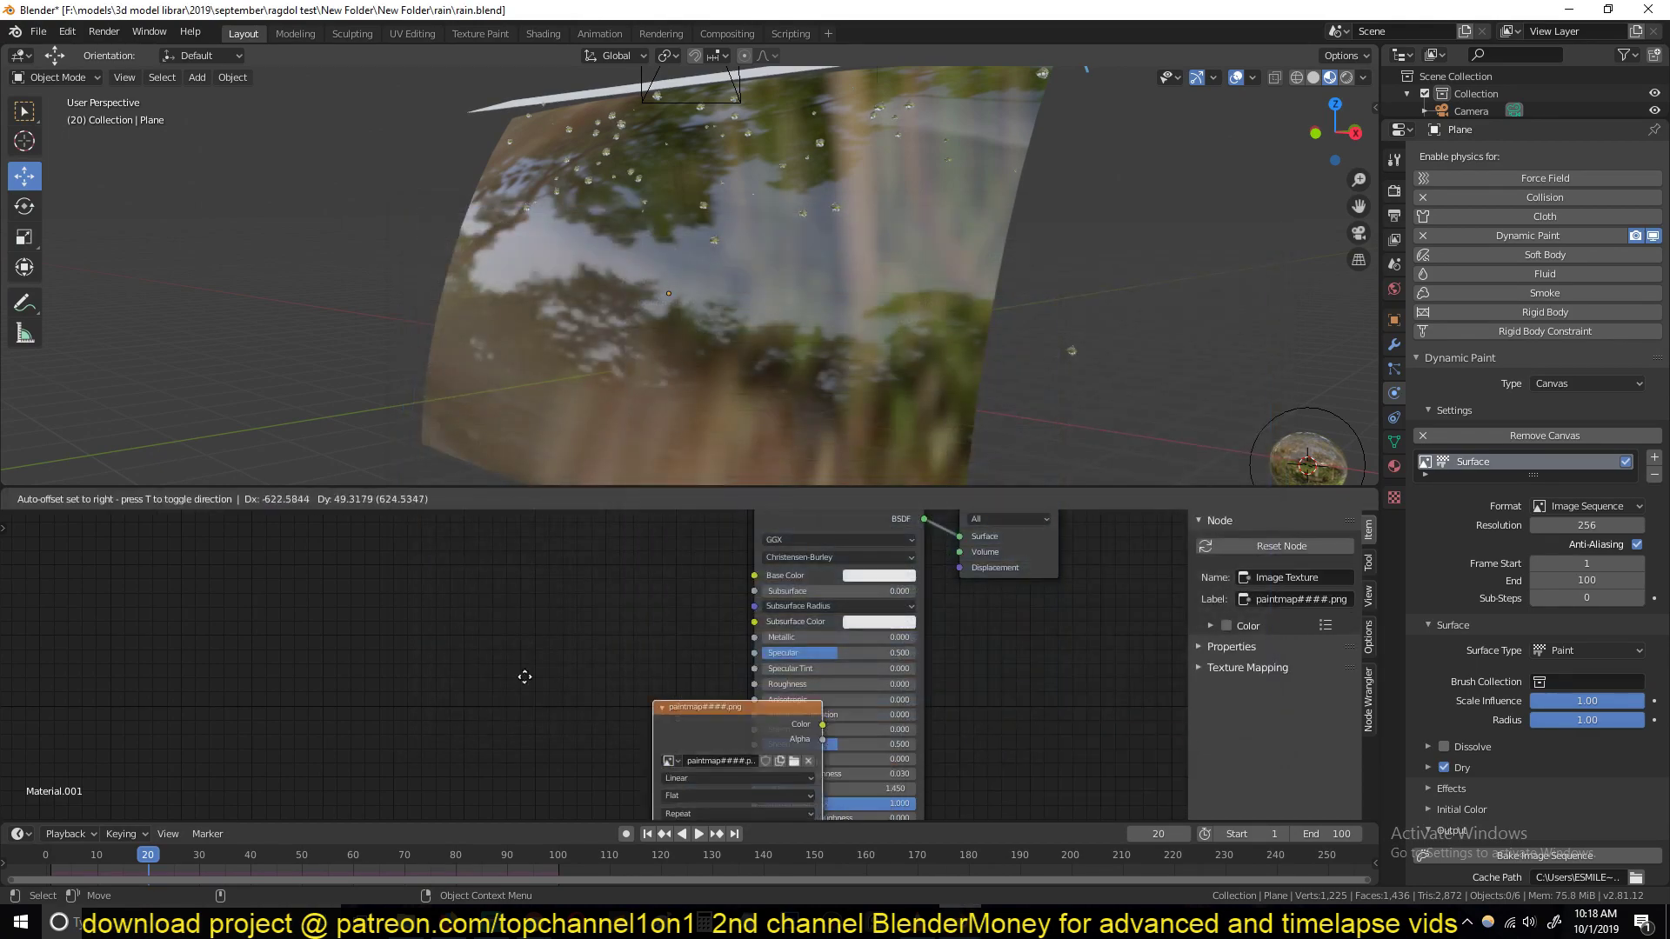
{"action": "left_click", "coordinate": [277, 516]}
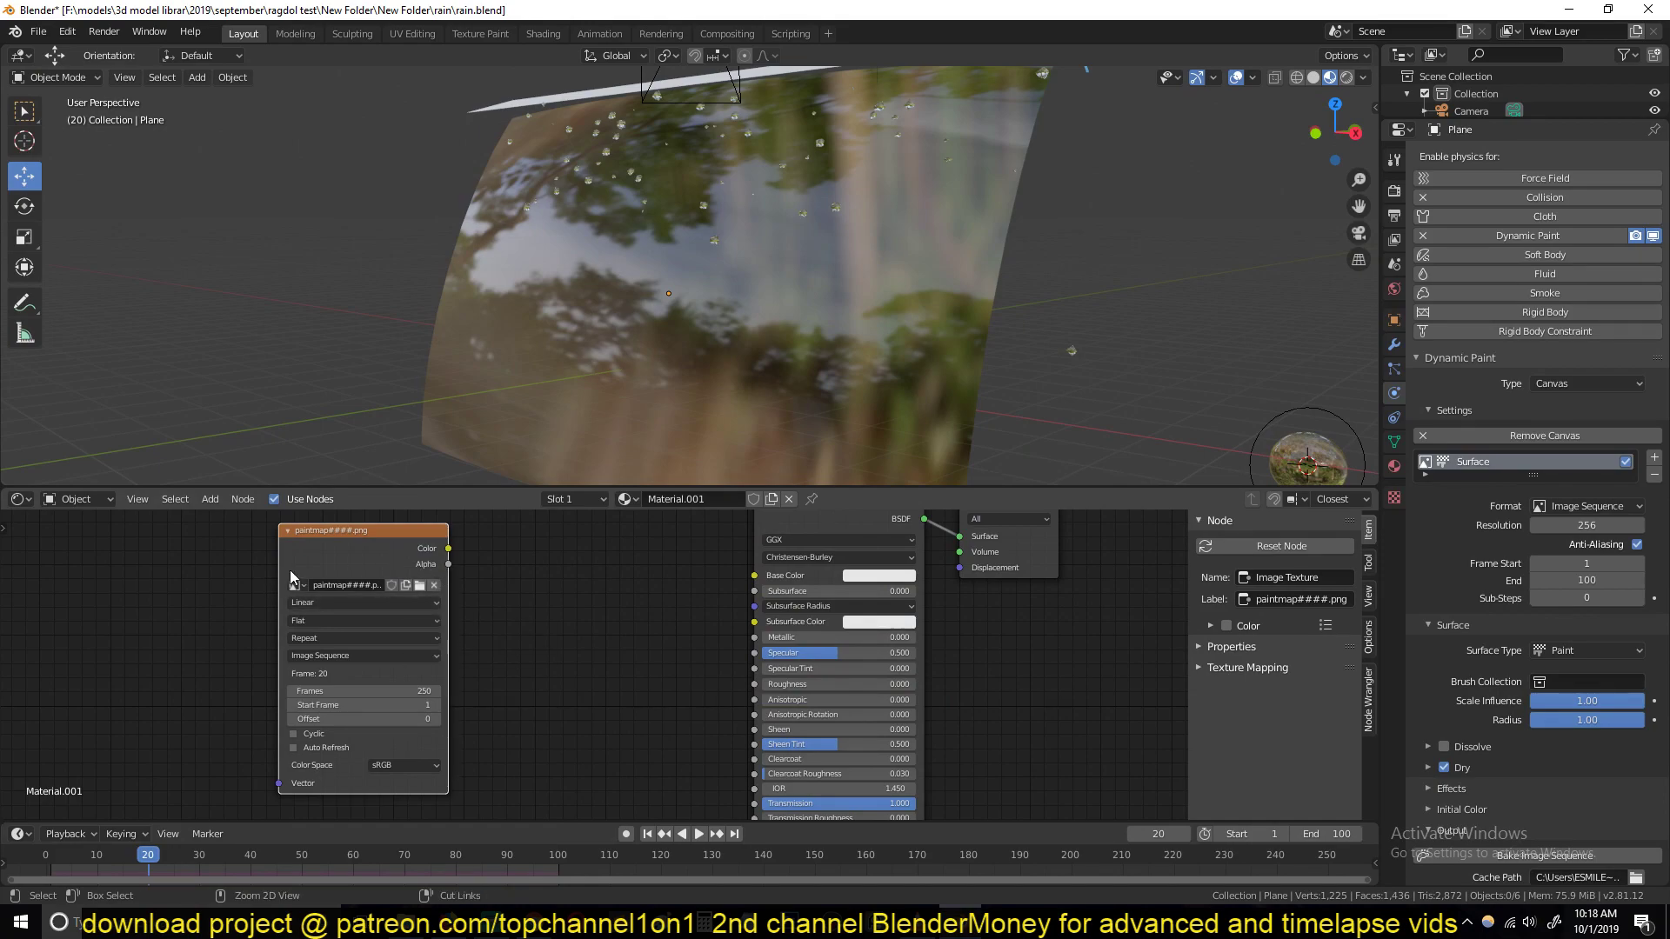
Step: Preview the paintmap image texture directly on the plane and enable Auto Refresh for it during animation playback
{"action": "left_click", "coordinate": [324, 560], "text": "ctrl+shift"}
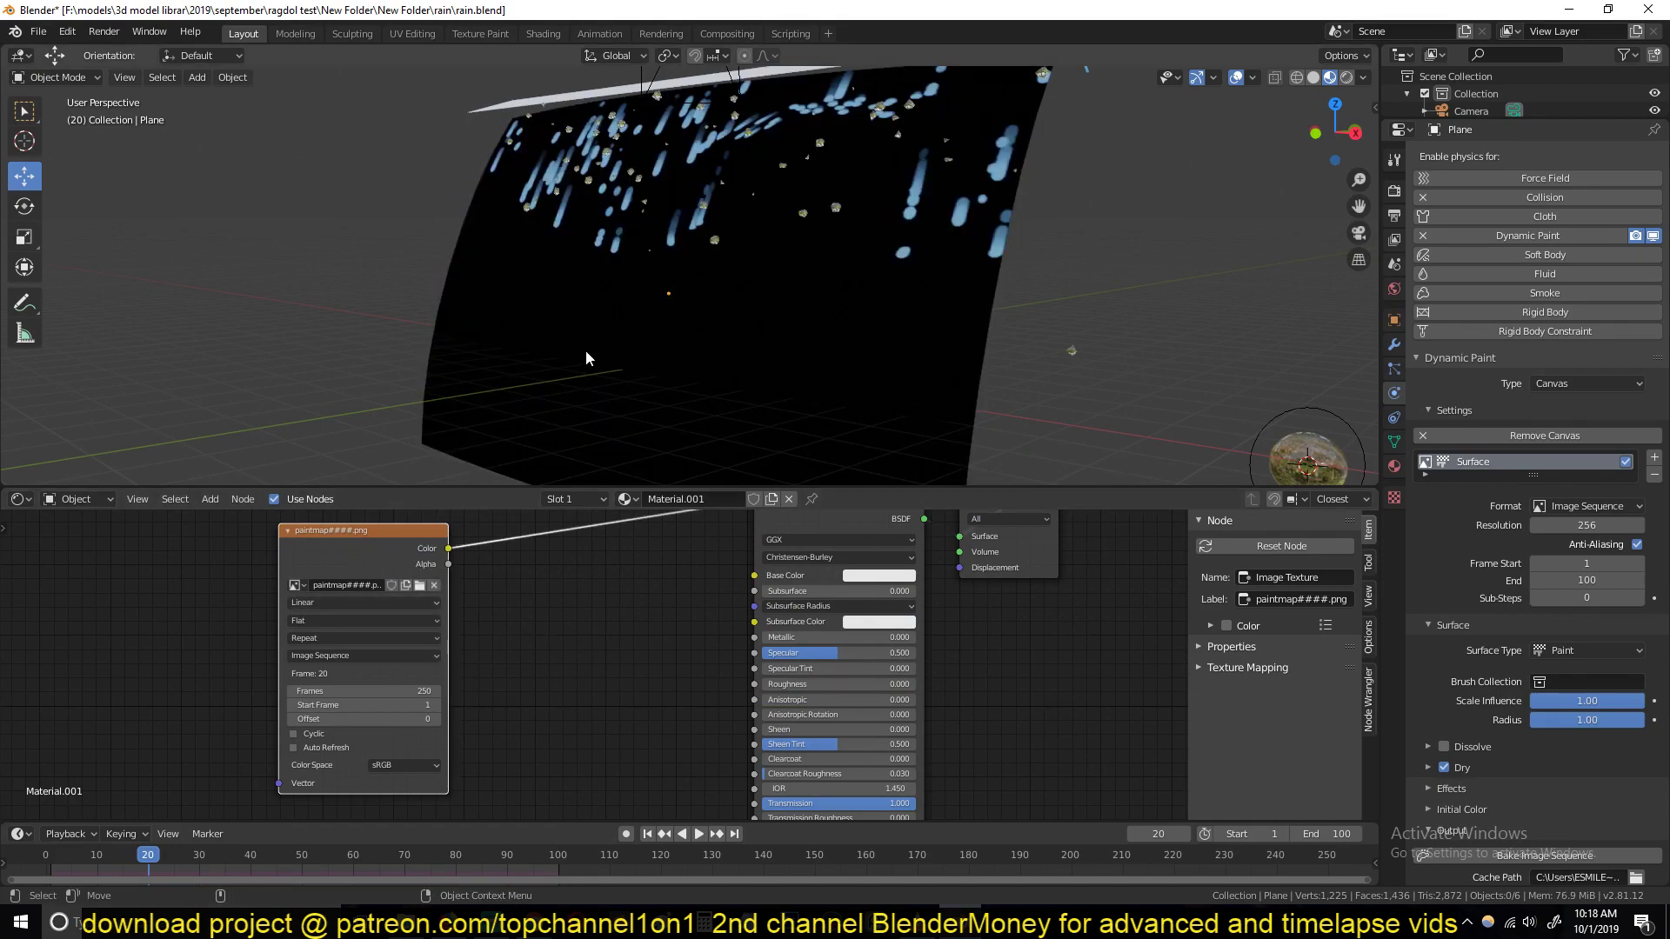
{"action": "key", "text": "space"}
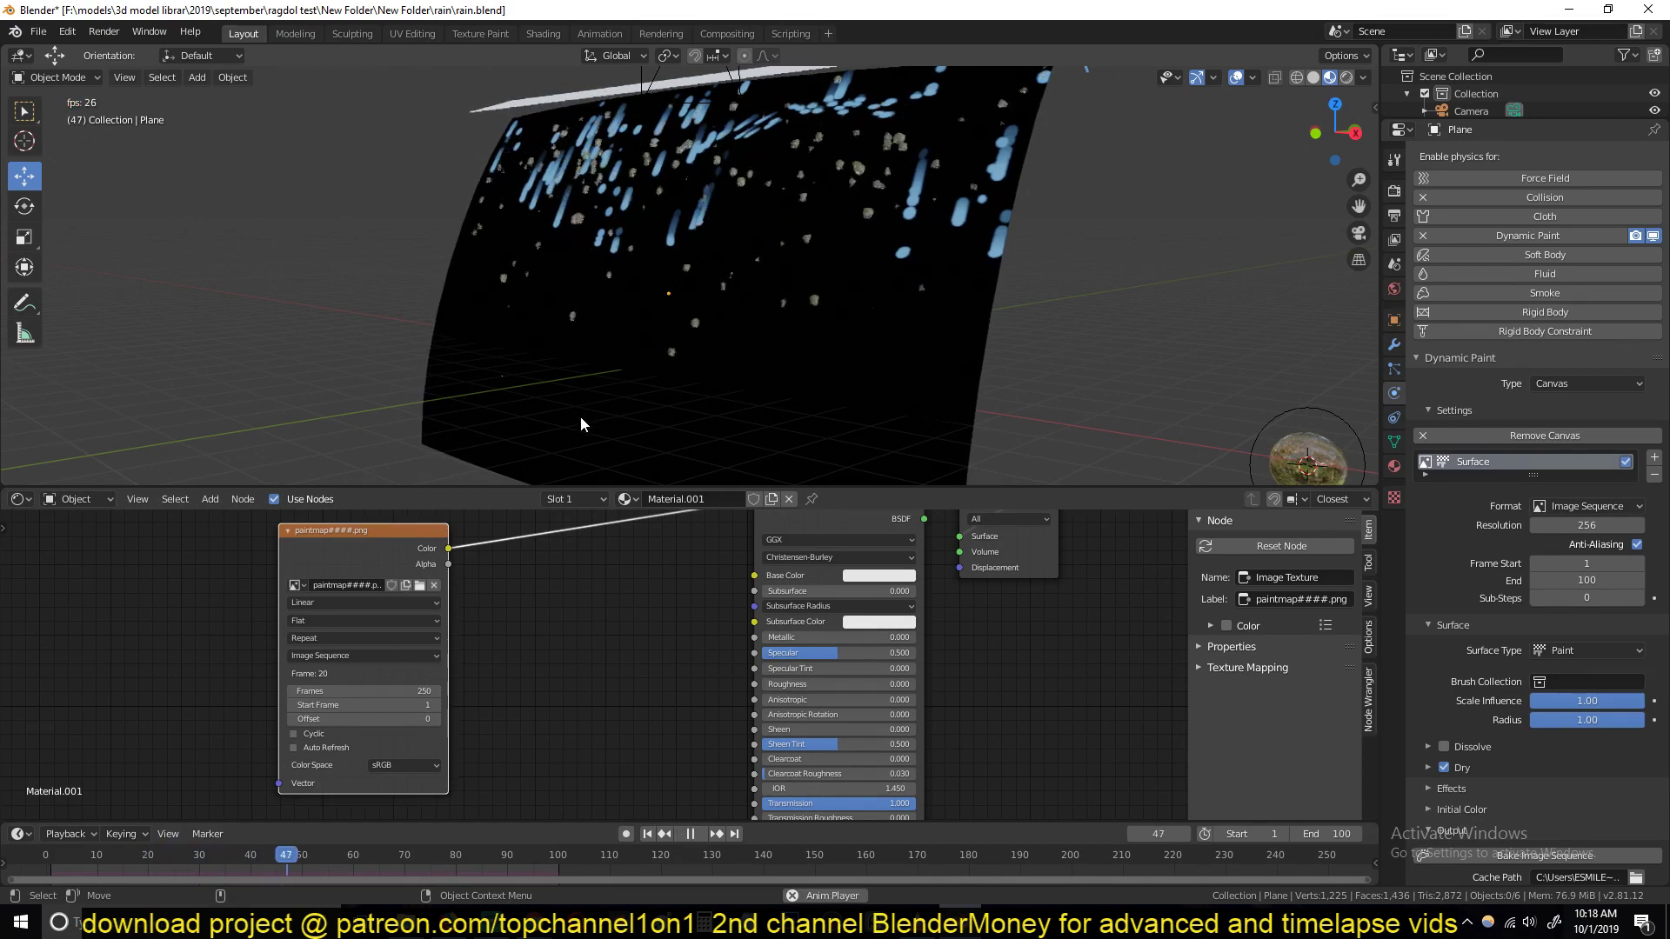
{"action": "middle_click_drag", "start_coordinate": [639, 404], "coordinate": [765, 400]}
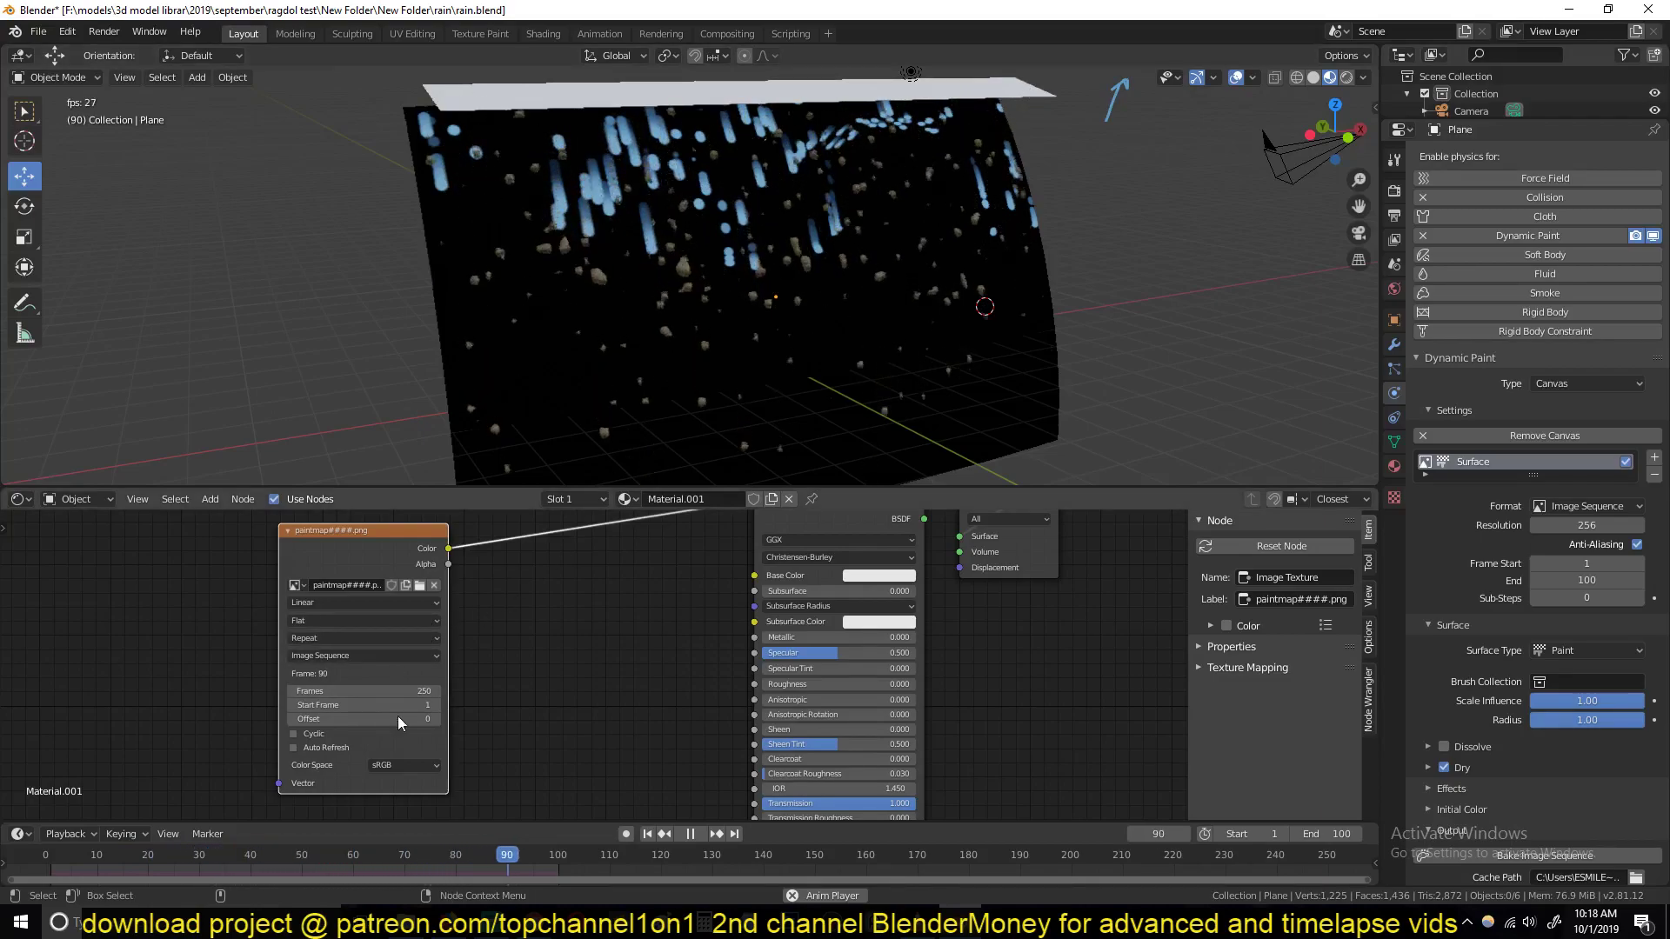
{"action": "left_click", "coordinate": [322, 749]}
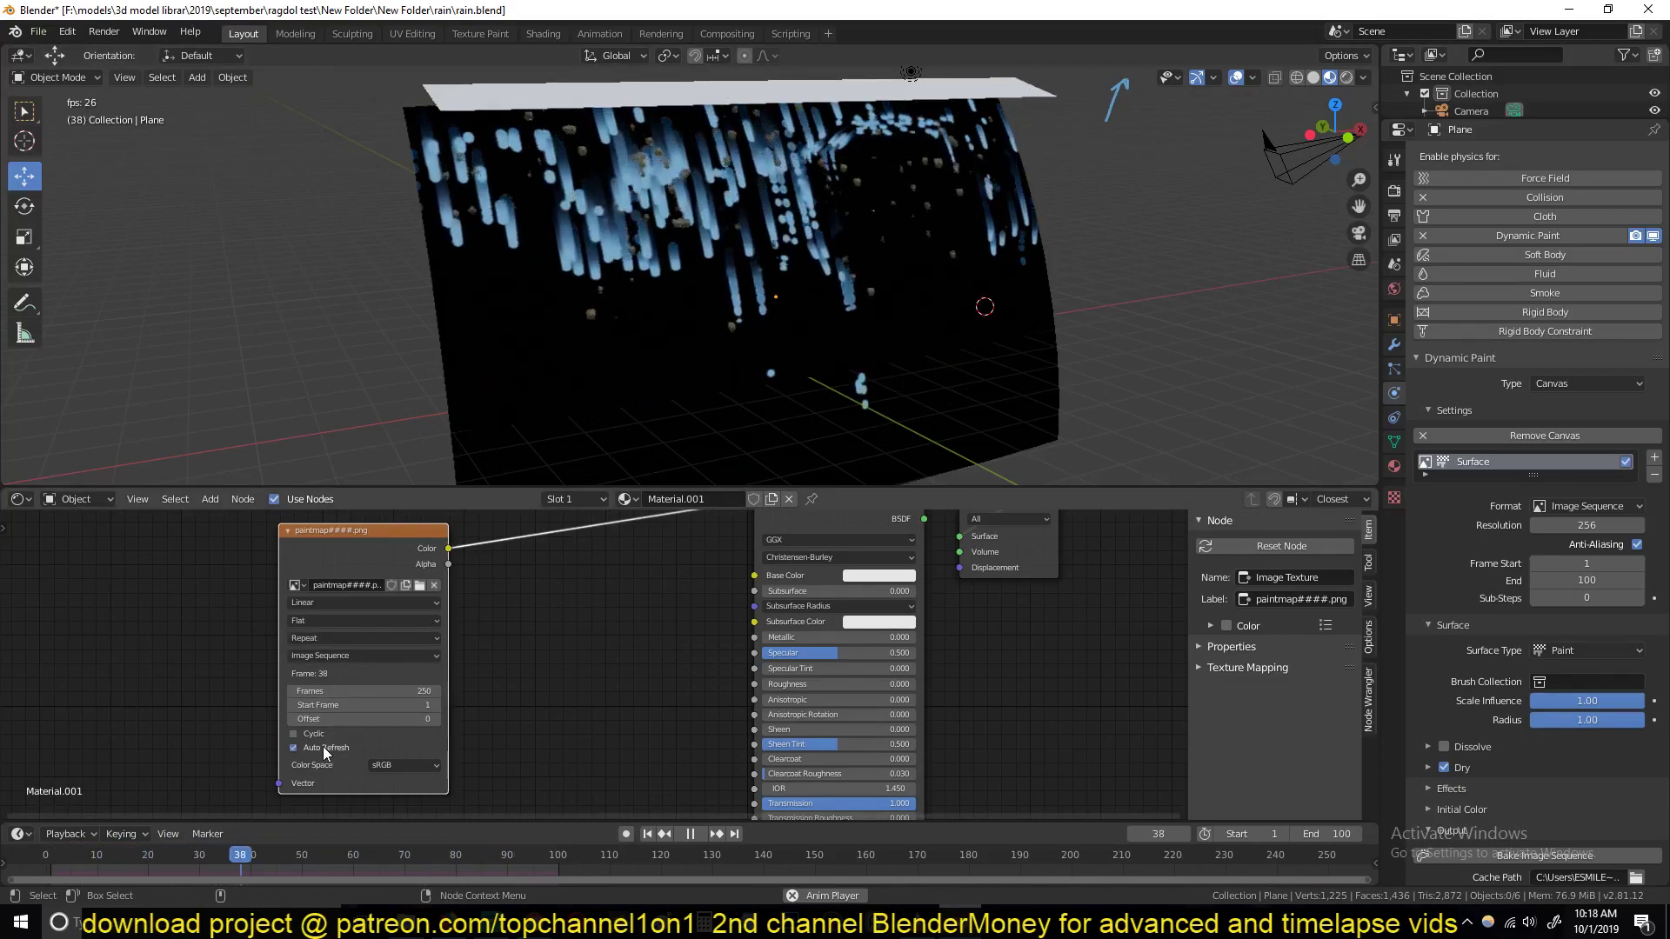
{"action": "key", "text": "Escape"}
{"action": "middle_click_drag", "start_coordinate": [603, 338], "coordinate": [490, 316]}
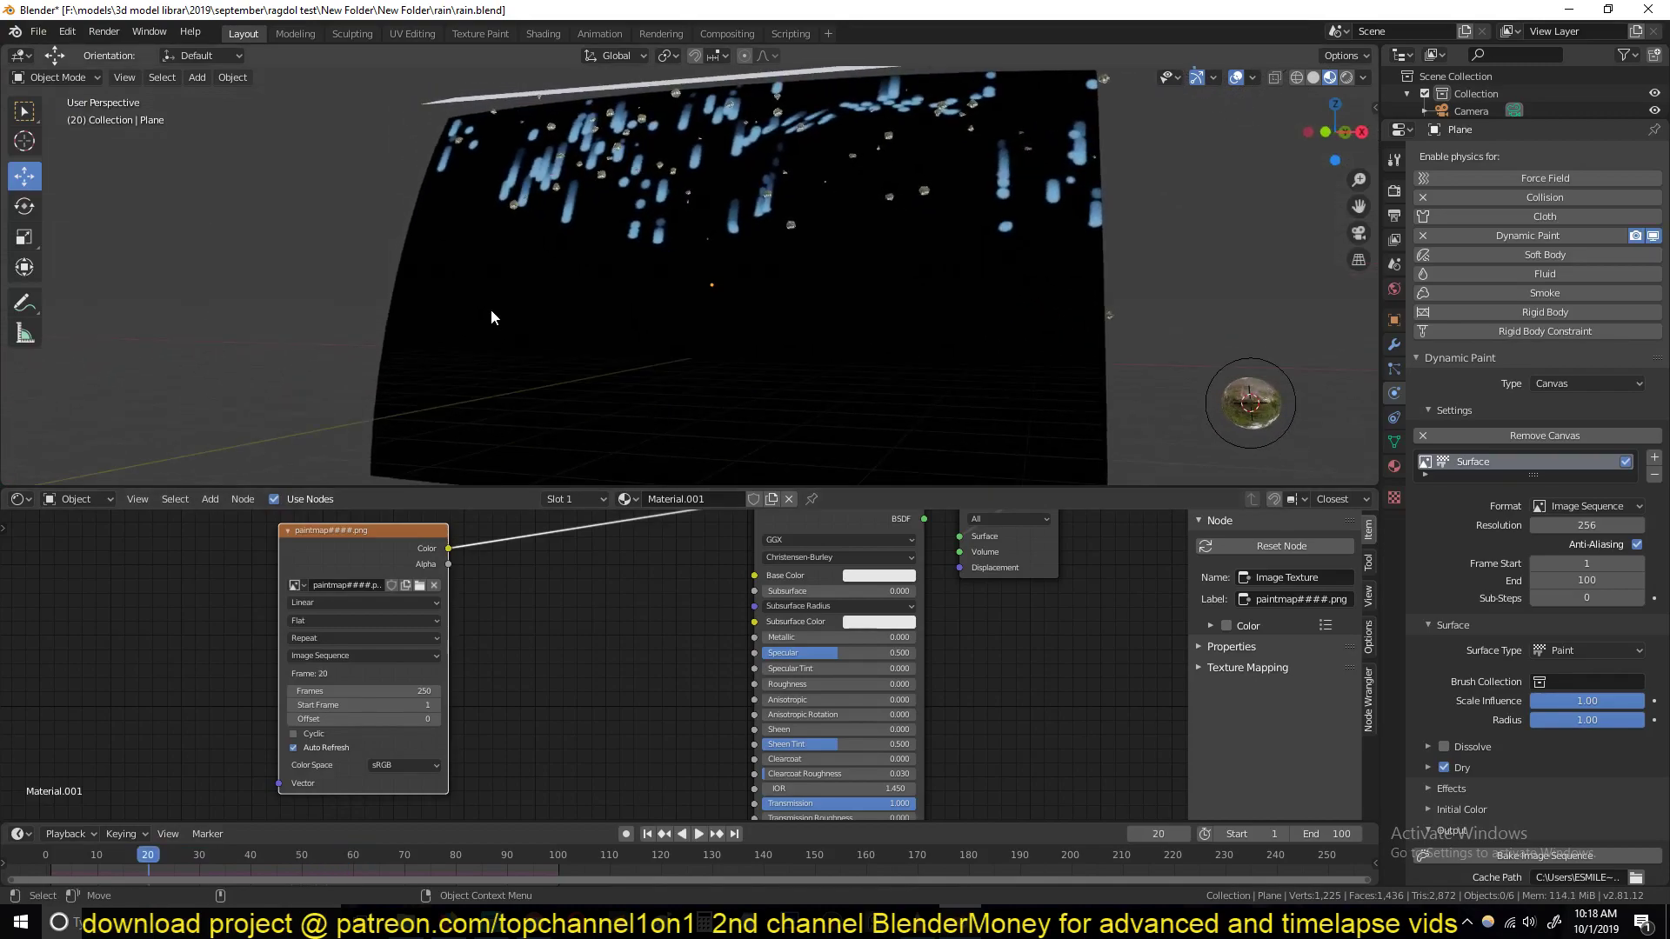
Step: Create a folder named rain on the Desktop and set it as the Dynamic Paint output cache path
{"action": "scroll", "coordinate": [1602, 783], "scroll_direction": "down", "scroll_amount": 5}
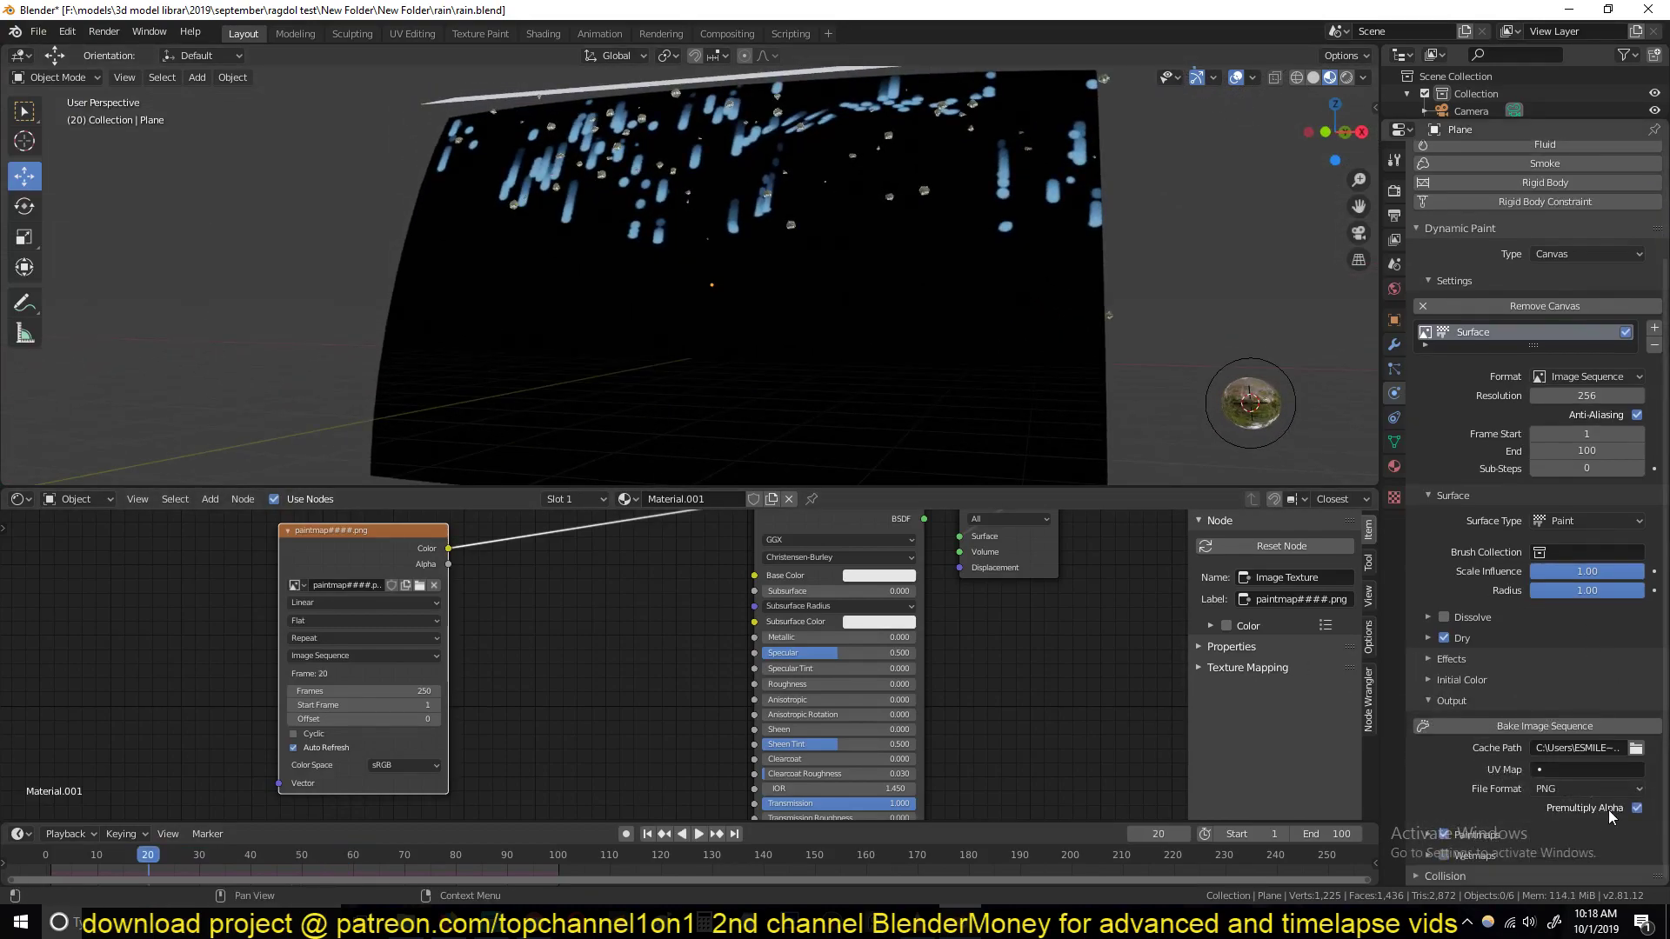
{"action": "left_click", "coordinate": [1636, 748]}
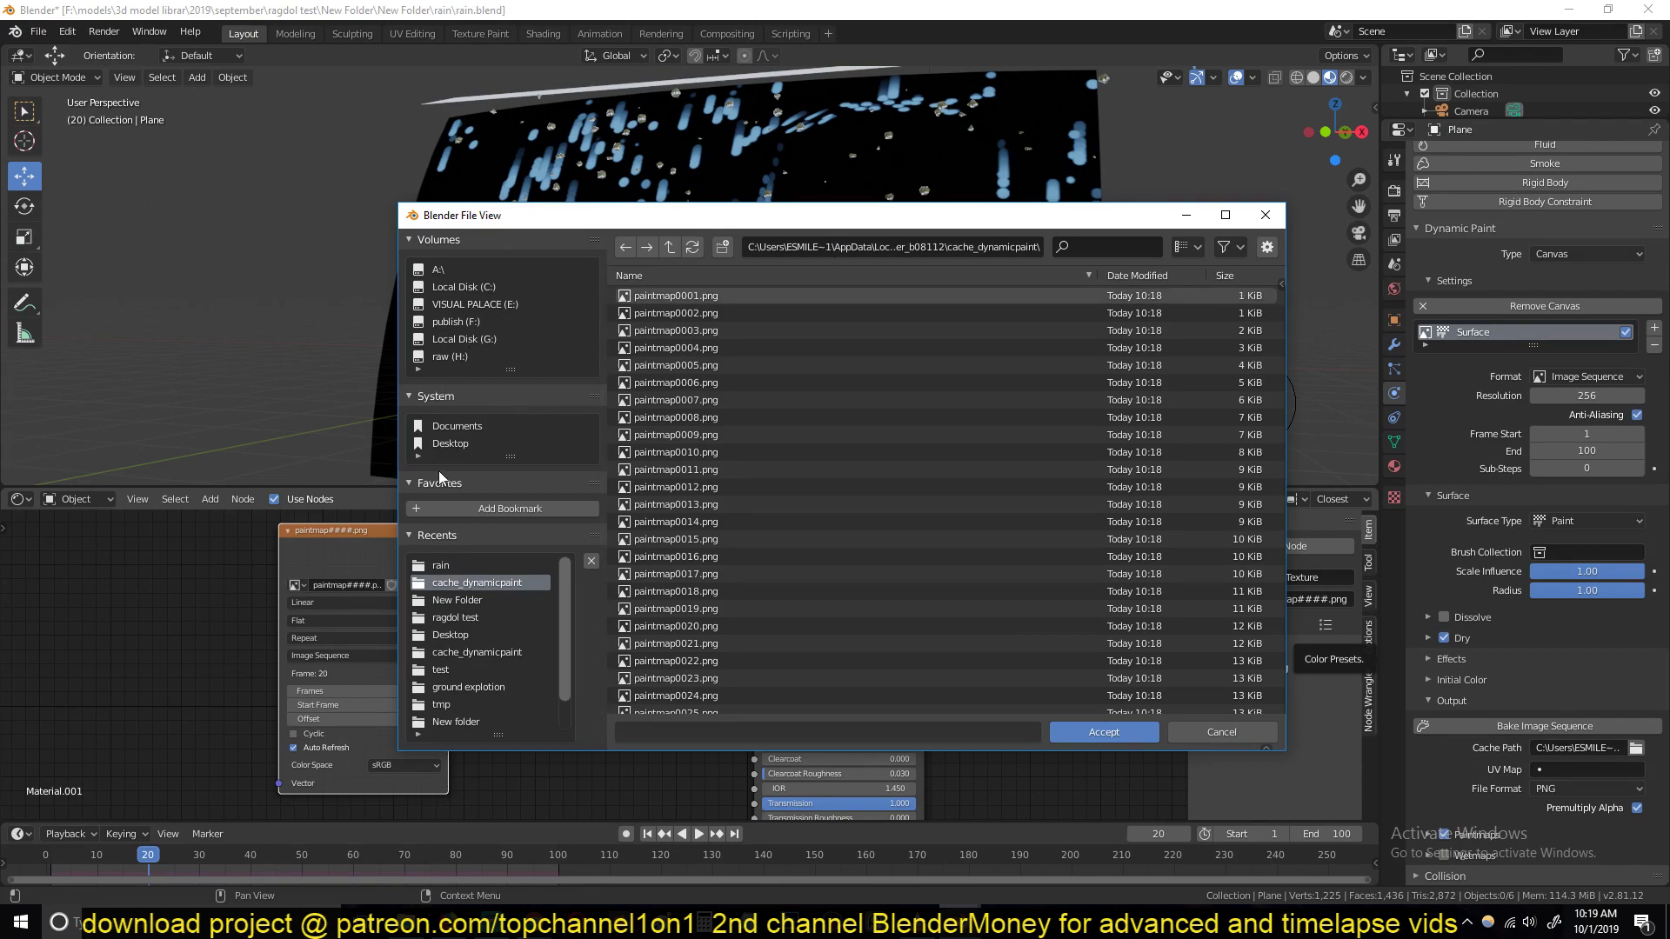
{"action": "left_click", "coordinate": [457, 445]}
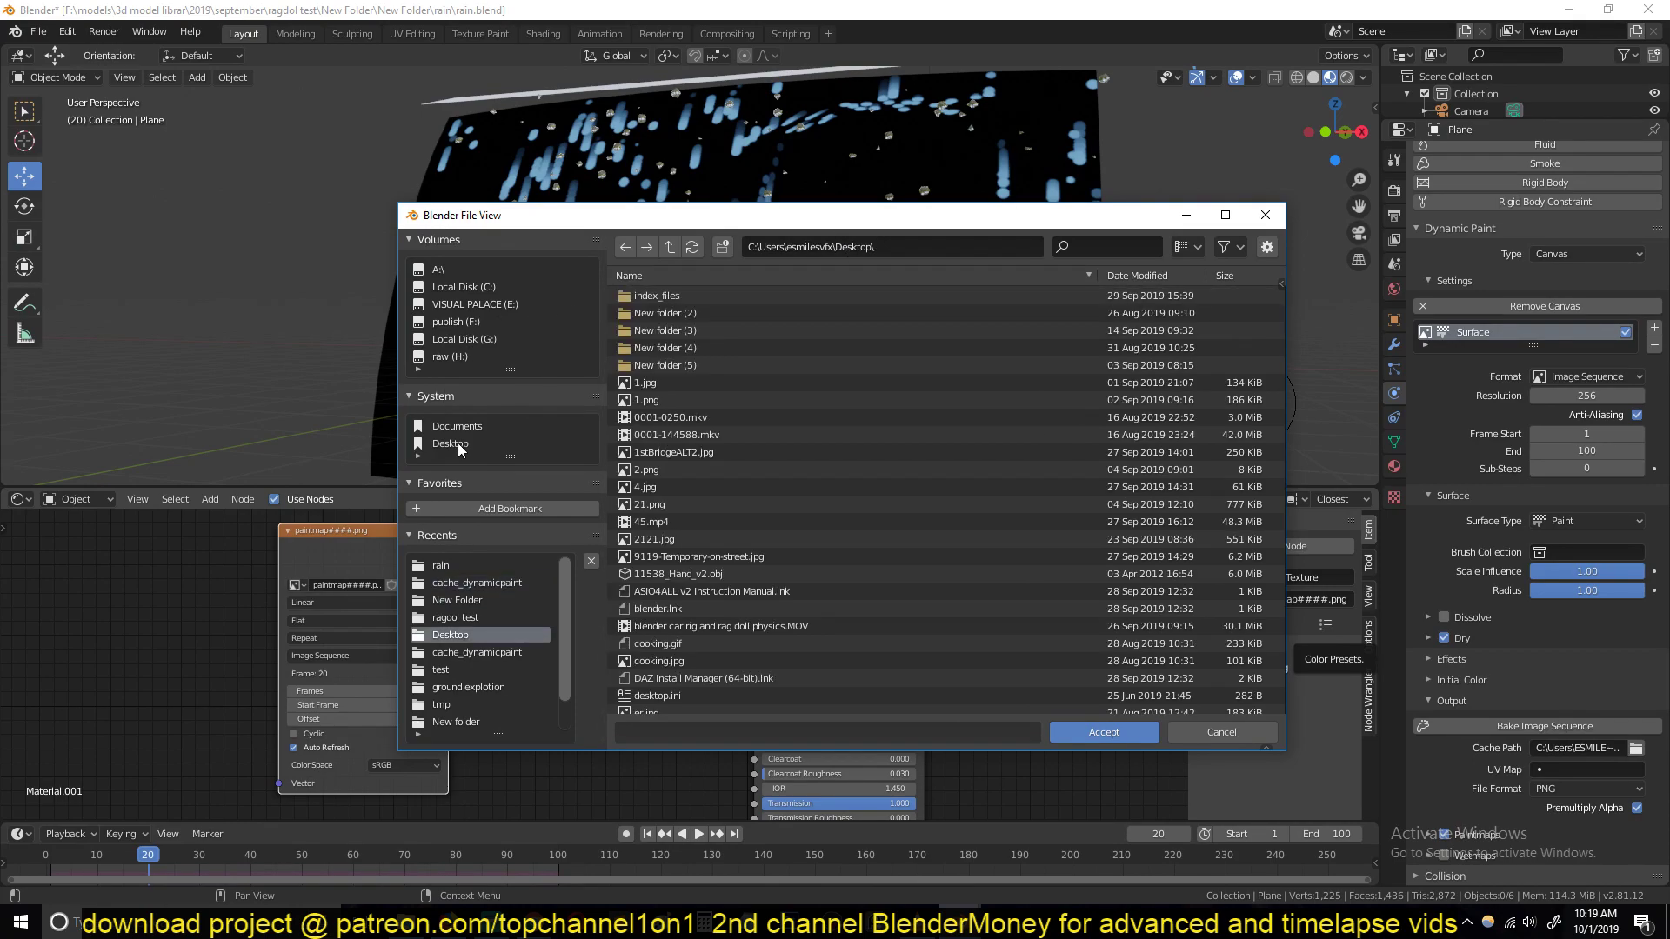
{"action": "left_click", "coordinate": [722, 249]}
{"action": "type", "text": "rain"}
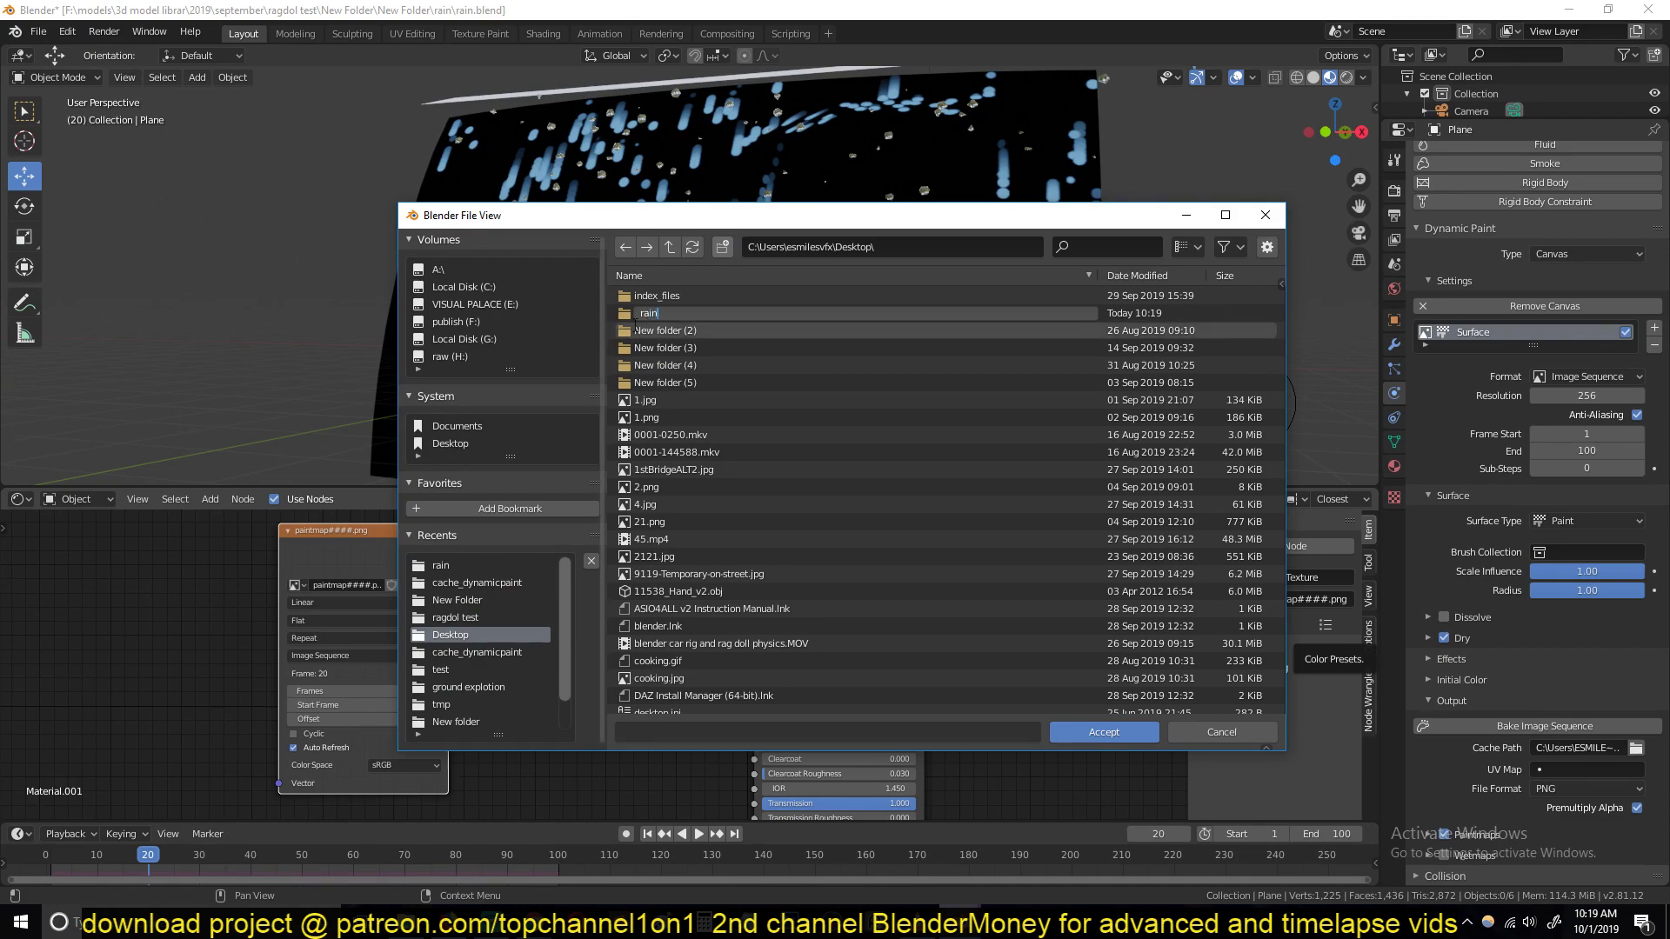
{"action": "key", "text": "Return"}
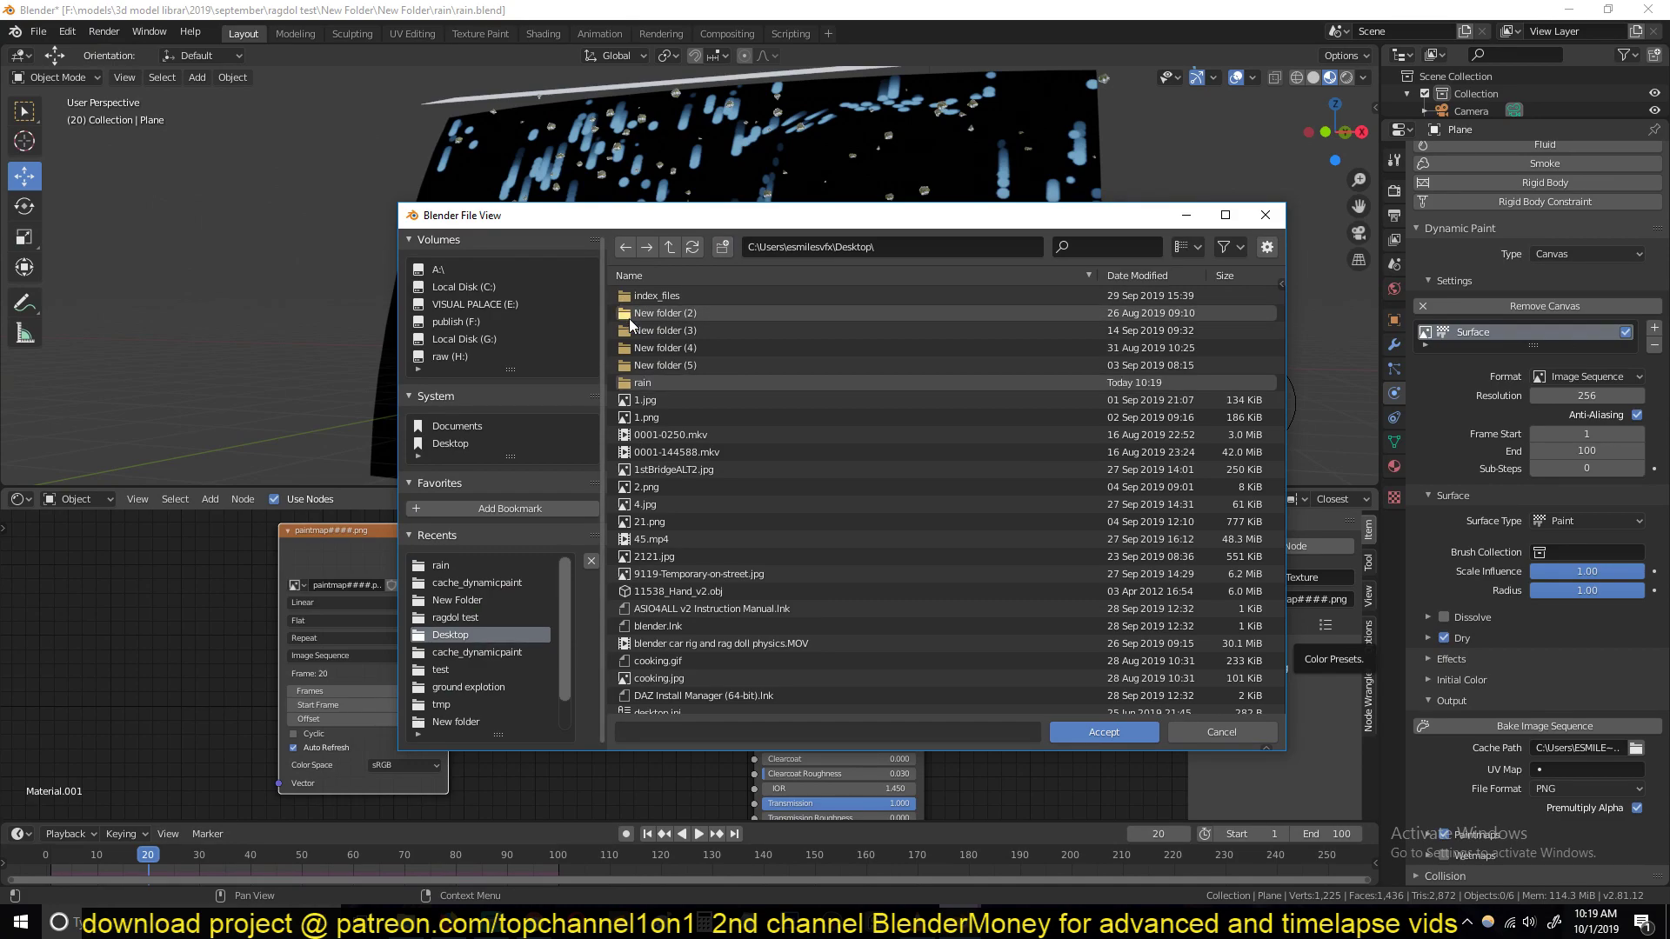
{"action": "double_click", "coordinate": [645, 383]}
{"action": "left_click", "coordinate": [1092, 731]}
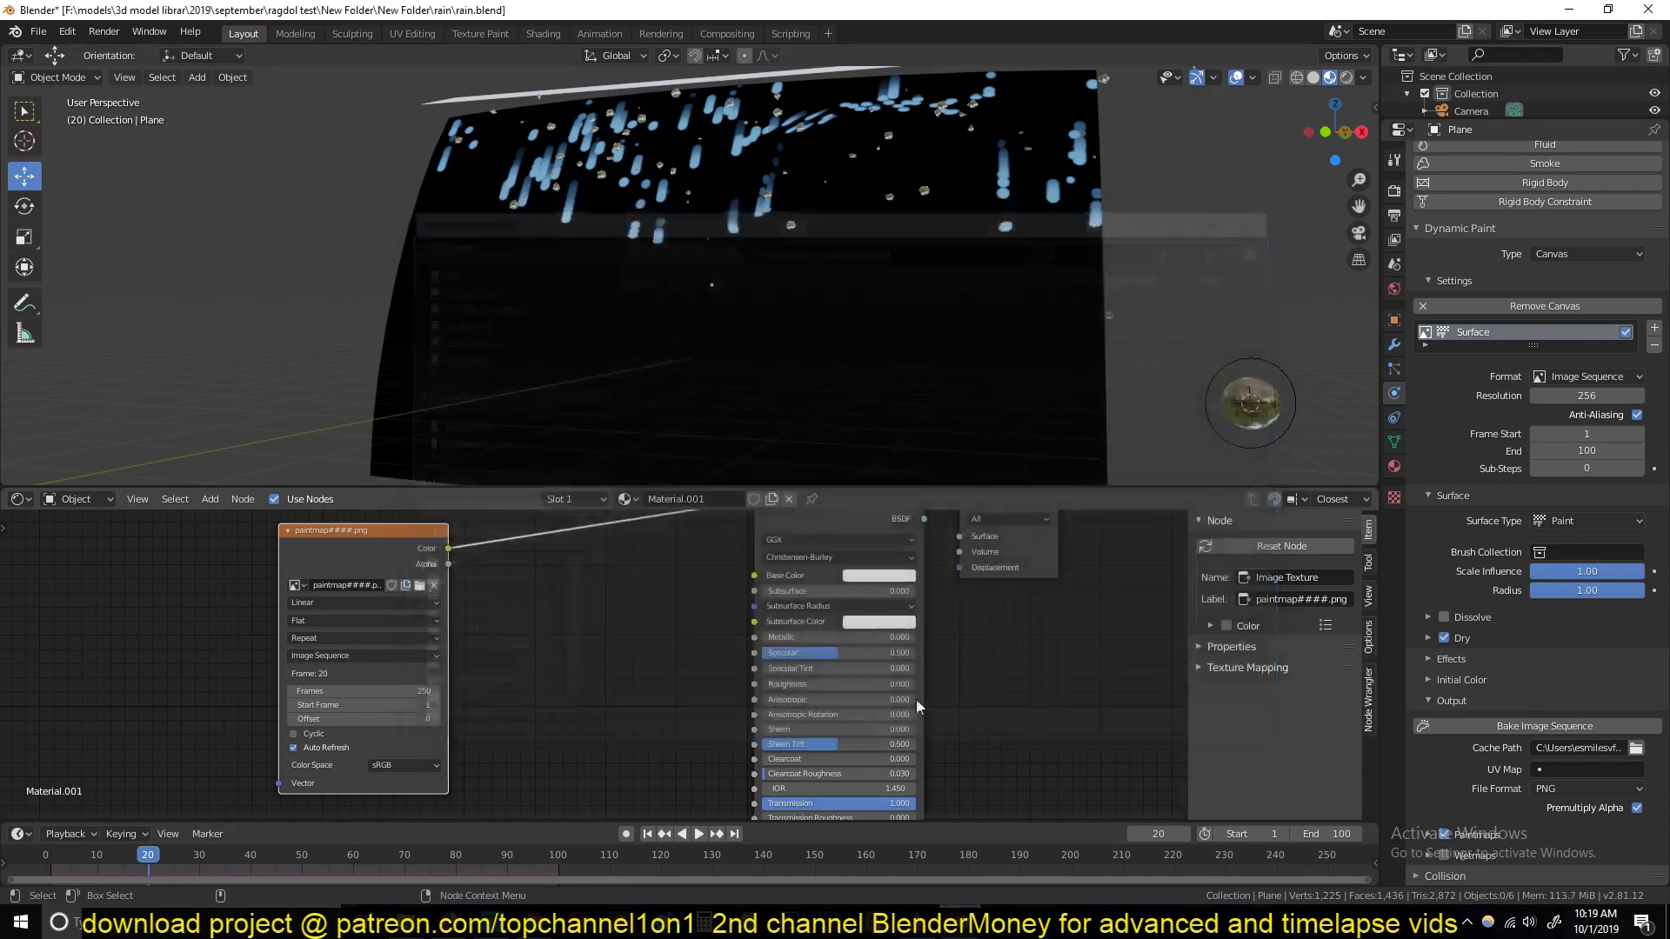
Step: Try to open paintmap0001.png from the Desktop rain folder in the image texture node
{"action": "left_click", "coordinate": [421, 581]}
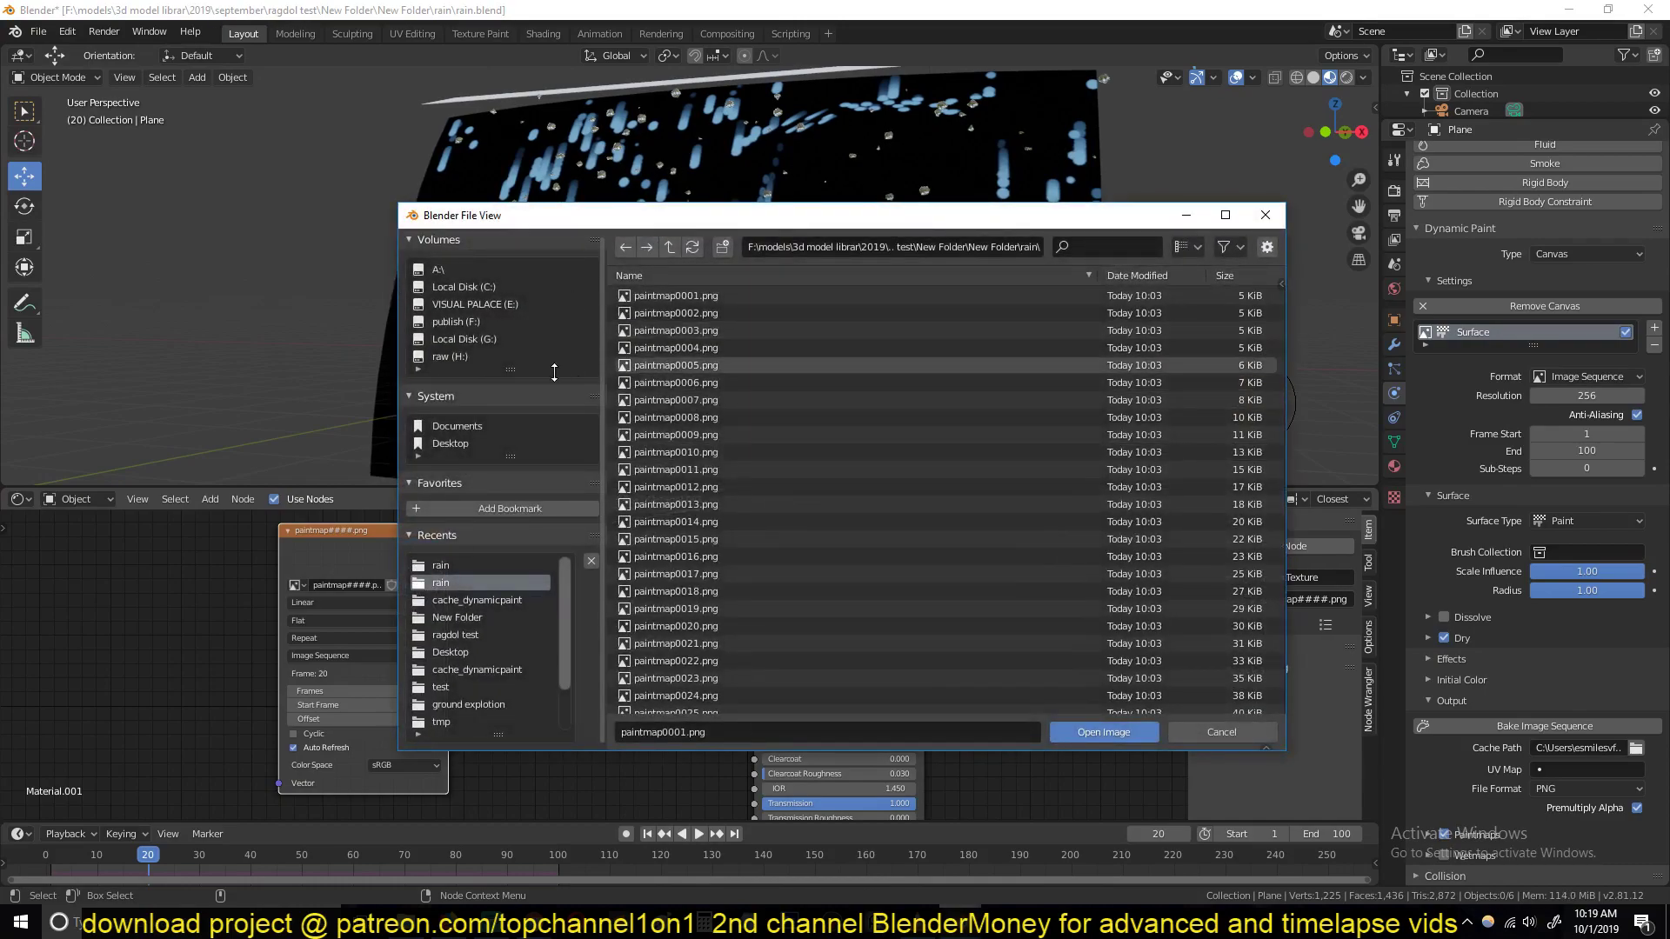
{"action": "left_click", "coordinate": [466, 444]}
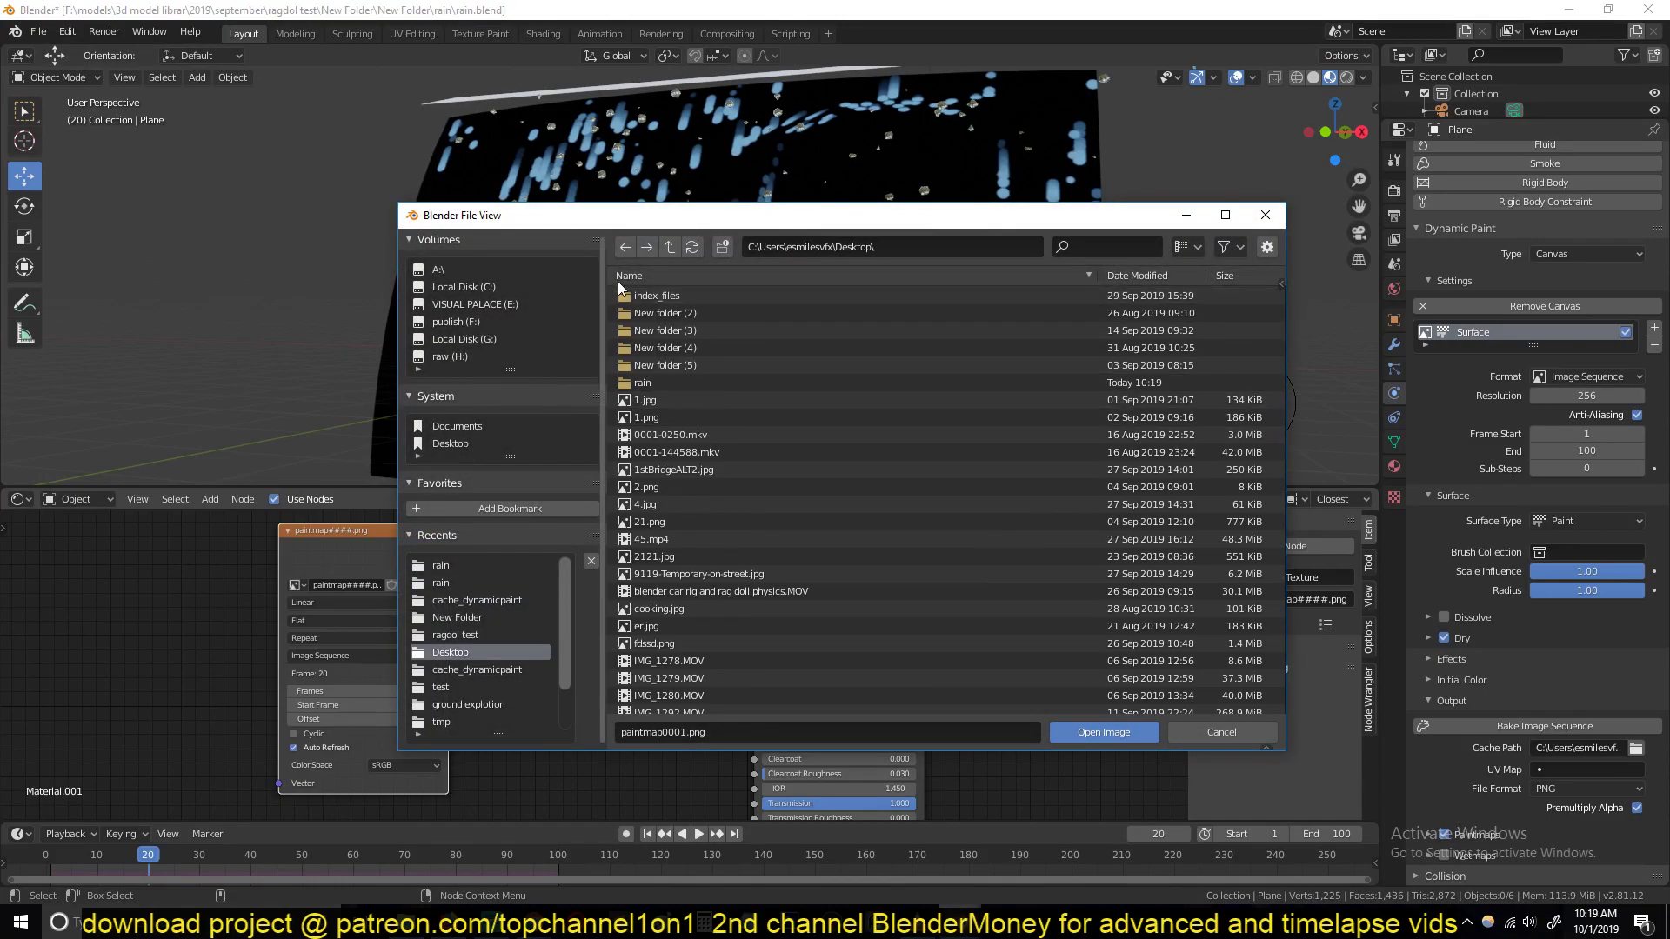
{"action": "double_click", "coordinate": [672, 384]}
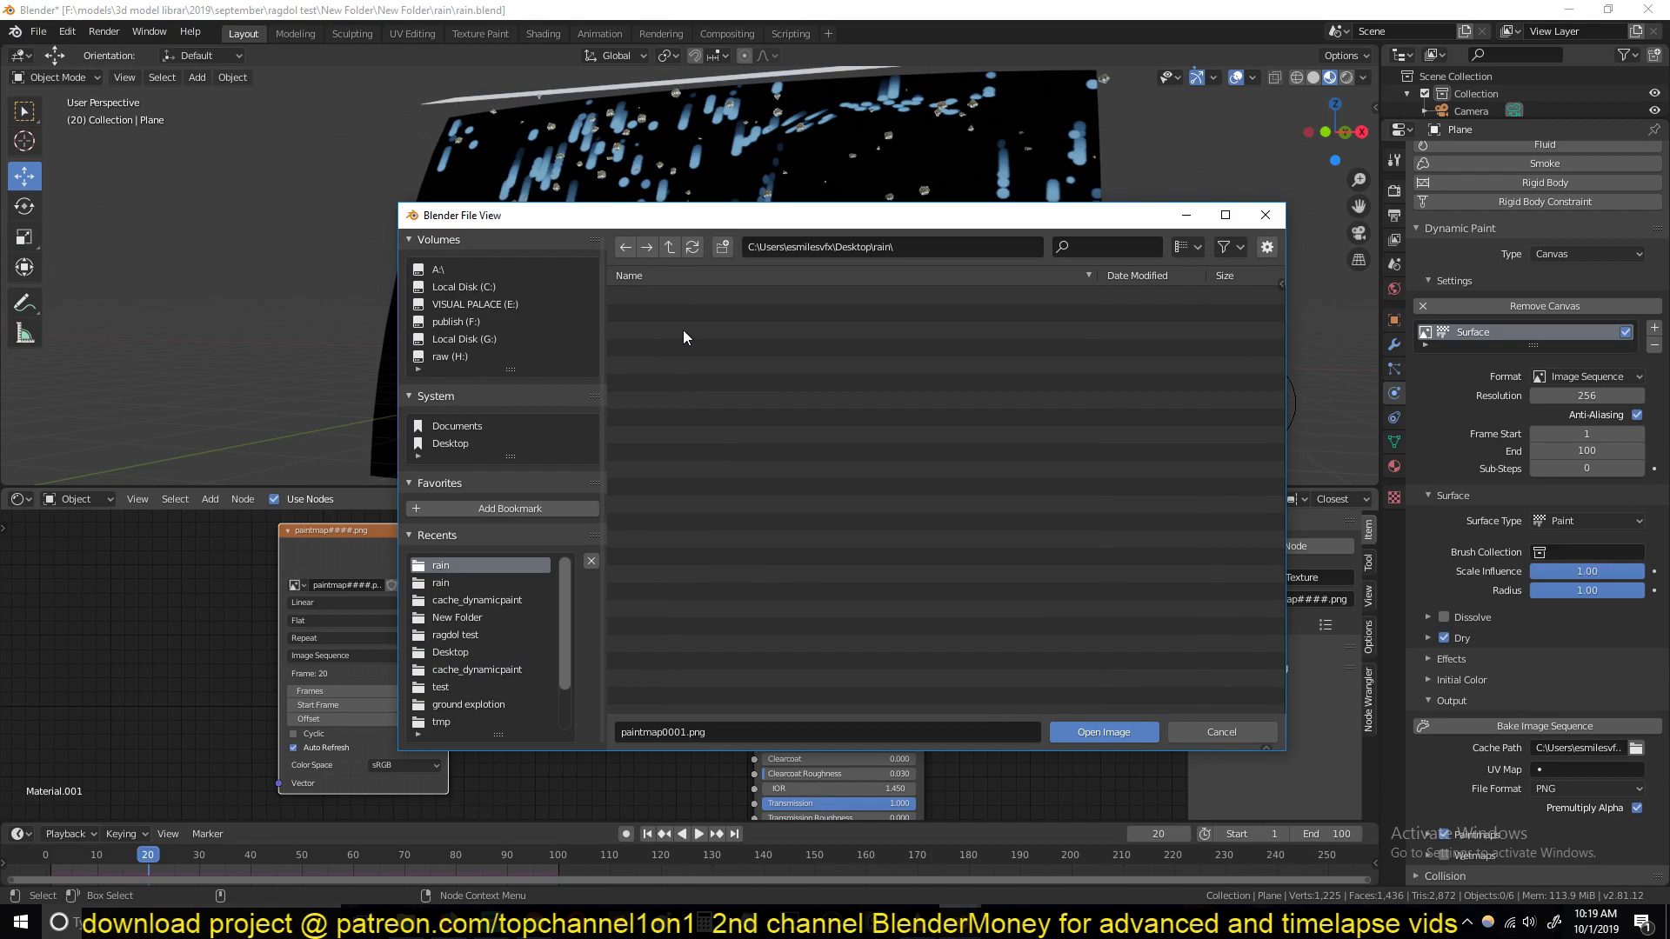
{"action": "left_click", "coordinate": [1094, 728]}
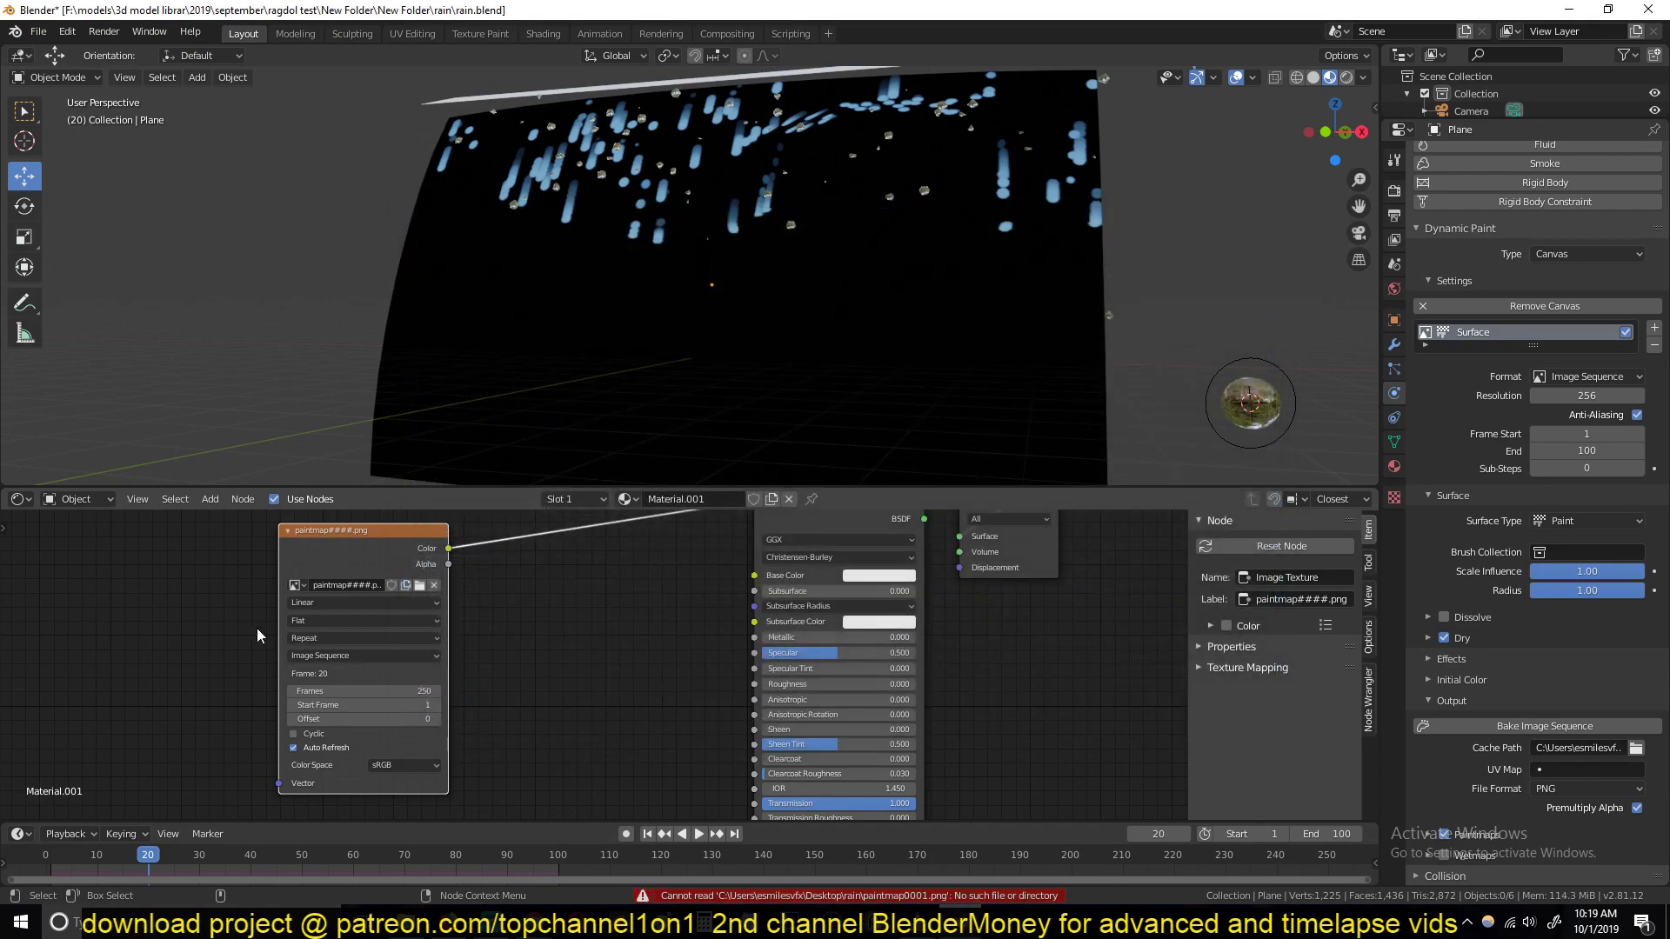
Step: Bake the canvas's Dynamic Paint image sequence into the rain folder on the Desktop
{"action": "left_click", "coordinate": [1568, 725]}
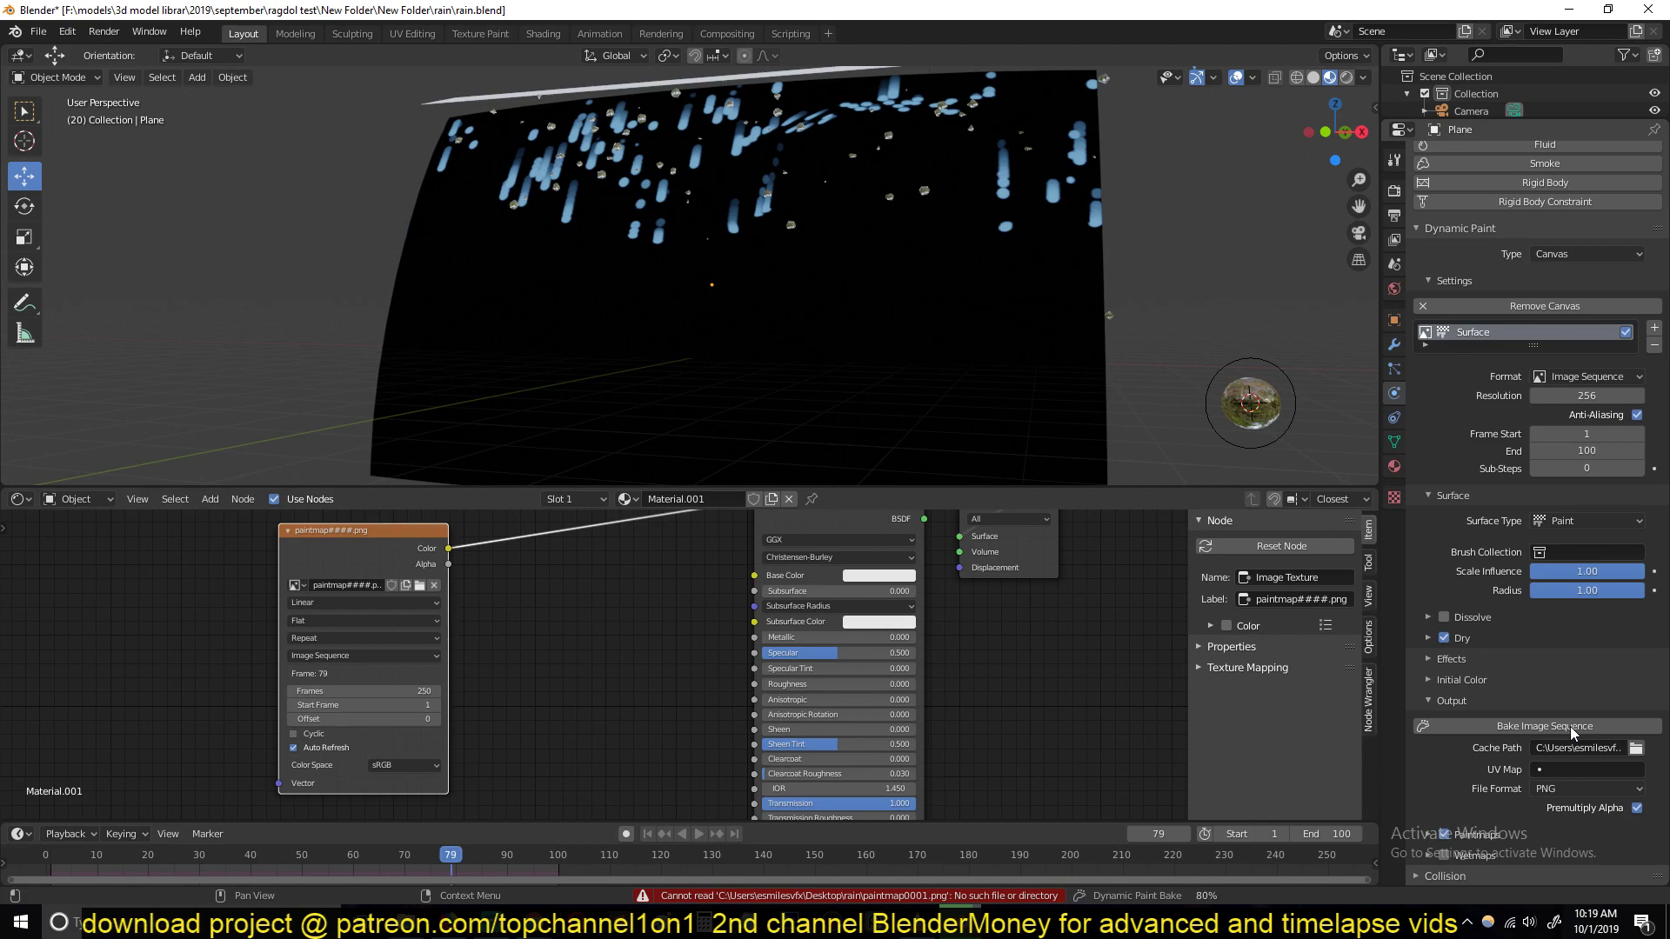
Step: Load all paintmap images from the project's rain folder into the texture node, play them back and reload the images
{"action": "left_click", "coordinate": [418, 583]}
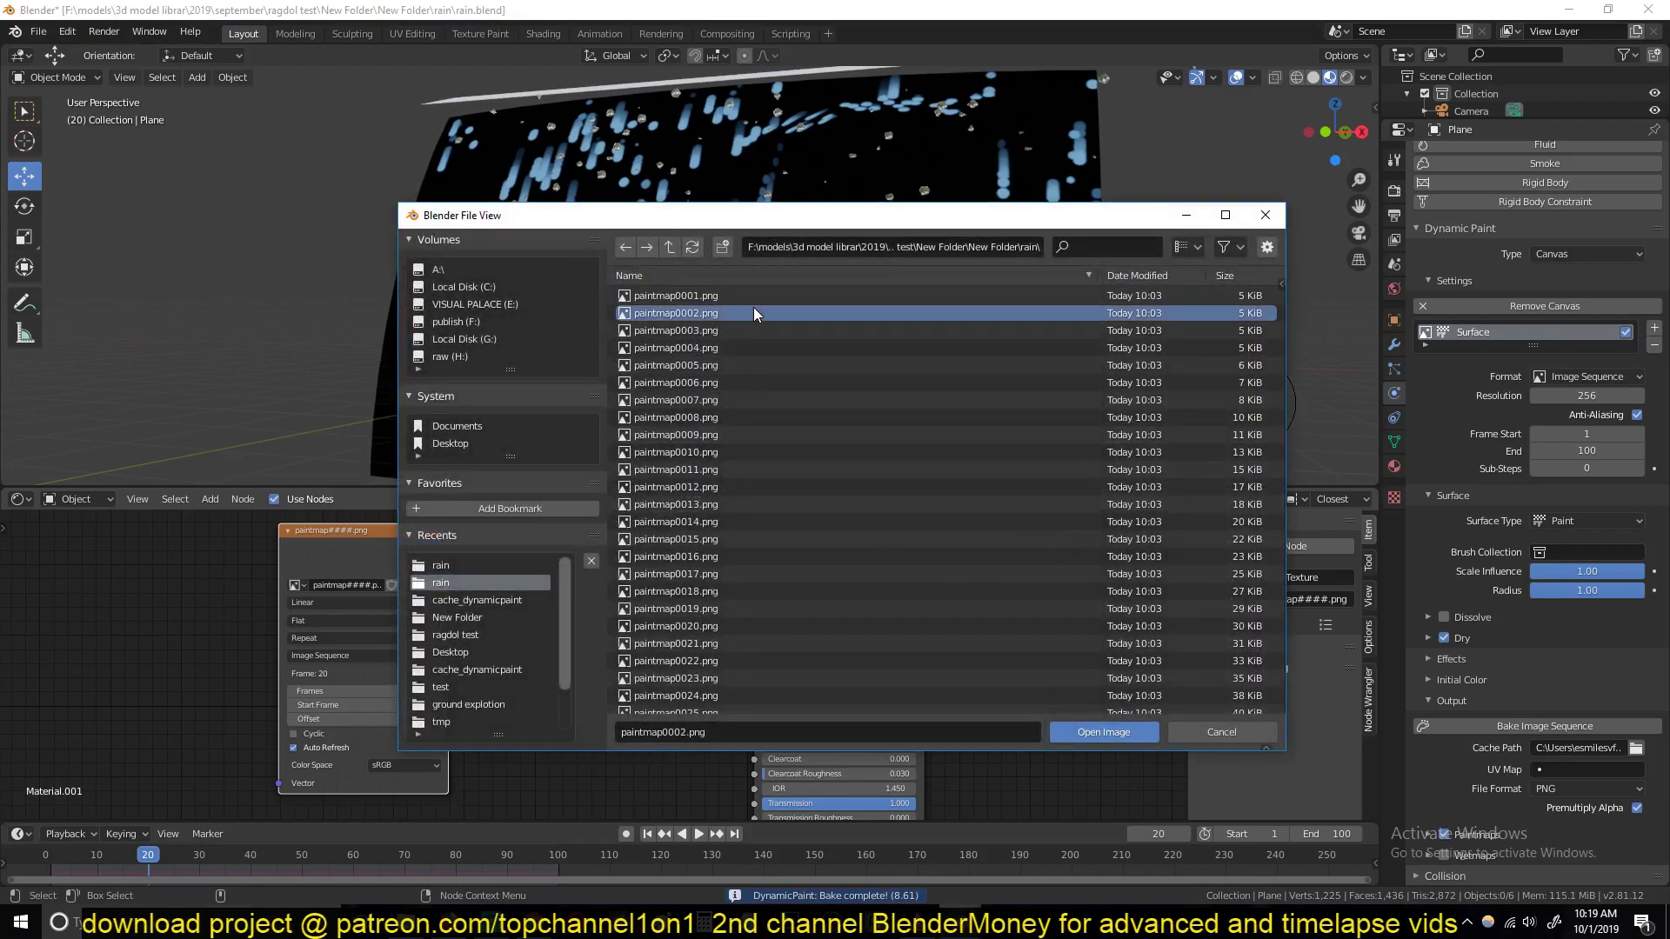
{"action": "key", "text": "a"}
{"action": "left_click", "coordinate": [1102, 732]}
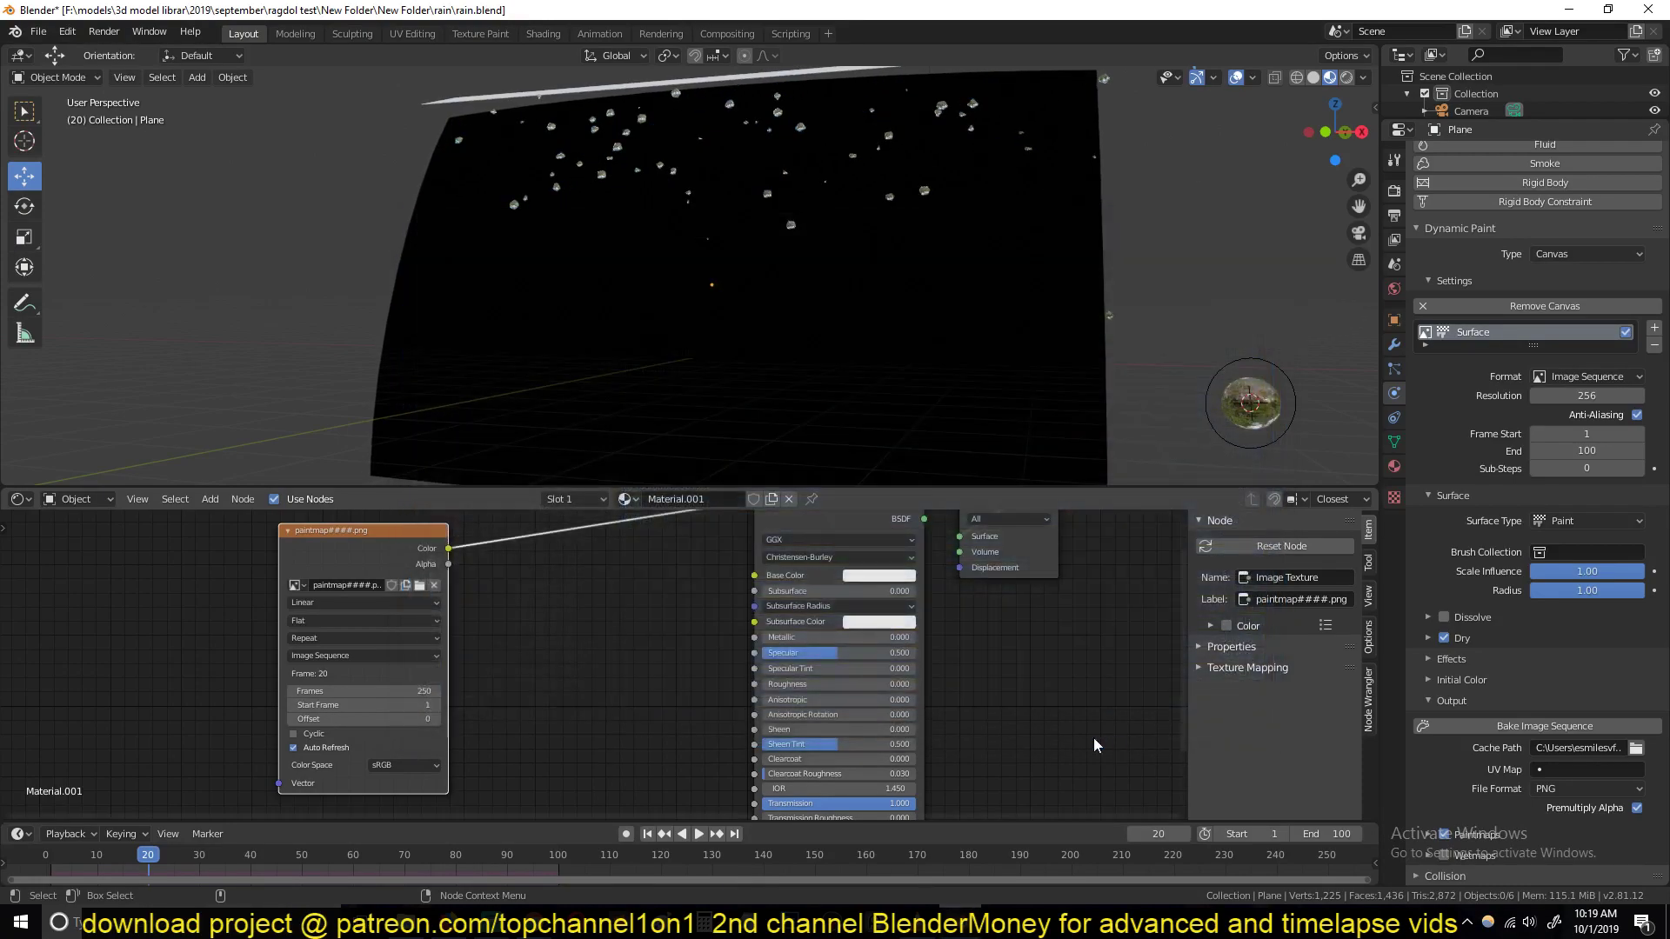
{"action": "middle_click_drag", "start_coordinate": [611, 320], "coordinate": [739, 359]}
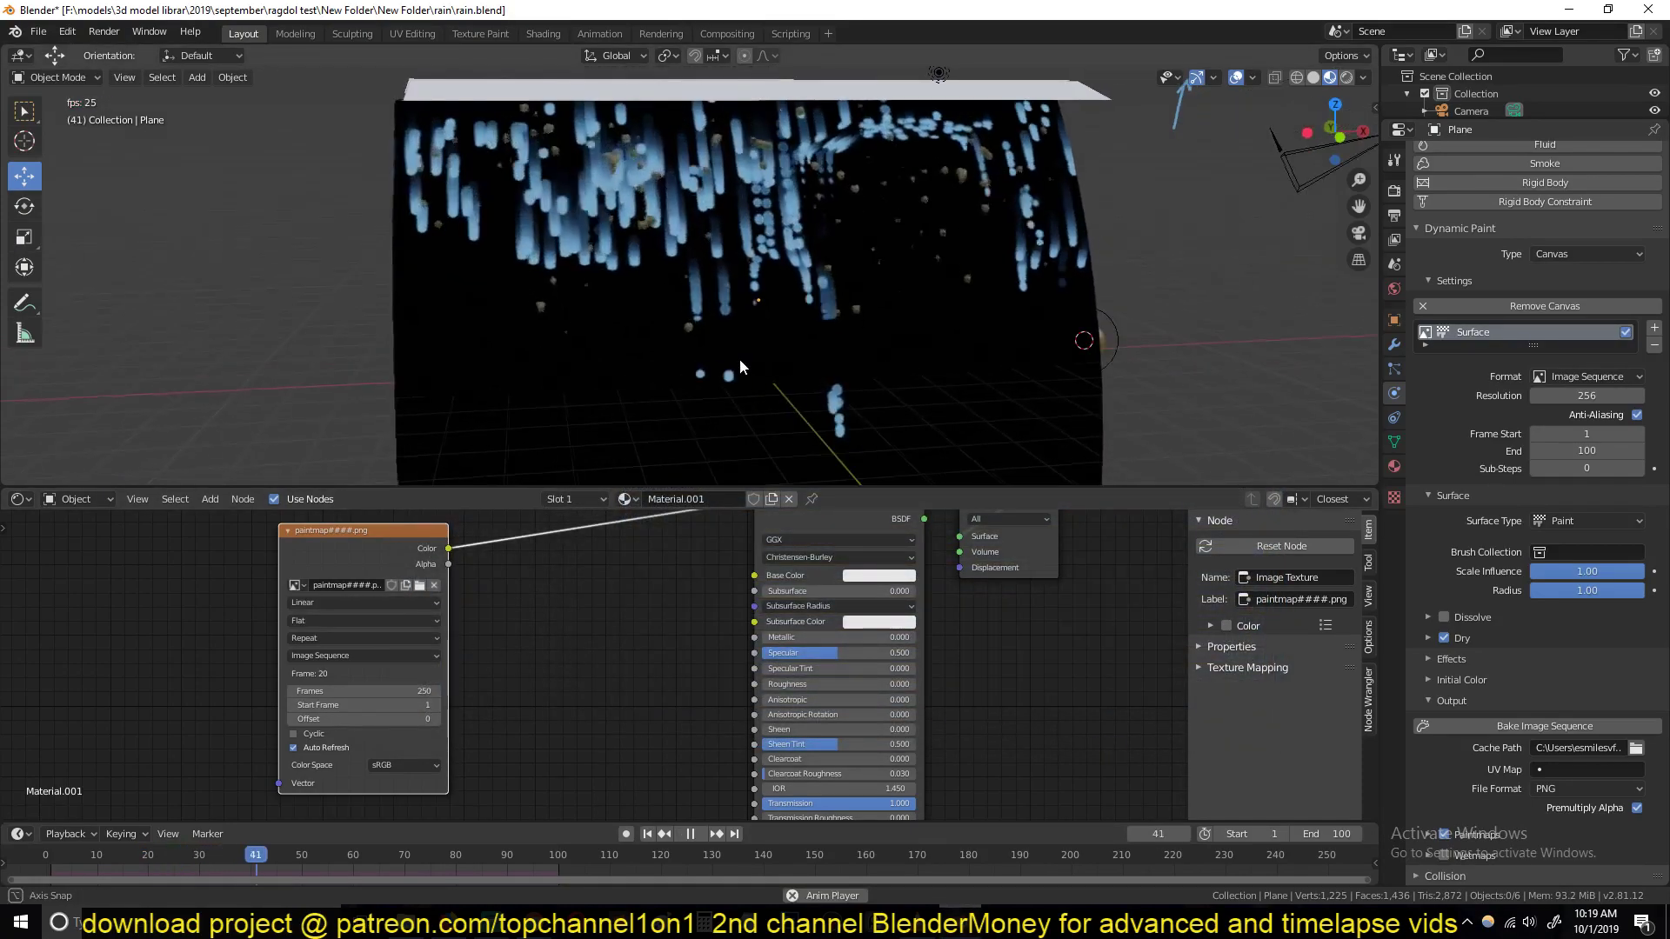
{"action": "key", "text": "Escape"}
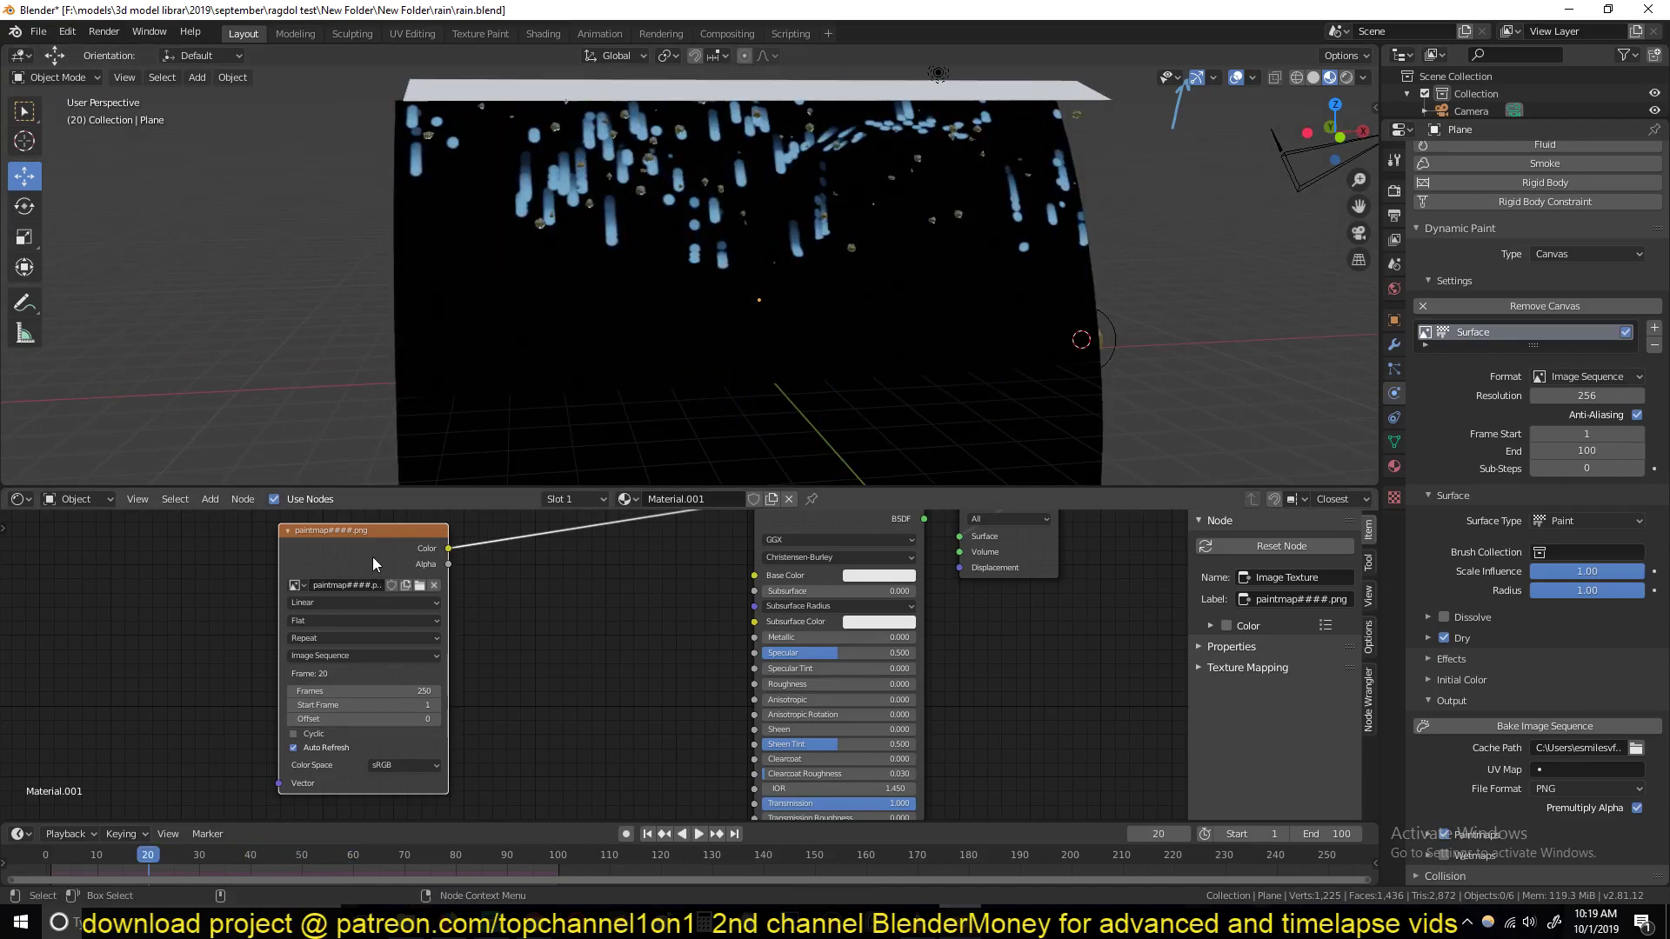
{"action": "key", "text": "alt+r"}
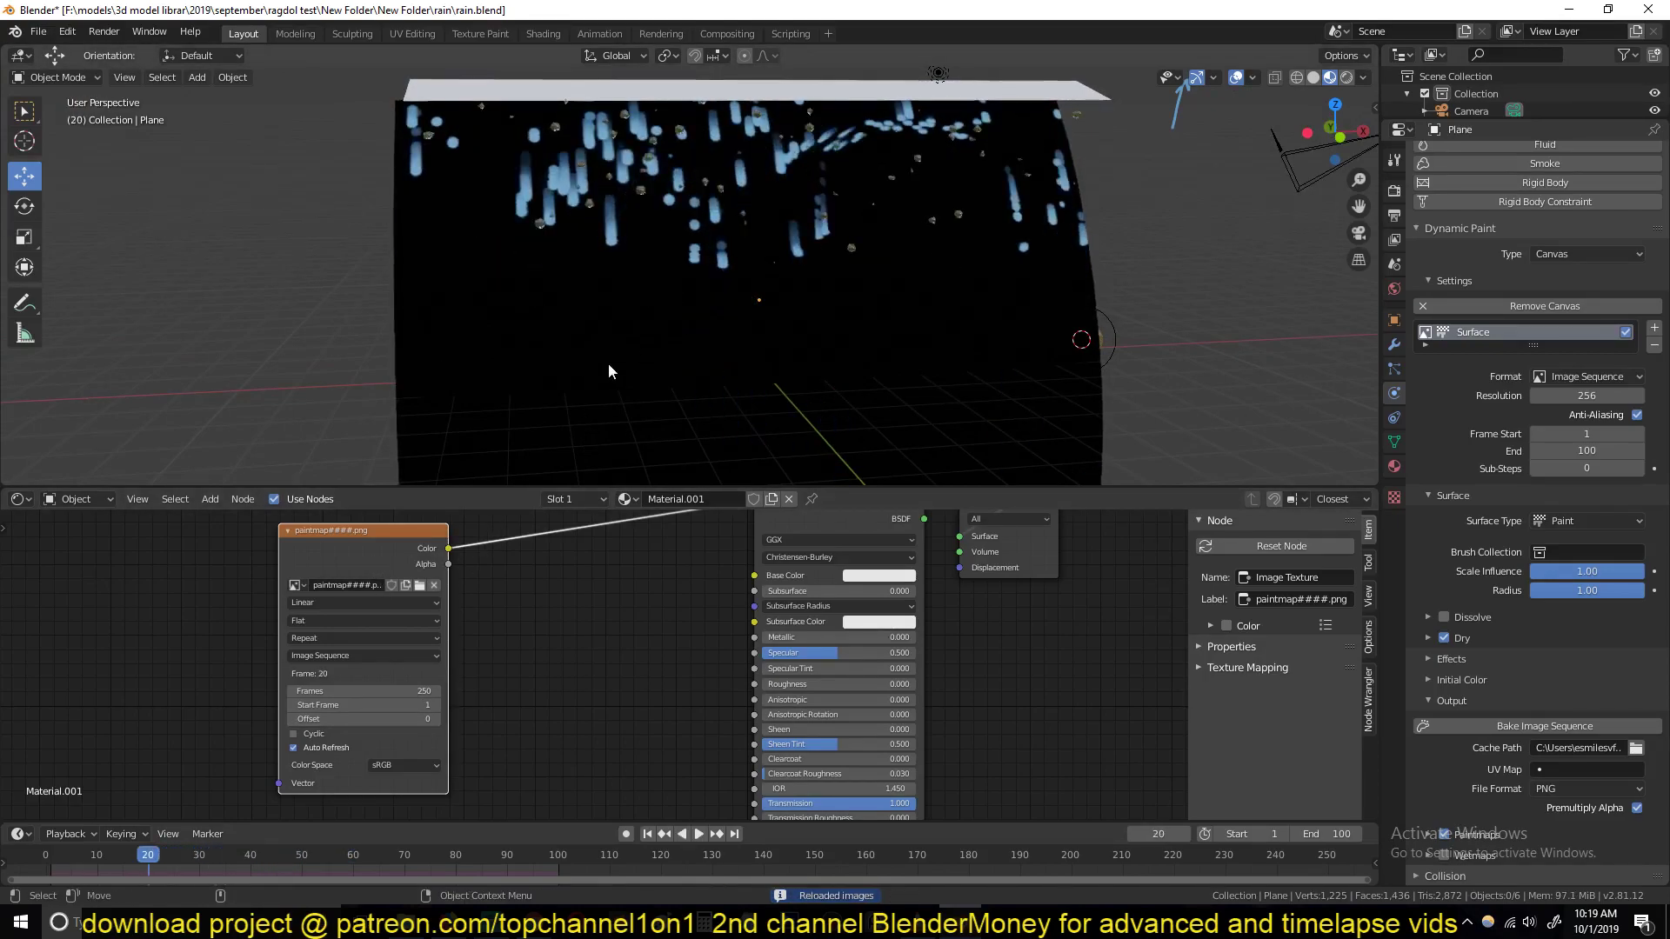
Step: Load the complete paintmap sequence from the Desktop rain folder into the image texture node
{"action": "middle_click_drag", "start_coordinate": [420, 584], "coordinate": [402, 593]}
{"action": "left_click", "coordinate": [402, 596]}
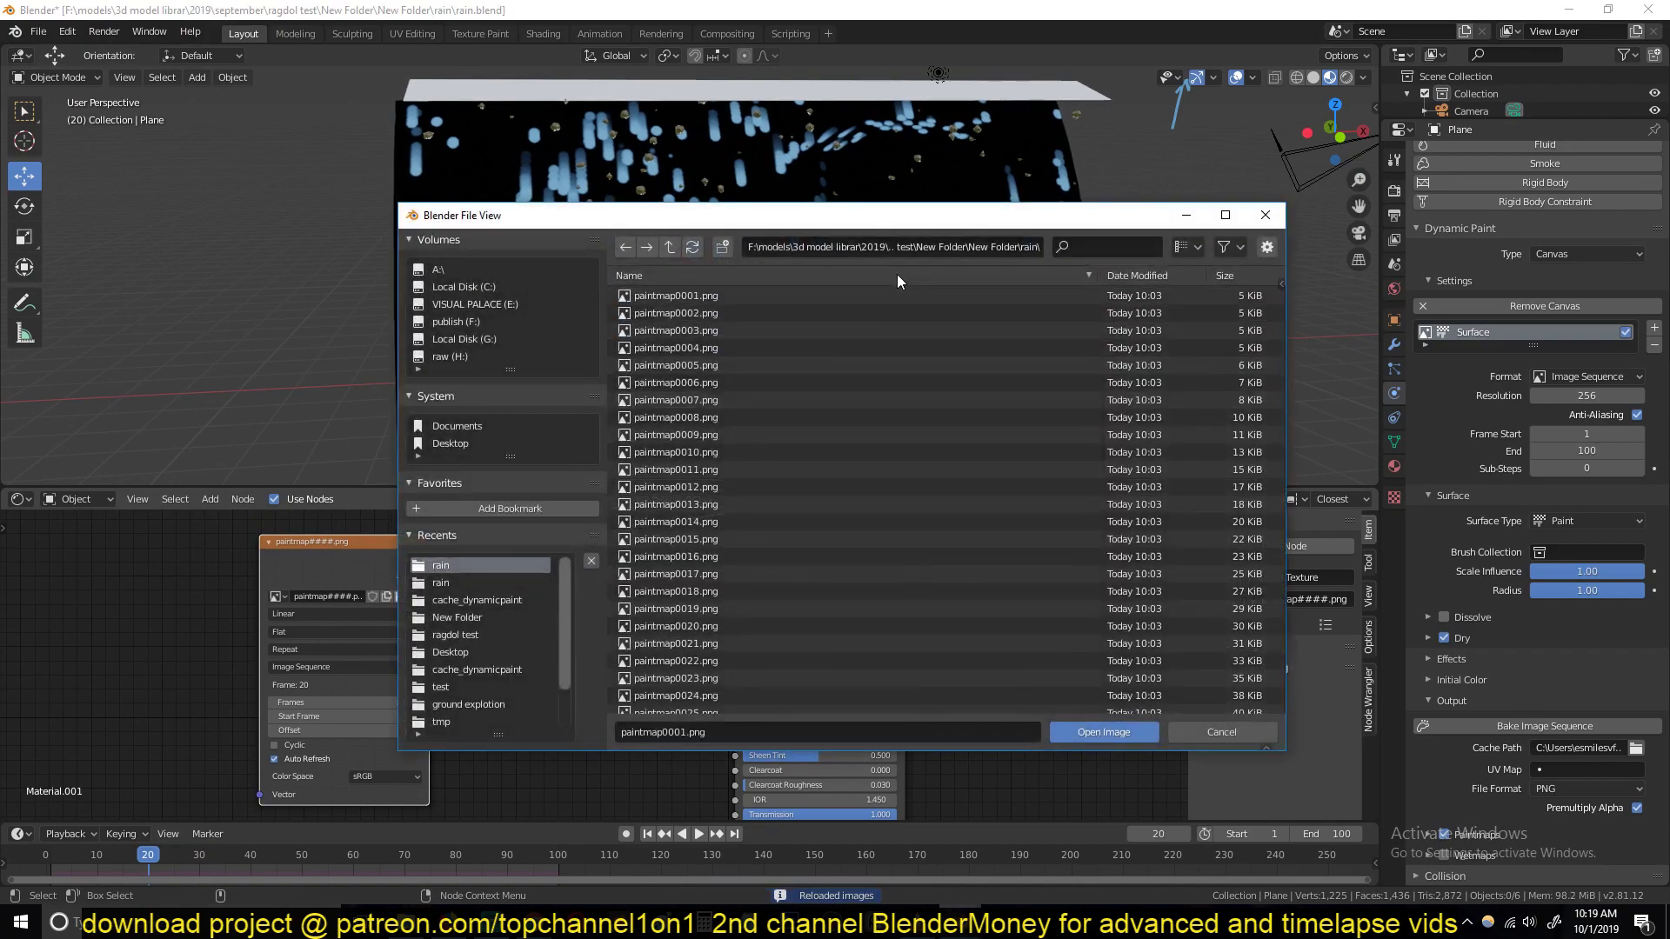
{"action": "left_click", "coordinate": [853, 244]}
{"action": "left_click", "coordinate": [484, 431]}
{"action": "left_click", "coordinate": [457, 444]}
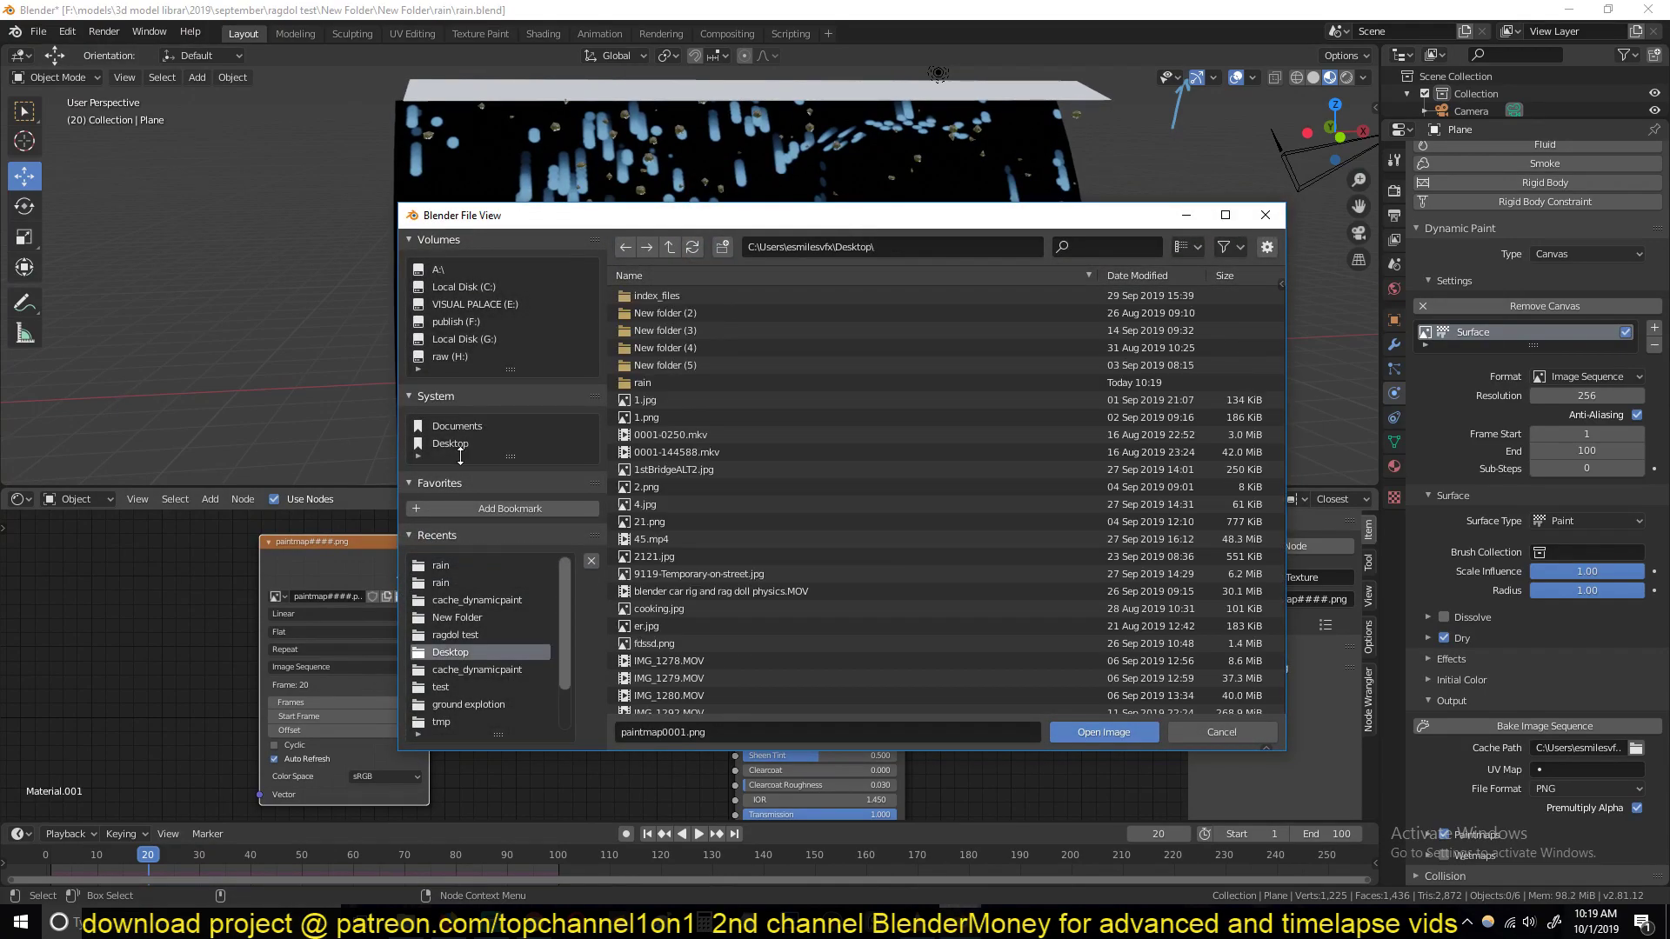
{"action": "double_click", "coordinate": [654, 379]}
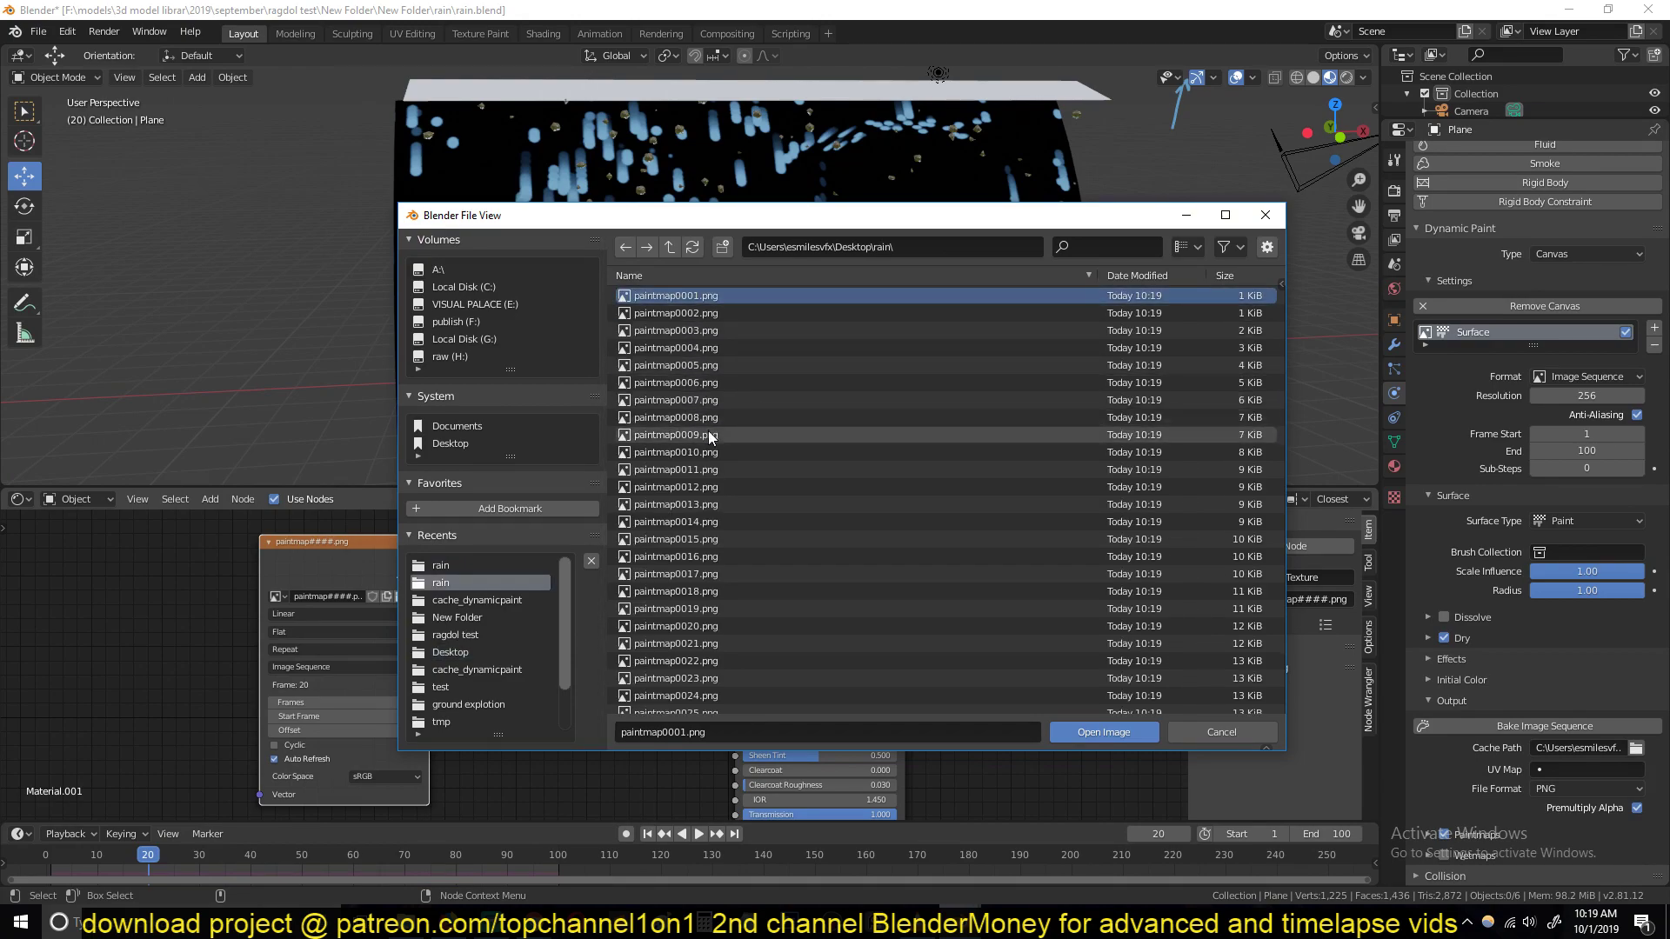
{"action": "key", "text": "a"}
{"action": "left_click", "coordinate": [1084, 732]}
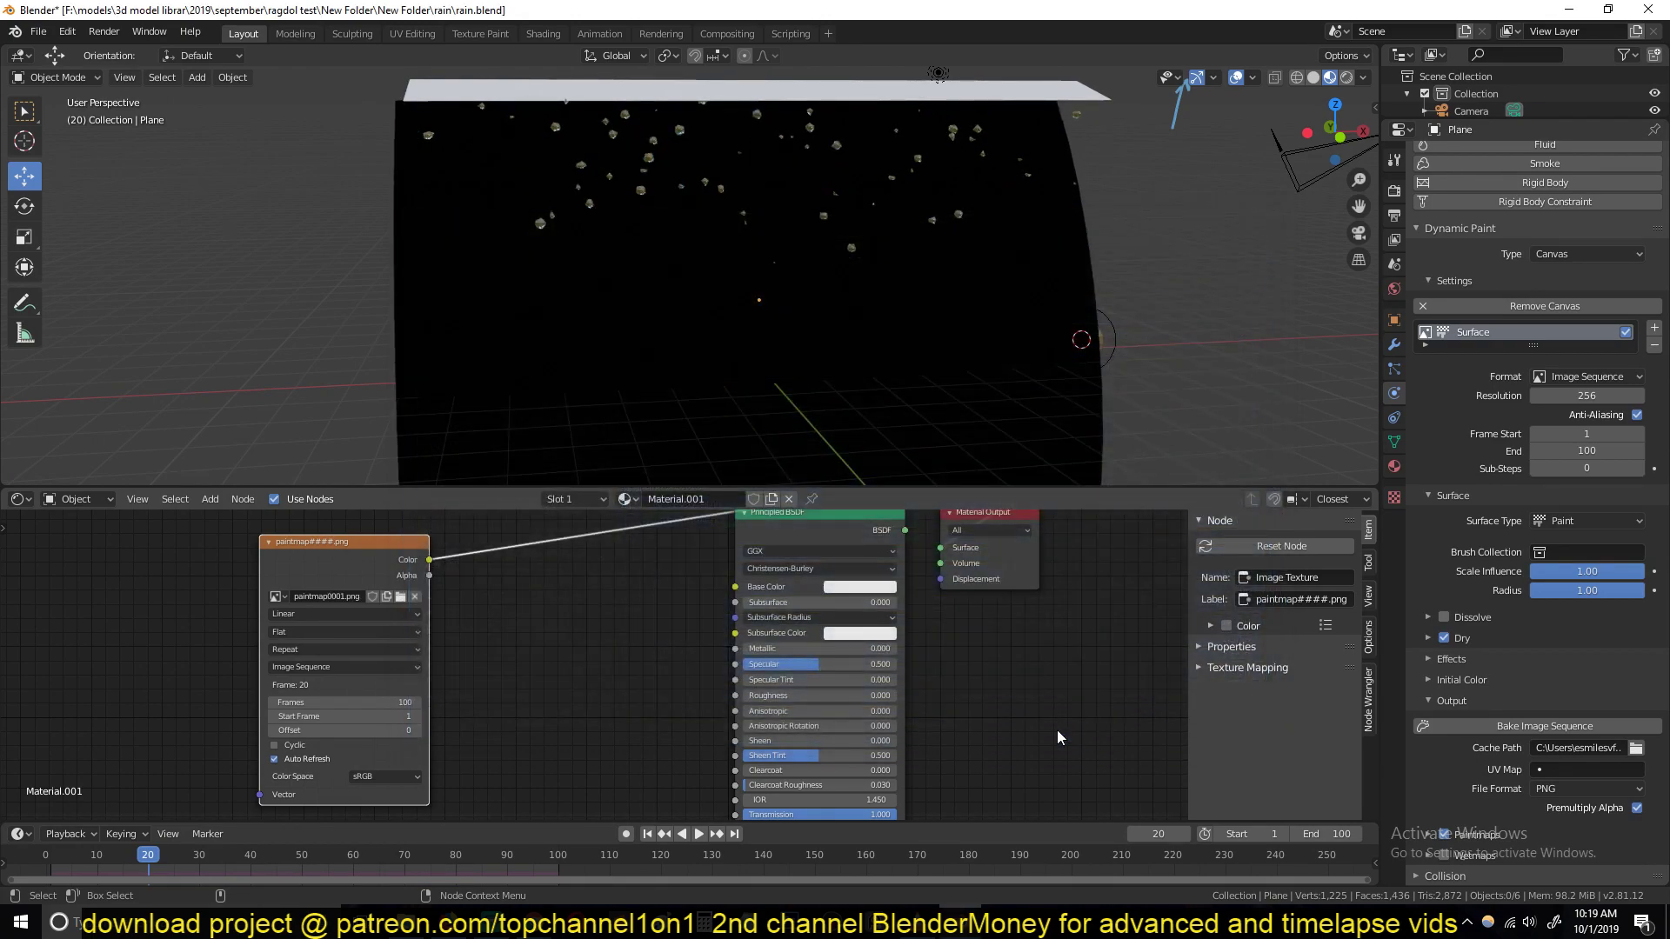
Step: Play the animation to inspect the baked paint trails on the plane, pausing at frame 85
{"action": "key", "text": "space"}
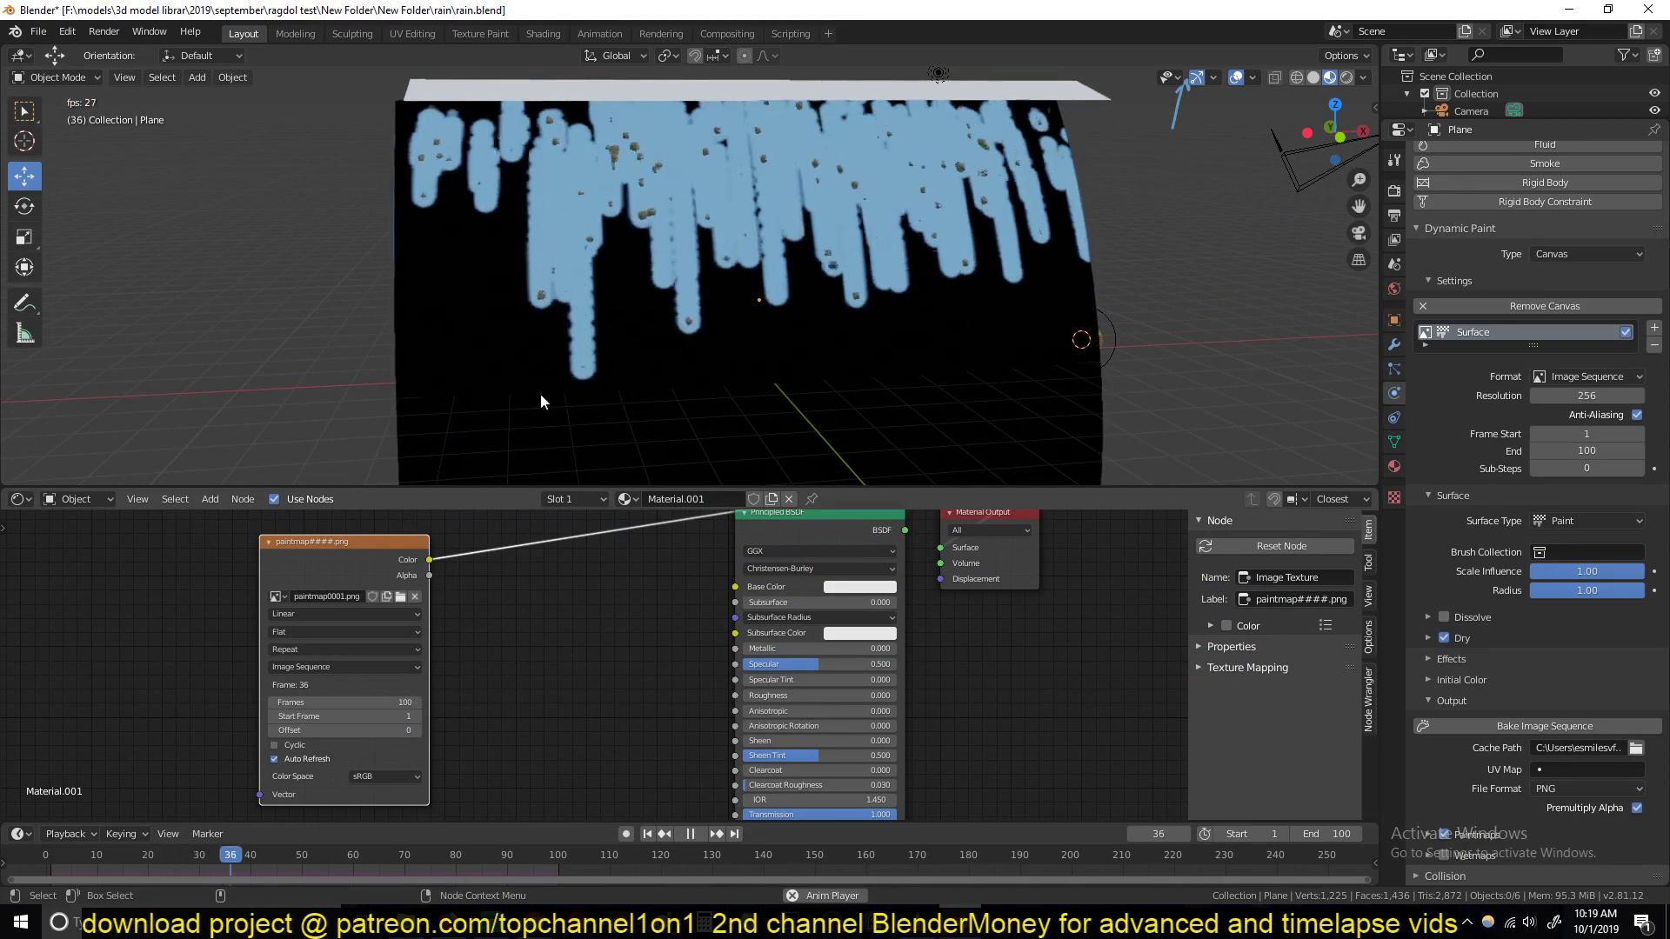
{"action": "middle_click_drag", "start_coordinate": [621, 311], "coordinate": [632, 356]}
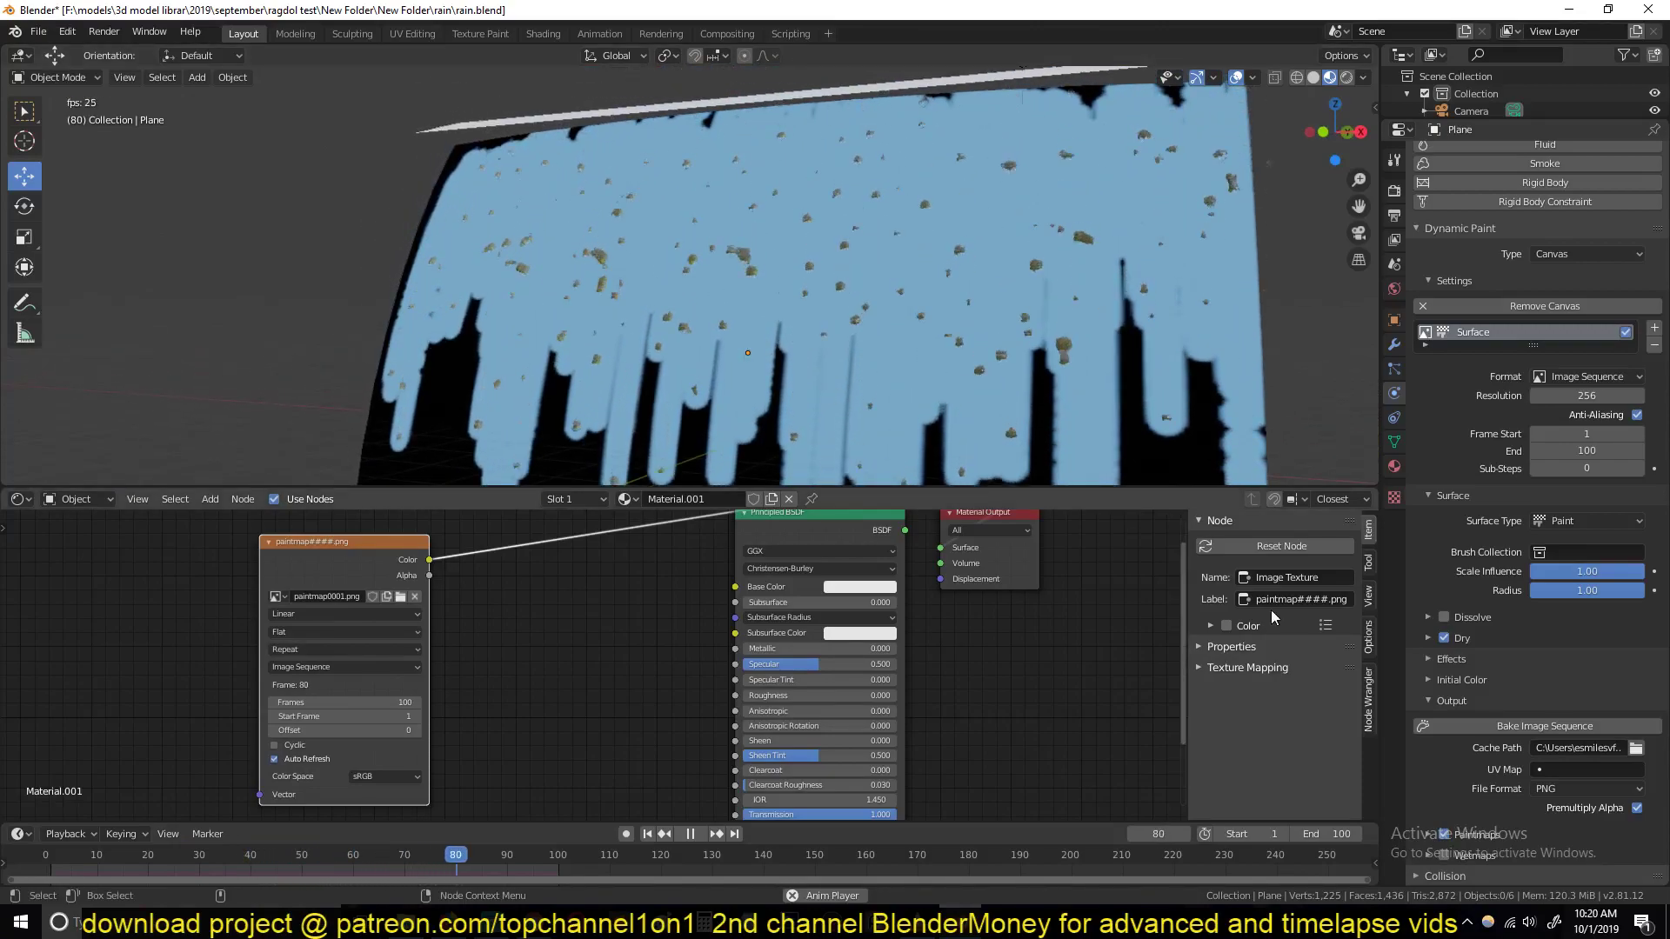
{"action": "key", "text": "space"}
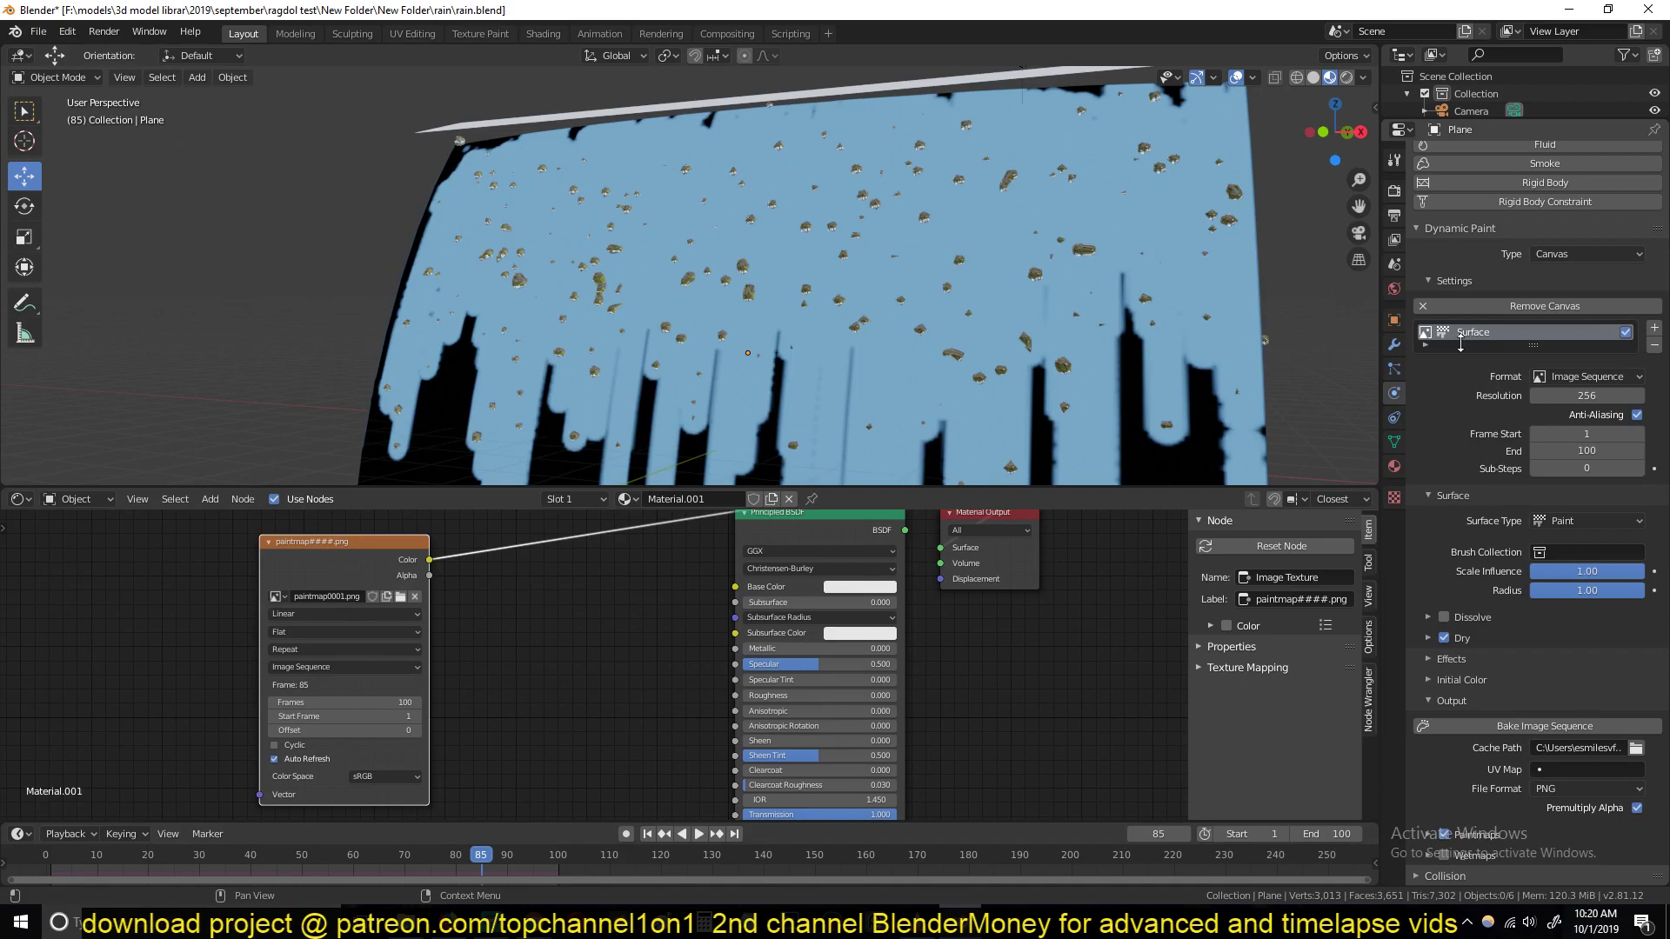
Step: Enable the Wetmaps output for the canvas and bake the image sequence again
{"action": "left_click", "coordinate": [1448, 280]}
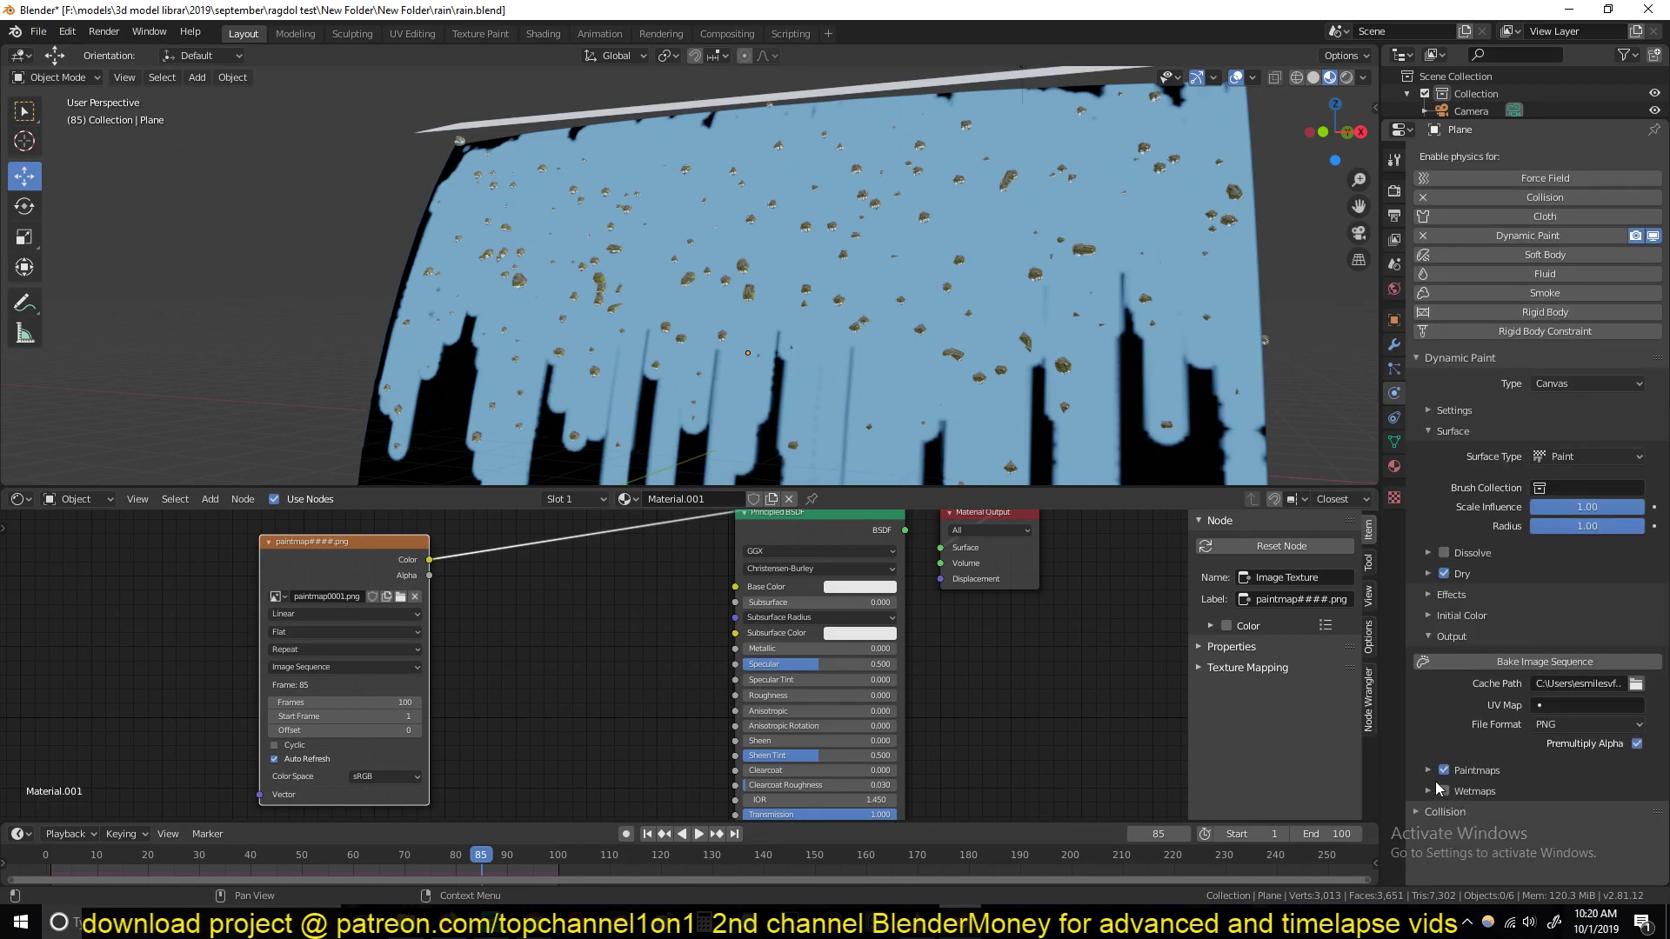
{"action": "left_click", "coordinate": [1508, 665]}
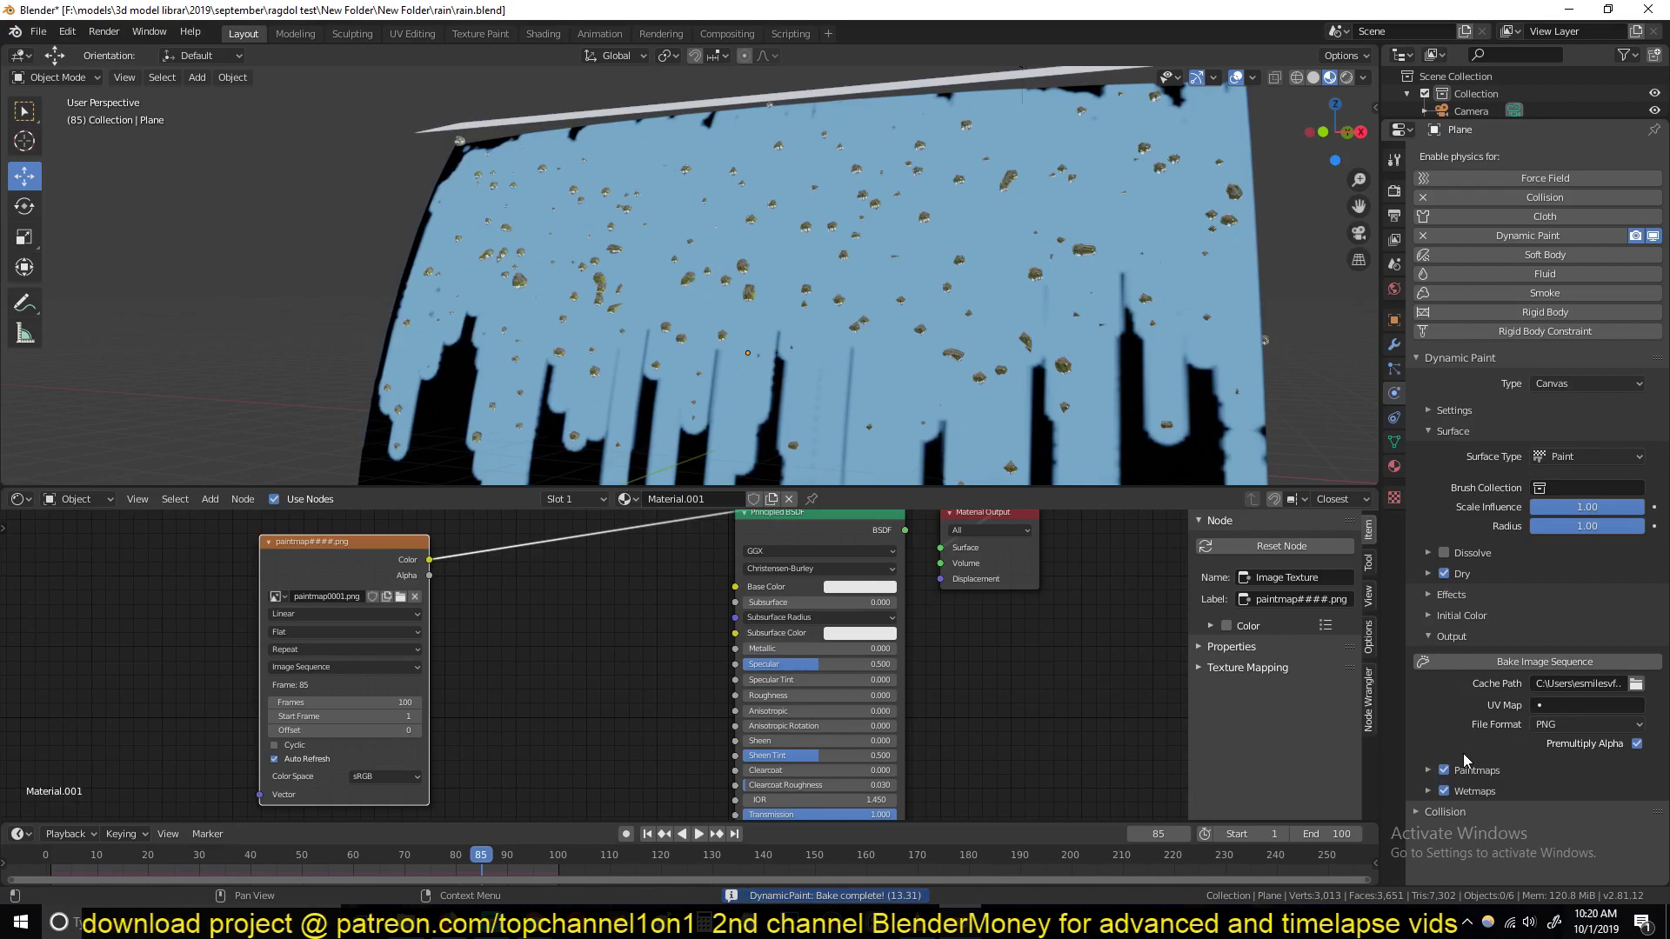
Step: Load the images wetmap0001.png to wetmap0100.png from the Desktop rain folder into the image texture node
{"action": "left_click", "coordinate": [400, 597]}
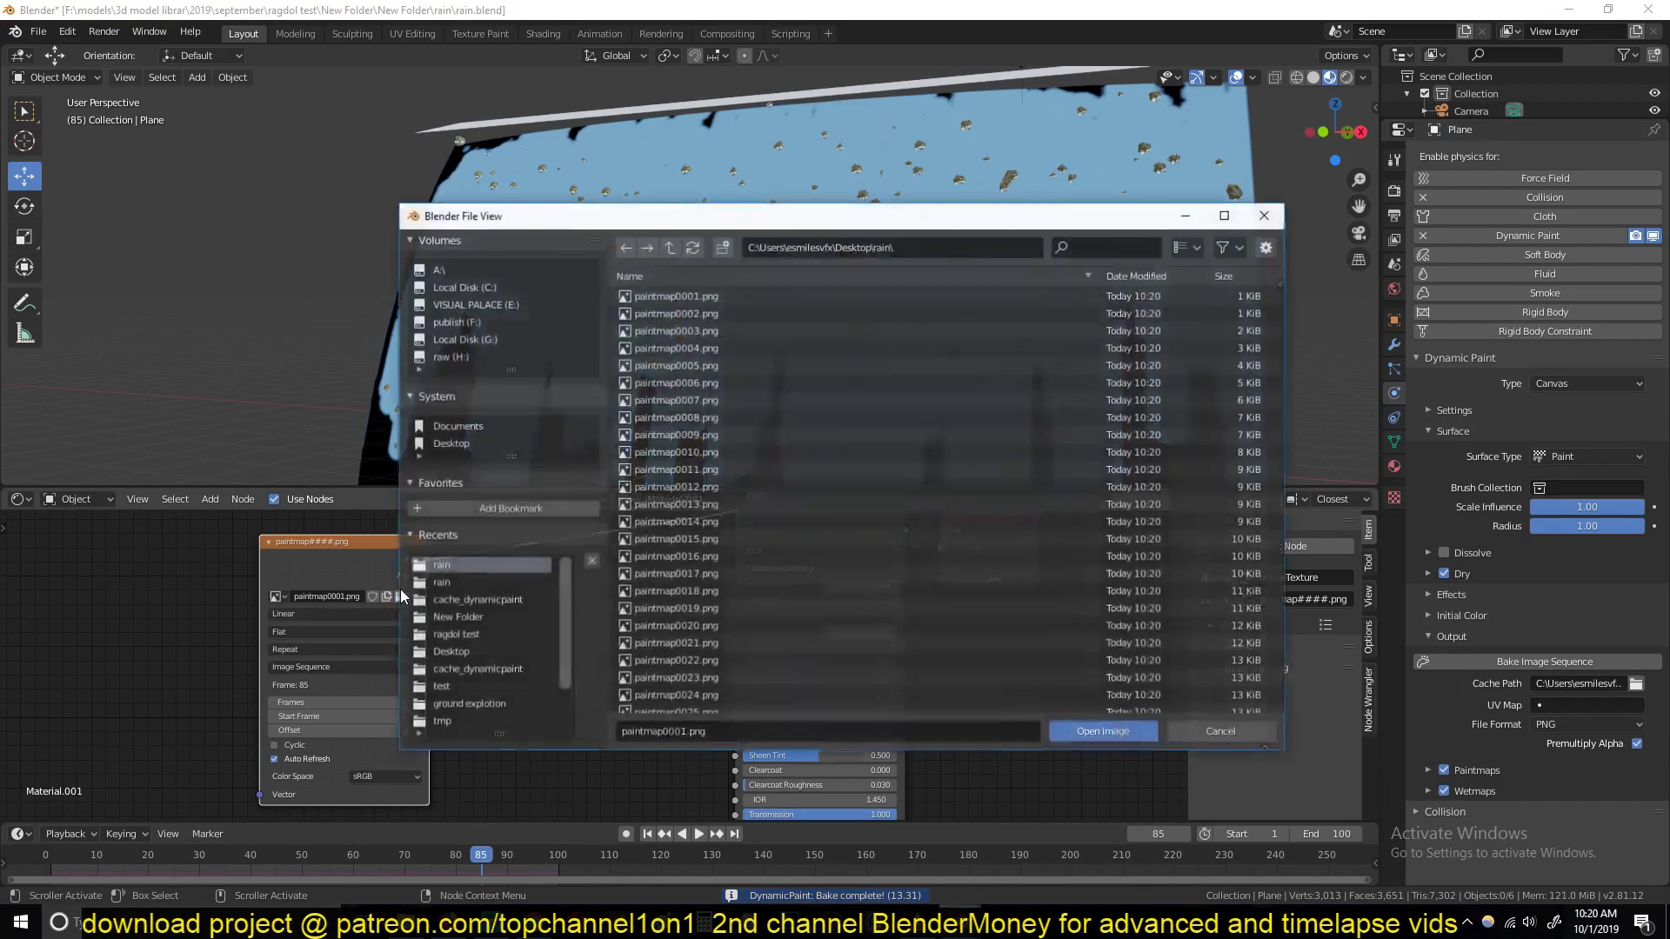
{"action": "scroll", "coordinate": [780, 495], "scroll_direction": "down", "scroll_amount": 15}
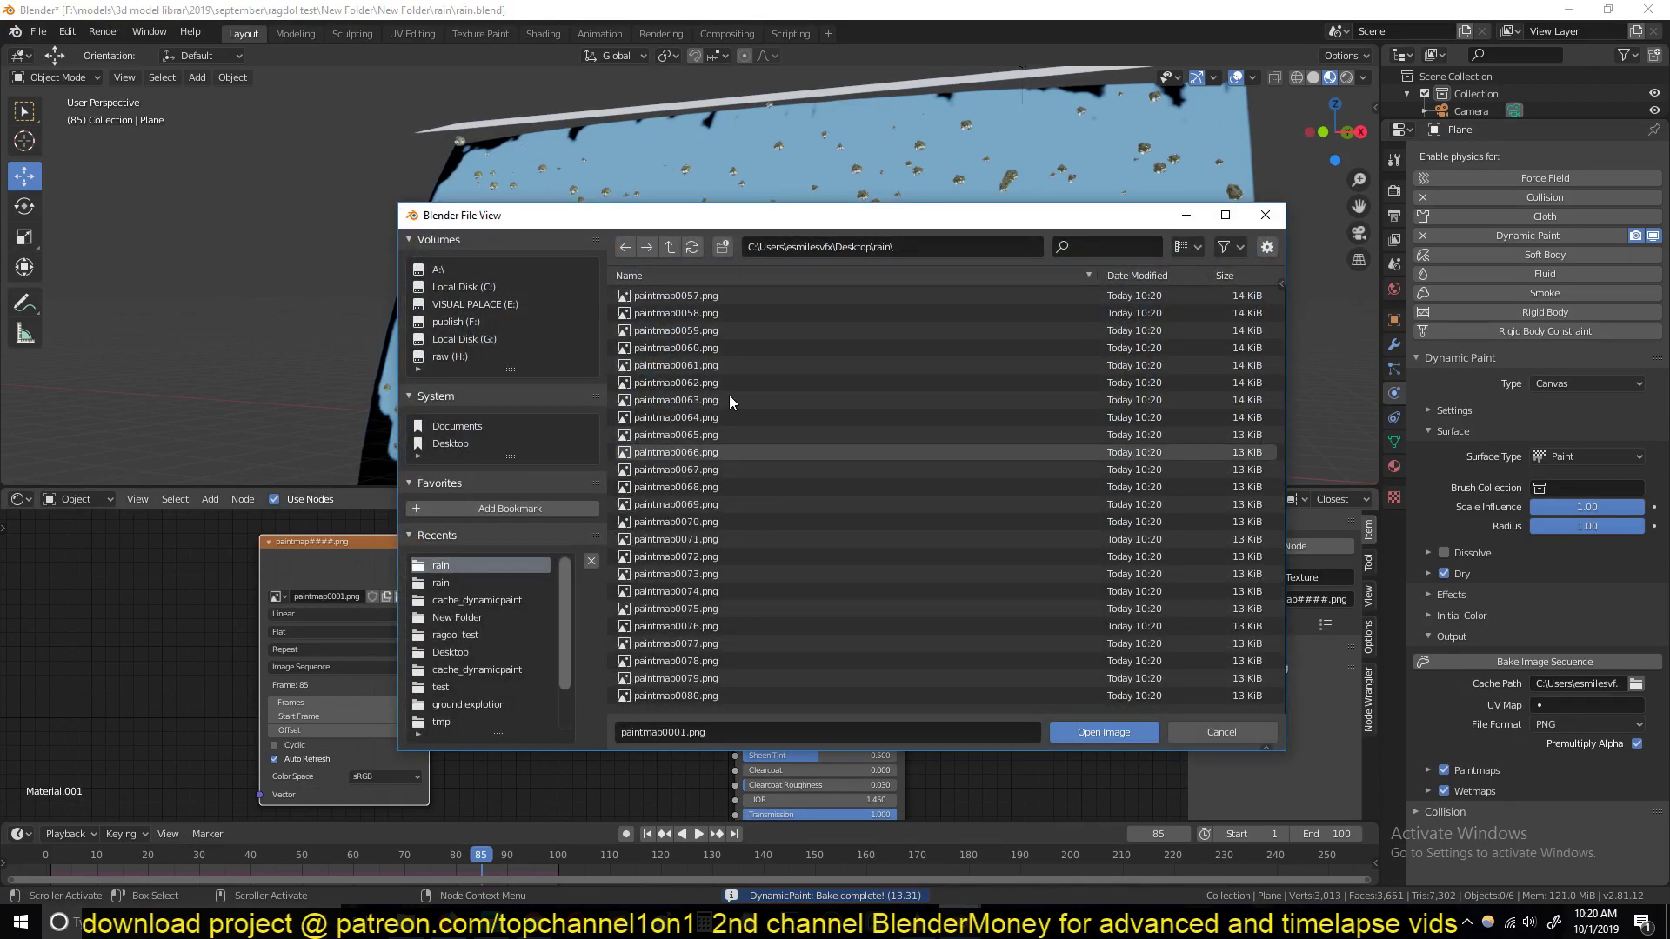
{"action": "scroll", "coordinate": [674, 443], "scroll_direction": "up", "scroll_amount": 1}
{"action": "left_click", "coordinate": [674, 437]}
{"action": "scroll", "coordinate": [767, 487], "scroll_direction": "down", "scroll_amount": 15}
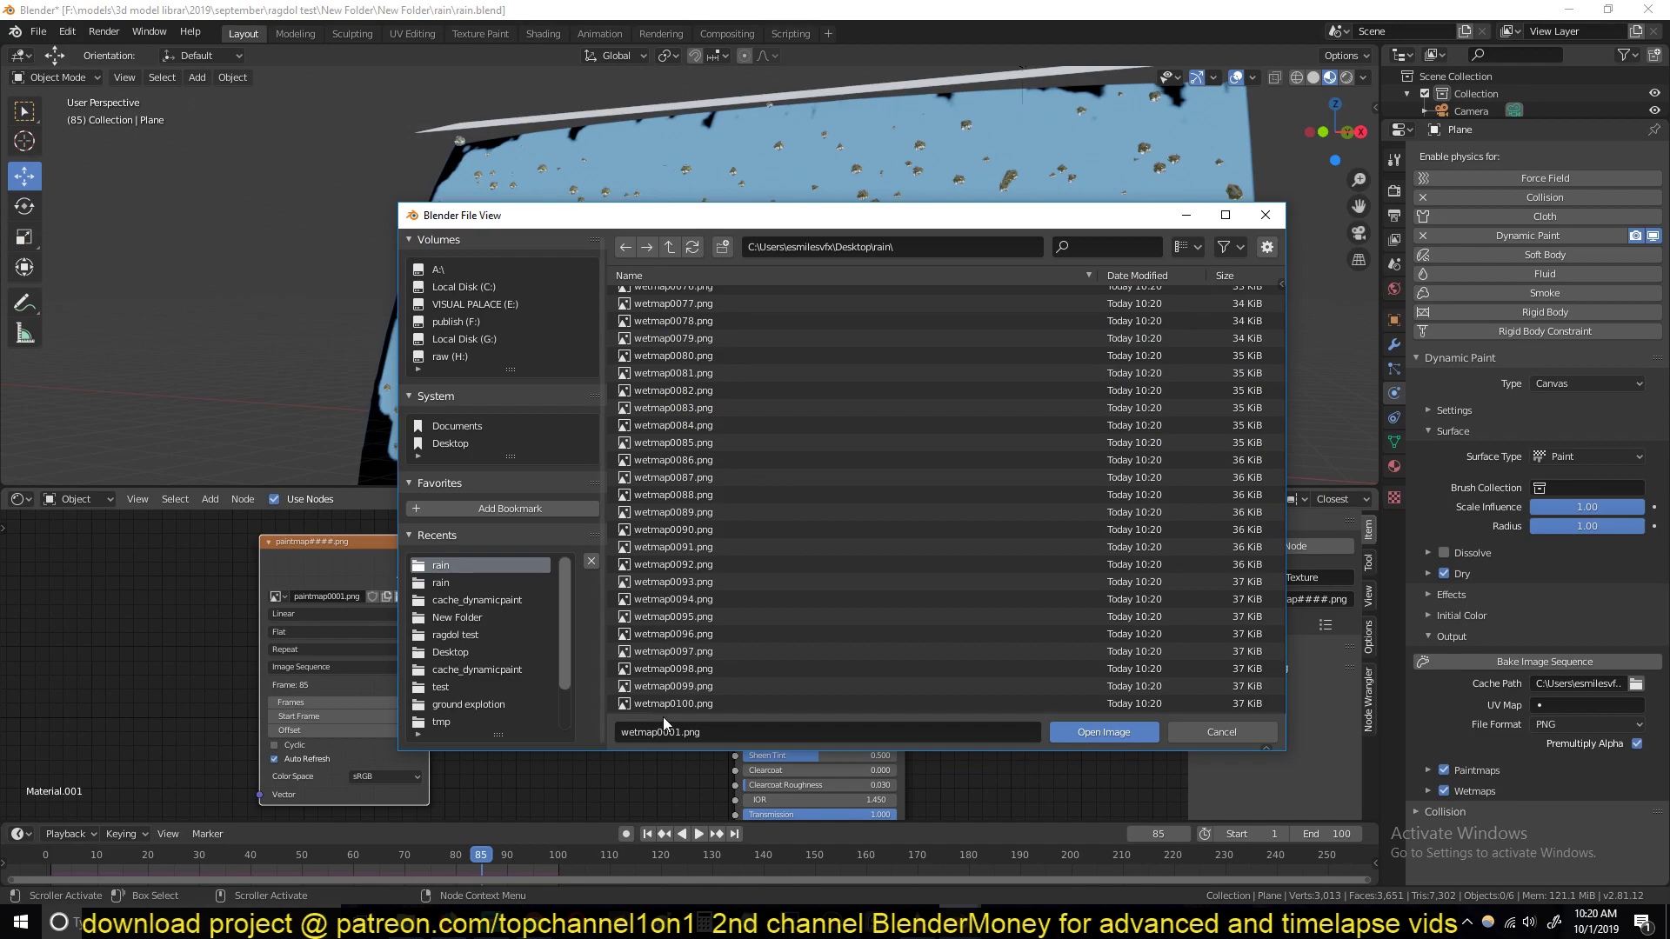
{"action": "left_click", "coordinate": [691, 703], "text": "shift"}
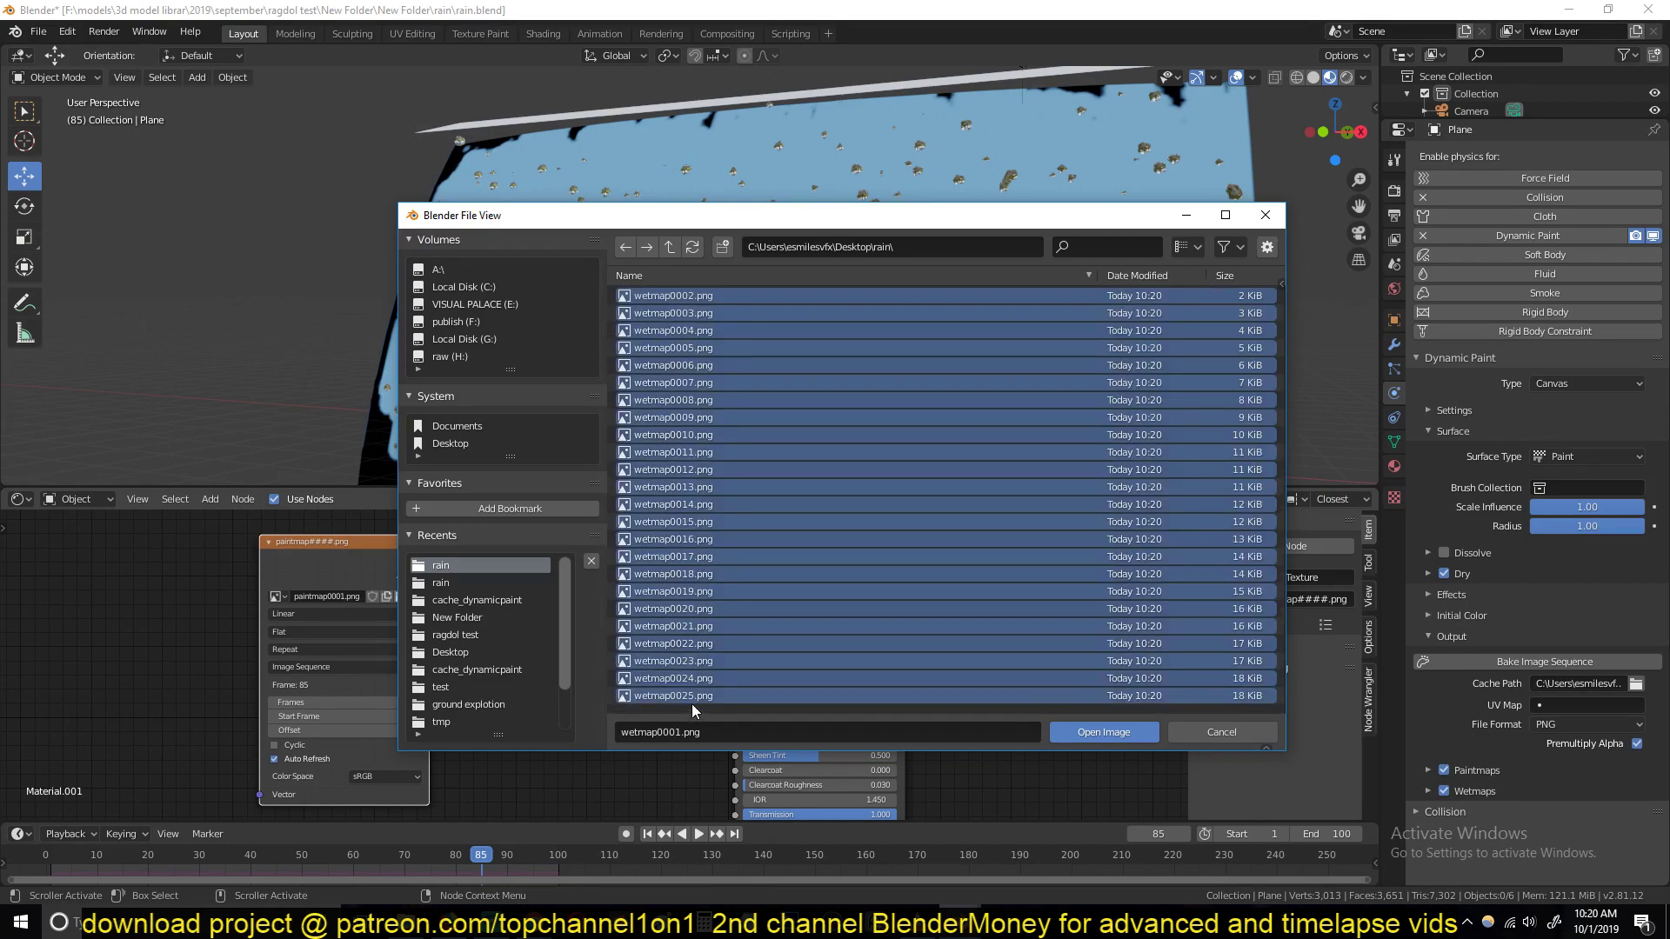
{"action": "left_click", "coordinate": [1092, 735]}
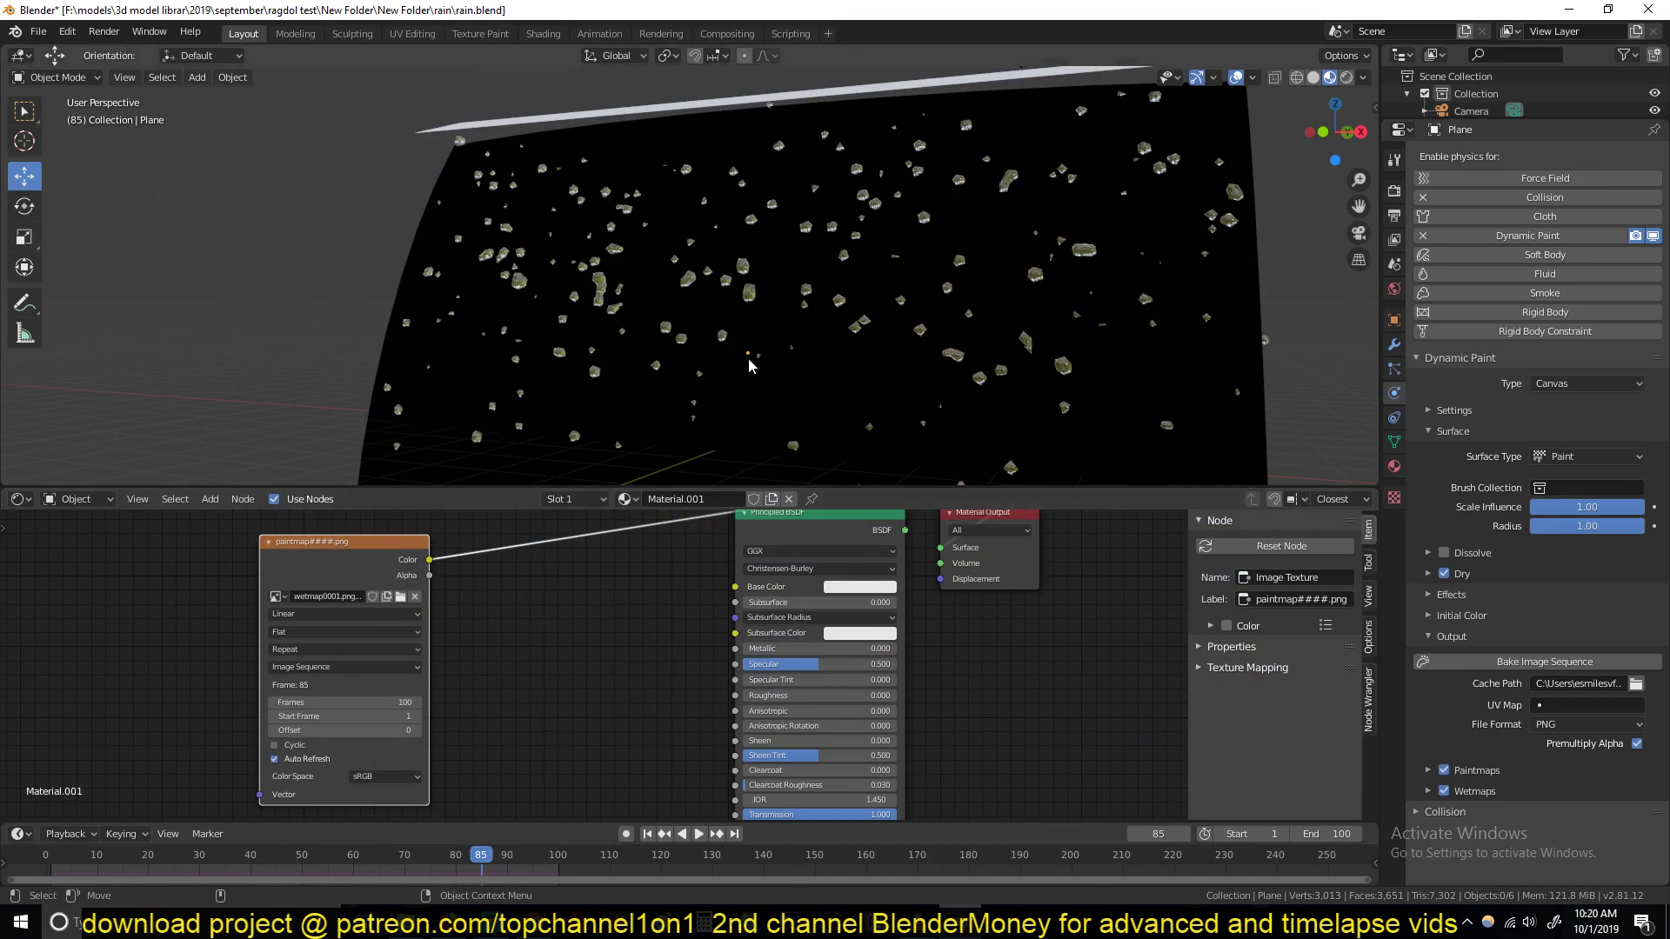
Step: Play the animation and toggle Auto Refresh off and on again in the image texture node to check the wetmap trails
{"action": "key", "text": "space"}
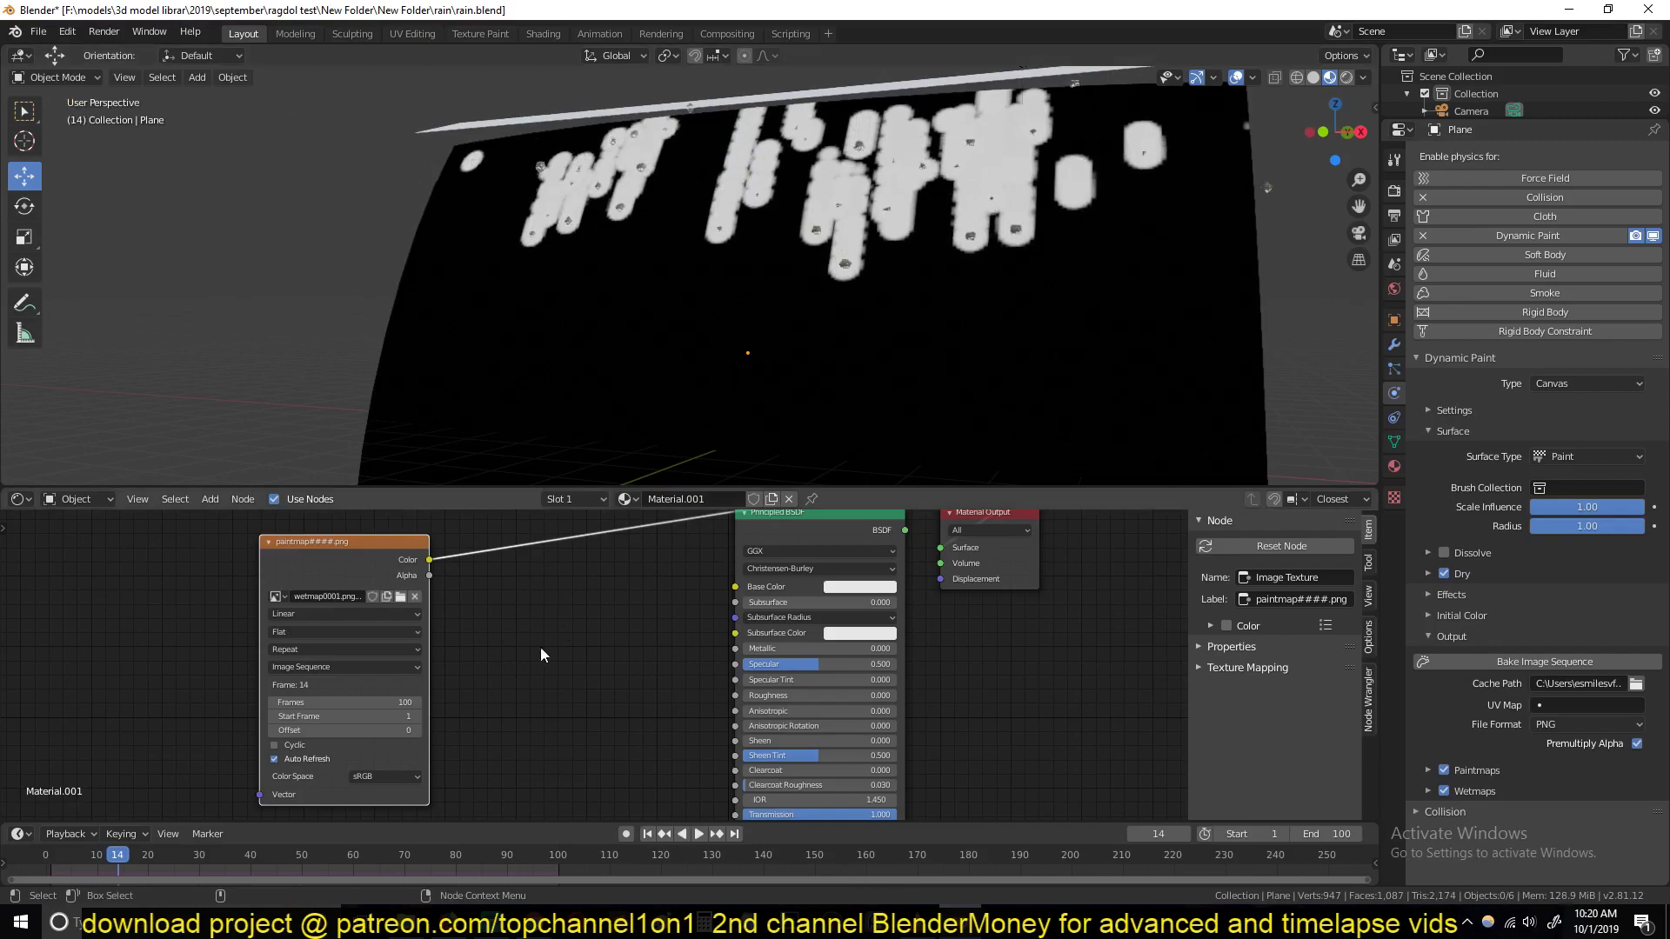
{"action": "left_click", "coordinate": [308, 757]}
{"action": "key", "text": "space"}
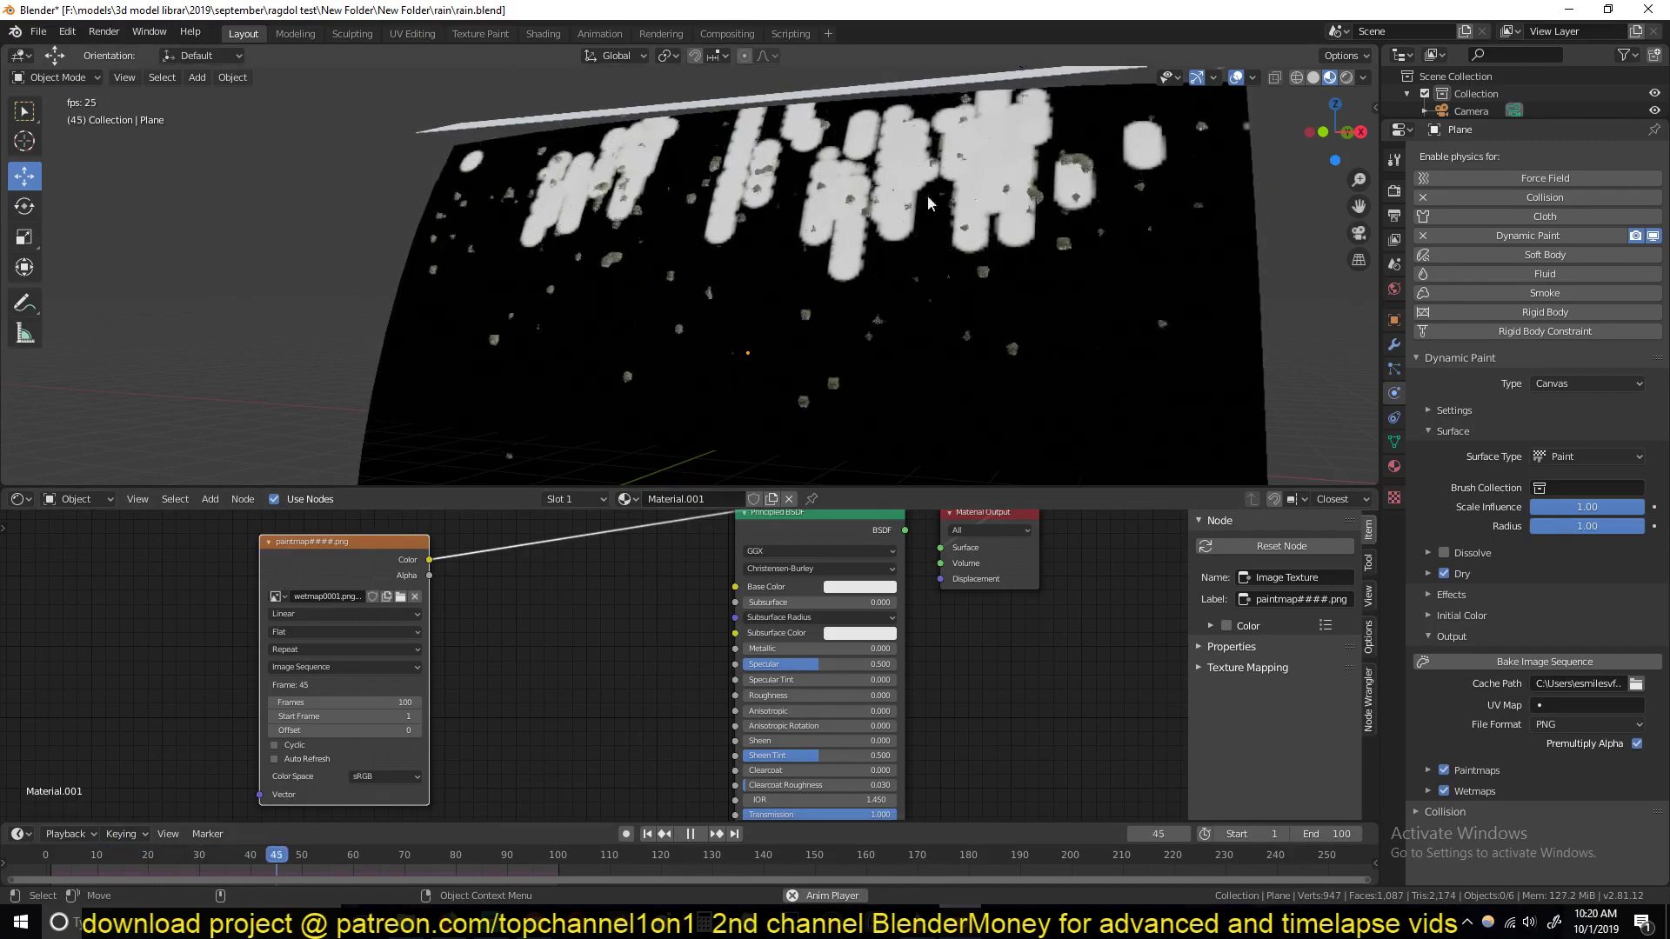
{"action": "left_click", "coordinate": [292, 761]}
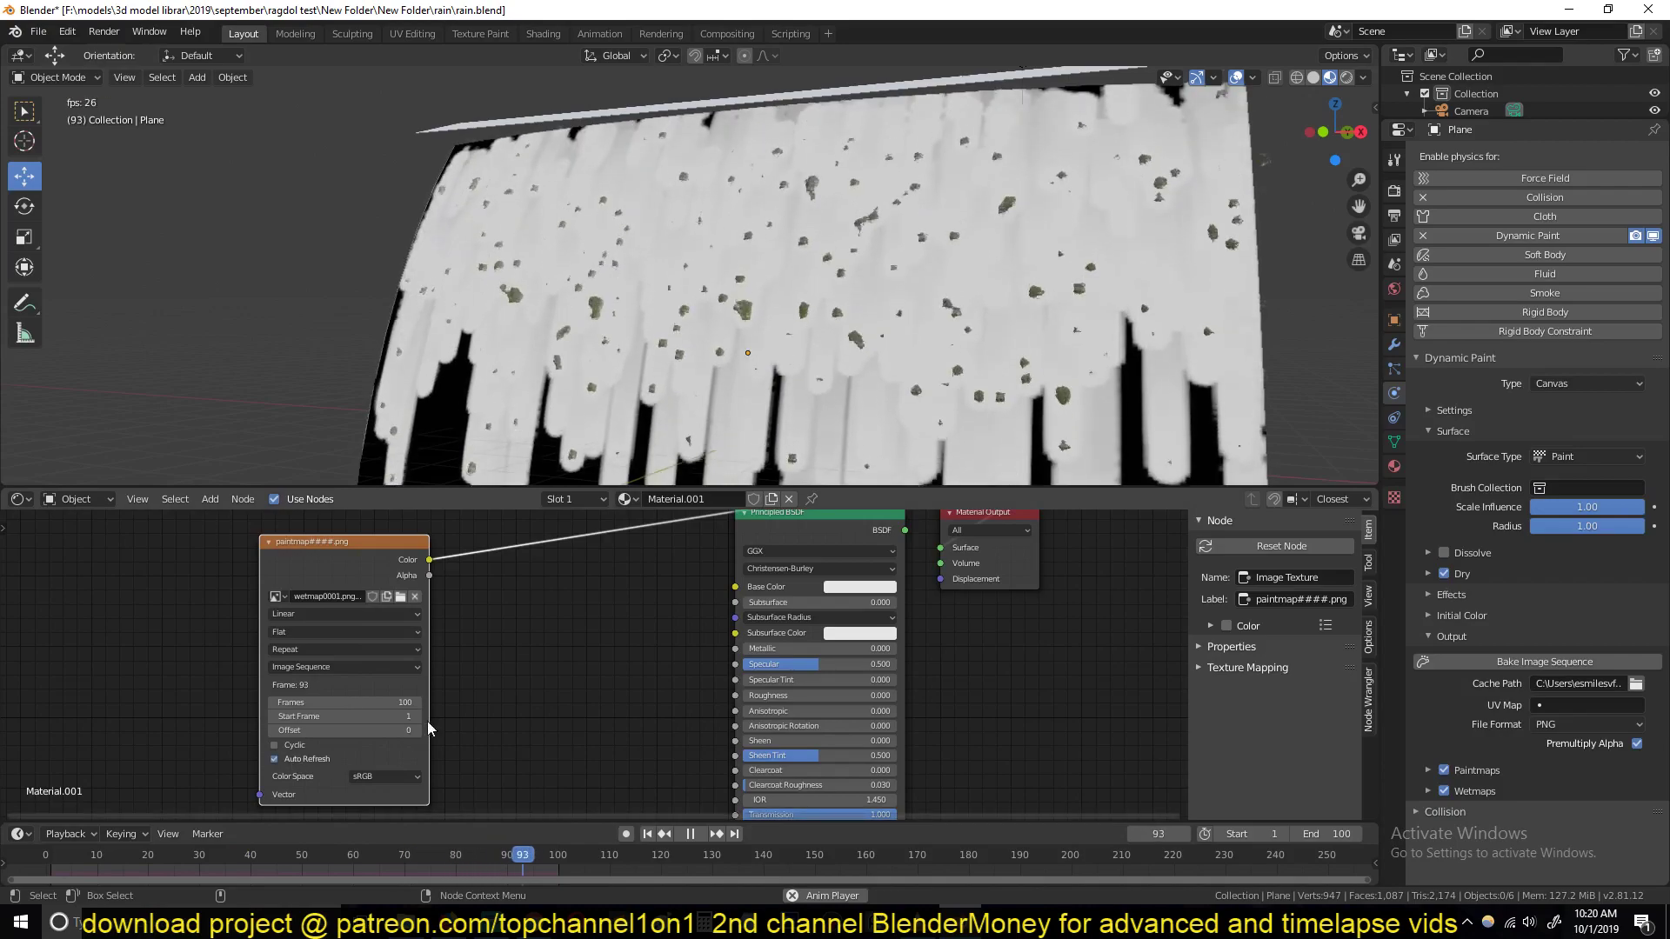
{"action": "middle_click_drag", "start_coordinate": [630, 446], "coordinate": [726, 469]}
{"action": "scroll", "coordinate": [695, 408], "scroll_direction": "up", "scroll_amount": 8}
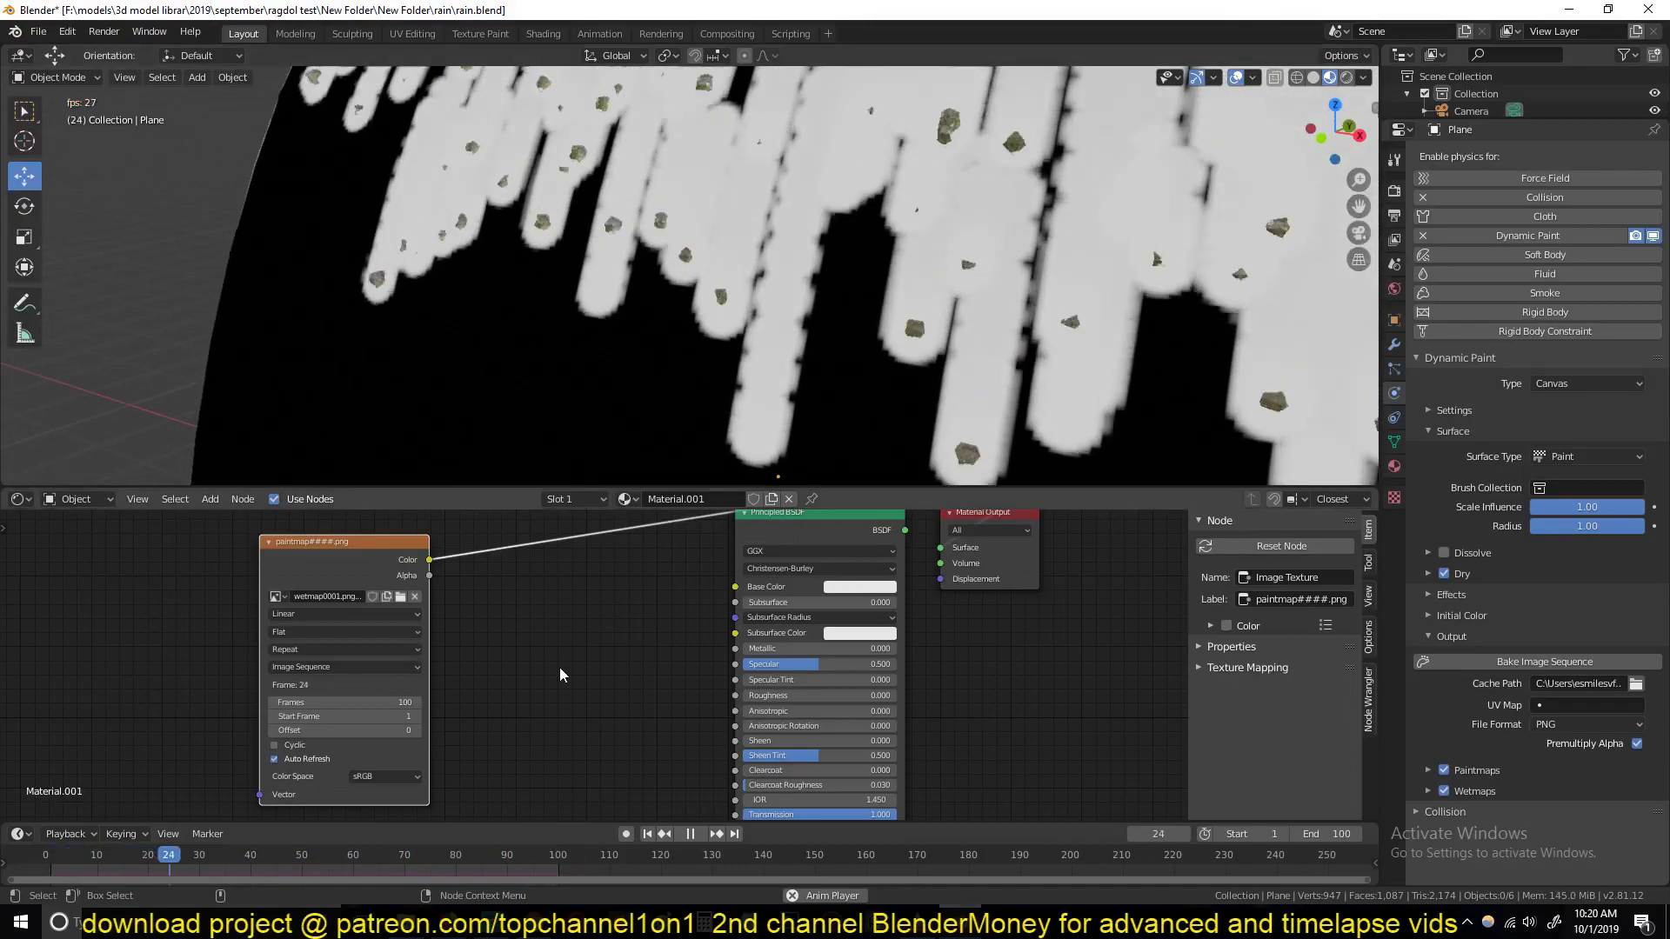
Step: Reconnect the Principled BSDF to the material output and link the wetmap texture's Color to the shader's Roughness, pausing at frame 85
{"action": "middle_click_drag", "start_coordinate": [608, 670], "coordinate": [573, 745]}
{"action": "left_click", "coordinate": [774, 619], "text": "ctrl+shift"}
{"action": "scroll", "coordinate": [679, 347], "scroll_direction": "down", "scroll_amount": 8}
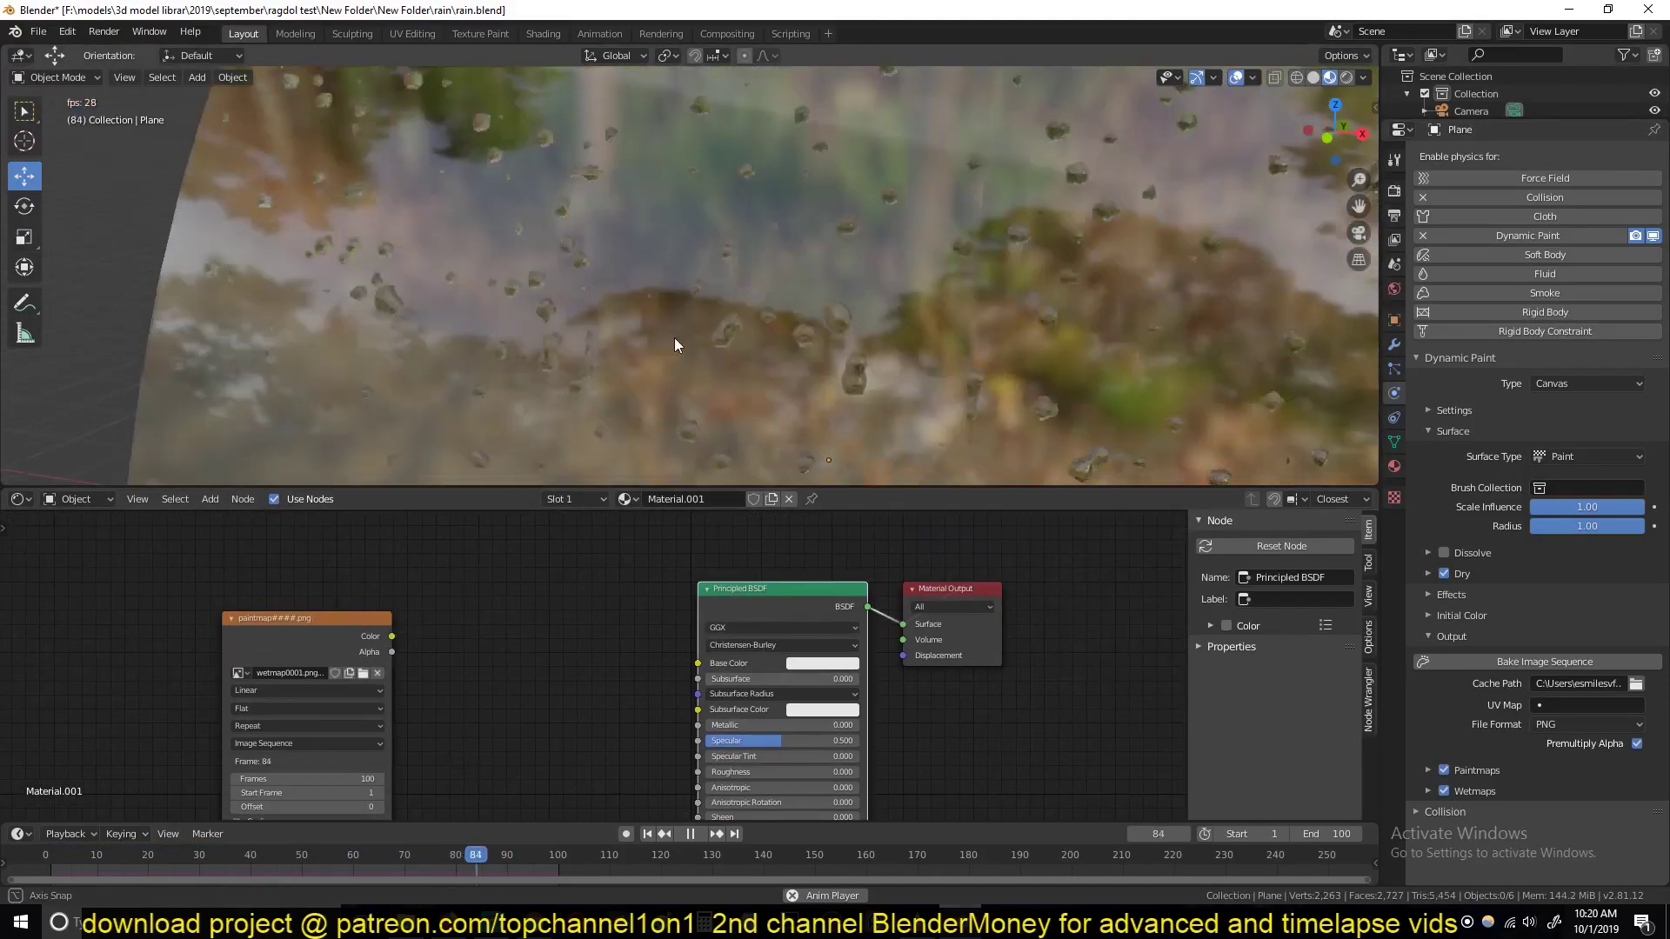
{"action": "middle_click_drag", "start_coordinate": [582, 625], "coordinate": [716, 560]}
{"action": "left_click_drag", "start_coordinate": [471, 578], "coordinate": [830, 706]}
{"action": "mouse_move", "coordinate": [795, 393]}
{"action": "middle_mouse_down"}
{"action": "mouse_move", "coordinate": [743, 352]}
{"action": "mouse_move", "coordinate": [795, 326]}
{"action": "mouse_move", "coordinate": [737, 342]}
{"action": "middle_mouse_up"}
{"action": "key", "text": "space"}
{"action": "mouse_move", "coordinate": [826, 408]}
{"action": "middle_mouse_down"}
{"action": "mouse_move", "coordinate": [775, 306]}
{"action": "mouse_move", "coordinate": [811, 310]}
{"action": "mouse_move", "coordinate": [832, 289]}
{"action": "middle_mouse_up"}
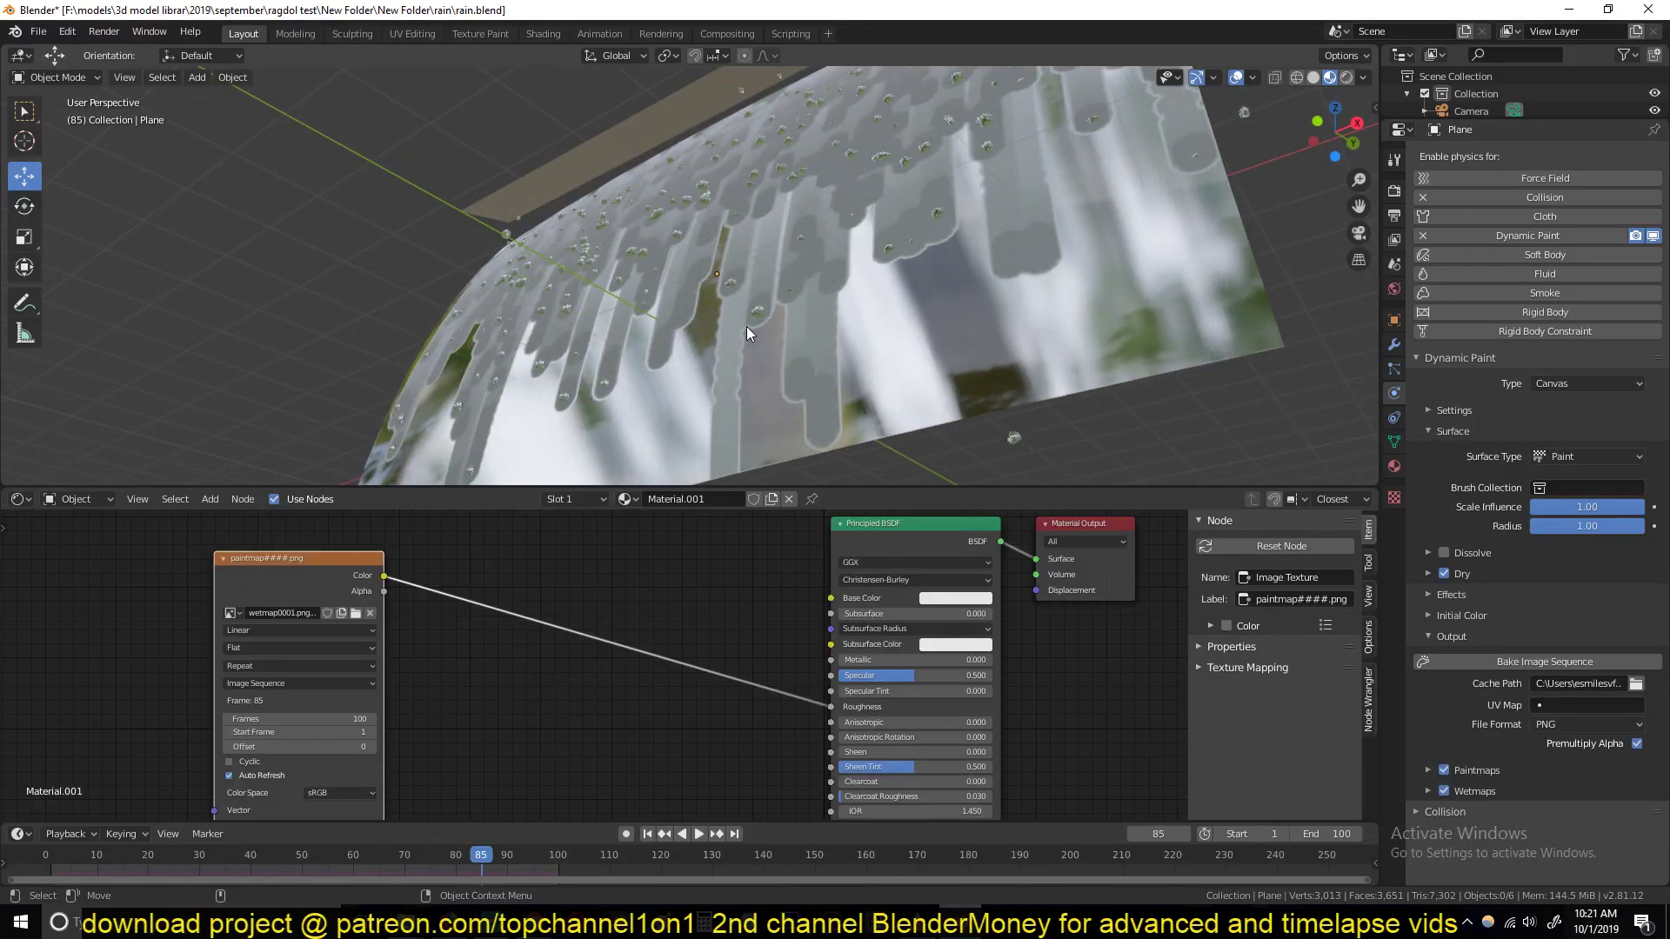
{"action": "middle_click_drag", "start_coordinate": [774, 325], "coordinate": [1081, 409]}
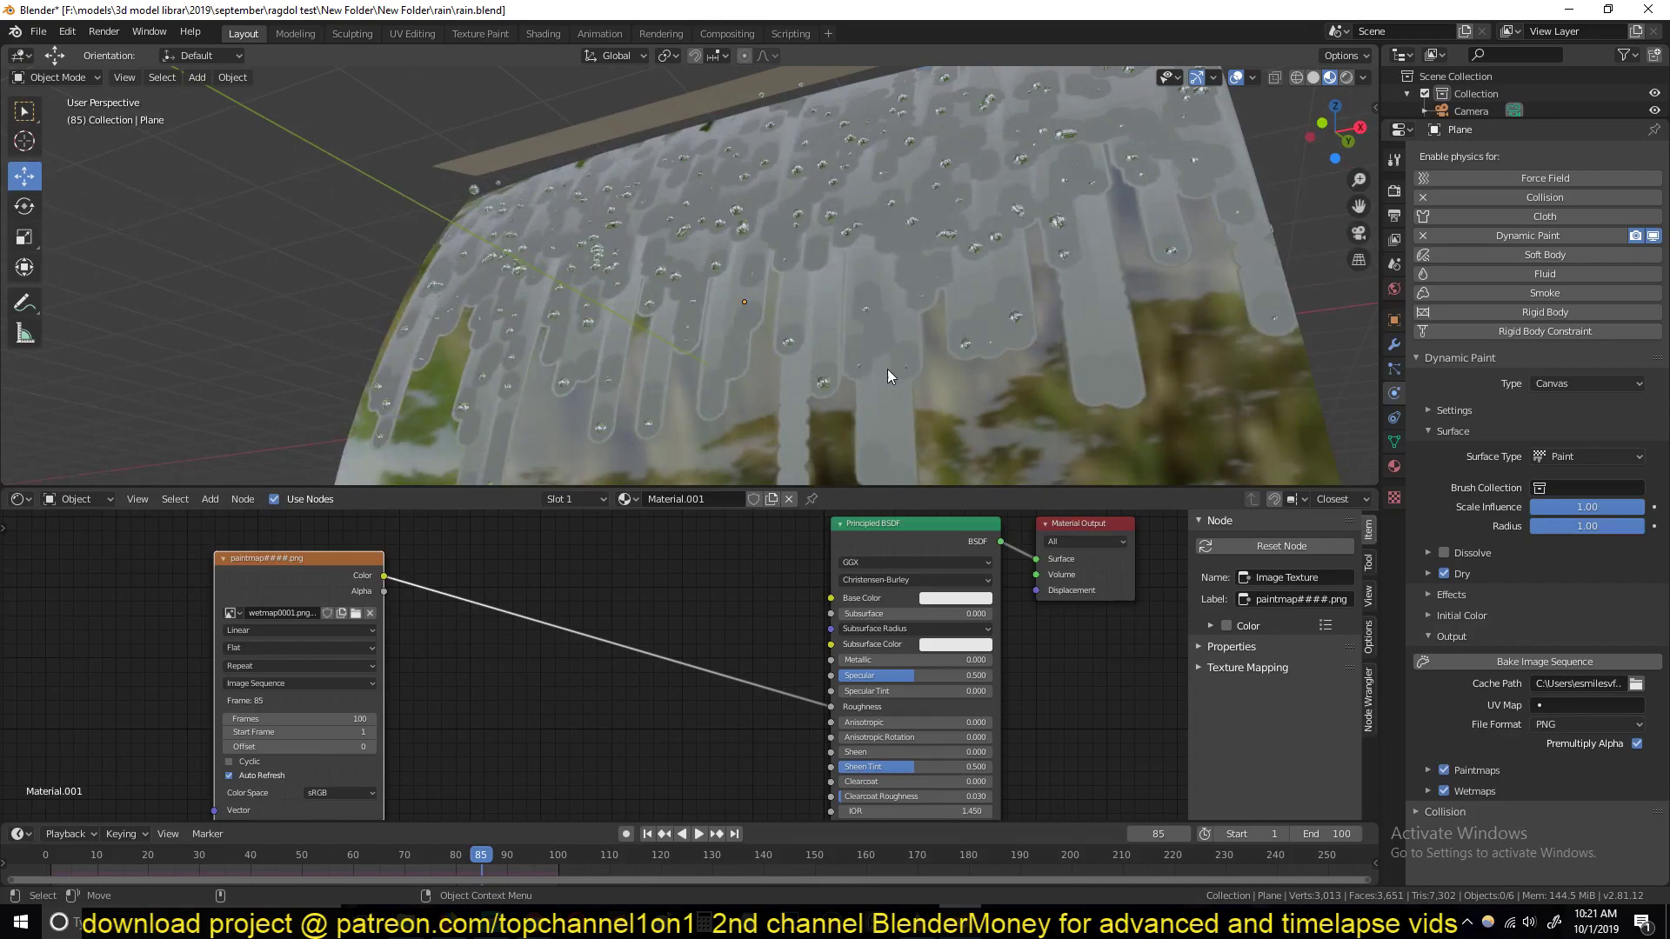
Step: Insert an Invert node between the wetmap texture and Roughness, and play the animation from frame 1 to frame 50 to check it
{"action": "key", "text": "shift+a"}
{"action": "mouse_move", "coordinate": [630, 571]}
{"action": "mouse_move", "coordinate": [579, 591]}
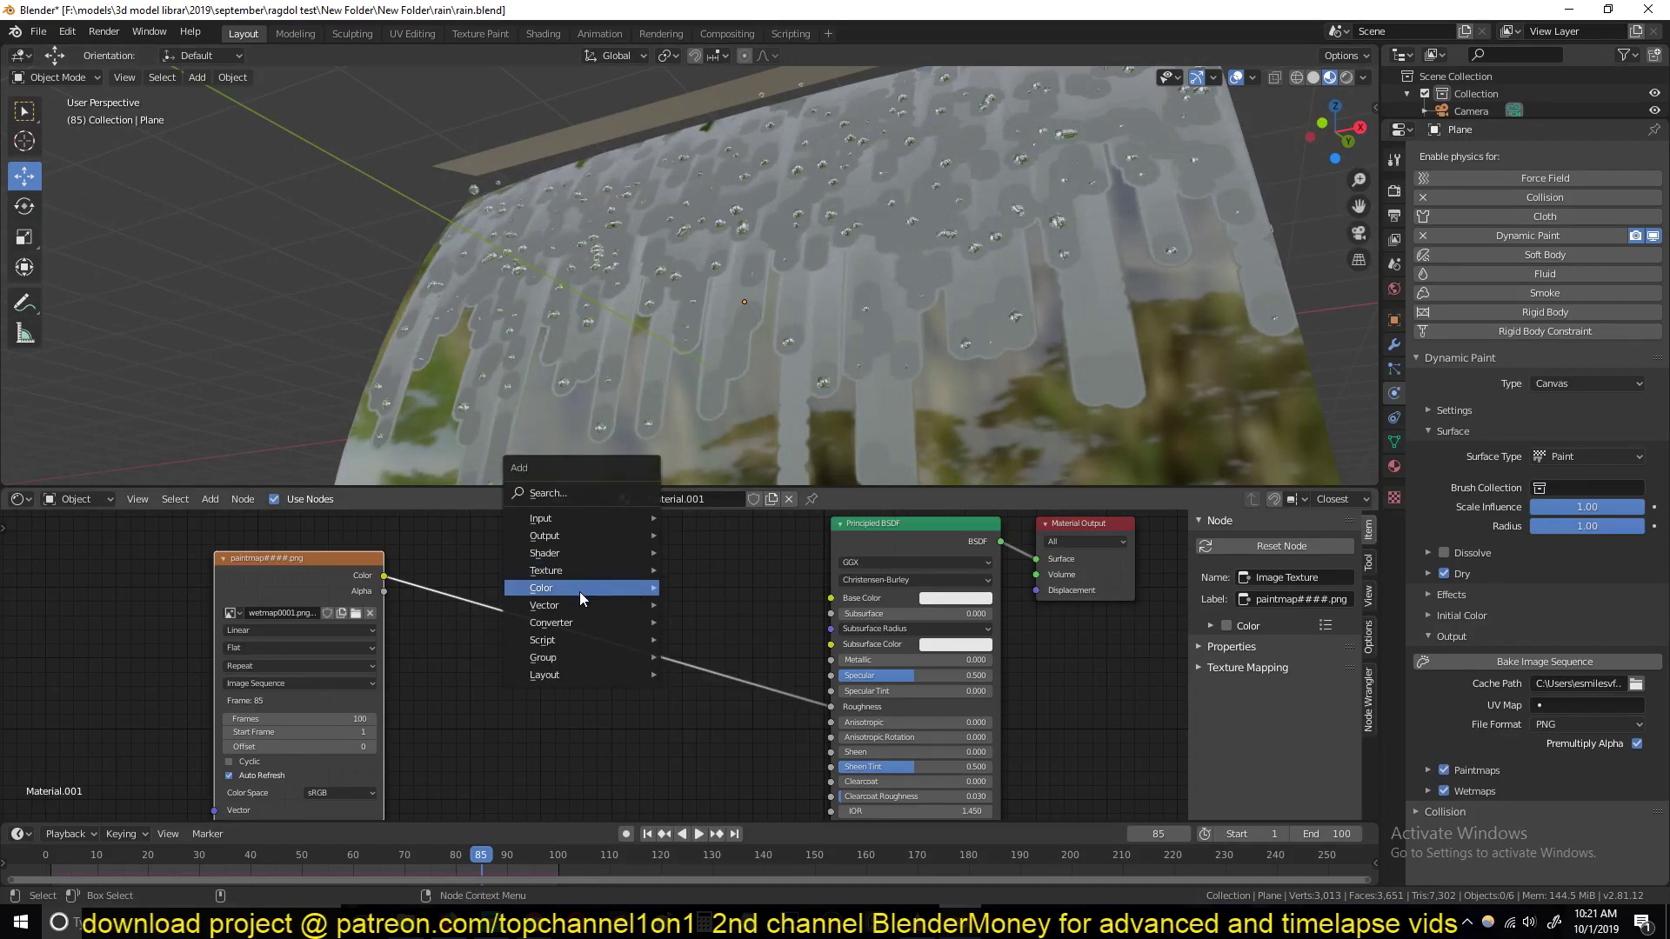
{"action": "left_click", "coordinate": [713, 645]}
{"action": "left_click", "coordinate": [546, 633]}
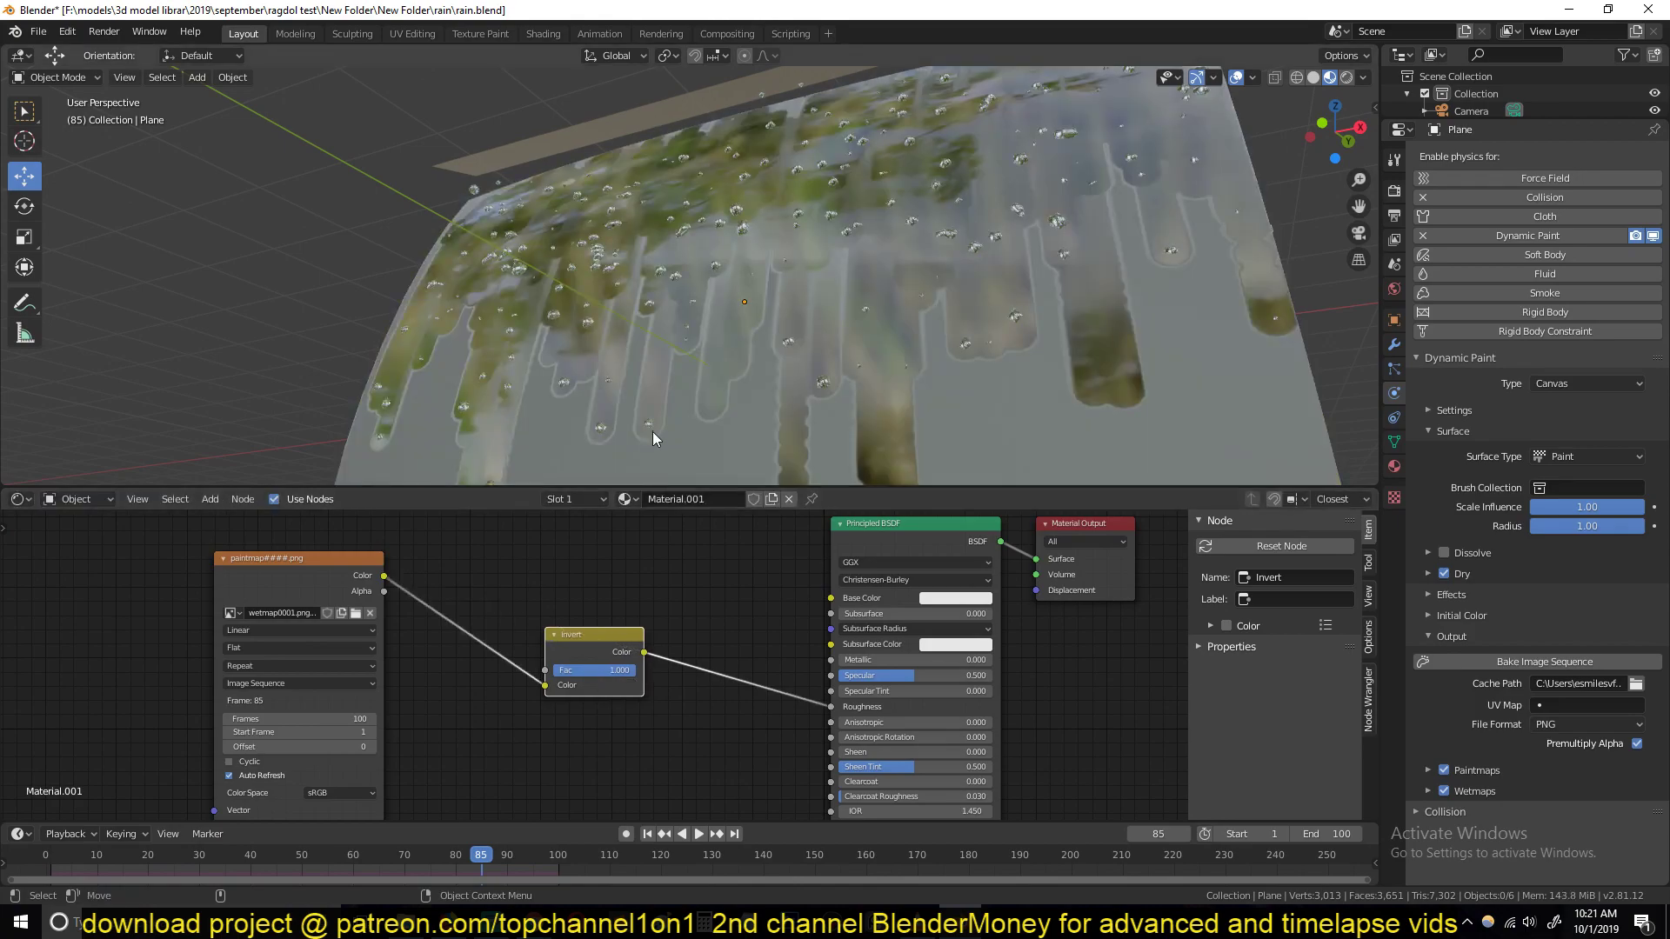
{"action": "left_click", "coordinate": [48, 859]}
{"action": "key", "text": "space"}
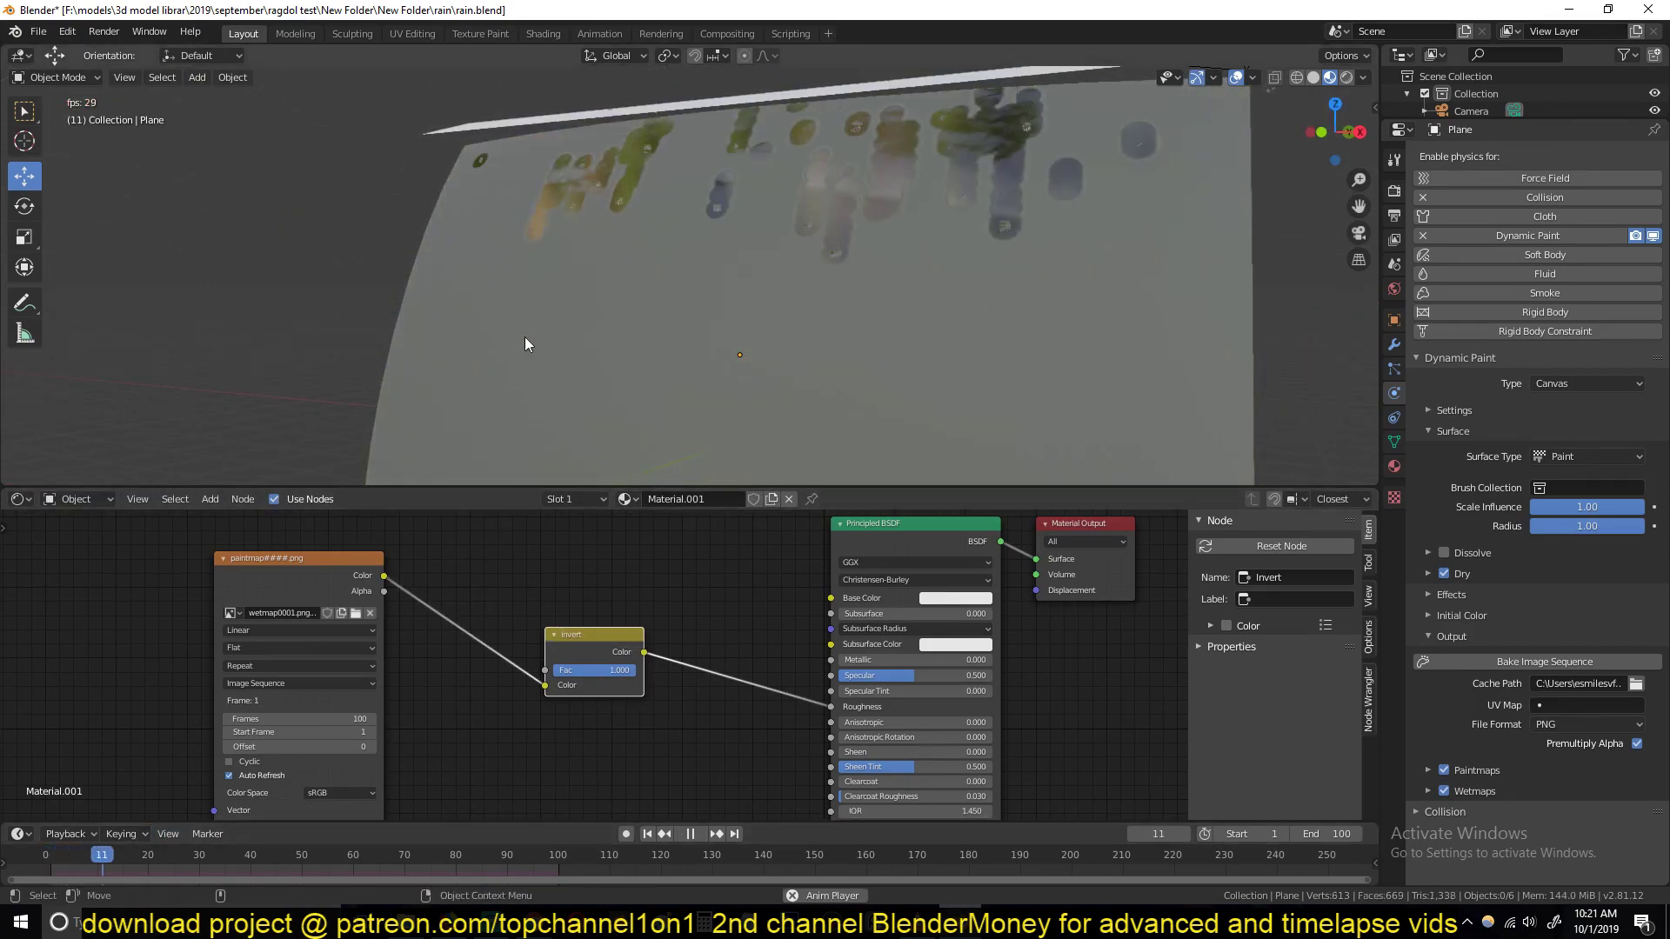
{"action": "middle_click_drag", "start_coordinate": [498, 327], "coordinate": [505, 331]}
{"action": "key", "text": "space"}
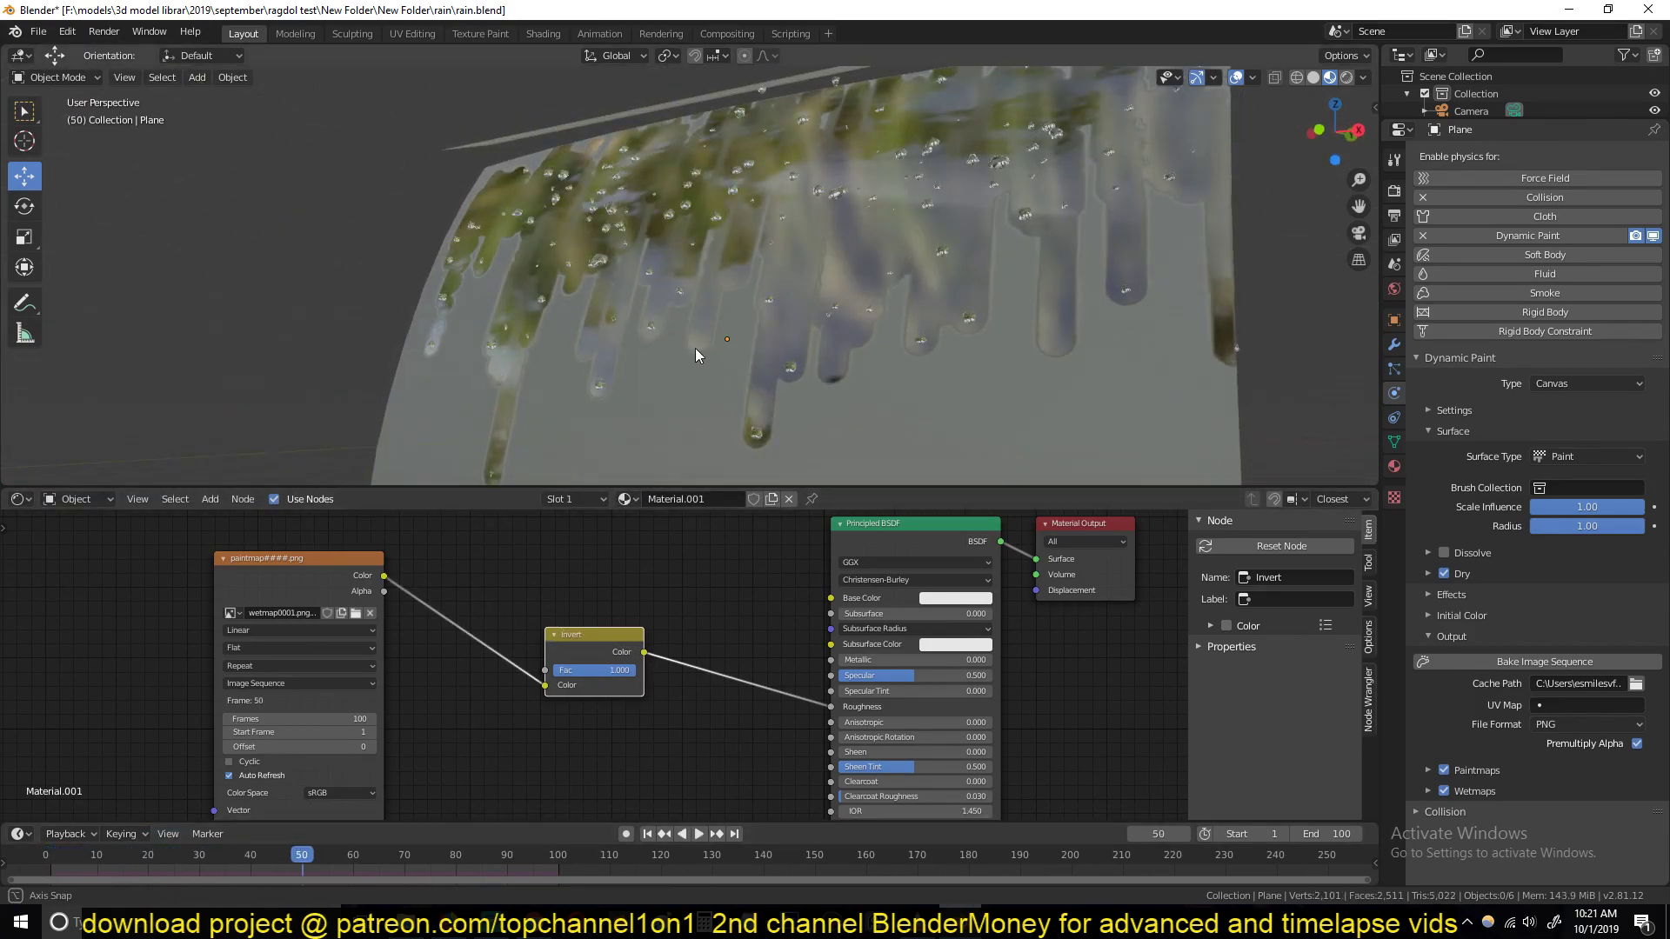
{"action": "middle_click_drag", "start_coordinate": [696, 352], "coordinate": [678, 326]}
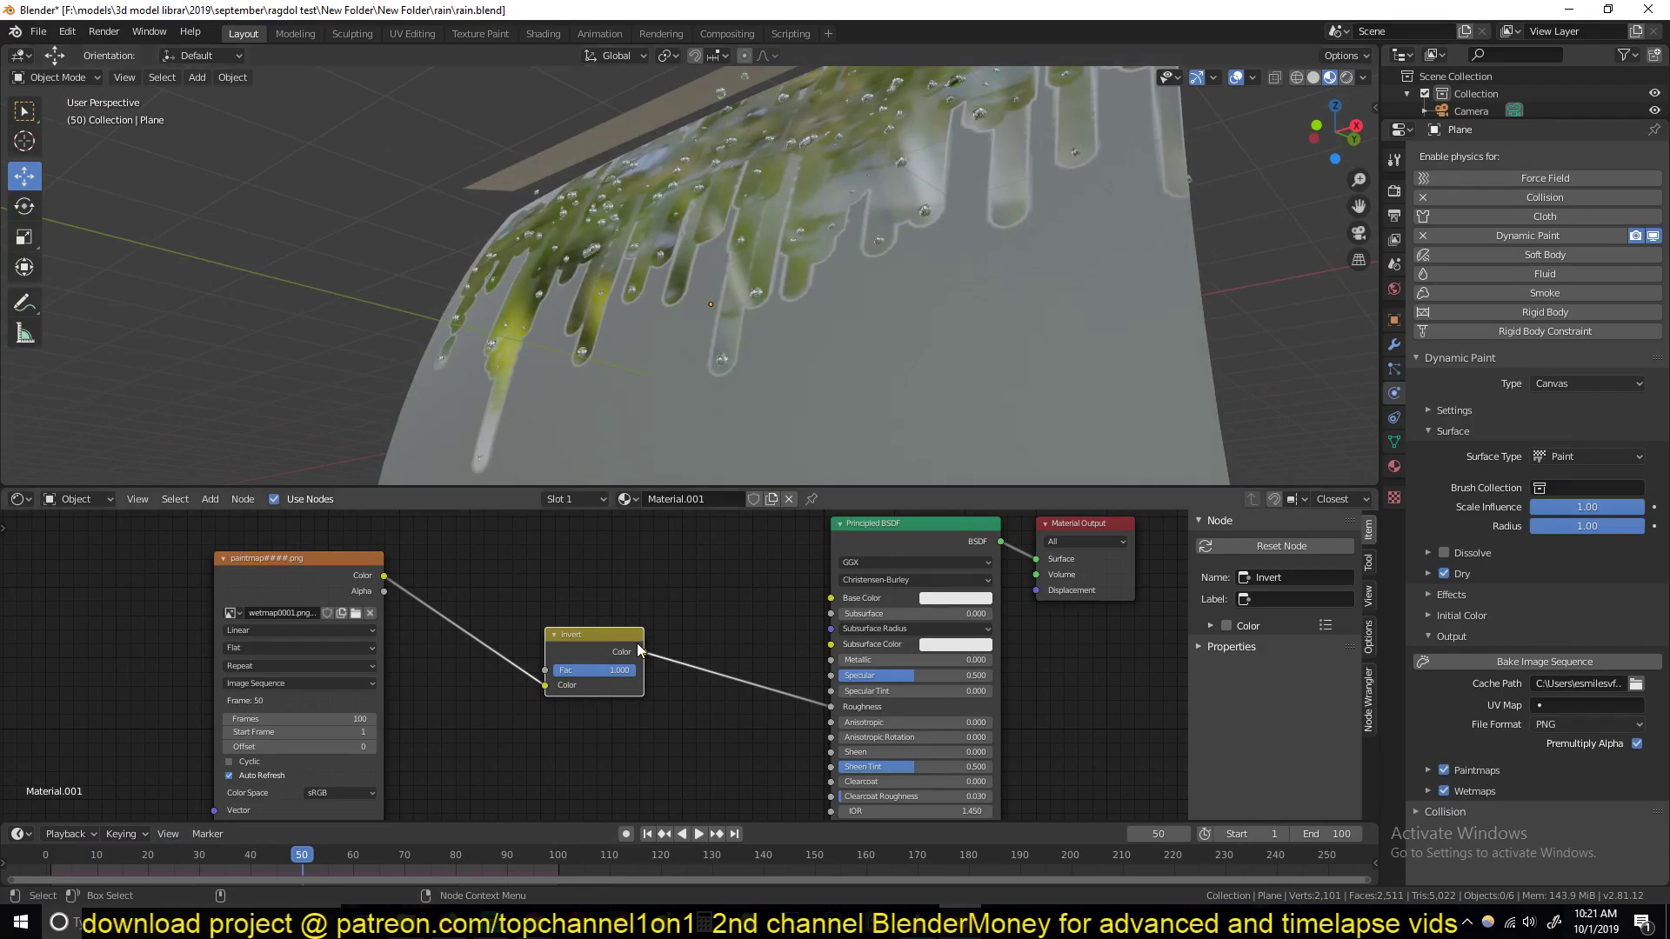
Step: Insert a MixRGB node between the Invert node and Roughness, with the inverted colour driving its Fac input
{"action": "left_click_drag", "start_coordinate": [600, 640], "coordinate": [513, 620]}
{"action": "key", "text": "shift+a"}
{"action": "mouse_move", "coordinate": [658, 596]}
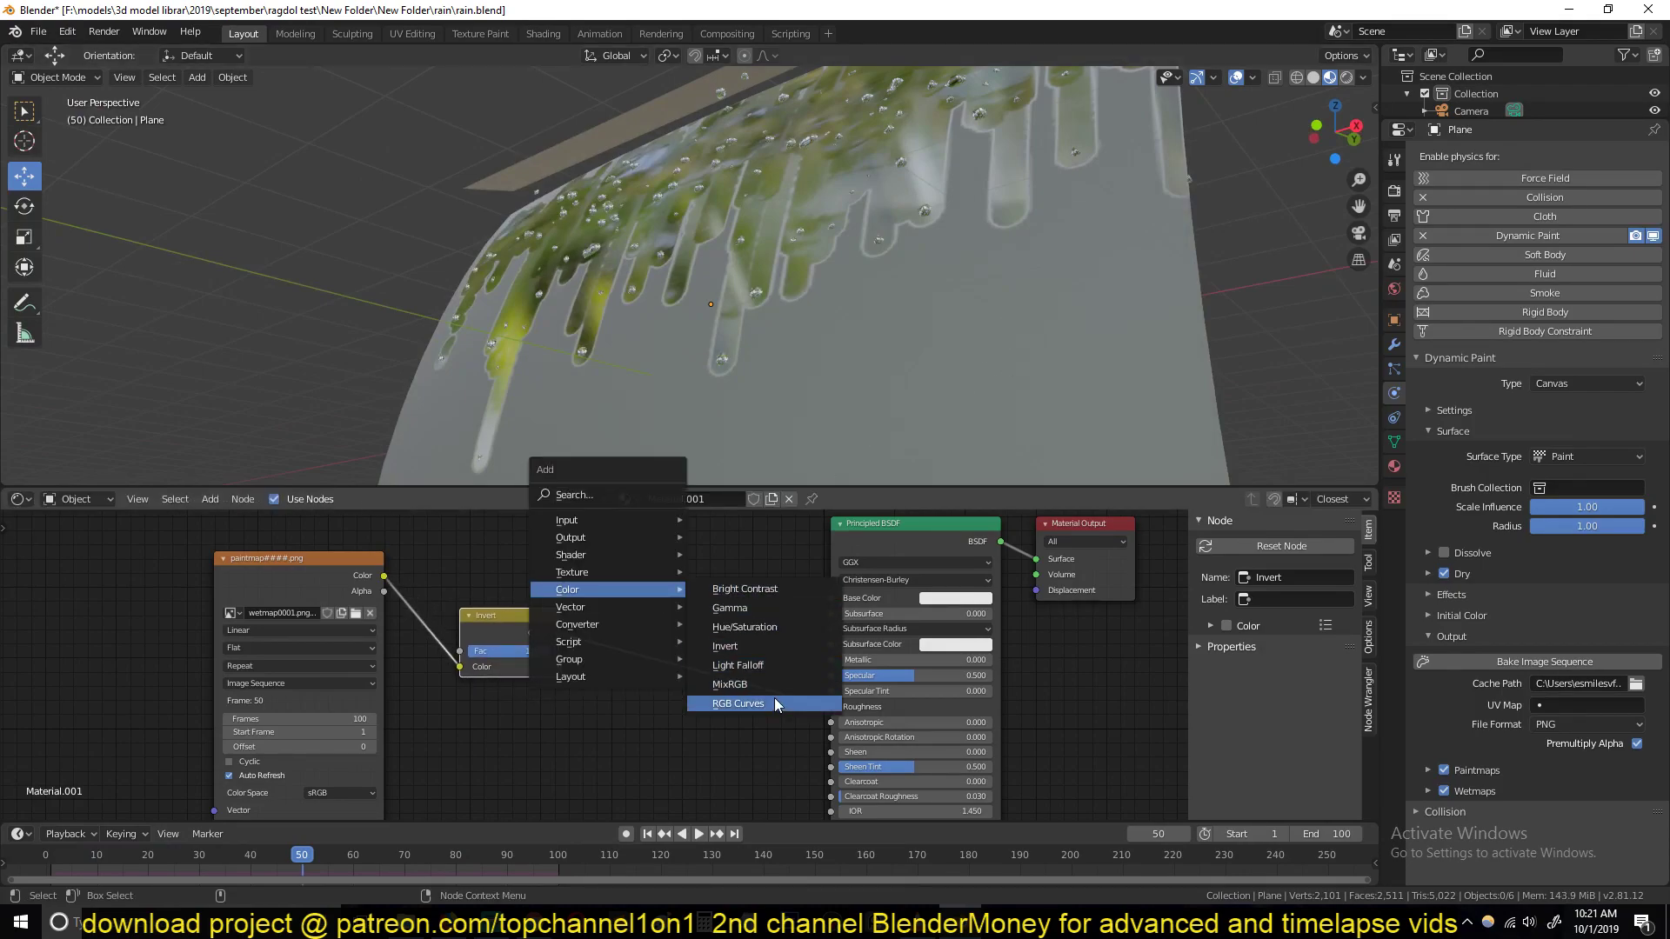
{"action": "left_click", "coordinate": [730, 684]}
{"action": "left_click", "coordinate": [722, 674]}
{"action": "mouse_move", "coordinate": [674, 721]}
{"action": "left_mouse_down"}
{"action": "mouse_move", "coordinate": [660, 722]}
{"action": "mouse_move", "coordinate": [675, 706]}
{"action": "left_mouse_up"}
{"action": "left_click_drag", "start_coordinate": [734, 642], "coordinate": [698, 626]}
Step: Set the Mix node's Color1 to near-black with value 0.035 and Color2 to a darker grey, and play from frame 1 to check
{"action": "scroll", "coordinate": [723, 708], "scroll_direction": "up", "scroll_amount": 2}
{"action": "left_click", "coordinate": [781, 727]}
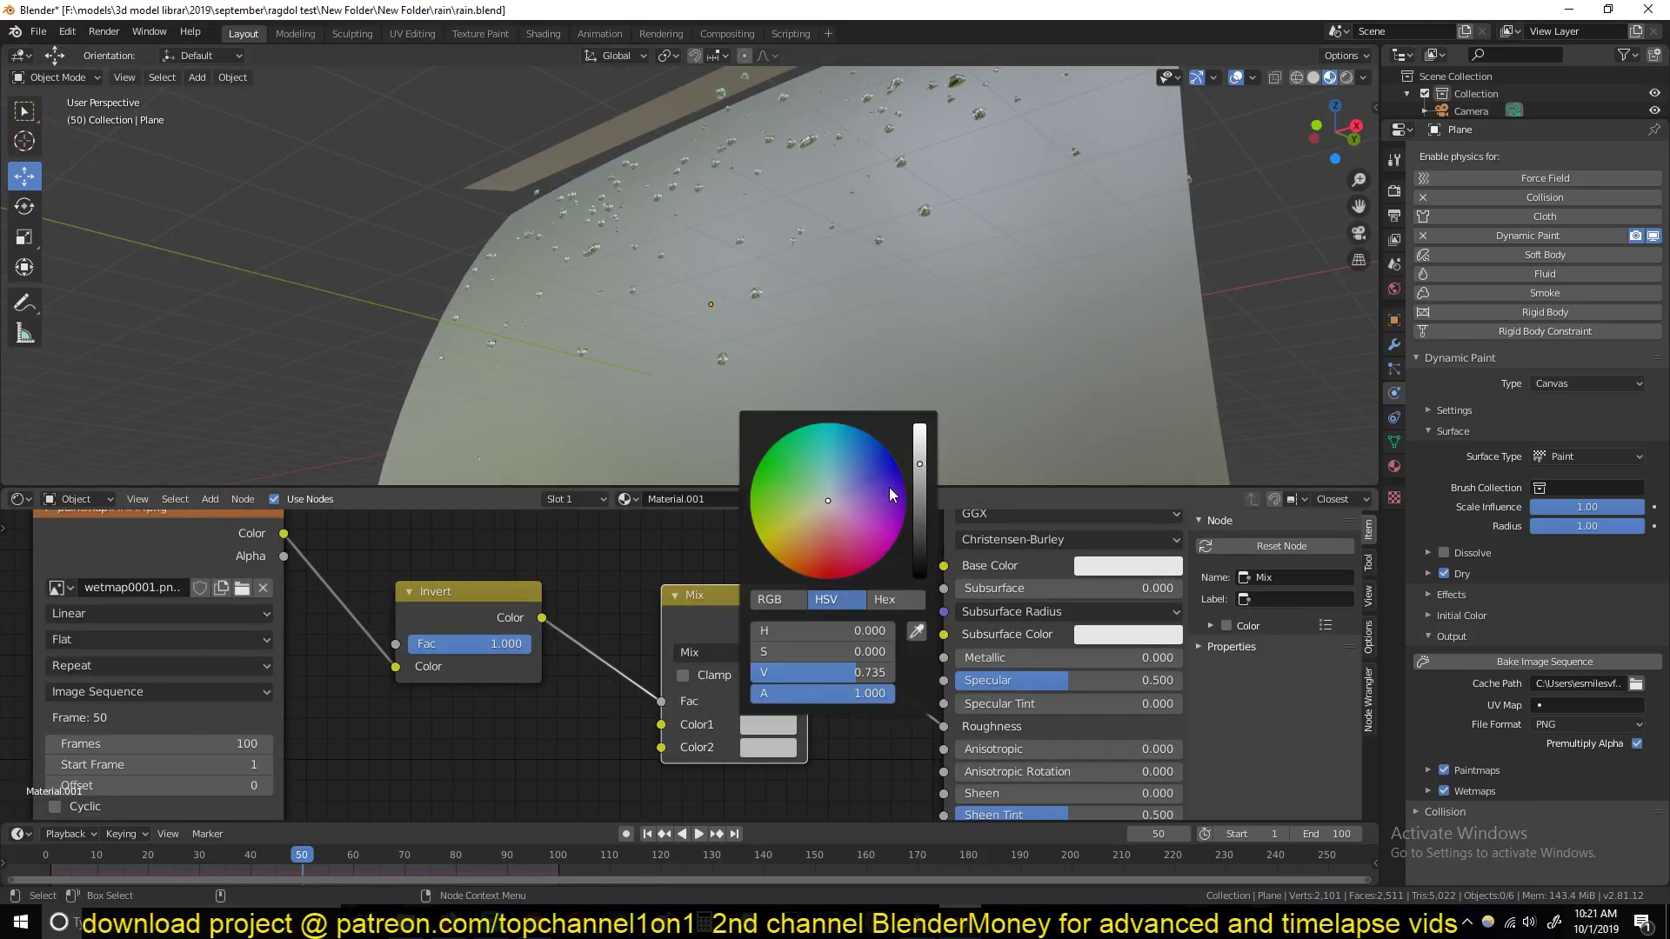
{"action": "left_click_drag", "start_coordinate": [922, 467], "coordinate": [919, 573]}
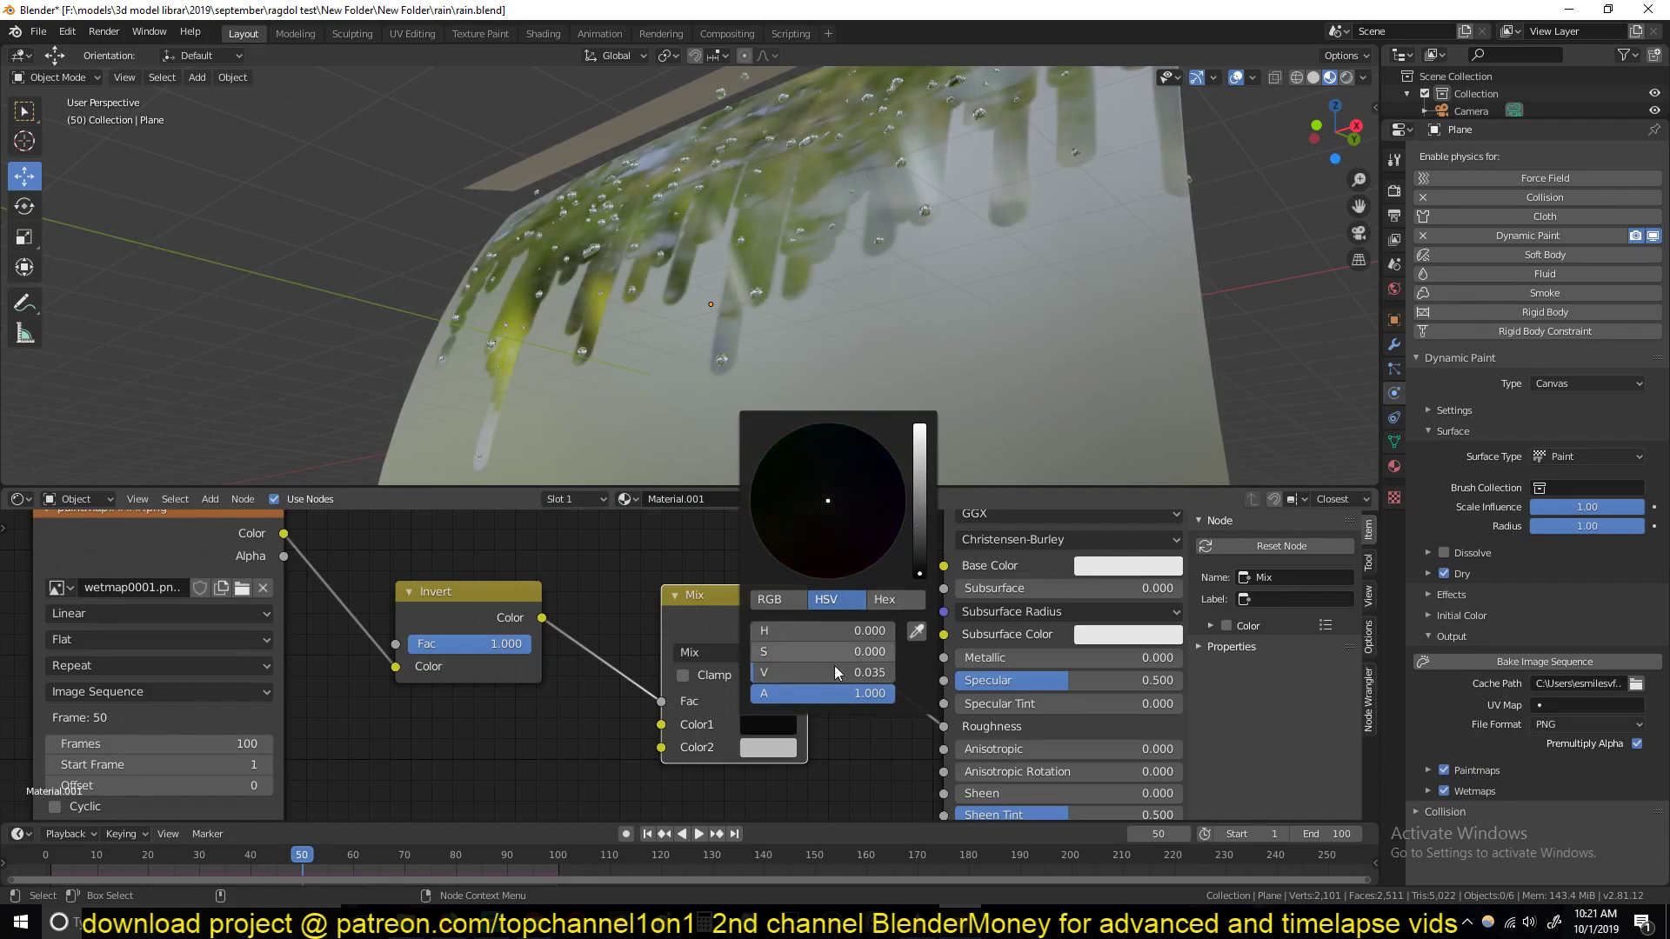
{"action": "left_click", "coordinate": [786, 755]}
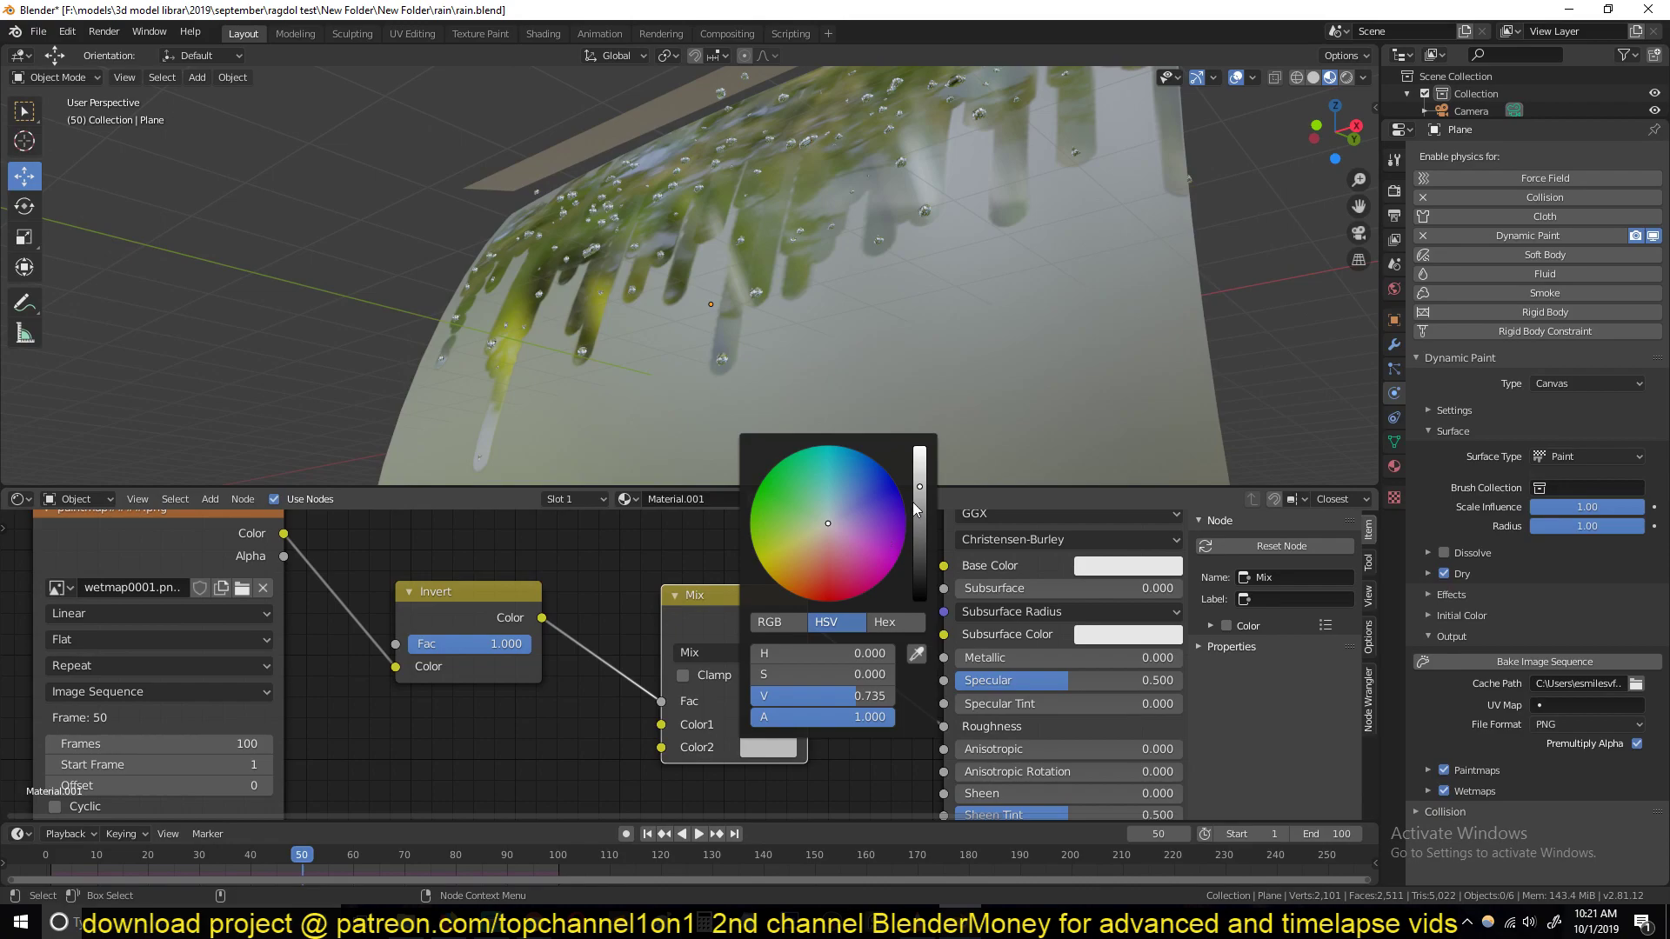
{"action": "middle_click_drag", "start_coordinate": [713, 320], "coordinate": [608, 287]}
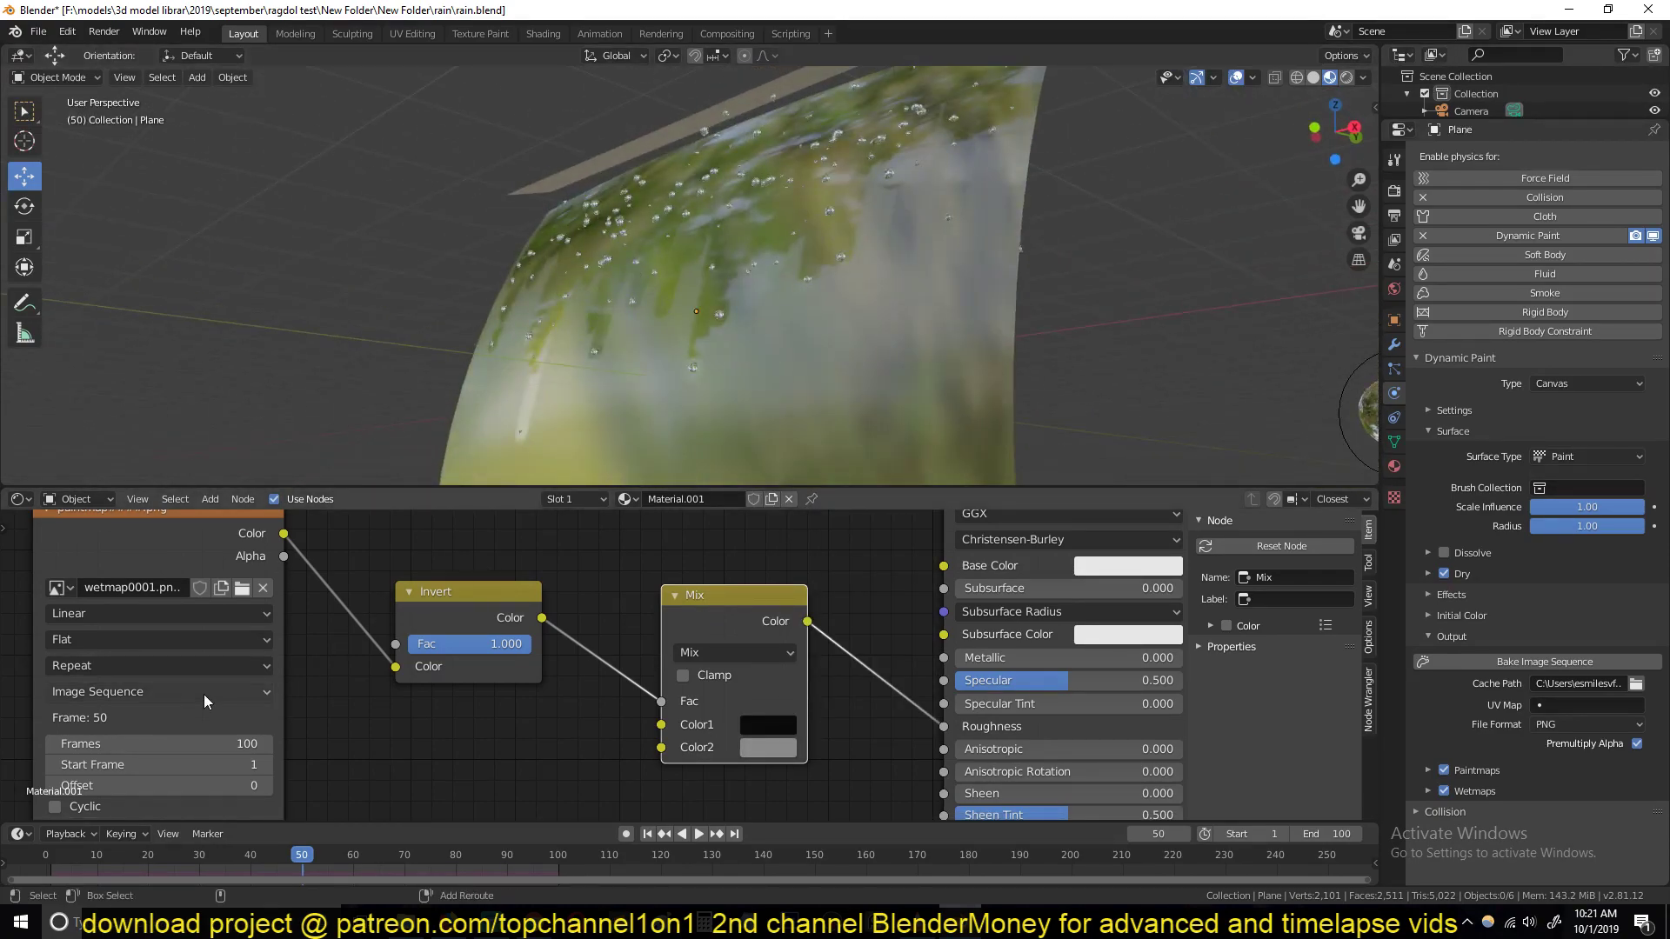
{"action": "left_click", "coordinate": [52, 870]}
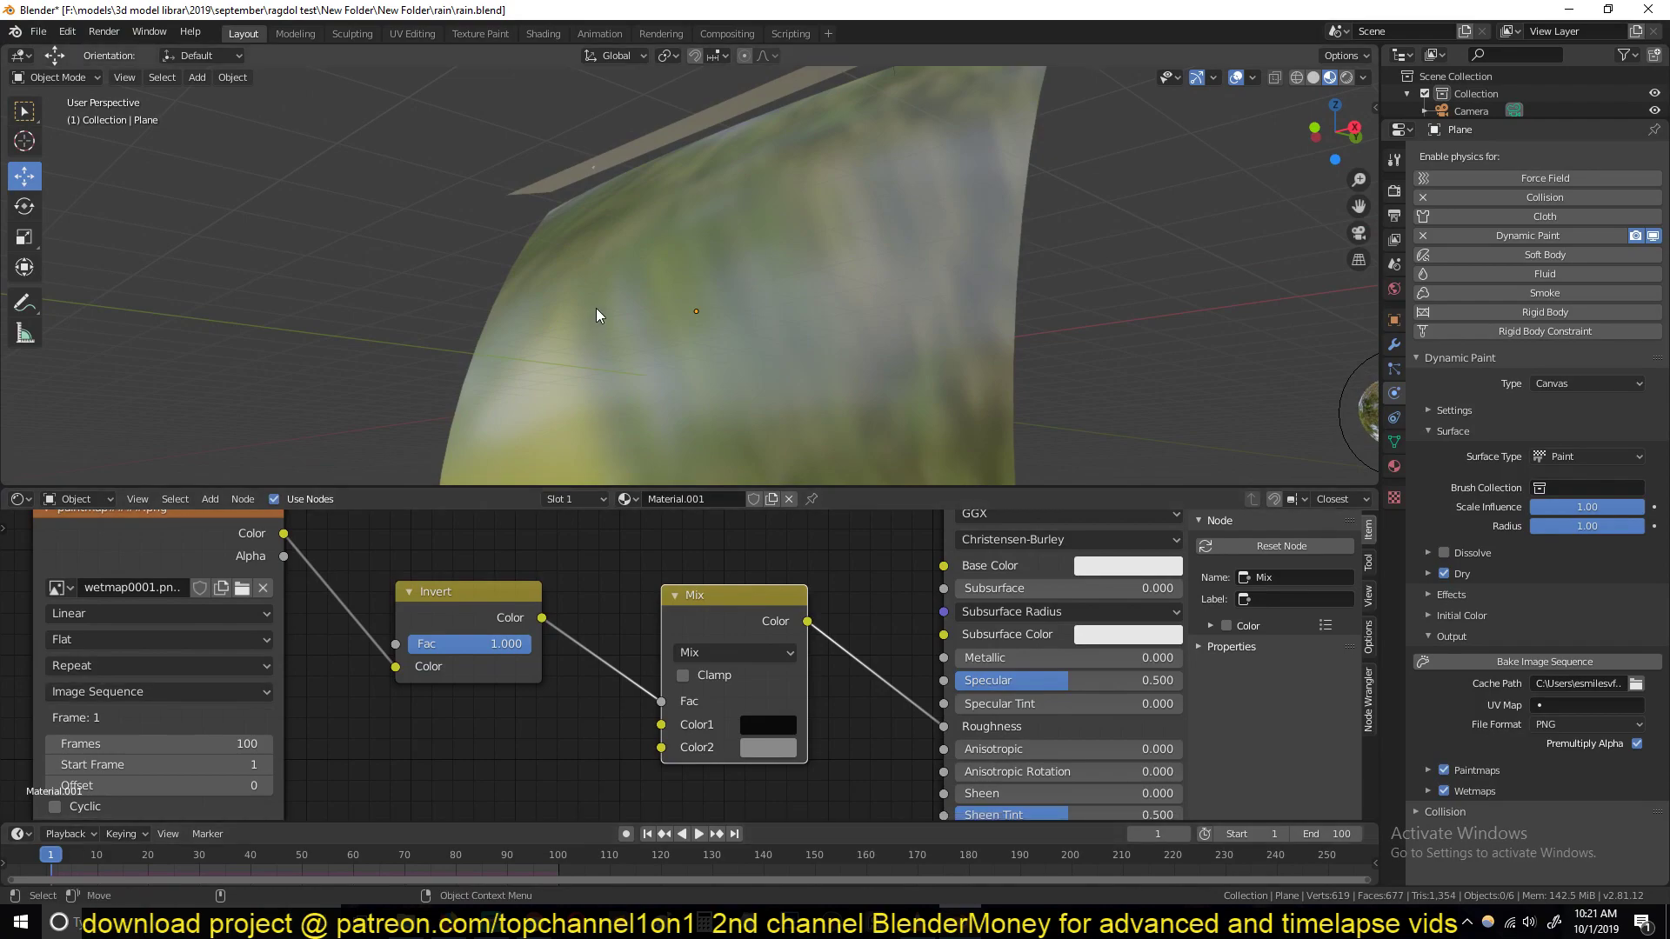
{"action": "key", "text": "space"}
{"action": "middle_click_drag", "start_coordinate": [596, 307], "coordinate": [638, 339]}
{"action": "key", "text": "space"}
{"action": "scroll", "coordinate": [659, 194], "scroll_direction": "up", "scroll_amount": 5}
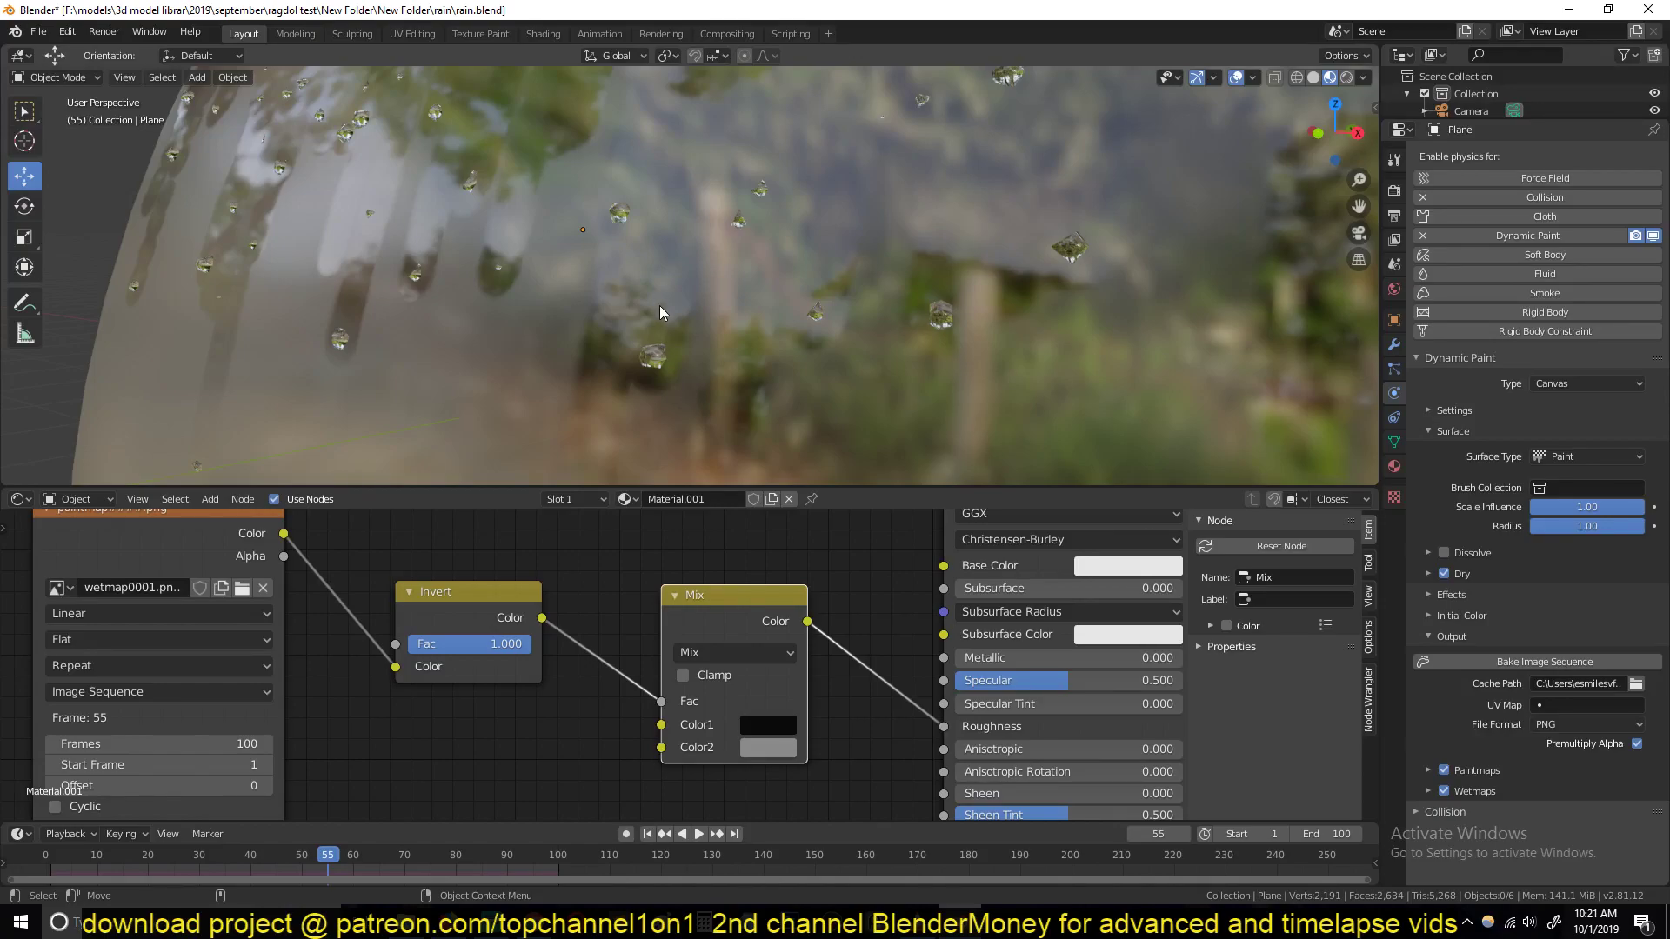
Step: Set the plane's Dynamic Paint surface radius to 0.20 and bake the image sequence again
{"action": "left_click", "coordinate": [717, 347]}
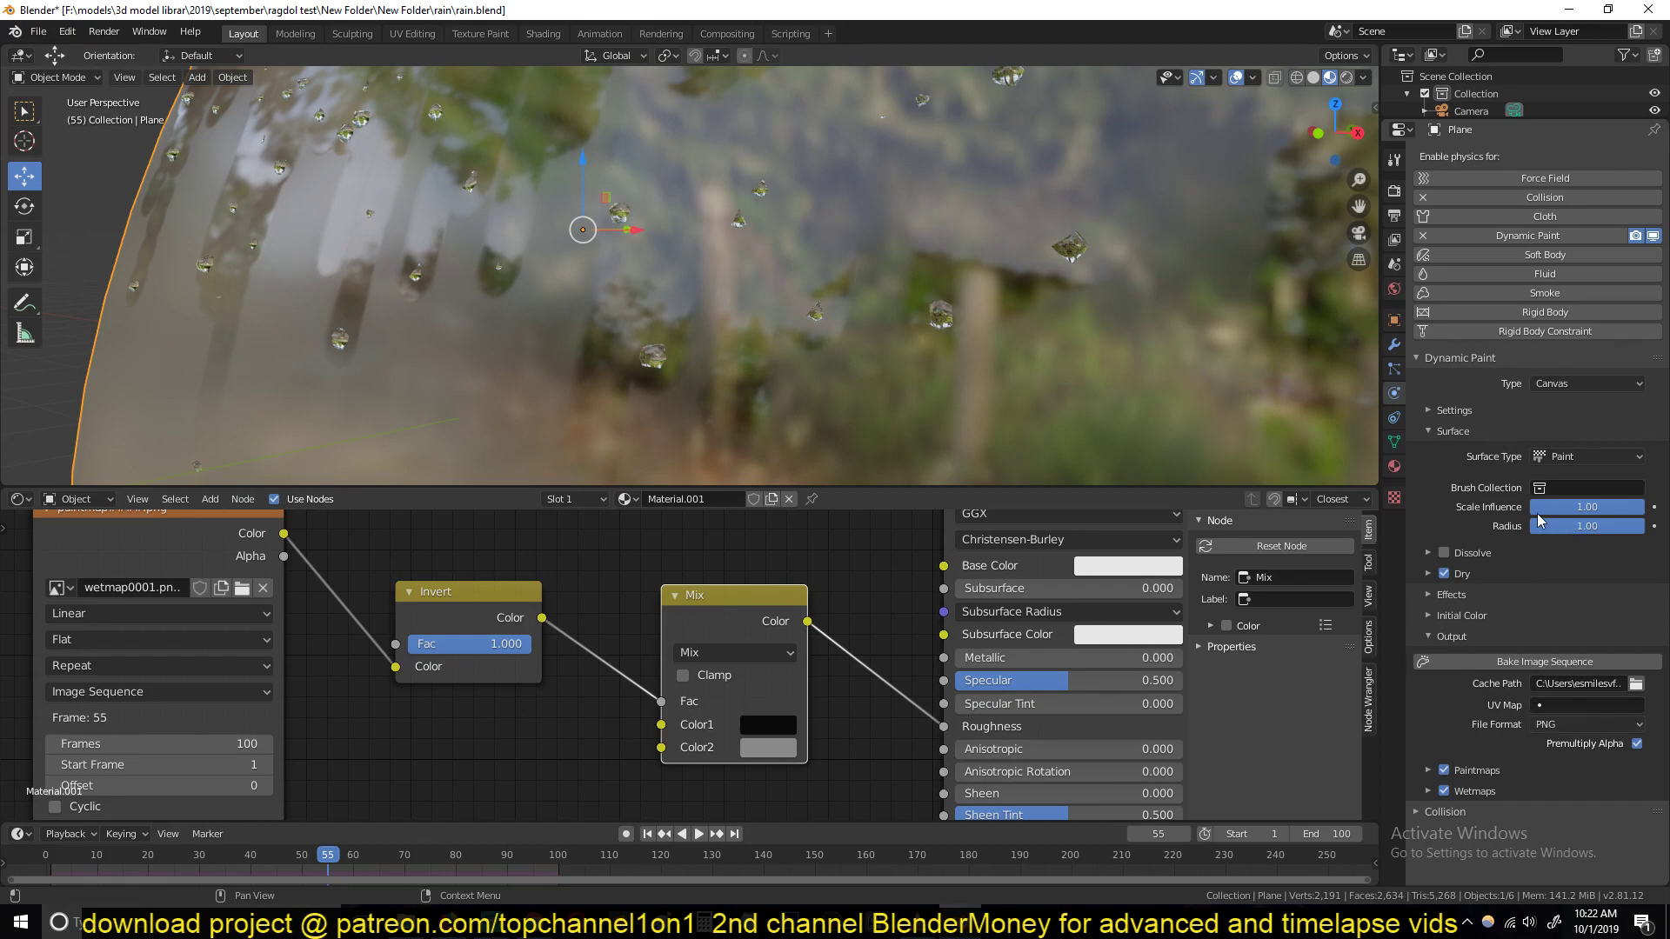
{"action": "left_click_drag", "start_coordinate": [1587, 526], "coordinate": [1550, 526]}
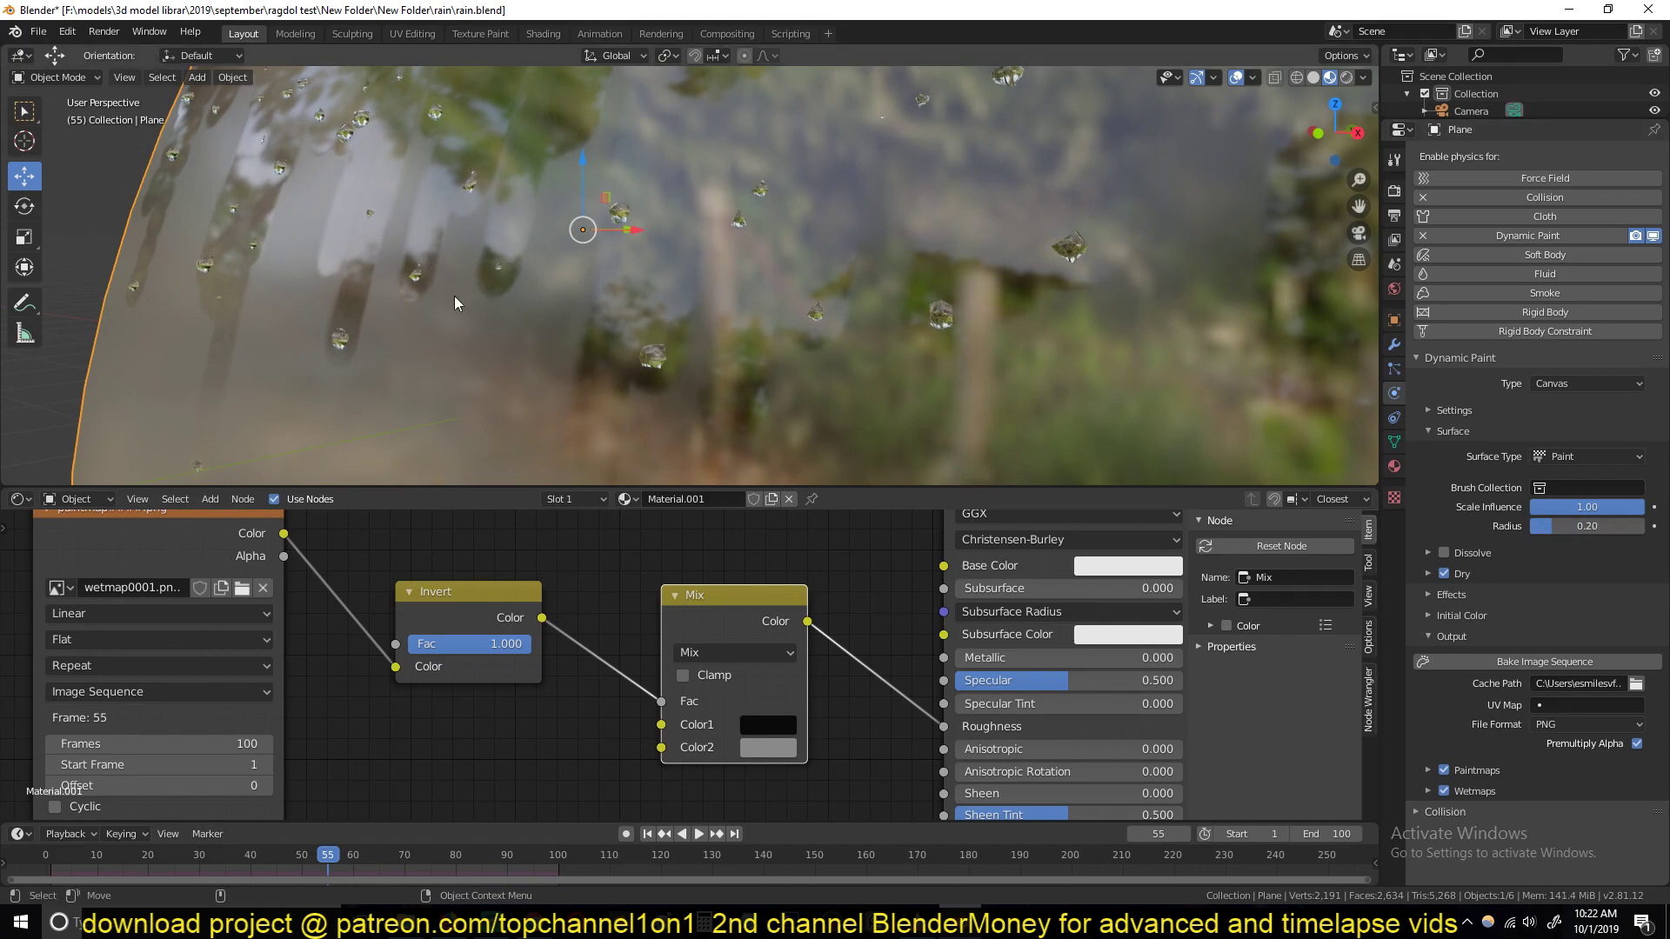
{"action": "left_click", "coordinate": [1544, 662]}
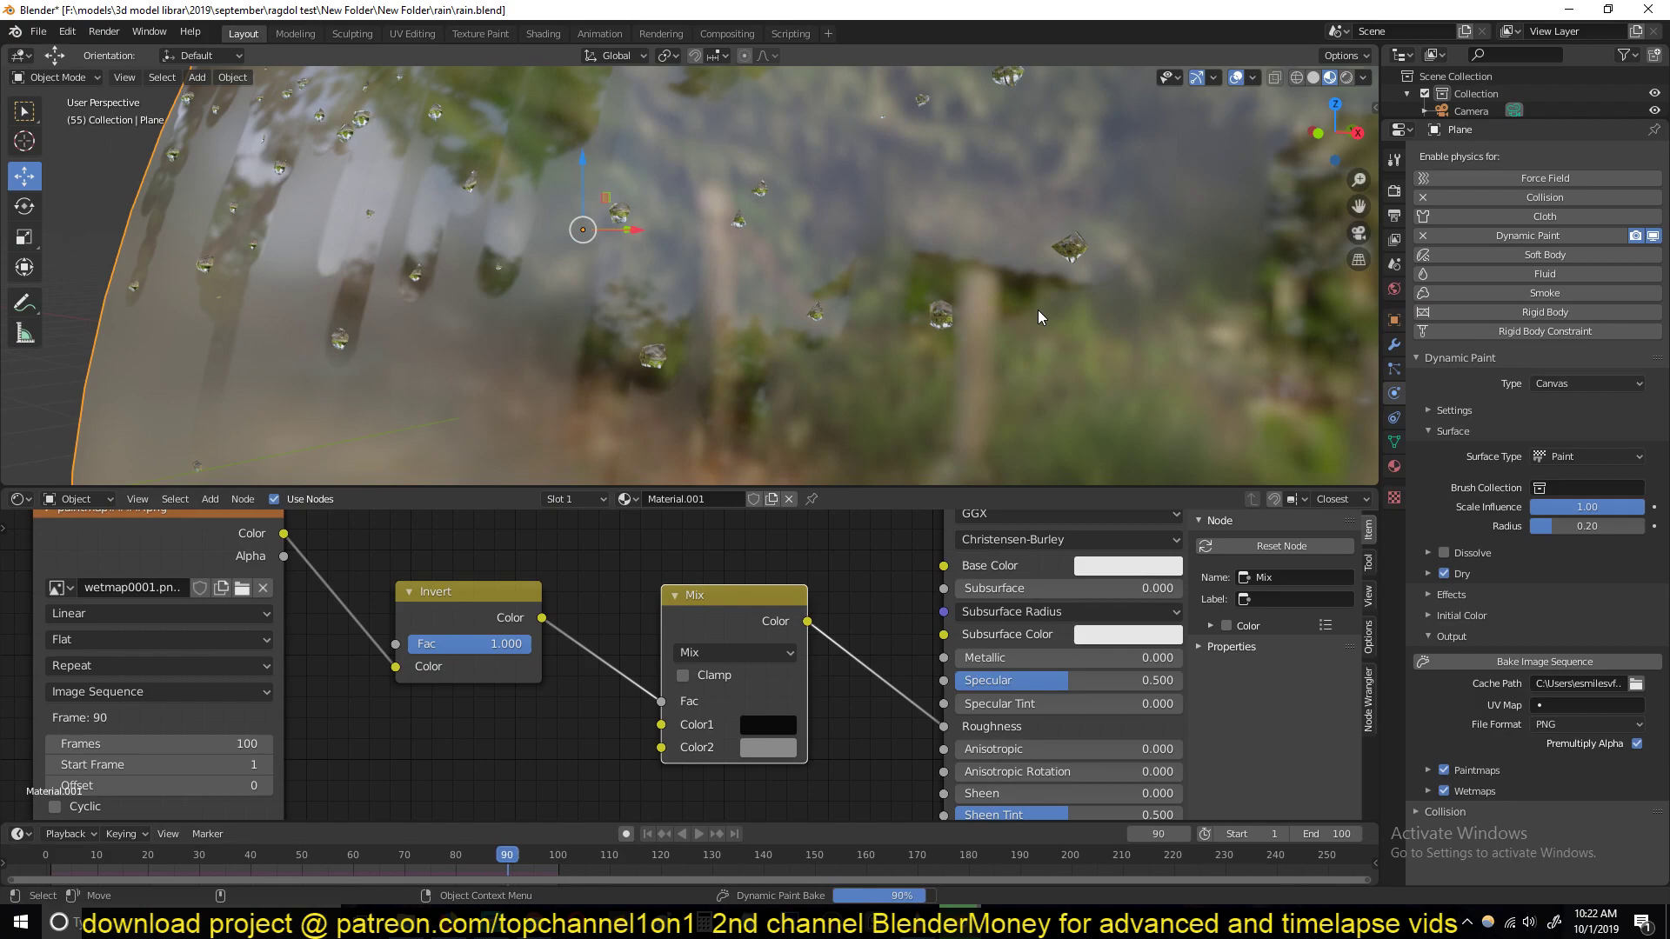
Step: Reload the baked wetmap images from the selected image texture node, pausing playback at frame 66
{"action": "key", "text": "space"}
{"action": "middle_click_drag", "start_coordinate": [465, 611], "coordinate": [624, 608]}
{"action": "key", "text": "space"}
{"action": "left_click", "coordinate": [358, 548]}
{"action": "key", "text": "alt+r"}
{"action": "scroll", "coordinate": [539, 287], "scroll_direction": "down", "scroll_amount": 5}
{"action": "middle_click_drag", "start_coordinate": [574, 257], "coordinate": [539, 261]}
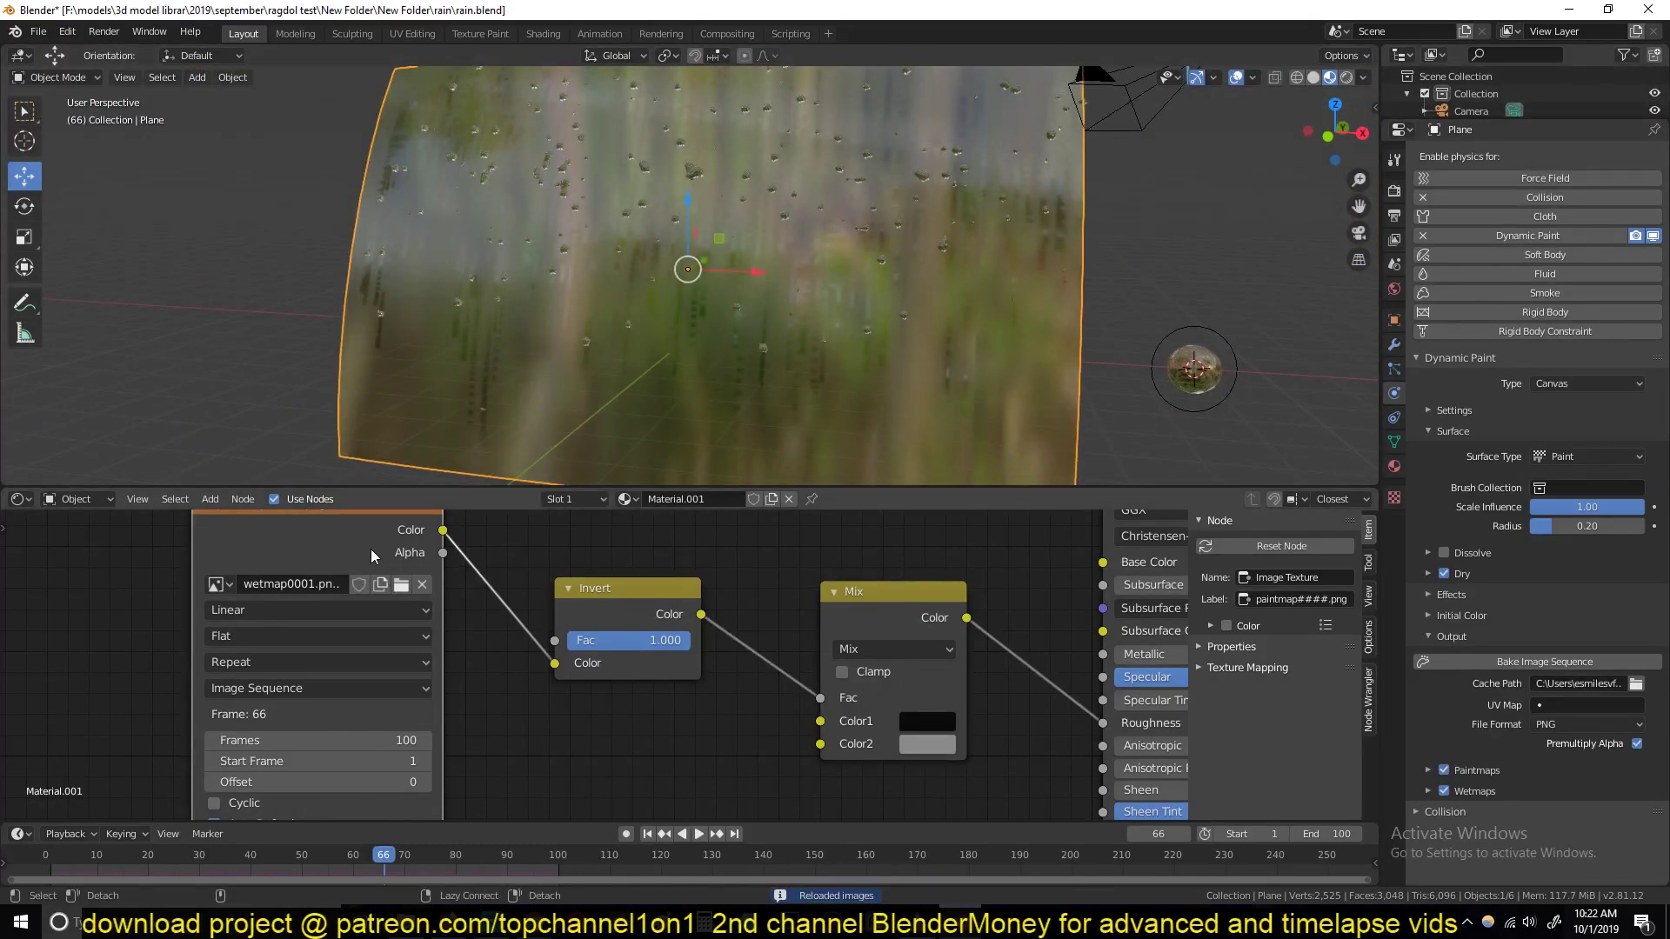
Step: Play the animation and examine the trails behind the raindrops up close, pausing at frame 29
{"action": "scroll", "coordinate": [635, 357], "scroll_direction": "up", "scroll_amount": 6}
{"action": "middle_click_drag", "start_coordinate": [639, 351], "coordinate": [613, 341]}
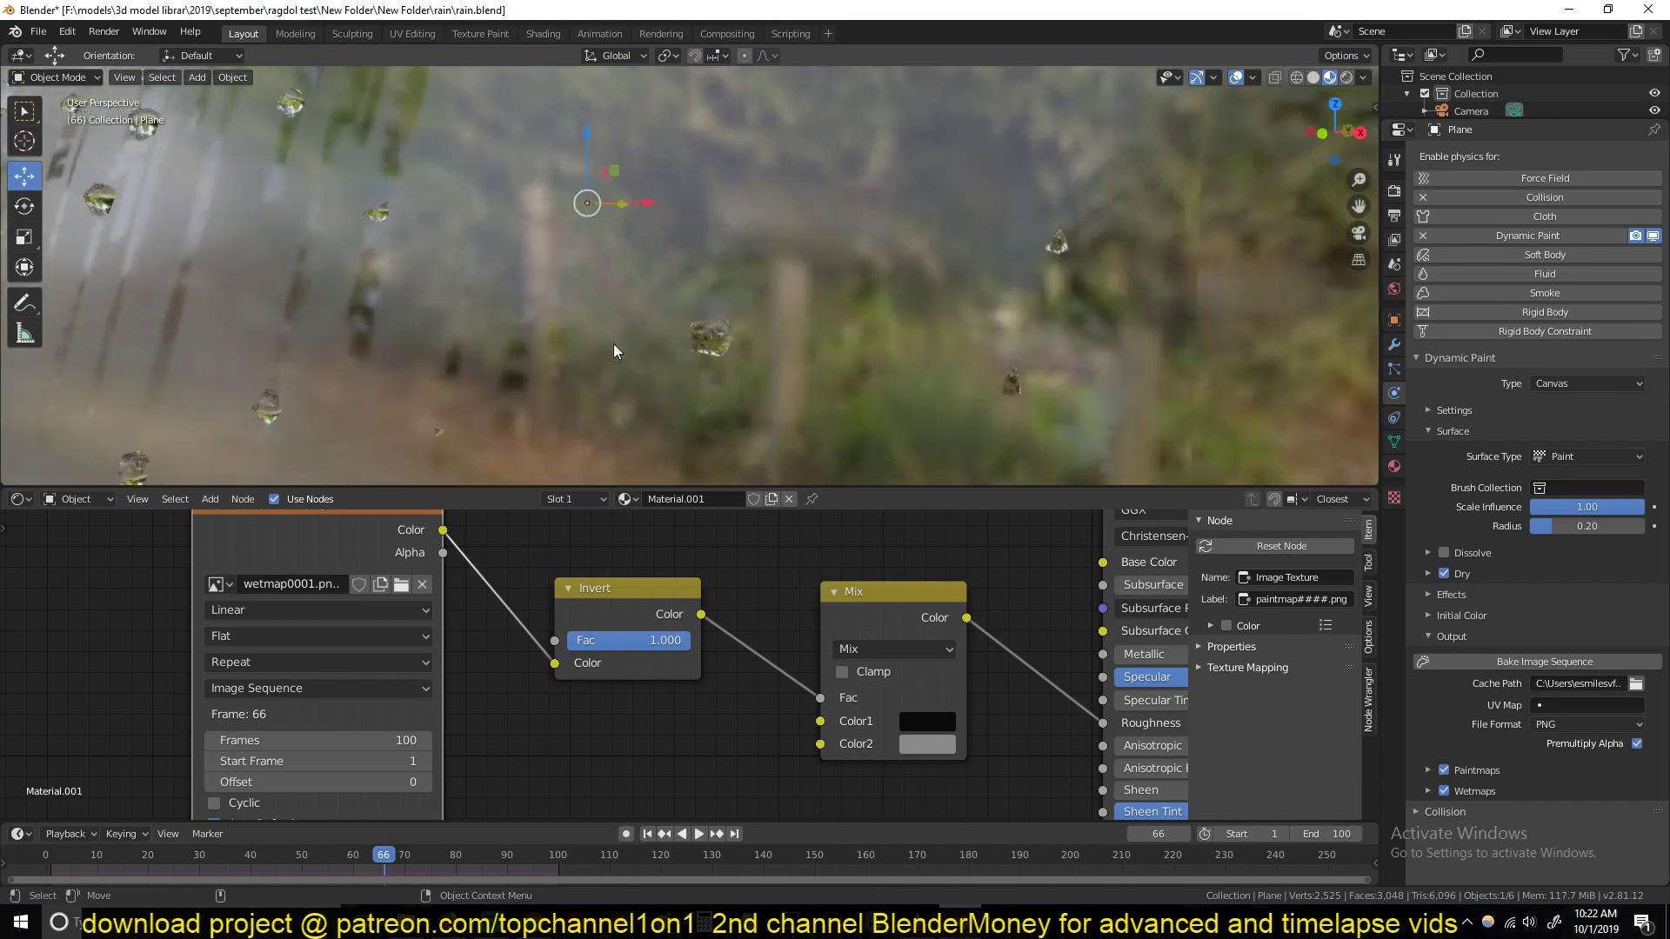
{"action": "key", "text": "space"}
{"action": "scroll", "coordinate": [385, 357], "scroll_direction": "down", "scroll_amount": 8}
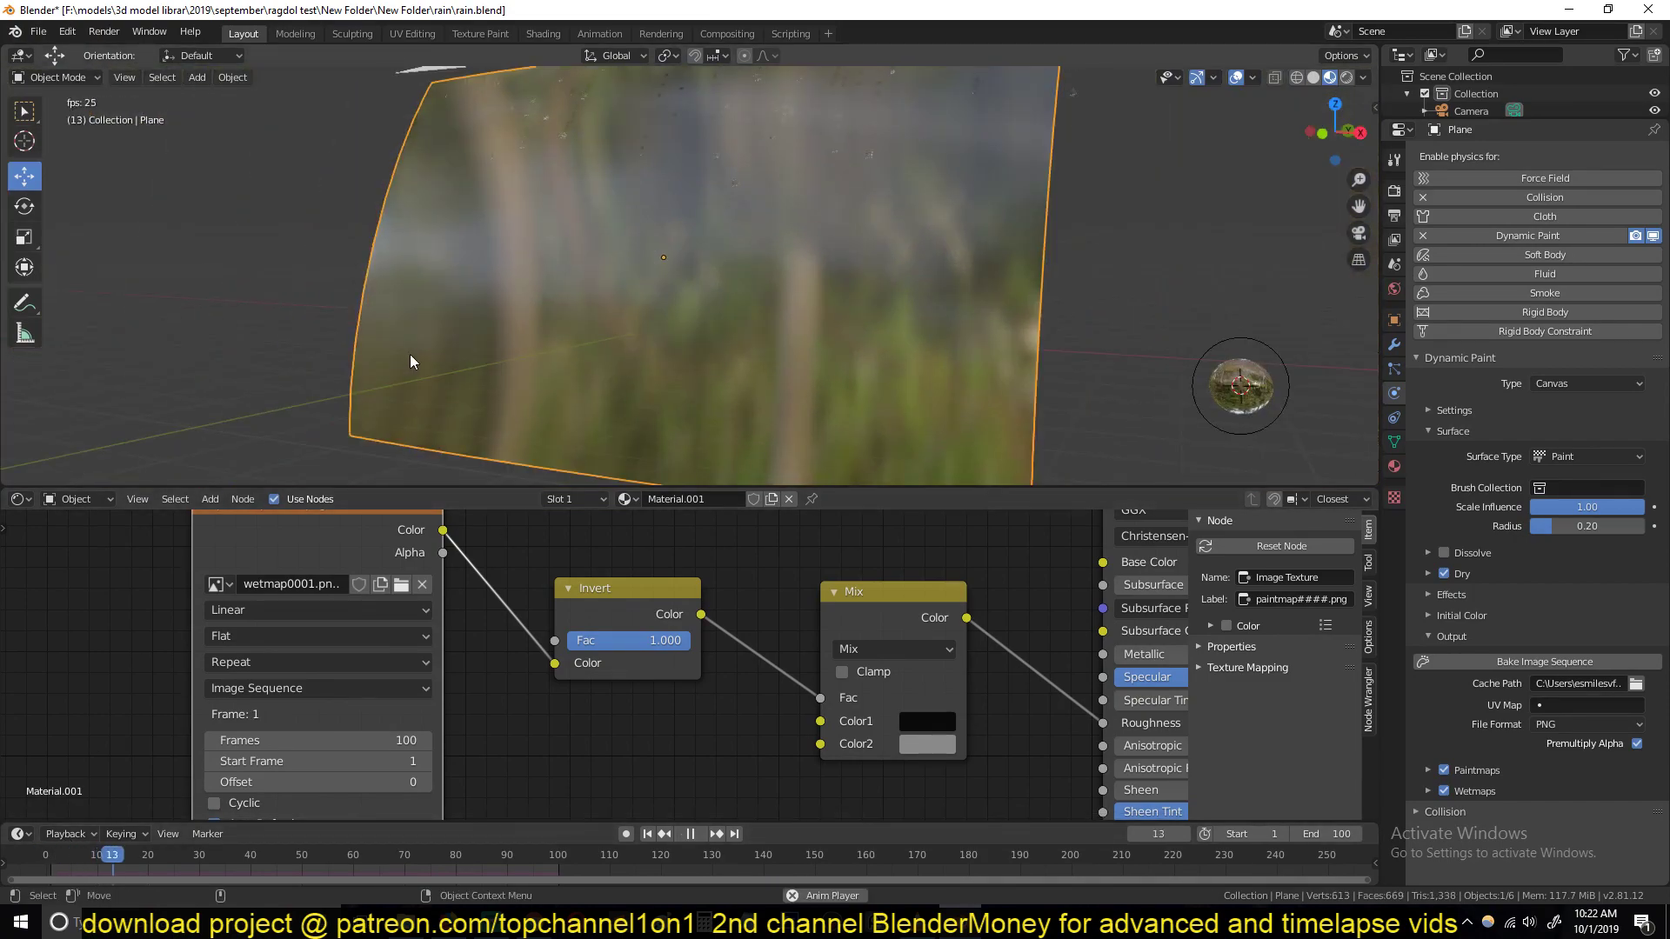
{"action": "scroll", "coordinate": [409, 354], "scroll_direction": "up", "scroll_amount": 5}
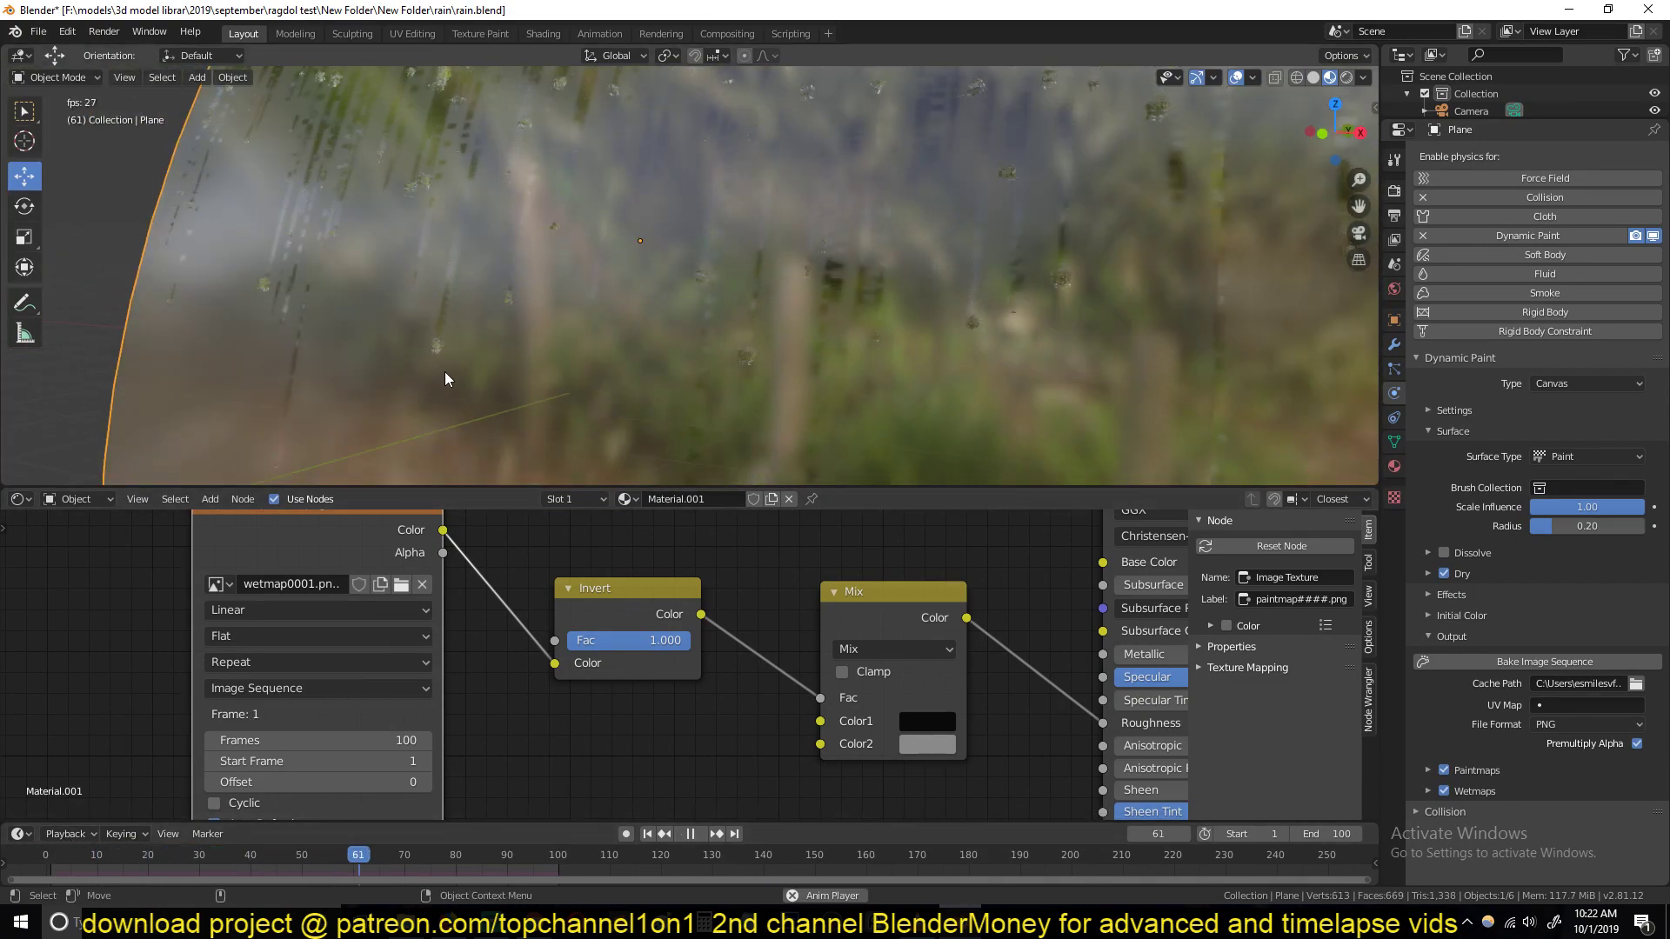
{"action": "scroll", "coordinate": [445, 372], "scroll_direction": "down", "scroll_amount": 5}
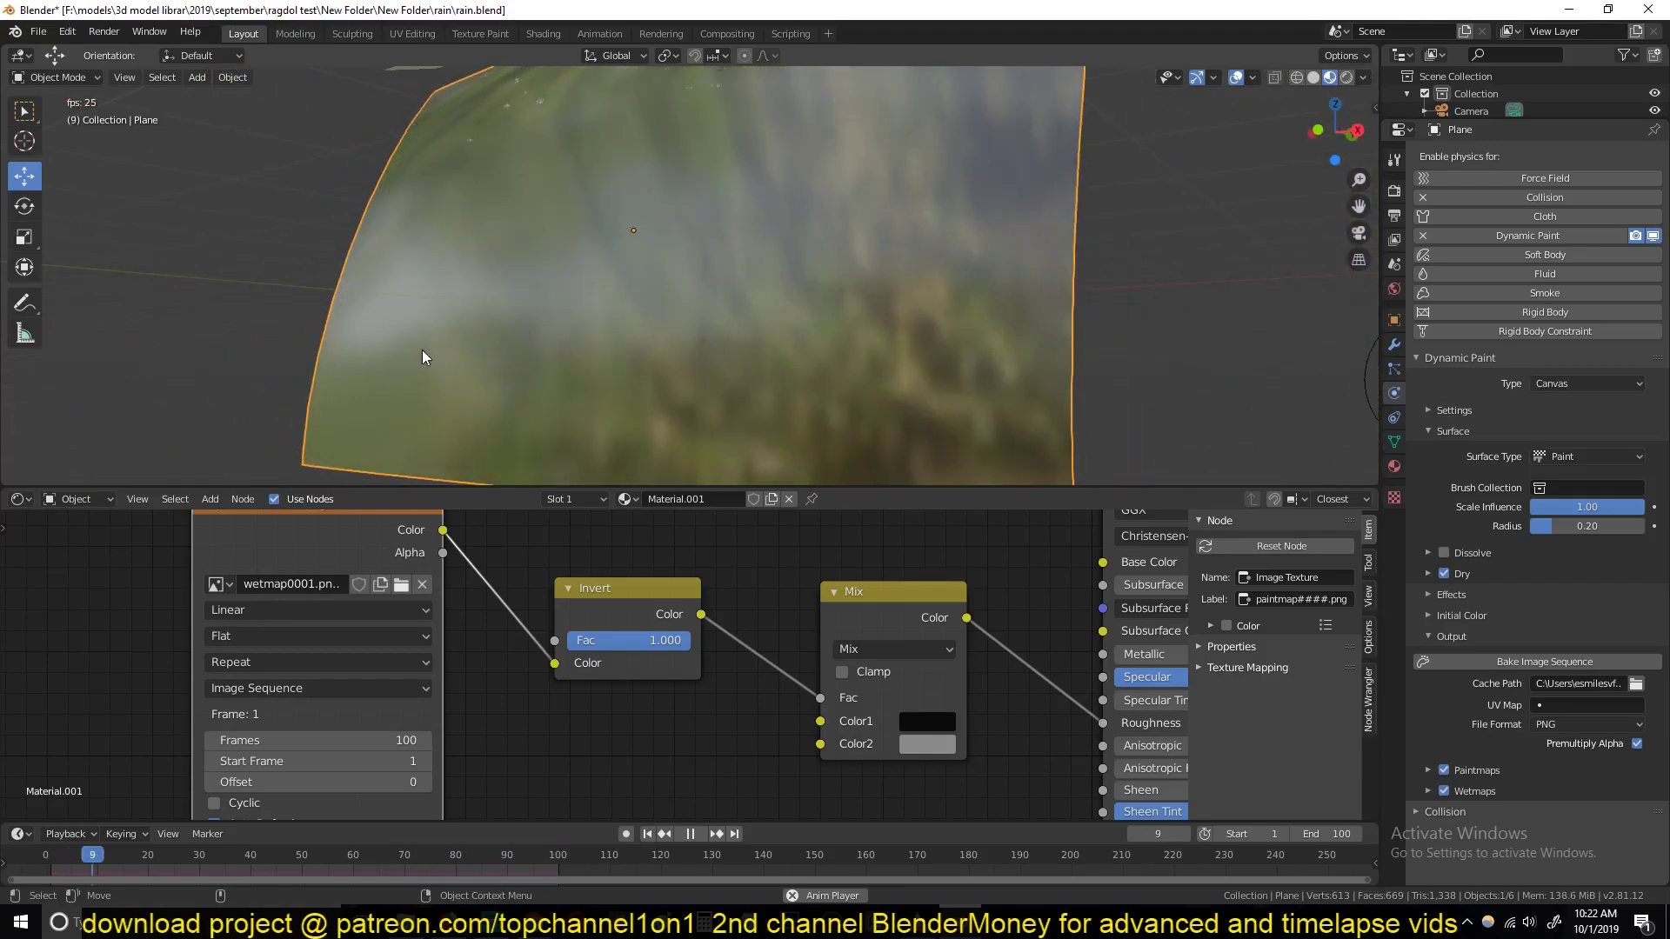
{"action": "scroll", "coordinate": [421, 350], "scroll_direction": "up", "scroll_amount": 2}
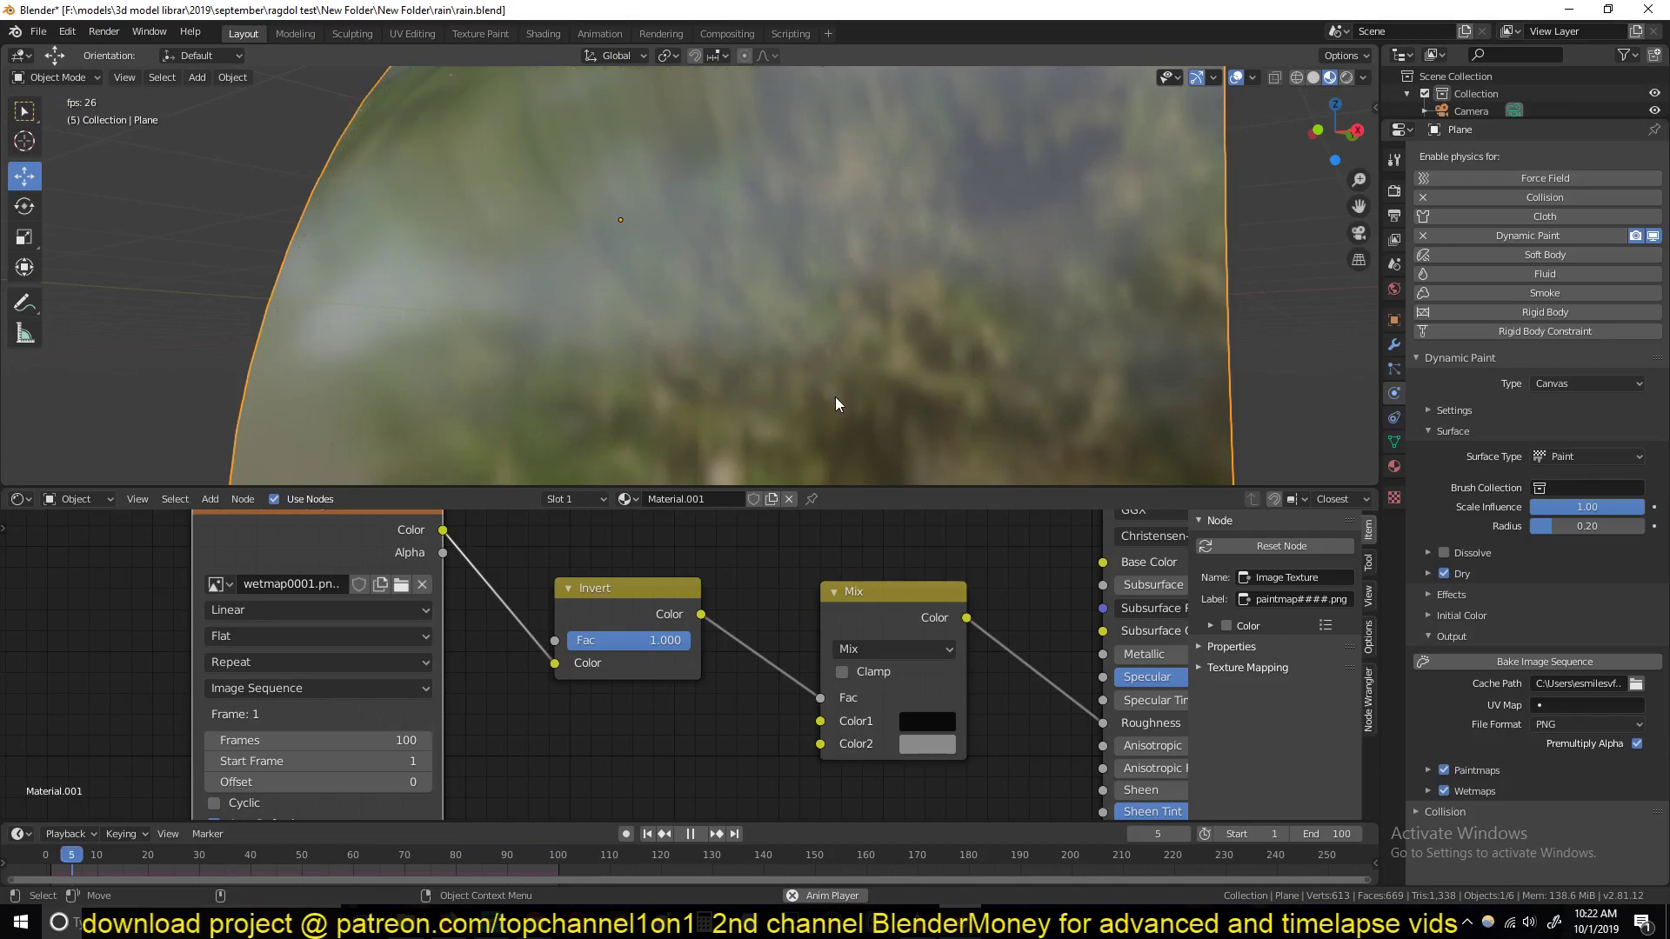
{"action": "key", "text": "space"}
{"action": "middle_click_drag", "start_coordinate": [722, 348], "coordinate": [738, 430], "text": "shift"}
{"action": "scroll", "coordinate": [737, 431], "scroll_direction": "down", "scroll_amount": 2}
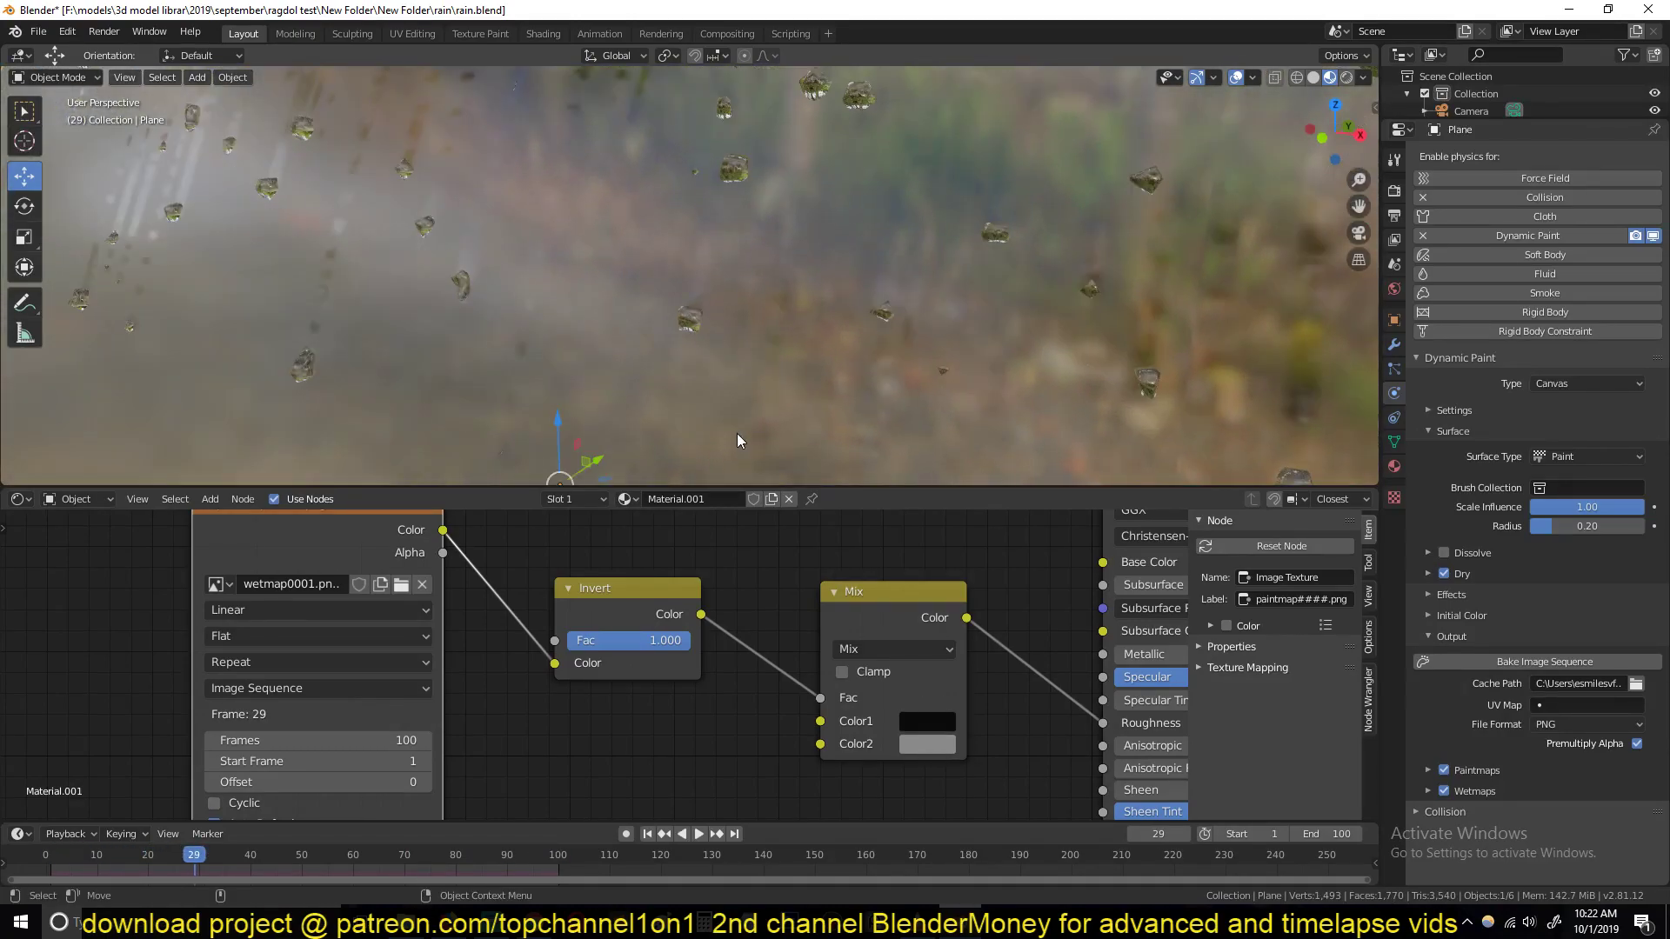
Step: Preview the wetmap image texture directly on the plane and examine the shape of the trails
{"action": "left_click", "coordinate": [411, 530], "text": "ctrl+shift"}
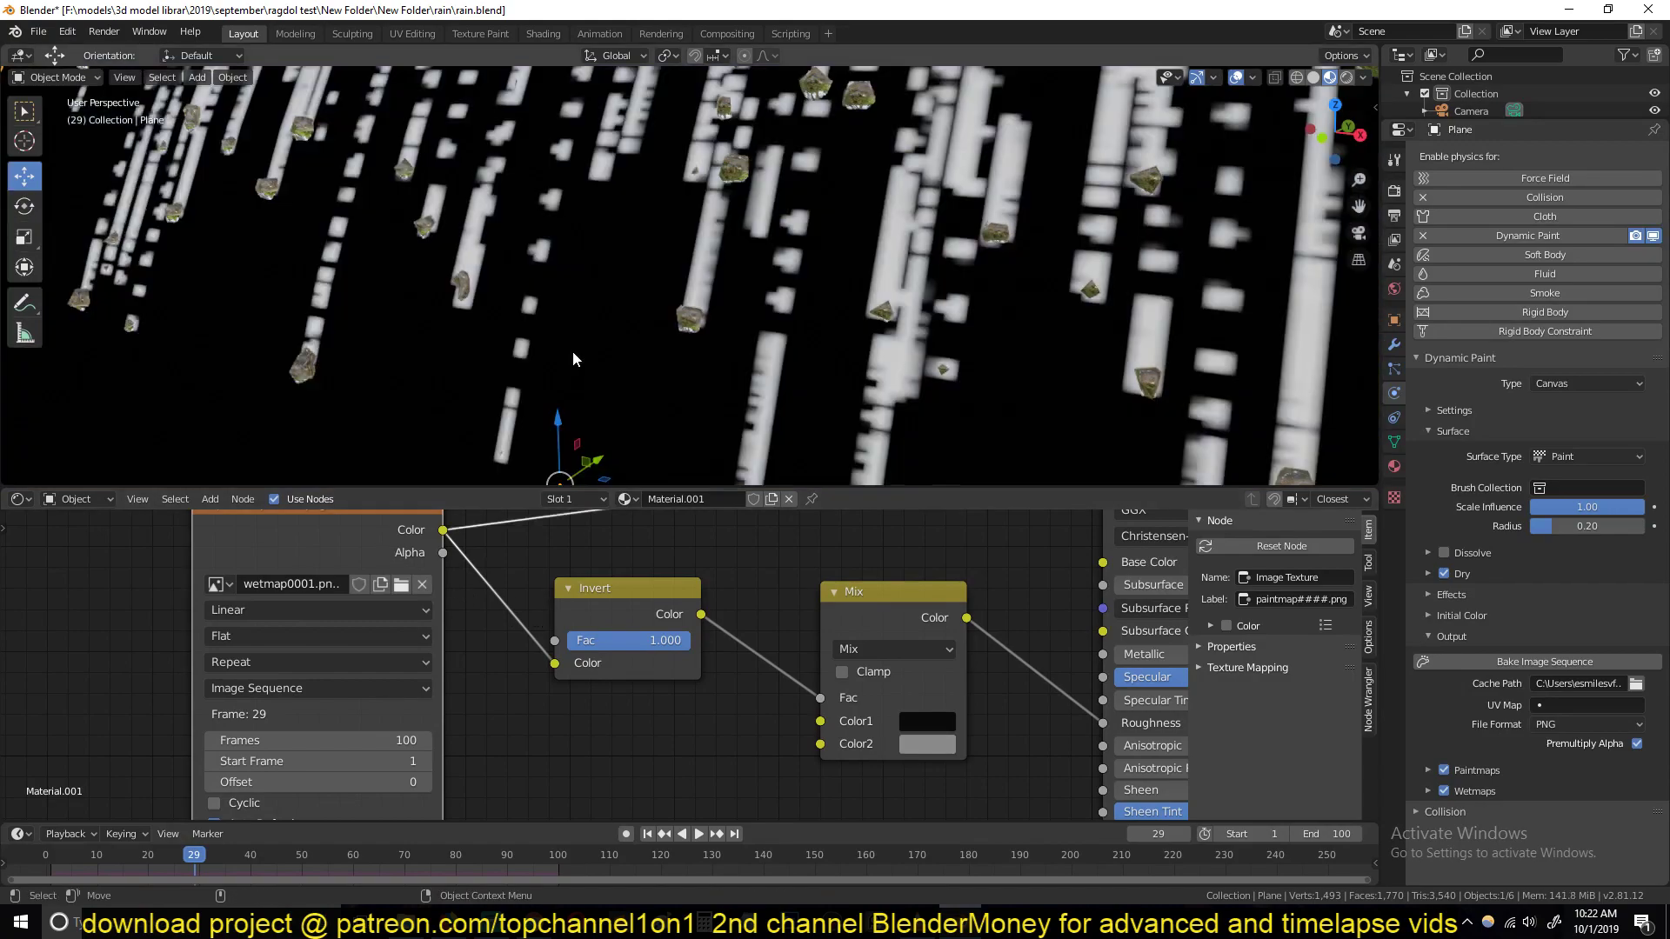
{"action": "scroll", "coordinate": [545, 373], "scroll_direction": "up", "scroll_amount": 3}
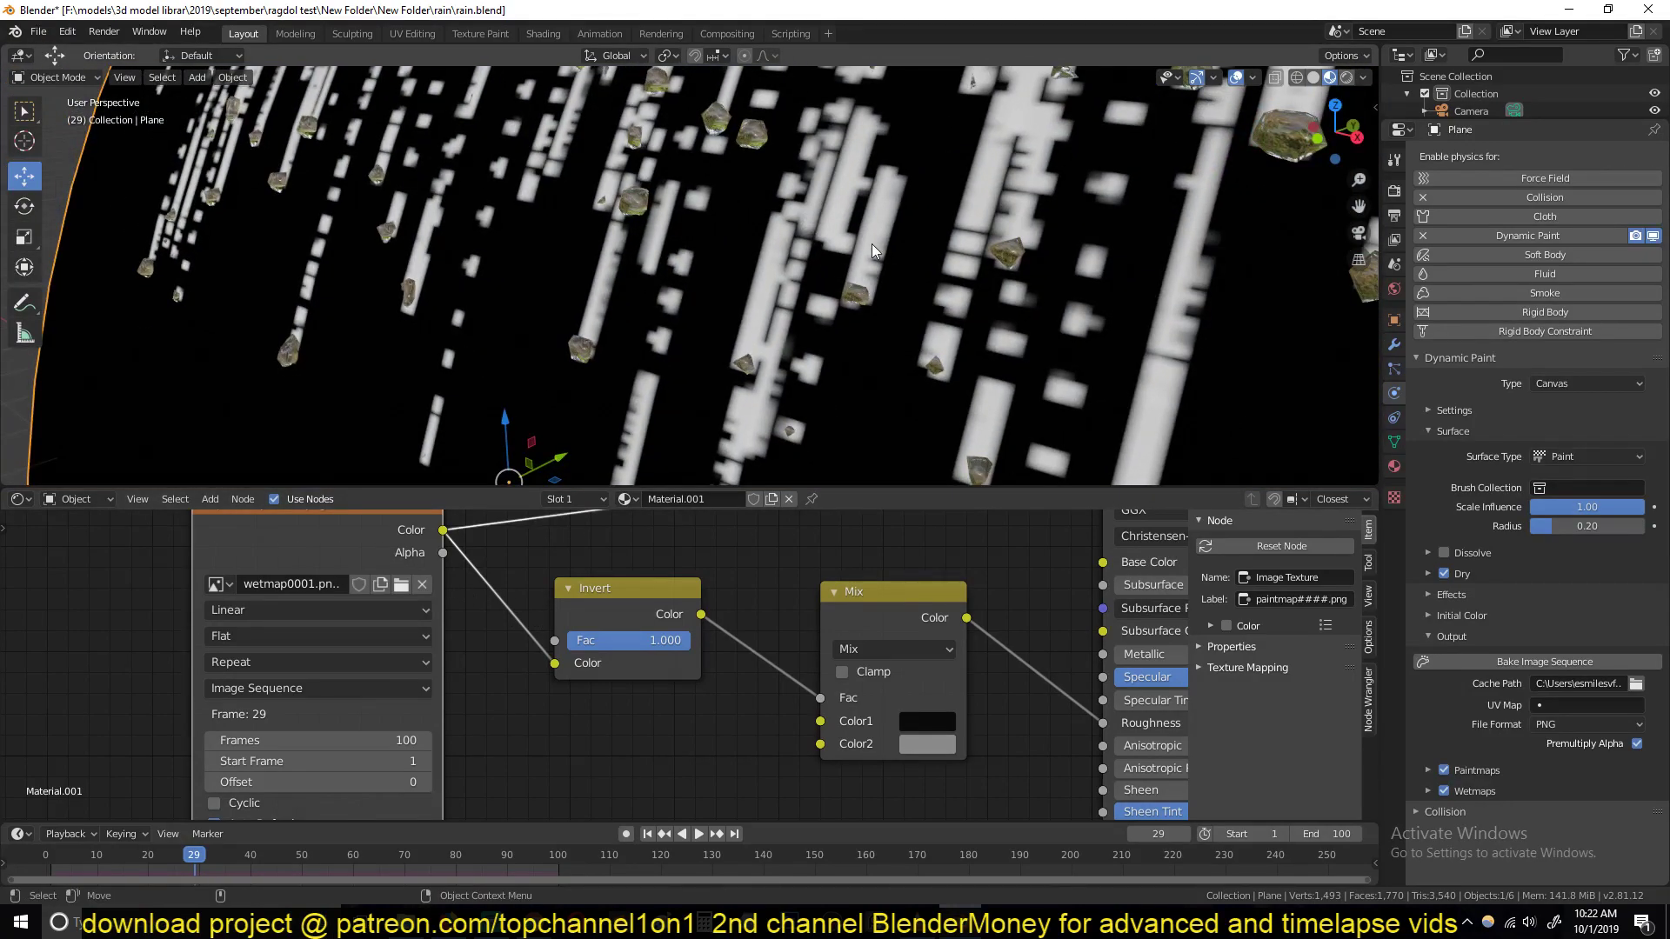
{"action": "scroll", "coordinate": [750, 317], "scroll_direction": "down", "scroll_amount": 3}
{"action": "scroll", "coordinate": [750, 317], "scroll_direction": "up", "scroll_amount": 3}
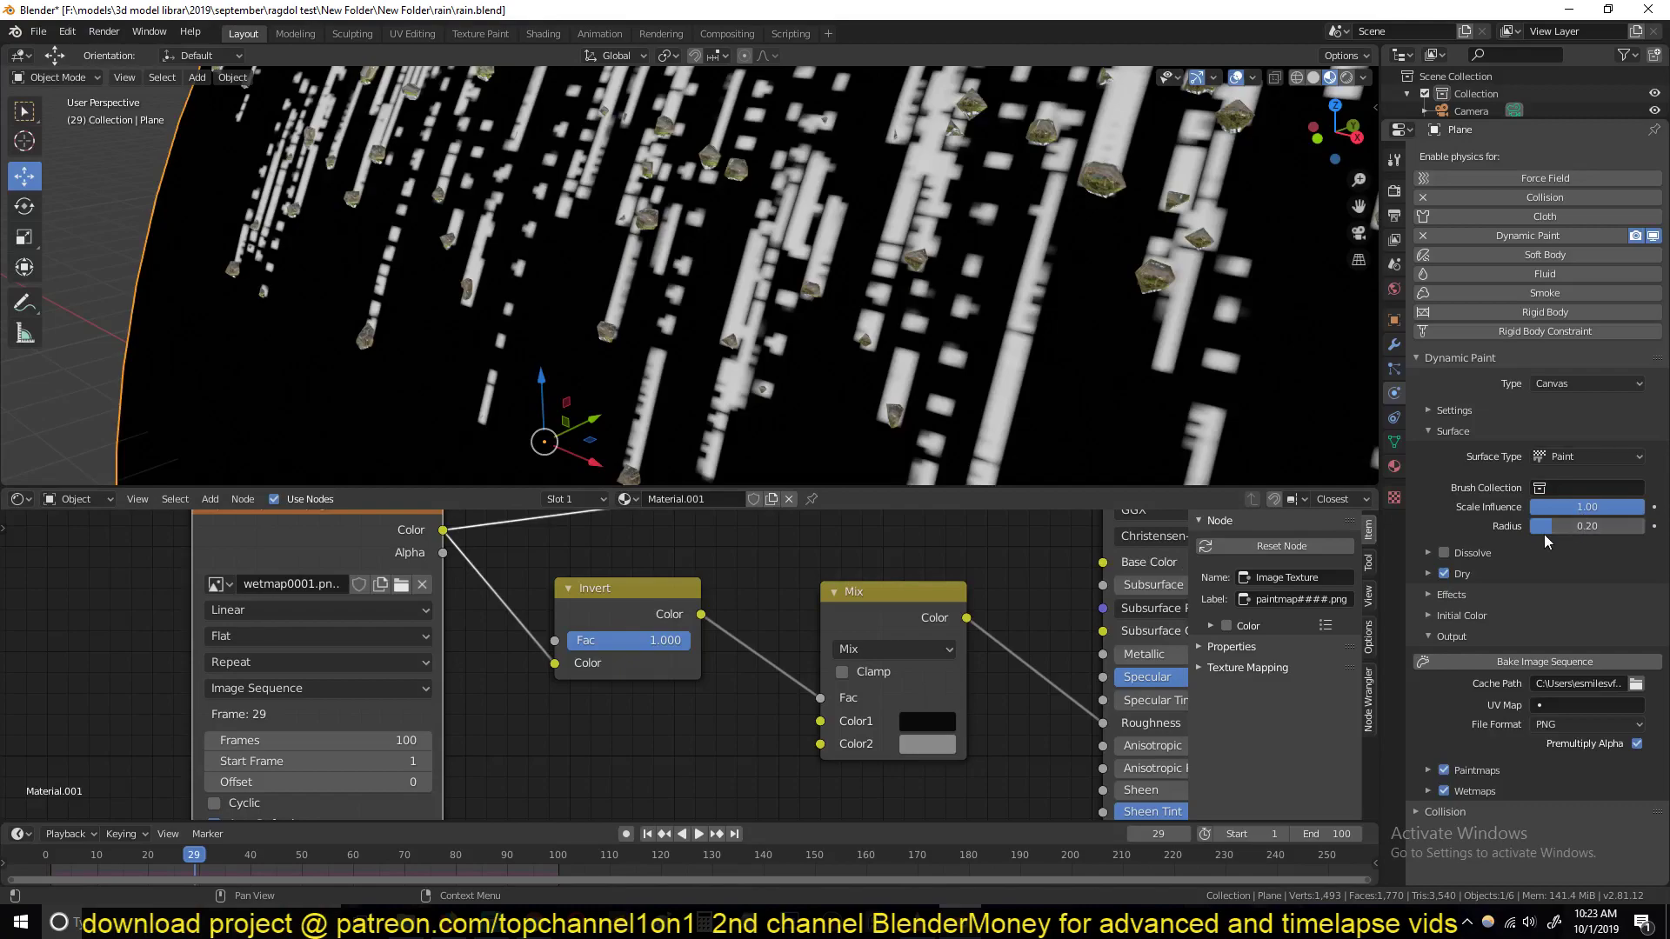
Step: Expand the canvas settings and the image texture node's properties to check the baked image resolution
{"action": "left_click", "coordinate": [1485, 412]}
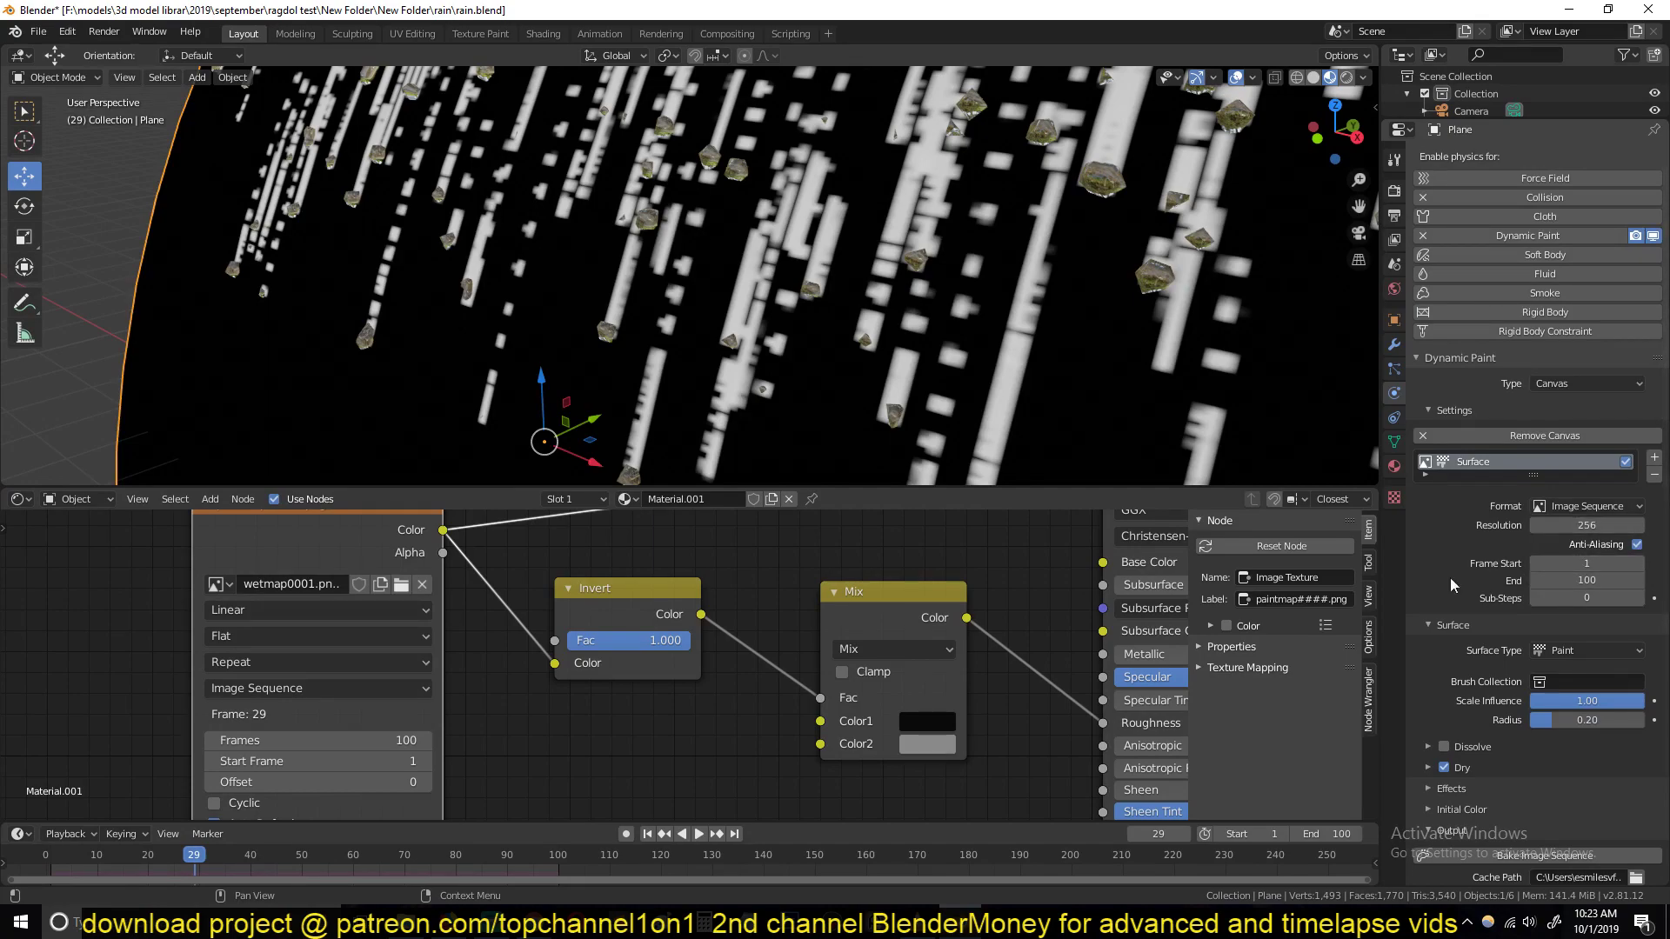
{"action": "scroll", "coordinate": [619, 644], "scroll_direction": "down", "scroll_amount": 2}
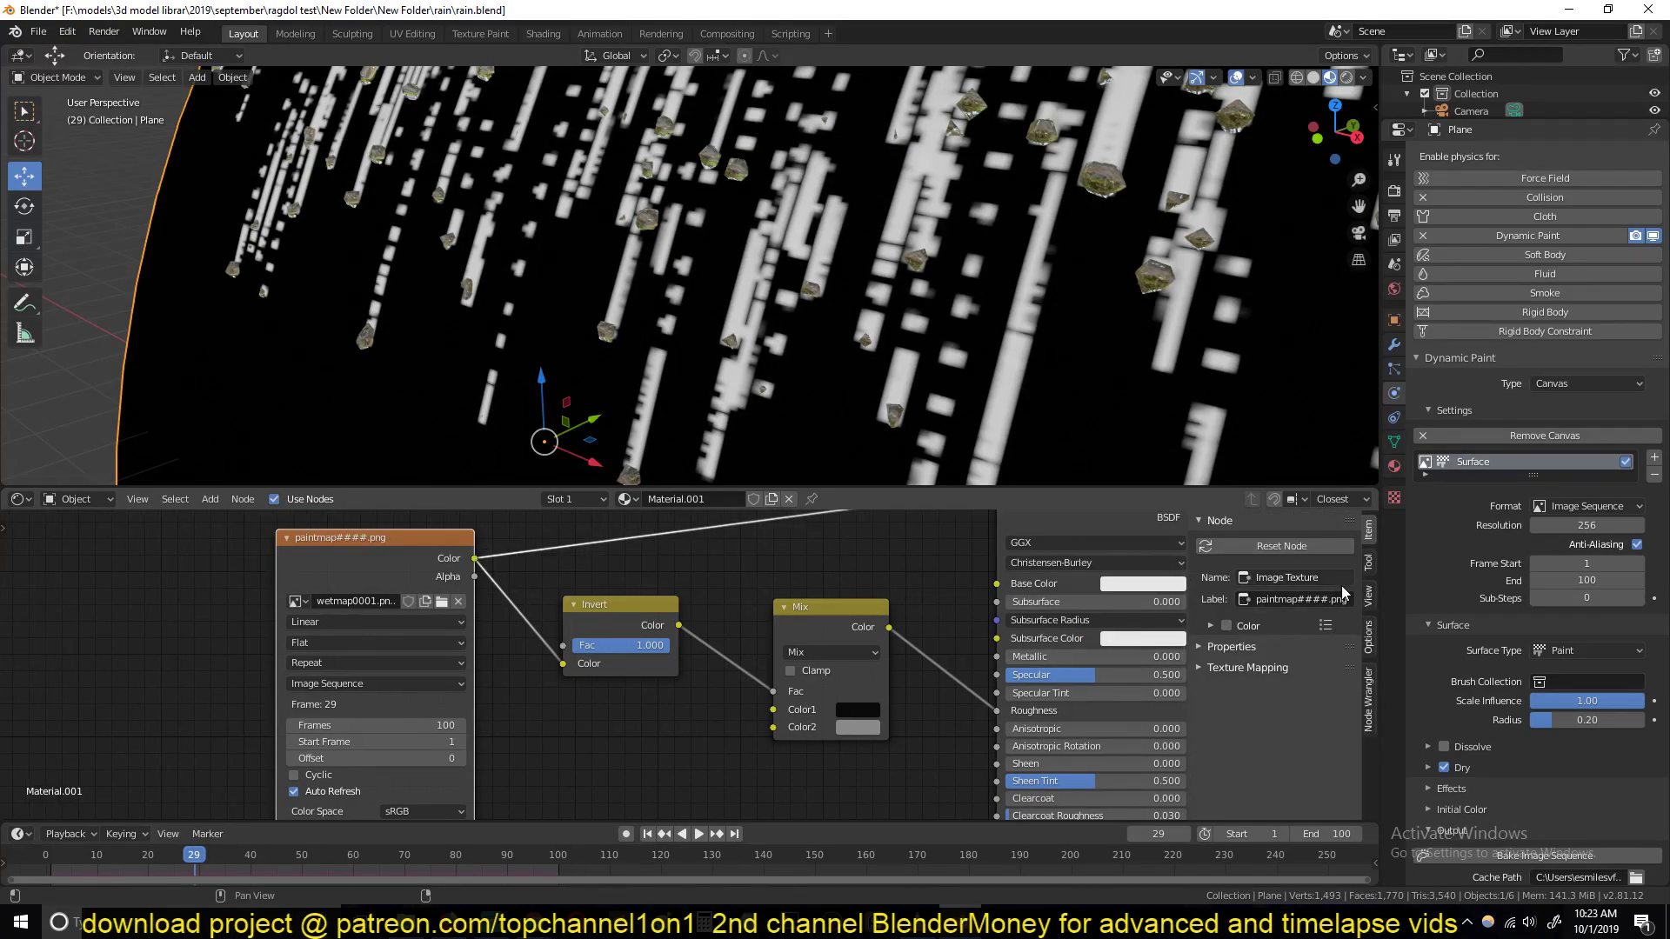
{"action": "left_click", "coordinate": [1226, 648]}
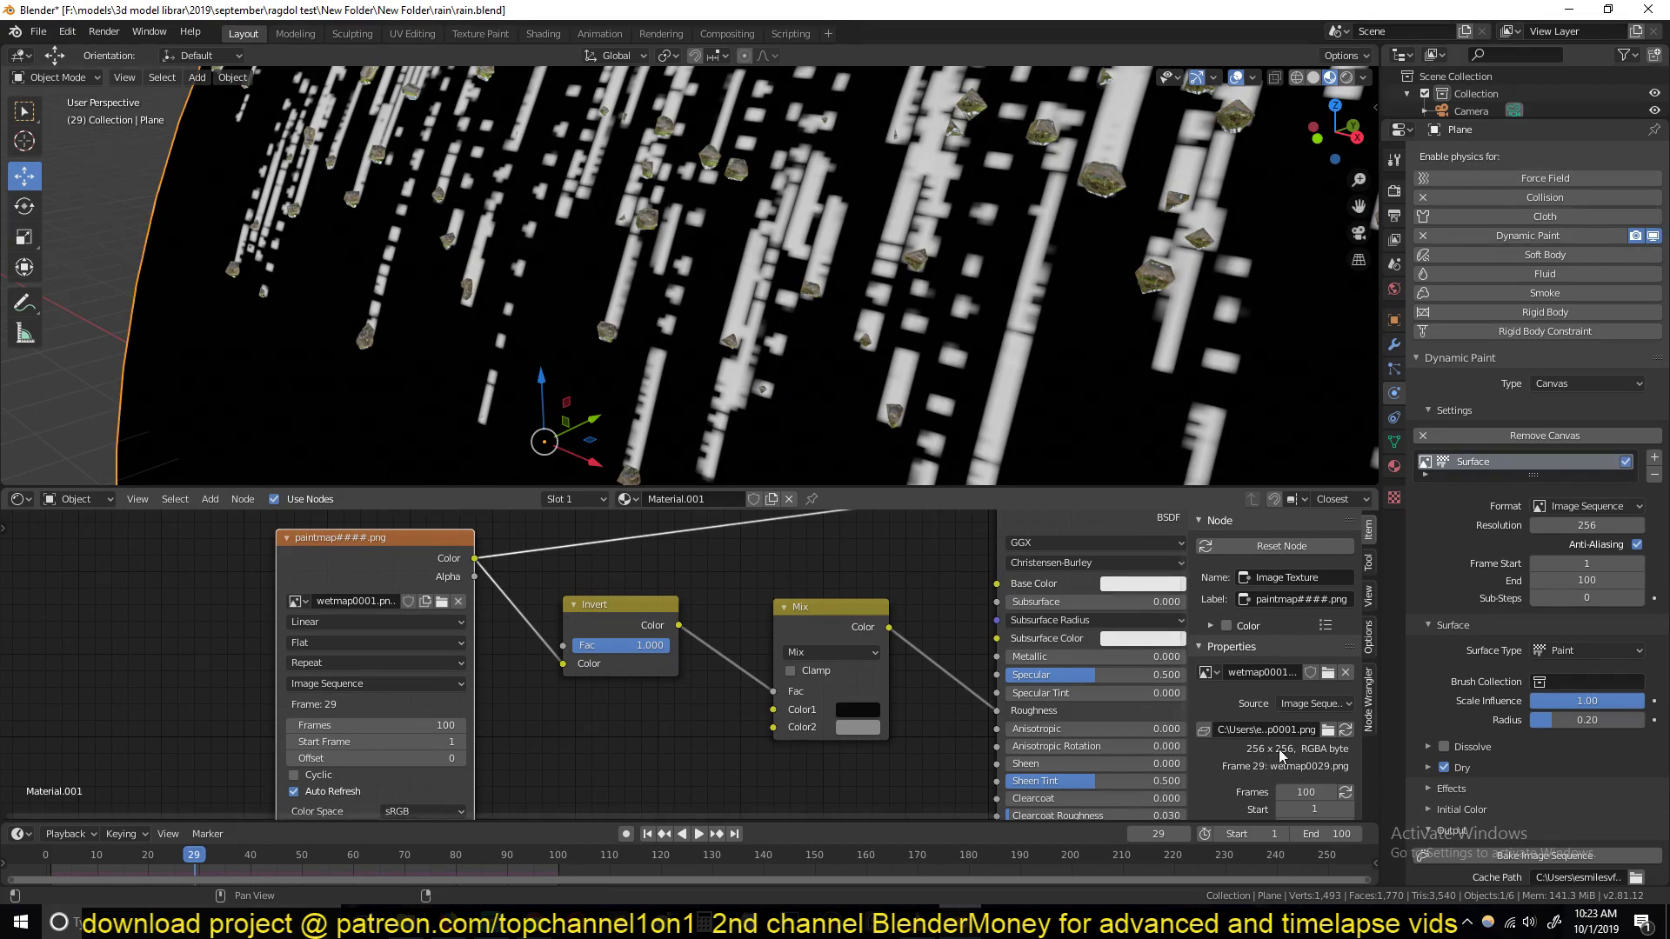
Step: Set the canvas surface resolution to 512 and bake the image sequence again
{"action": "left_click", "coordinate": [1579, 526]}
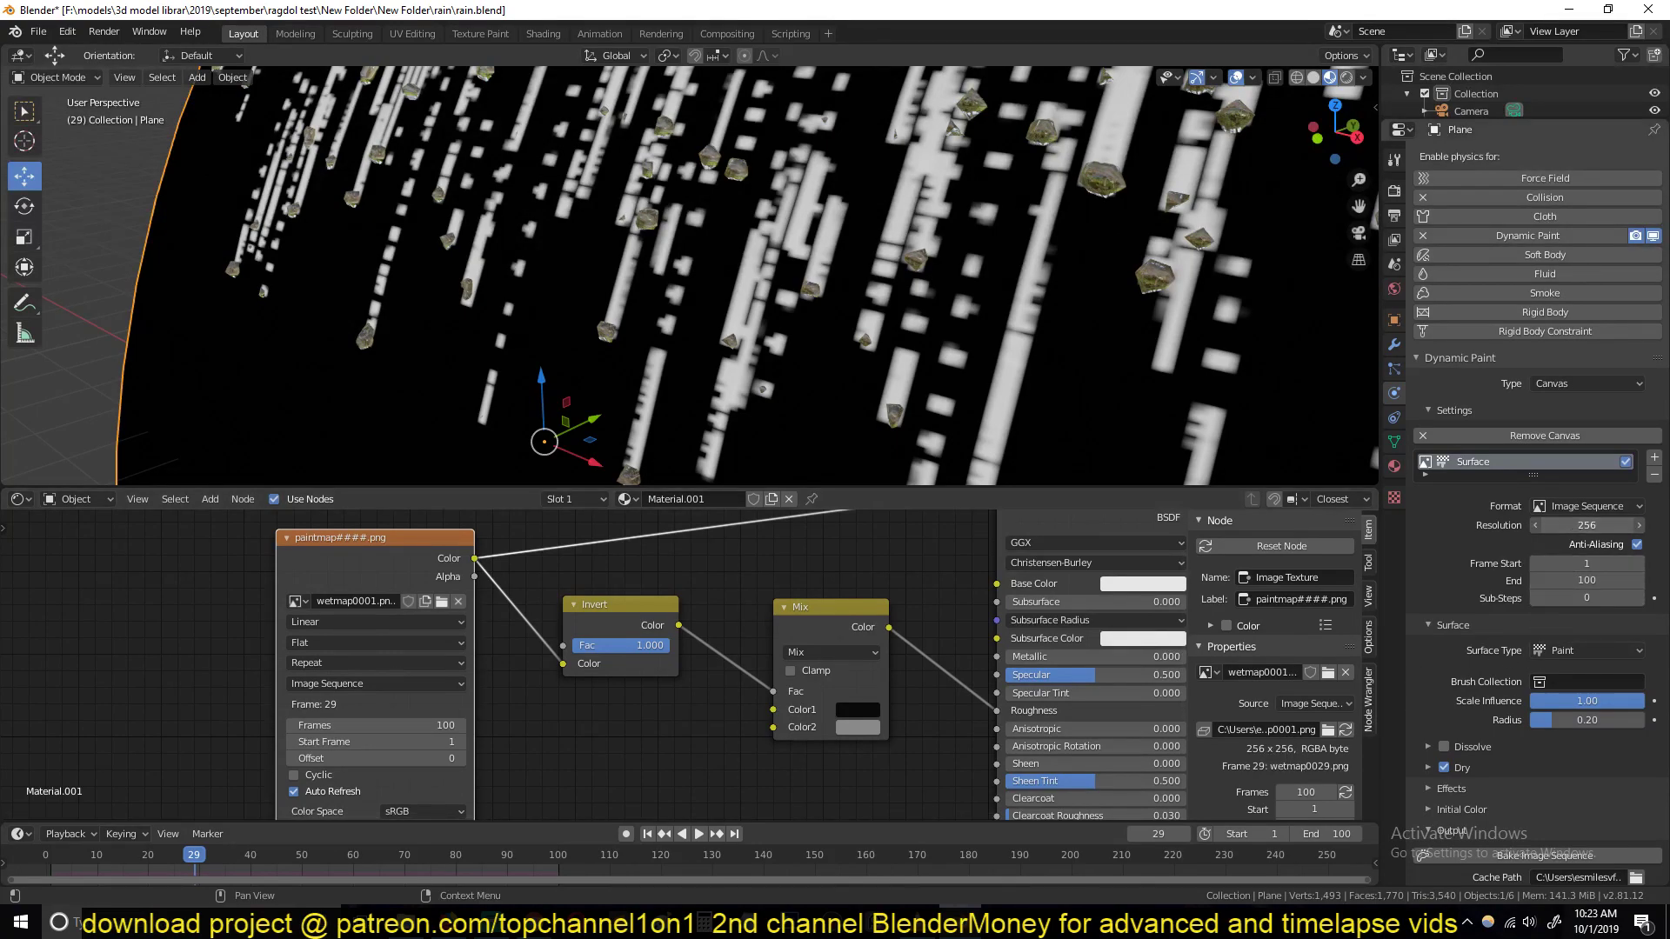
{"action": "type", "text": "512"}
{"action": "key", "text": "Return"}
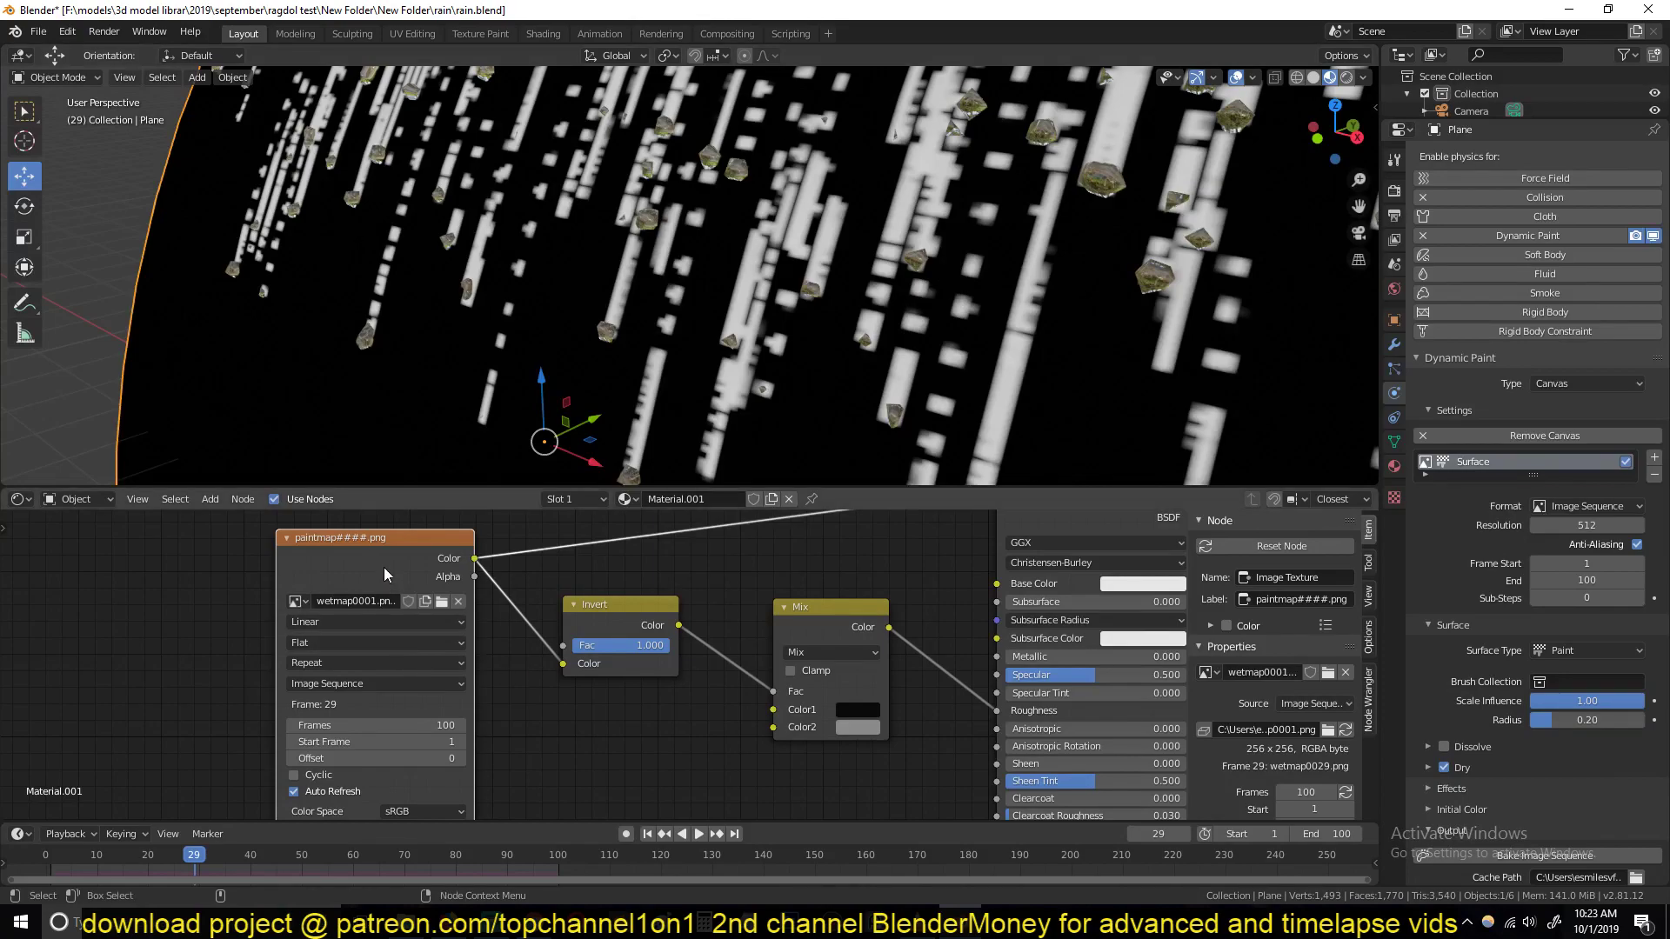
{"action": "middle_click_drag", "start_coordinate": [983, 322], "coordinate": [904, 405]}
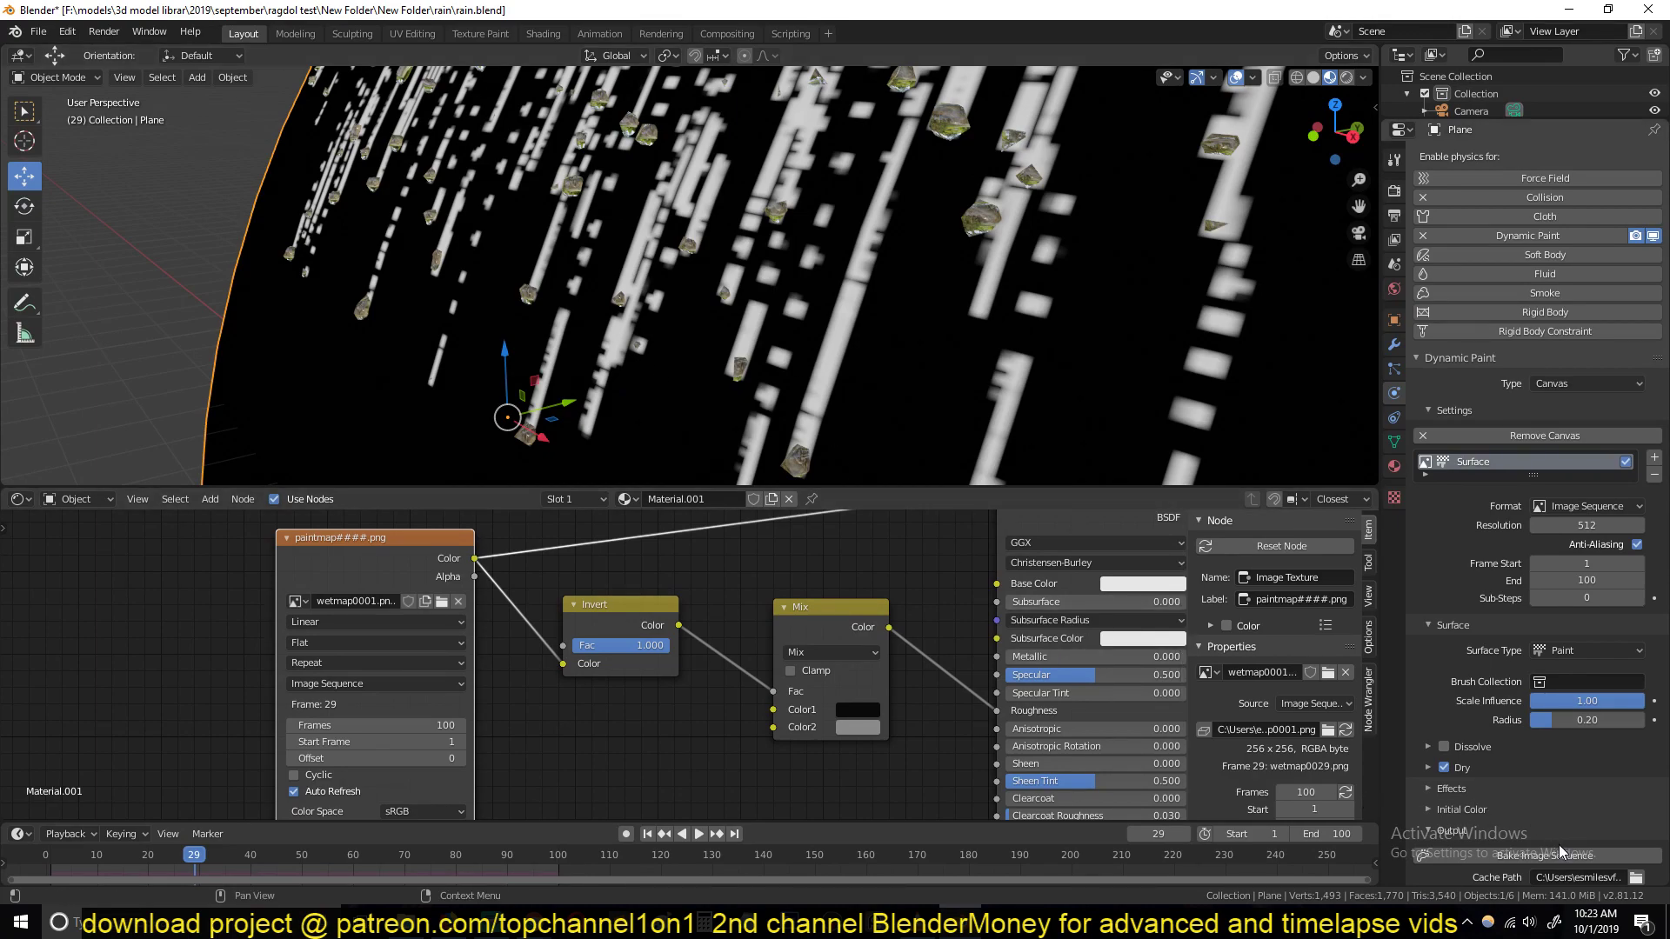
{"action": "scroll", "coordinate": [1559, 844], "scroll_direction": "down", "scroll_amount": 4}
{"action": "left_click", "coordinate": [1562, 727]}
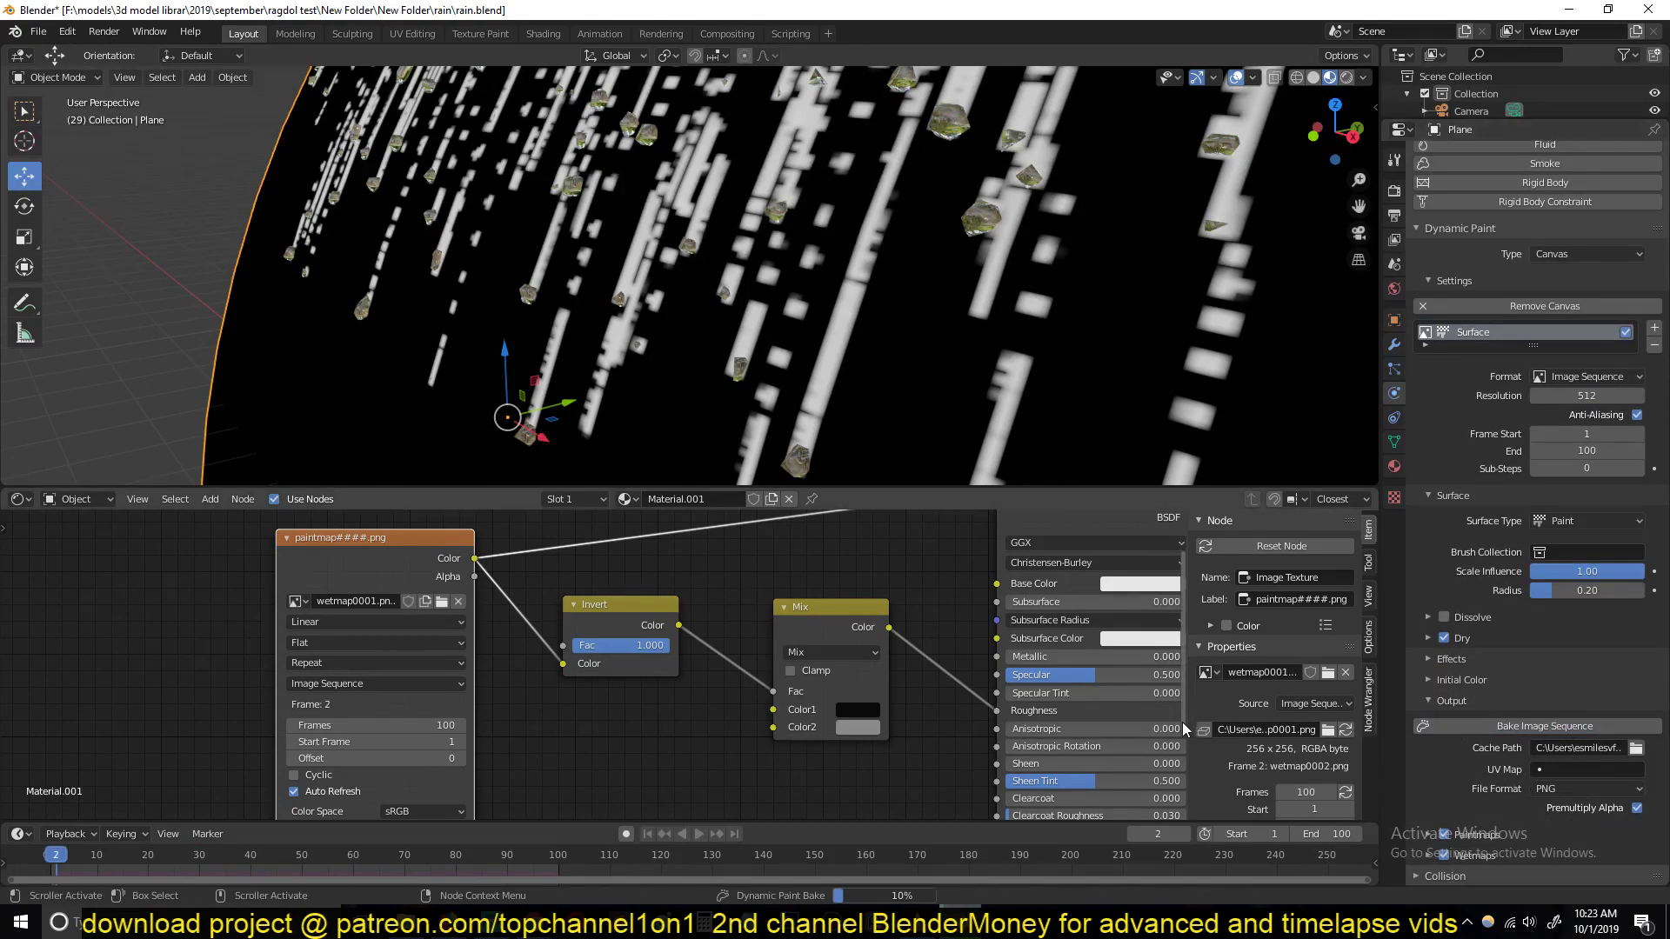
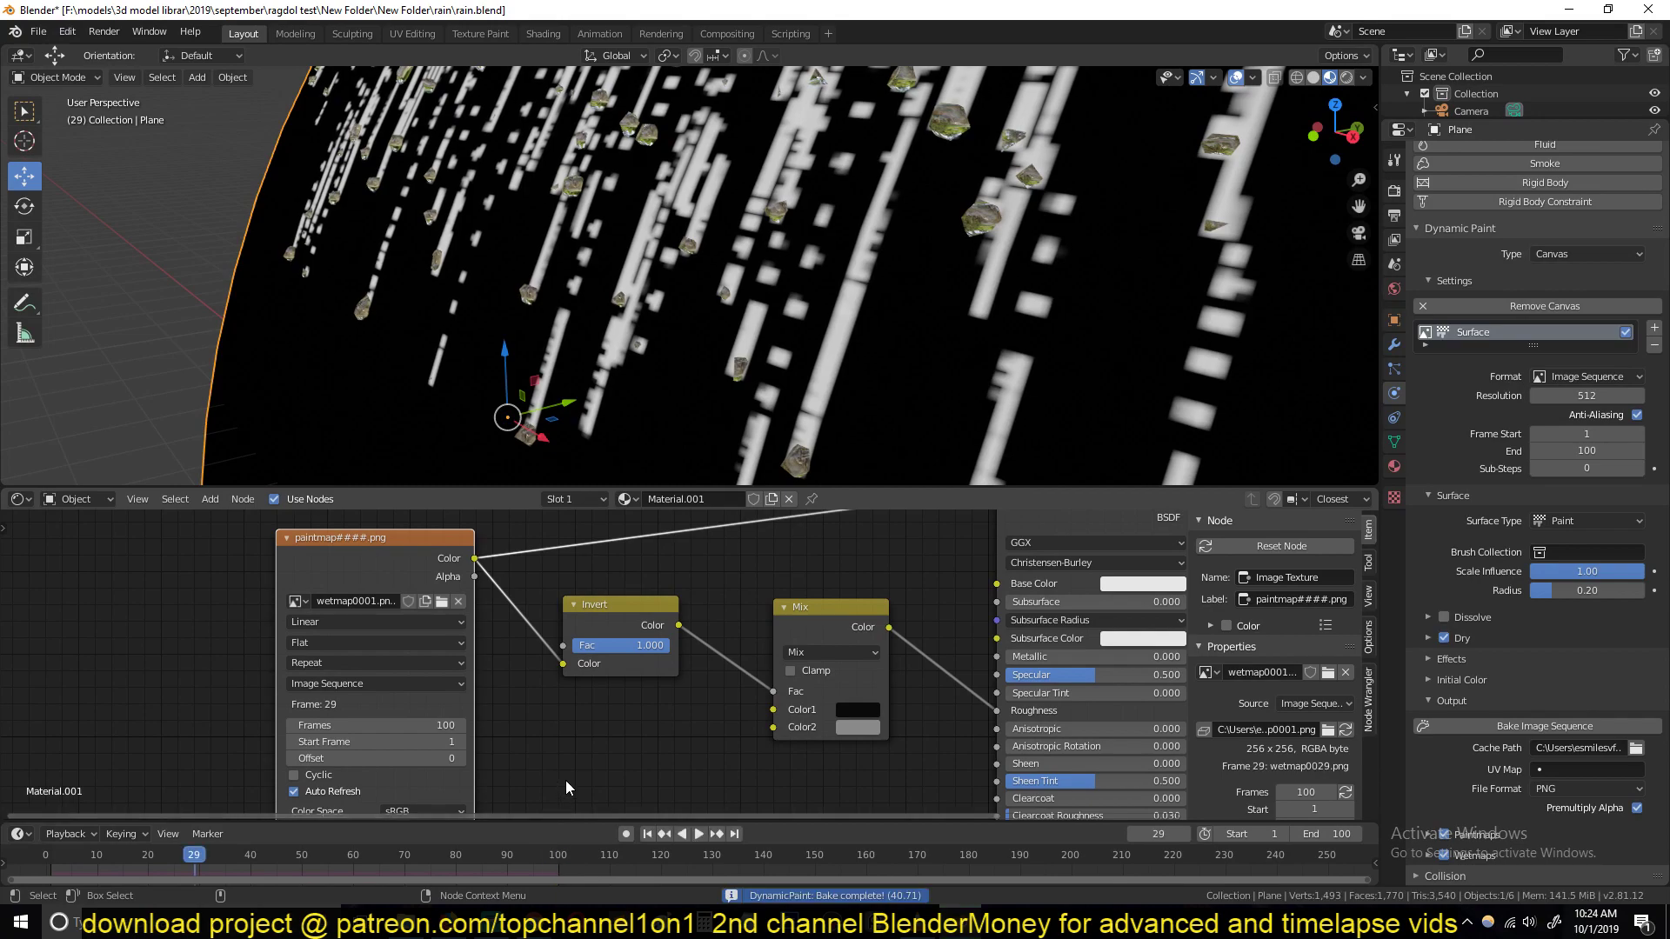
Step: Move the timeline to frame 16 and reload the baked wetmap images in the image texture node
{"action": "scroll", "coordinate": [625, 342], "scroll_direction": "down", "scroll_amount": 5}
{"action": "left_click_drag", "start_coordinate": [34, 868], "coordinate": [128, 861]}
{"action": "key", "text": "alt"}
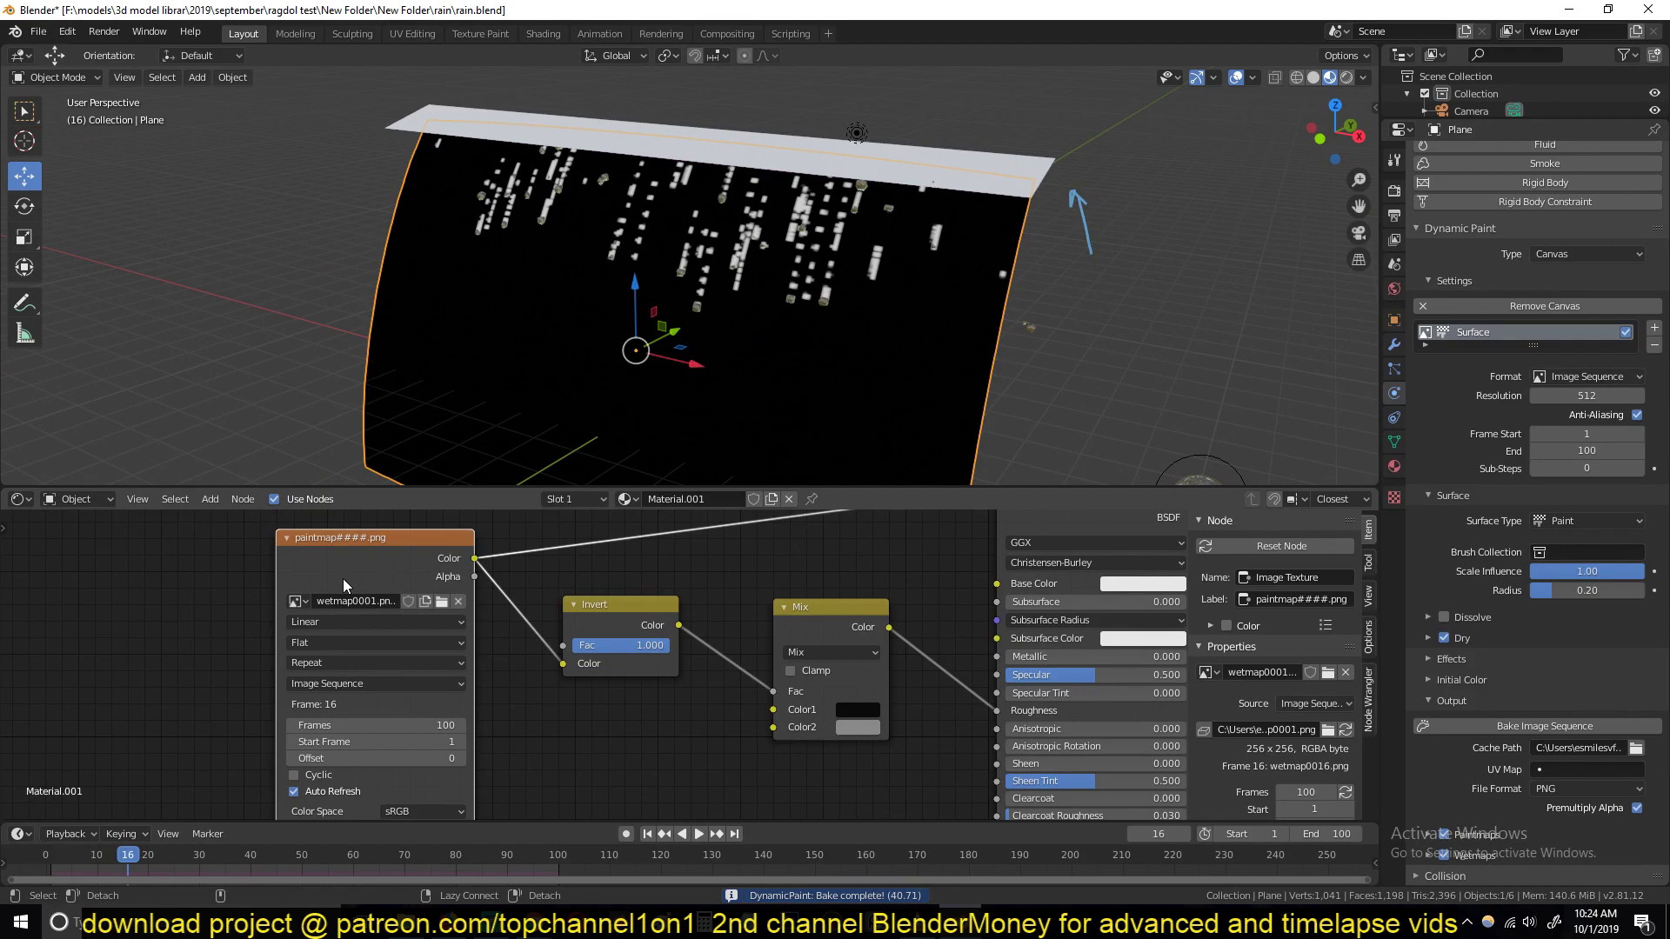
{"action": "key", "text": "alt+a"}
{"action": "scroll", "coordinate": [525, 368], "scroll_direction": "up", "scroll_amount": 5}
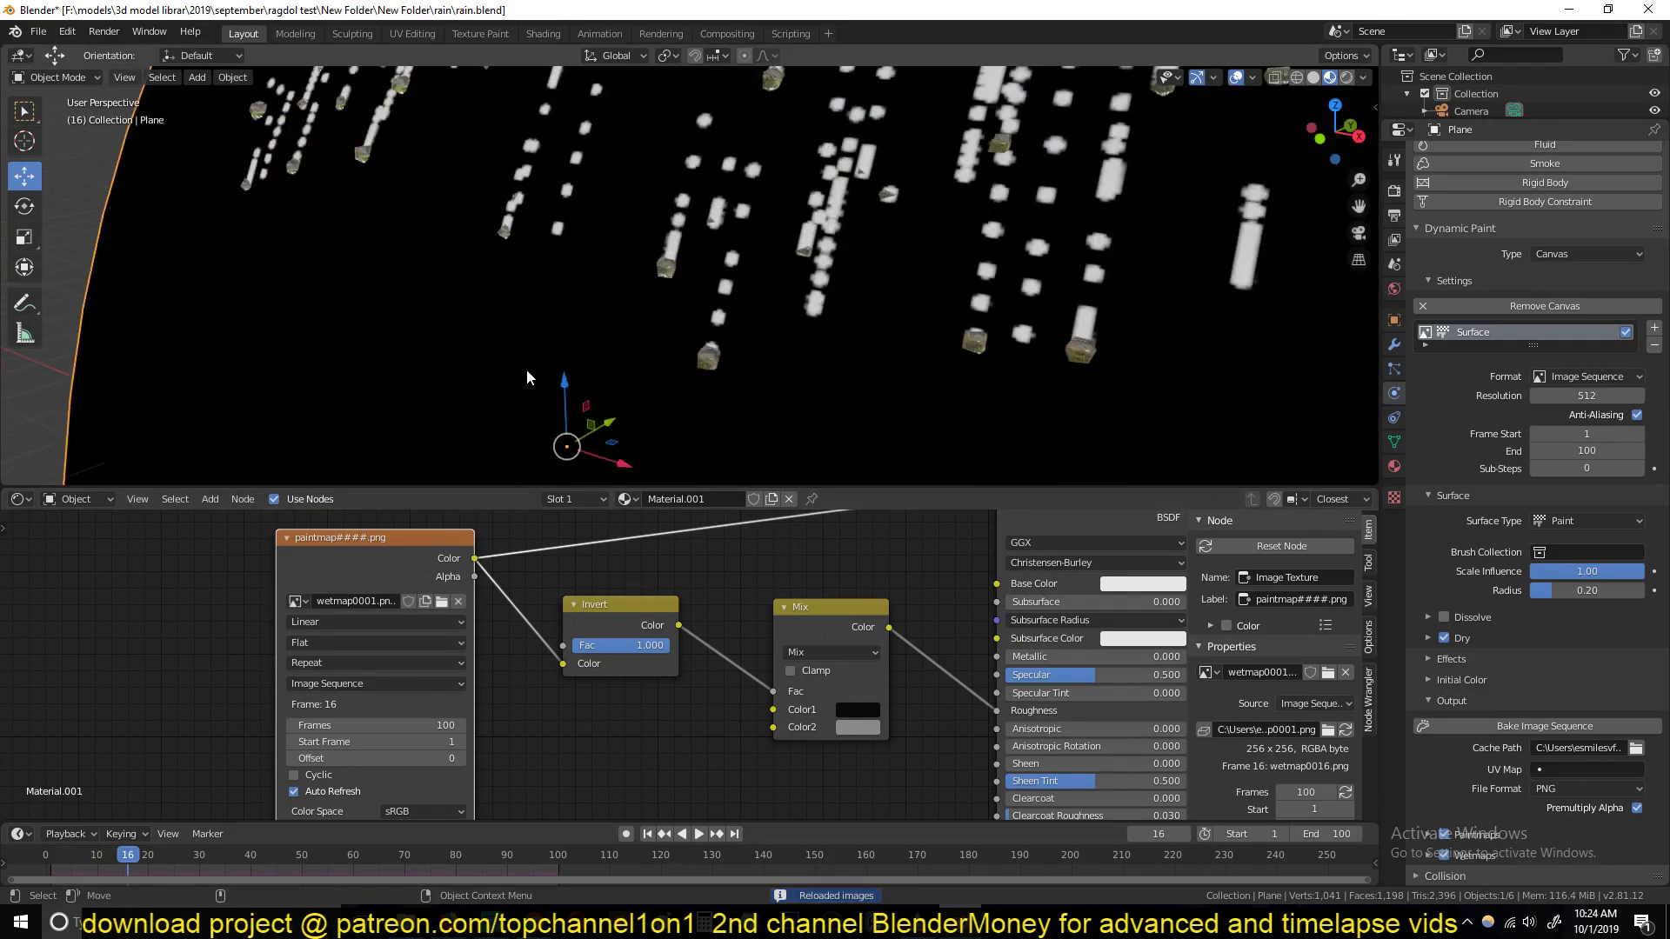
Step: Play the animation and examine the sharpness and gaps of the rebaked trails up close, pausing at frame 85
{"action": "scroll", "coordinate": [536, 418], "scroll_direction": "down", "scroll_amount": 4}
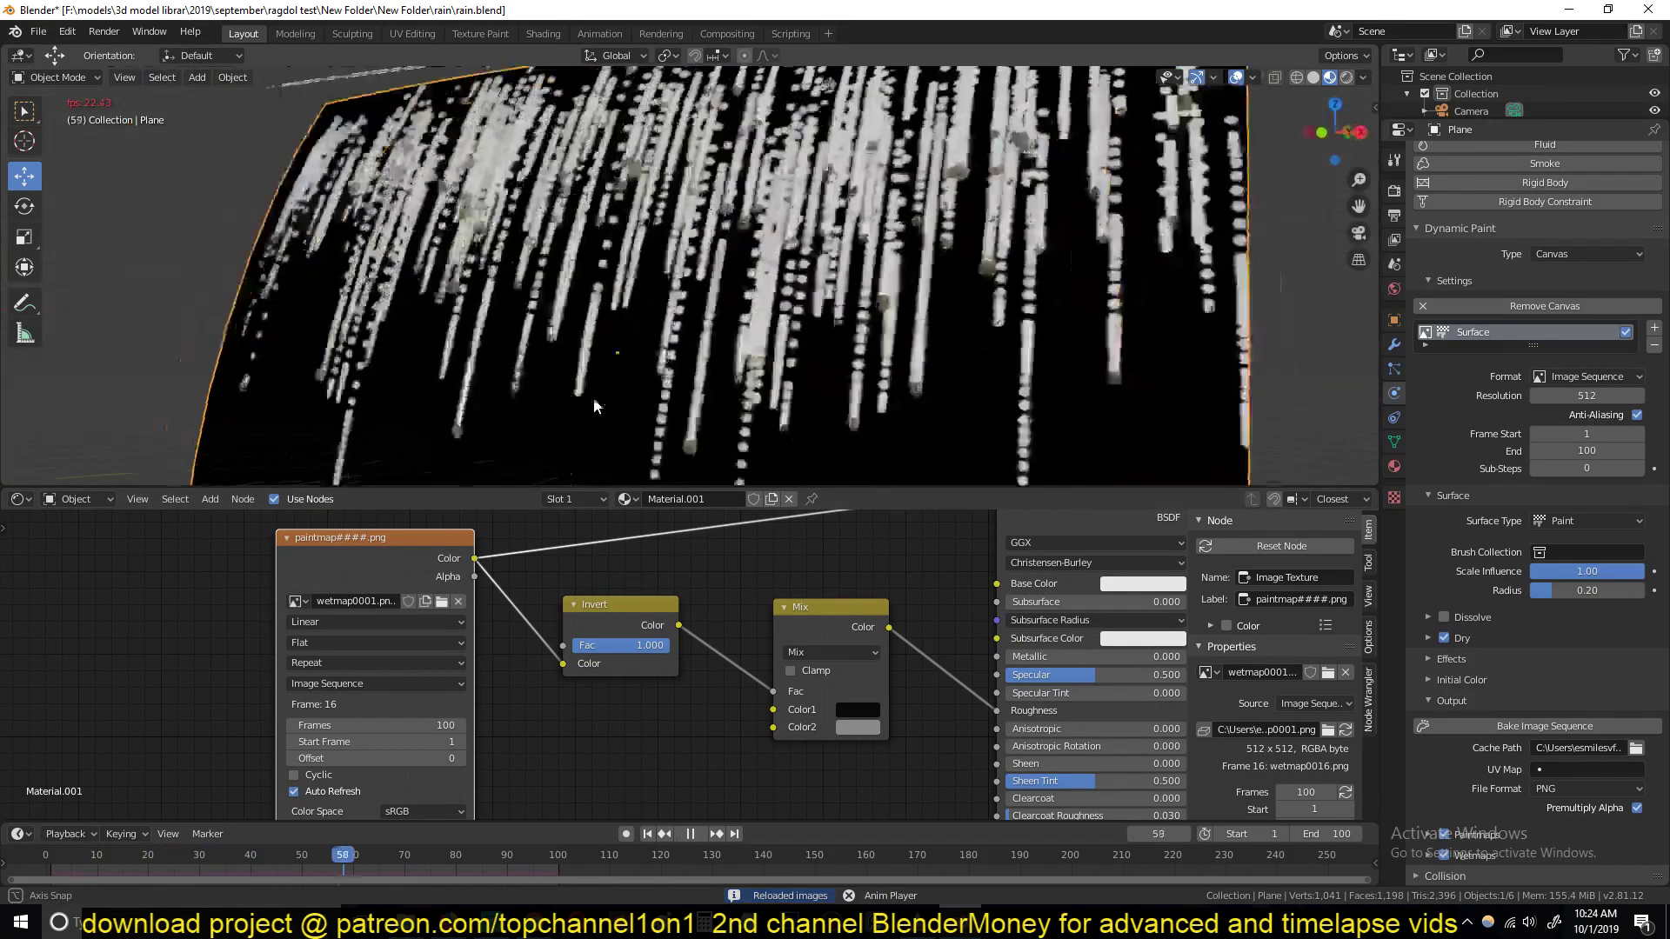
{"action": "scroll", "coordinate": [653, 401], "scroll_direction": "up", "scroll_amount": 4}
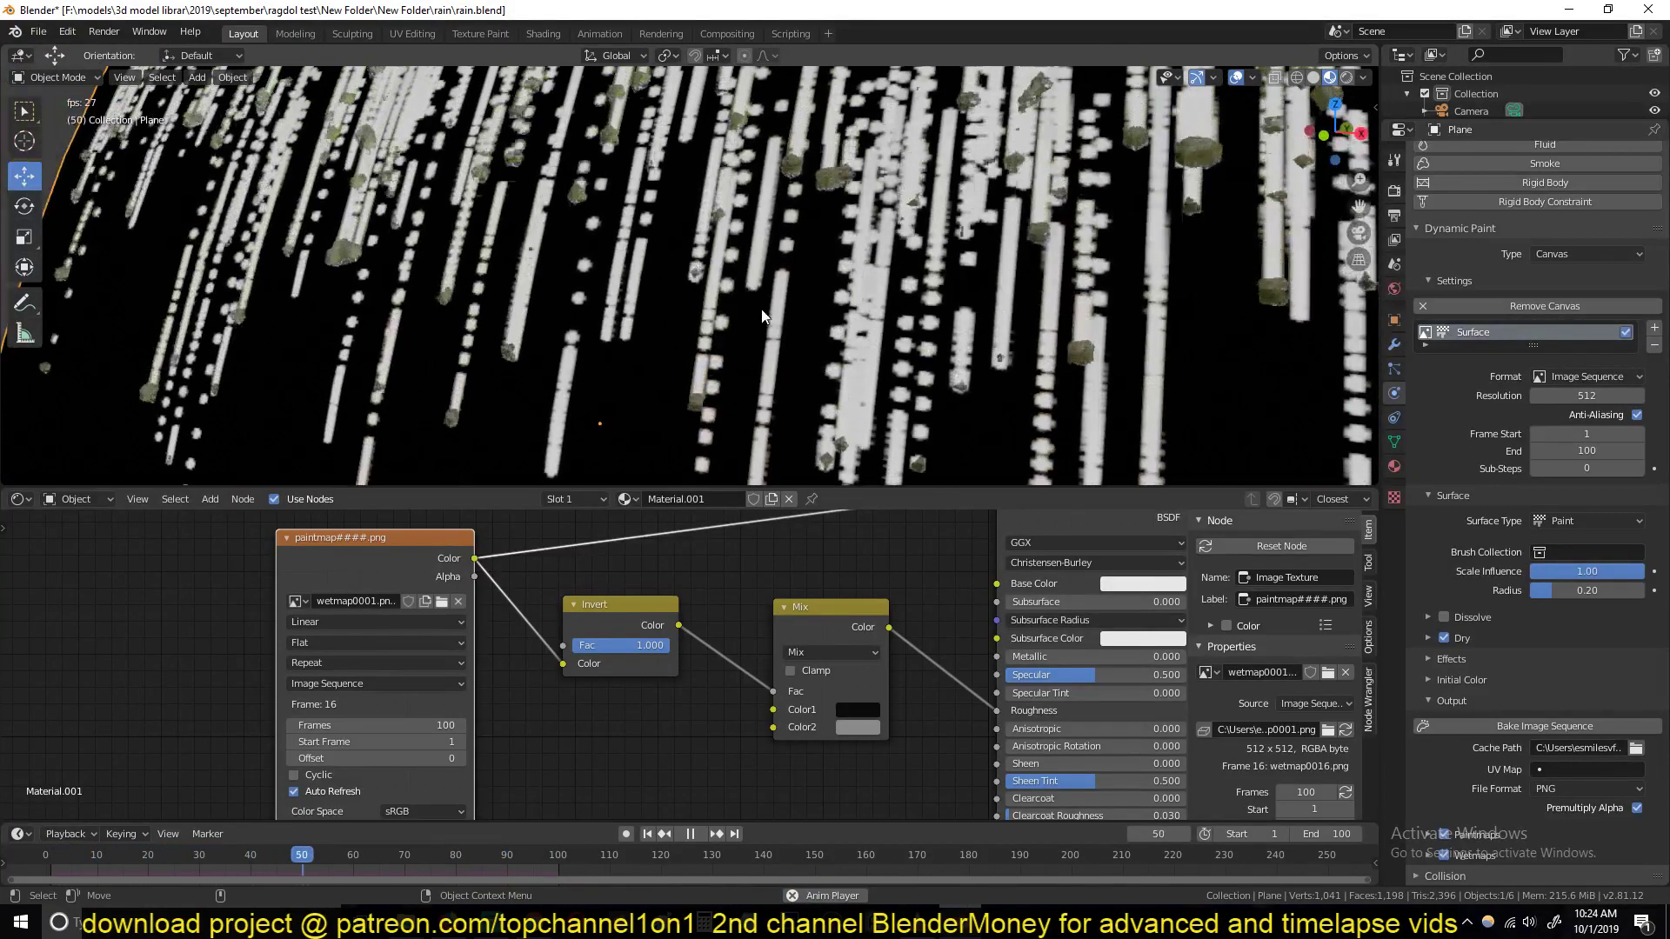
{"action": "scroll", "coordinate": [769, 334], "scroll_direction": "up", "scroll_amount": 3}
{"action": "middle_click_drag", "start_coordinate": [775, 342], "coordinate": [706, 354]}
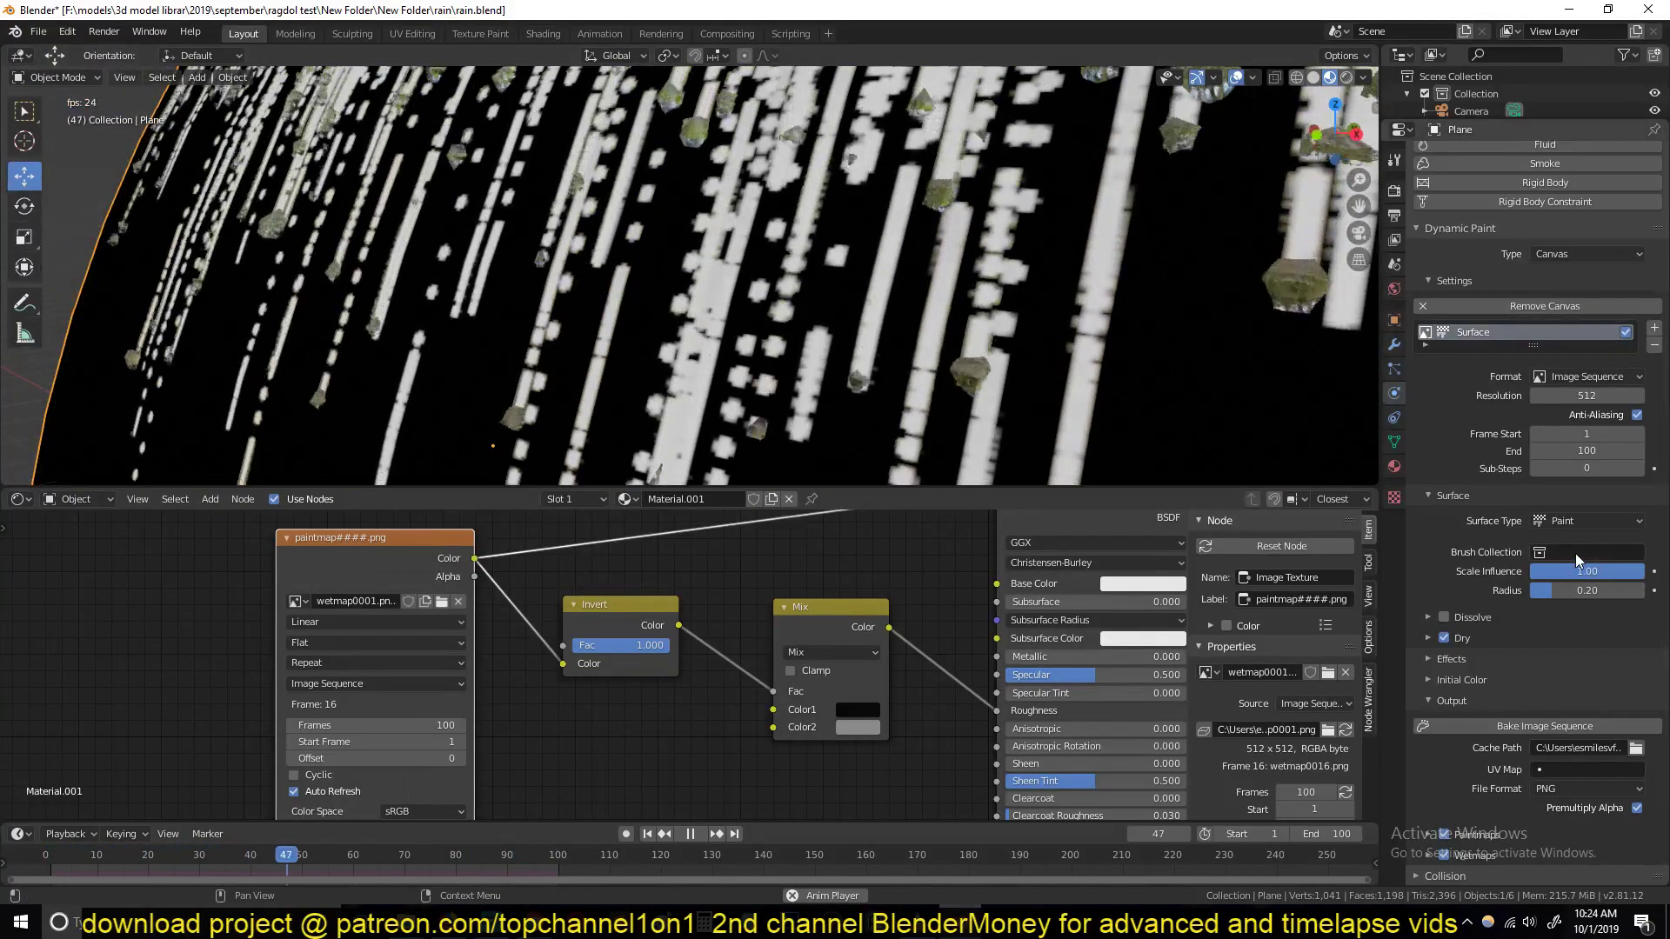
{"action": "key", "text": "space"}
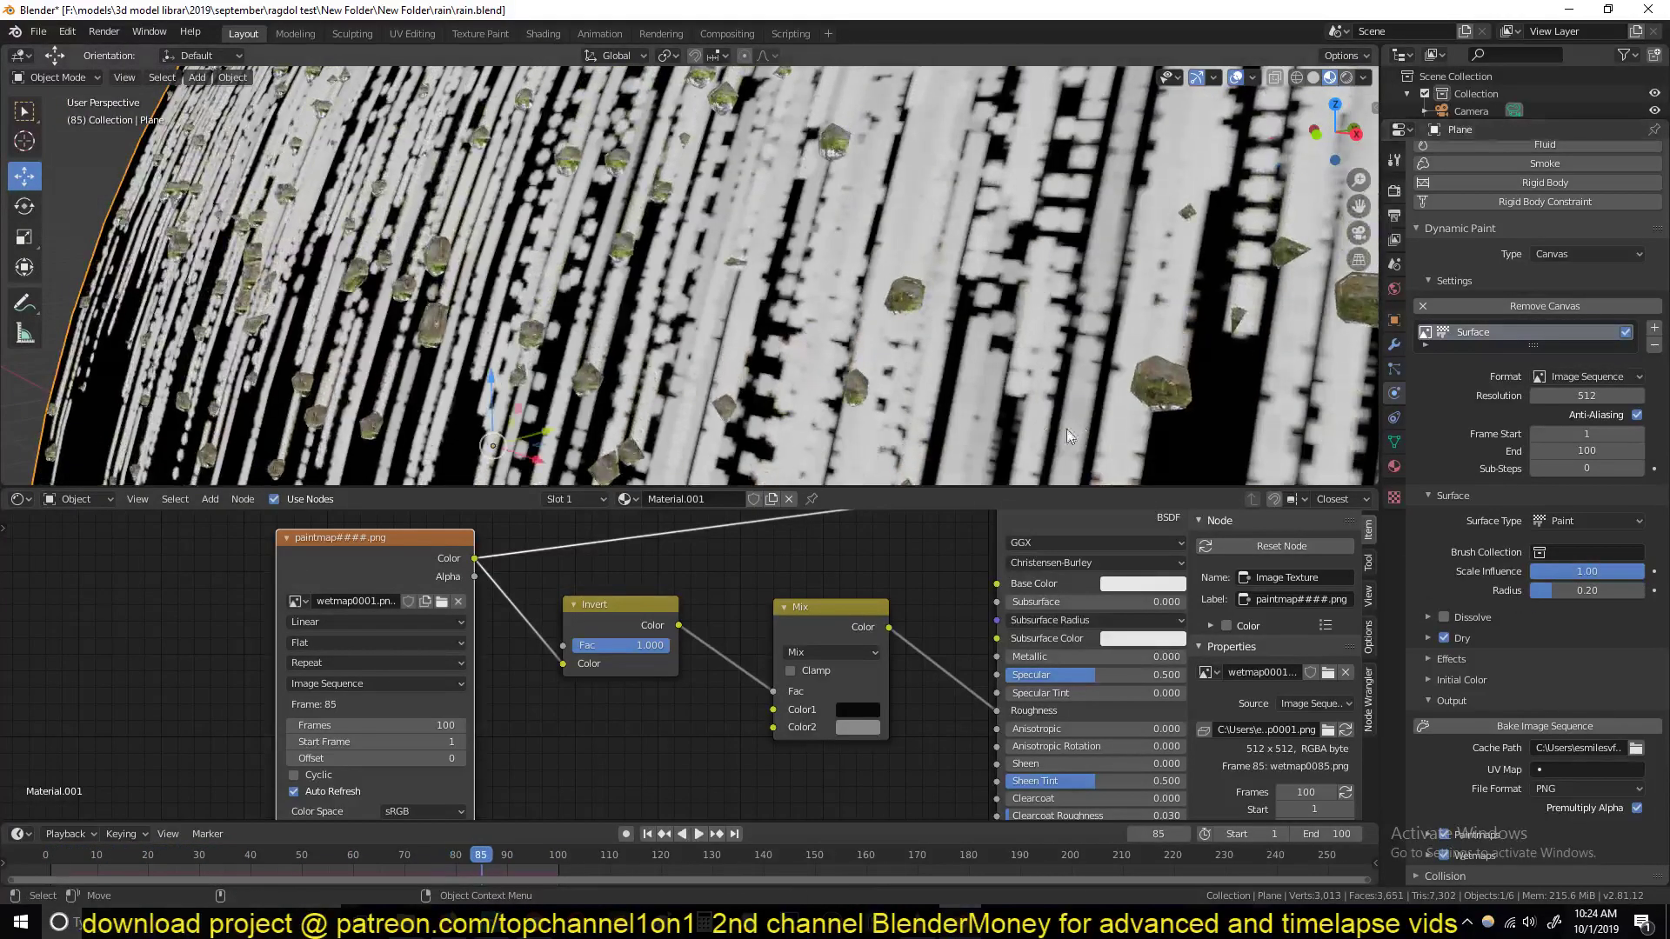
{"action": "scroll", "coordinate": [901, 420], "scroll_direction": "up", "scroll_amount": 3}
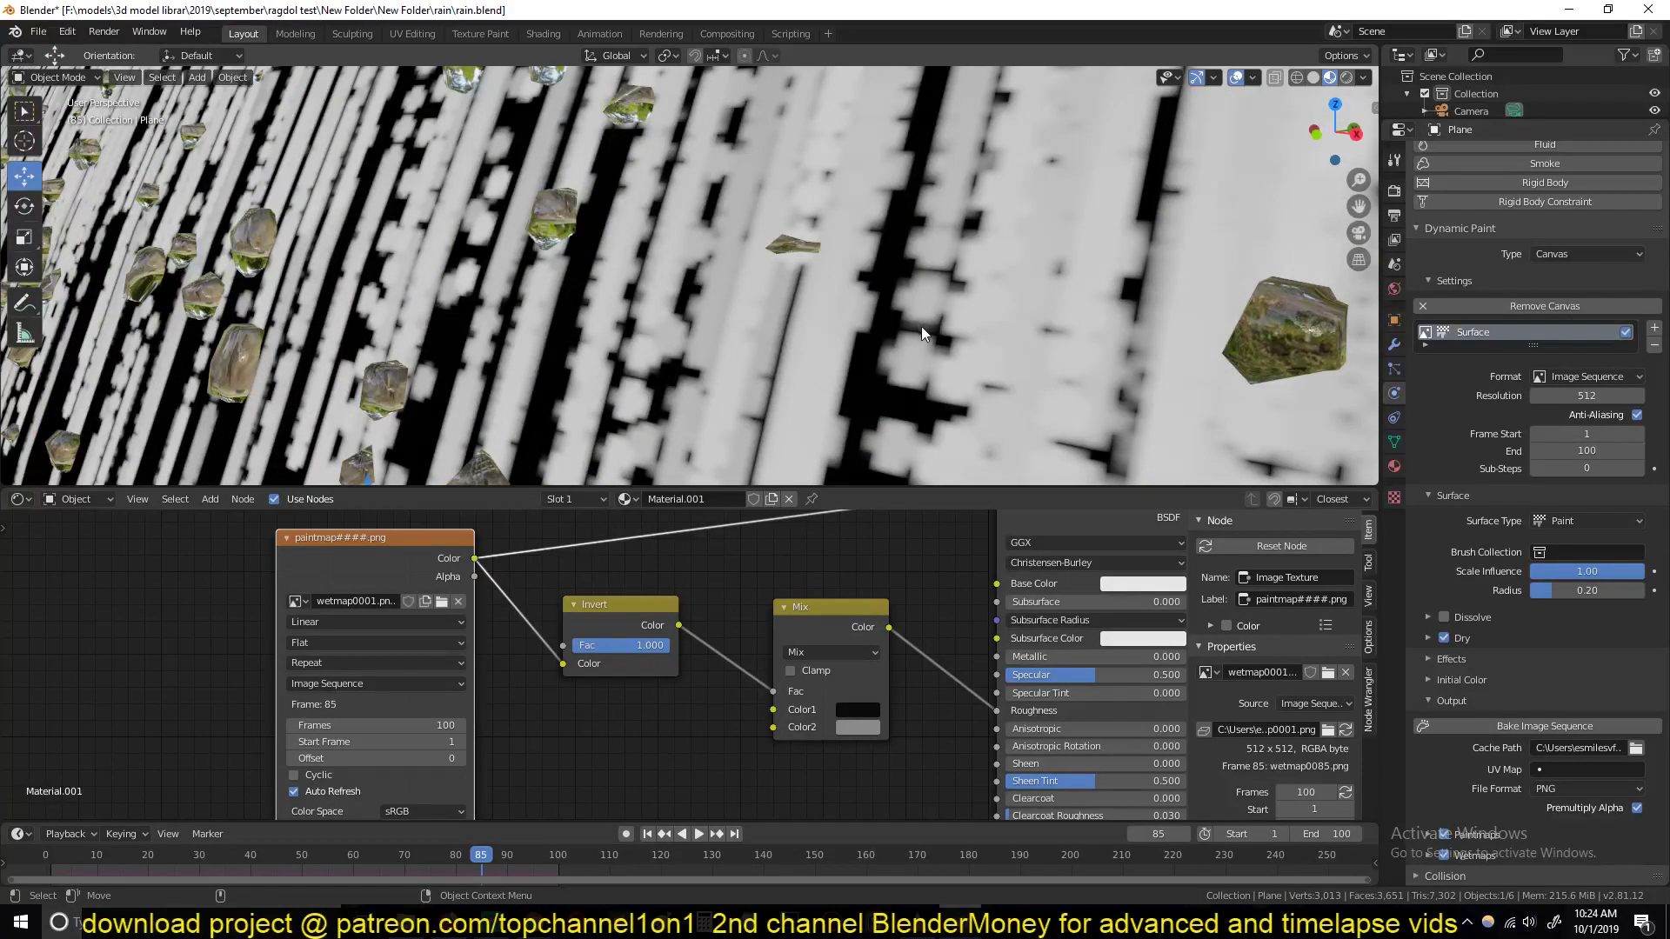
{"action": "scroll", "coordinate": [885, 356], "scroll_direction": "down", "scroll_amount": 3}
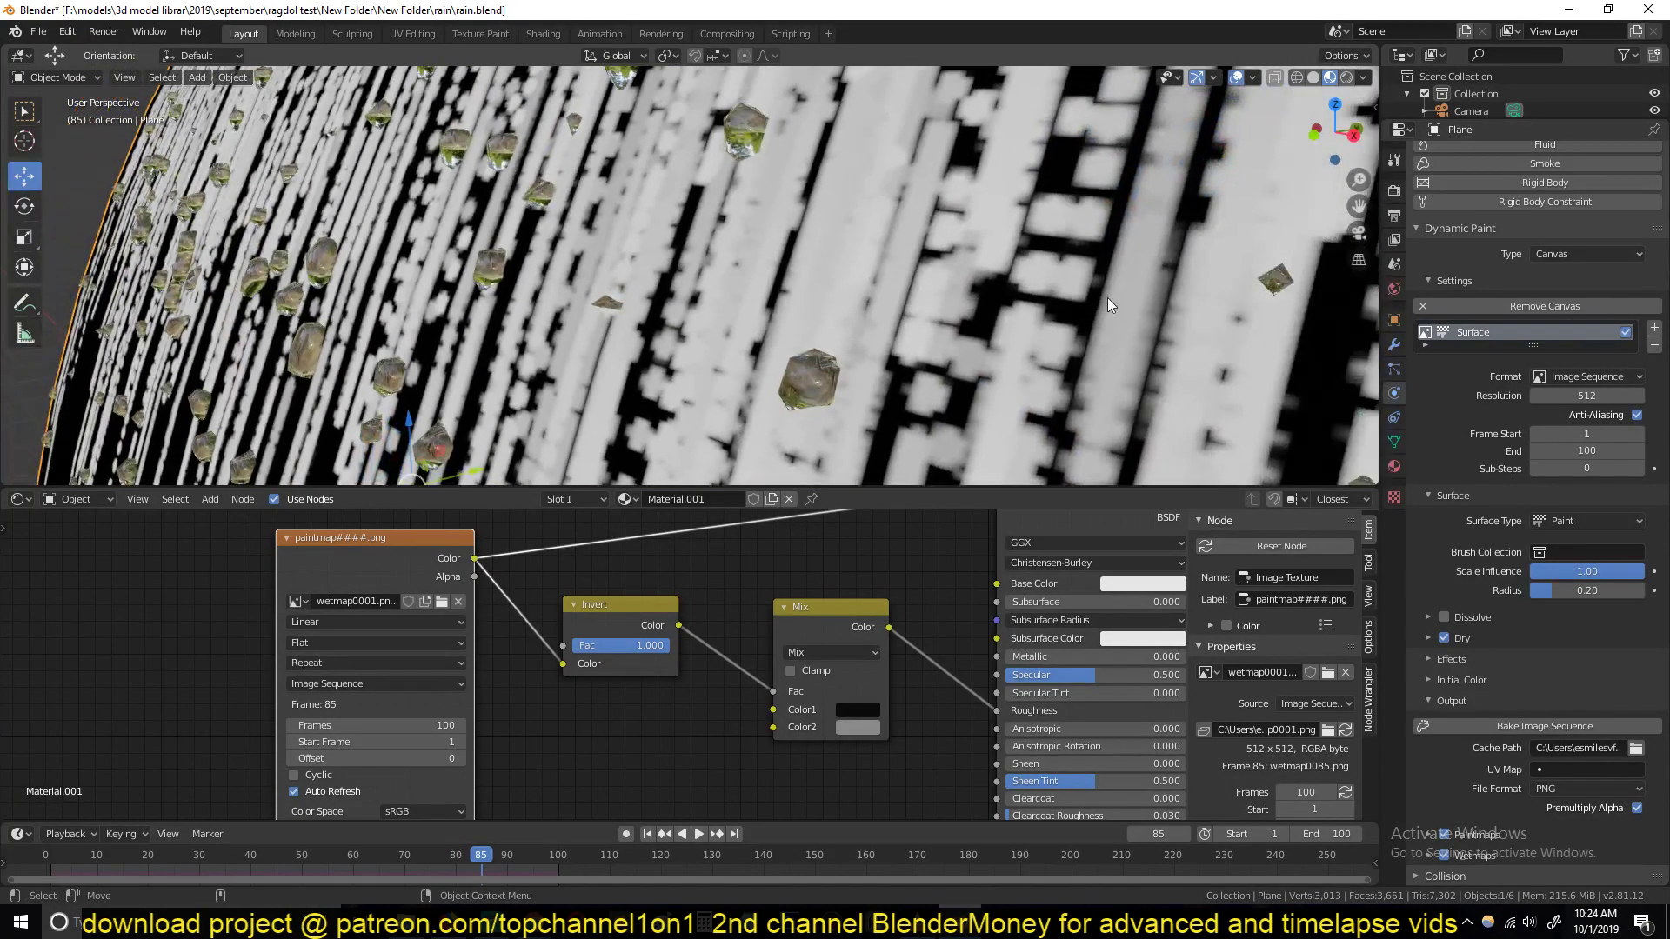
Step: Set the canvas sub-steps to 3, comparing the trails with a value of 1 in between
{"action": "left_click", "coordinate": [1639, 470]}
{"action": "left_click", "coordinate": [1639, 469]}
{"action": "left_click", "coordinate": [1640, 469]}
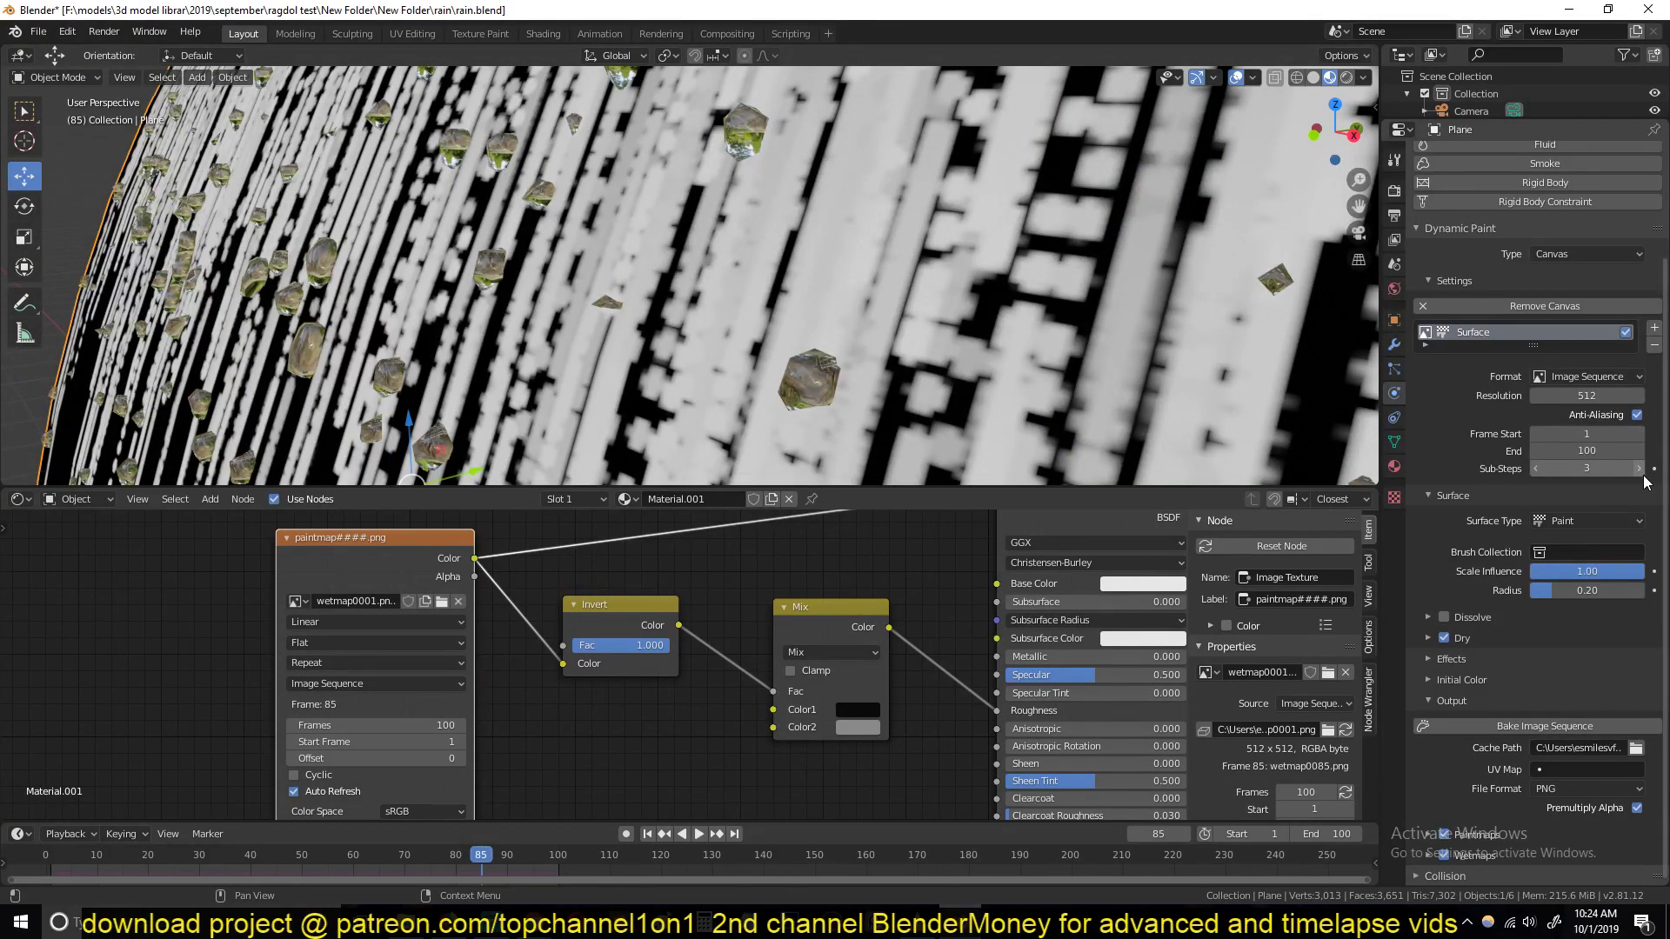
{"action": "scroll", "coordinate": [838, 336], "scroll_direction": "down", "scroll_amount": 5}
{"action": "scroll", "coordinate": [905, 324], "scroll_direction": "up", "scroll_amount": 2}
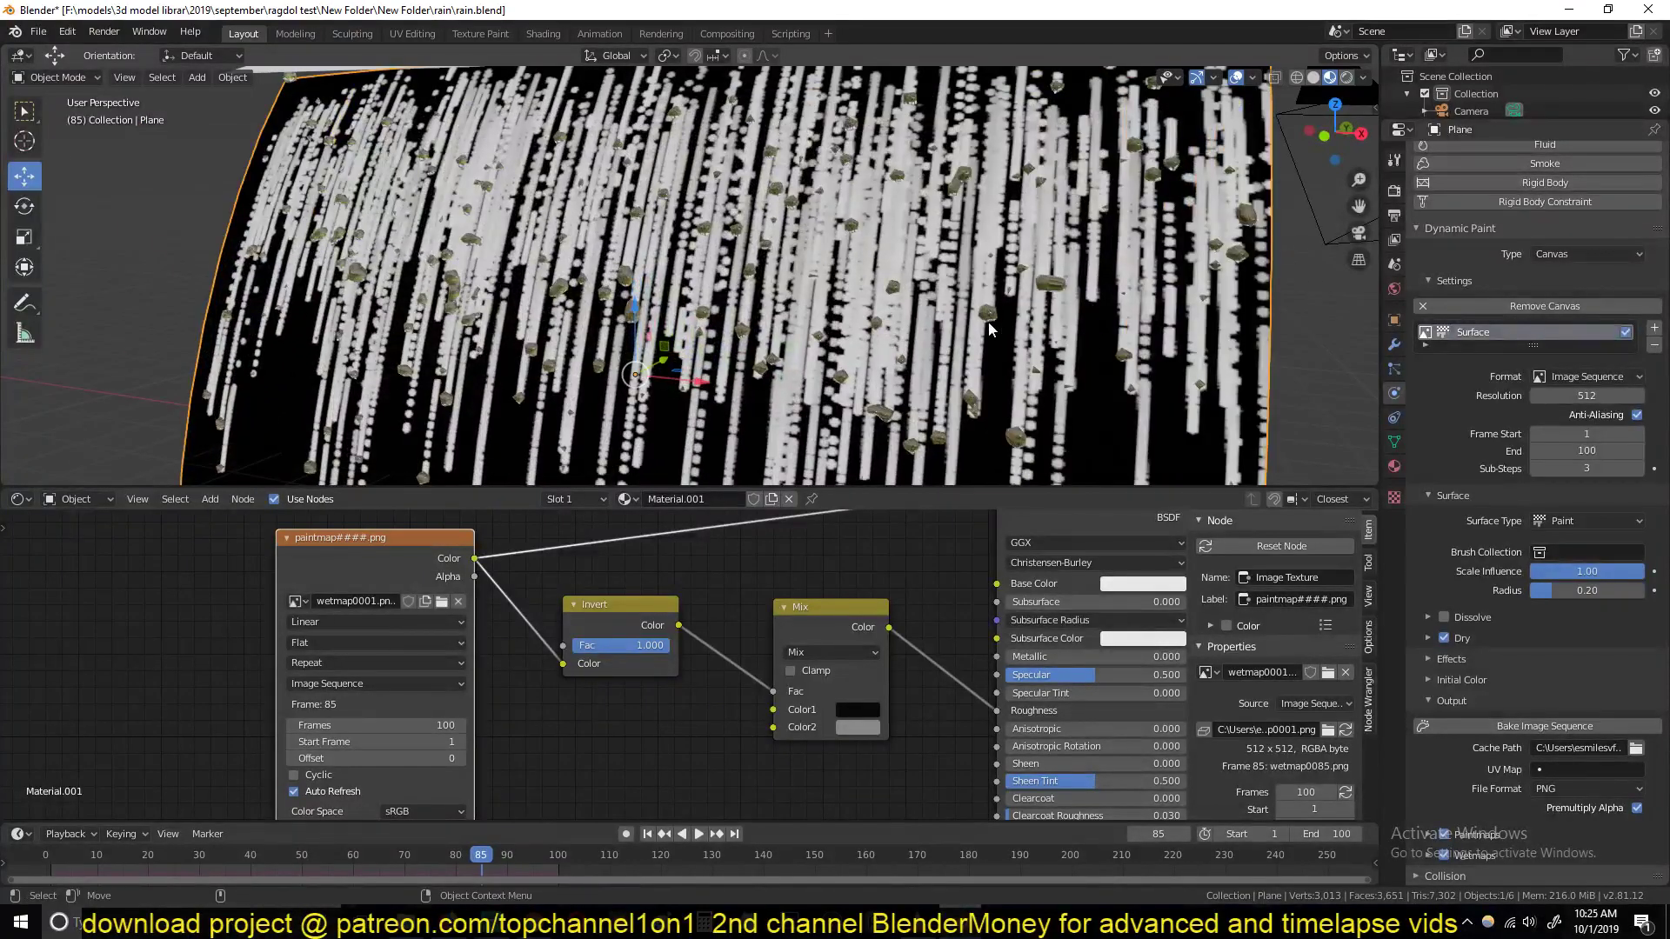
{"action": "left_click", "coordinate": [1532, 468]}
{"action": "left_click", "coordinate": [1533, 468]}
{"action": "middle_click_drag", "start_coordinate": [974, 343], "coordinate": [1017, 365]}
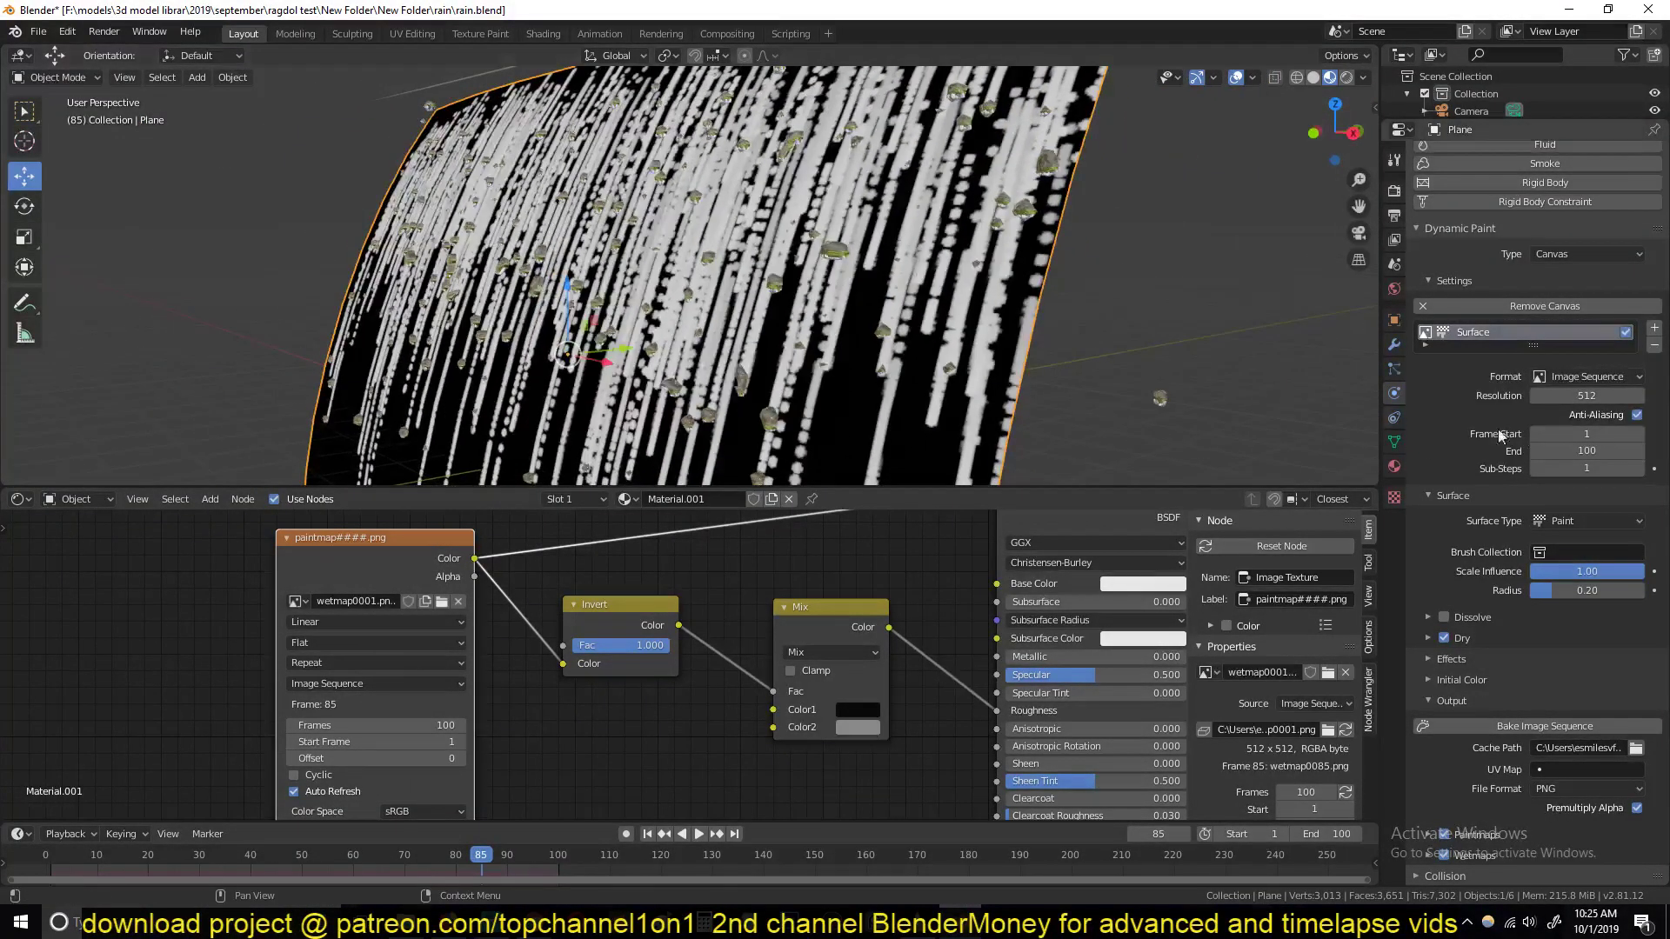
{"action": "left_click", "coordinate": [1639, 469]}
{"action": "left_click", "coordinate": [1639, 468]}
{"action": "scroll", "coordinate": [913, 365], "scroll_direction": "up", "scroll_amount": 2}
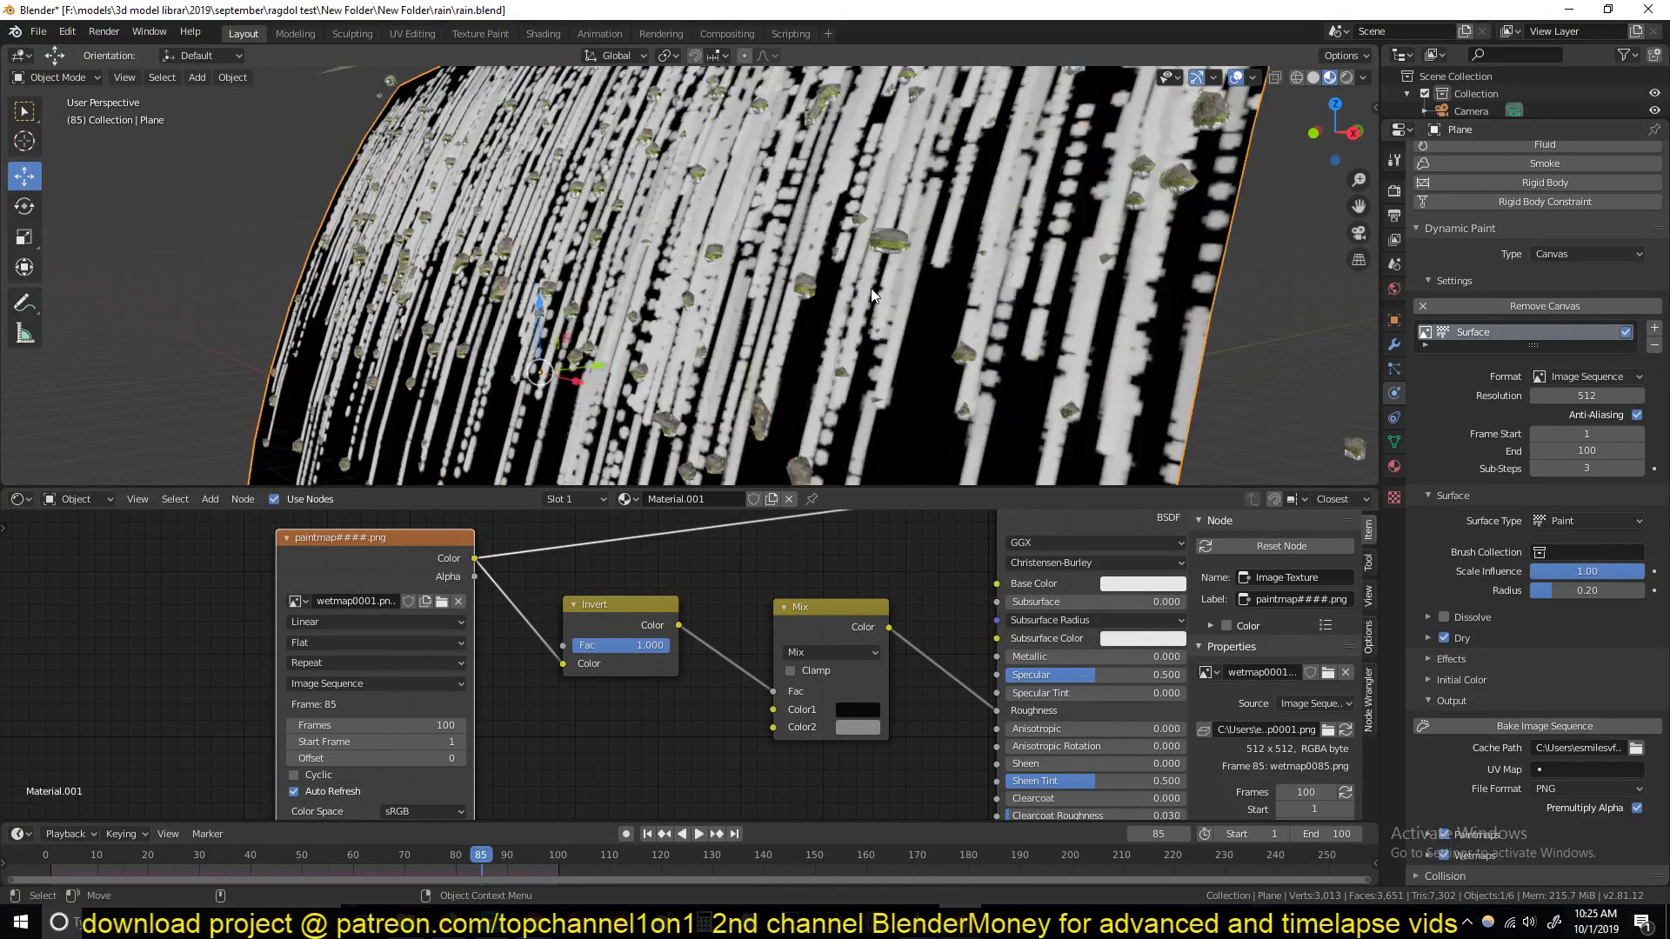
Step: Go back to frame 5 and show the Principled BSDF shader on the plane instead of the wetmap preview
{"action": "left_click", "coordinate": [71, 868]}
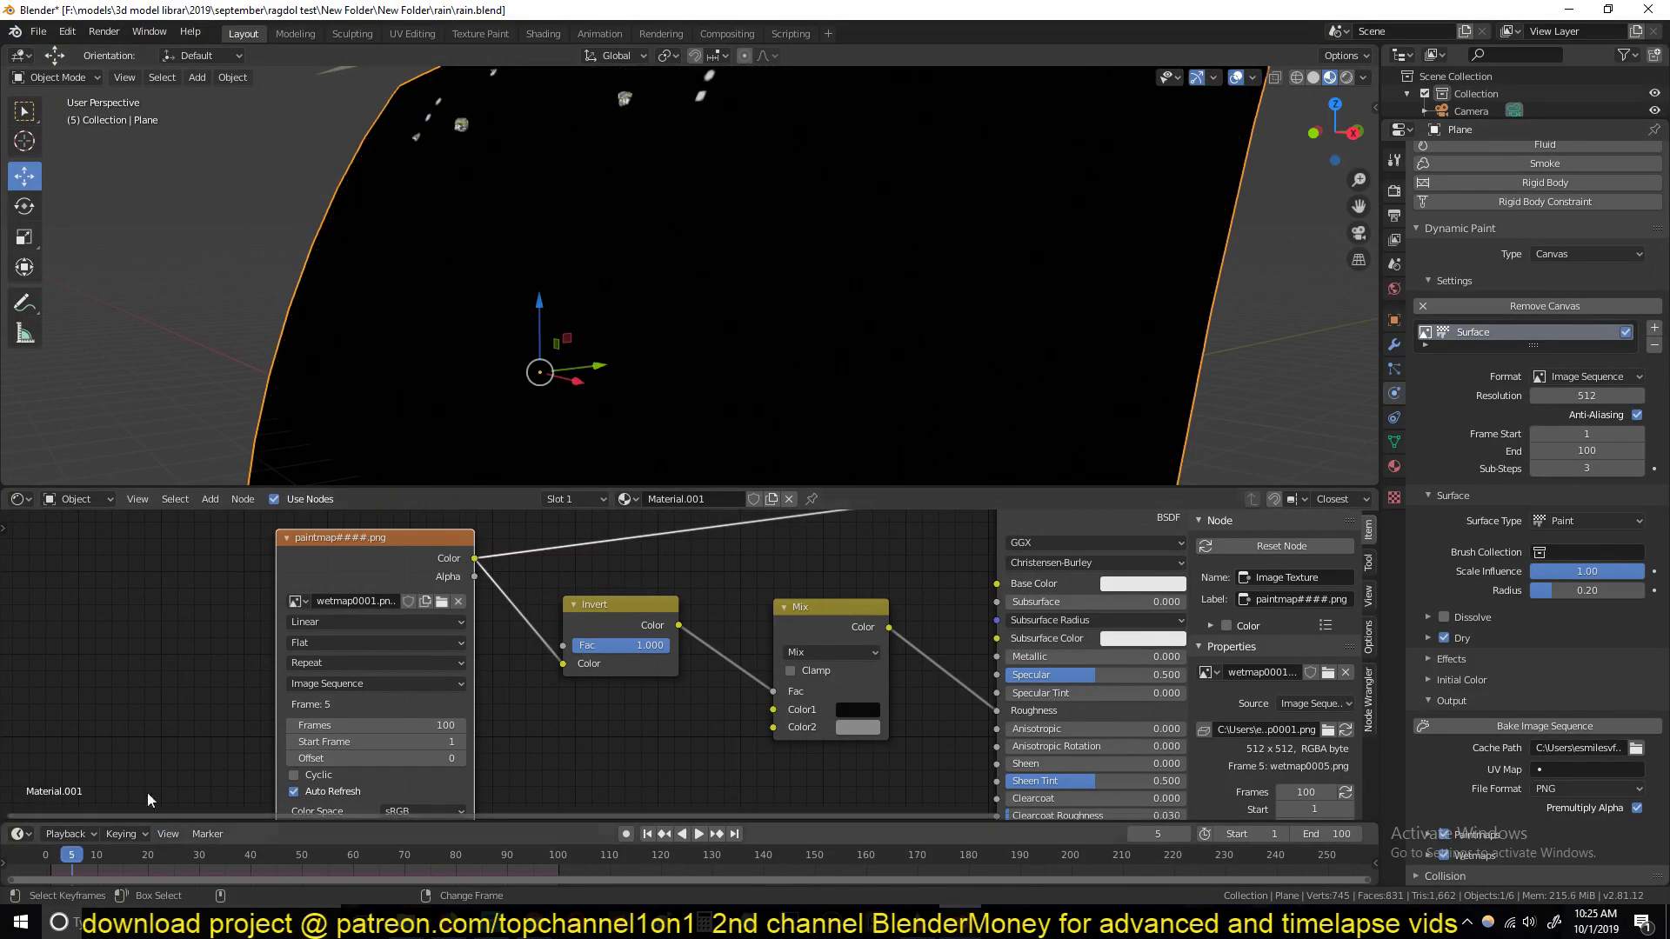
{"action": "scroll", "coordinate": [713, 690], "scroll_direction": "down", "scroll_amount": 3}
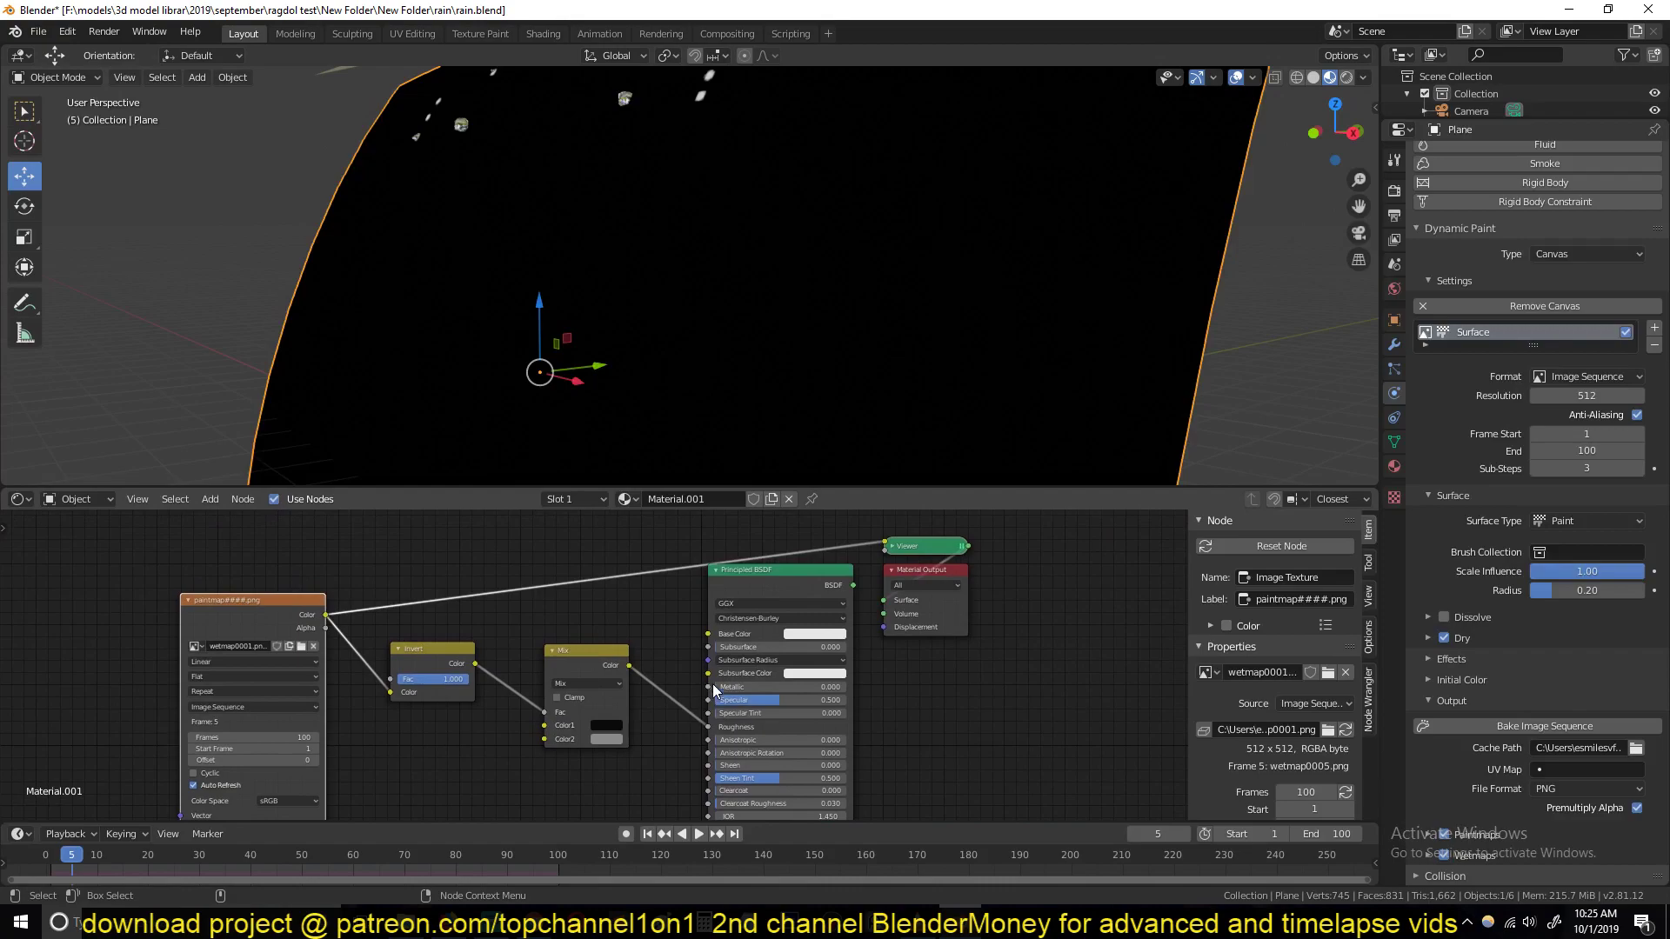
{"action": "left_click", "coordinate": [776, 590], "text": "ctrl+shift"}
Step: Play the animation and examine the rain trails on the glass material, pausing at frame 78
{"action": "key", "text": "space"}
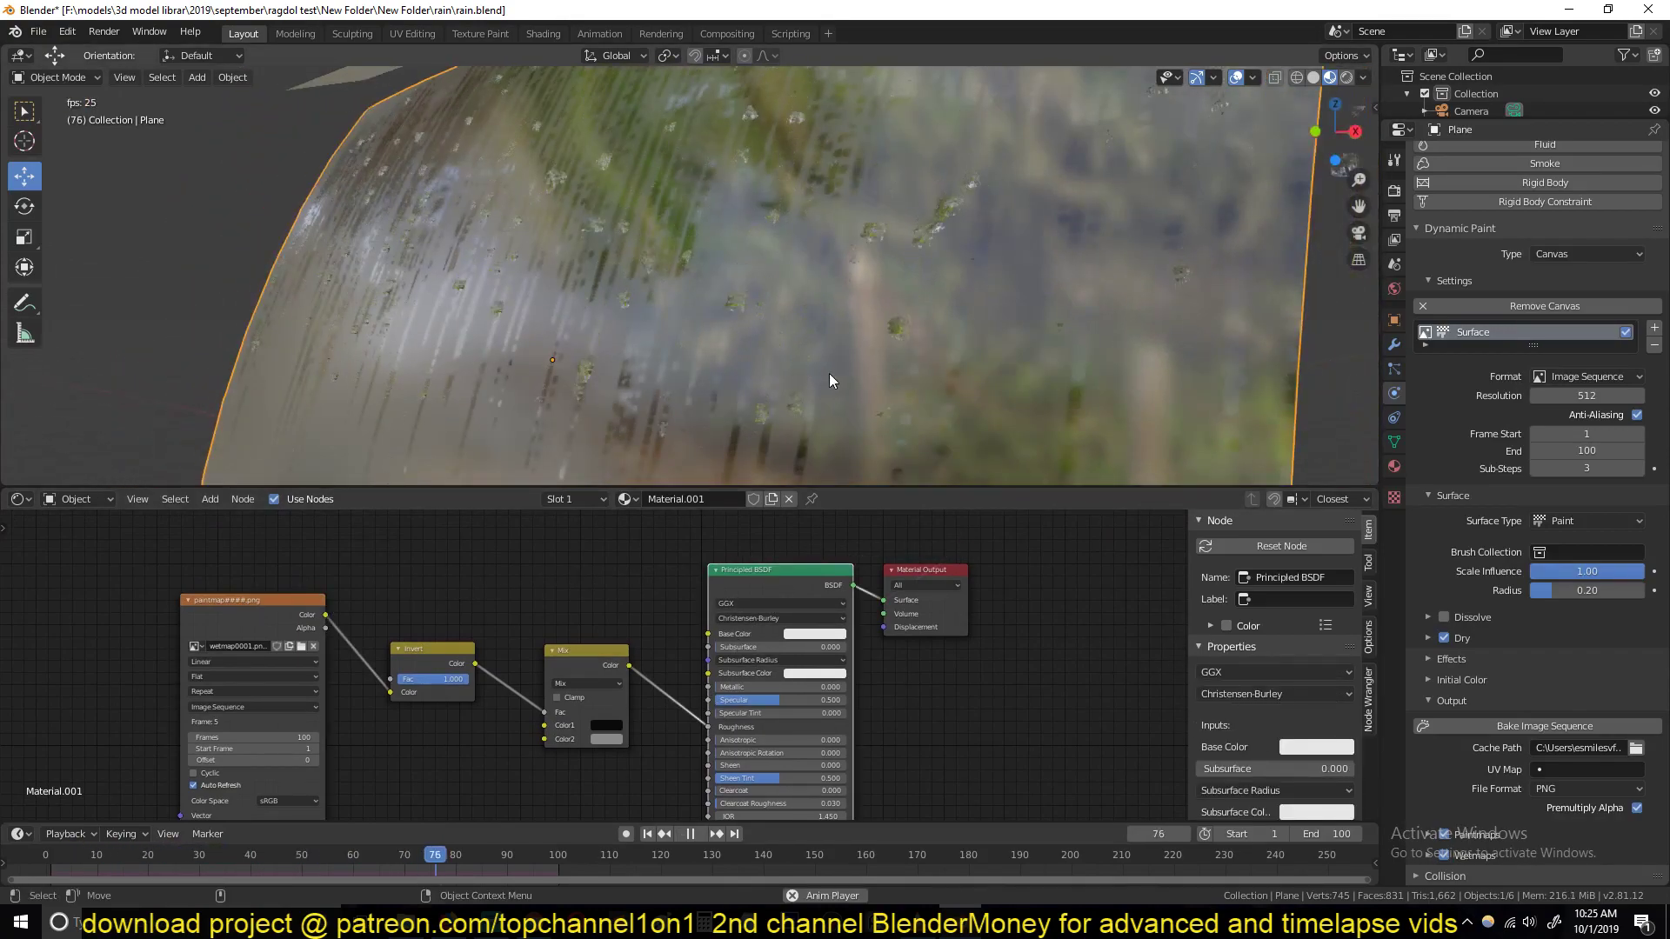
{"action": "middle_click_drag", "start_coordinate": [720, 400], "coordinate": [788, 295]}
{"action": "scroll", "coordinate": [890, 314], "scroll_direction": "up", "scroll_amount": 3}
{"action": "key", "text": "space"}
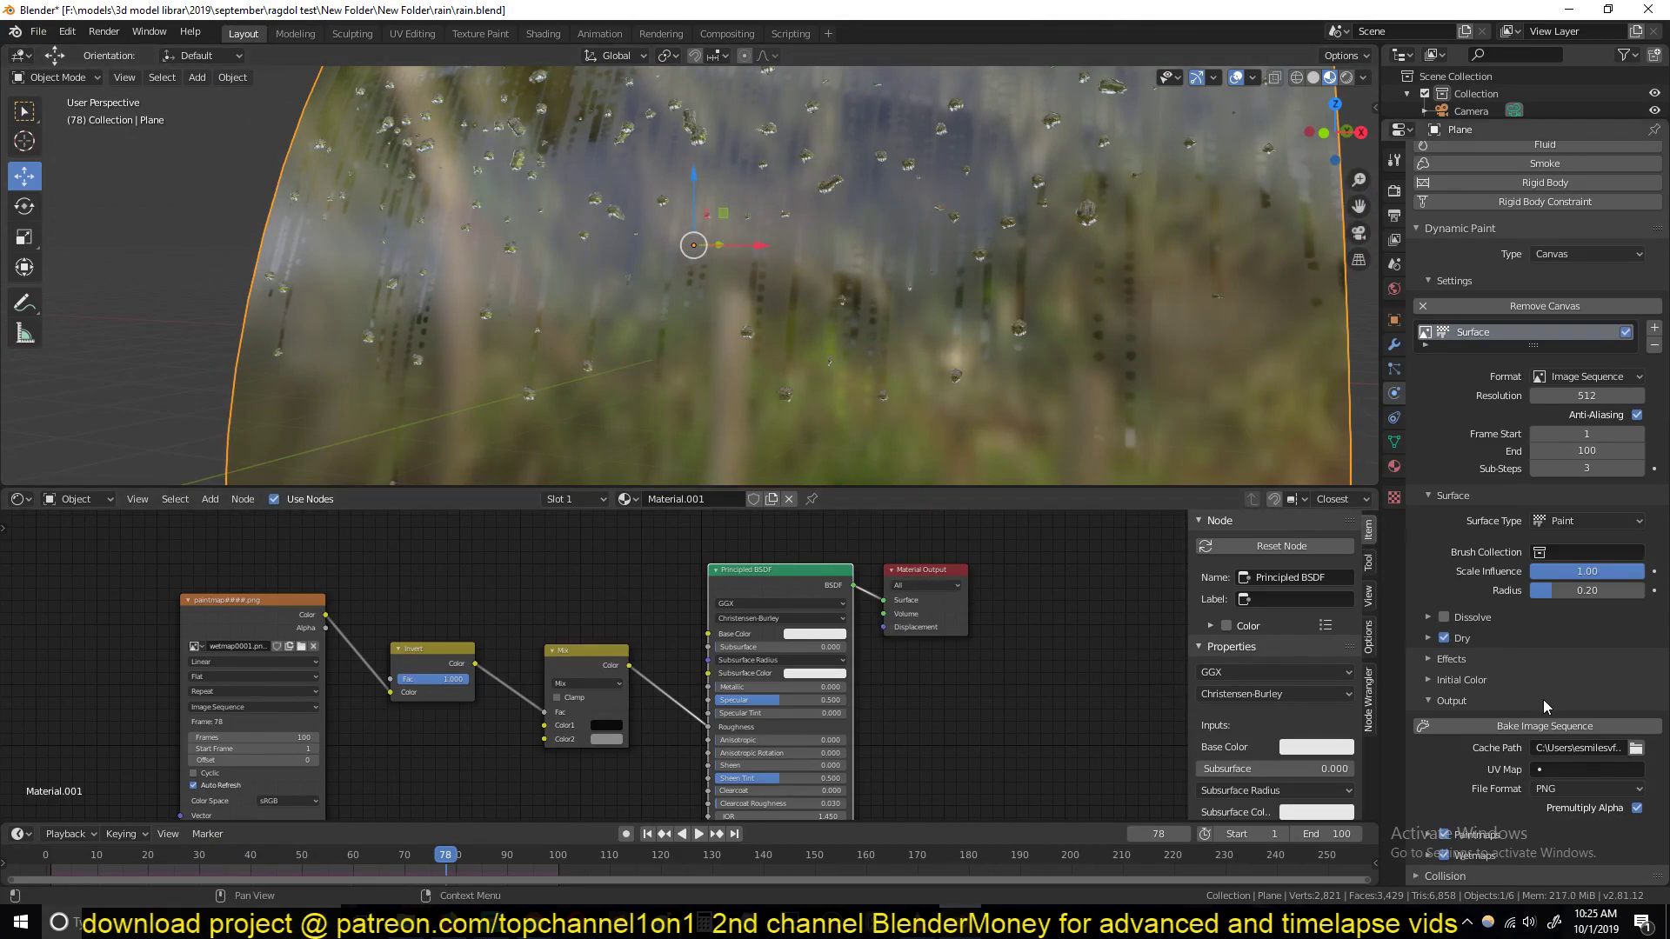
Step: Increase the canvas surface radius to 0.31 for wider trails
{"action": "left_click_drag", "start_coordinate": [1581, 590], "coordinate": [1588, 590]}
{"action": "middle_click_drag", "start_coordinate": [1151, 446], "coordinate": [1094, 429]}
{"action": "middle_click_drag", "start_coordinate": [850, 295], "coordinate": [876, 404]}
{"action": "middle_click_drag", "start_coordinate": [476, 686], "coordinate": [697, 622]}
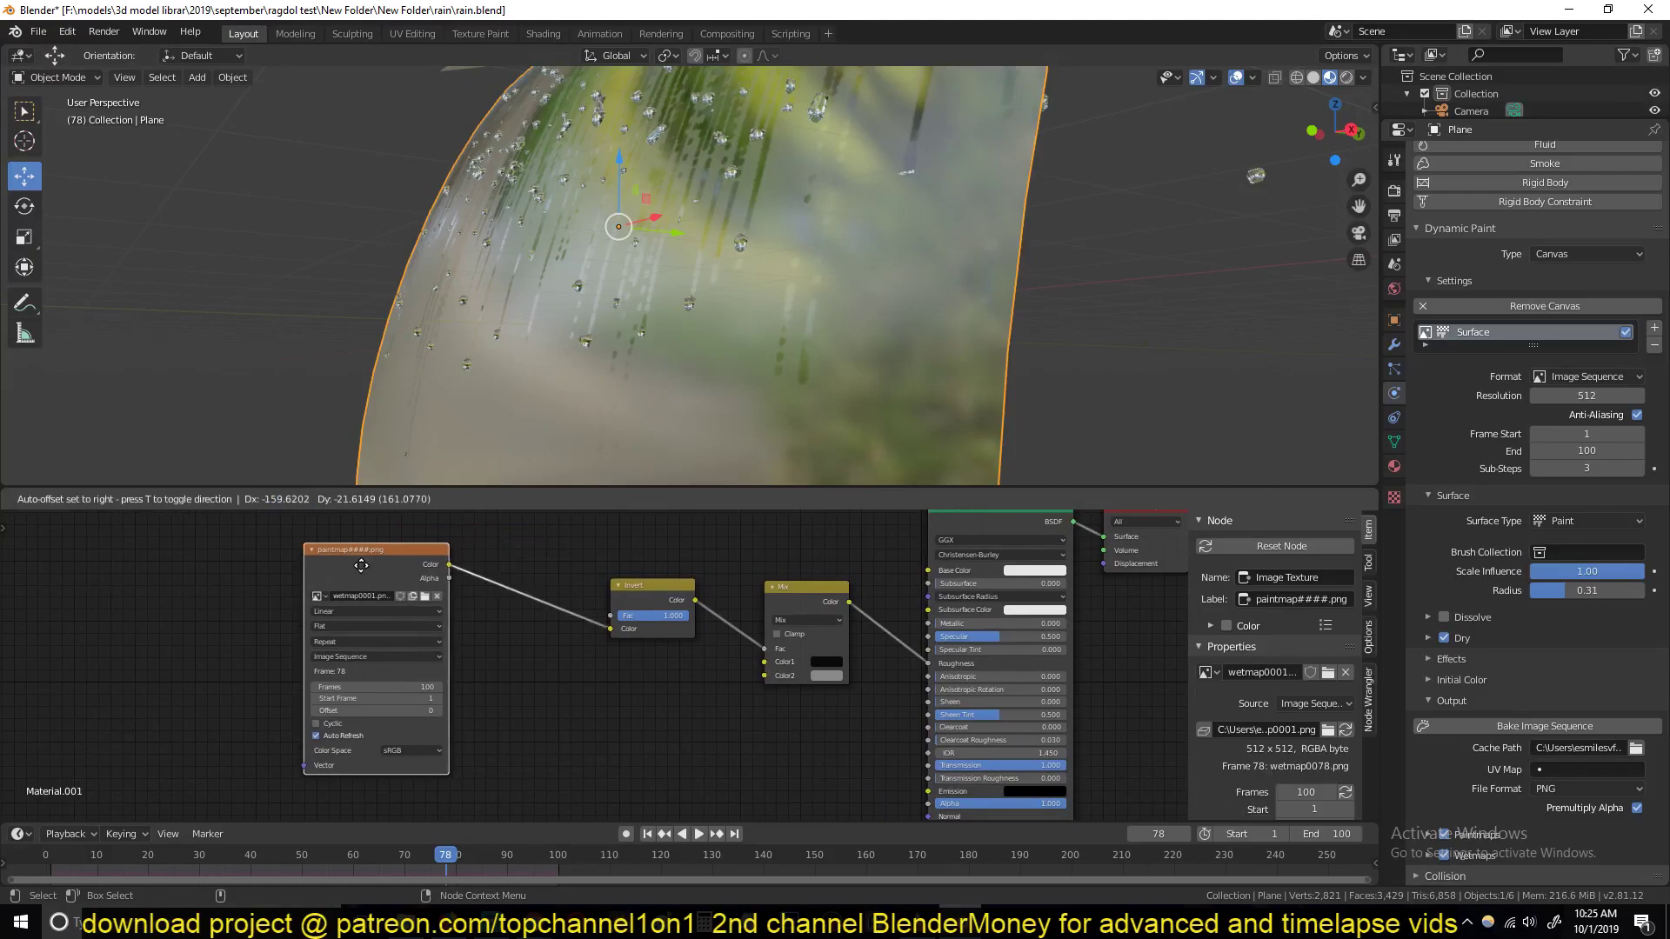
Step: Switch to the browser to view the rain on wind shield reference render on YouTube, and return to Blender
{"action": "left_click", "coordinate": [572, 922]}
{"action": "left_click", "coordinate": [571, 922]}
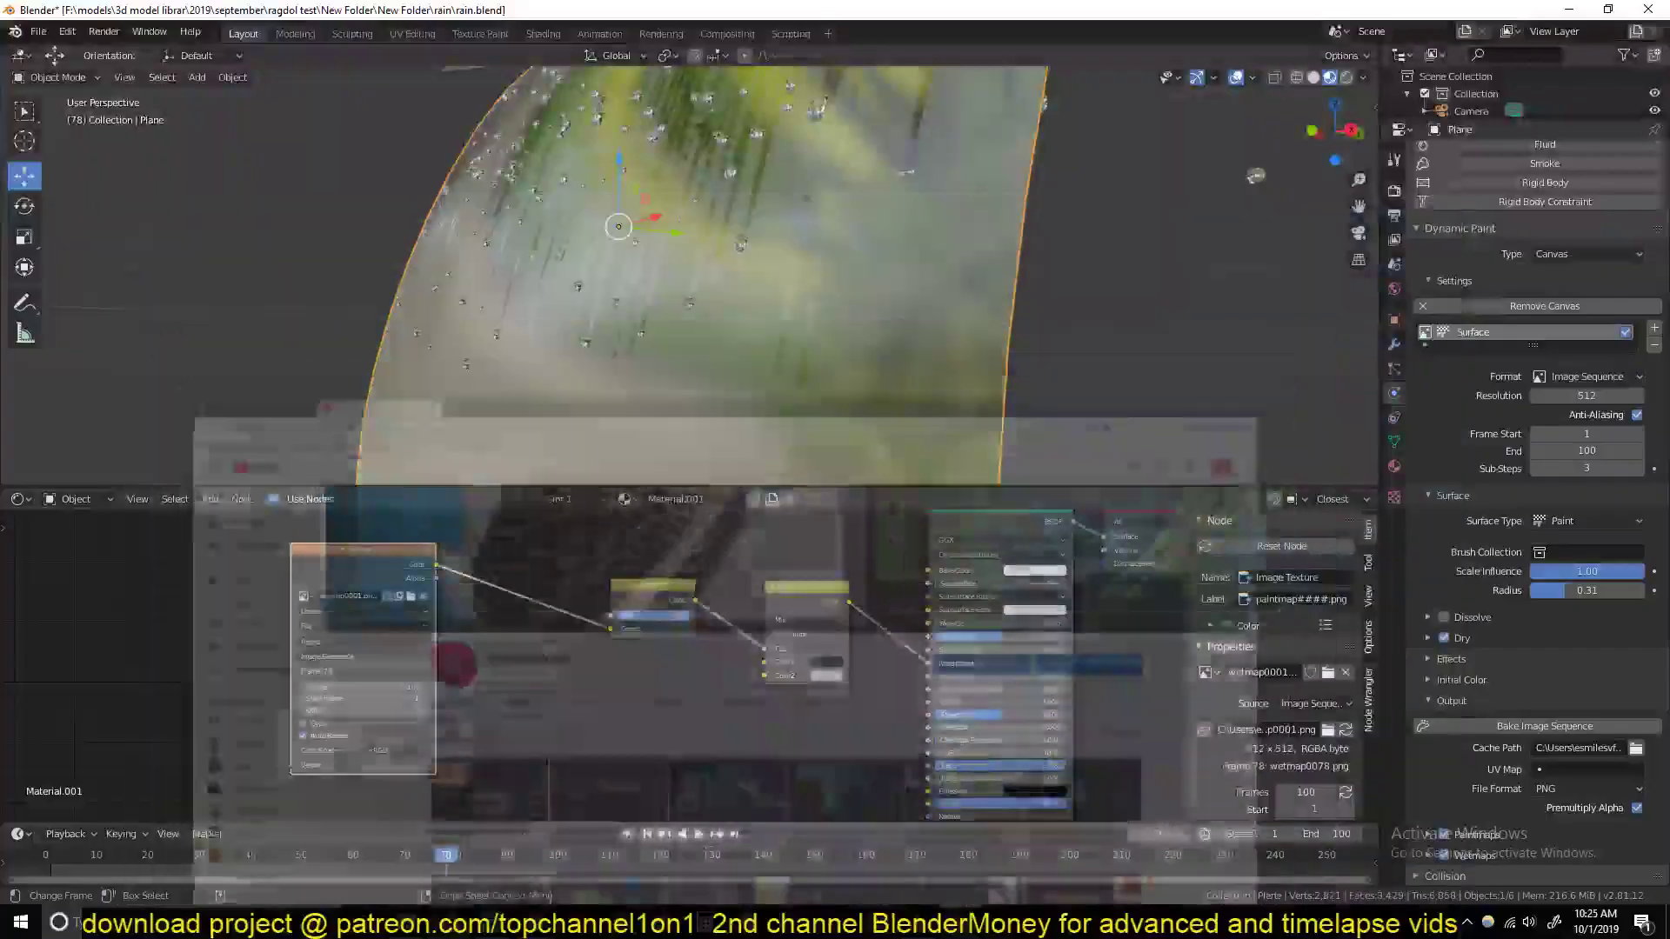
{"action": "left_click", "coordinate": [595, 922]}
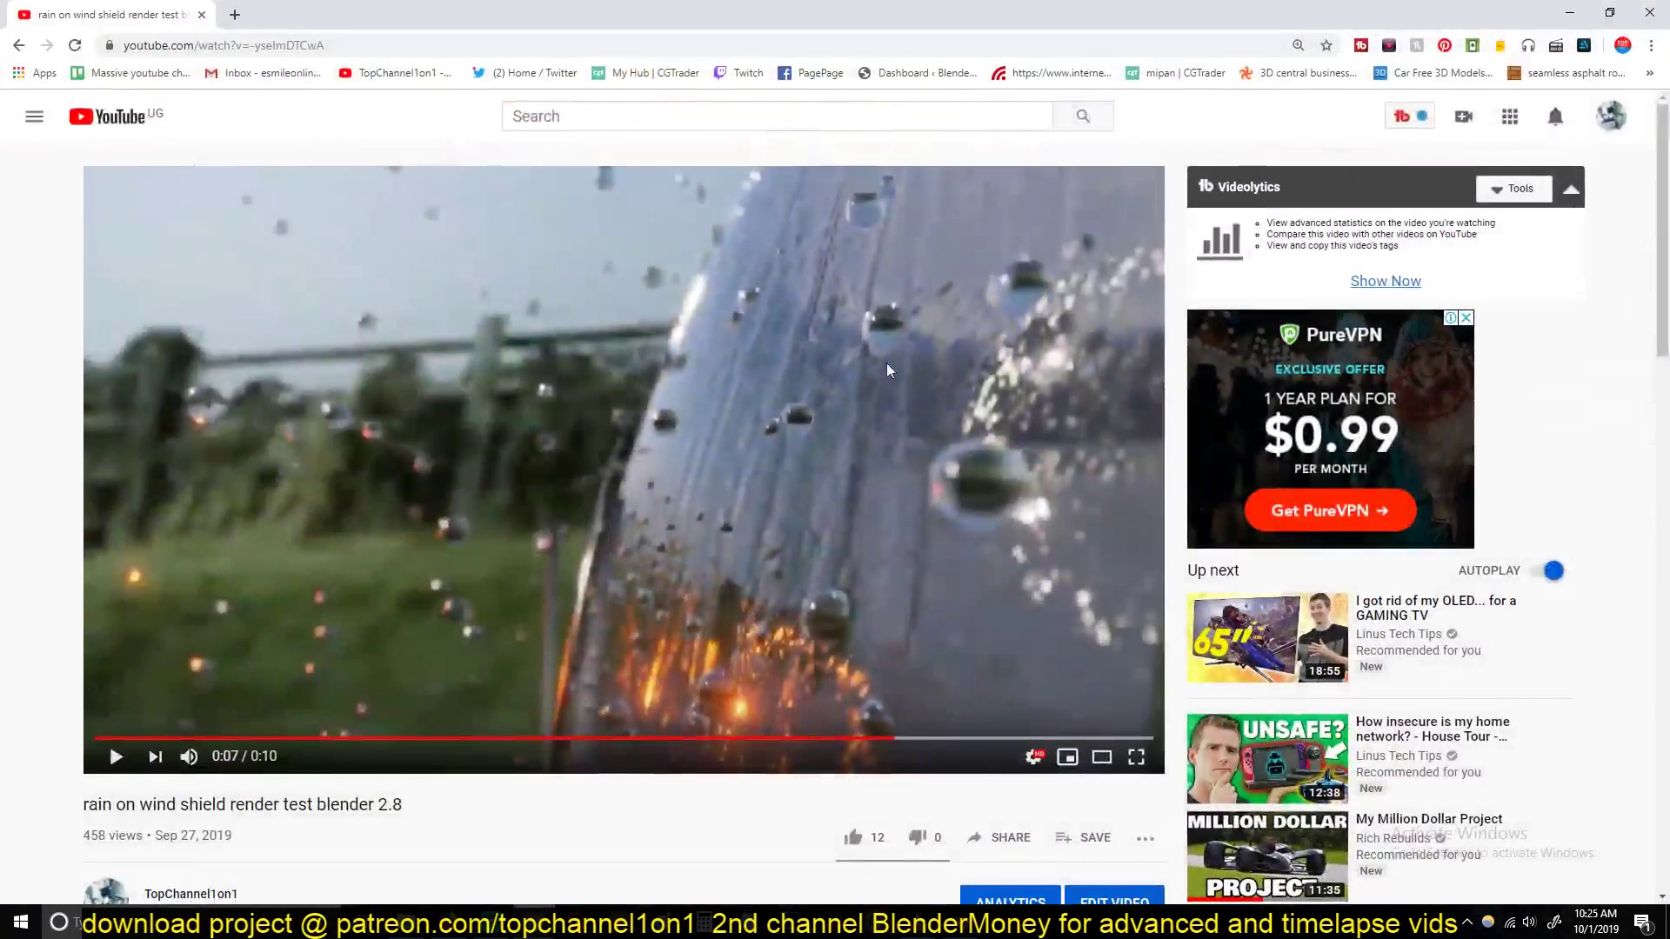
{"action": "key", "text": "alt+Tab"}
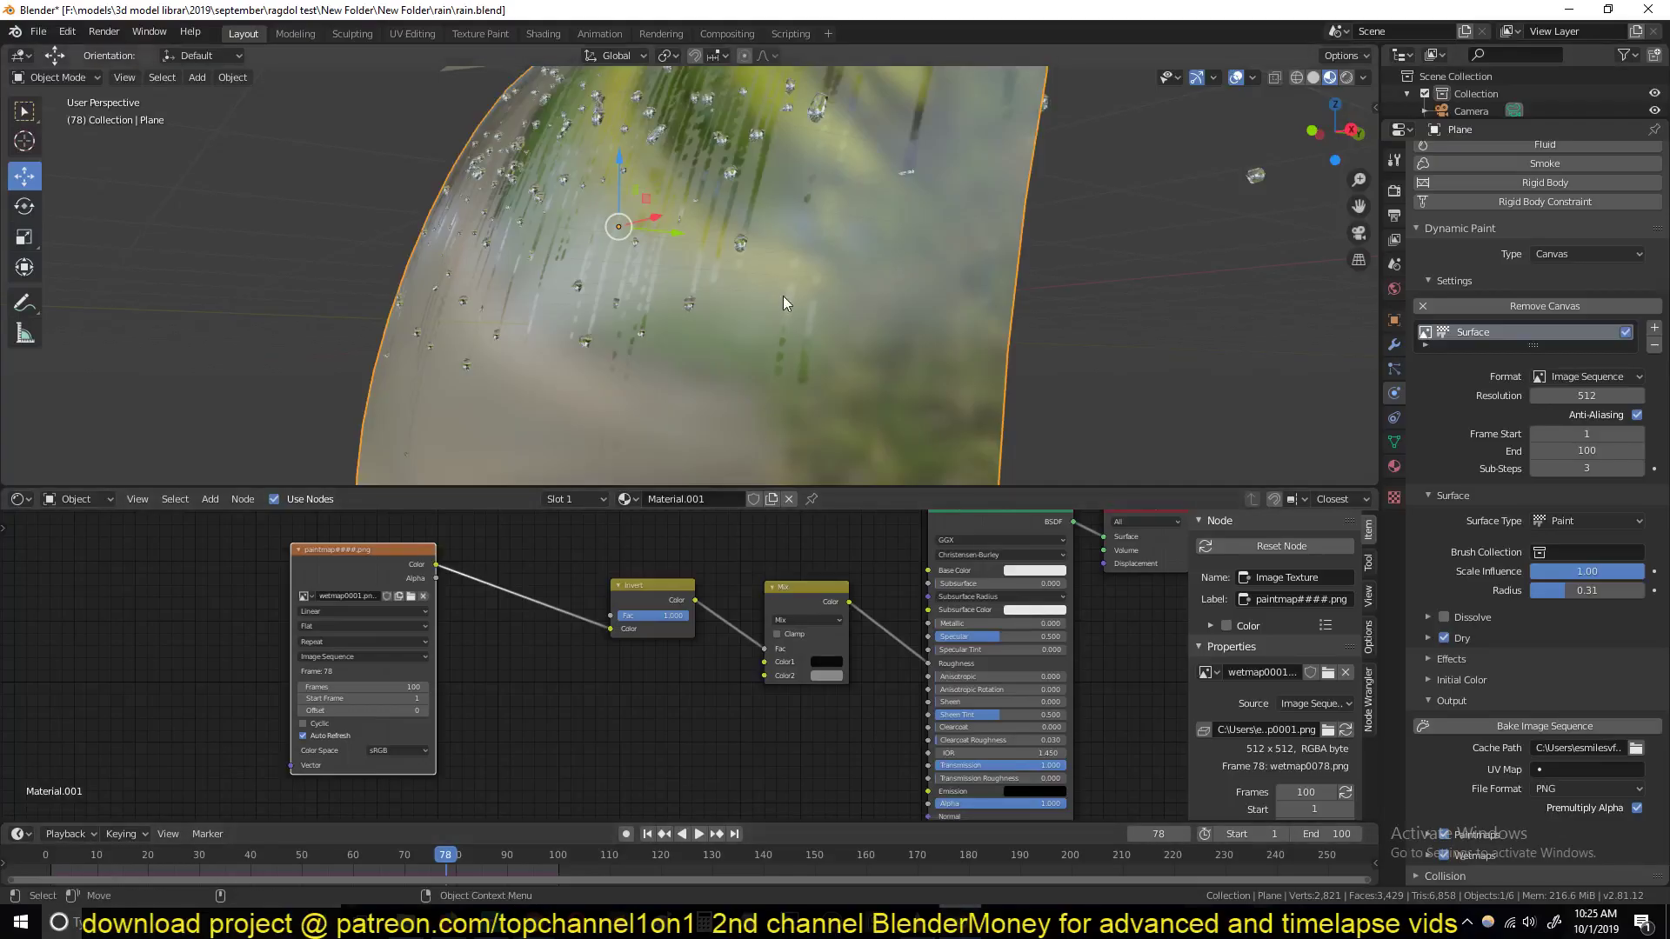
Step: Add a Bump node, feeding the wetmap texture's Color into its Height and its Normal into the Principled BSDF's Normal
{"action": "left_click_drag", "start_coordinate": [404, 555], "coordinate": [341, 561]}
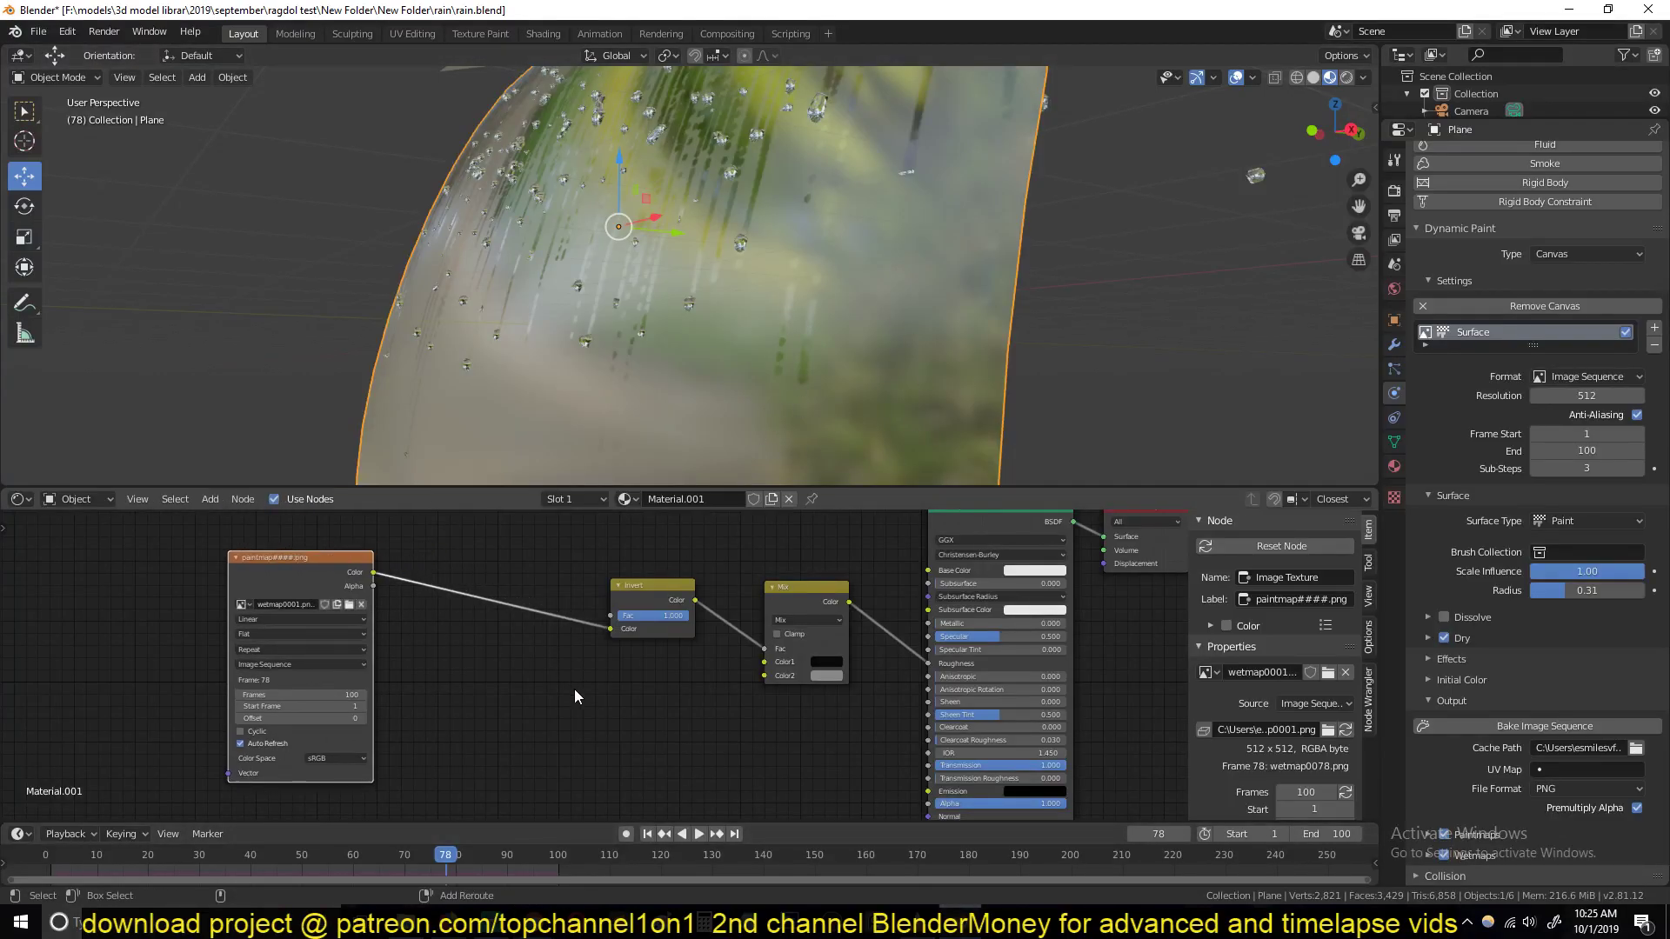
{"action": "key", "text": "shift+a"}
{"action": "mouse_move", "coordinate": [563, 712]}
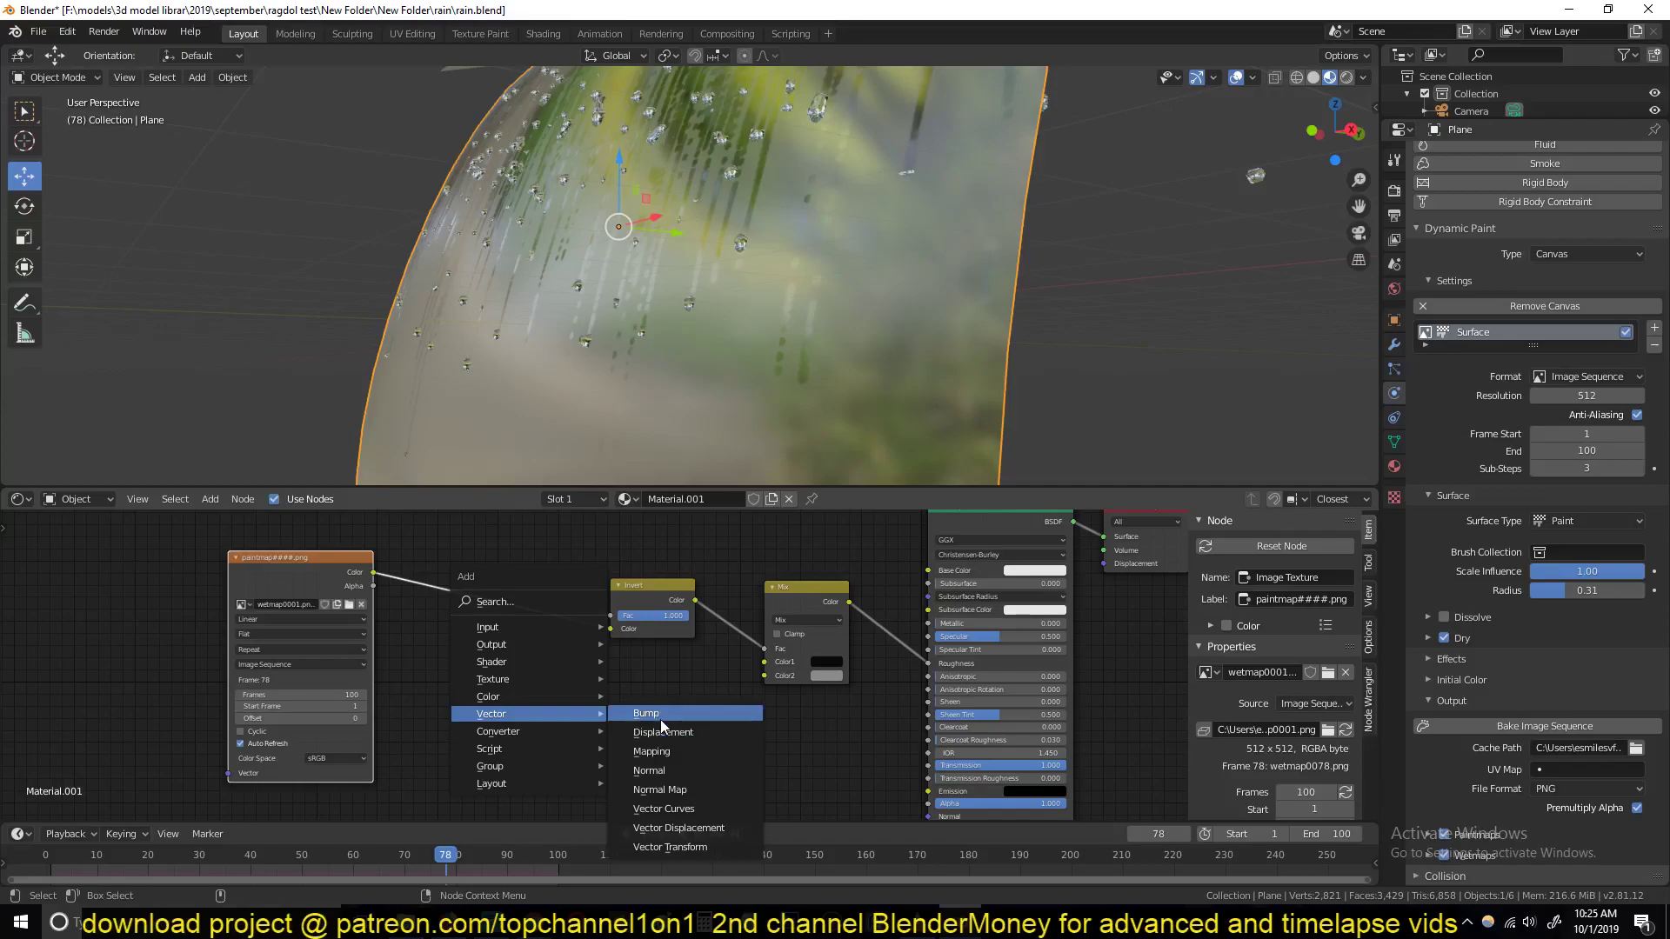
{"action": "left_click", "coordinate": [660, 718]}
{"action": "left_click", "coordinate": [682, 727]}
{"action": "left_click_drag", "start_coordinate": [372, 574], "coordinate": [683, 806]}
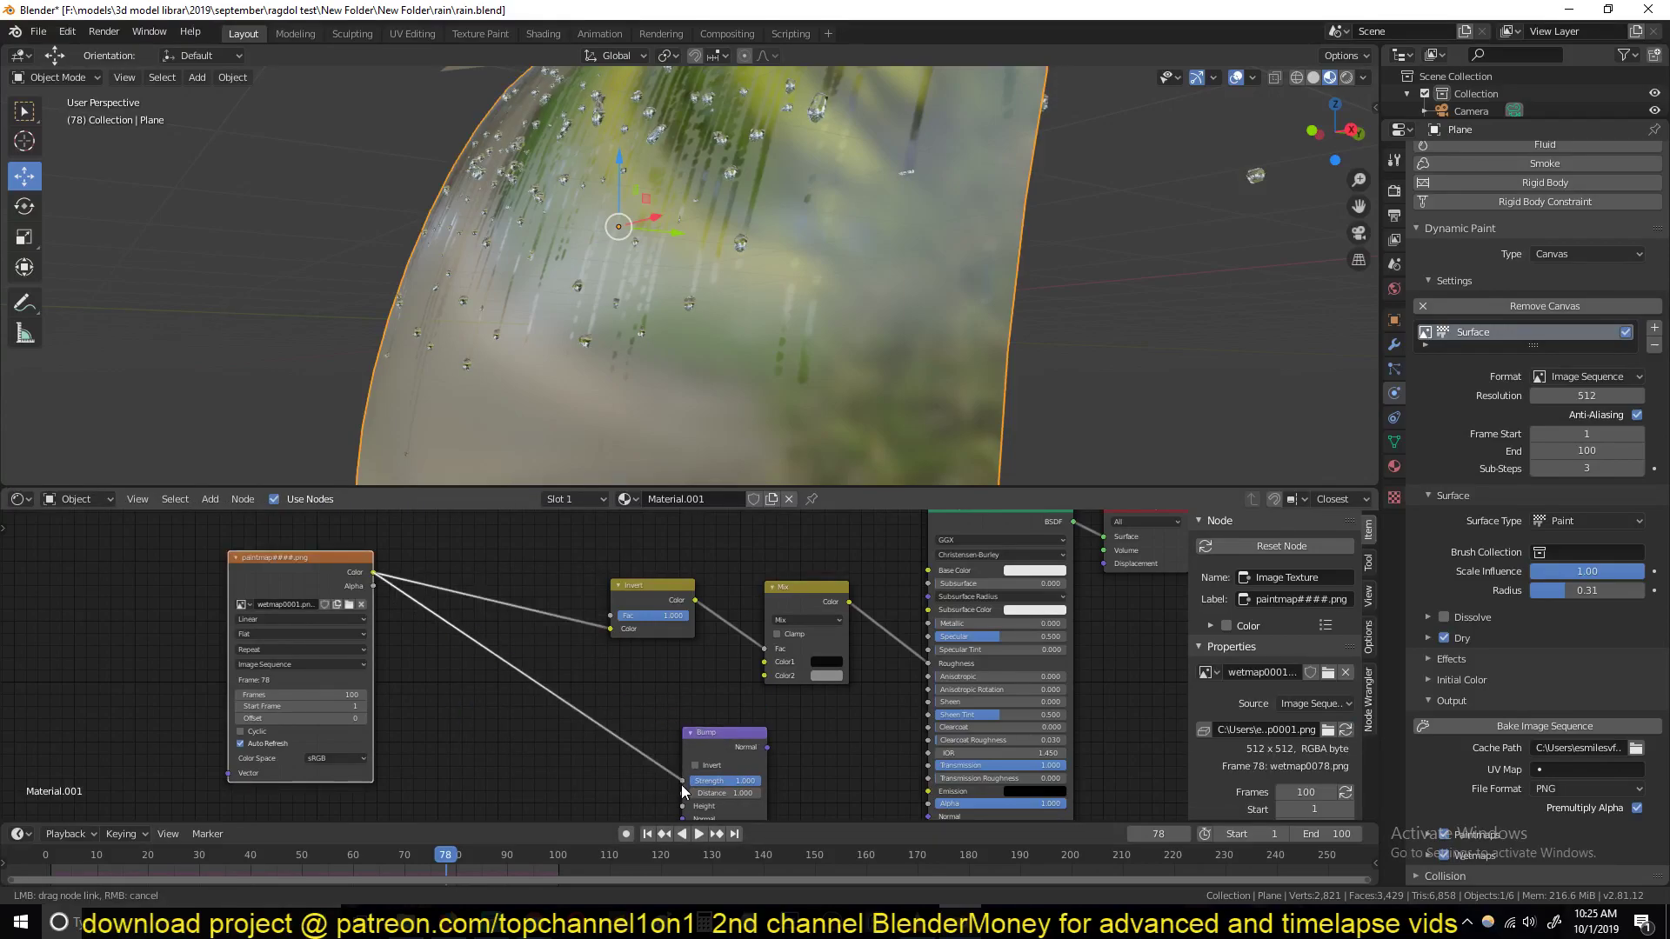
{"action": "middle_click_drag", "start_coordinate": [767, 781], "coordinate": [673, 682]}
{"action": "left_click_drag", "start_coordinate": [673, 649], "coordinate": [833, 718]}
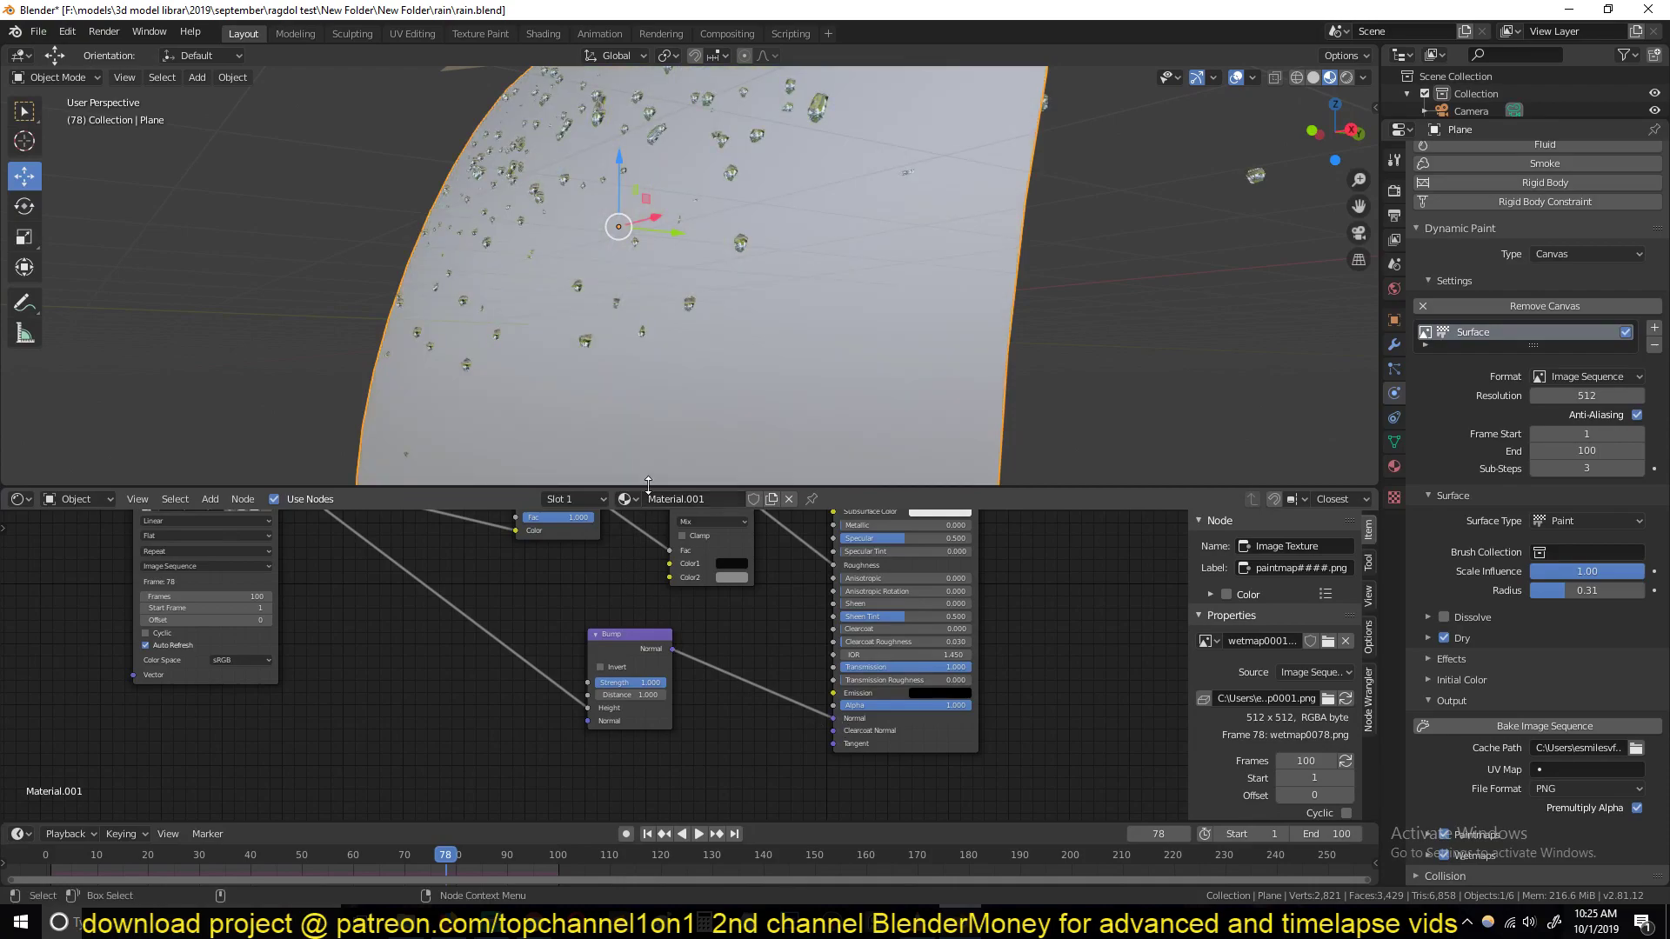
Step: Lower the Bump node's strength to 0.083, checking the relief of the trails on the glass
{"action": "mouse_move", "coordinate": [675, 452]}
{"action": "middle_mouse_down"}
{"action": "mouse_move", "coordinate": [791, 477]}
{"action": "mouse_move", "coordinate": [765, 90]}
{"action": "middle_mouse_up"}
{"action": "mouse_move", "coordinate": [661, 683]}
{"action": "left_mouse_down"}
{"action": "mouse_move", "coordinate": [609, 683]}
{"action": "mouse_move", "coordinate": [637, 682]}
{"action": "left_mouse_up"}
{"action": "middle_click_drag", "start_coordinate": [794, 230], "coordinate": [765, 299]}
{"action": "scroll", "coordinate": [706, 262], "scroll_direction": "up", "scroll_amount": 2}
{"action": "scroll", "coordinate": [706, 263], "scroll_direction": "up", "scroll_amount": 1}
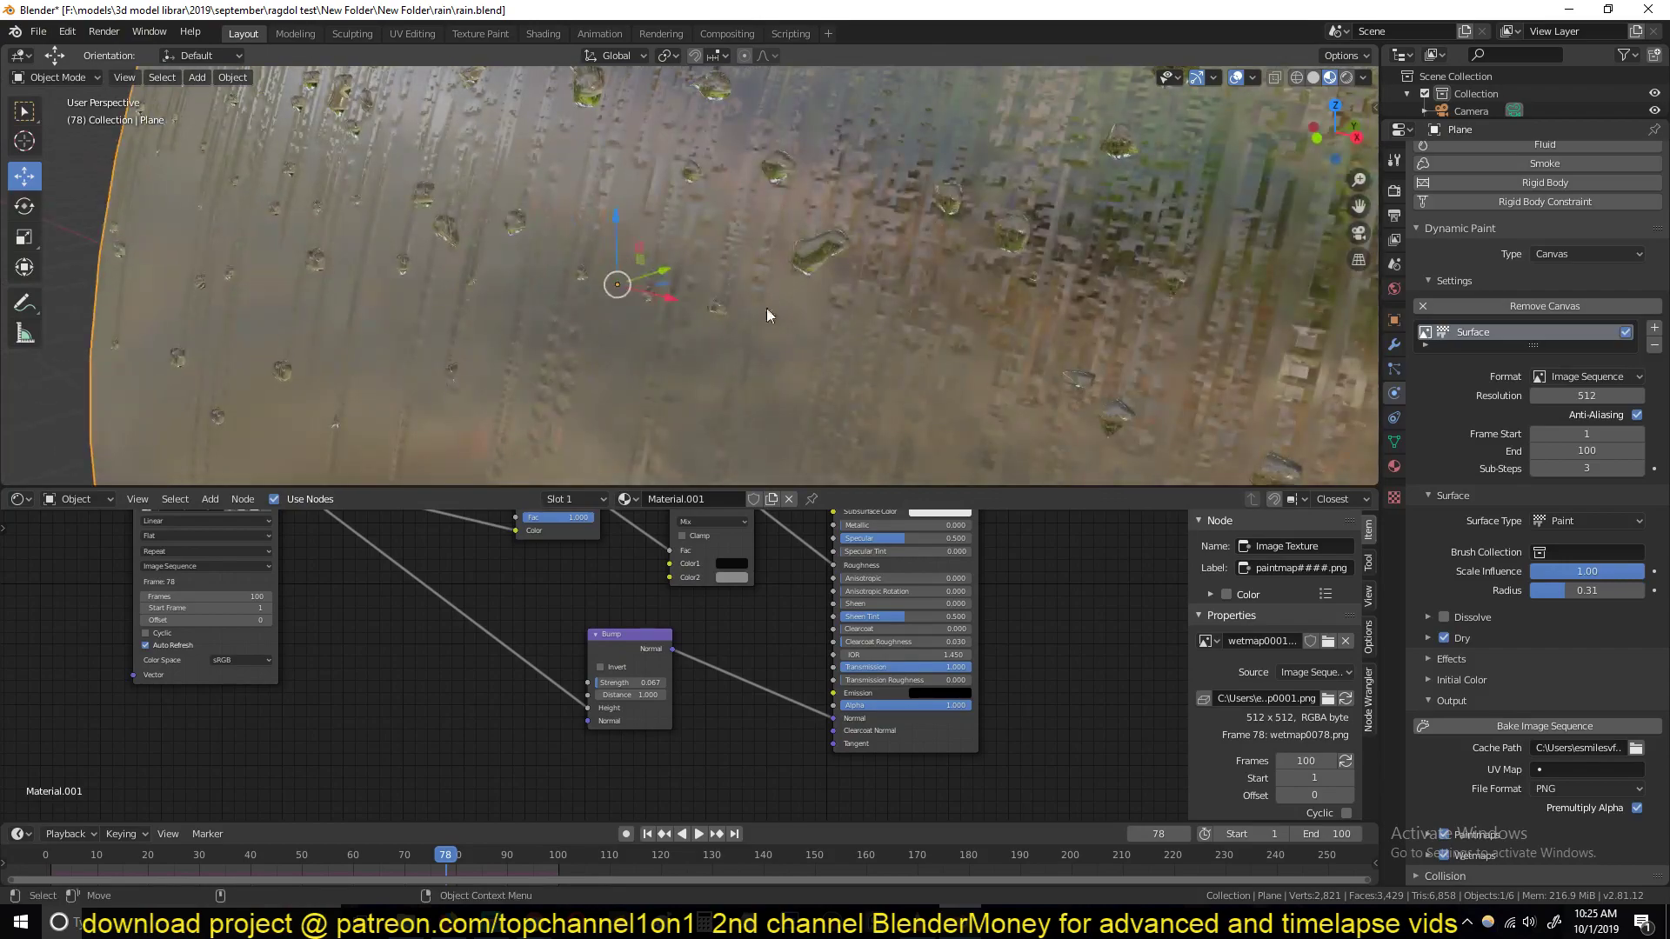
{"action": "left_click_drag", "start_coordinate": [628, 683], "coordinate": [633, 682]}
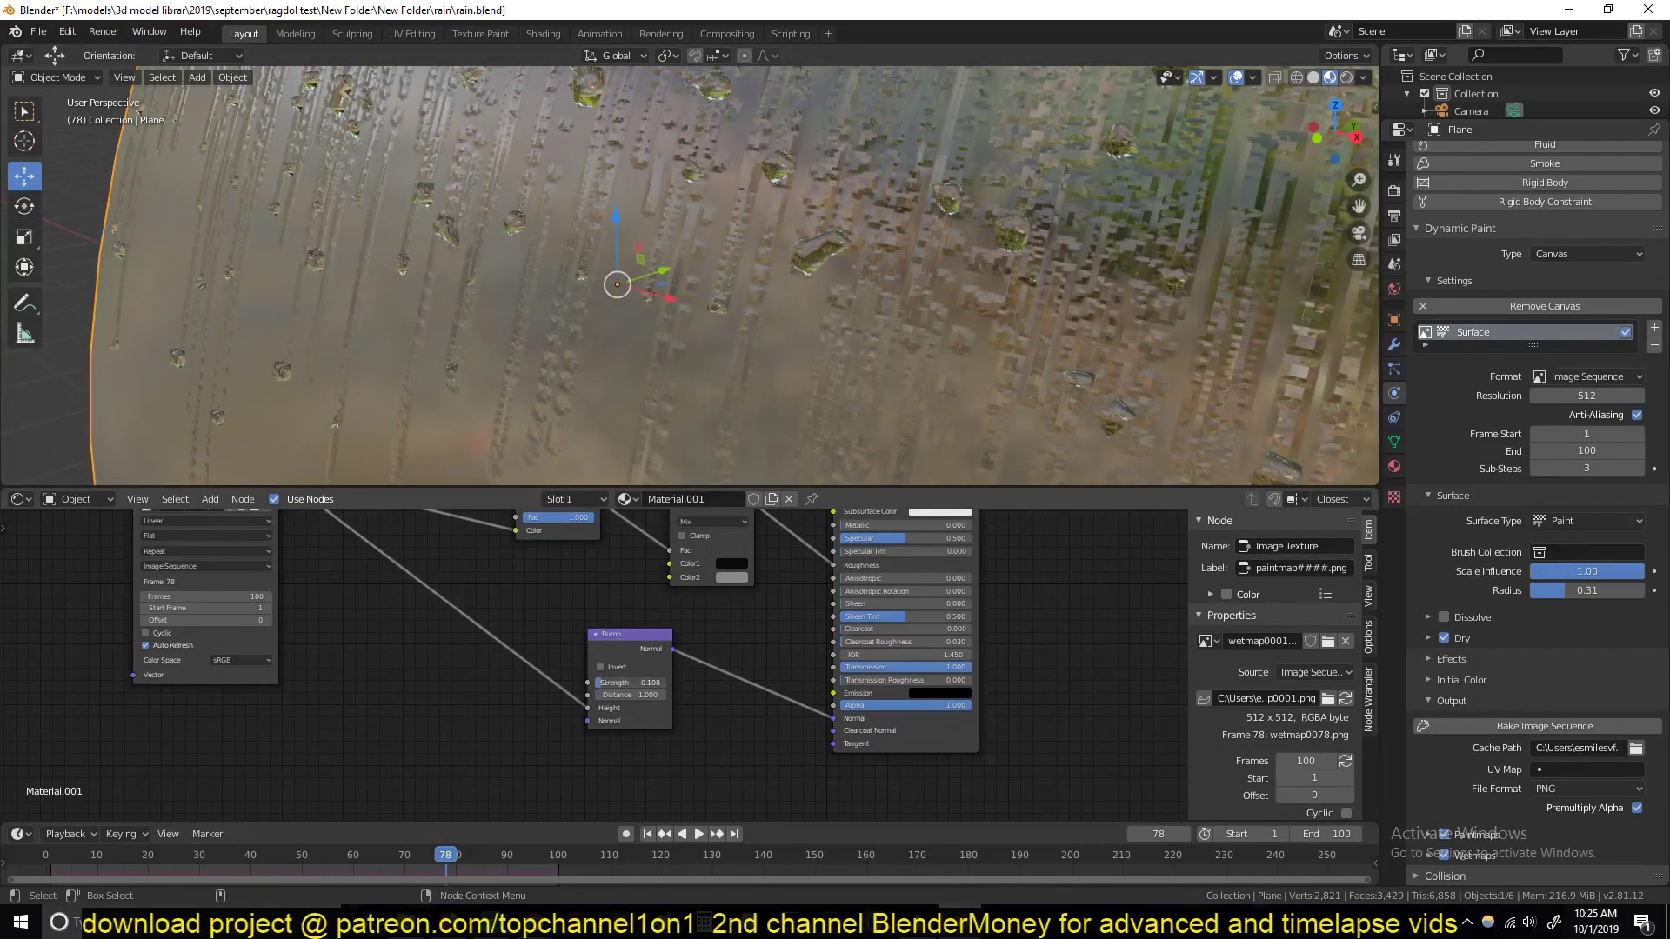
{"action": "middle_click_drag", "start_coordinate": [635, 284], "coordinate": [628, 228]}
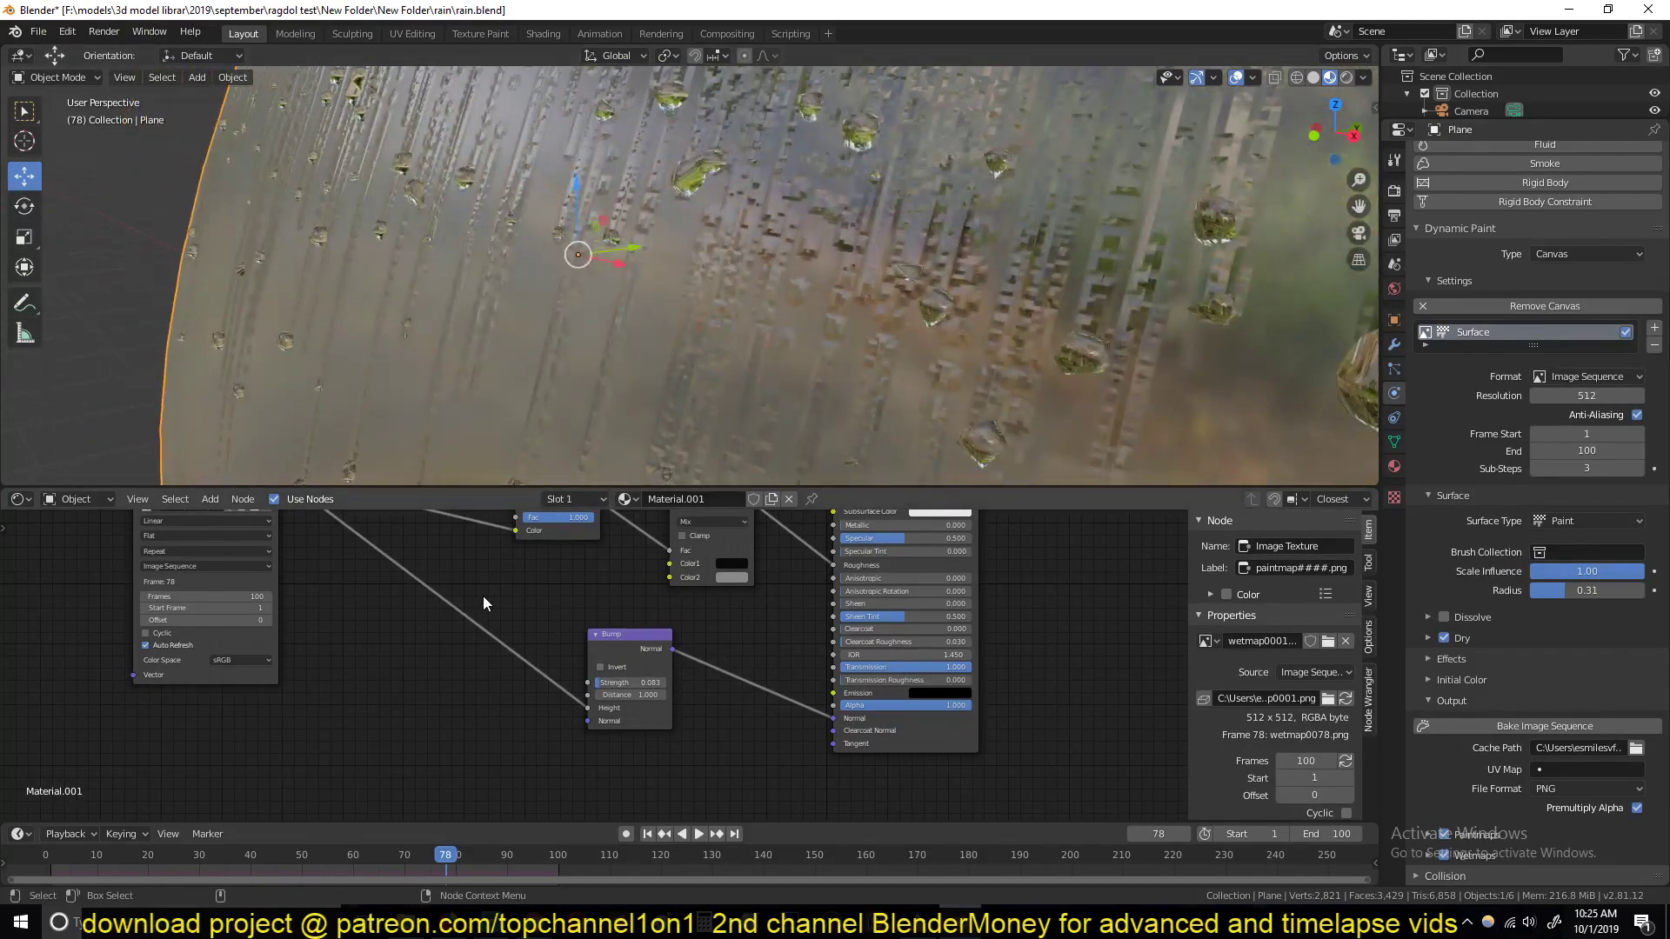
Step: Insert a Math node set to Add between the wetmap texture and the Bump's Height, and preview its output on the plane
{"action": "key", "text": "shift+a"}
{"action": "mouse_move", "coordinate": [445, 604]}
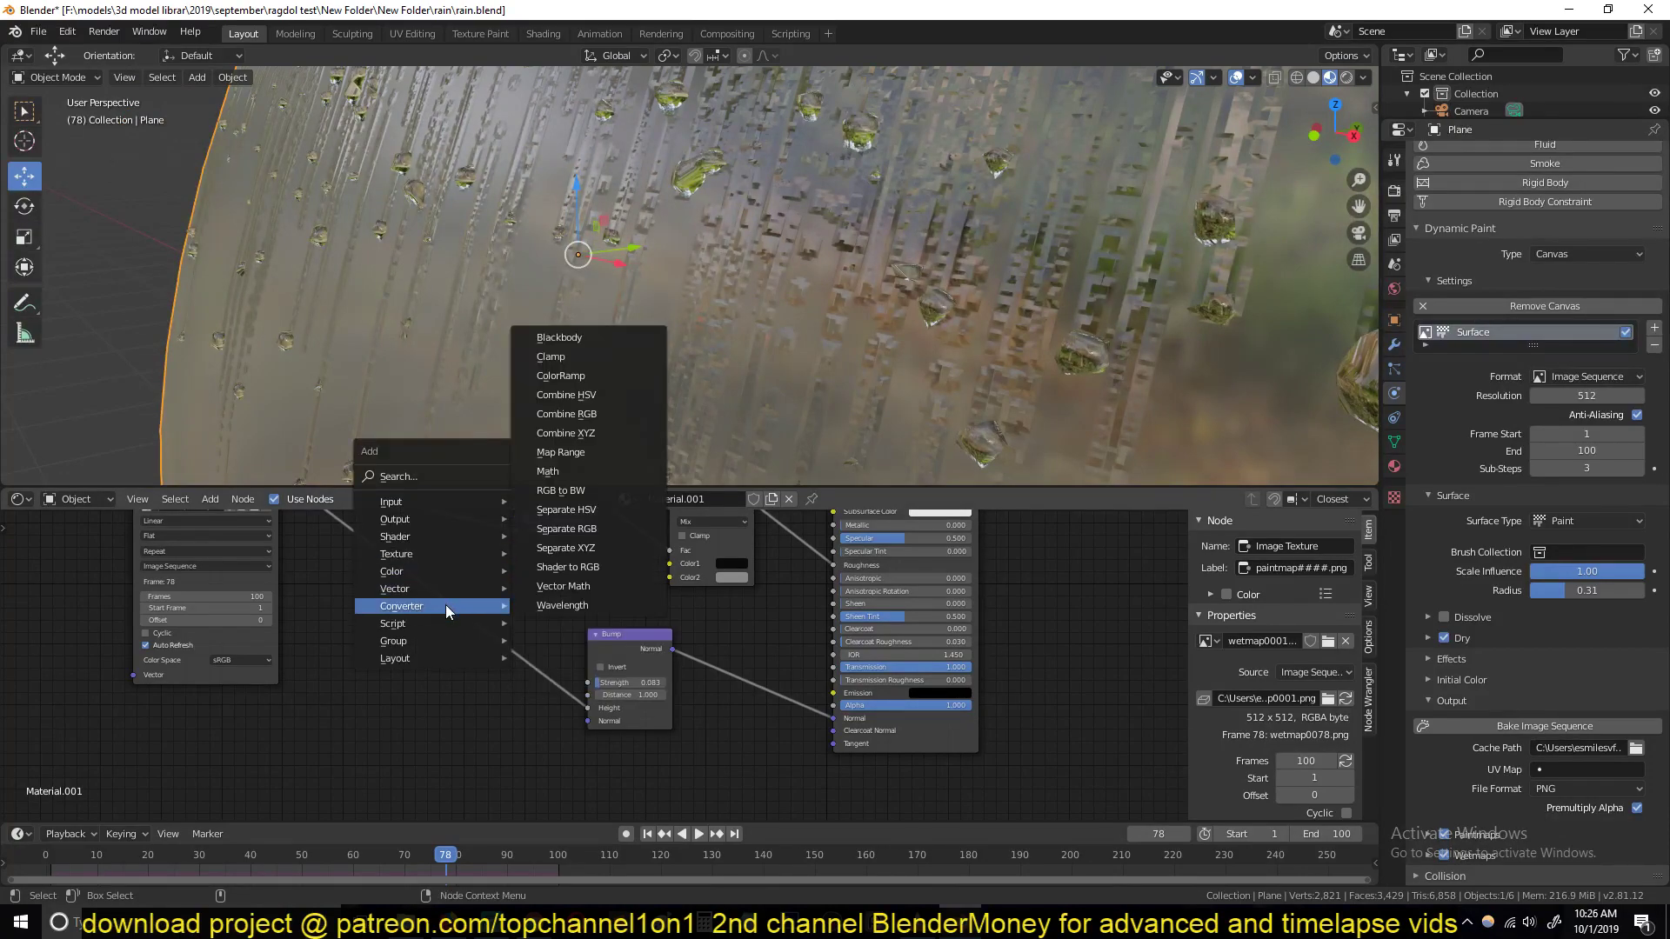
{"action": "left_click", "coordinate": [569, 475]}
{"action": "left_click", "coordinate": [381, 605]}
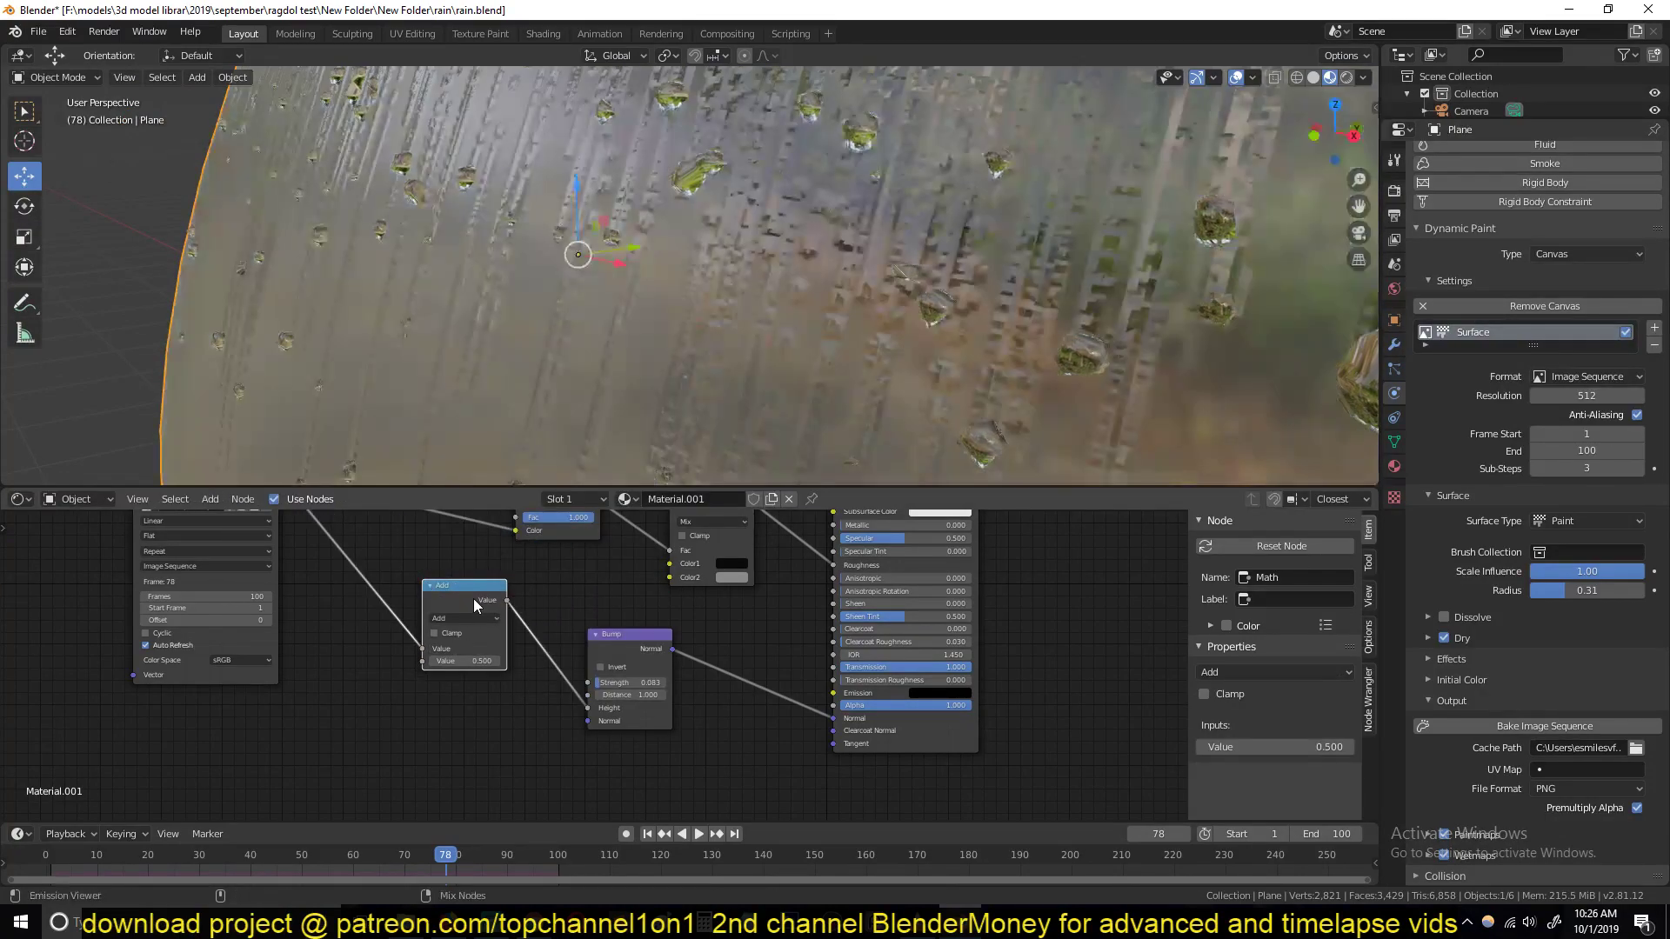
{"action": "left_click", "coordinate": [473, 598], "text": "ctrl+shift"}
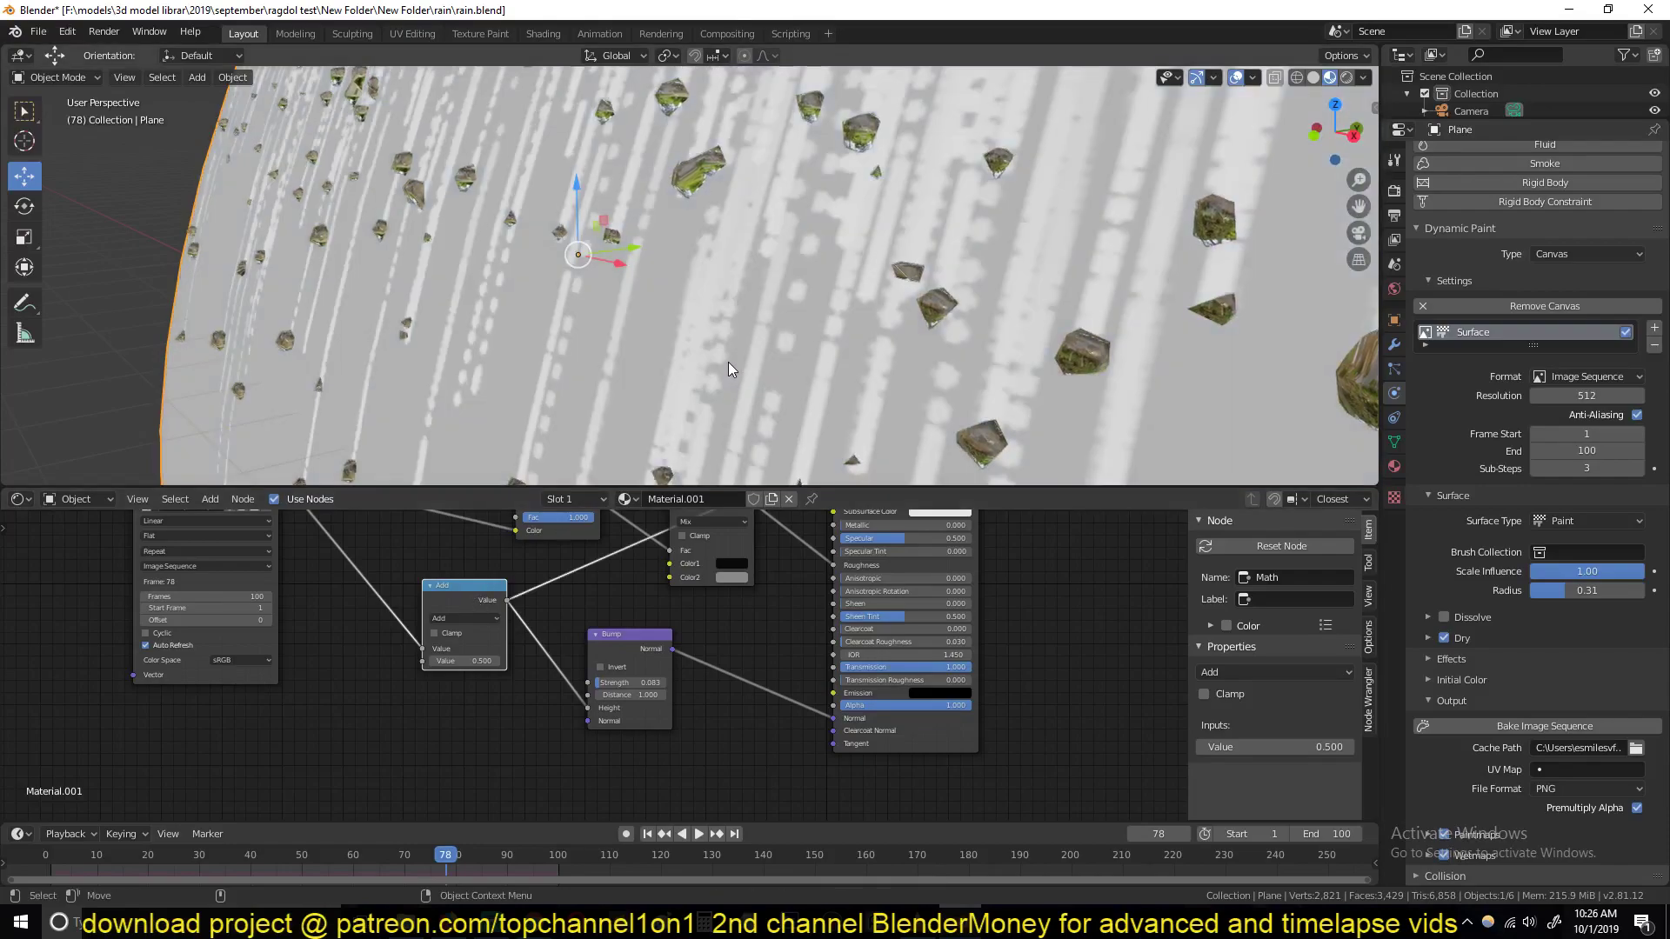
Step: Switch the Math node between the wetmap texture and the Bump to Power, with an exponent of 7.960
{"action": "left_click", "coordinate": [478, 618]}
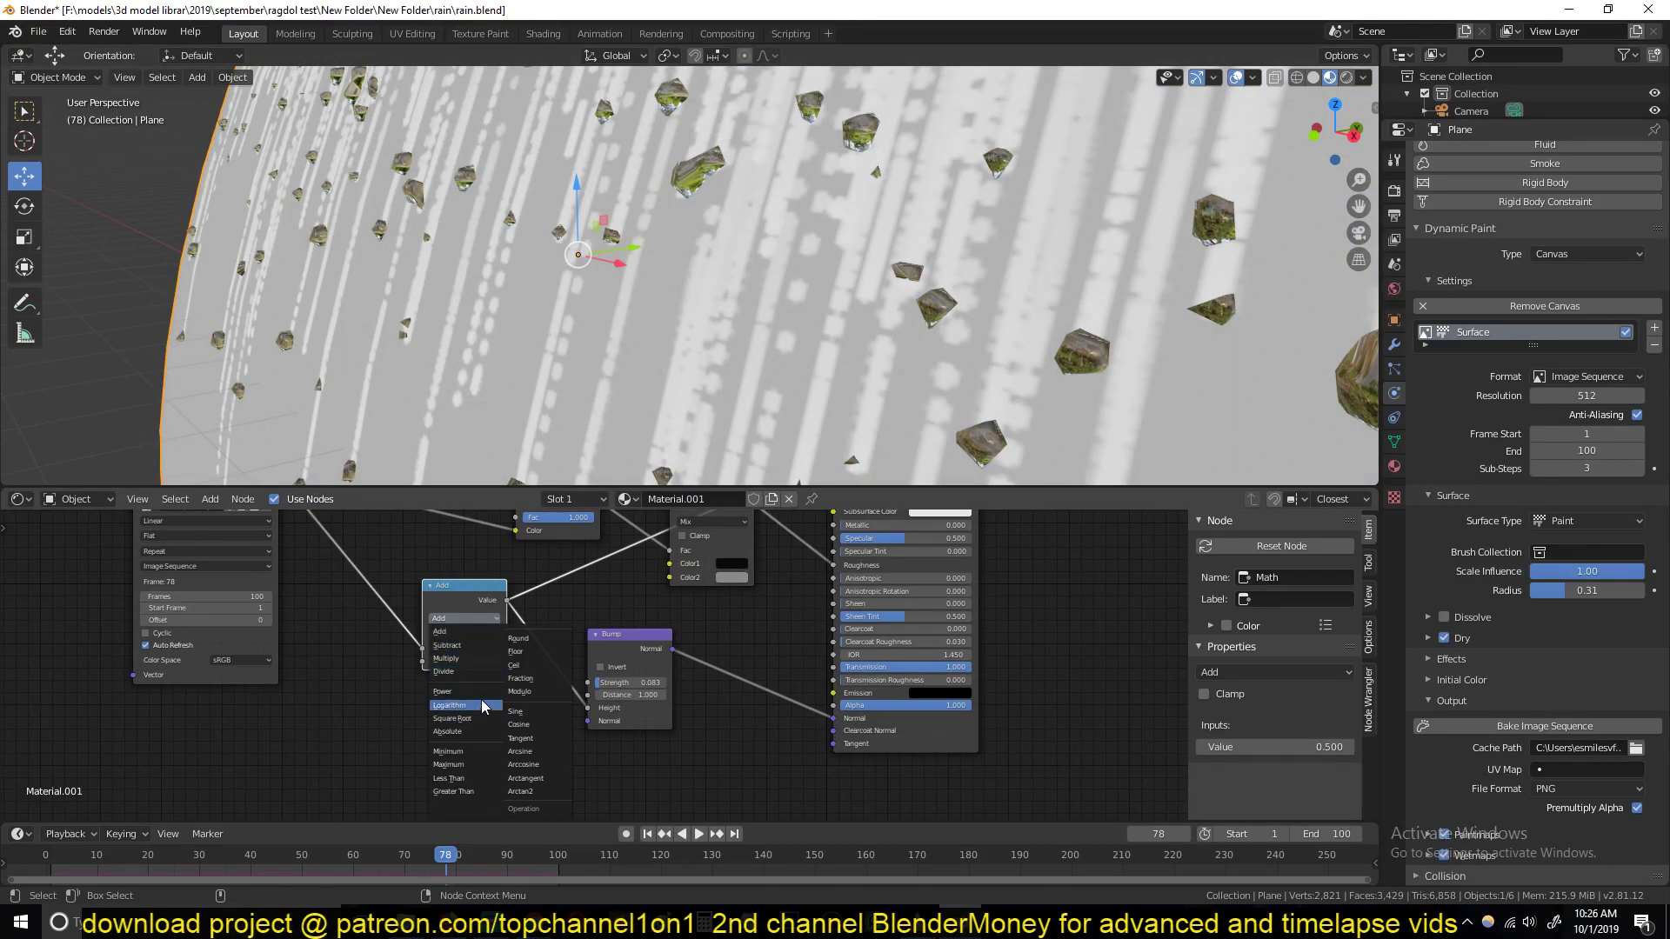
{"action": "left_click", "coordinate": [483, 692]}
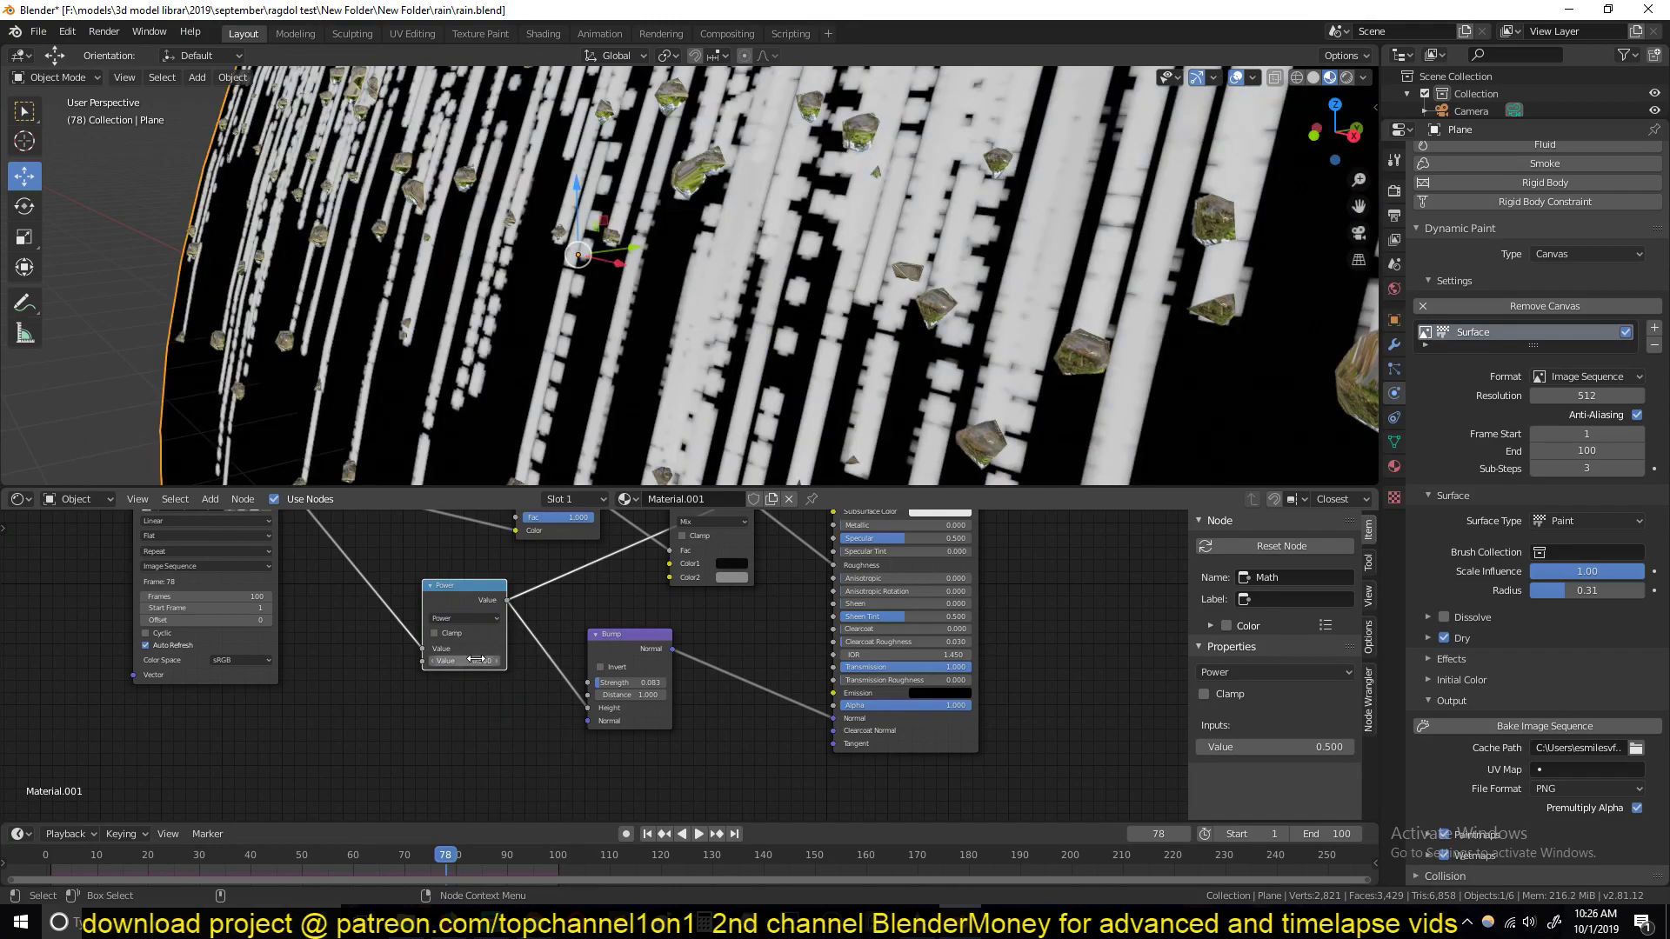
{"action": "left_click_drag", "start_coordinate": [464, 661], "coordinate": [600, 661]}
{"action": "mouse_move", "coordinate": [487, 348]}
{"action": "middle_mouse_down"}
{"action": "mouse_move", "coordinate": [595, 409]}
{"action": "mouse_move", "coordinate": [522, 409]}
{"action": "middle_mouse_up"}
Step: Preview the Principled BSDF on the plane again and inspect the rain trails on the glass
{"action": "middle_click_drag", "start_coordinate": [758, 675], "coordinate": [643, 741]}
{"action": "middle_click_drag", "start_coordinate": [835, 557], "coordinate": [785, 602]}
{"action": "left_click", "coordinate": [785, 603], "text": "ctrl+shift"}
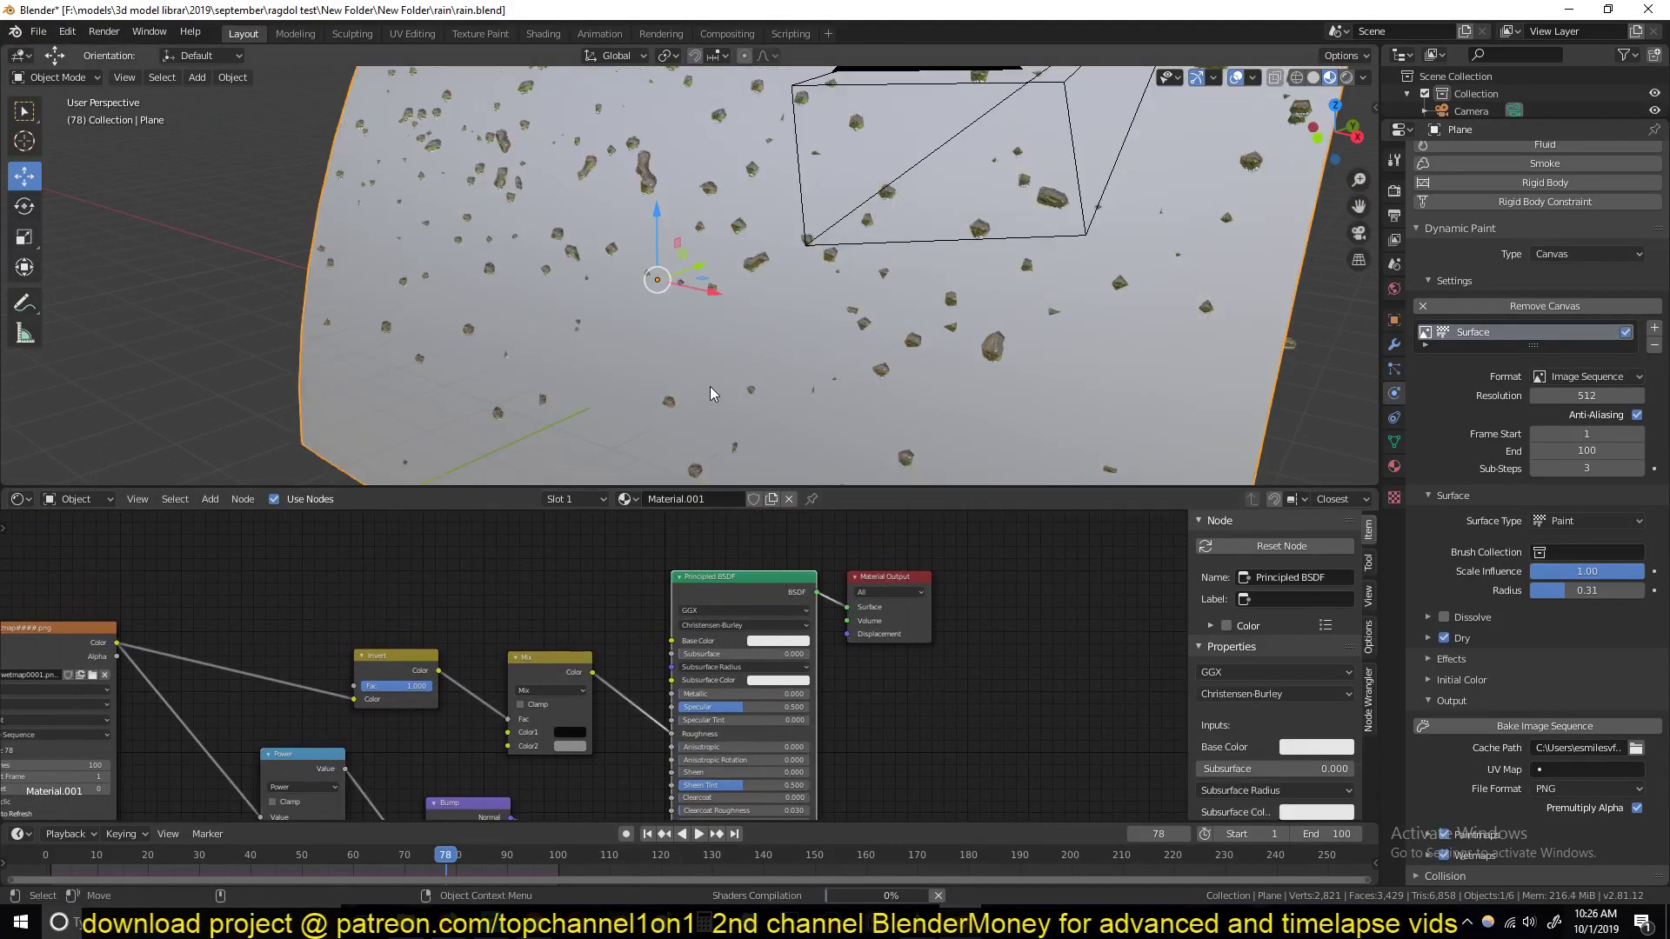
{"action": "middle_click_drag", "start_coordinate": [707, 386], "coordinate": [644, 362]}
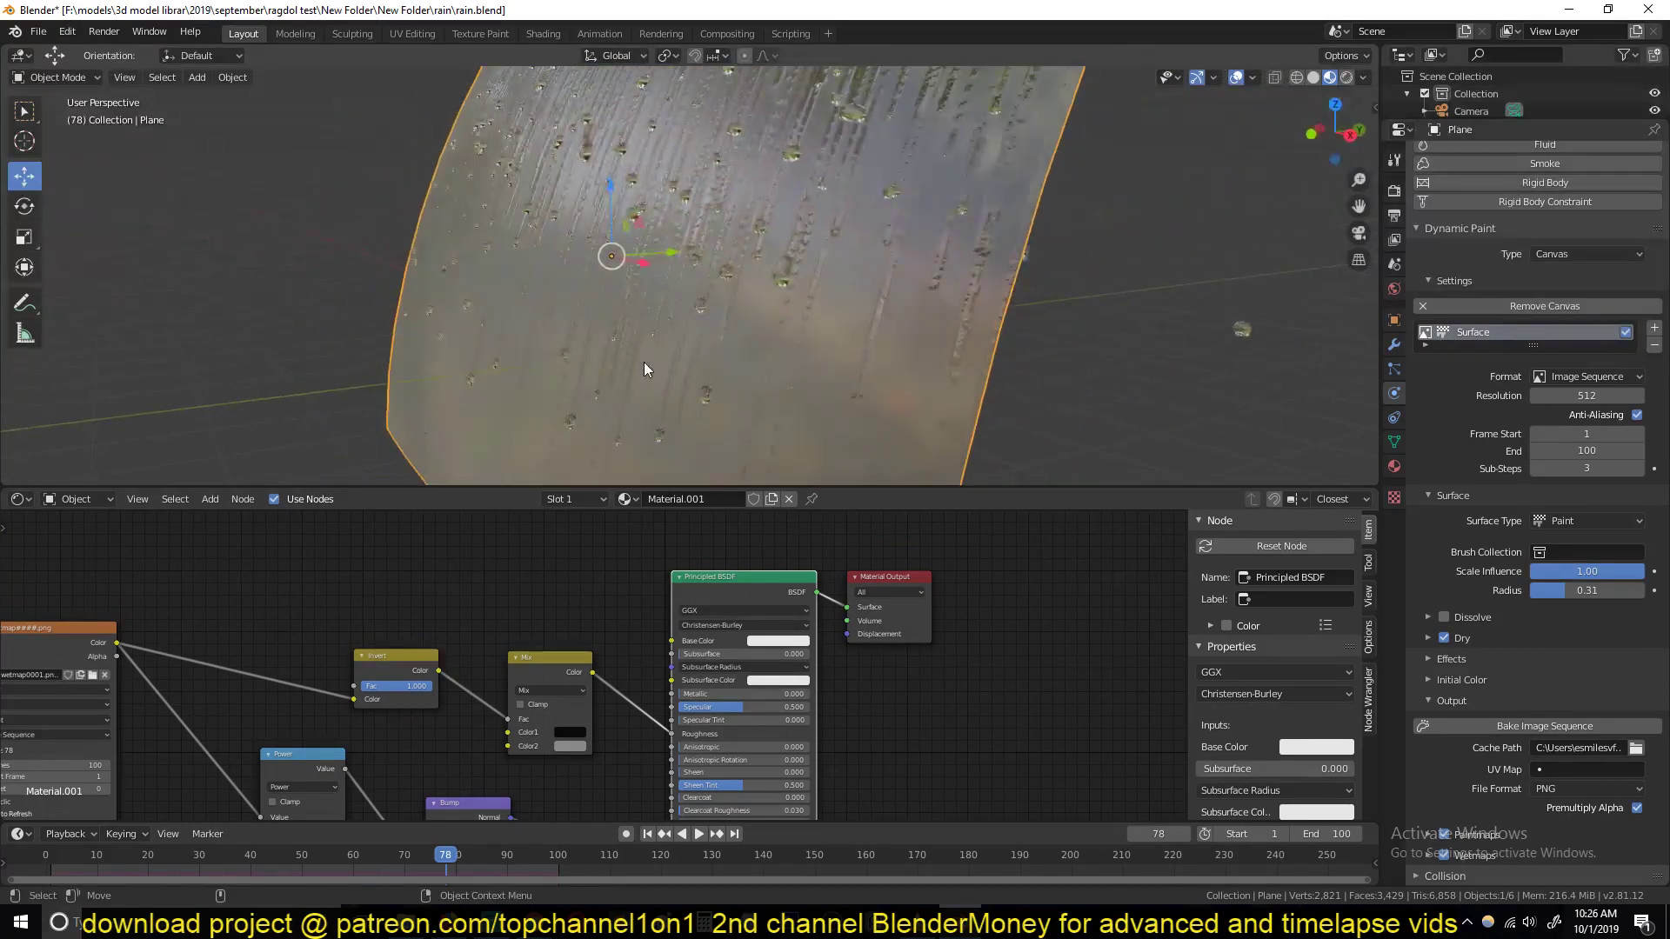
Step: Play the animation from the beginning to check the rain trails running down the glass, stopping at frame 27
{"action": "left_click", "coordinate": [57, 867]}
{"action": "key", "text": "space"}
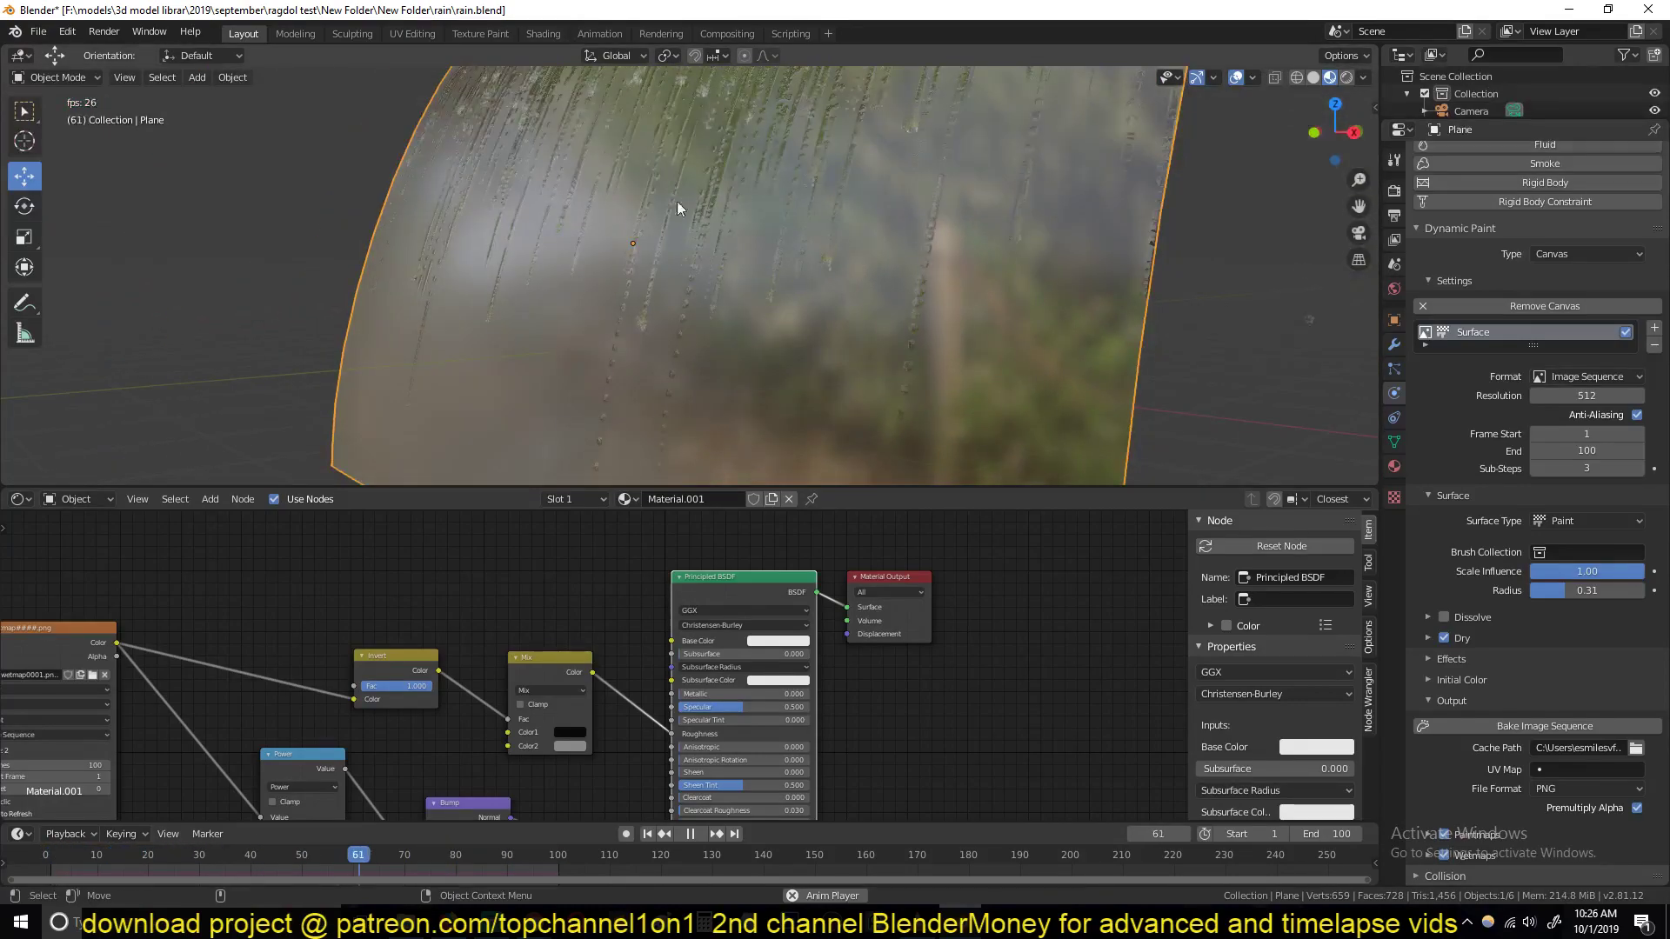
{"action": "key", "text": "space"}
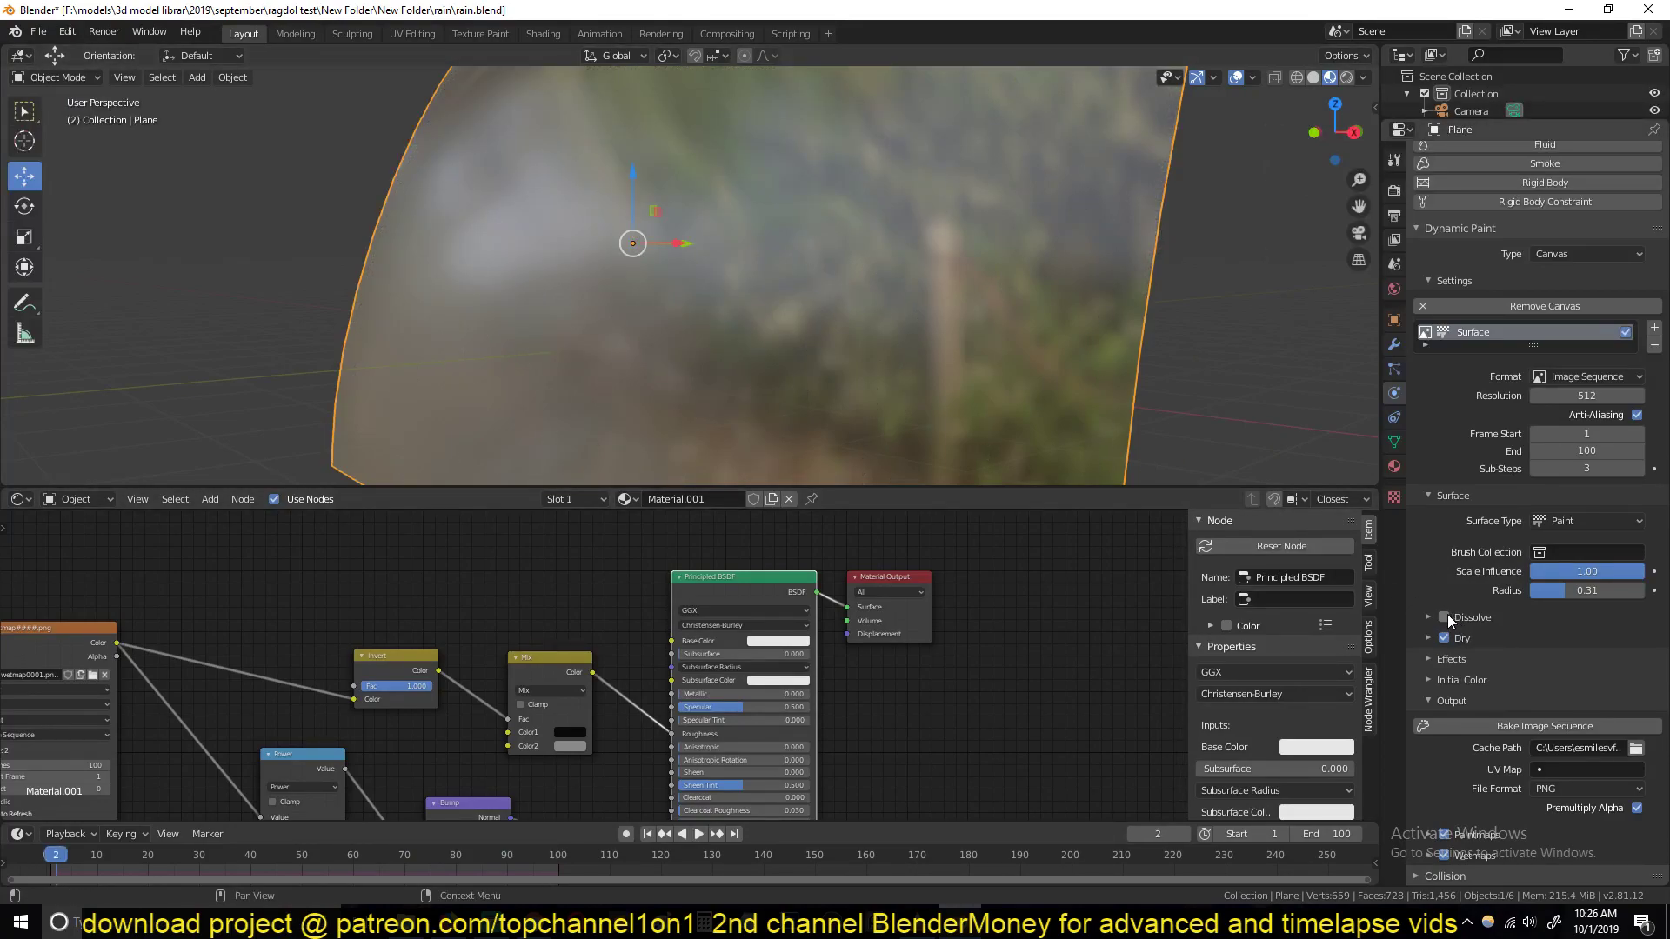
{"action": "key", "text": "space"}
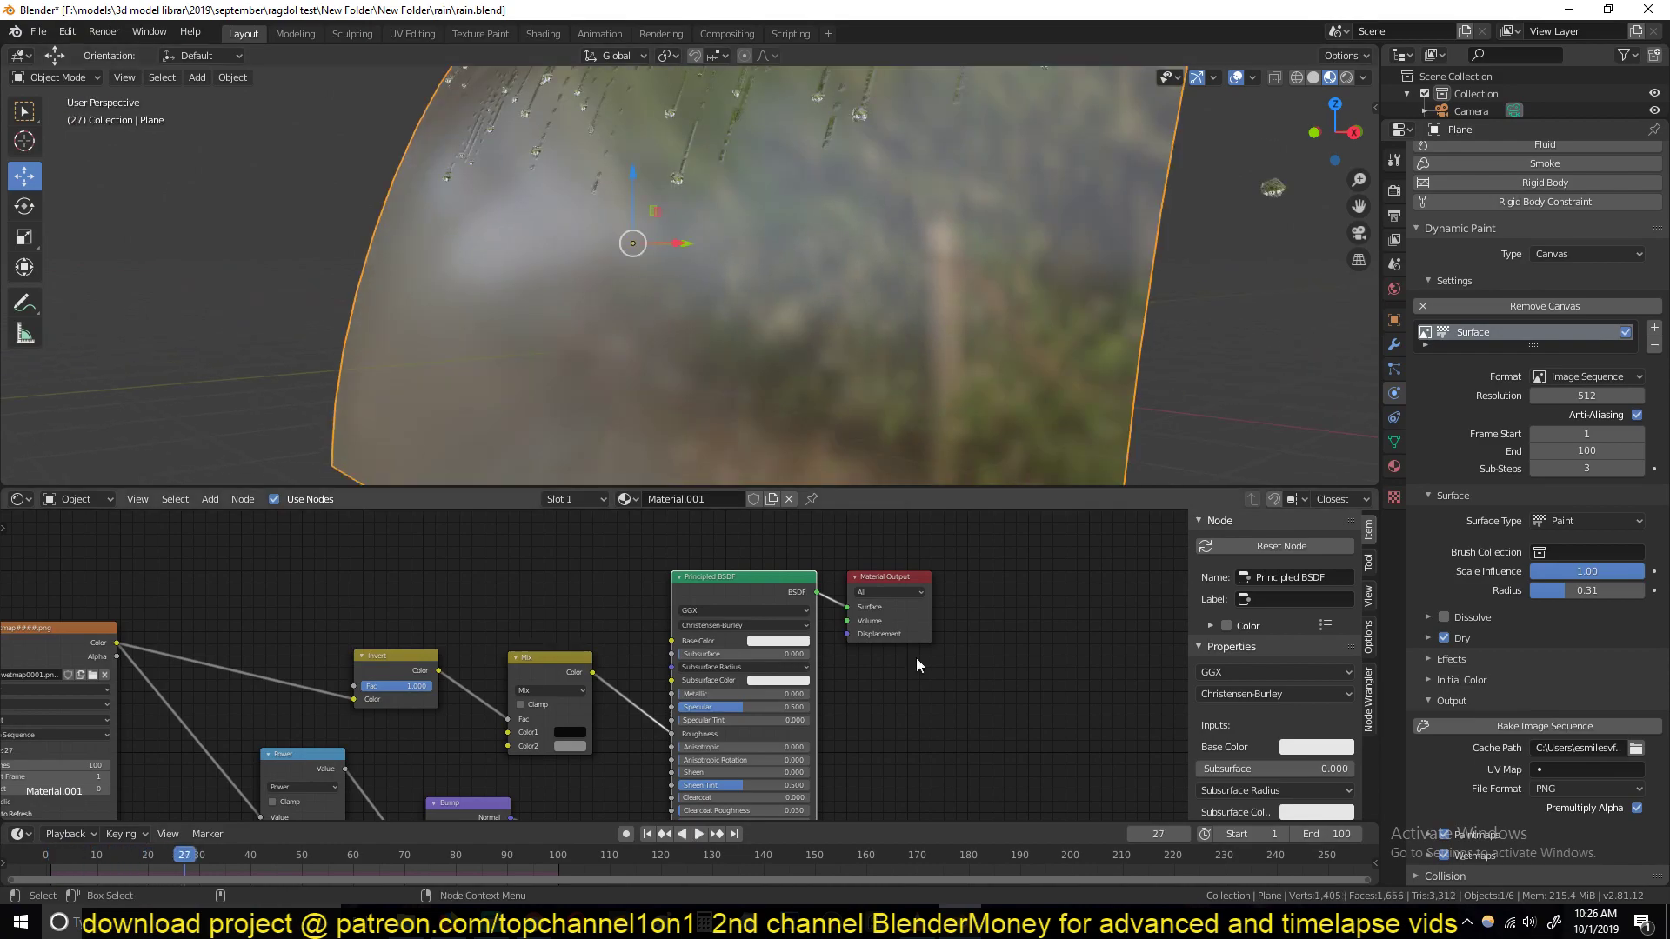
Step: Switch to VLC, play the start of the rain-on-glass reference video to study the droplets, and return to Blender
{"action": "left_click", "coordinate": [918, 922]}
{"action": "left_click", "coordinate": [65, 859]}
{"action": "key", "text": "space"}
{"action": "key", "text": "space"}
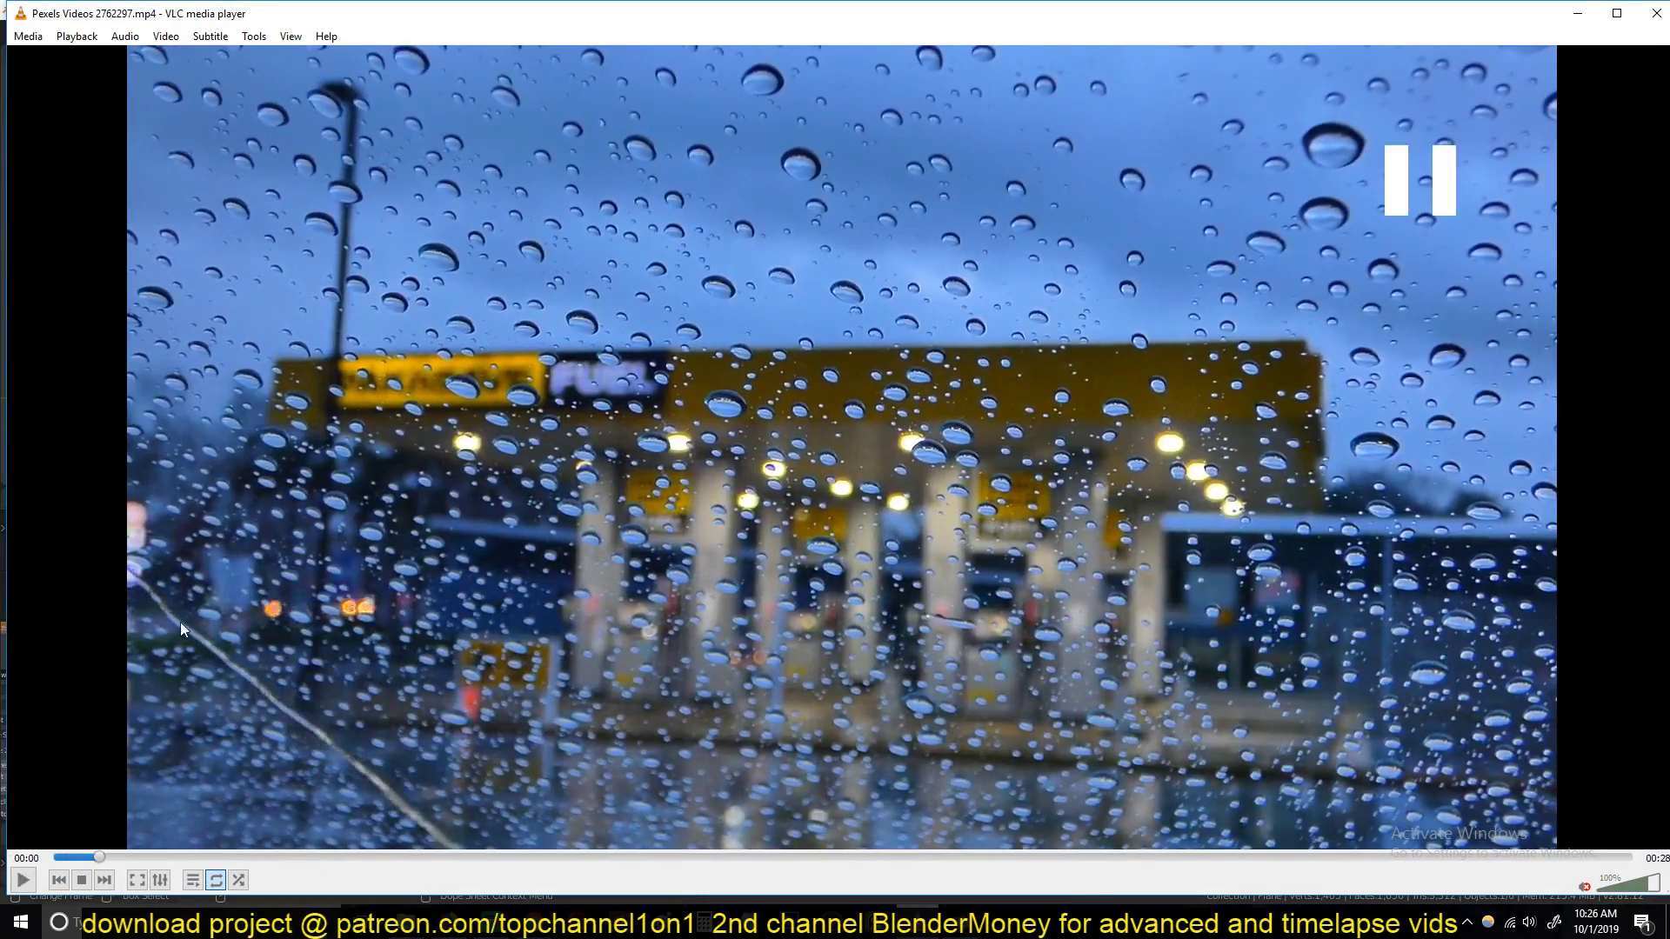
{"action": "key", "text": "space"}
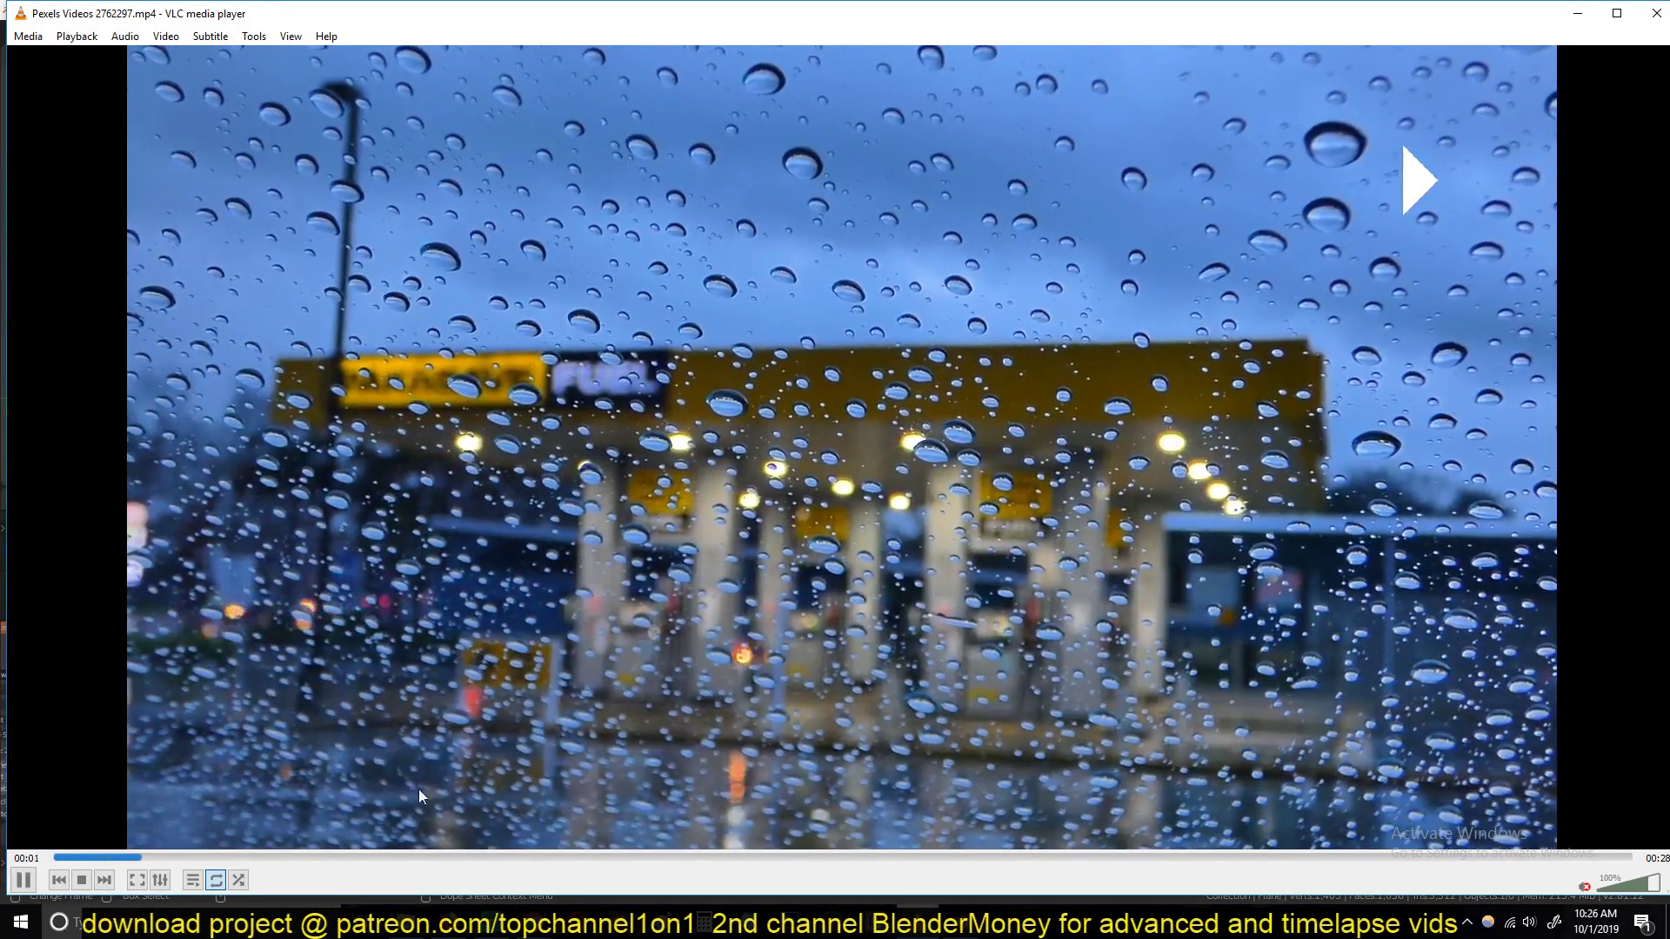
{"action": "key", "text": "space"}
{"action": "left_click", "coordinate": [1577, 13]}
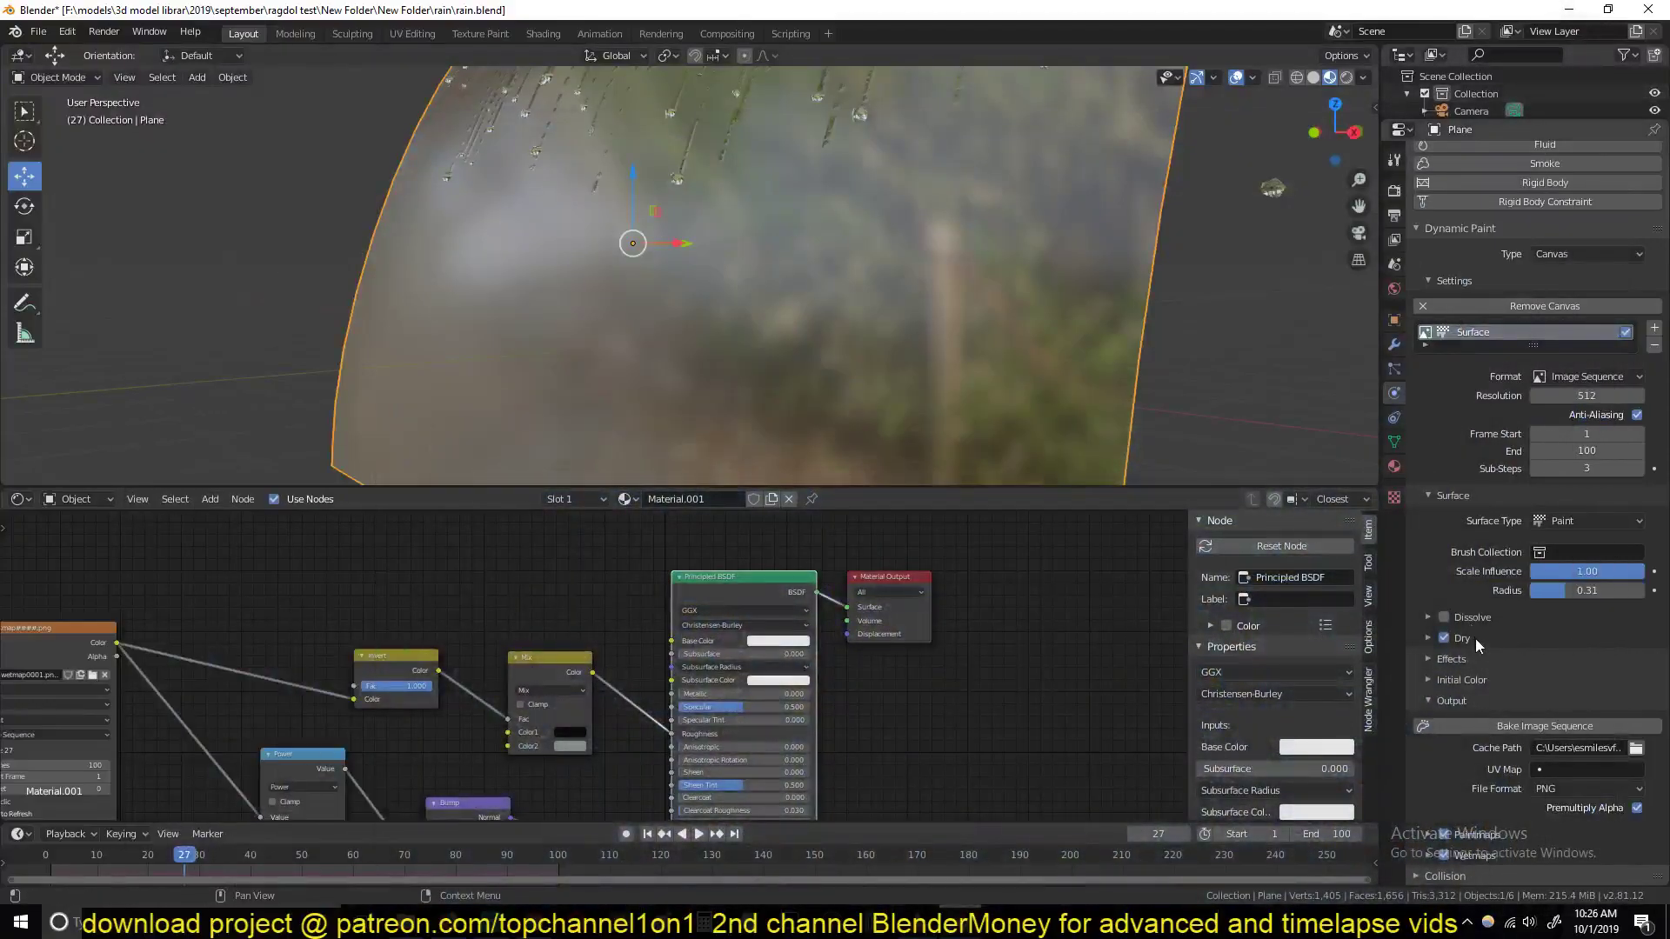
Step: Enable Dissolve on the plane's Dynamic Paint canvas surface with a time of 20
{"action": "left_click", "coordinate": [1453, 624]}
{"action": "left_click", "coordinate": [1459, 619]}
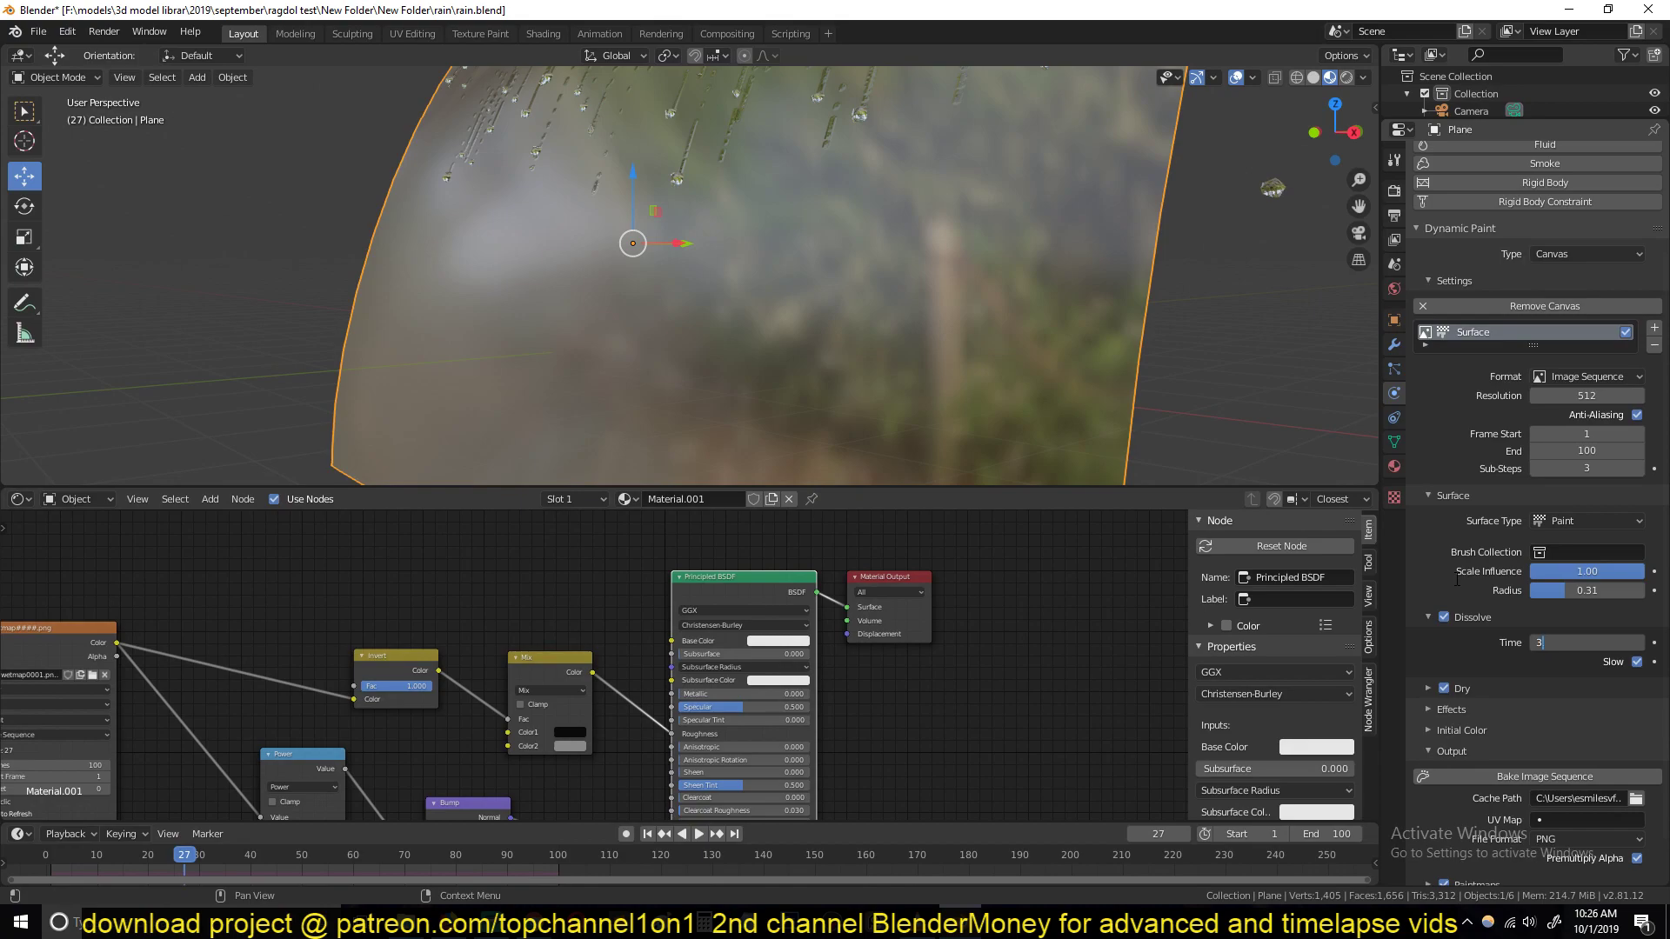
{"action": "key", "text": "Return"}
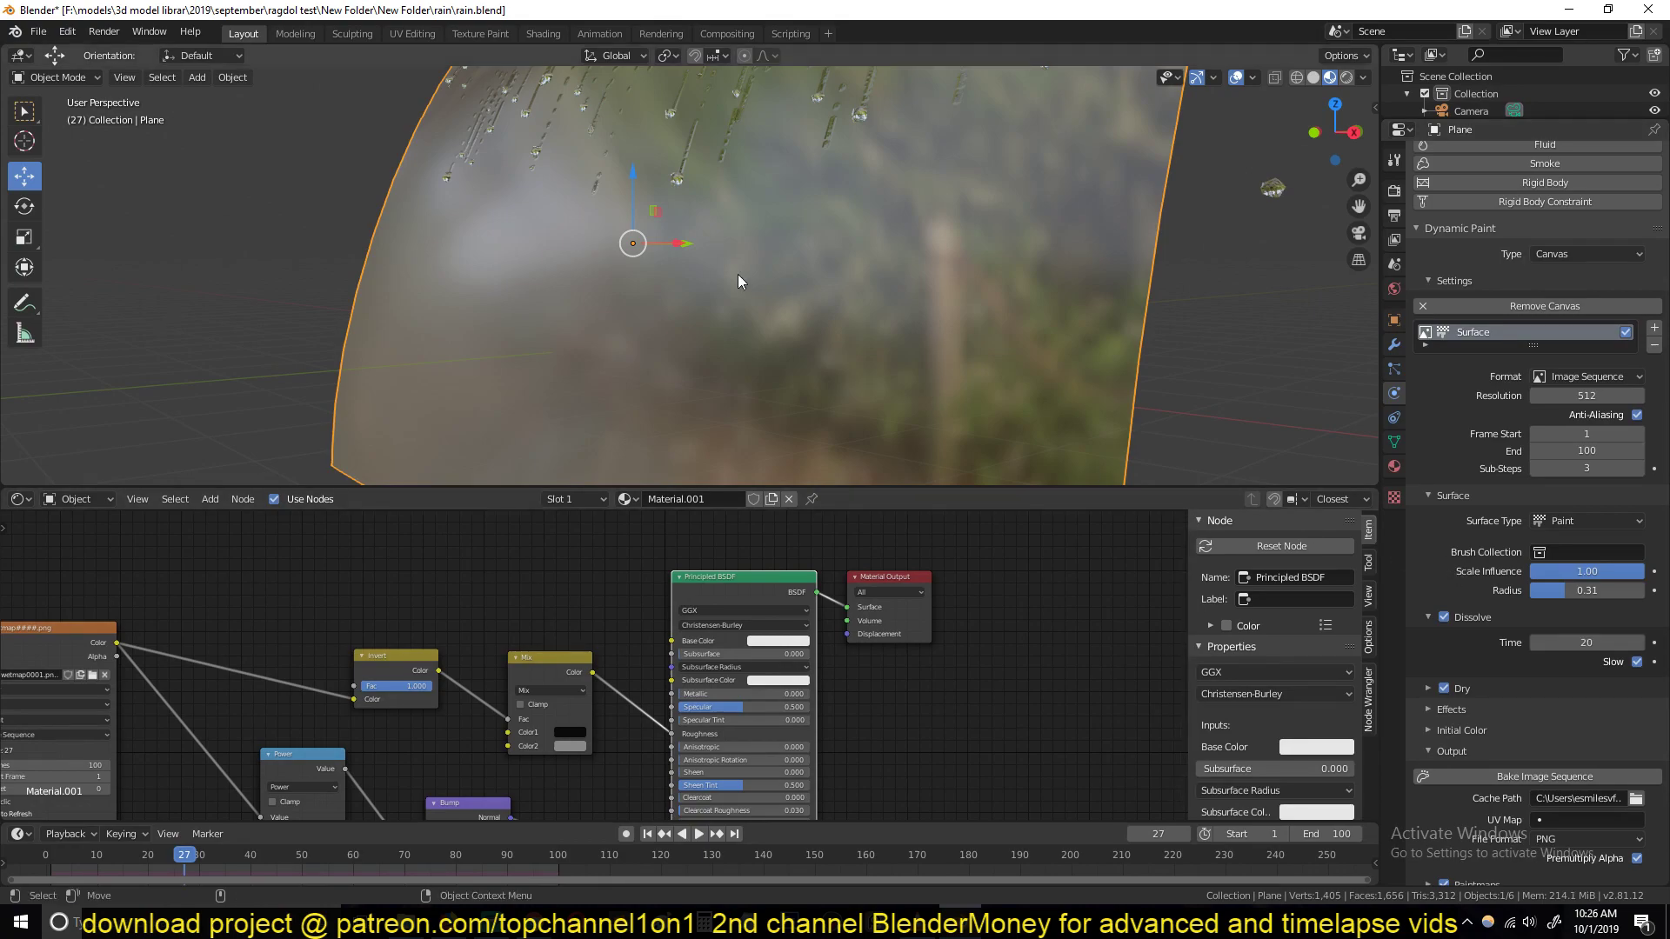
Step: Reposition the Bump node beside the Power node and inspect the glass plane from another angle
{"action": "middle_click_drag", "start_coordinate": [454, 813], "coordinate": [640, 659]}
{"action": "left_click_drag", "start_coordinate": [640, 660], "coordinate": [635, 610]}
{"action": "scroll", "coordinate": [760, 287], "scroll_direction": "down", "scroll_amount": 5}
{"action": "middle_click_drag", "start_coordinate": [760, 287], "coordinate": [860, 195]}
{"action": "scroll", "coordinate": [857, 289], "scroll_direction": "up", "scroll_amount": 4}
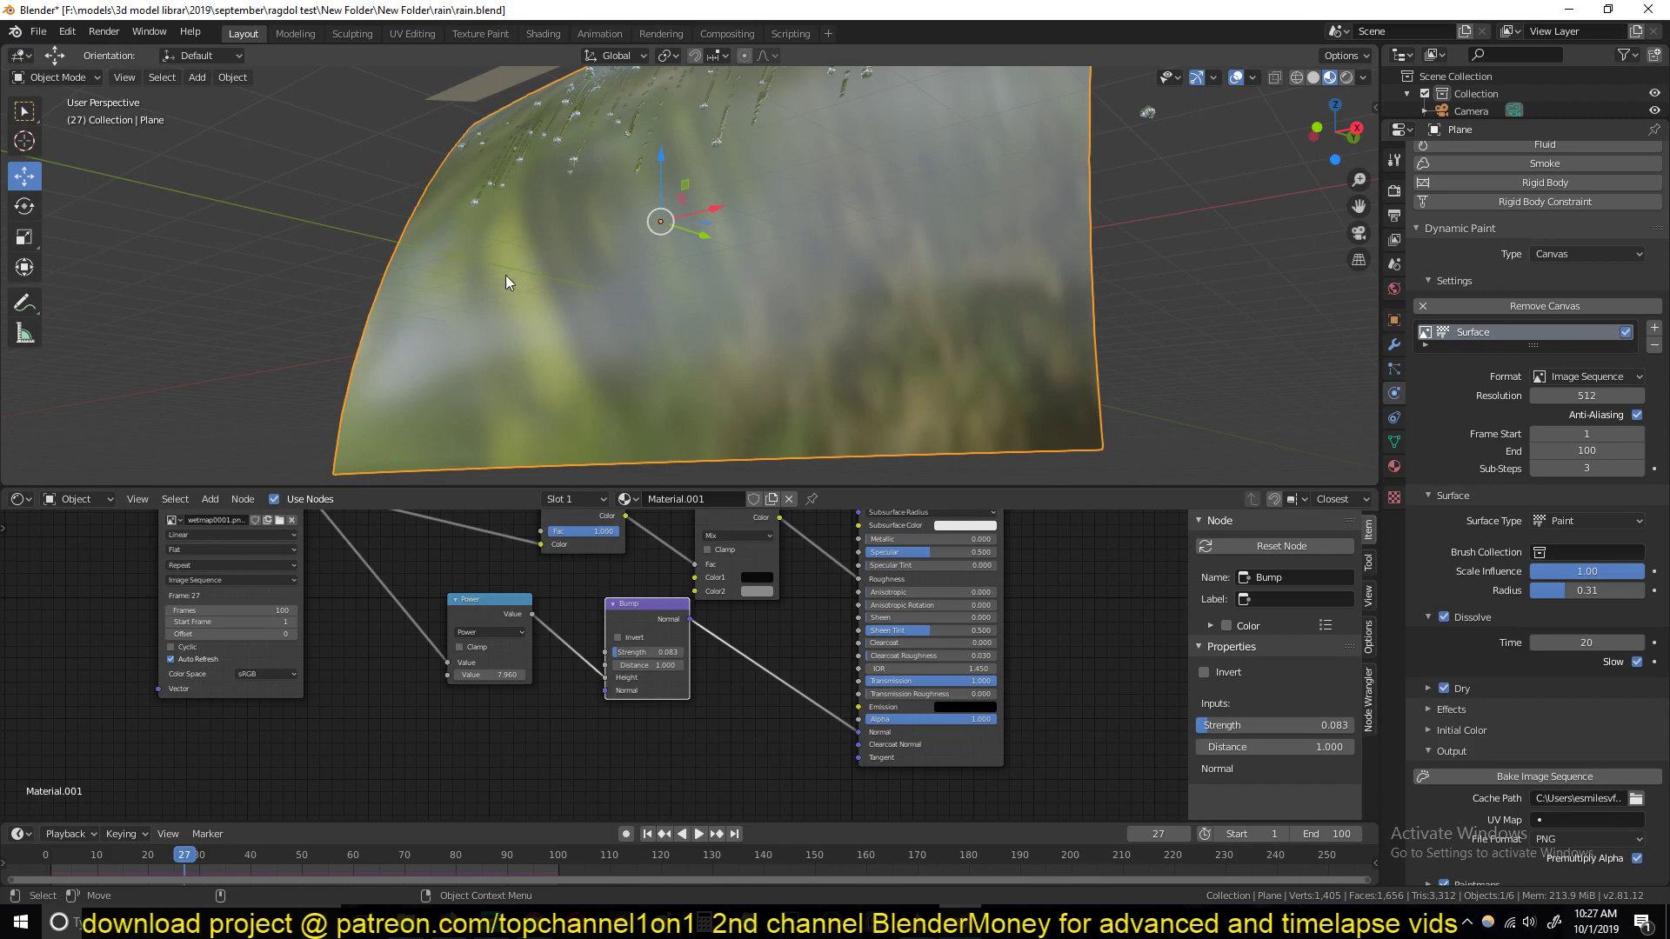
Step: Add a Noise Texture node in the free space below the wetmap image texture
{"action": "left_click", "coordinate": [232, 712]}
{"action": "middle_click_drag", "start_coordinate": [233, 713], "coordinate": [273, 601]}
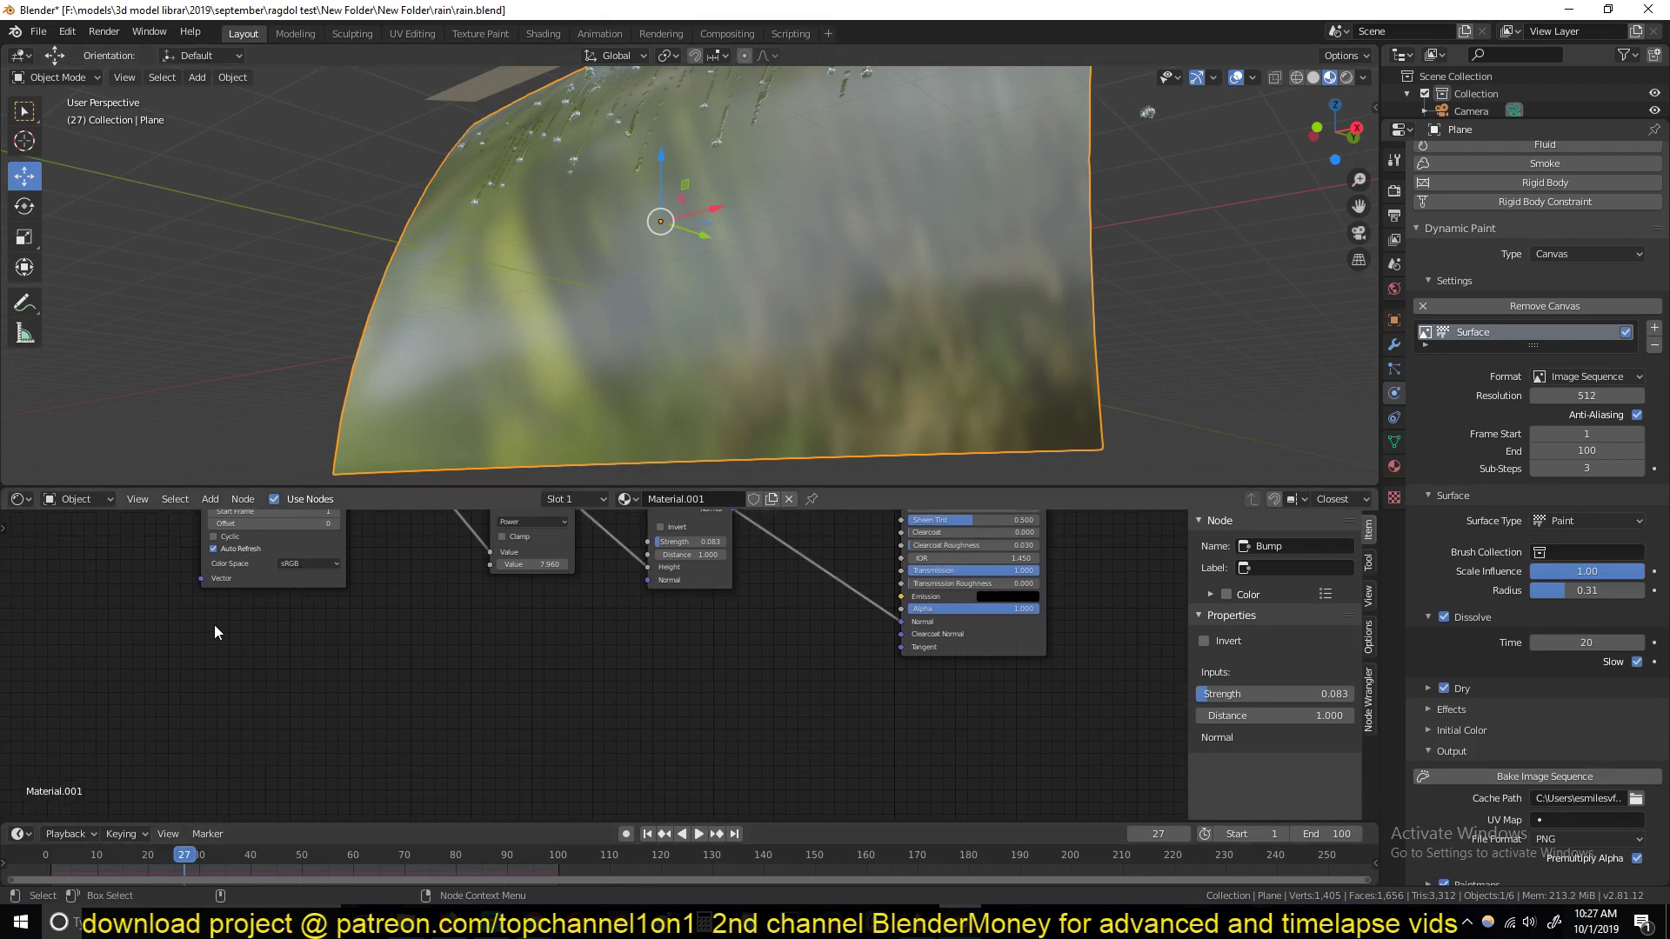
{"action": "key", "text": "shift+a"}
{"action": "mouse_move", "coordinate": [228, 570]}
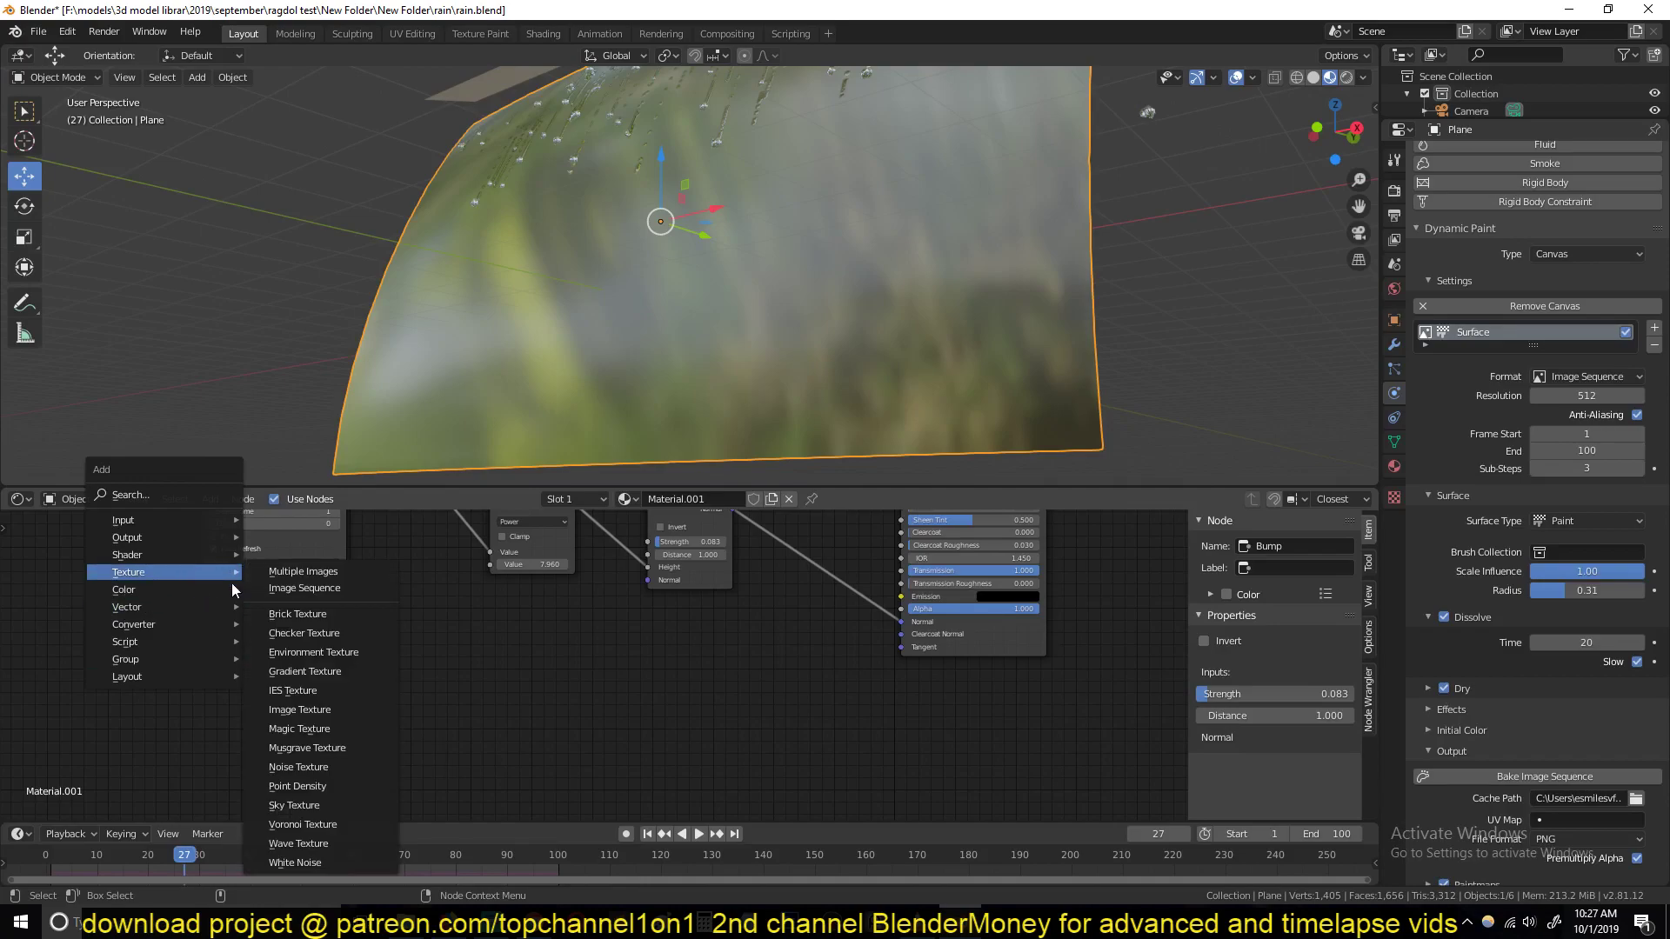
{"action": "left_click", "coordinate": [323, 768]}
{"action": "left_click", "coordinate": [205, 648]}
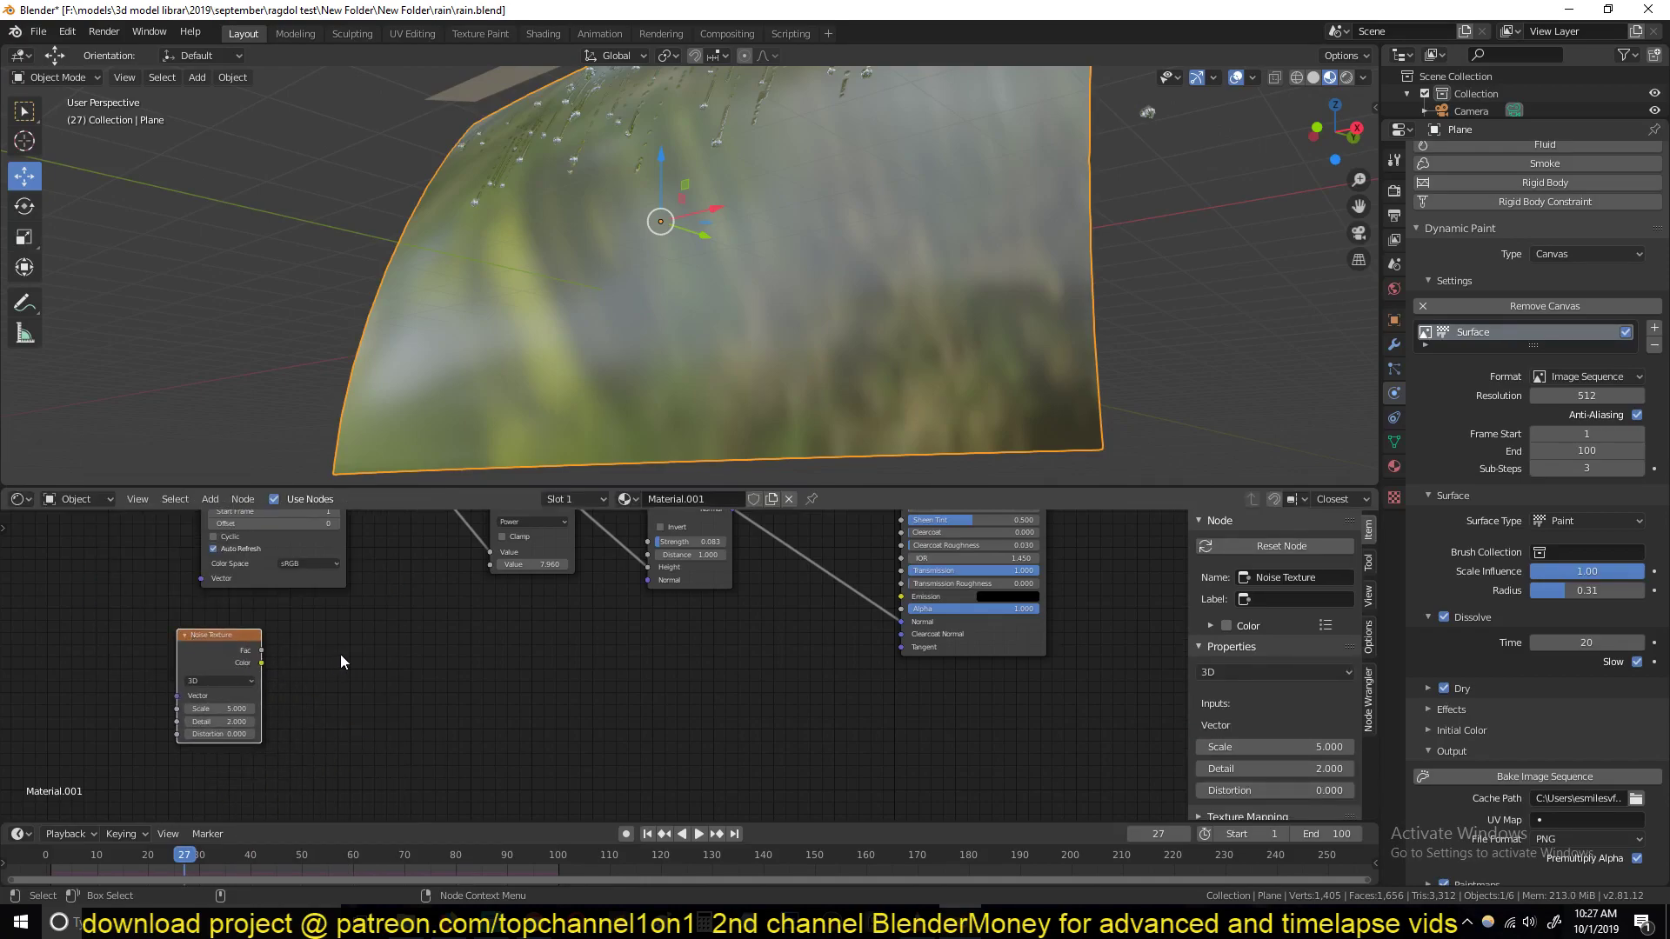
Step: Add a ColorRamp fed by the Noise Texture's Fac and preview its output on the plane
{"action": "key", "text": "shift+a"}
{"action": "mouse_move", "coordinate": [345, 661]}
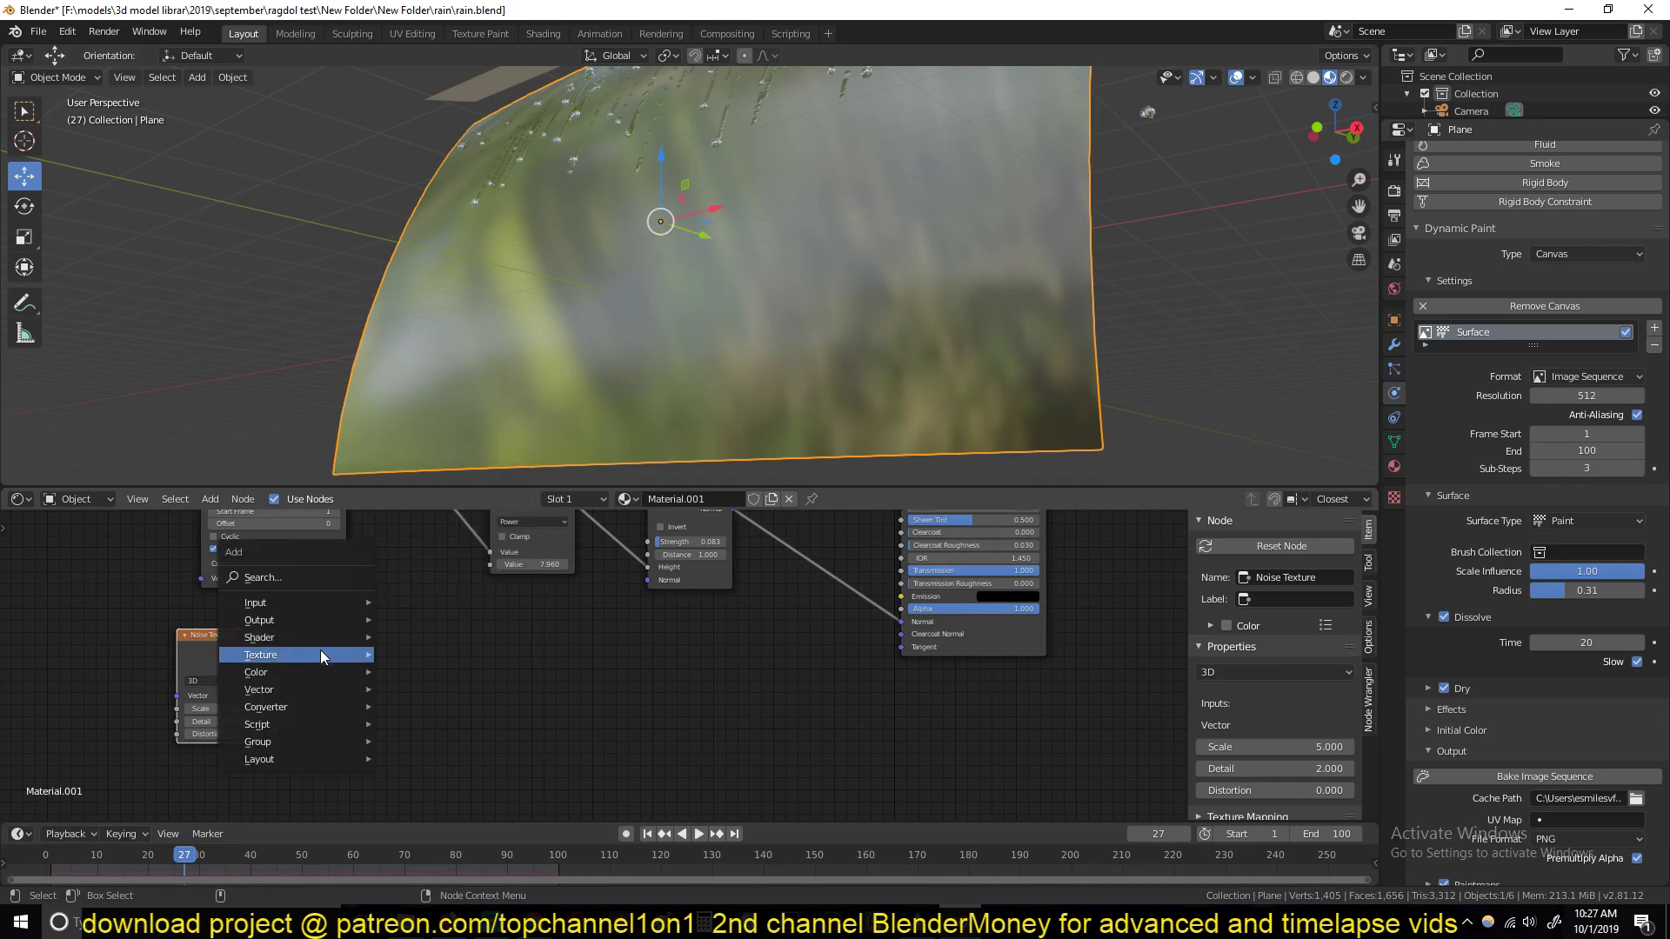
{"action": "mouse_move", "coordinate": [314, 706]}
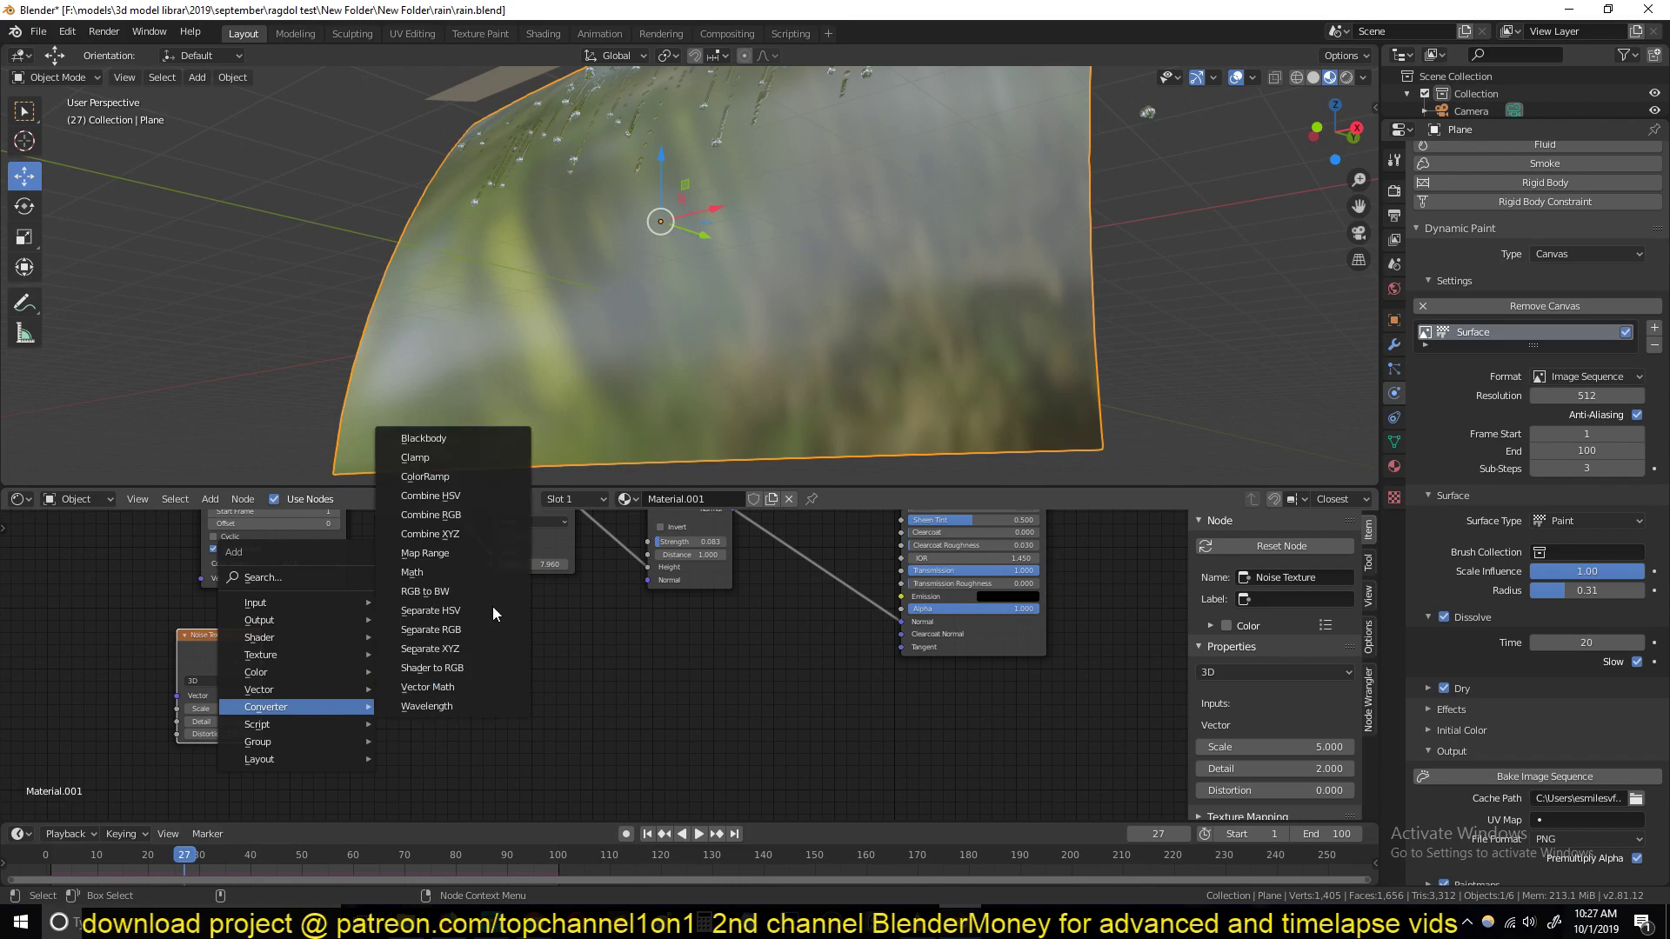
{"action": "left_click", "coordinate": [478, 477]}
{"action": "left_click_drag", "start_coordinate": [260, 651], "coordinate": [376, 725]}
{"action": "left_click_drag", "start_coordinate": [522, 628], "coordinate": [648, 567]}
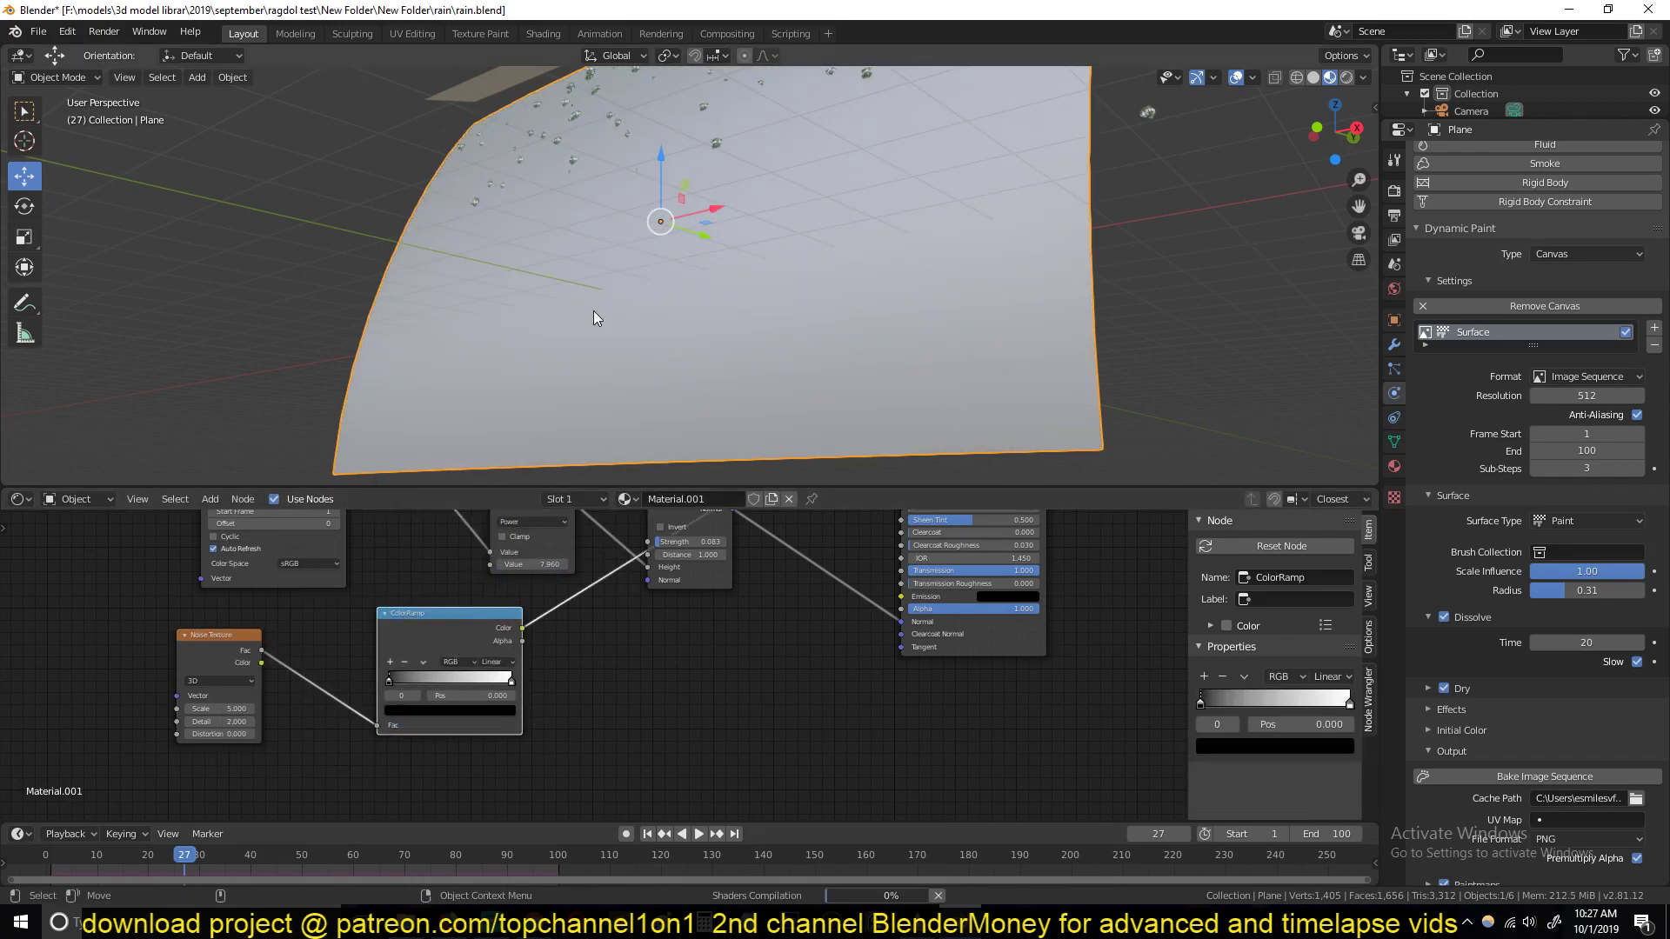
{"action": "middle_click_drag", "start_coordinate": [593, 311], "coordinate": [675, 363]}
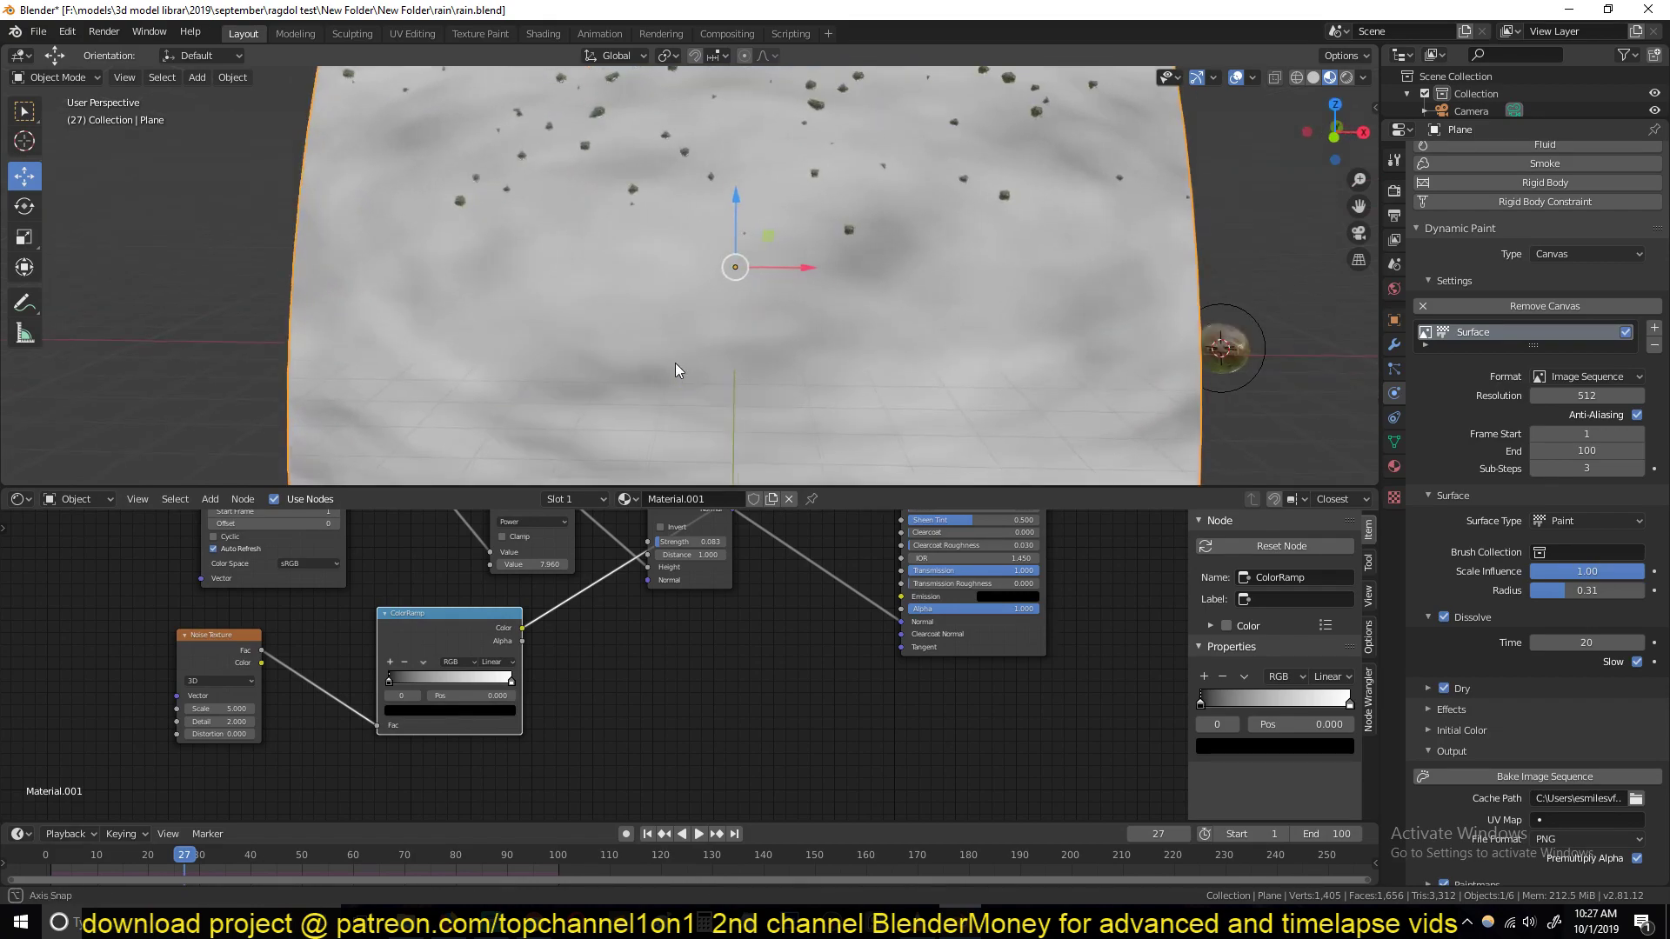
Step: Set the noise scale to 80.400 and move the ColorRamp's black stop to 0.641 to isolate small droplet-like specks
{"action": "left_click_drag", "start_coordinate": [228, 708], "coordinate": [265, 704]}
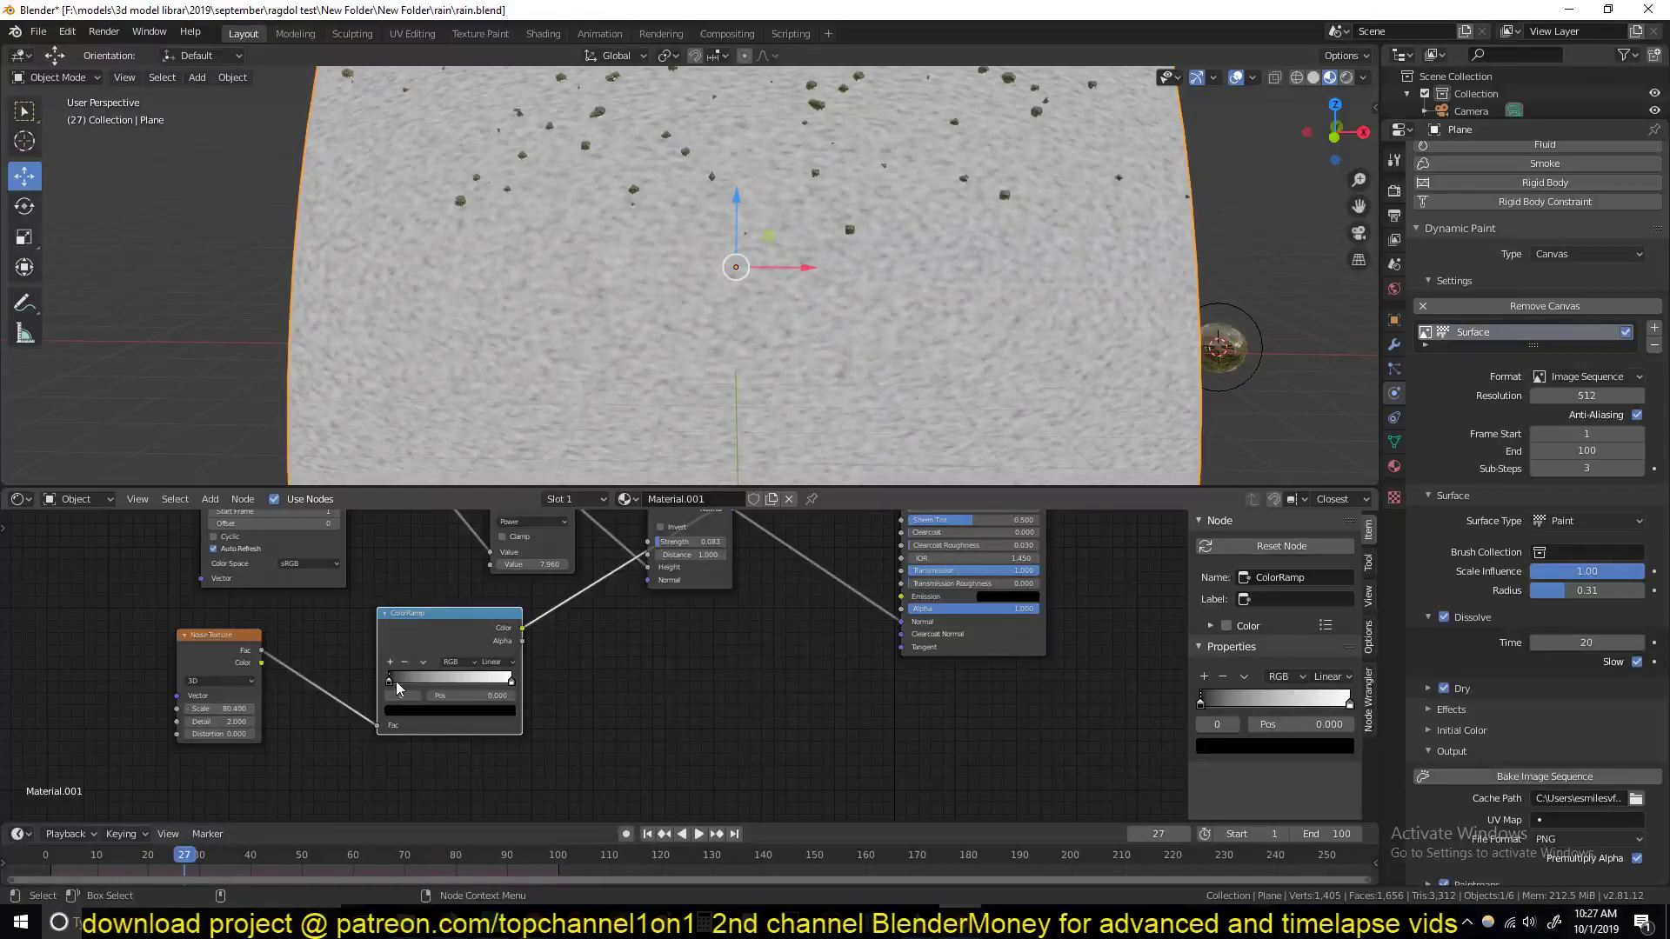
{"action": "left_click_drag", "start_coordinate": [404, 684], "coordinate": [482, 673]}
{"action": "scroll", "coordinate": [482, 673], "scroll_direction": "right", "scroll_amount": 3, "text": "ctrl"}
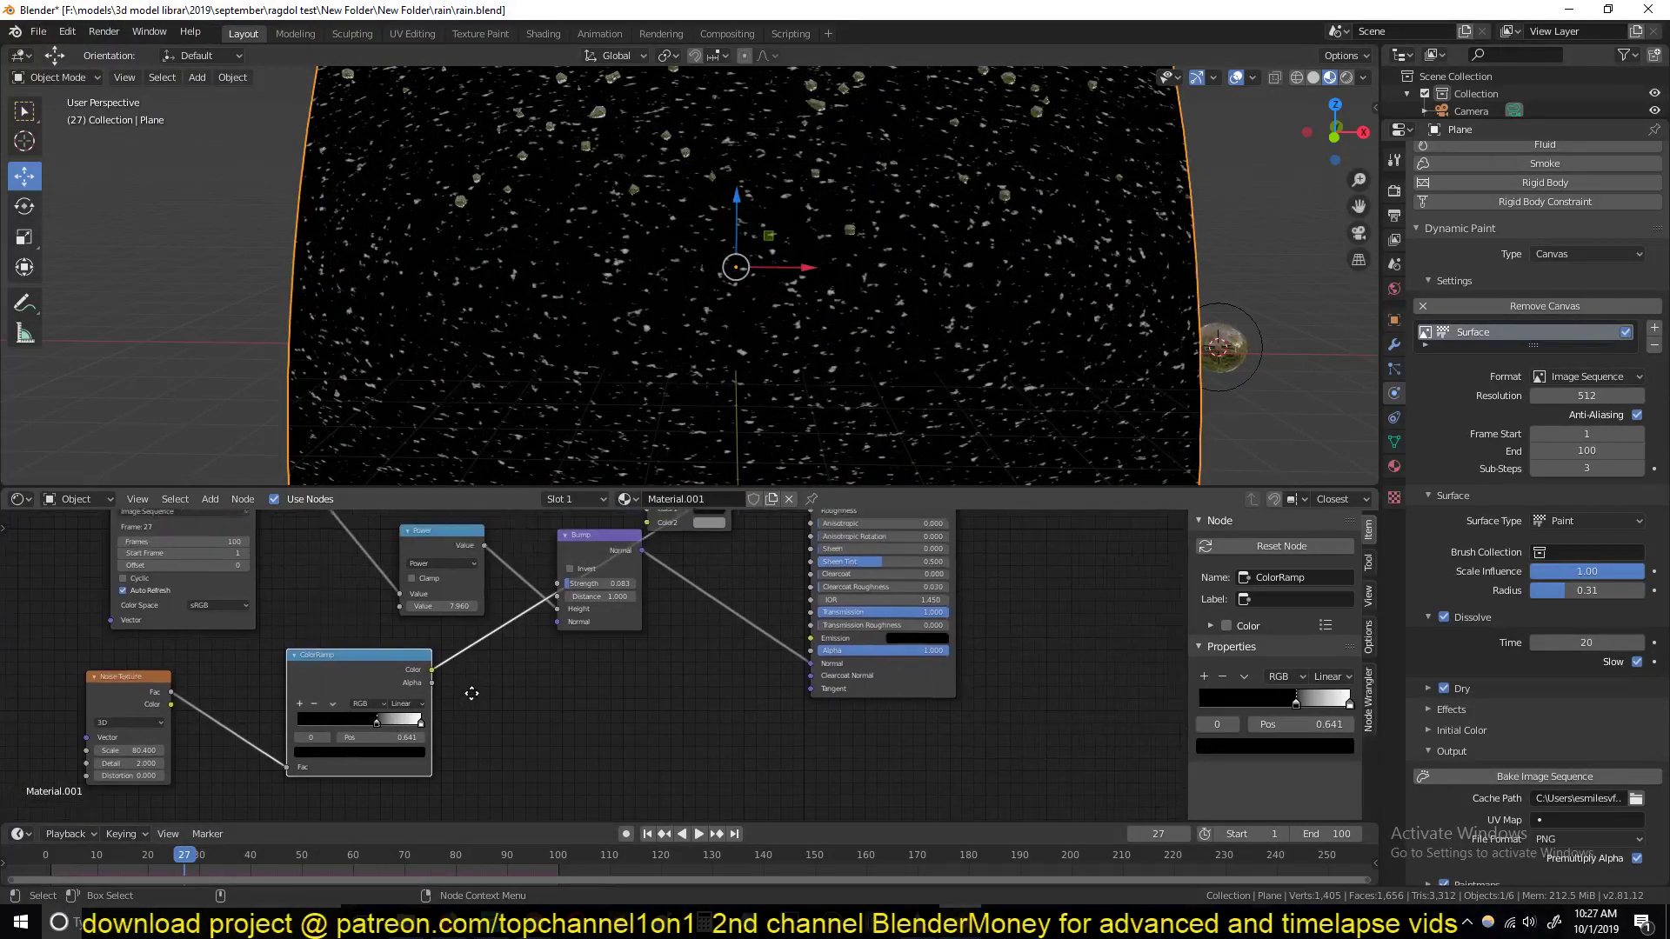
{"action": "scroll", "coordinate": [576, 314], "scroll_direction": "up", "scroll_amount": 3}
{"action": "scroll", "coordinate": [576, 315], "scroll_direction": "up", "scroll_amount": 3}
{"action": "scroll", "coordinate": [432, 615], "scroll_direction": "right", "scroll_amount": 3, "text": "ctrl"}
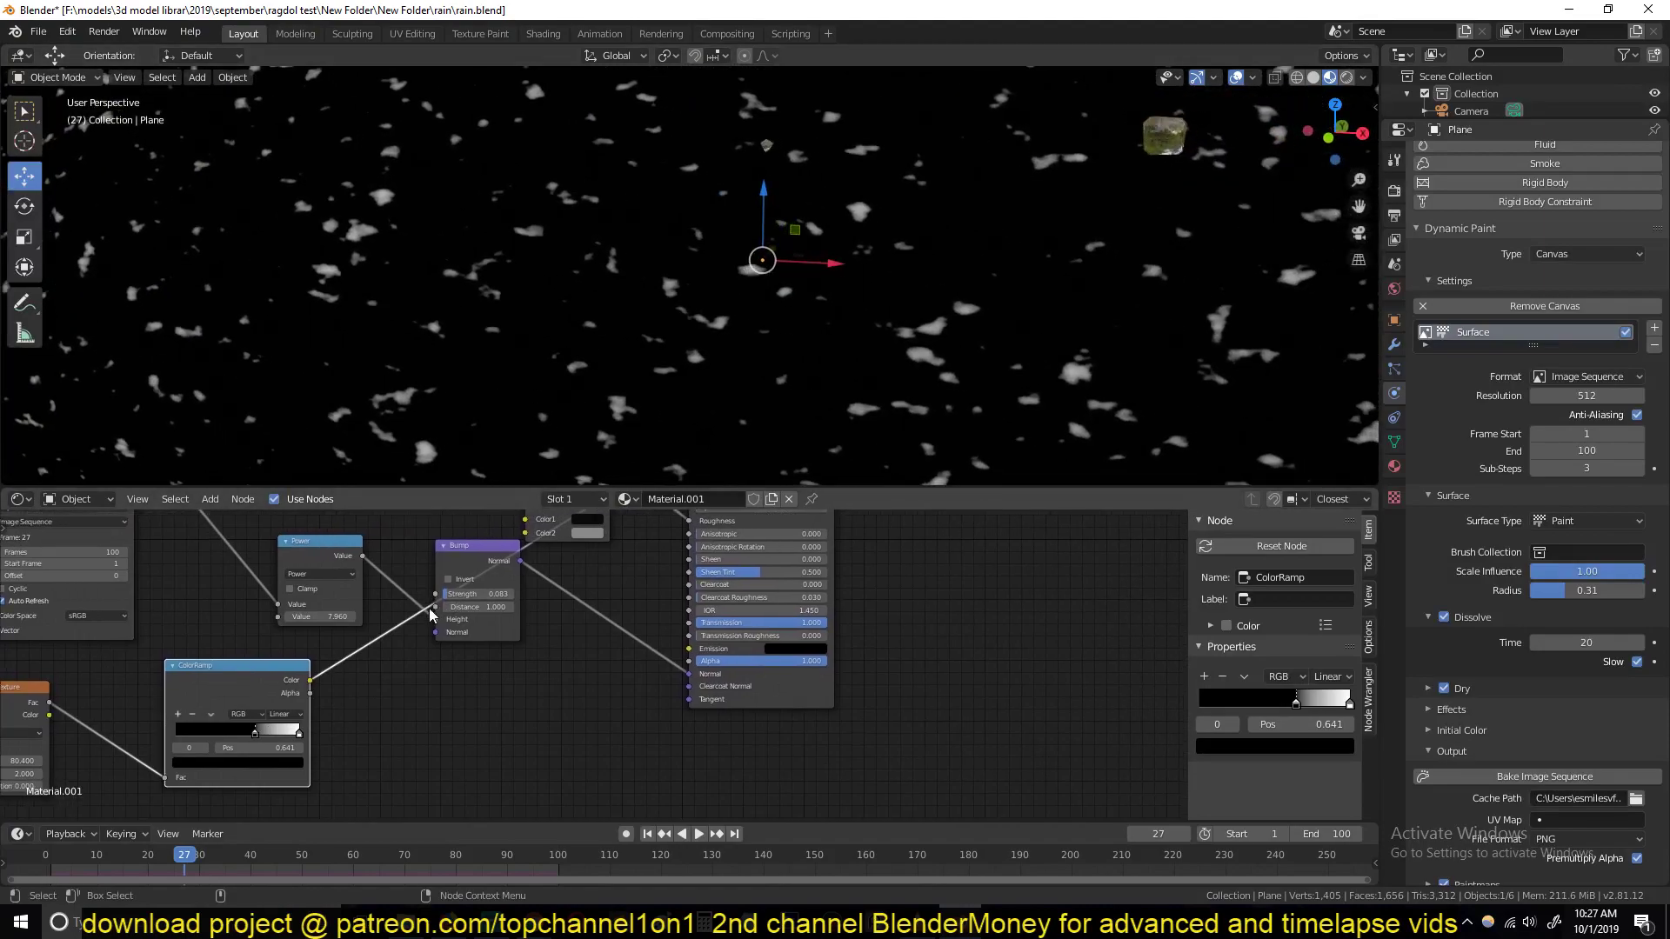
Step: Rearrange the ColorRamp, Bump and Power nodes to make room between them, and preview the Power node's output
{"action": "left_click_drag", "start_coordinate": [234, 669], "coordinate": [248, 695]}
{"action": "left_click_drag", "start_coordinate": [457, 549], "coordinate": [480, 541]}
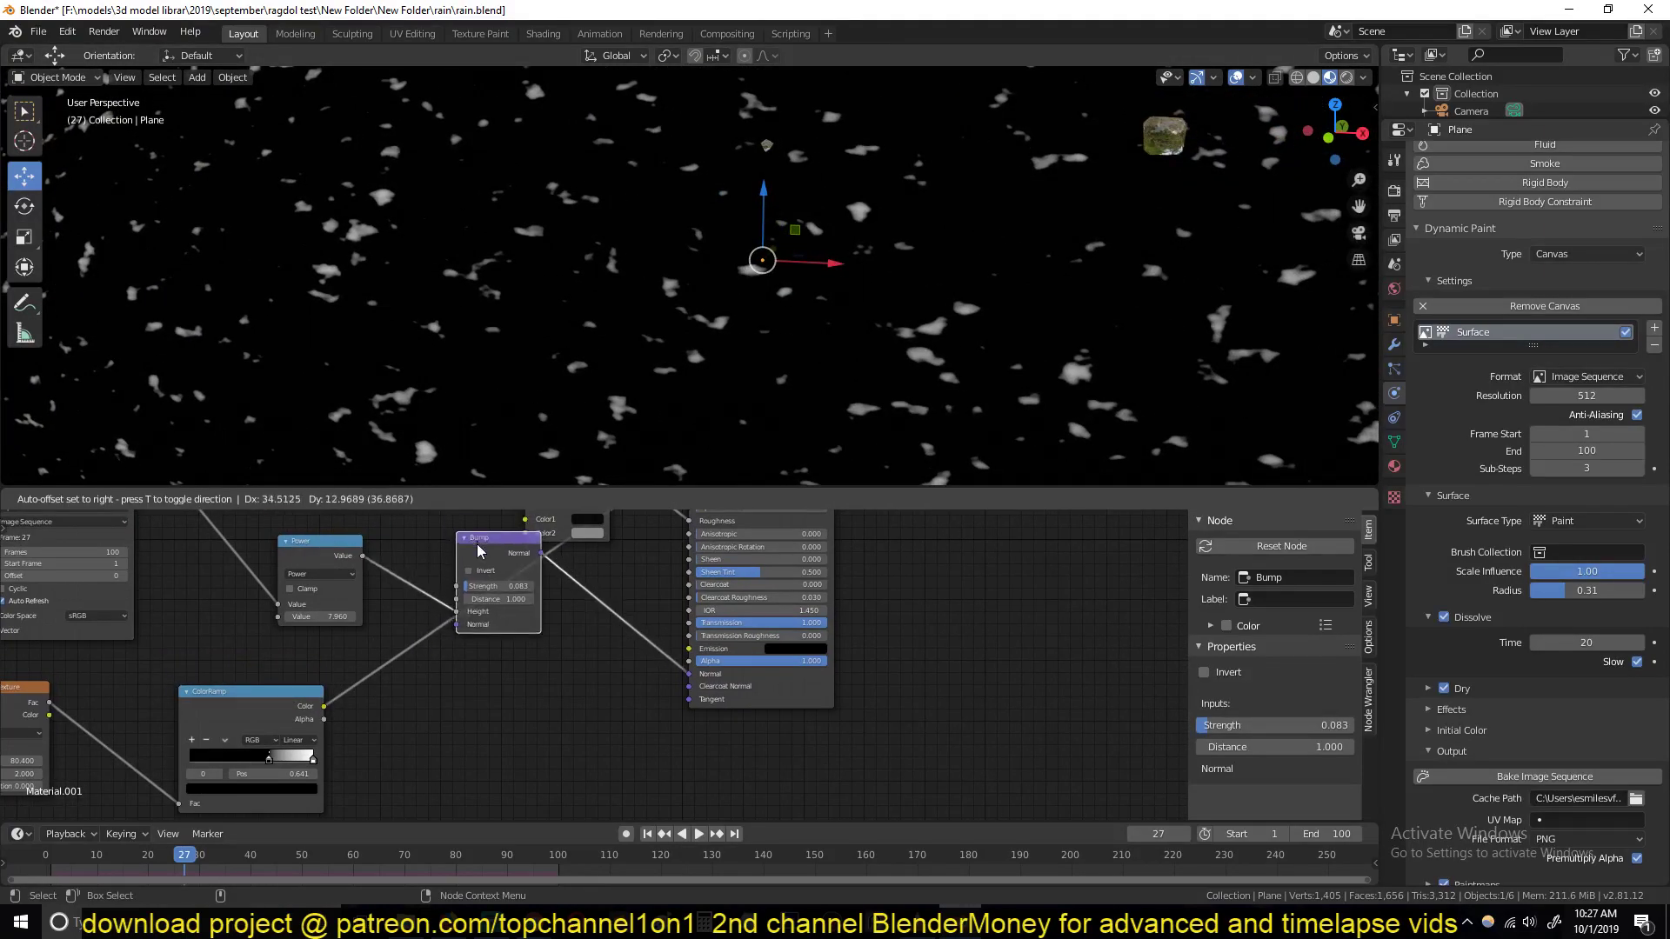
{"action": "left_click_drag", "start_coordinate": [282, 545], "coordinate": [231, 539]}
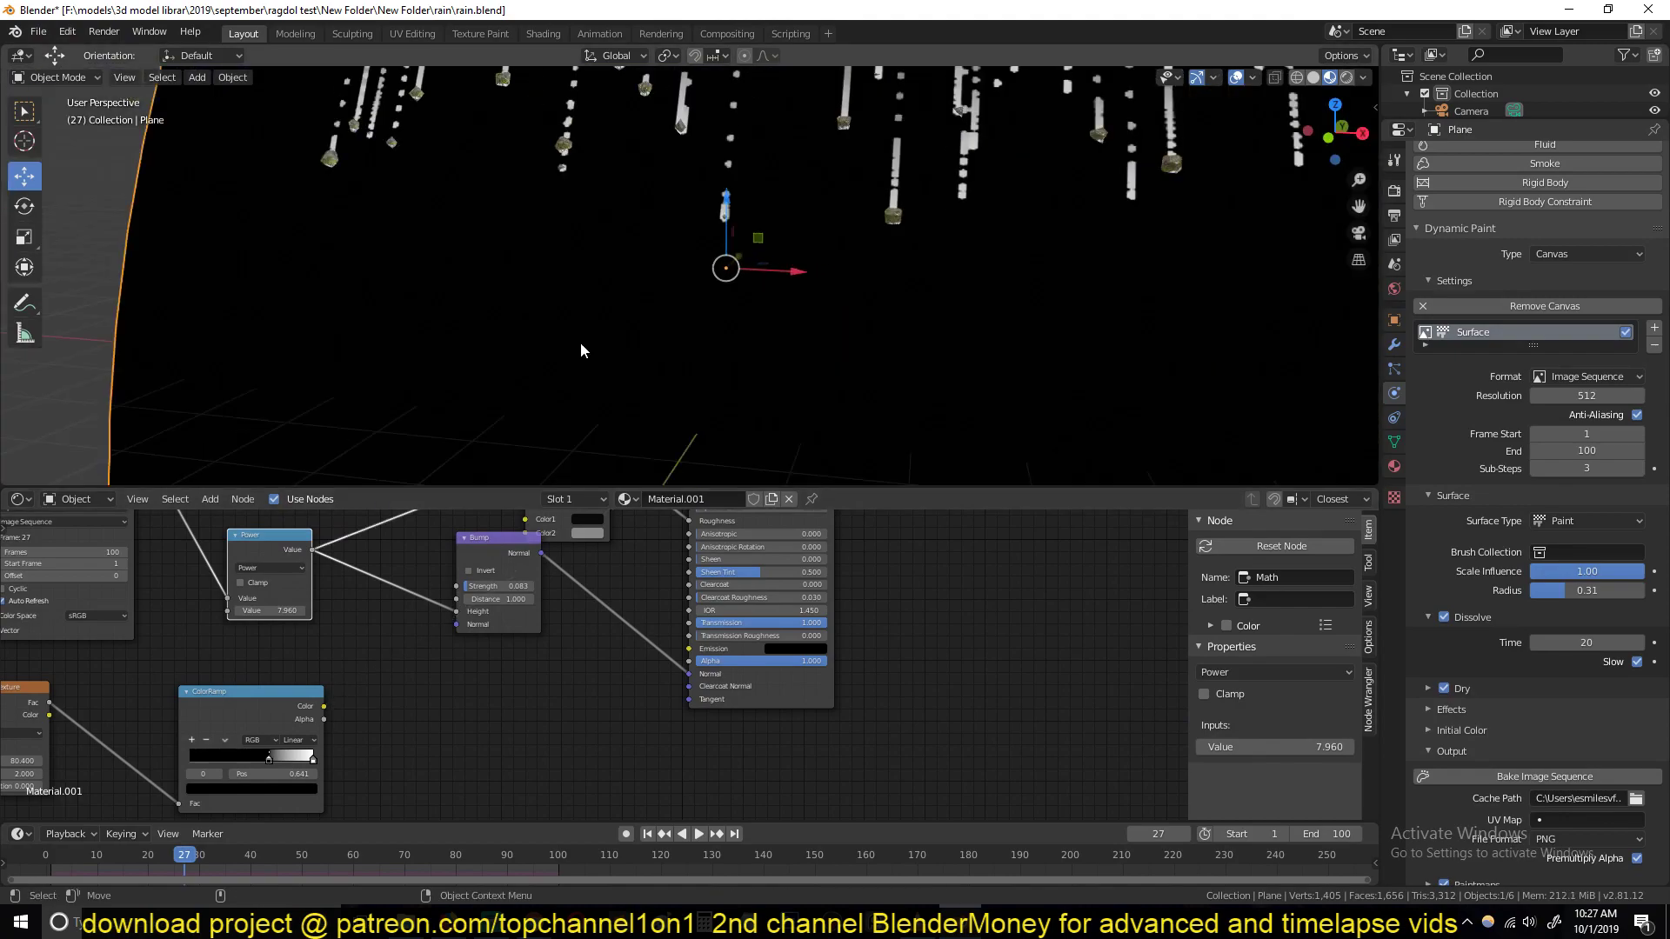
{"action": "middle_click_drag", "start_coordinate": [581, 344], "coordinate": [566, 354]}
{"action": "left_click_drag", "start_coordinate": [292, 696], "coordinate": [275, 667]}
Step: Add a MixRGB node with Power in Color1, the ColorRamp in Color2 and factor 1.000, and preview its output
{"action": "key", "text": "shift+a"}
{"action": "mouse_move", "coordinate": [391, 632]}
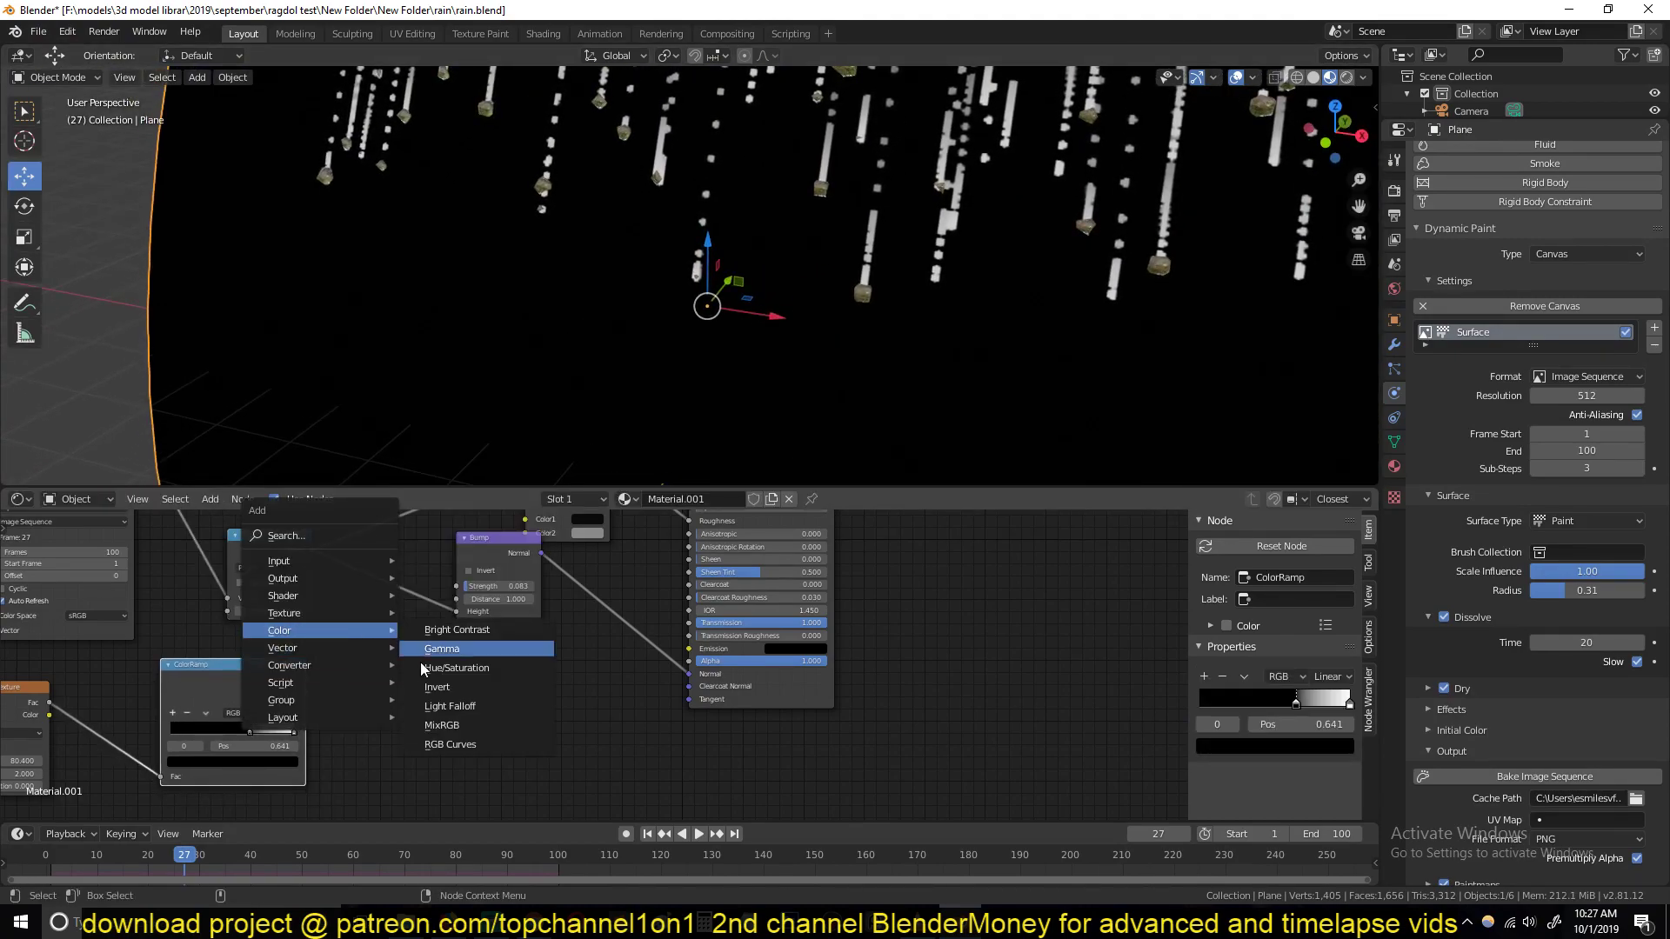
{"action": "left_click", "coordinate": [442, 726]}
{"action": "left_click", "coordinate": [339, 621]}
{"action": "left_click_drag", "start_coordinate": [311, 549], "coordinate": [455, 611]}
{"action": "left_click", "coordinate": [404, 649]}
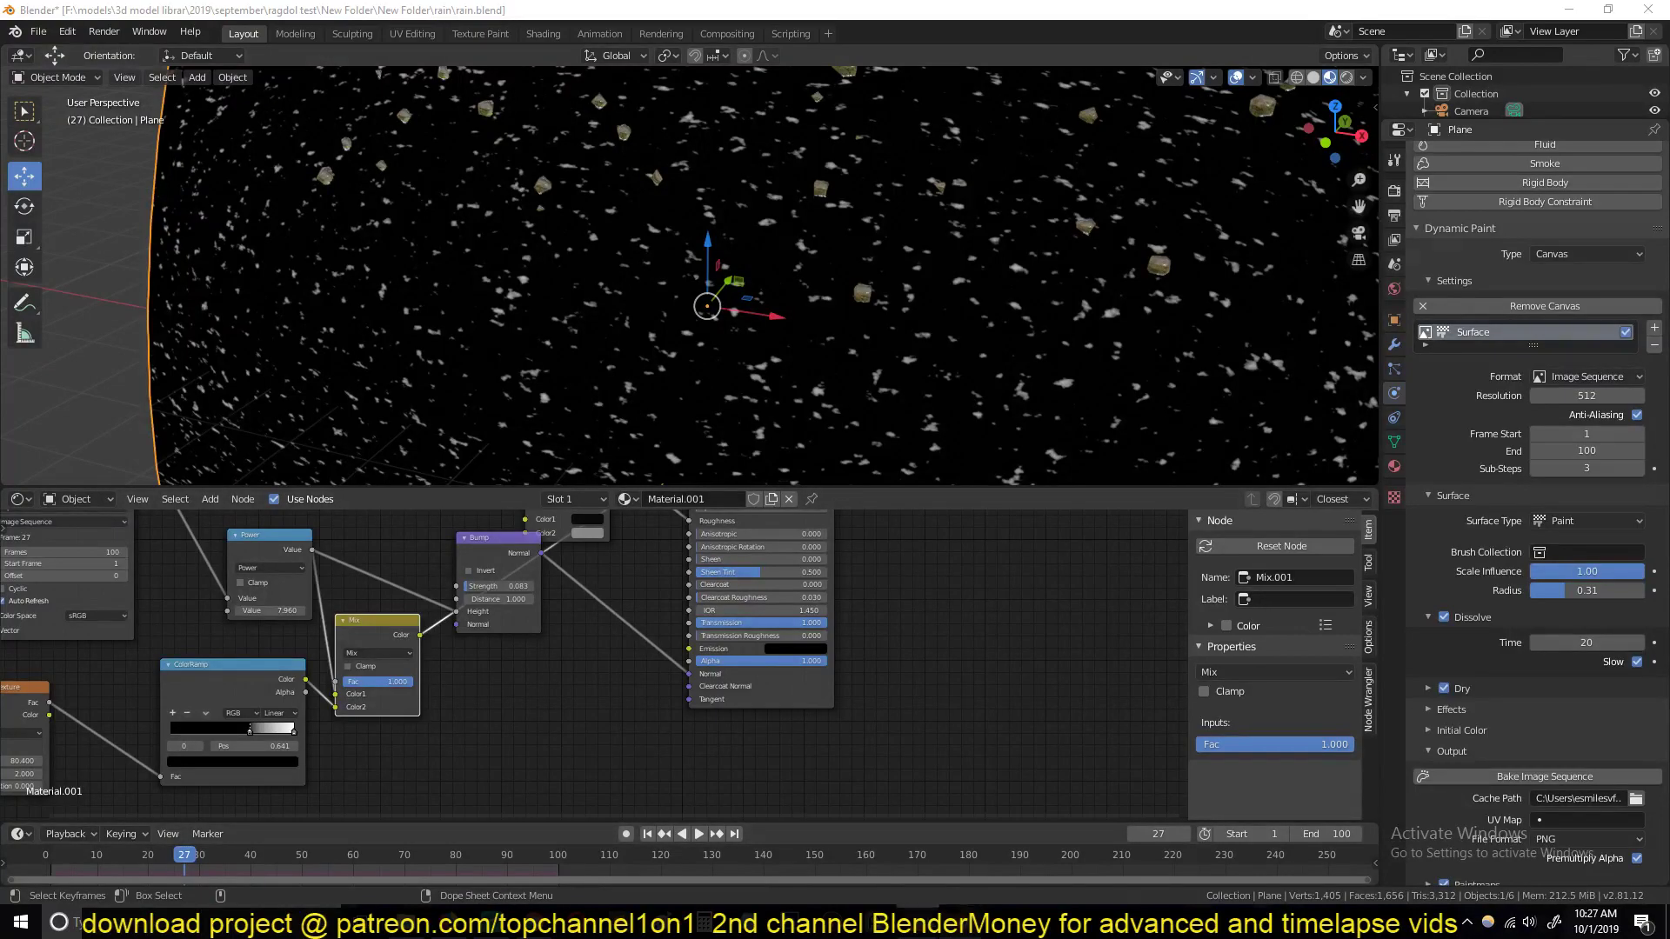
Step: Switch to VLC, replay the rain-on-glass reference from its start, pause it, and return to Blender
{"action": "left_click", "coordinate": [917, 920]}
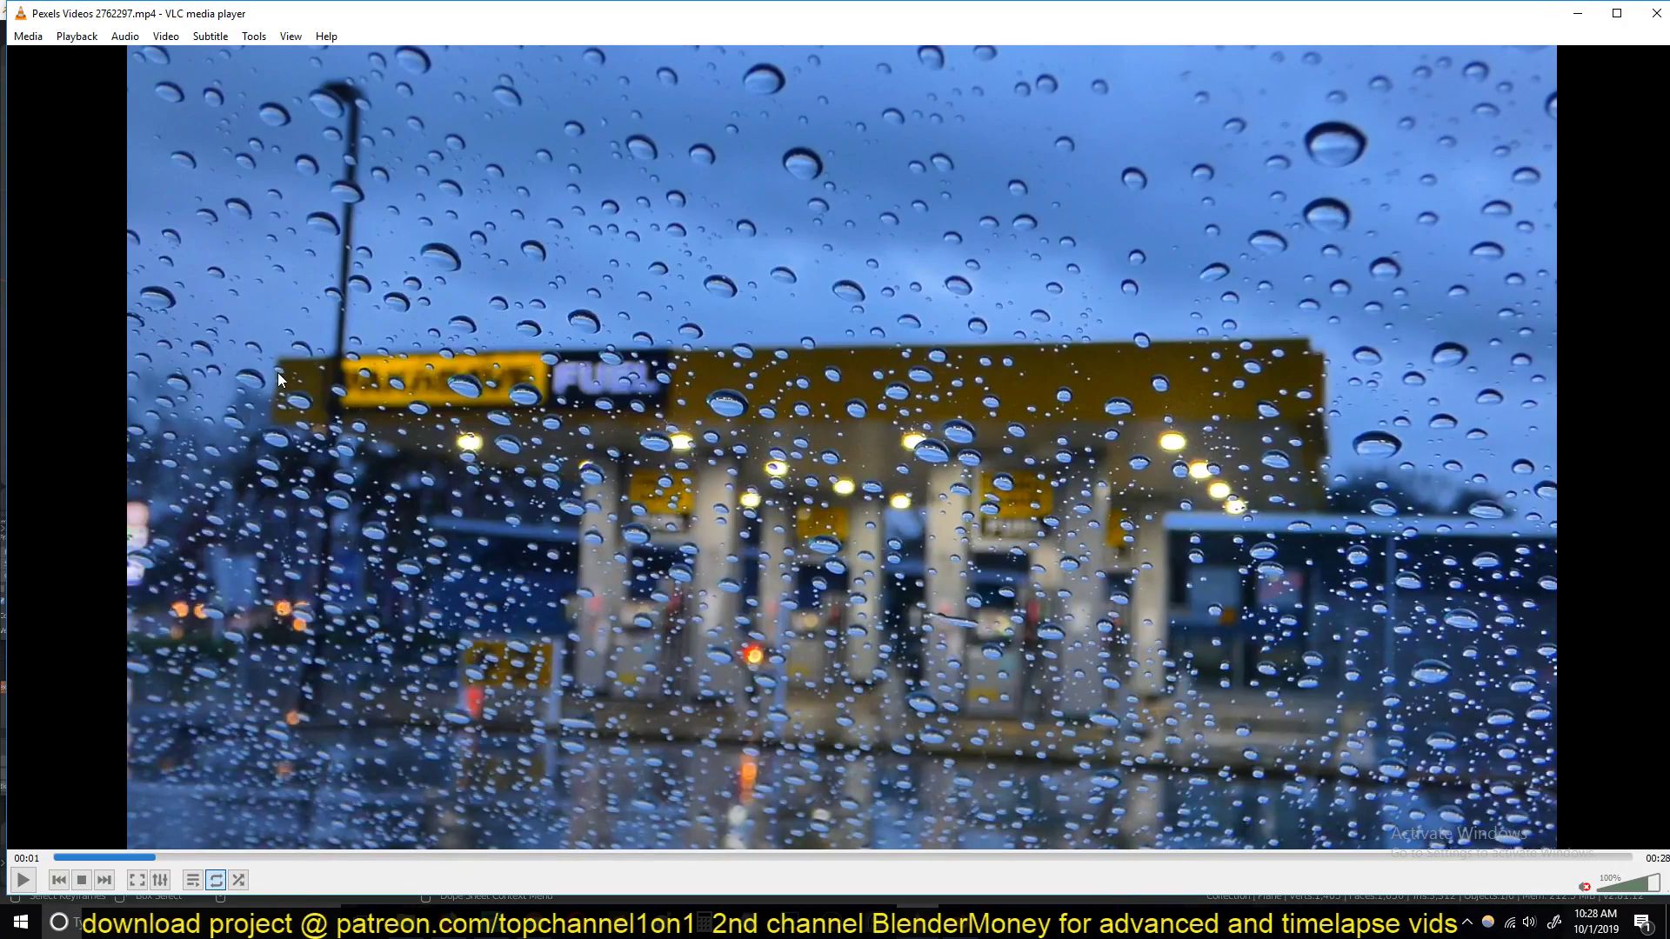
{"action": "key", "text": "space"}
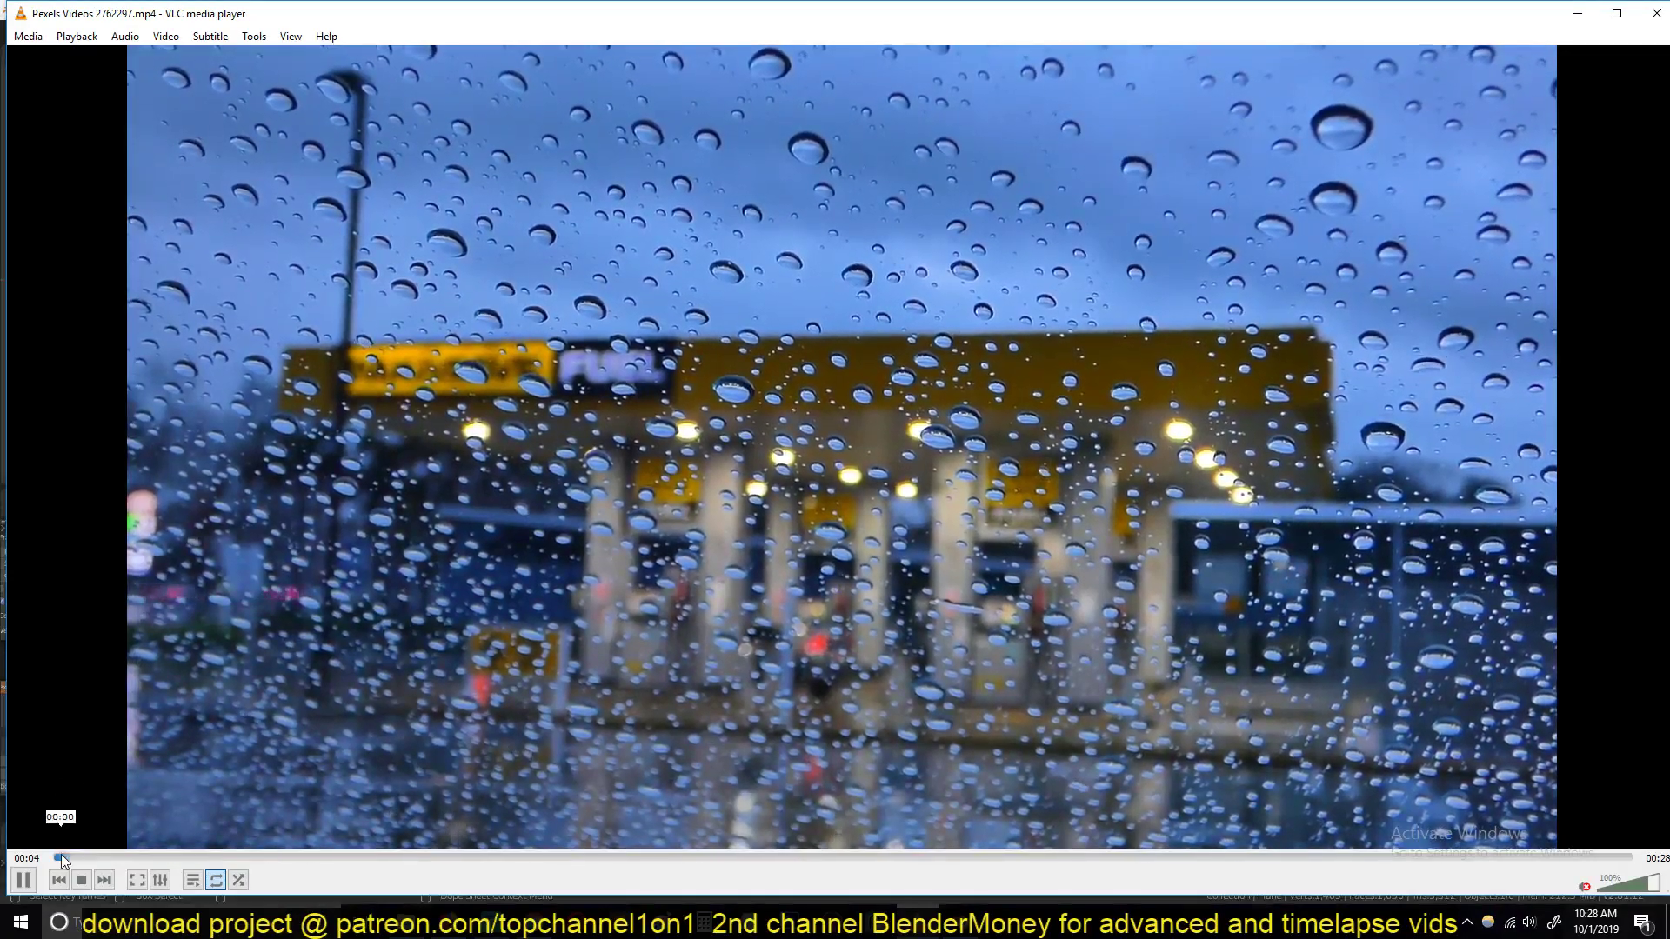
{"action": "left_click", "coordinate": [61, 857]}
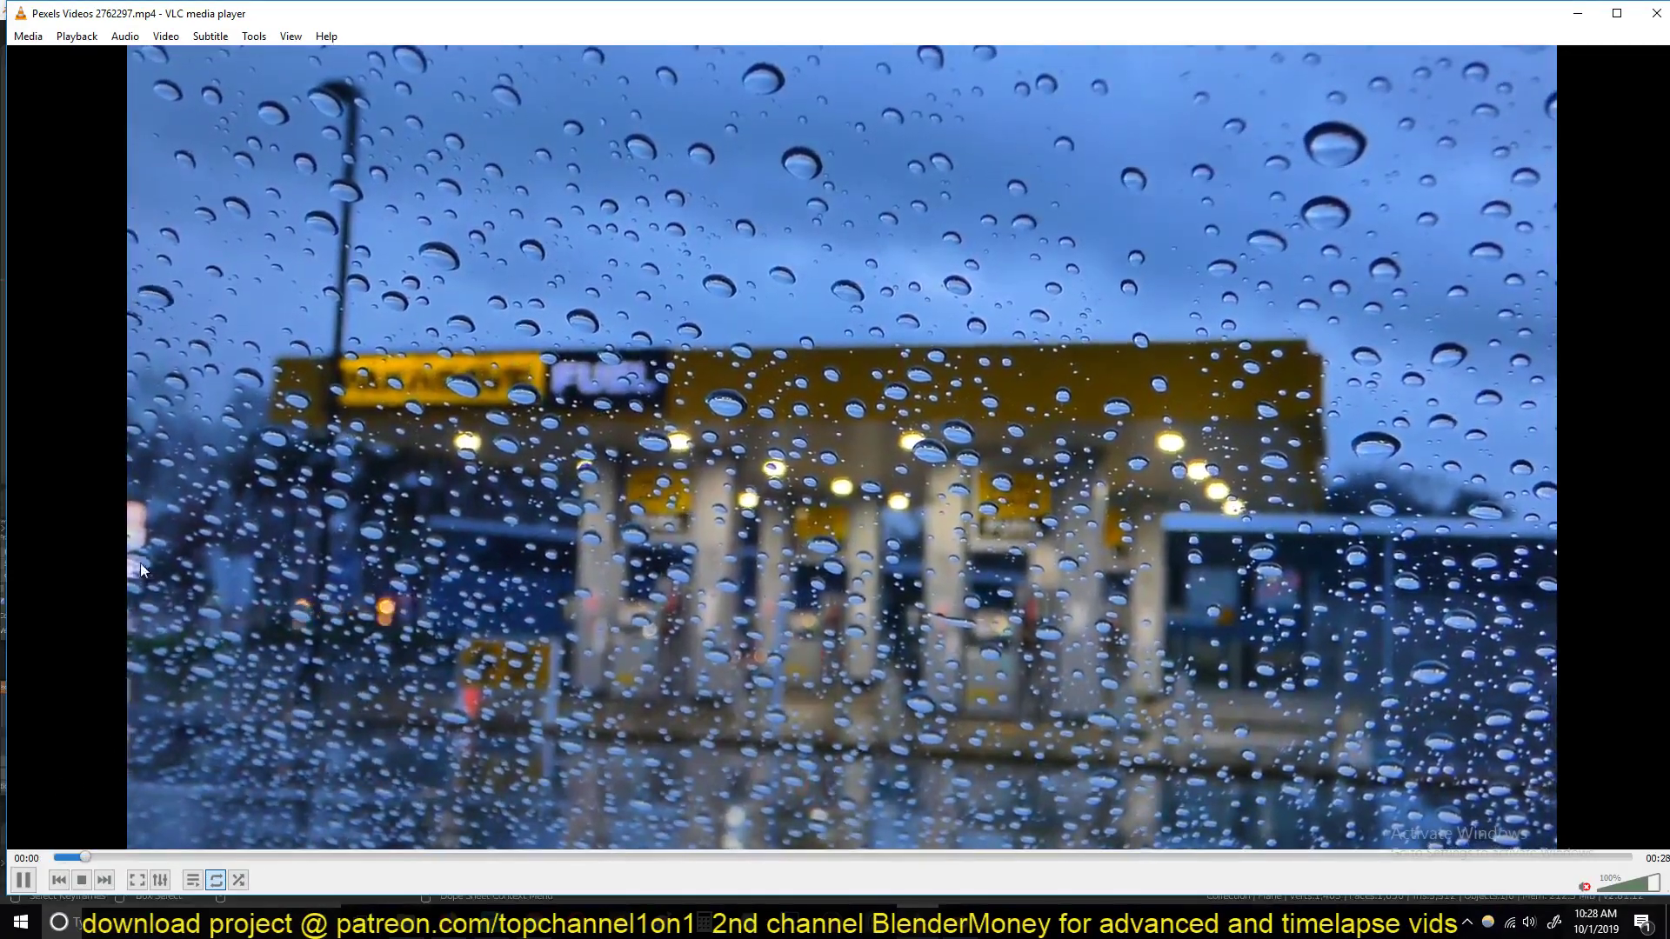
{"action": "key", "text": "space"}
{"action": "key", "text": "alt+Tab"}
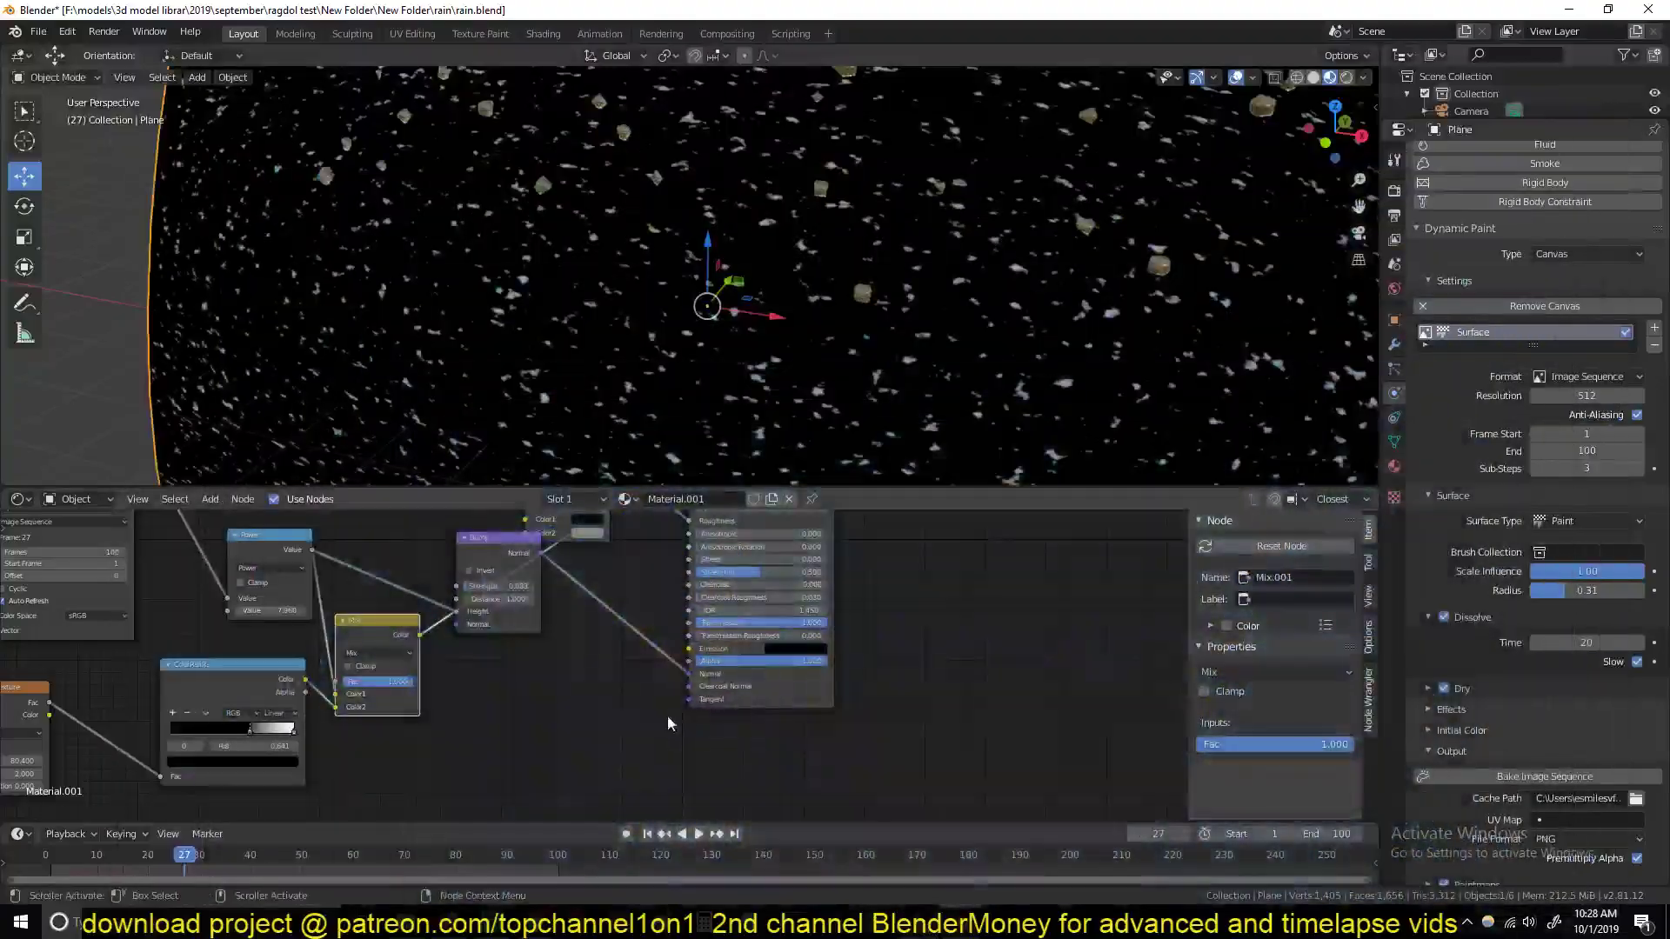
Step: Examine the new Mix connections and play the animation to frame 45 with the mix output previewed on the plane
{"action": "scroll", "coordinate": [593, 711], "scroll_direction": "up", "scroll_amount": 2}
{"action": "scroll", "coordinate": [431, 690], "scroll_direction": "up", "scroll_amount": 3}
{"action": "middle_click_drag", "start_coordinate": [729, 709], "coordinate": [977, 732]}
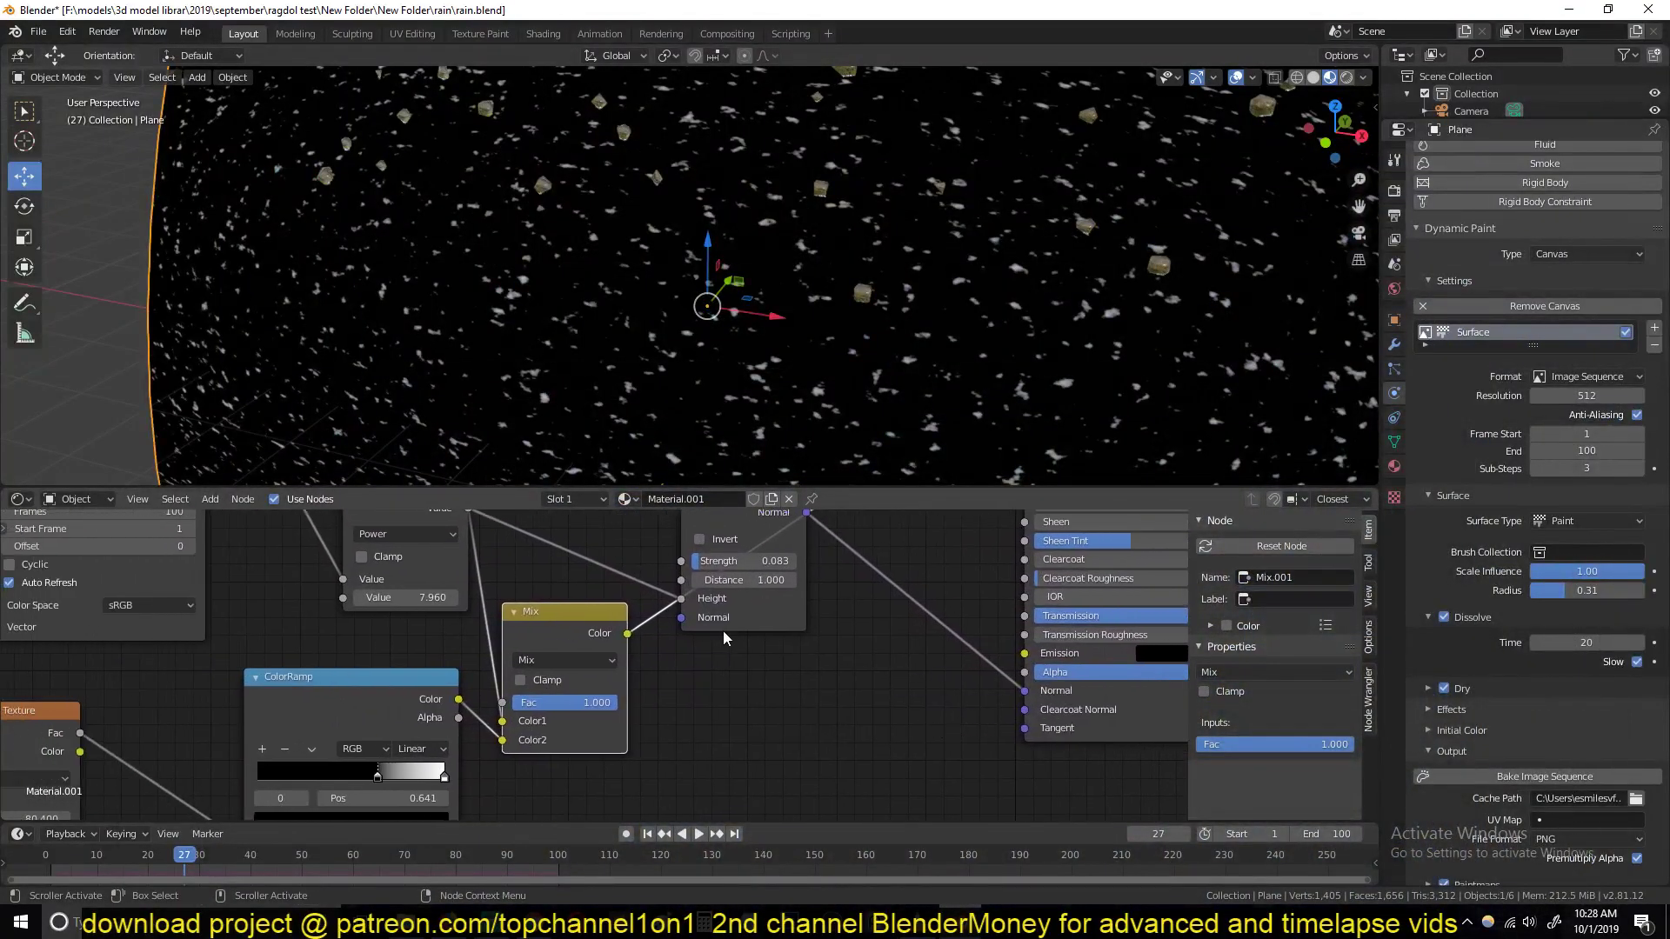
{"action": "scroll", "coordinate": [670, 353], "scroll_direction": "down", "scroll_amount": 5}
{"action": "key", "text": "space"}
{"action": "key", "text": "space"}
{"action": "scroll", "coordinate": [651, 357], "scroll_direction": "up", "scroll_amount": 3}
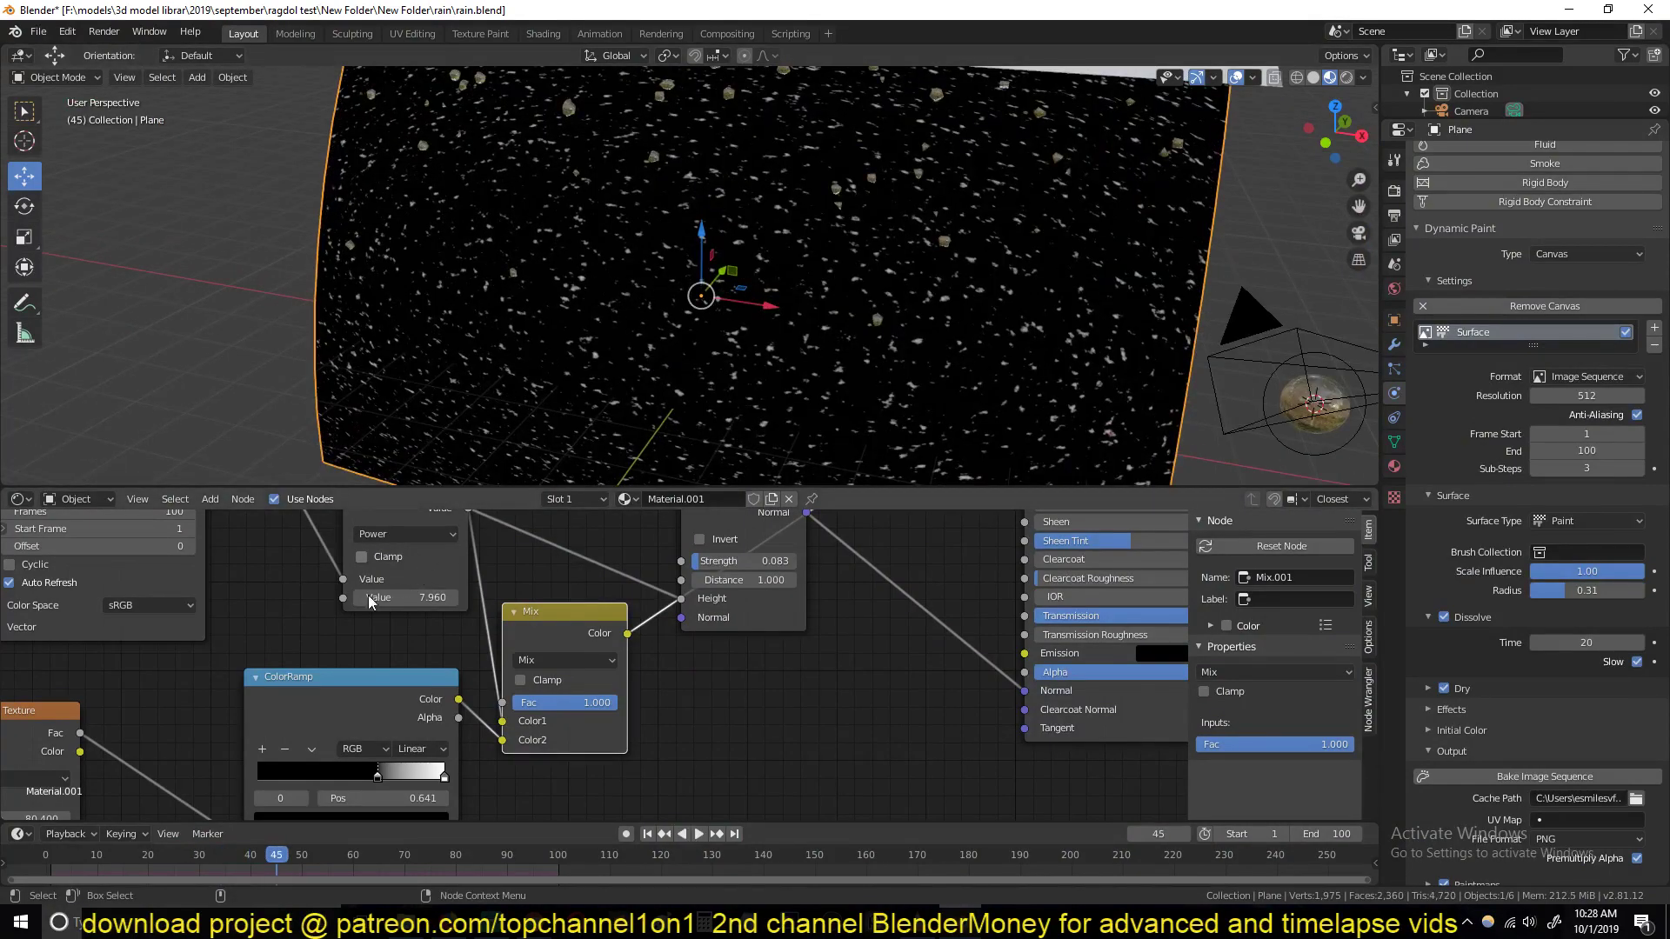
Step: Change the new Mix node's blend type to Screen and play the animation to check the combined trails and droplets
{"action": "left_click", "coordinate": [383, 558]}
{"action": "left_click_drag", "start_coordinate": [502, 721], "coordinate": [503, 742]}
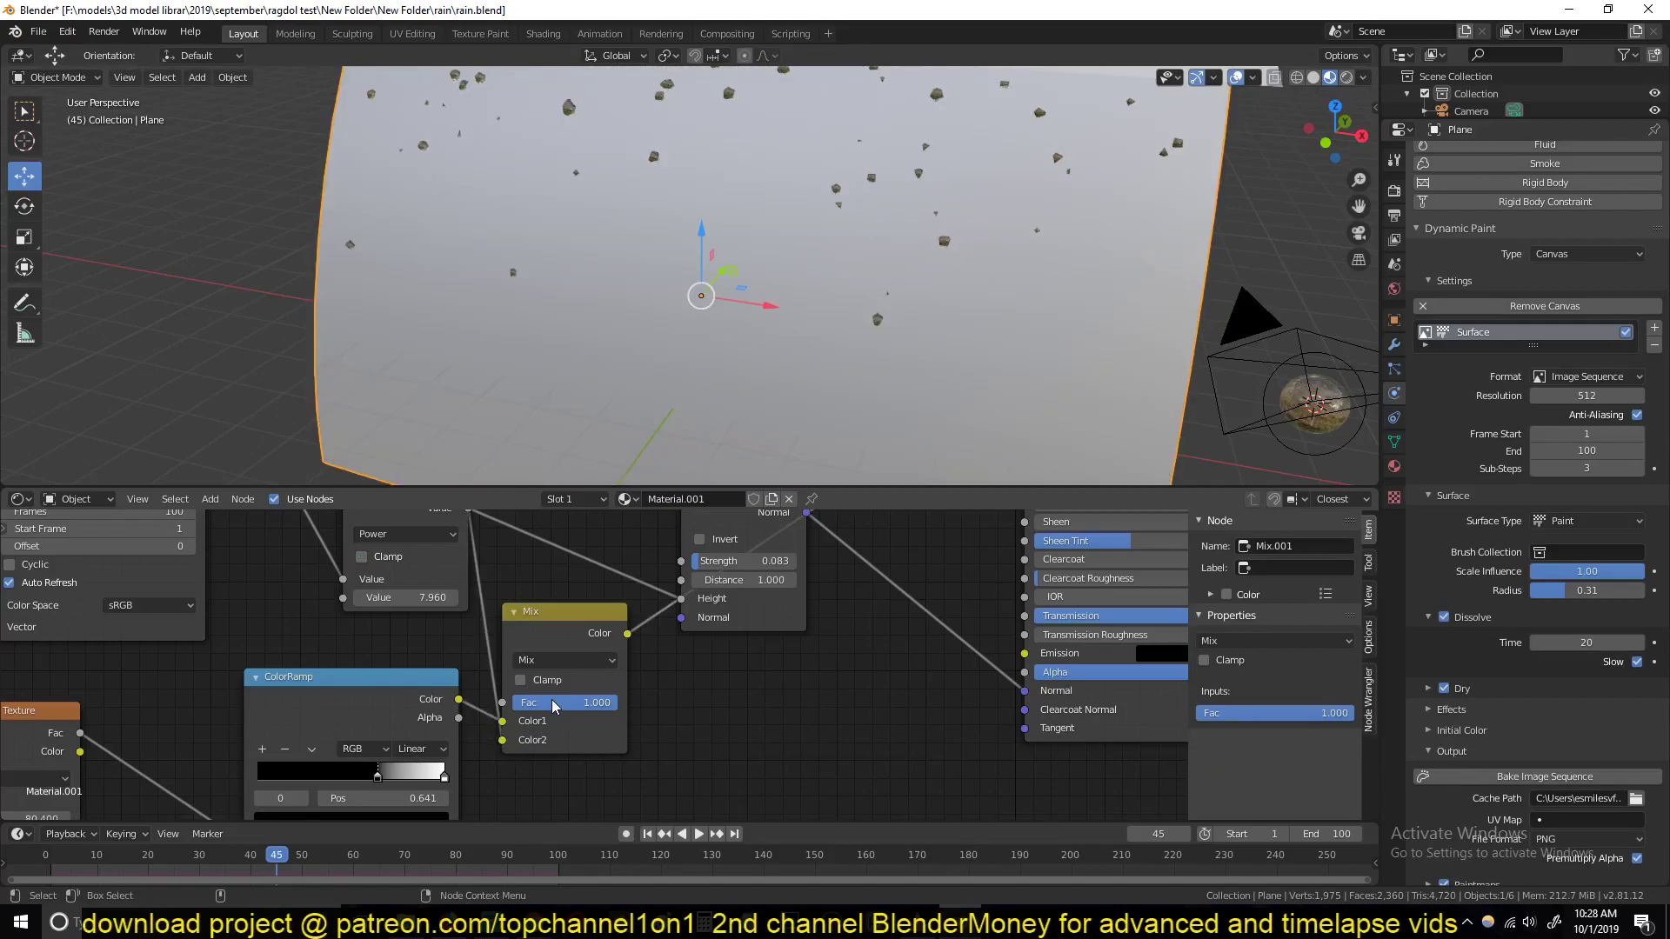
{"action": "left_click", "coordinate": [597, 659]}
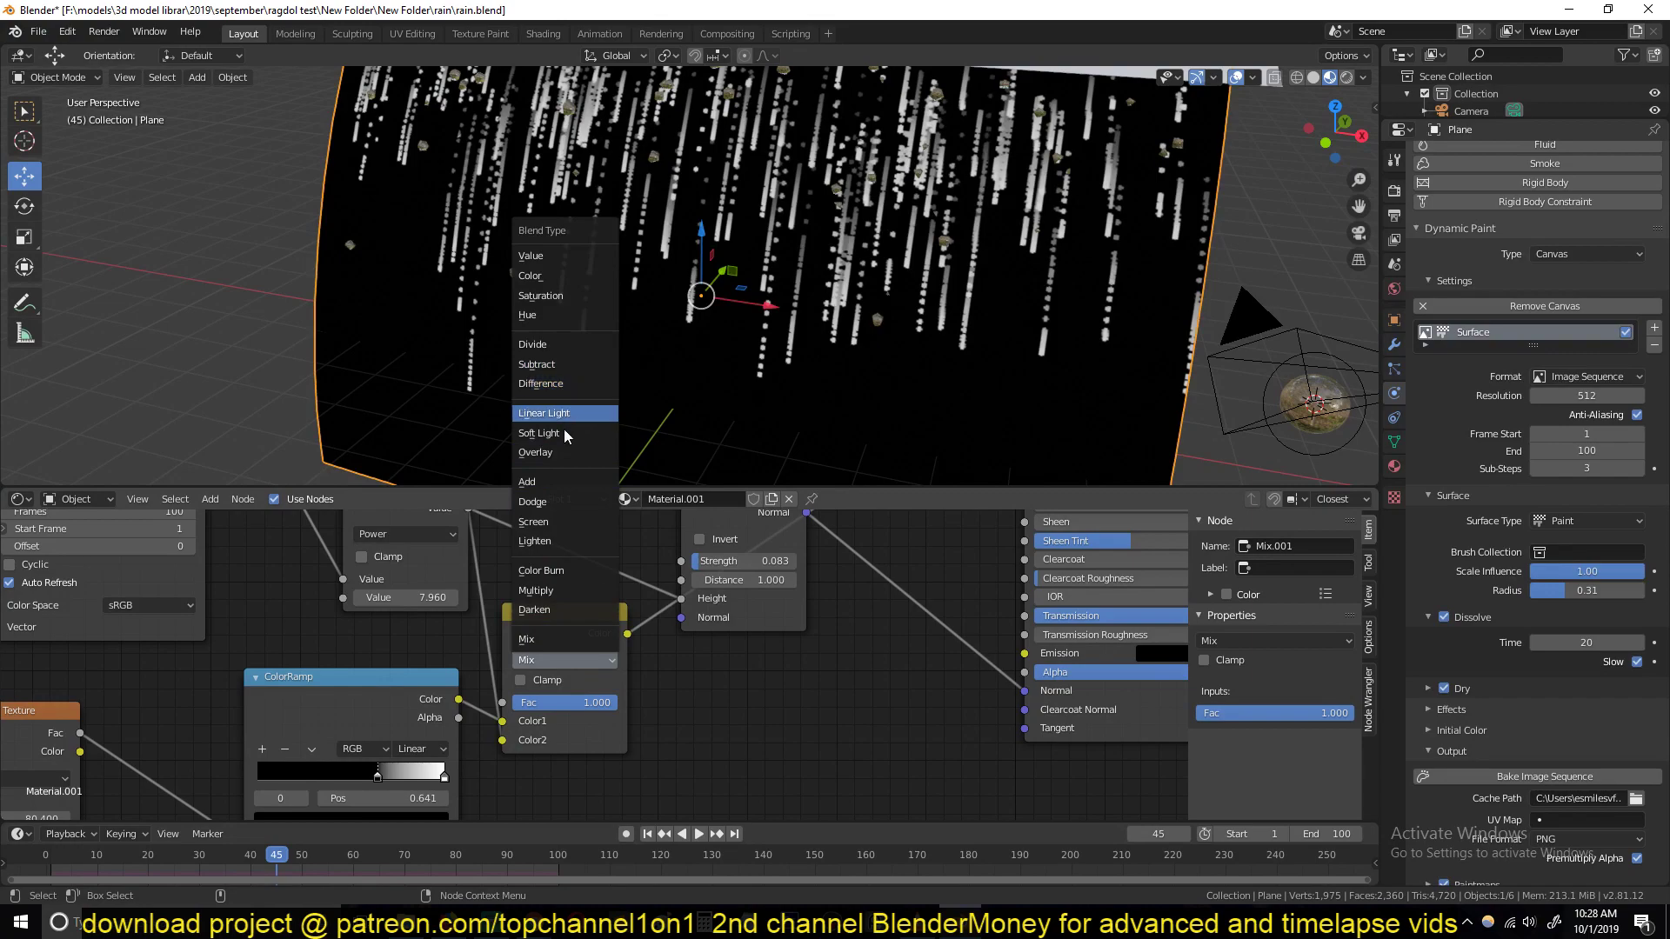
{"action": "left_click", "coordinate": [545, 520]}
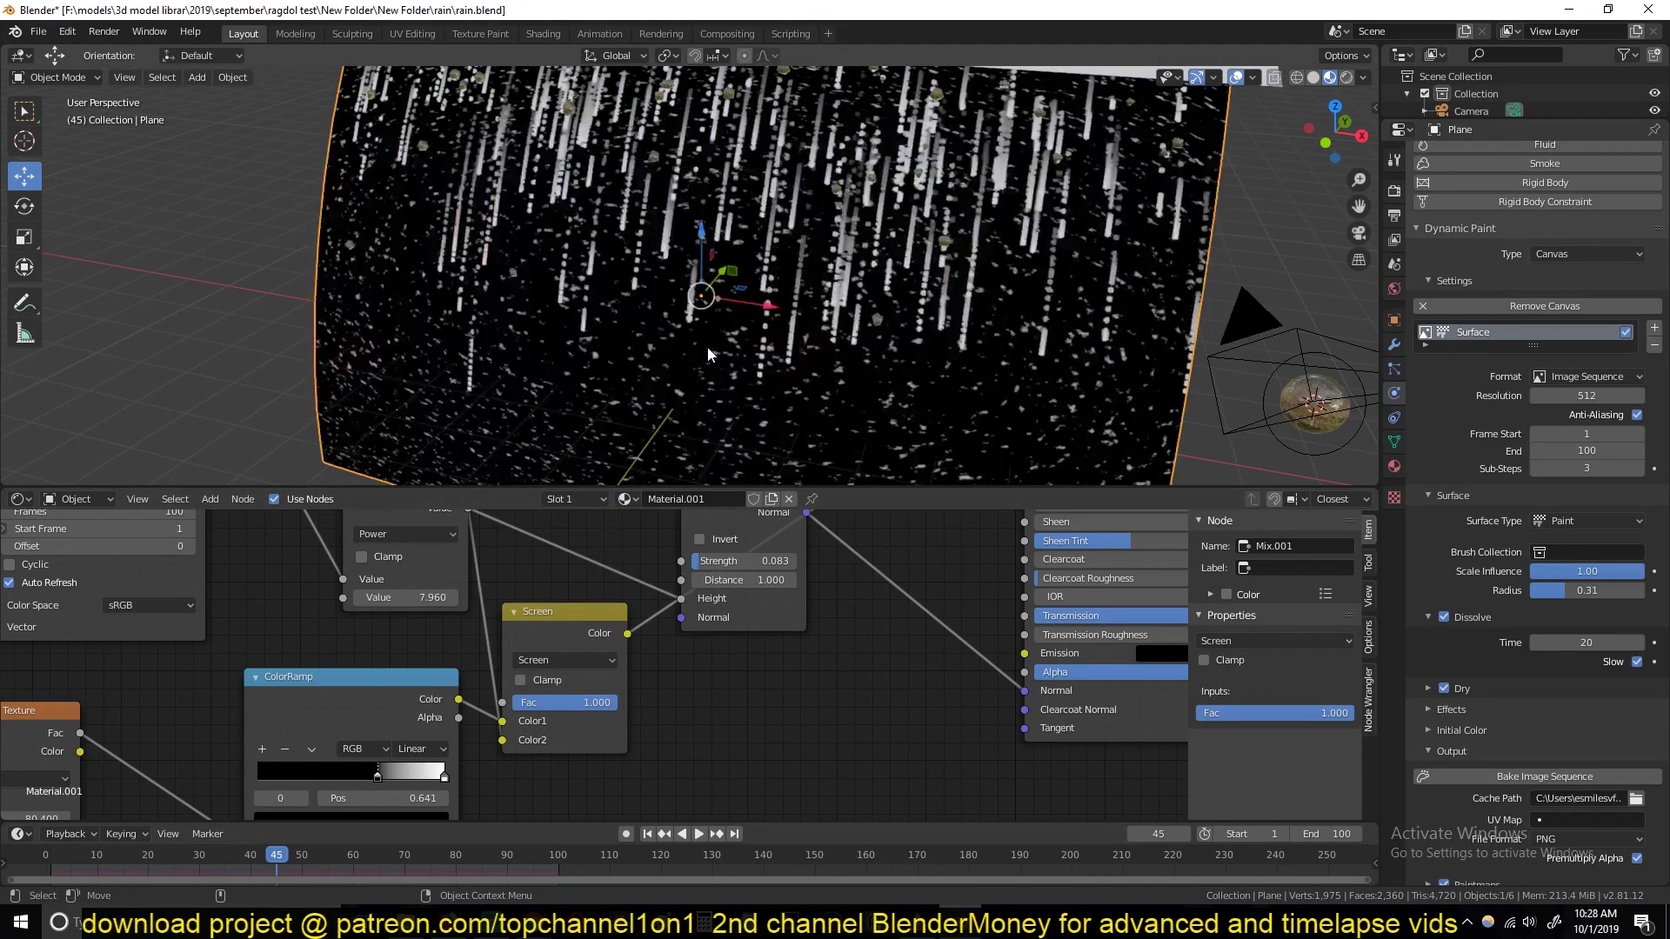
{"action": "key", "text": "space"}
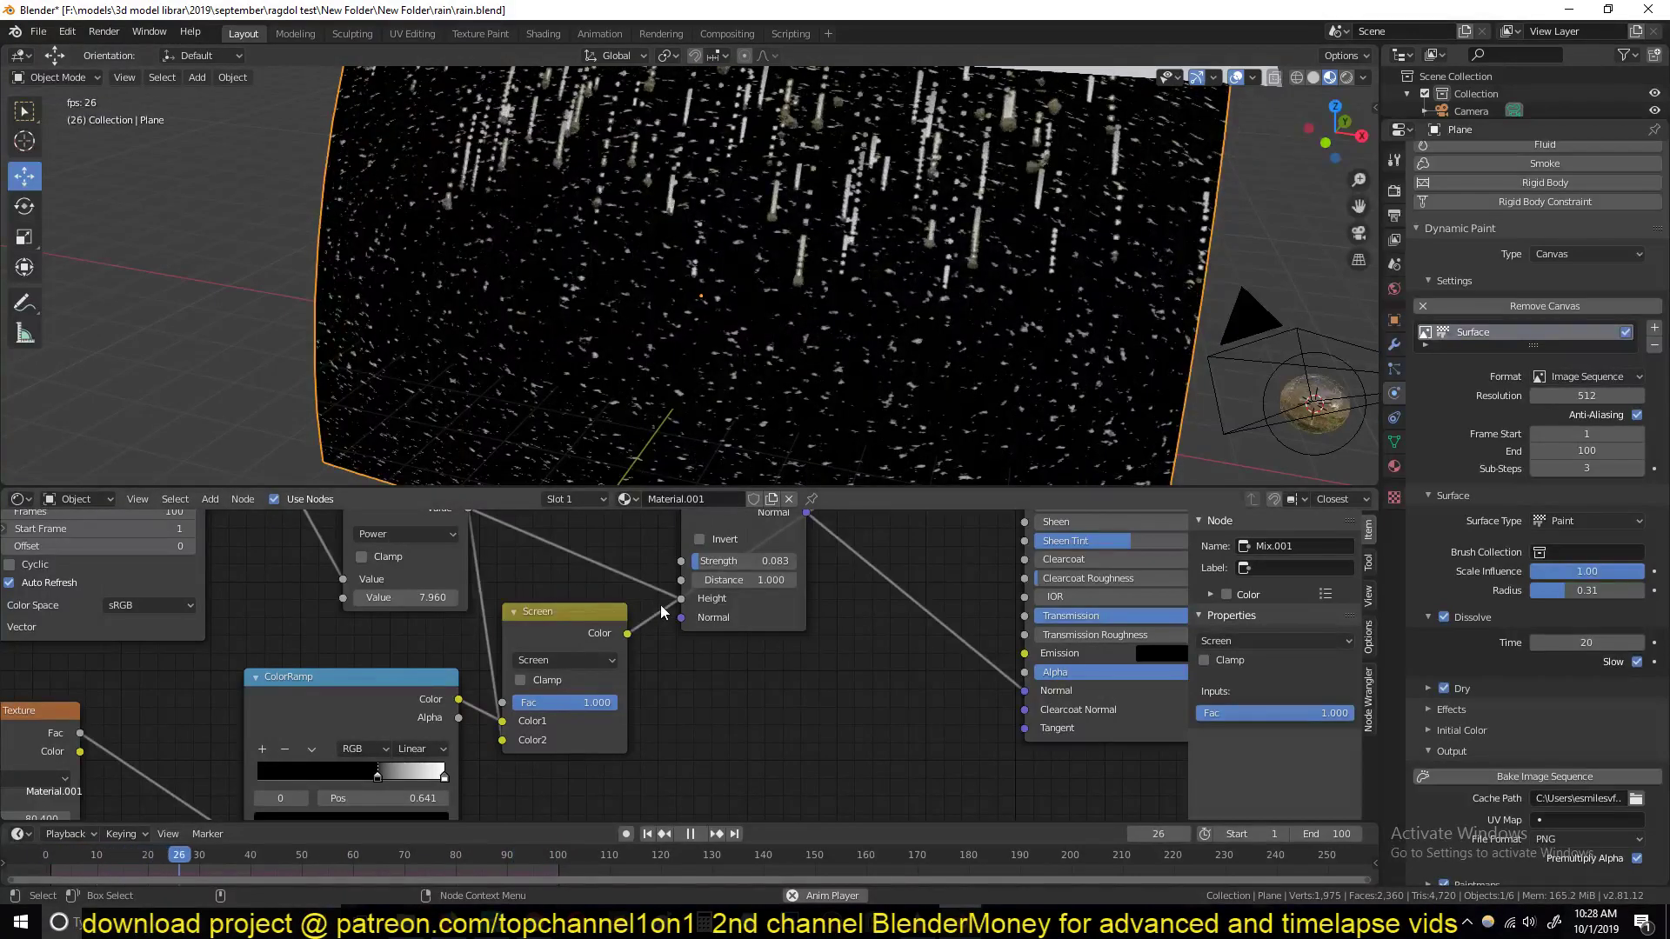
{"action": "key", "text": "space"}
Step: Connect the Screen node's Color to the Bump Height and the roughness Mix's Fac, and preview the Principled BSDF on the plane
{"action": "middle_click_drag", "start_coordinate": [704, 611], "coordinate": [652, 711]}
{"action": "left_click_drag", "start_coordinate": [653, 711], "coordinate": [768, 799]}
{"action": "left_click_drag", "start_coordinate": [573, 738], "coordinate": [742, 790]}
{"action": "left_click_drag", "start_coordinate": [573, 738], "coordinate": [729, 548]}
{"action": "middle_click_drag", "start_coordinate": [735, 595], "coordinate": [446, 774]}
{"action": "left_click", "coordinate": [816, 539], "text": "ctrl+shift"}
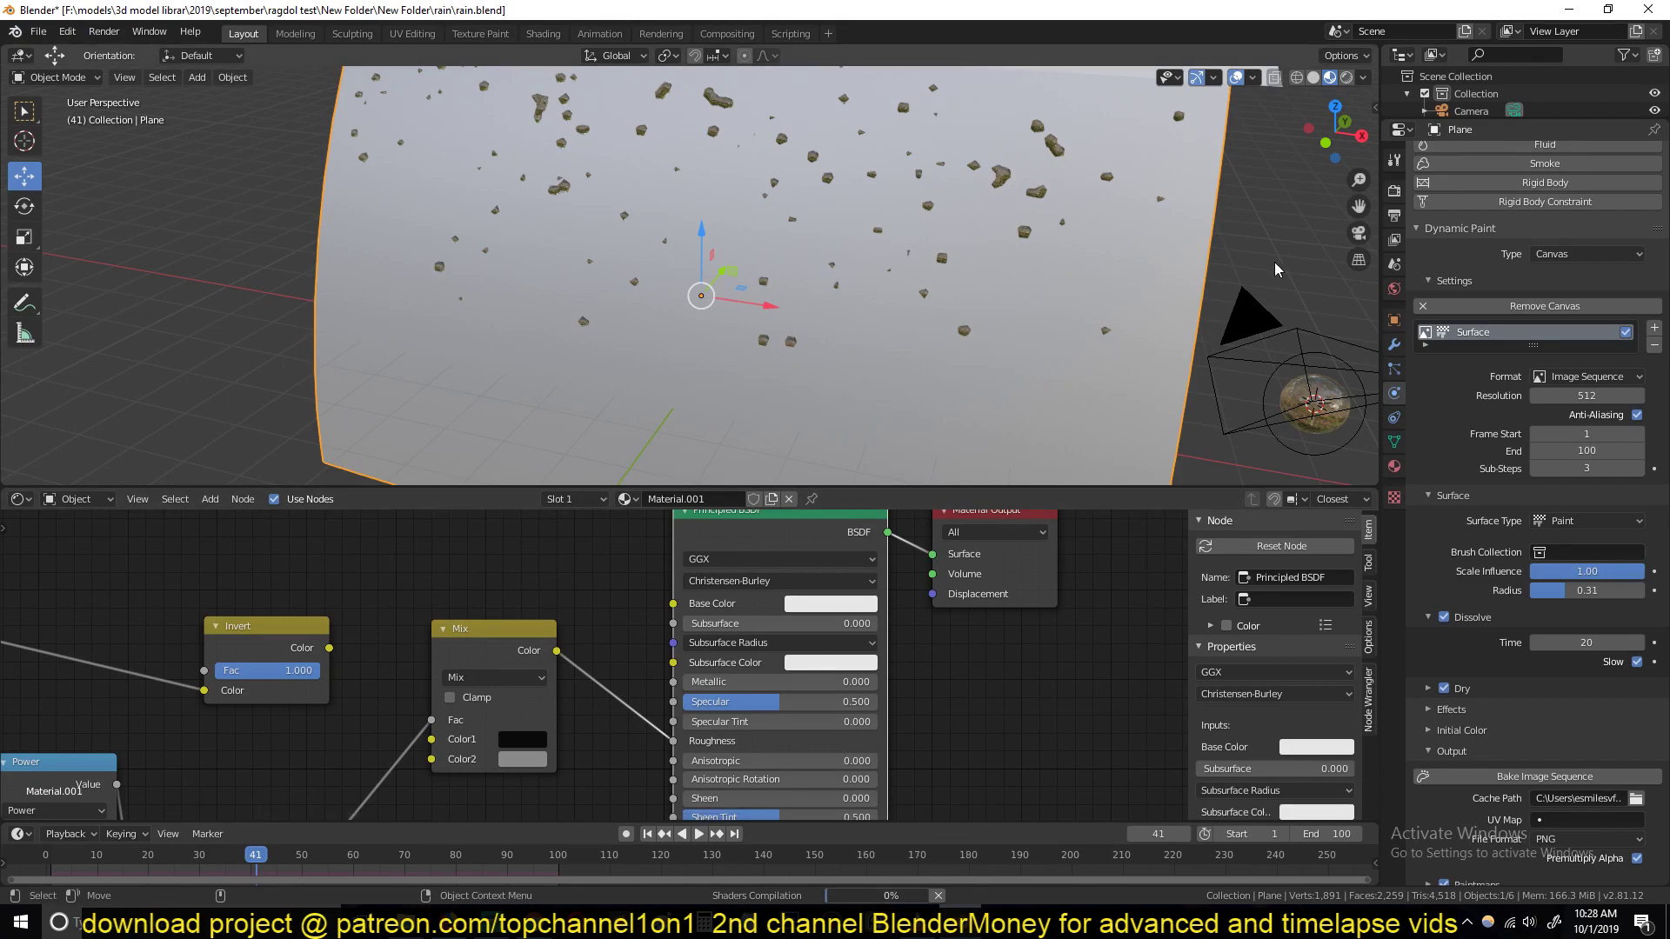
{"action": "middle_click_drag", "start_coordinate": [1035, 311], "coordinate": [696, 255]}
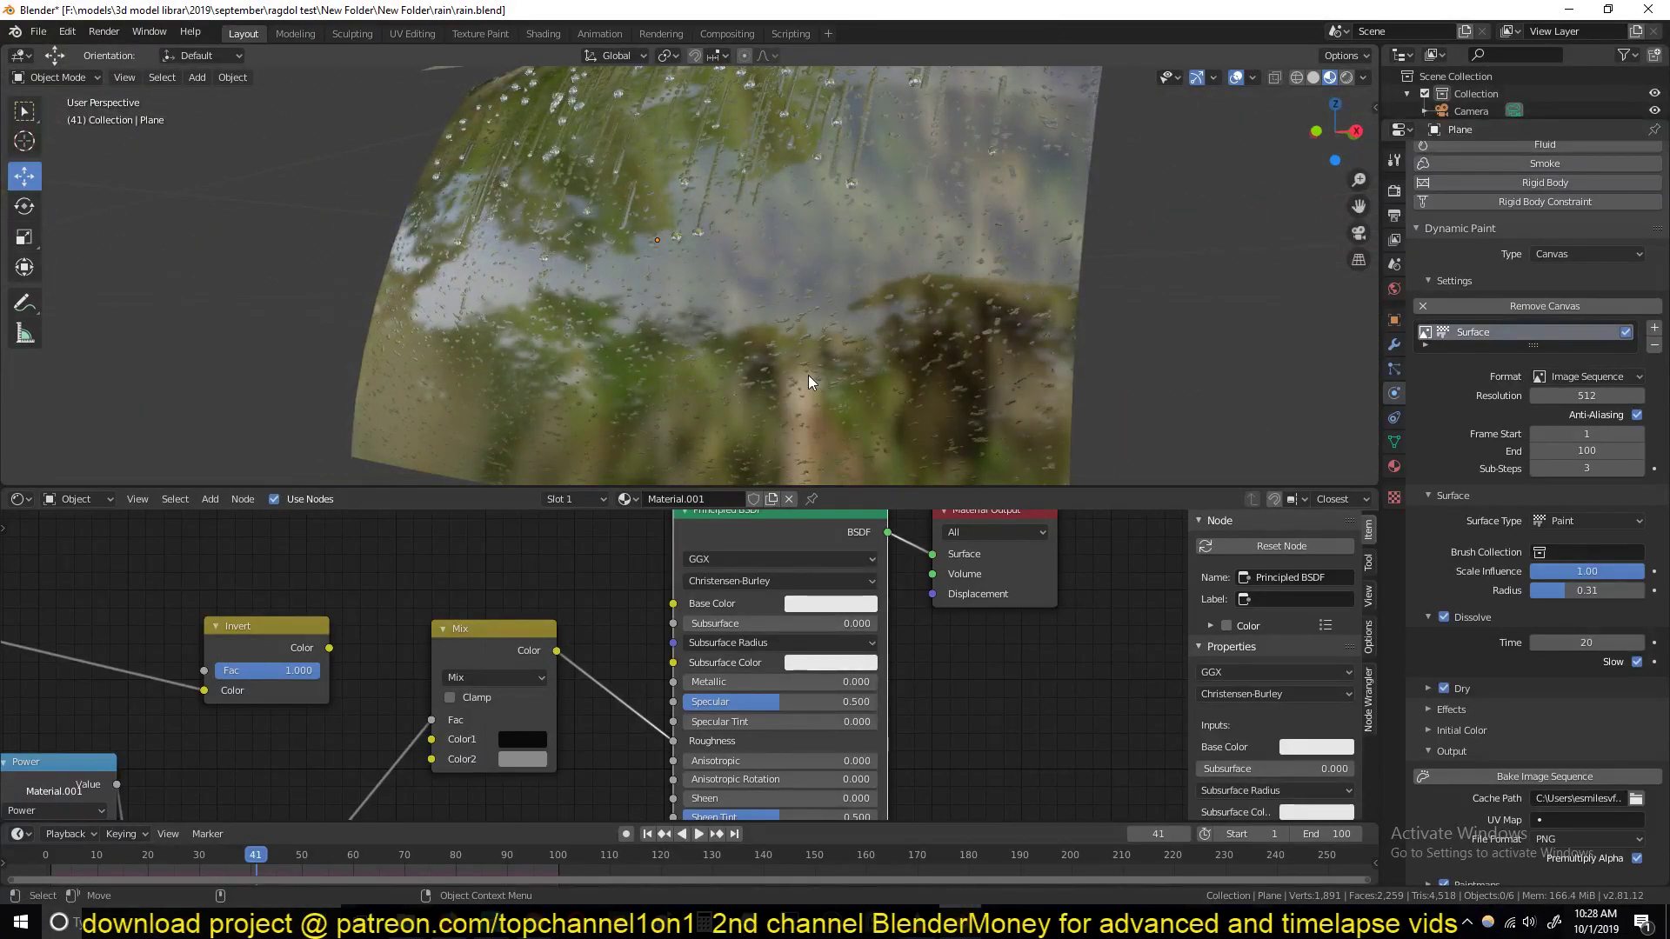
Step: Move the ColorRamp's black stop to 0.655 and set the Noise Texture's Scale to 73.900
{"action": "middle_click_drag", "start_coordinate": [507, 676], "coordinate": [696, 639]}
{"action": "scroll", "coordinate": [578, 628], "scroll_direction": "up", "scroll_amount": 2}
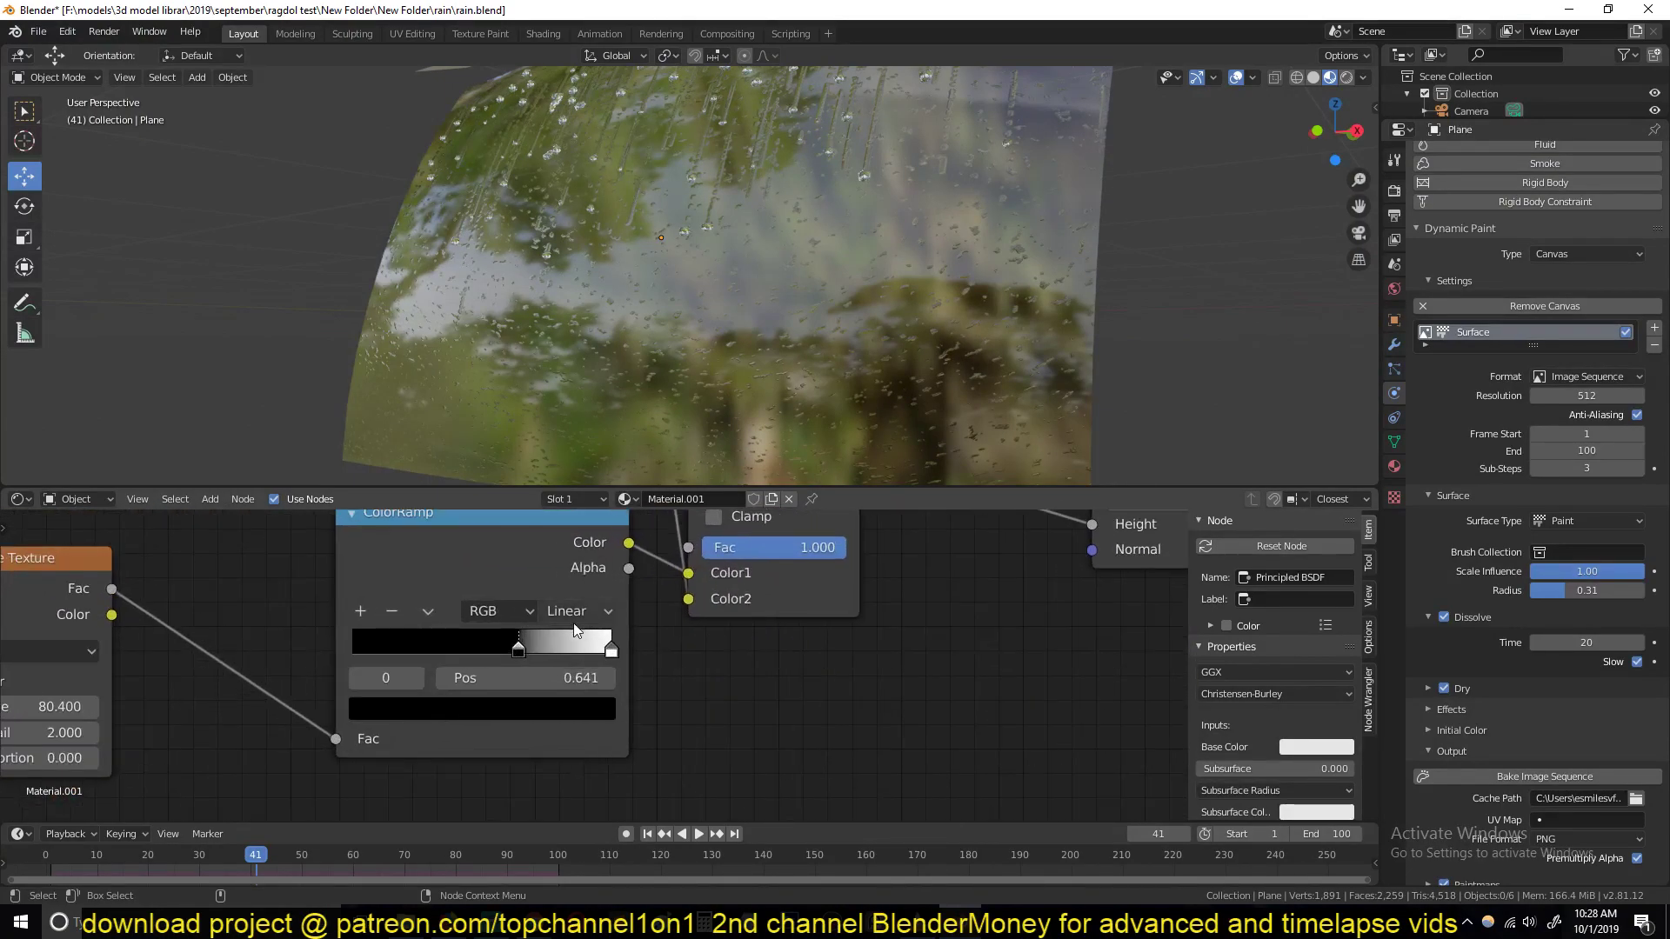
{"action": "mouse_move", "coordinate": [526, 644]}
{"action": "left_mouse_down"}
{"action": "mouse_move", "coordinate": [540, 658]}
{"action": "mouse_move", "coordinate": [527, 661]}
{"action": "left_mouse_up"}
{"action": "middle_click_drag", "start_coordinate": [527, 661], "coordinate": [688, 655]}
{"action": "left_click_drag", "start_coordinate": [187, 700], "coordinate": [174, 700]}
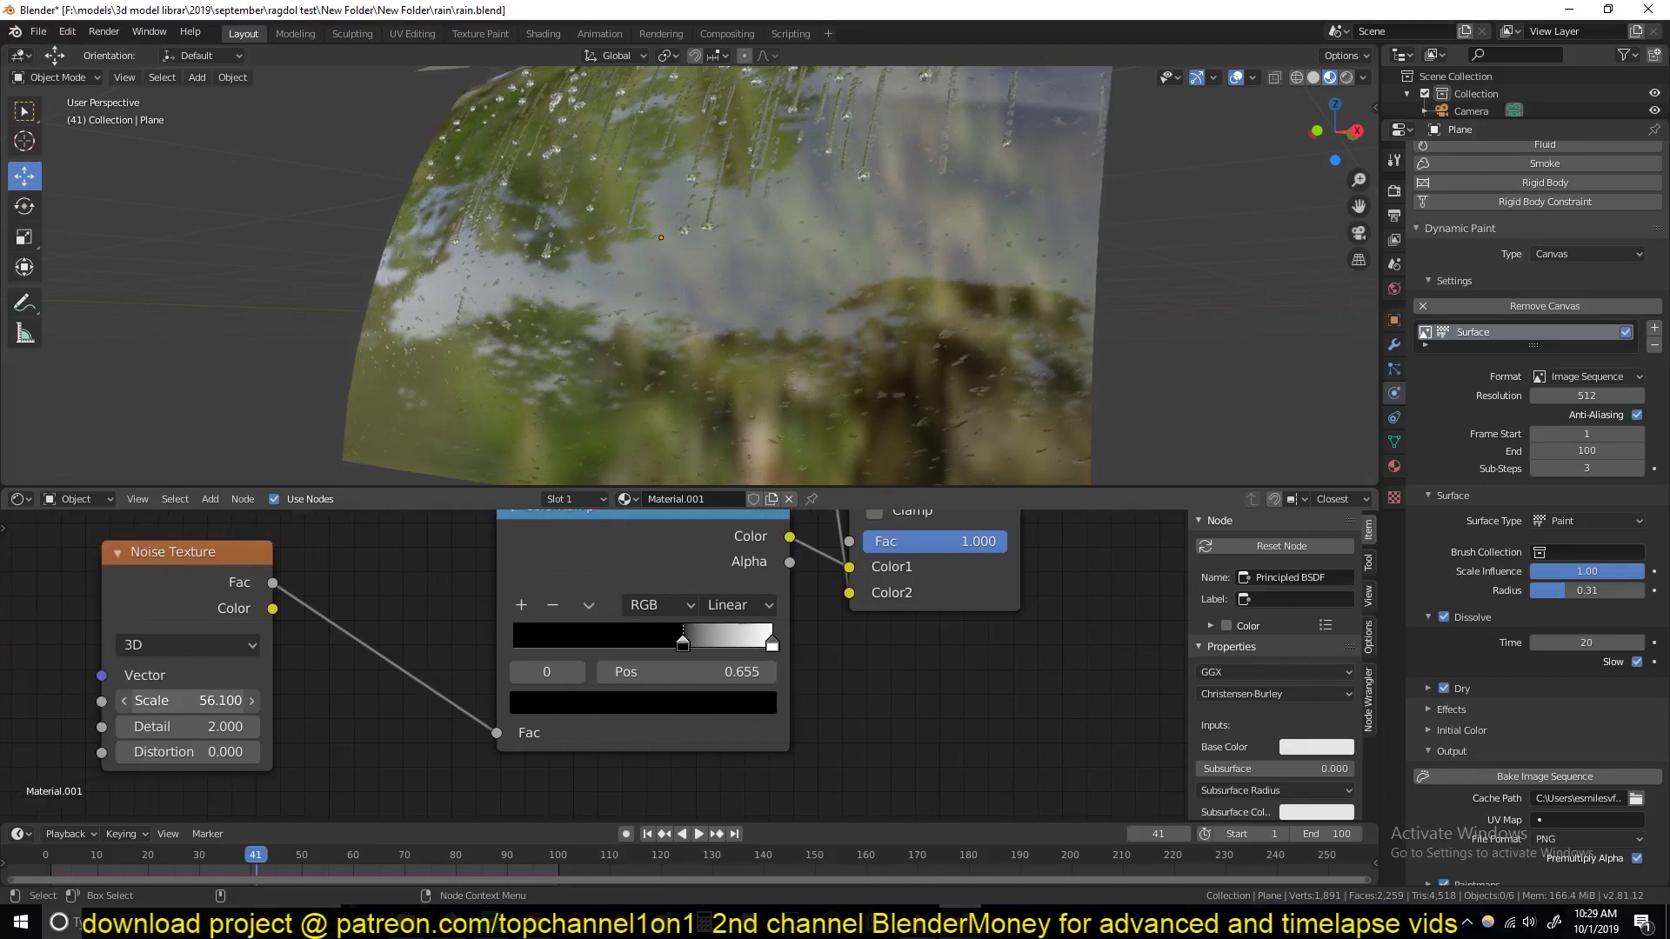
{"action": "mouse_move", "coordinate": [187, 700]}
{"action": "left_mouse_down"}
{"action": "mouse_move", "coordinate": [150, 700]}
{"action": "mouse_move", "coordinate": [191, 700]}
{"action": "left_mouse_up"}
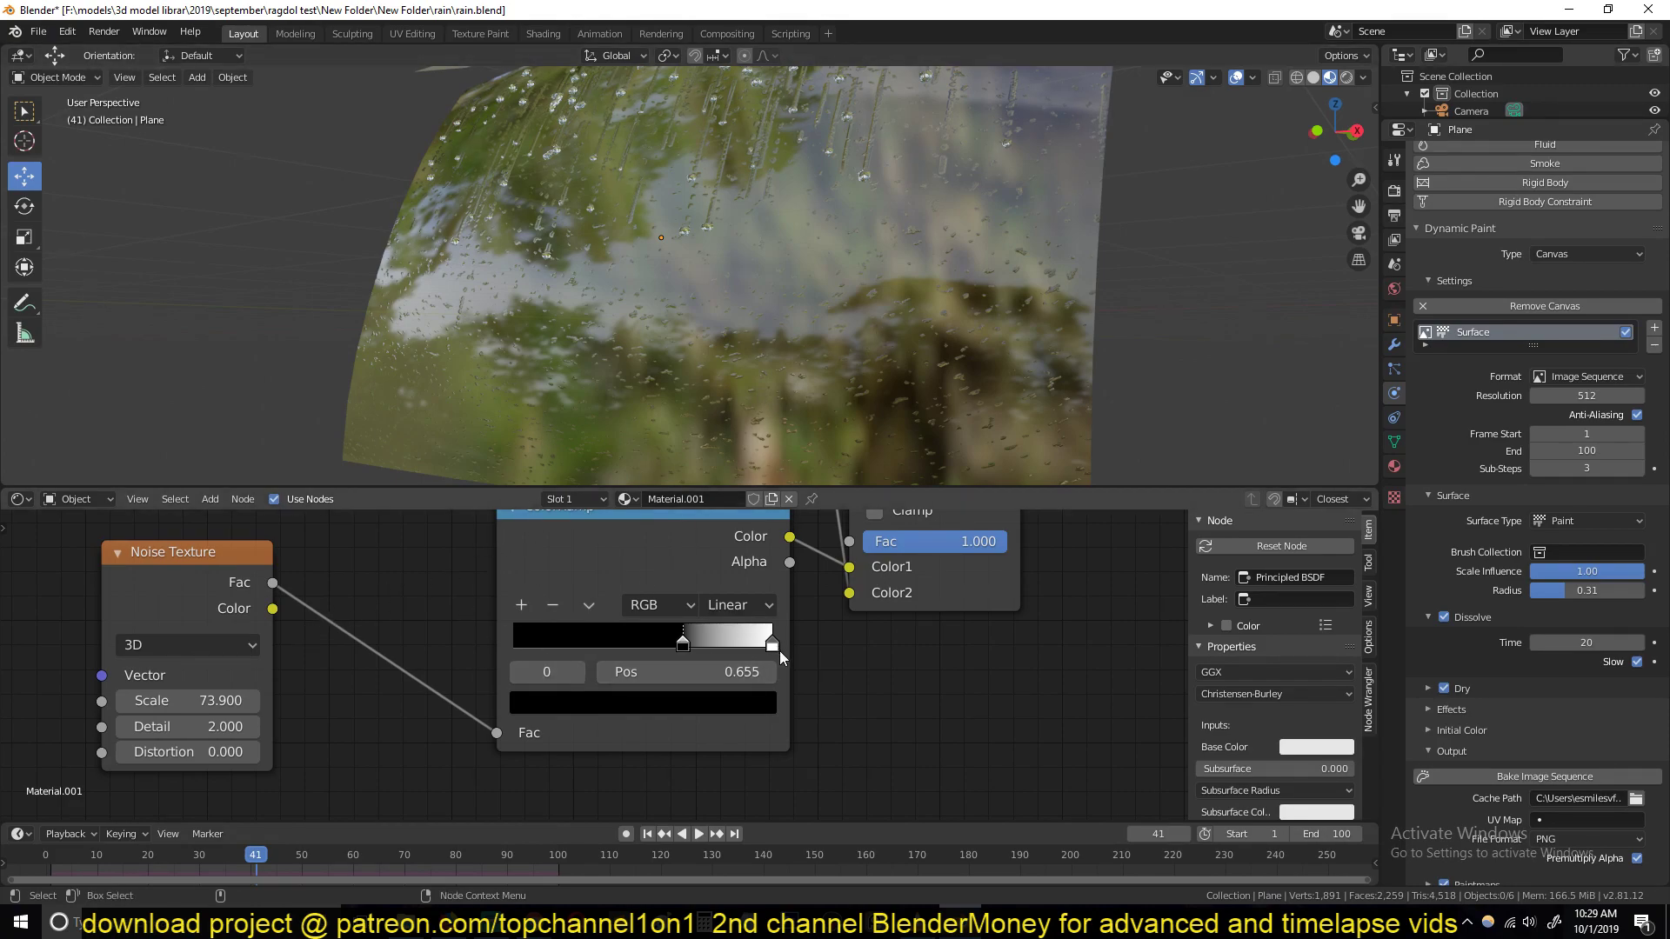
Step: Try the ColorRamp's black stop at 0.595, settle on 0.664, and play the animation while viewing the glass from another angle
{"action": "left_click_drag", "start_coordinate": [713, 641], "coordinate": [675, 640]}
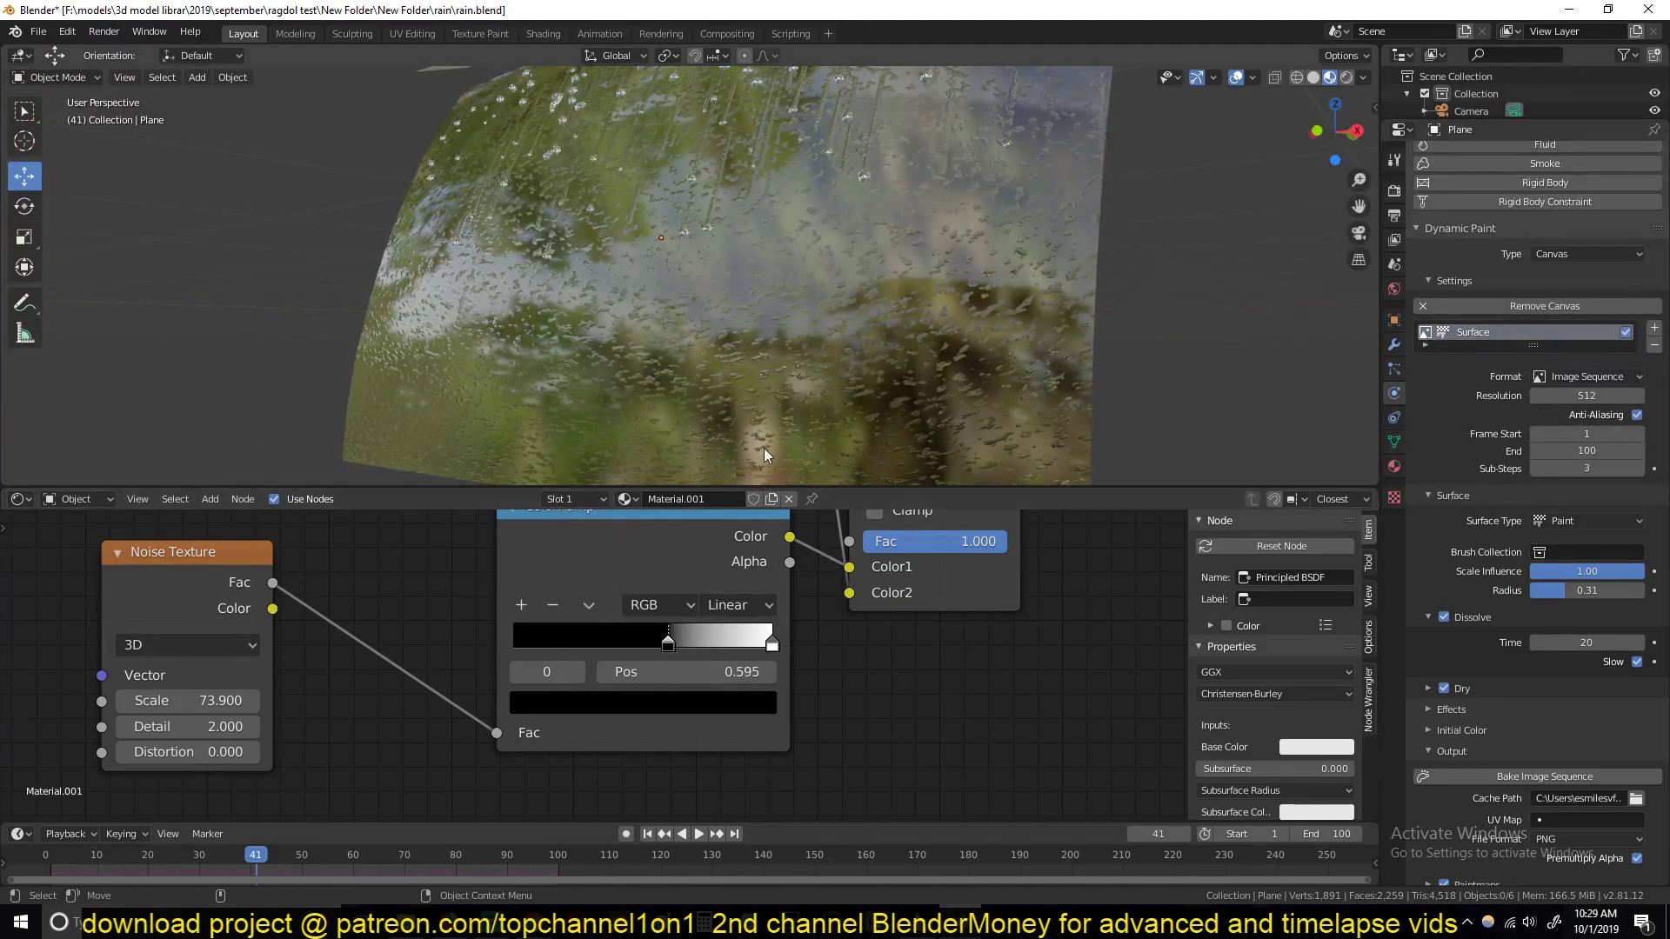
{"action": "middle_click_drag", "start_coordinate": [767, 446], "coordinate": [719, 75]}
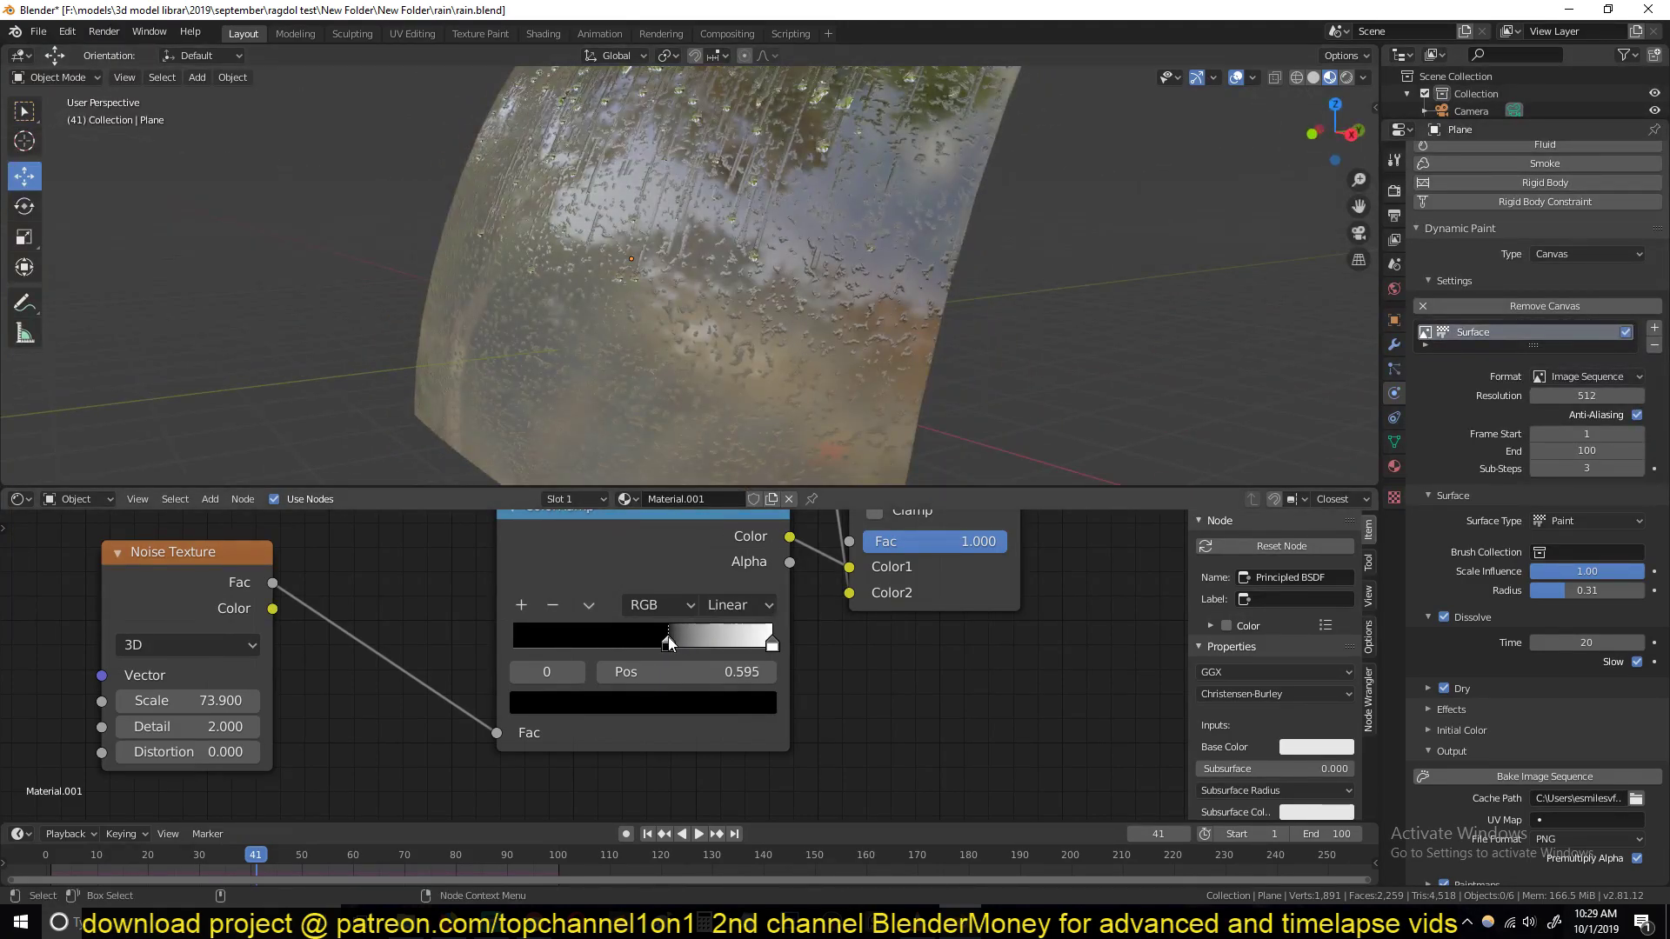
{"action": "key", "text": "space"}
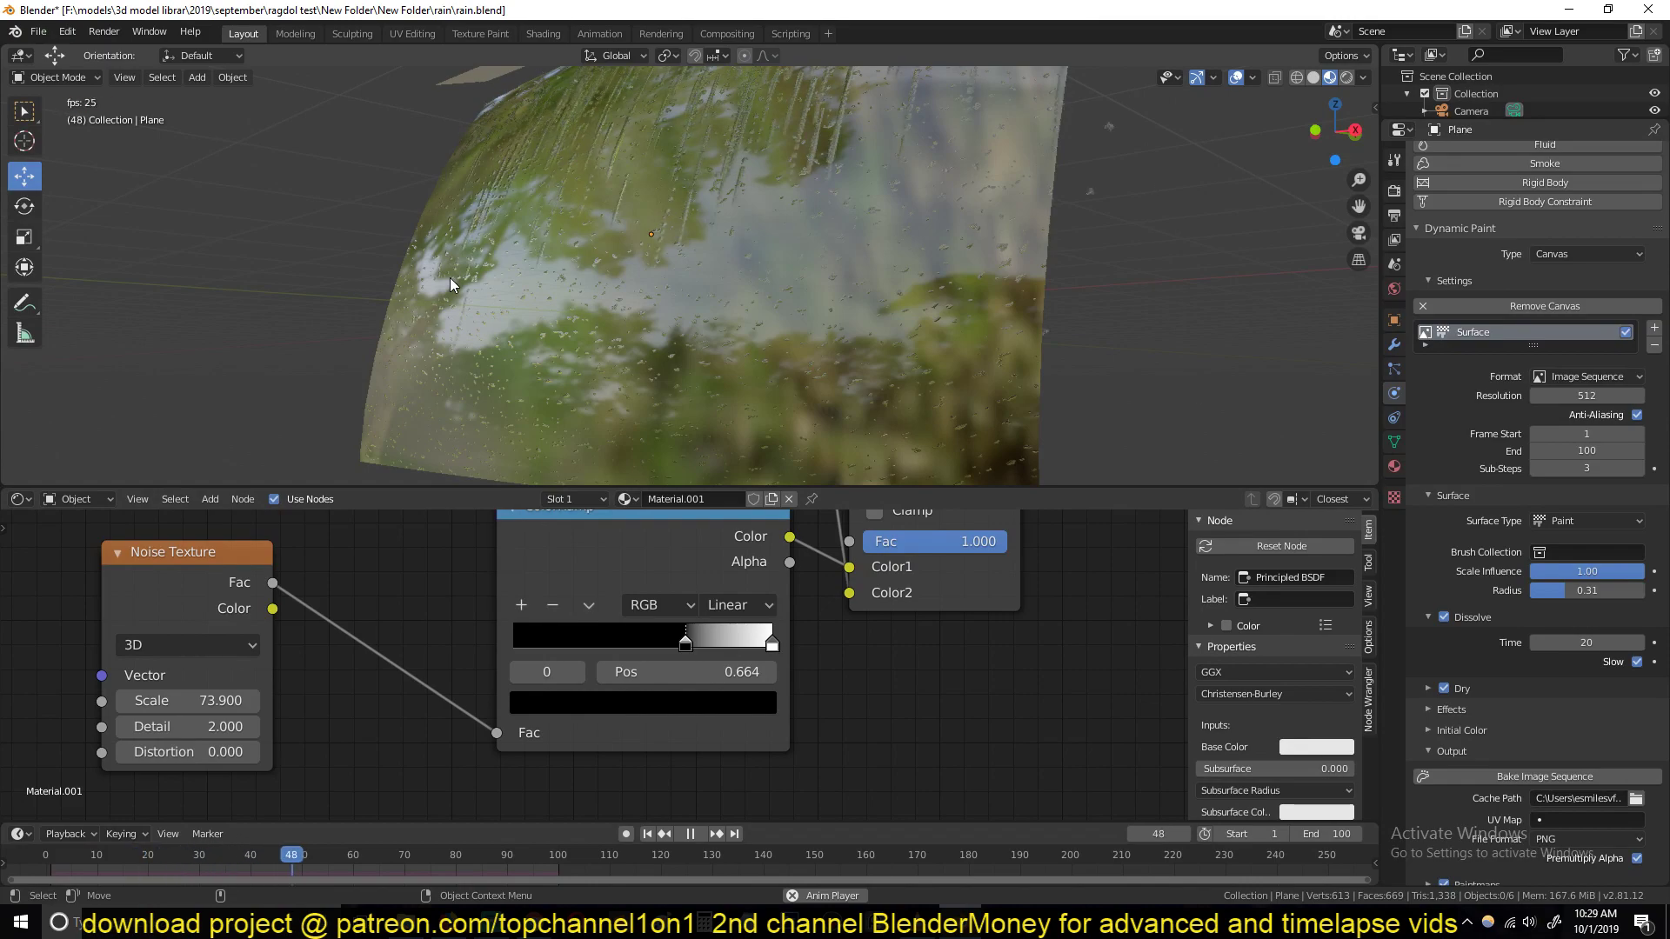
{"action": "middle_click_drag", "start_coordinate": [457, 276], "coordinate": [592, 410]}
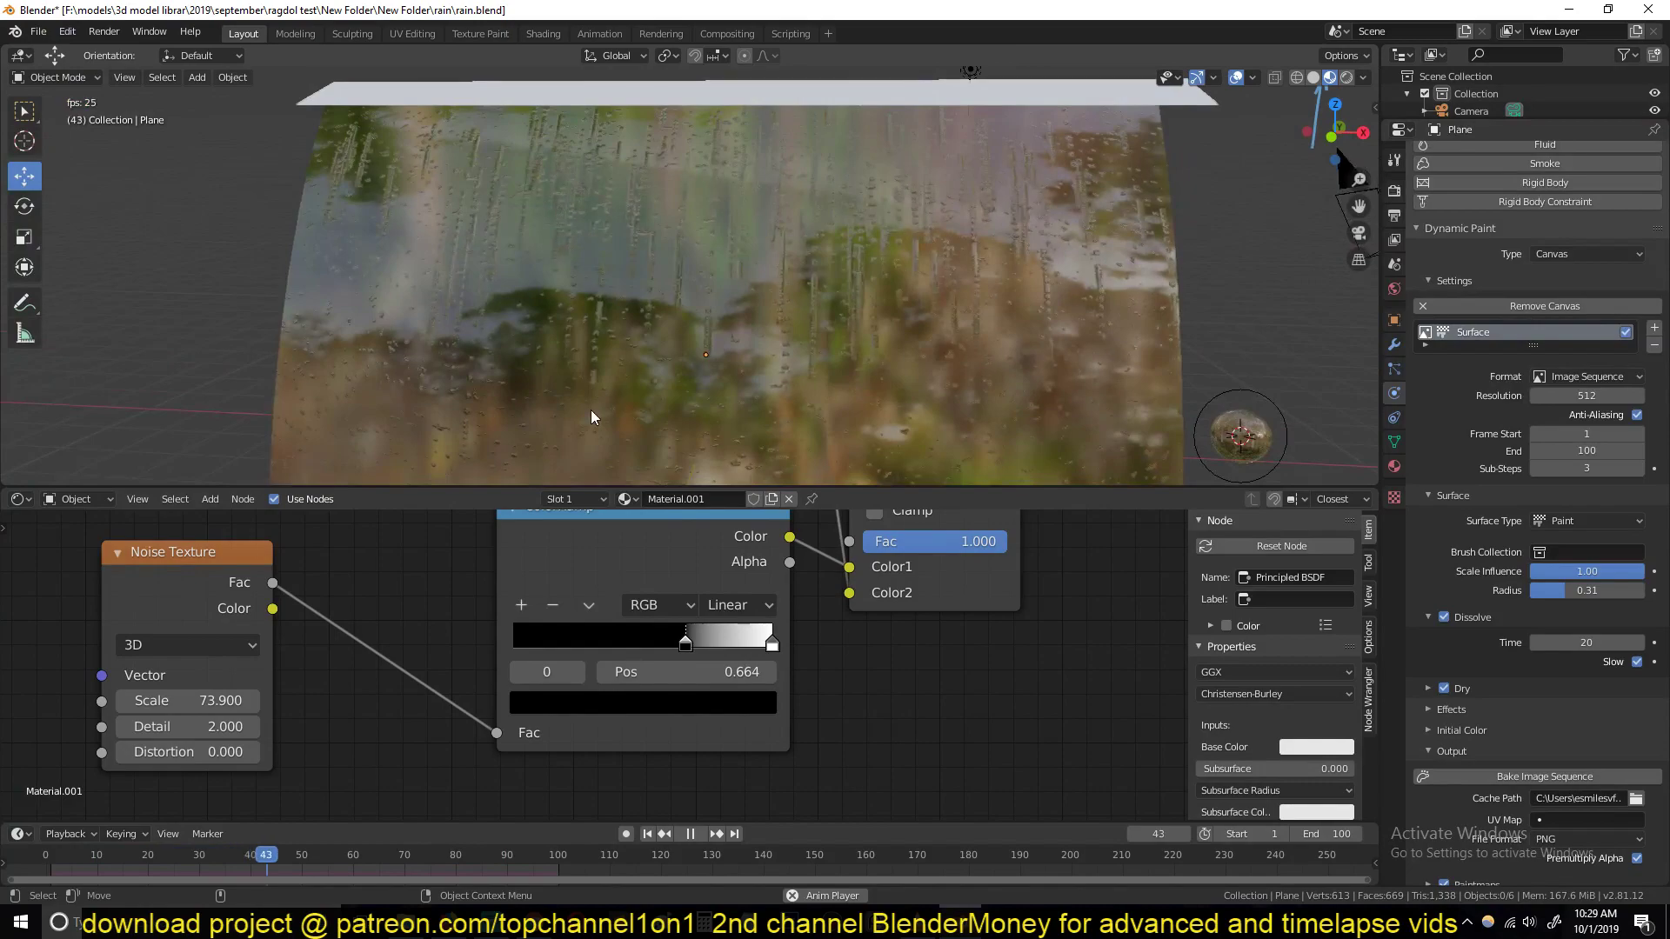
{"action": "key", "text": "Escape"}
{"action": "key", "text": "space"}
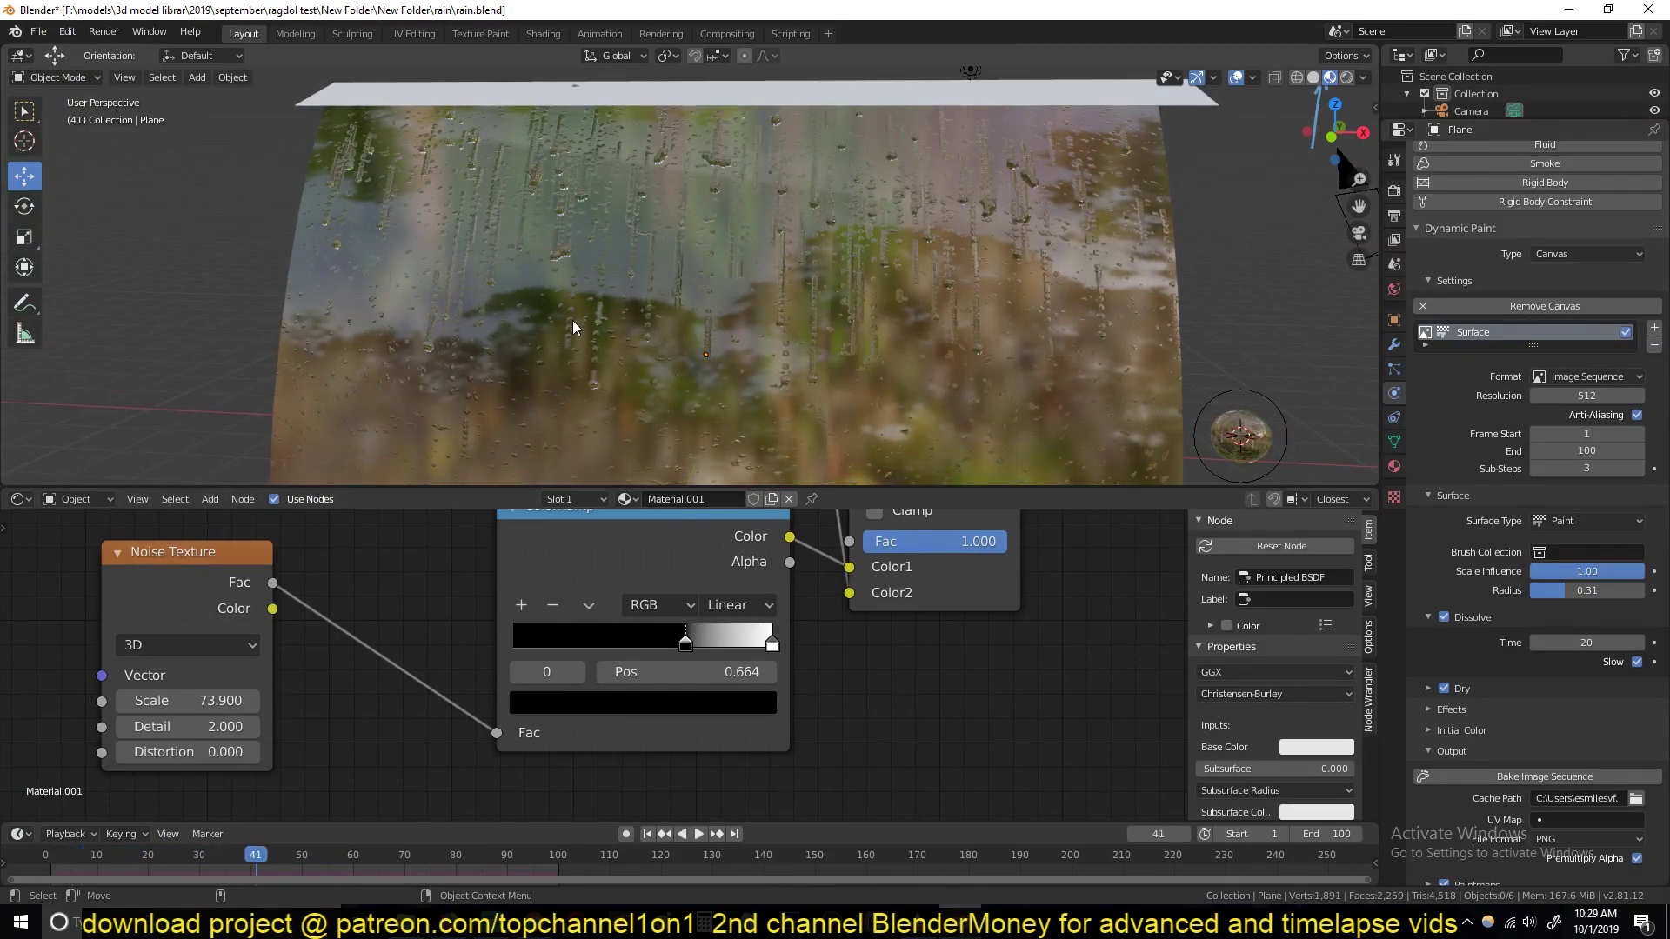
Step: Add a Turbulence force field at the center of the plane and scale it up
{"action": "scroll", "coordinate": [617, 309], "scroll_direction": "down", "scroll_amount": 4}
{"action": "middle_click_drag", "start_coordinate": [692, 297], "coordinate": [648, 283]}
{"action": "key", "text": "shift+a"}
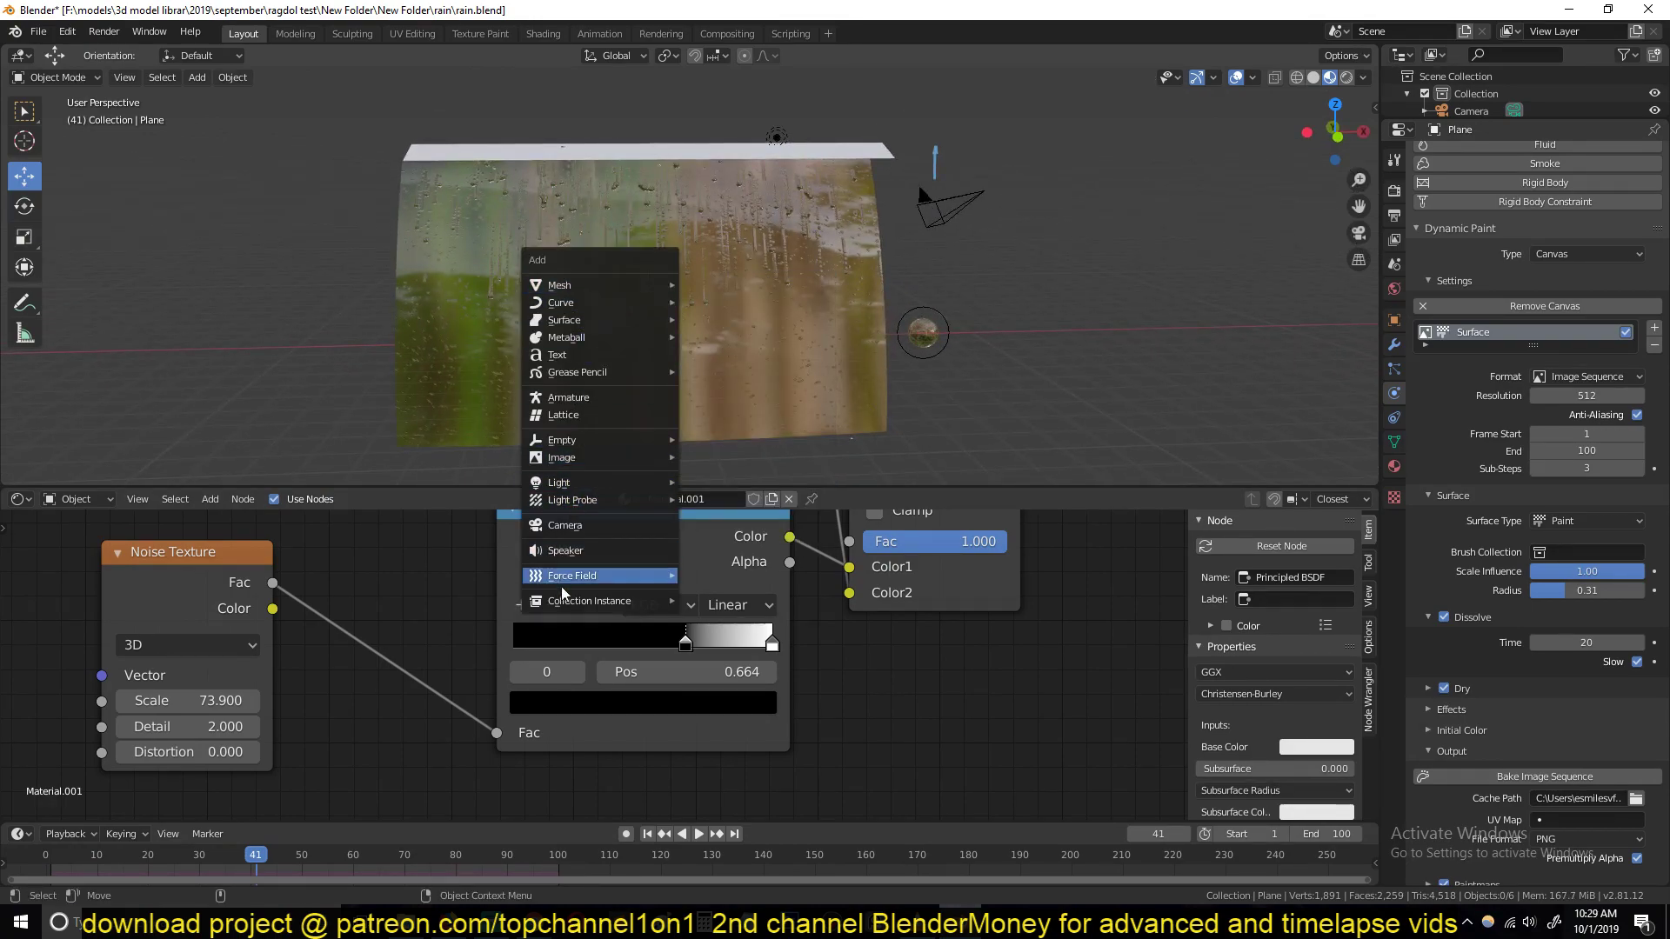
{"action": "mouse_move", "coordinate": [565, 582]}
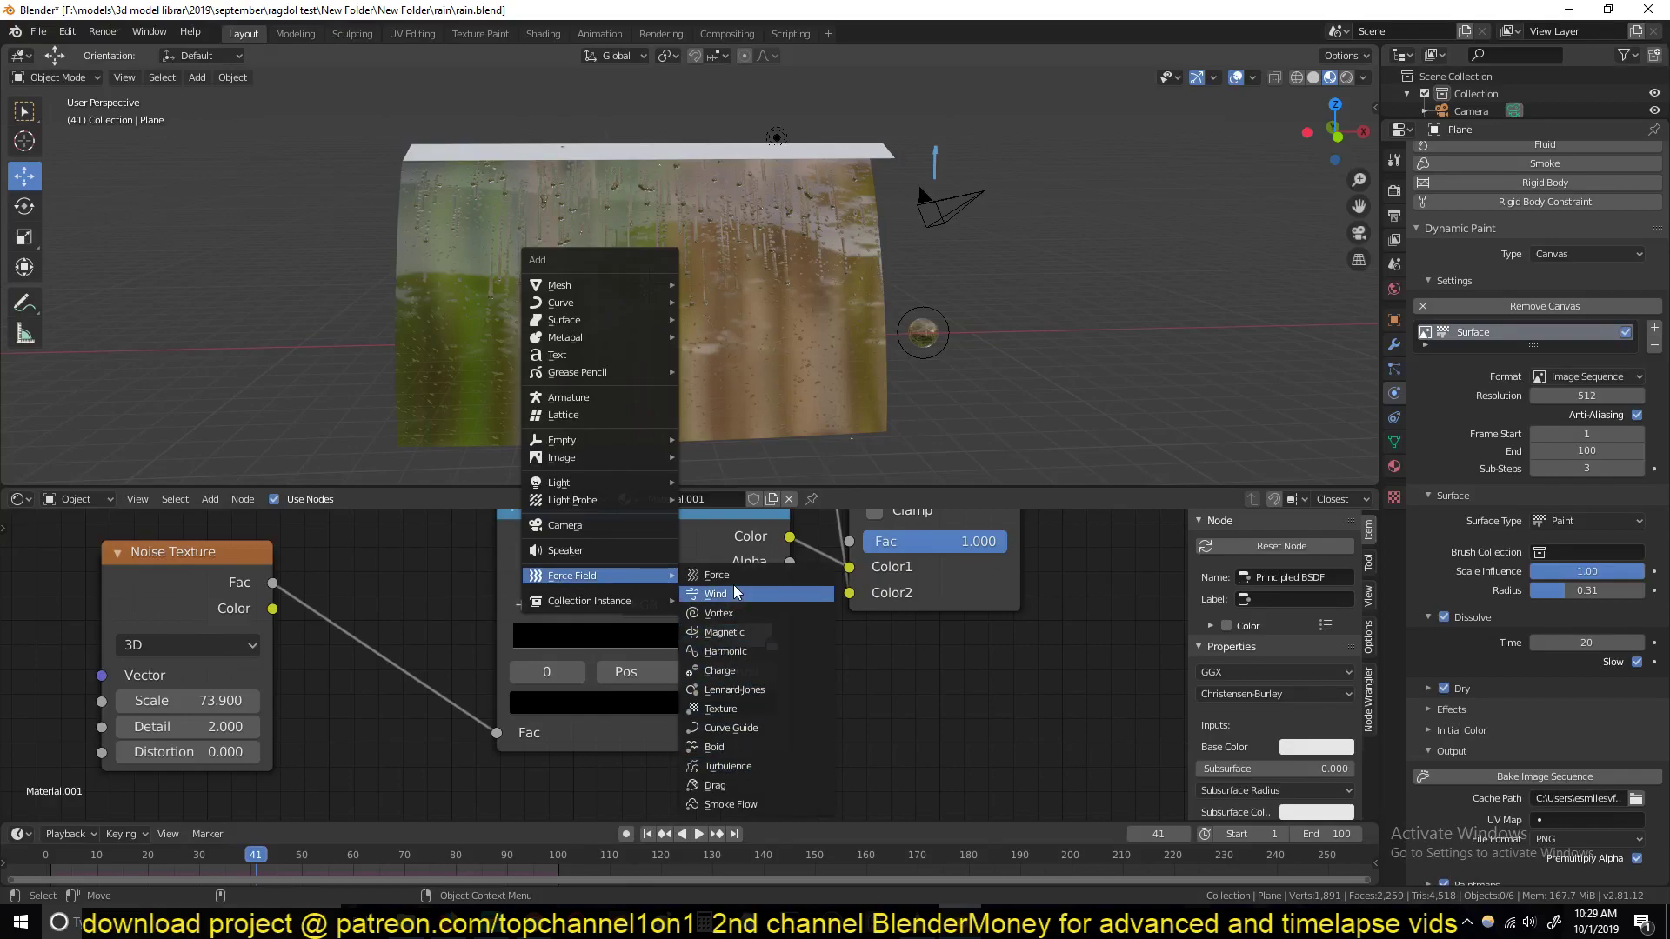
{"action": "left_click", "coordinate": [728, 768]}
{"action": "key", "text": "s"}
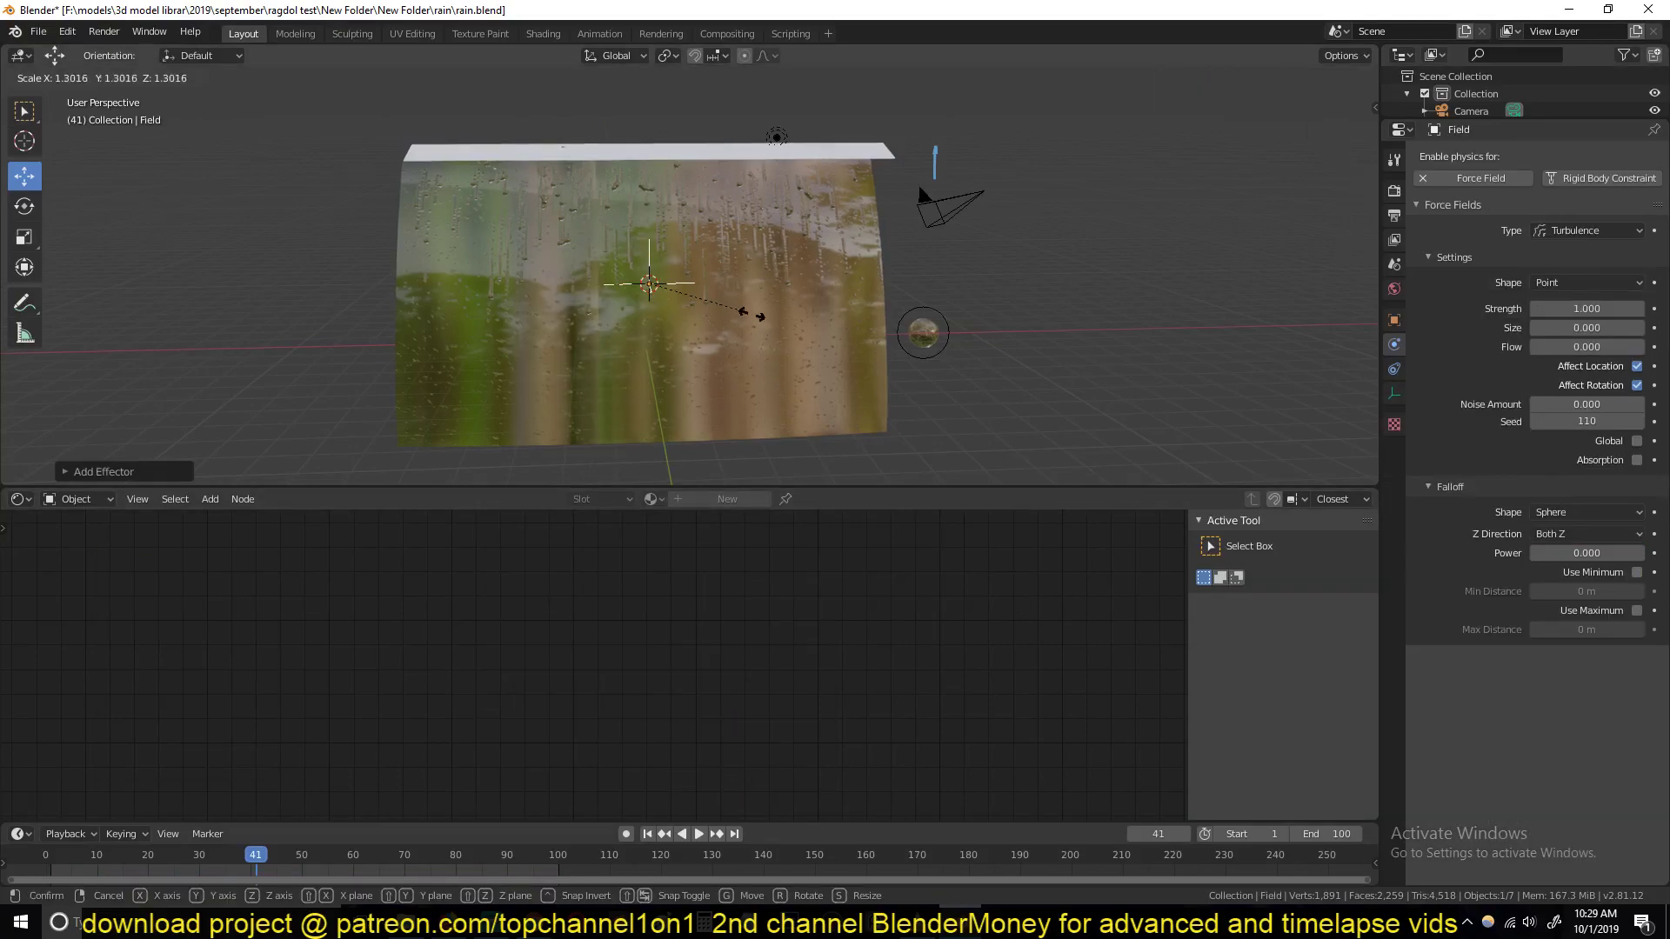
{"action": "left_click", "coordinate": [844, 321]}
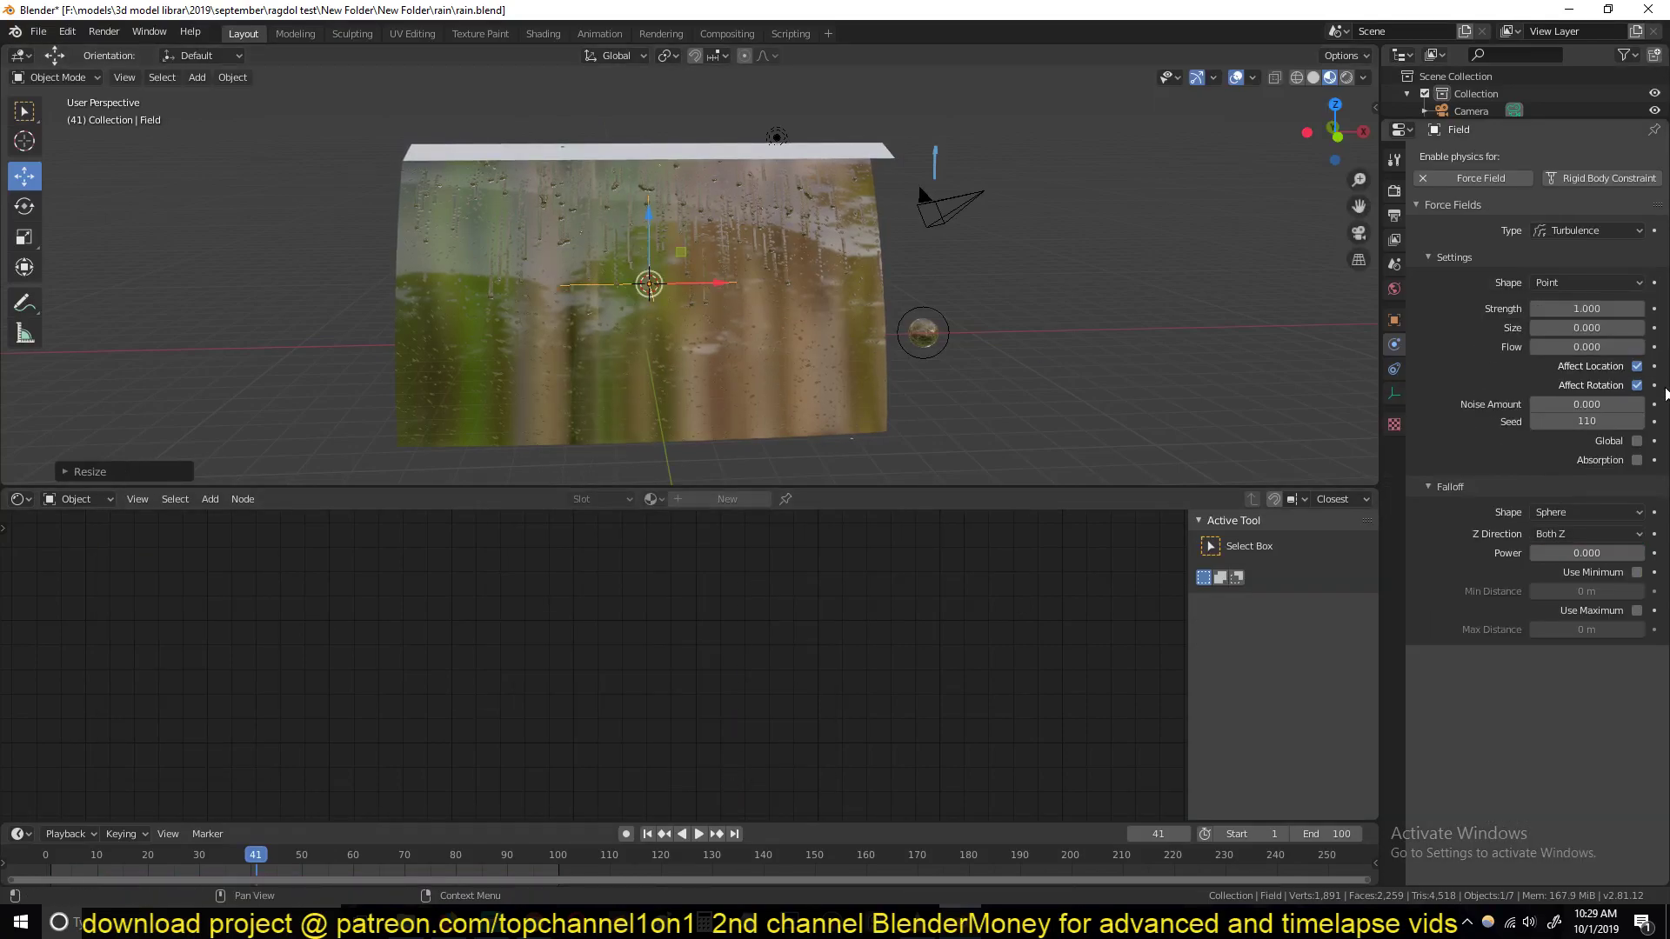
Step: Switch the viewport to solid shading and play the animation to check the turbulence's effect on the drops
{"action": "left_click", "coordinate": [1314, 77]}
{"action": "key", "text": "space"}
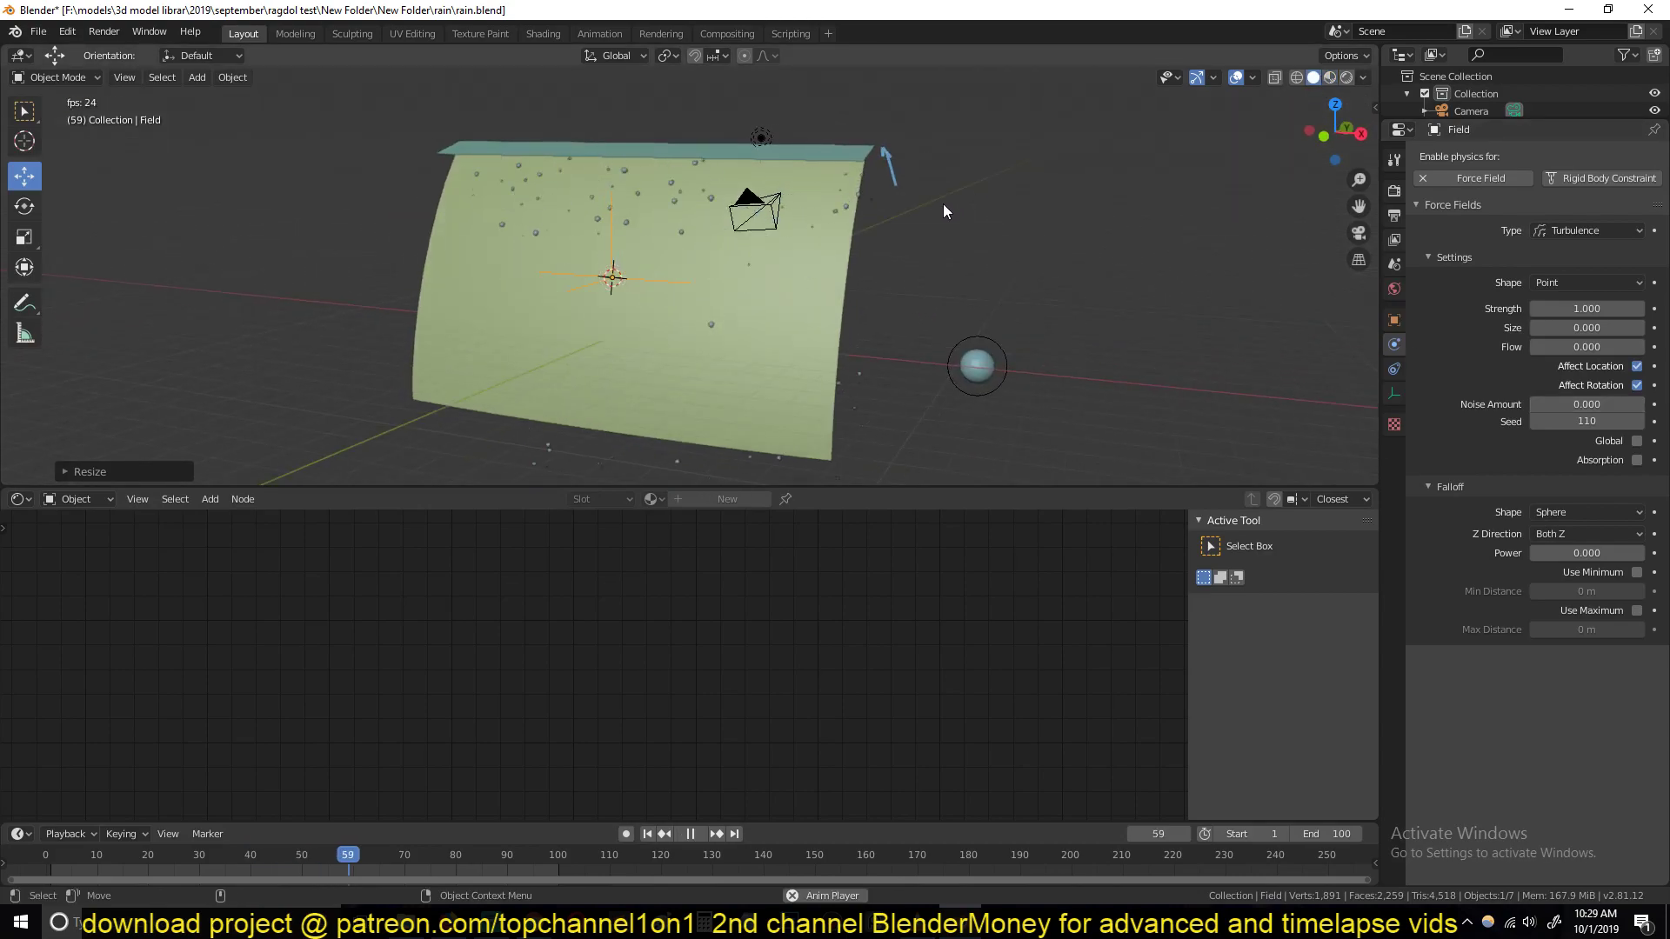
{"action": "scroll", "coordinate": [720, 241], "scroll_direction": "up", "scroll_amount": 2}
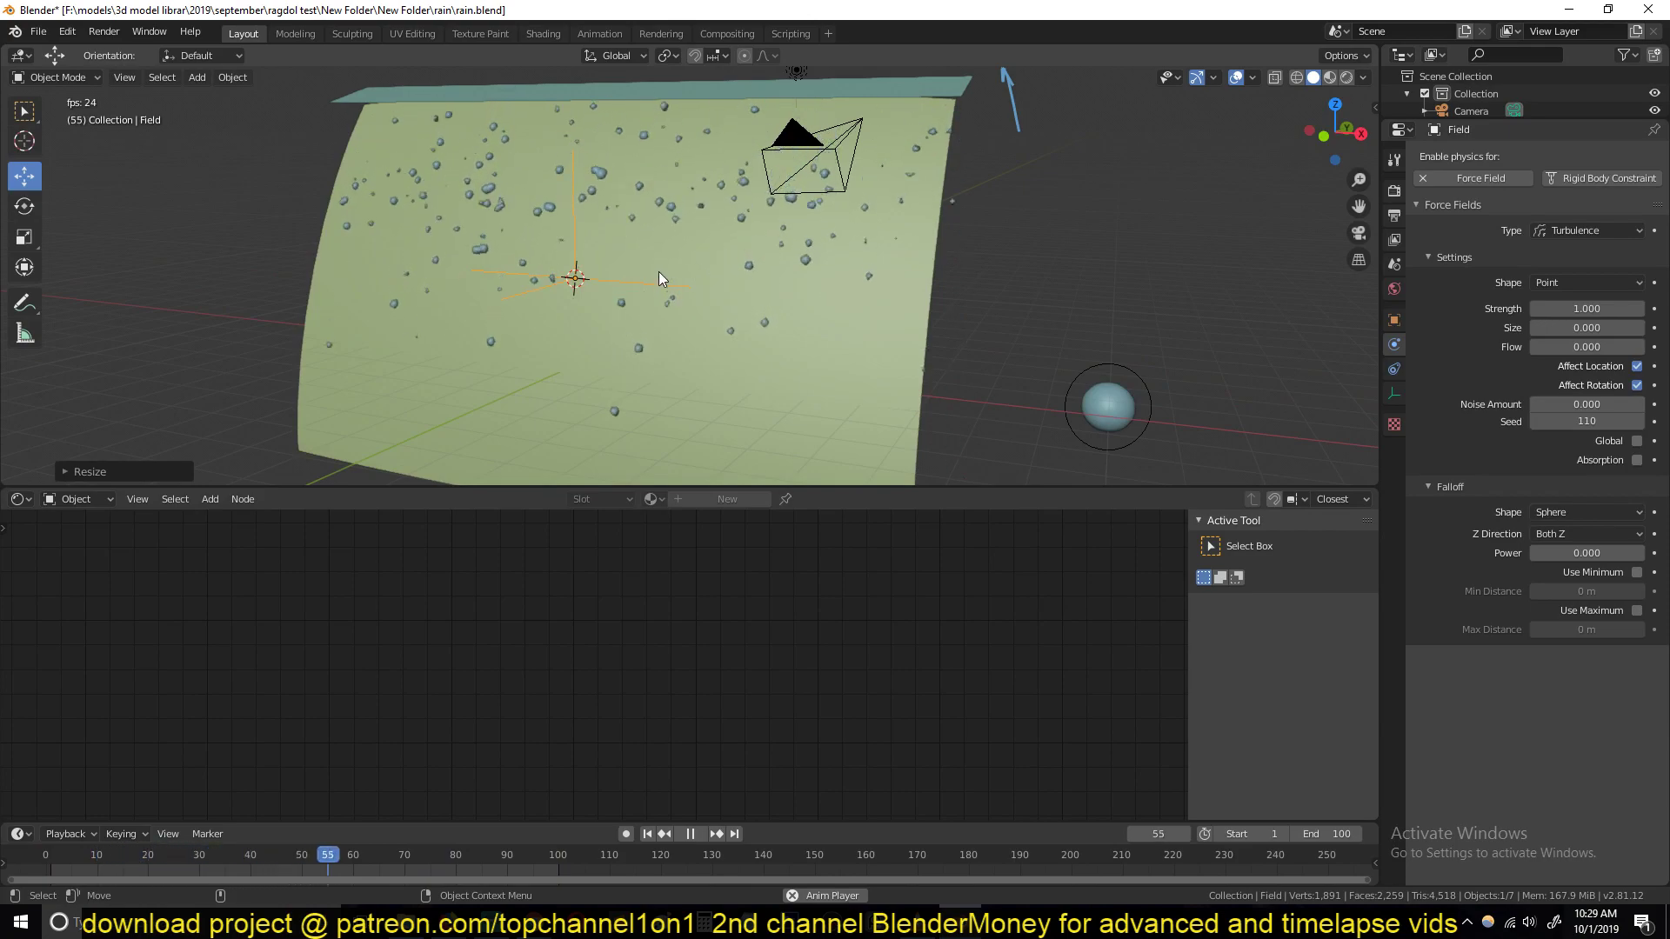
{"action": "key", "text": "Escape"}
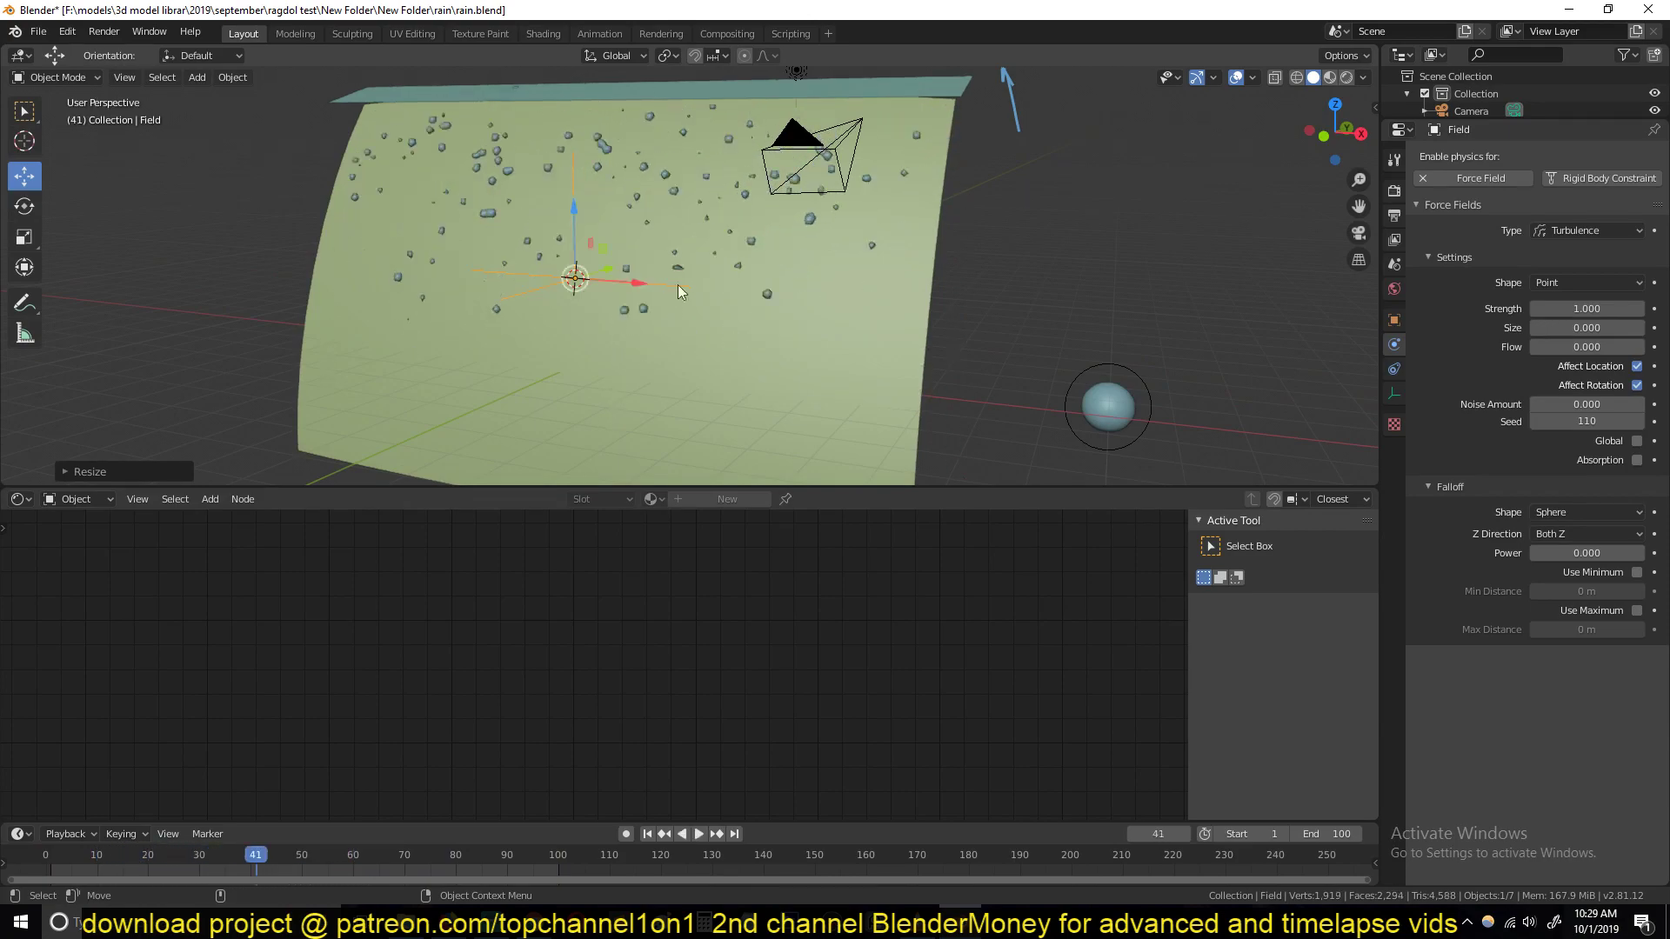
Step: Try a turbulence Strength of 100 and play the animation from frame 0
{"action": "left_click", "coordinate": [1395, 369]}
{"action": "left_click", "coordinate": [1395, 393]}
{"action": "left_click", "coordinate": [1396, 369]}
{"action": "left_click", "coordinate": [1398, 346]}
{"action": "key", "text": "Return"}
{"action": "left_click", "coordinate": [46, 867]}
{"action": "key", "text": "space"}
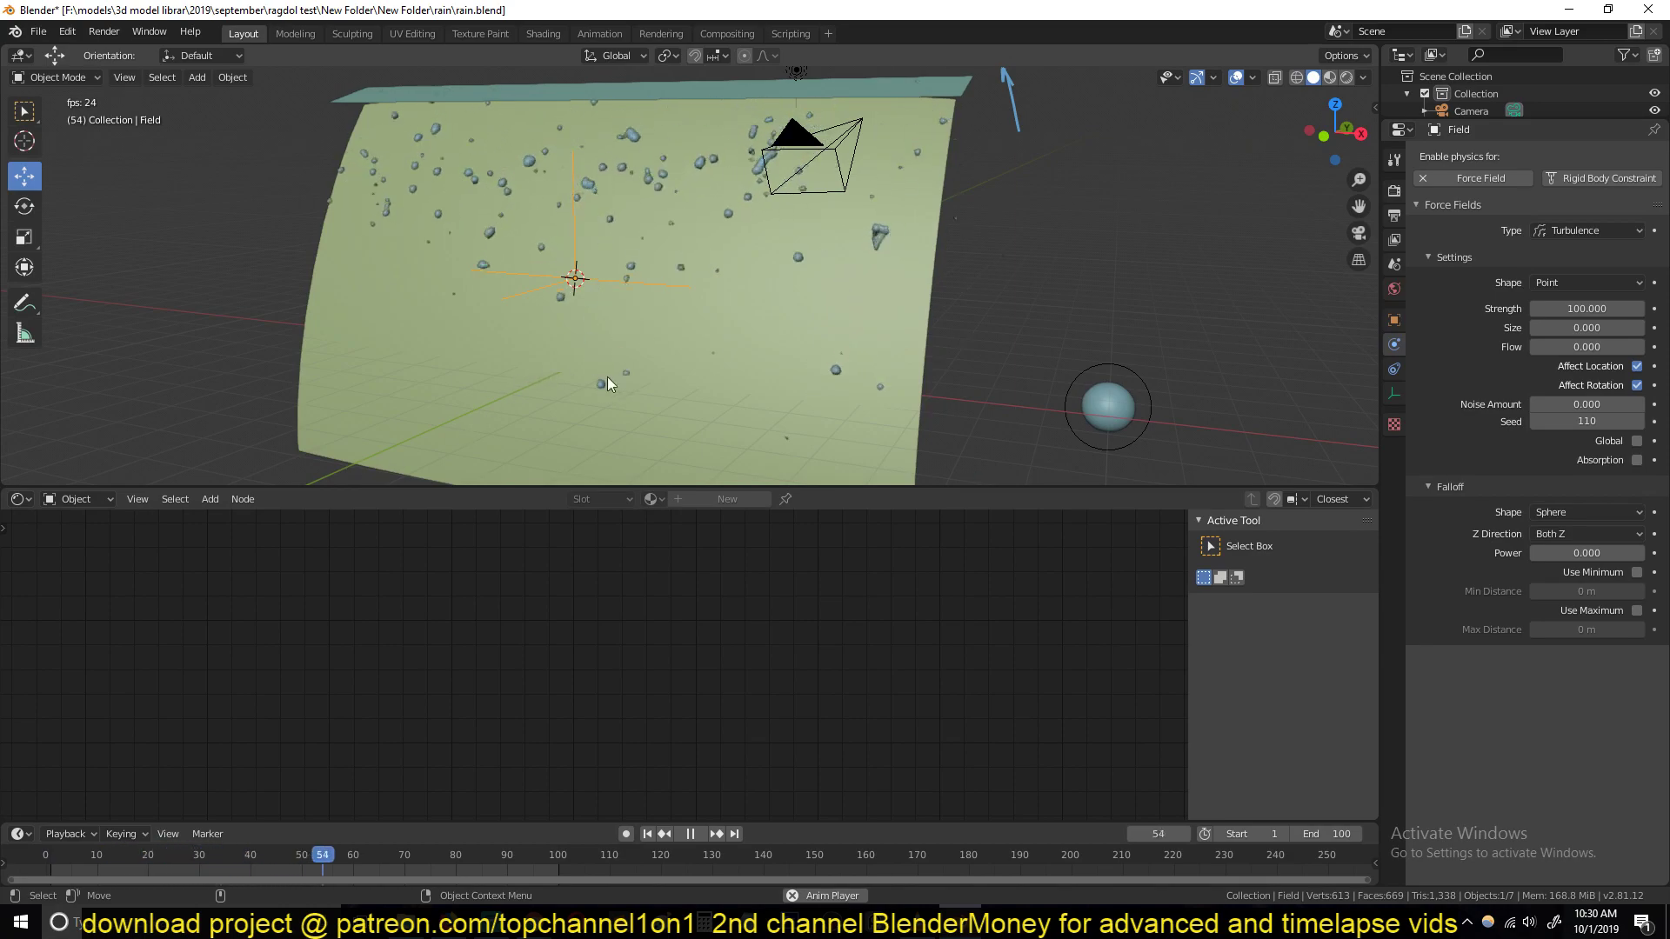
{"action": "key", "text": "Escape"}
Step: Try a turbulence Strength of 50 and replay the animation
{"action": "type", "text": "50"}
{"action": "key", "text": "Return"}
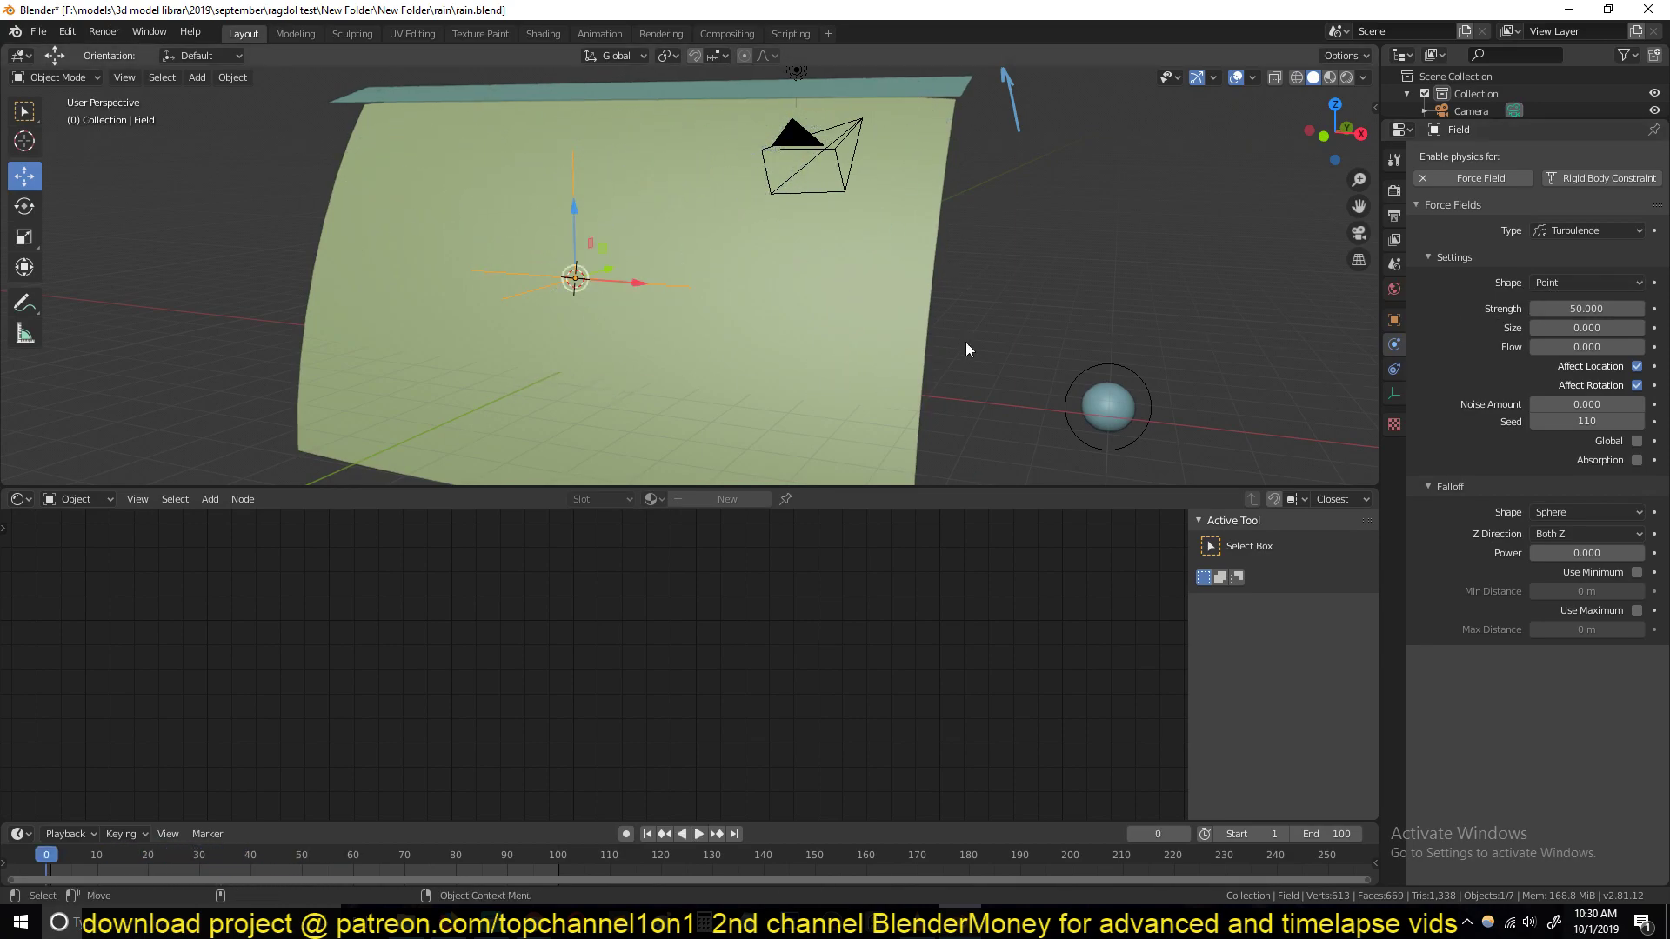
{"action": "key", "text": "space"}
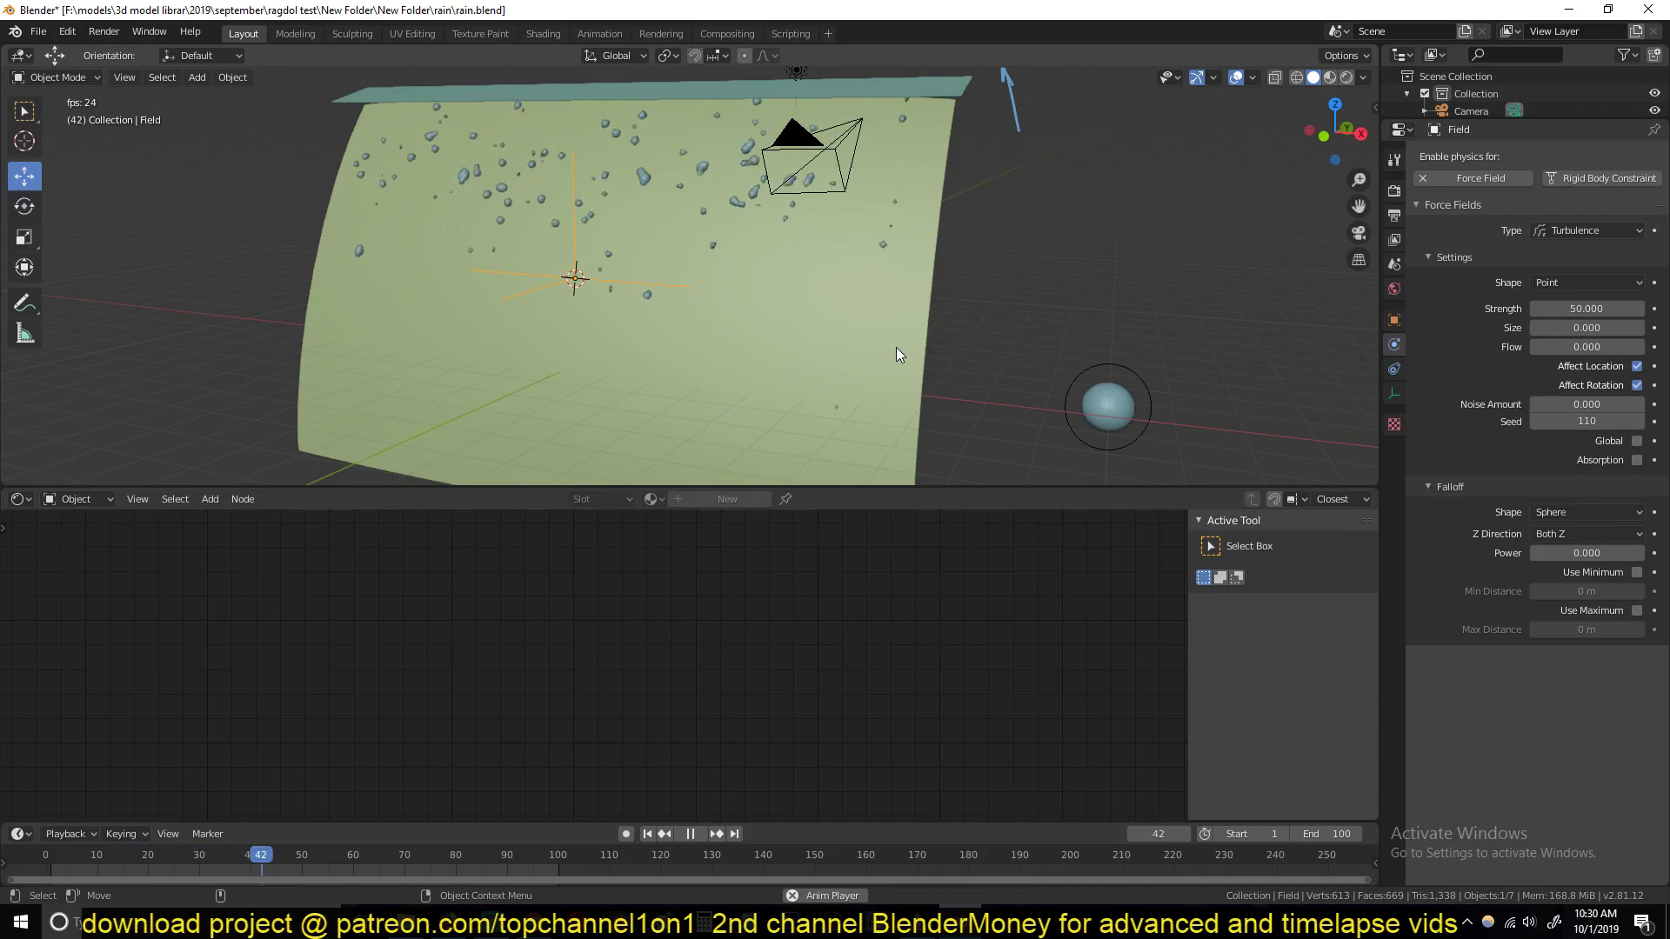
{"action": "key", "text": "space"}
Step: Set the turbulence Strength to 10, Size to 1.650, Flow to 0.300 and Noise Amount to 0.100 while the animation plays
{"action": "left_click", "coordinate": [1580, 309]}
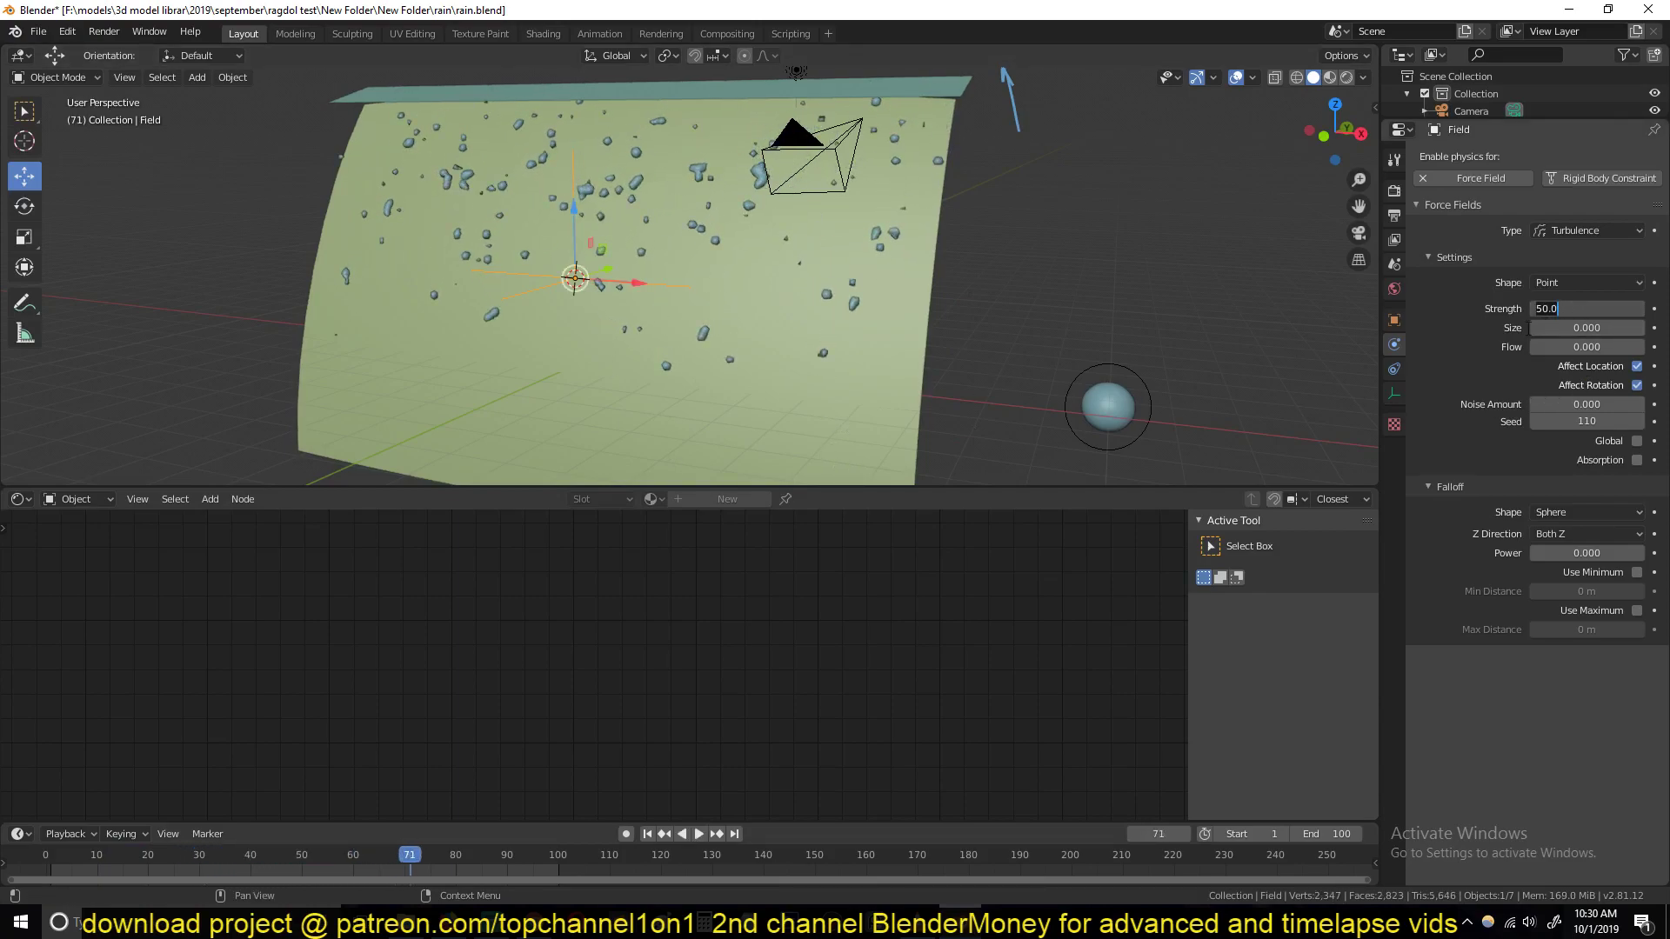
{"action": "key", "text": "shift+Left"}
{"action": "key", "text": "space"}
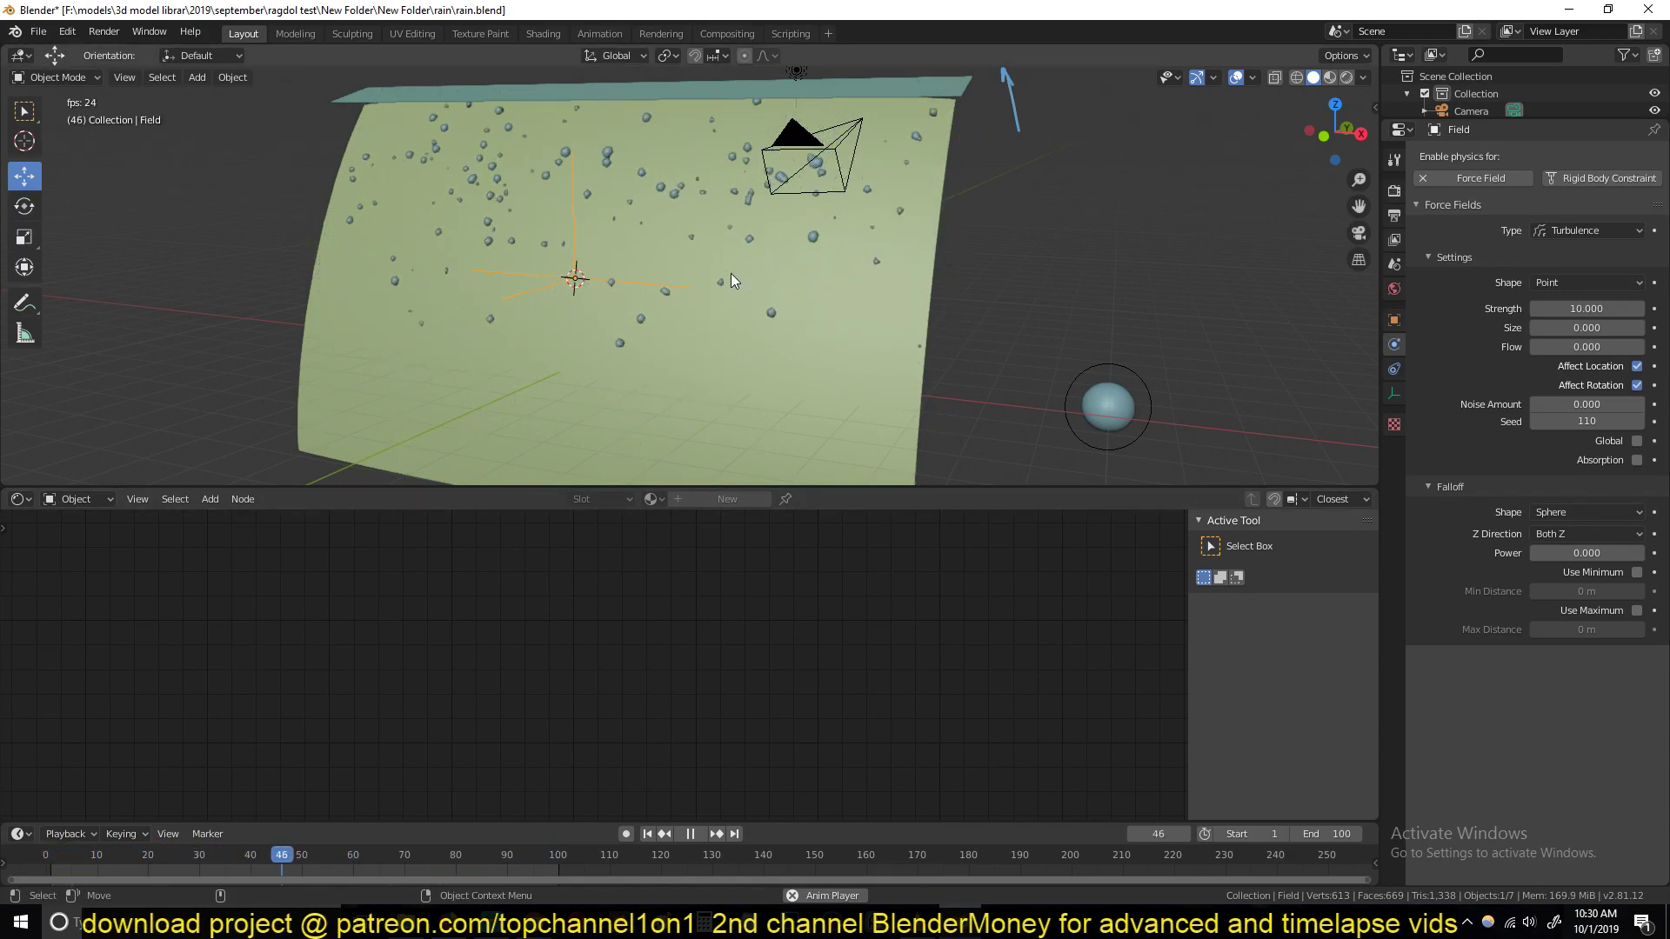
{"action": "left_click_drag", "start_coordinate": [1586, 328], "coordinate": [1641, 328]}
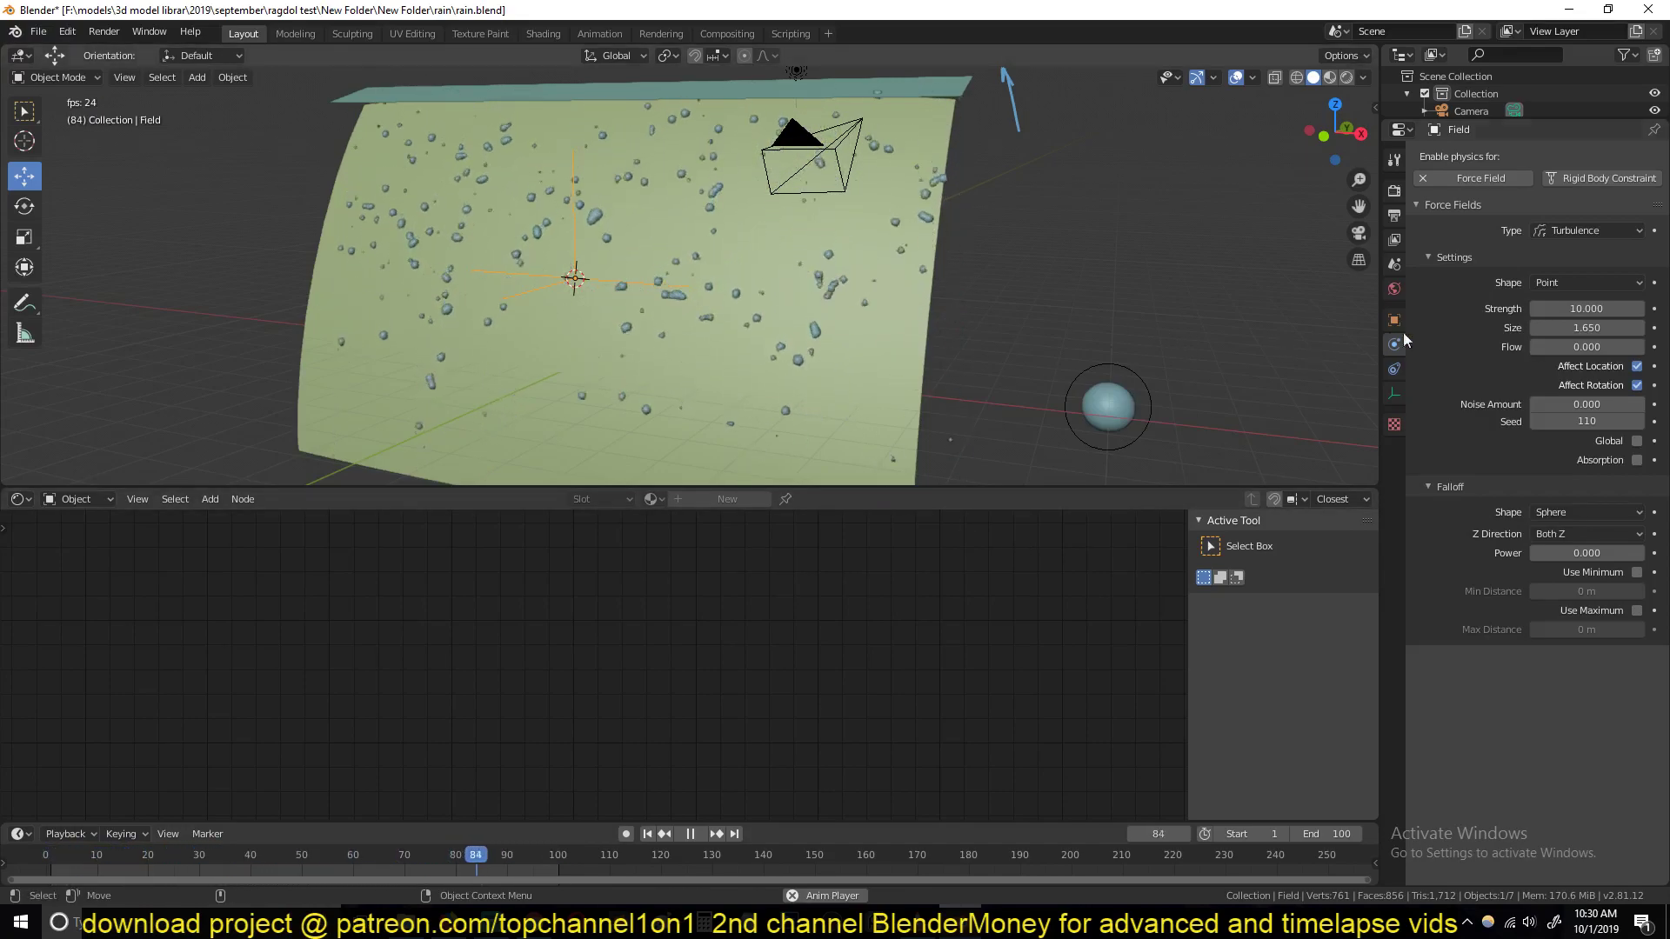
{"action": "left_click_drag", "start_coordinate": [1622, 354], "coordinate": [1639, 354]}
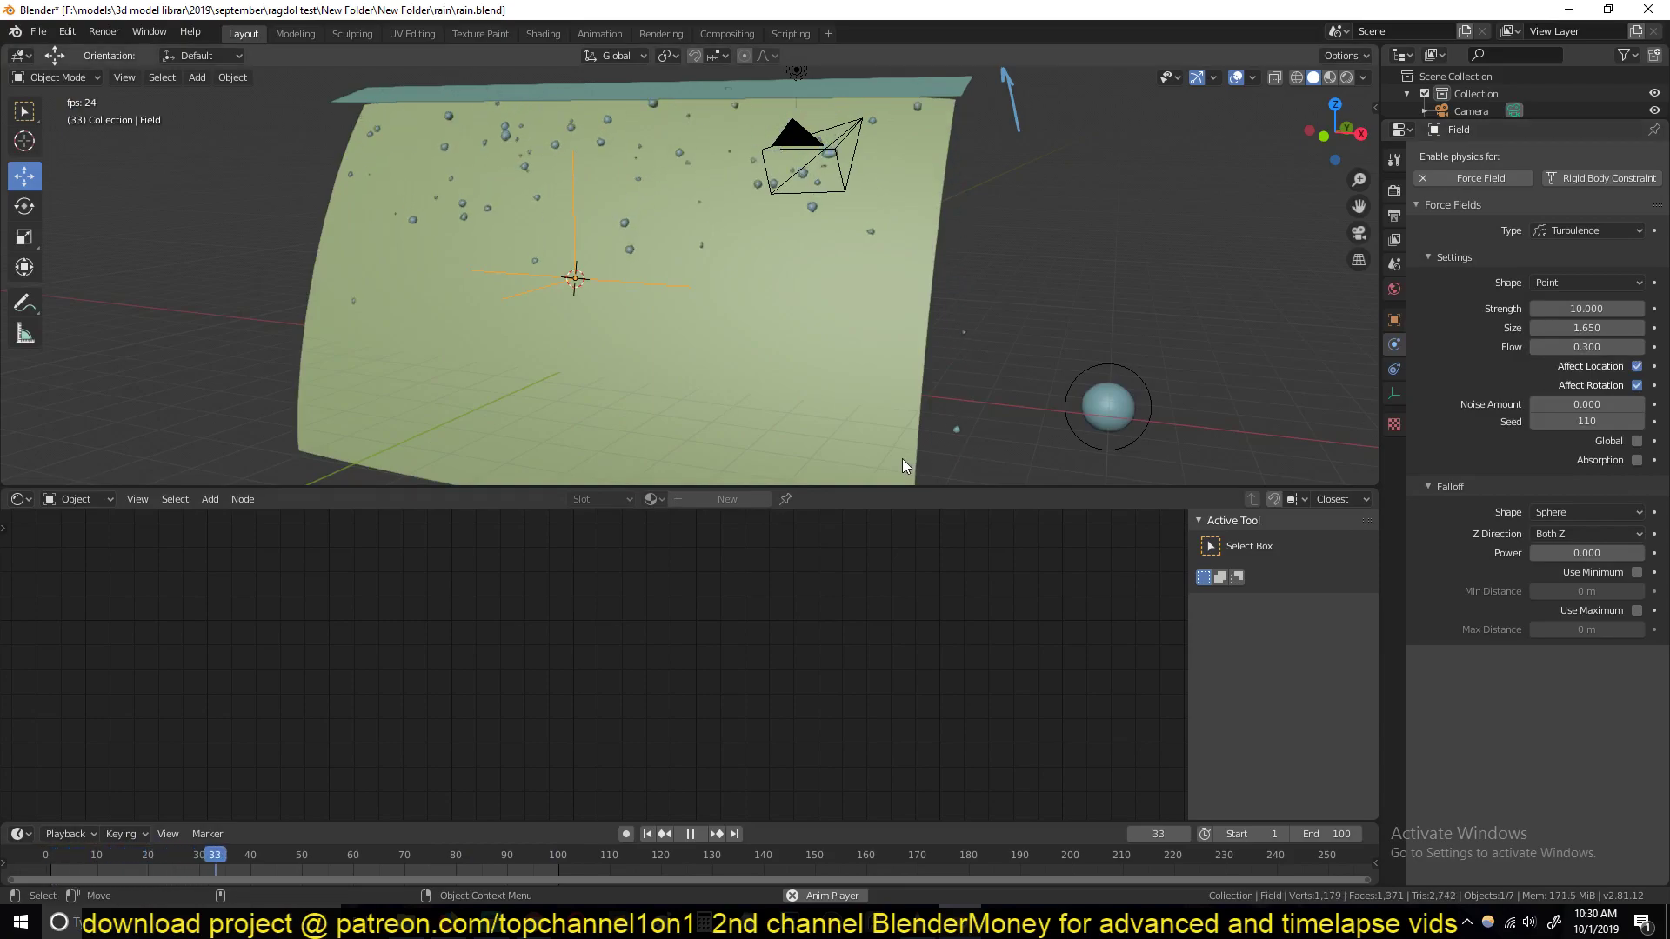
{"action": "left_click", "coordinate": [1638, 405]}
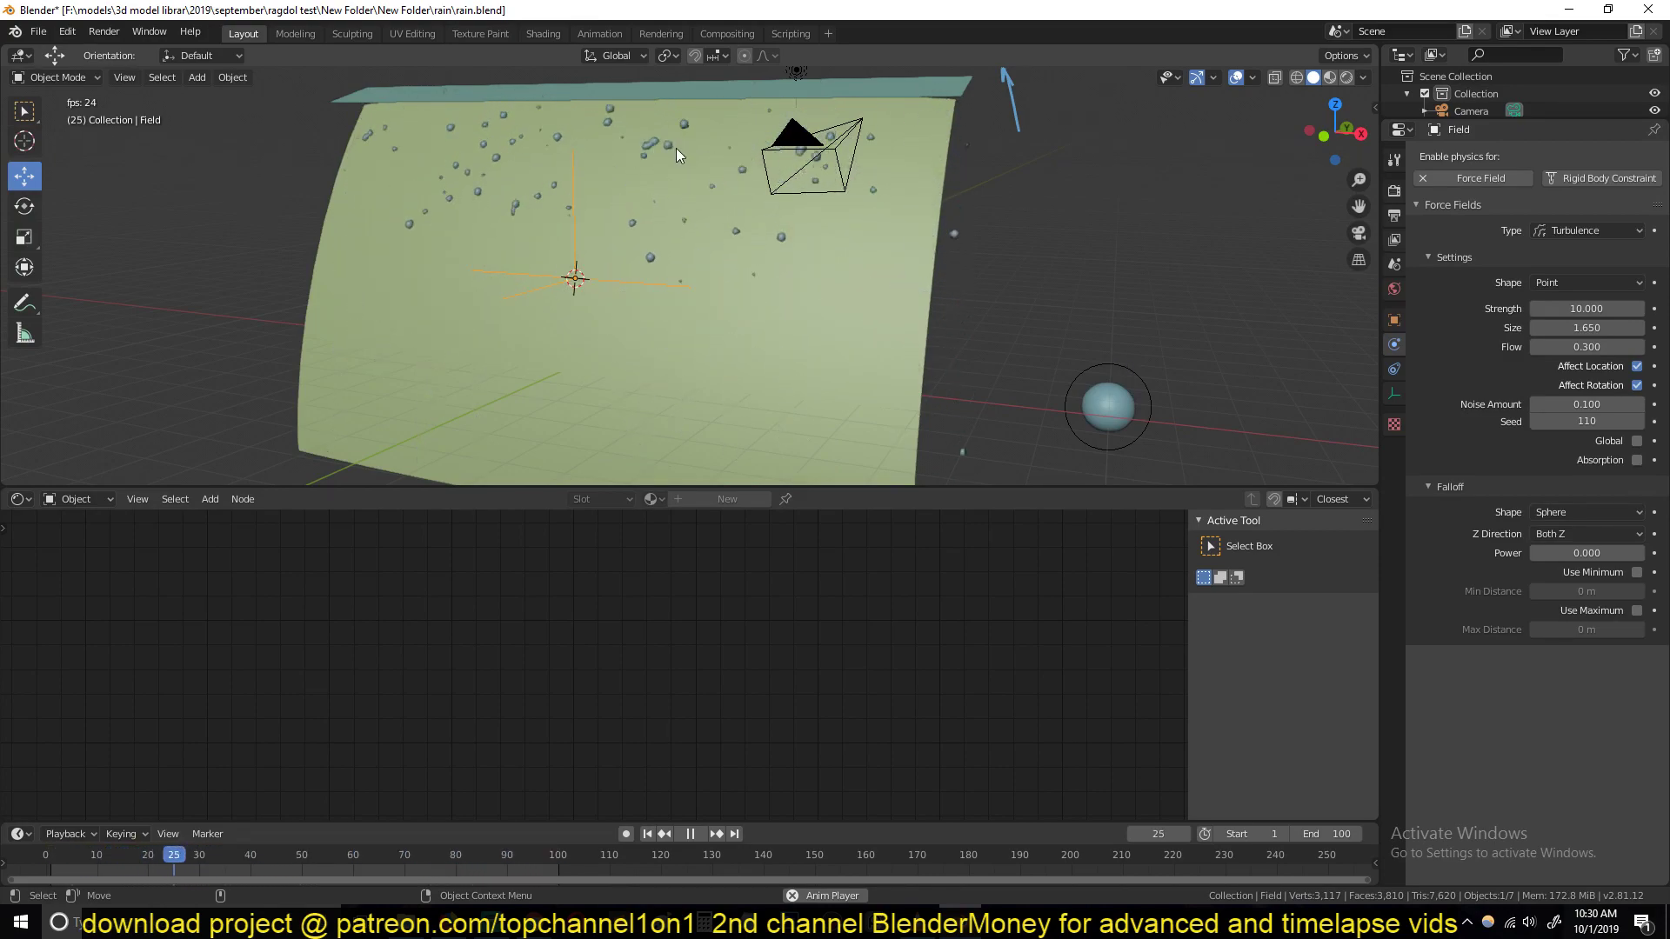
Step: Raise the turbulence Strength to 15 and Size to 2.260, watch the drops move, and stop the playback
{"action": "left_click", "coordinate": [1613, 307]}
{"action": "type", "text": "15"}
{"action": "key", "text": "Return"}
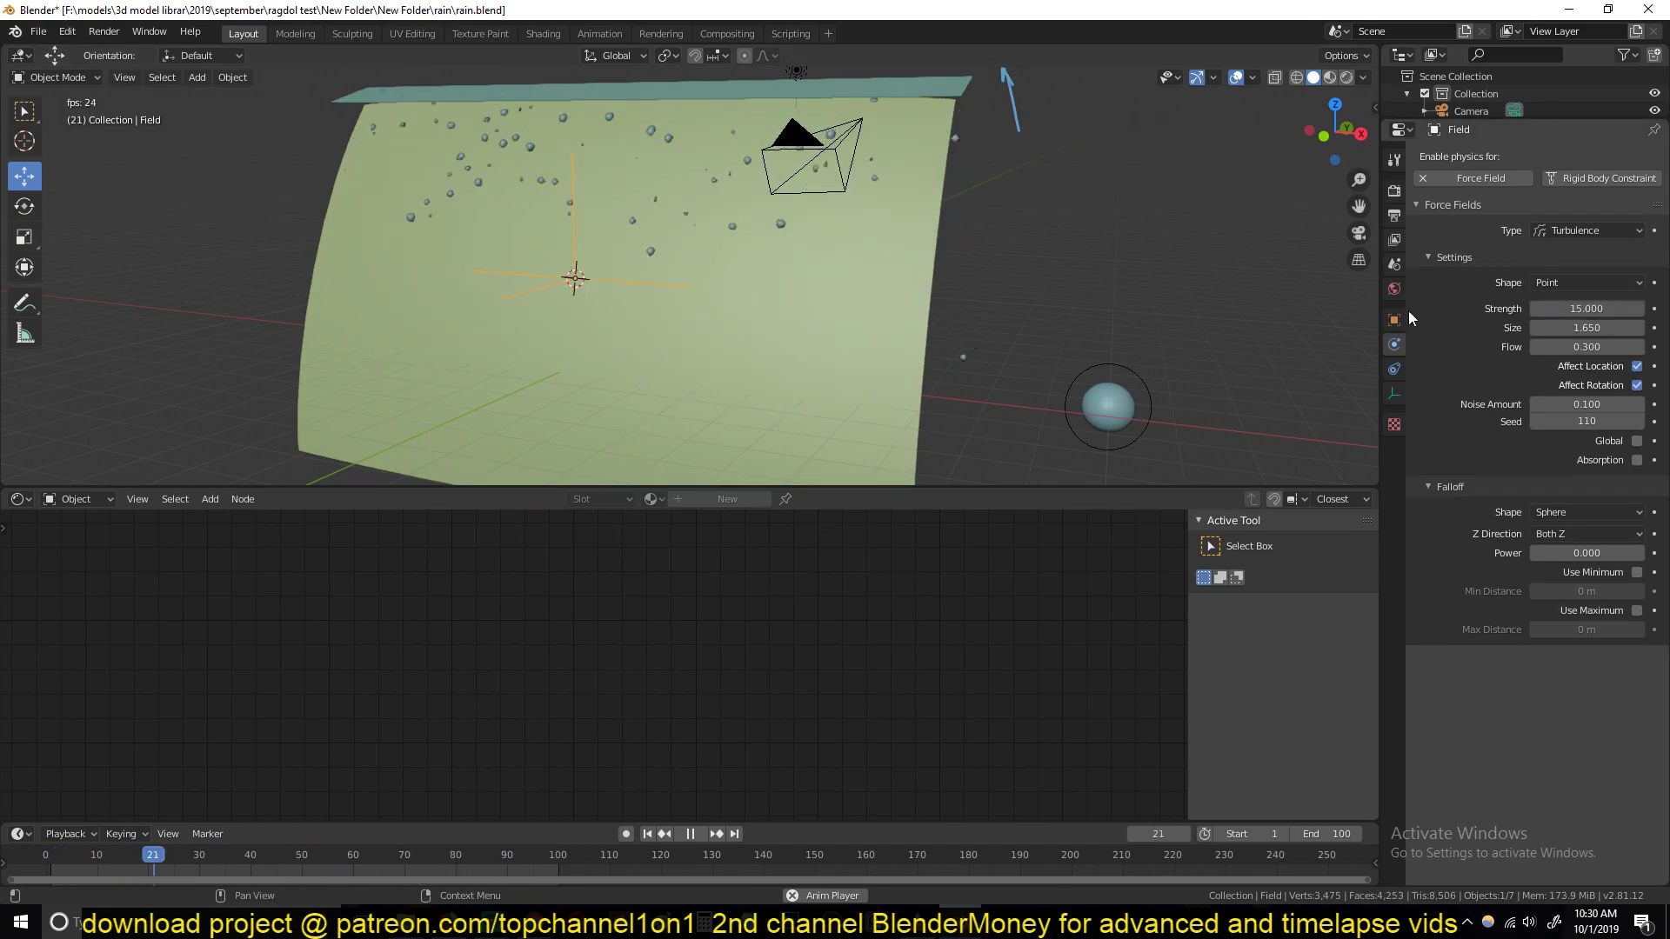
{"action": "left_click_drag", "start_coordinate": [1556, 327], "coordinate": [1572, 325]}
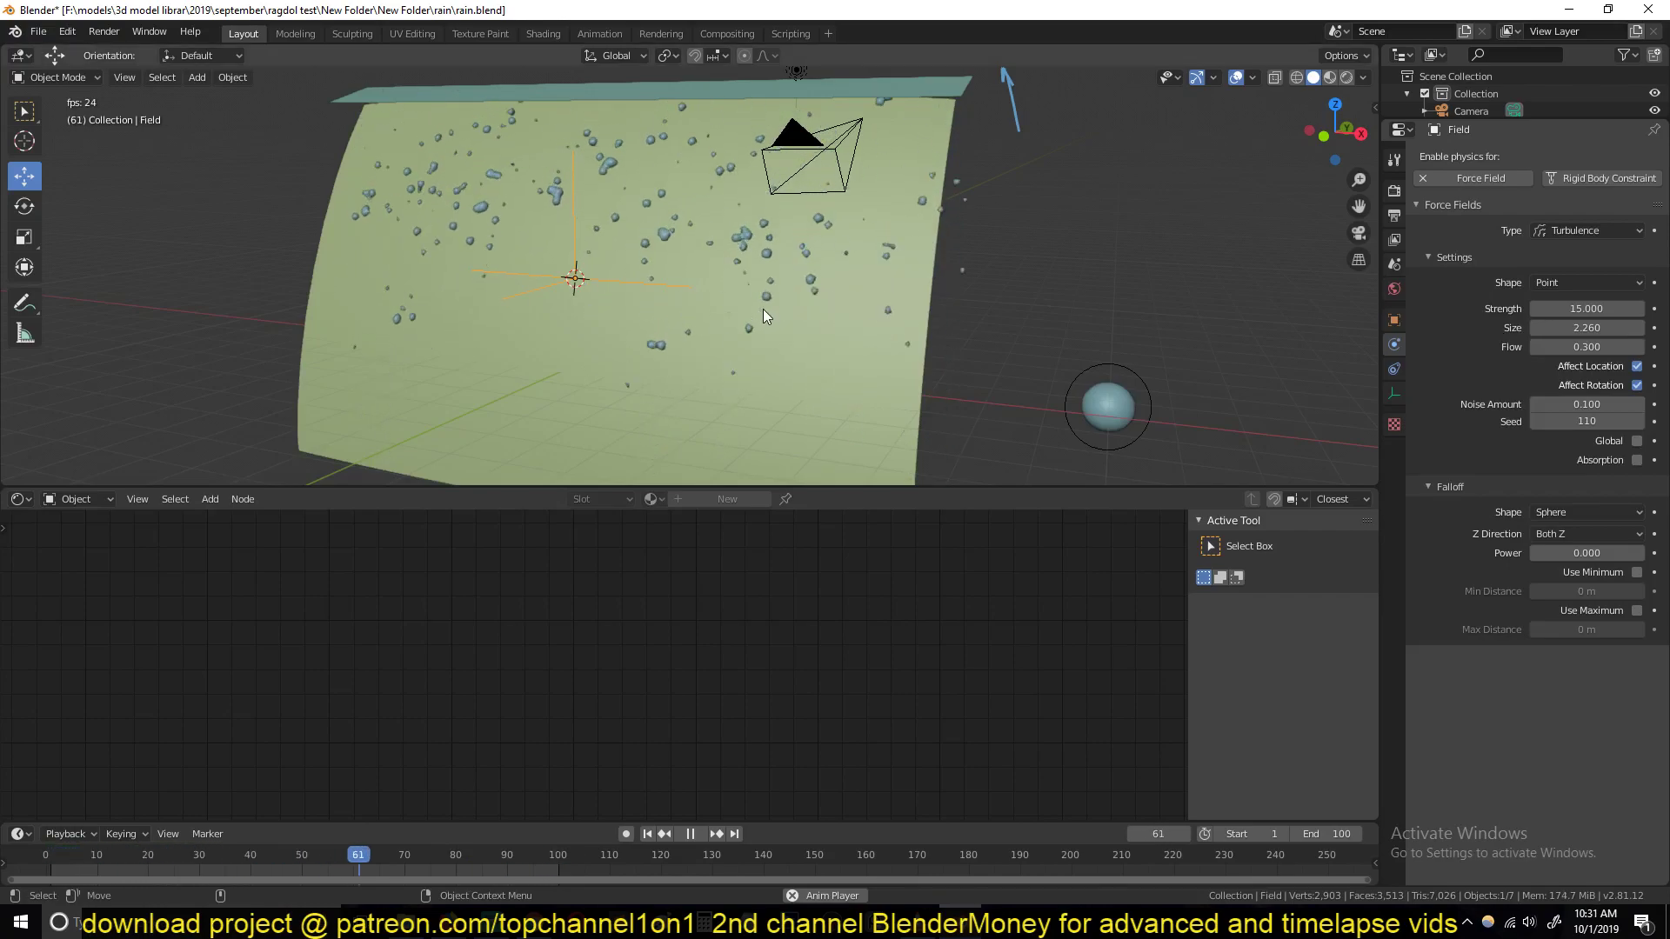
{"action": "key", "text": "Escape"}
Step: Bake the particle system cache of the emitter plane above the glass and play the baked particles
{"action": "left_click", "coordinate": [910, 90]}
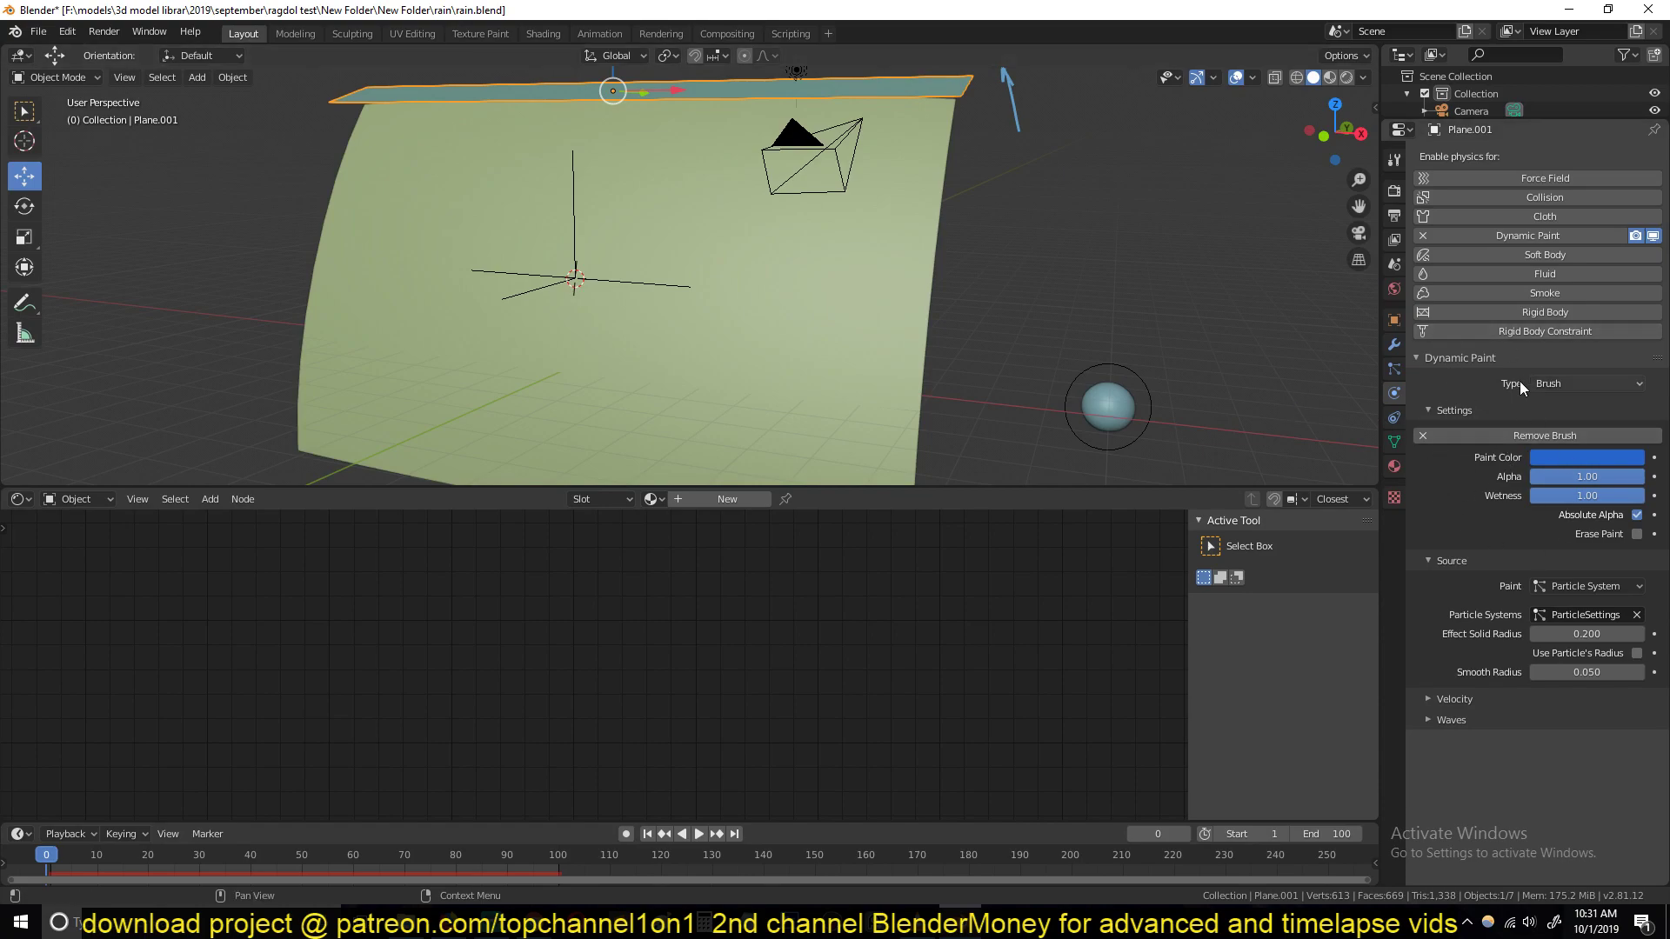
{"action": "left_click", "coordinate": [1394, 369]}
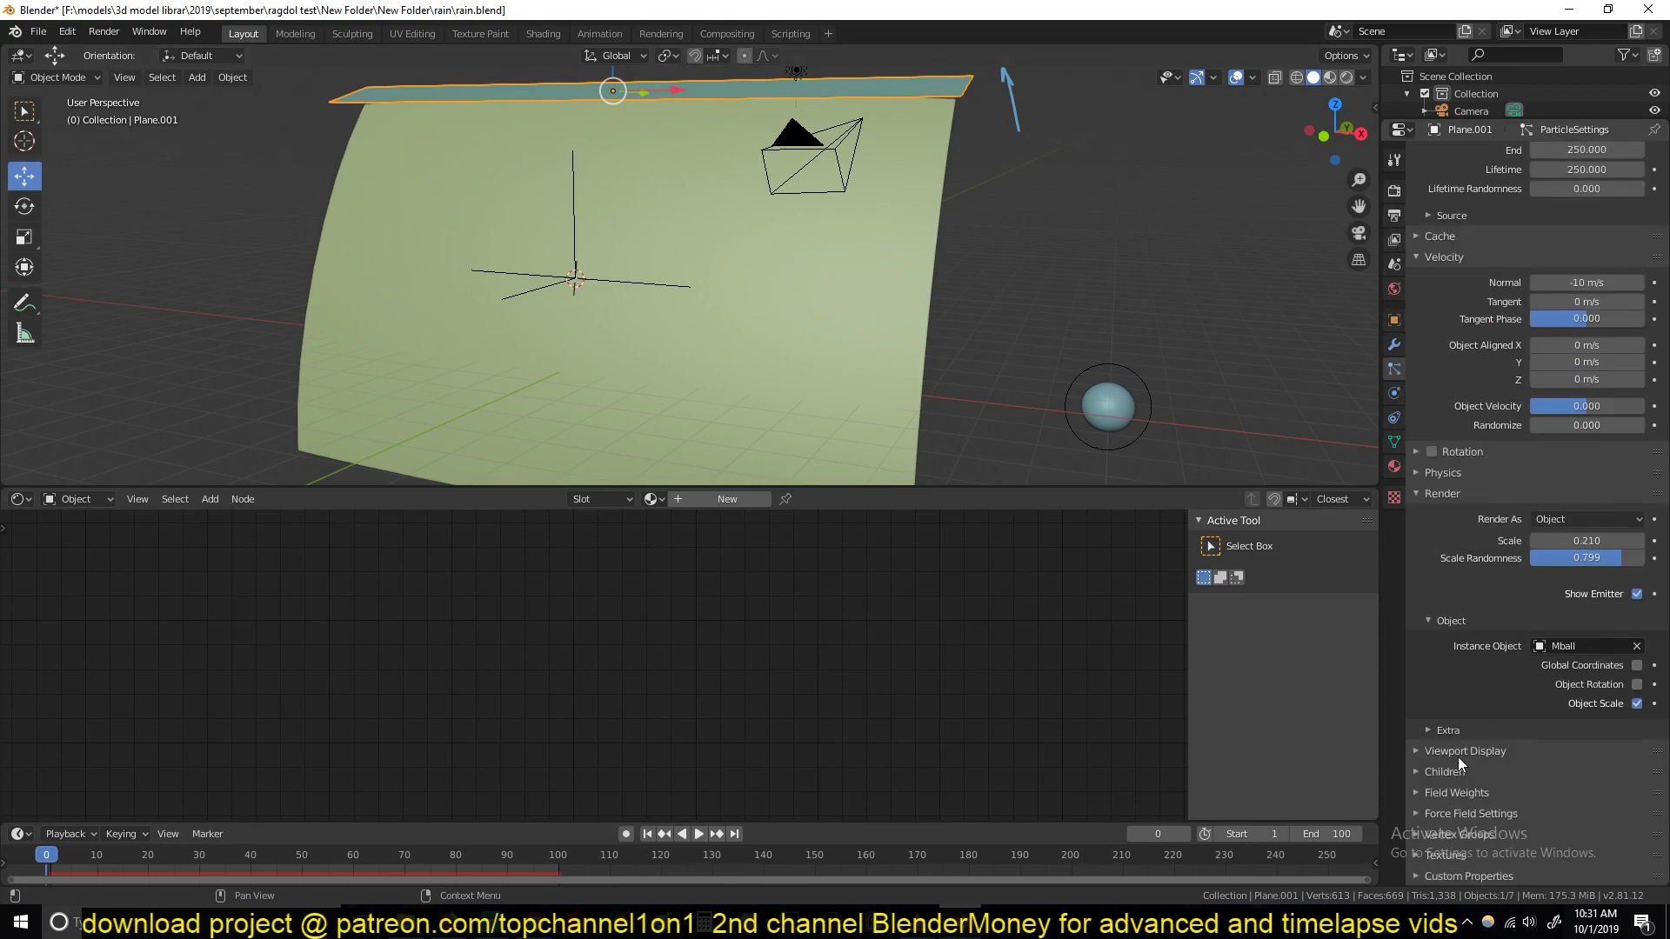
{"action": "left_click", "coordinate": [1486, 248]}
{"action": "left_click", "coordinate": [1505, 430]}
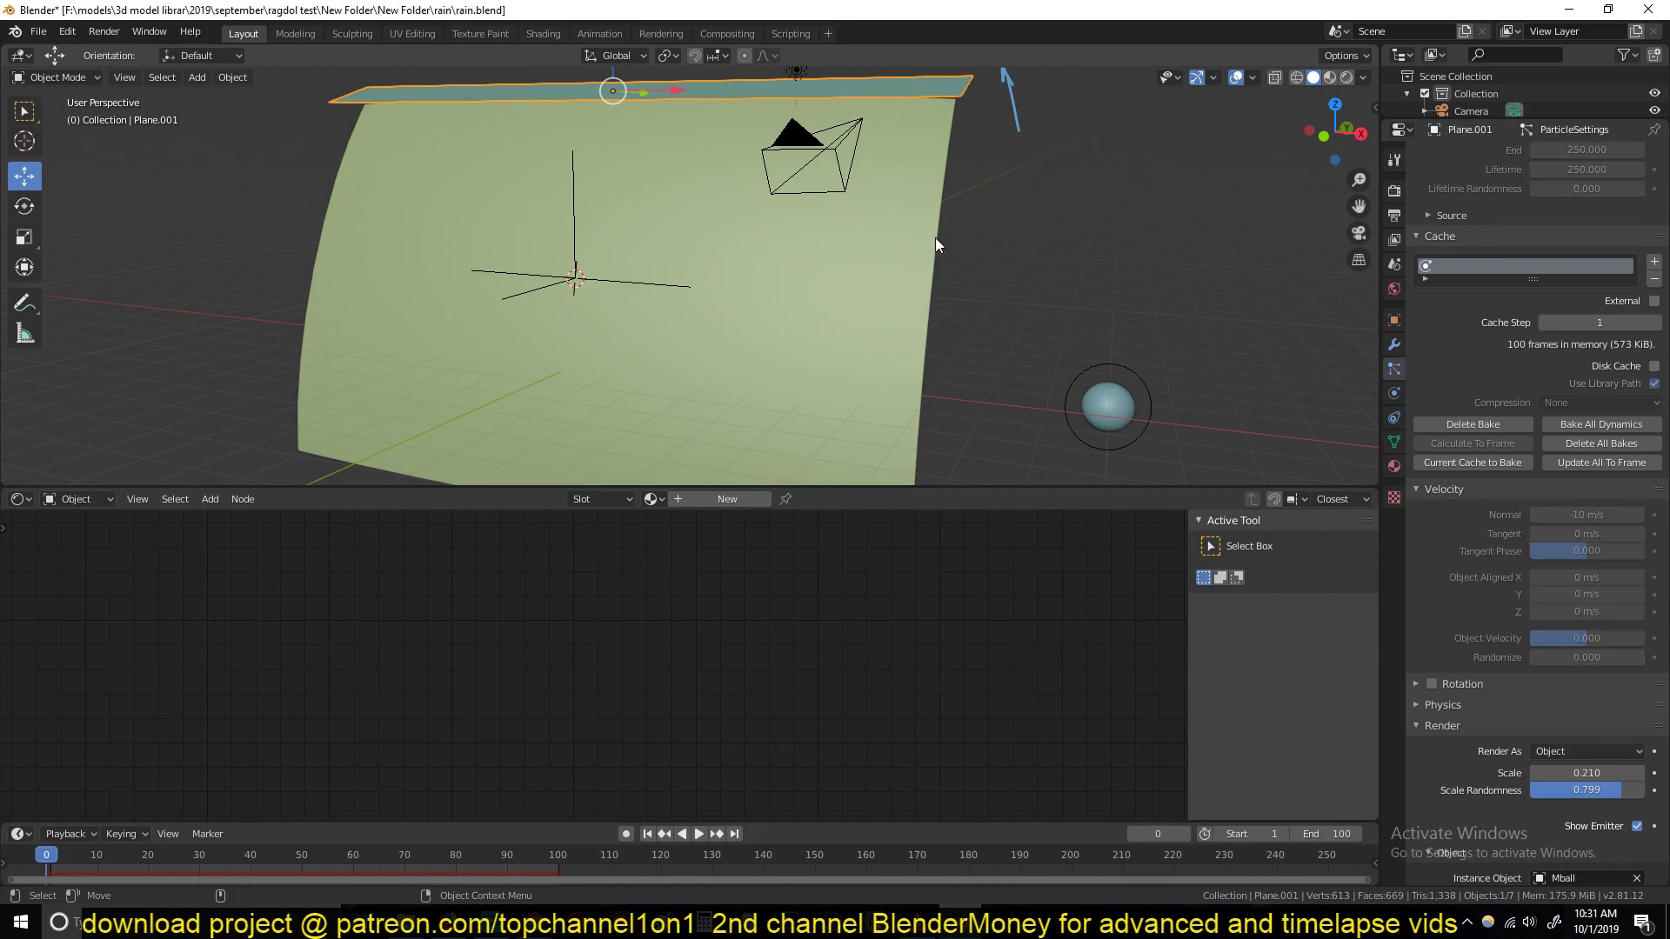
{"action": "key", "text": "space"}
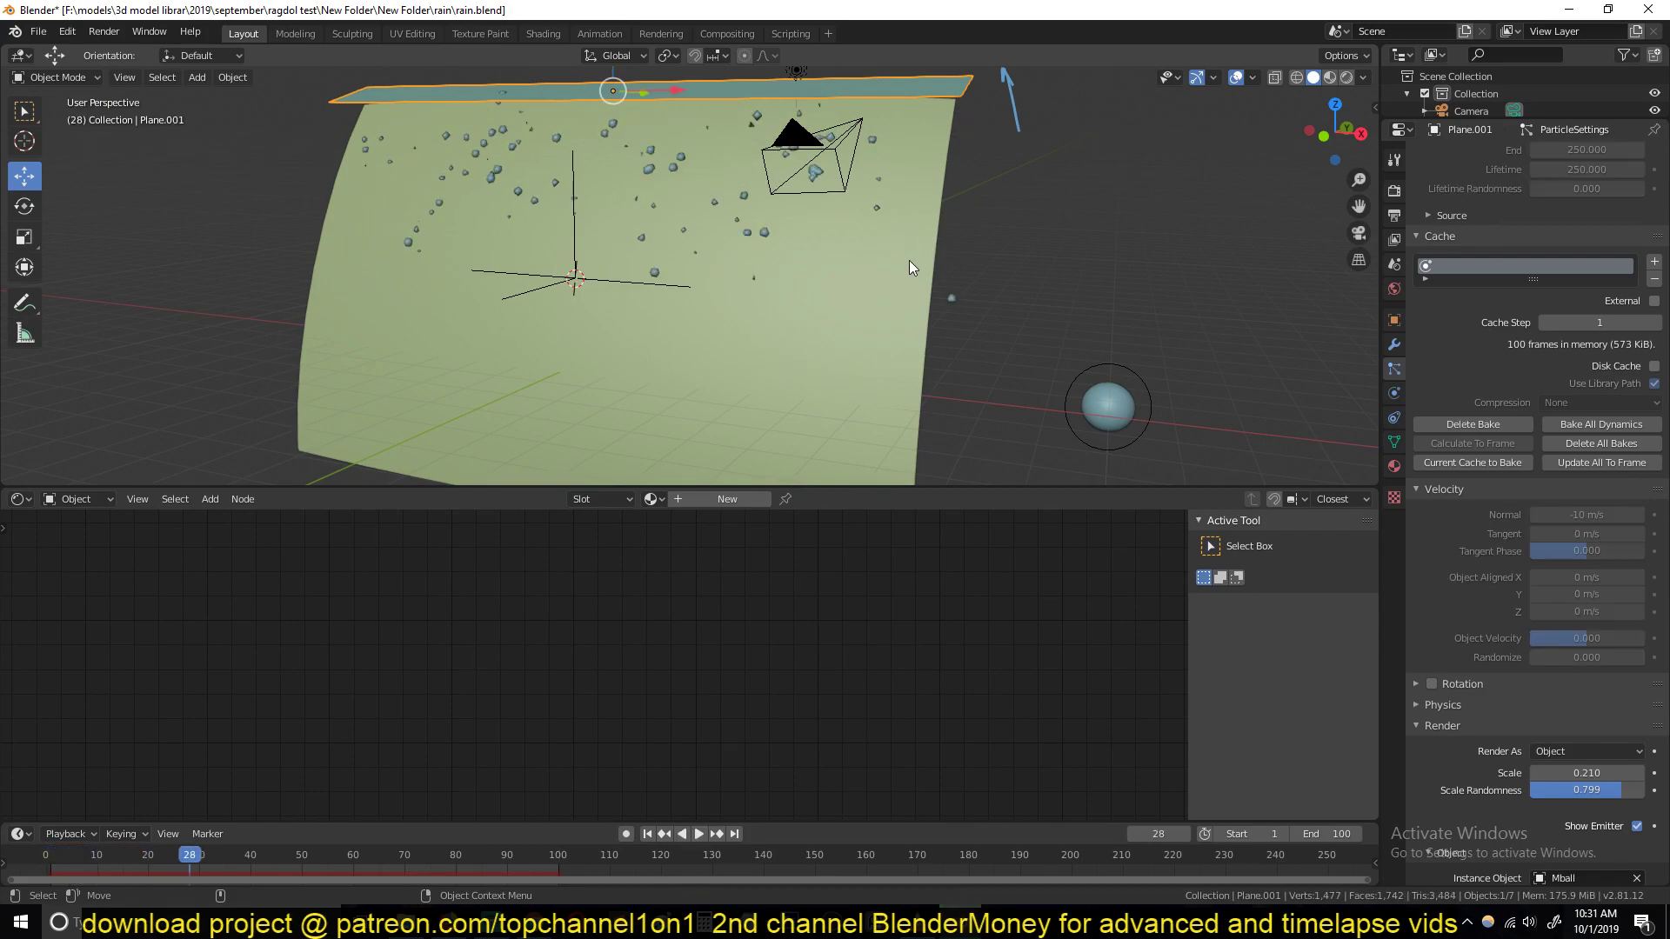
Step: Save the file, then bake the glass plane's Dynamic Paint canvas to an image sequence, stopping the bake at frame 56
{"action": "left_click", "coordinate": [910, 259]}
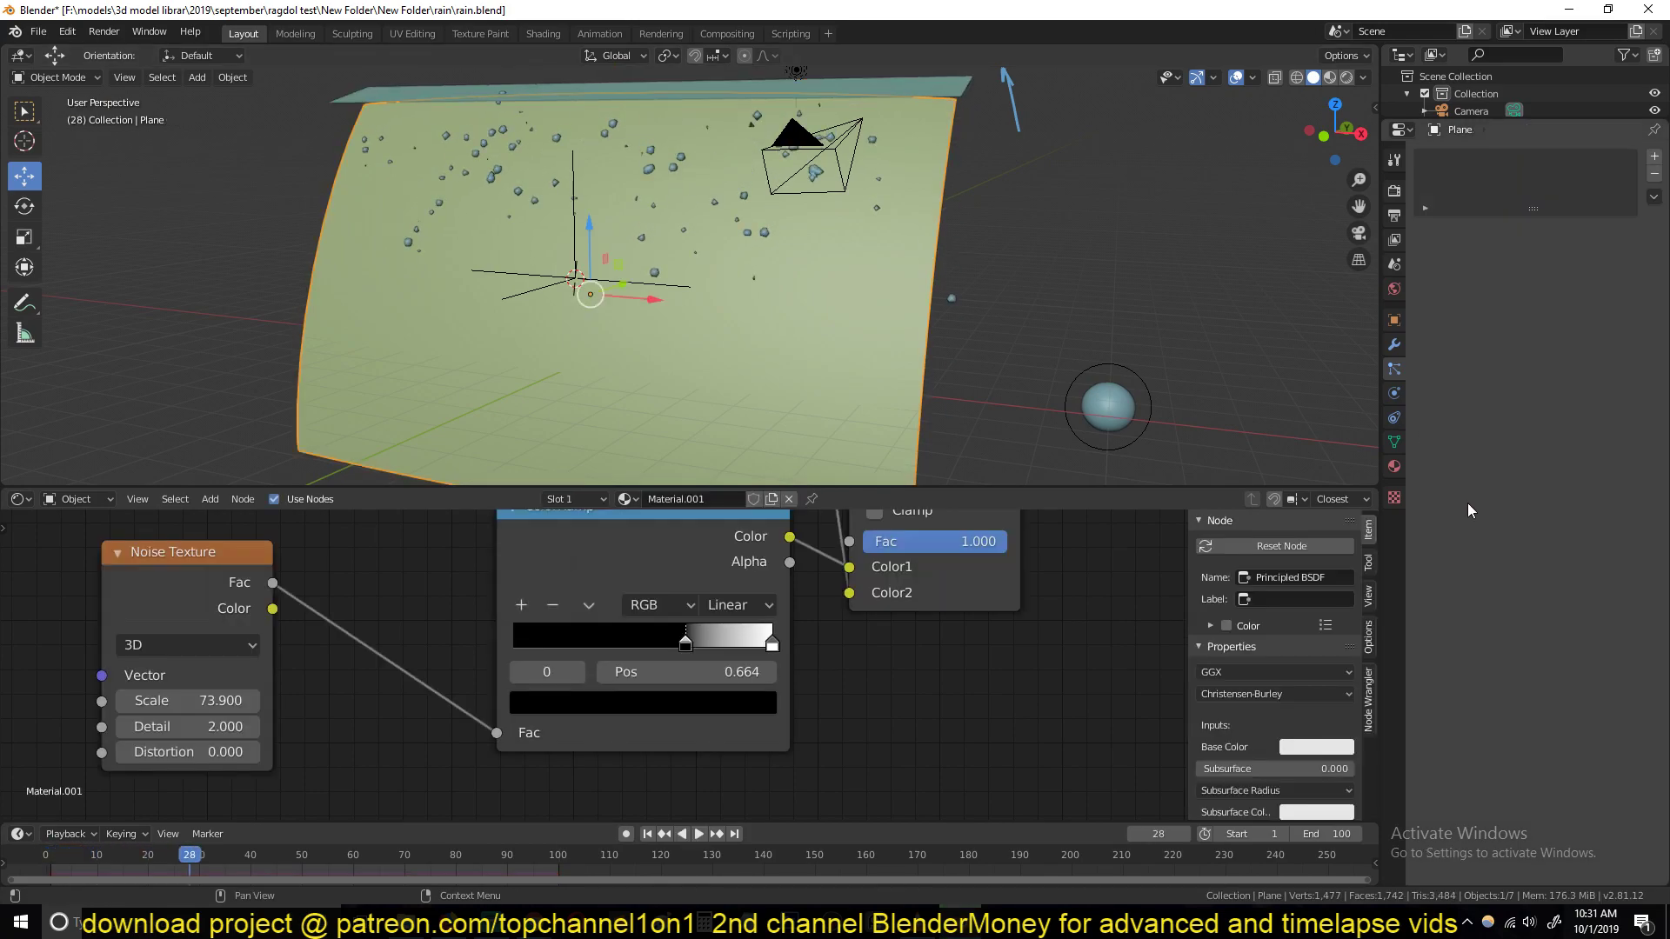
{"action": "left_click", "coordinate": [1392, 395]}
{"action": "scroll", "coordinate": [1517, 574], "scroll_direction": "down", "scroll_amount": 5}
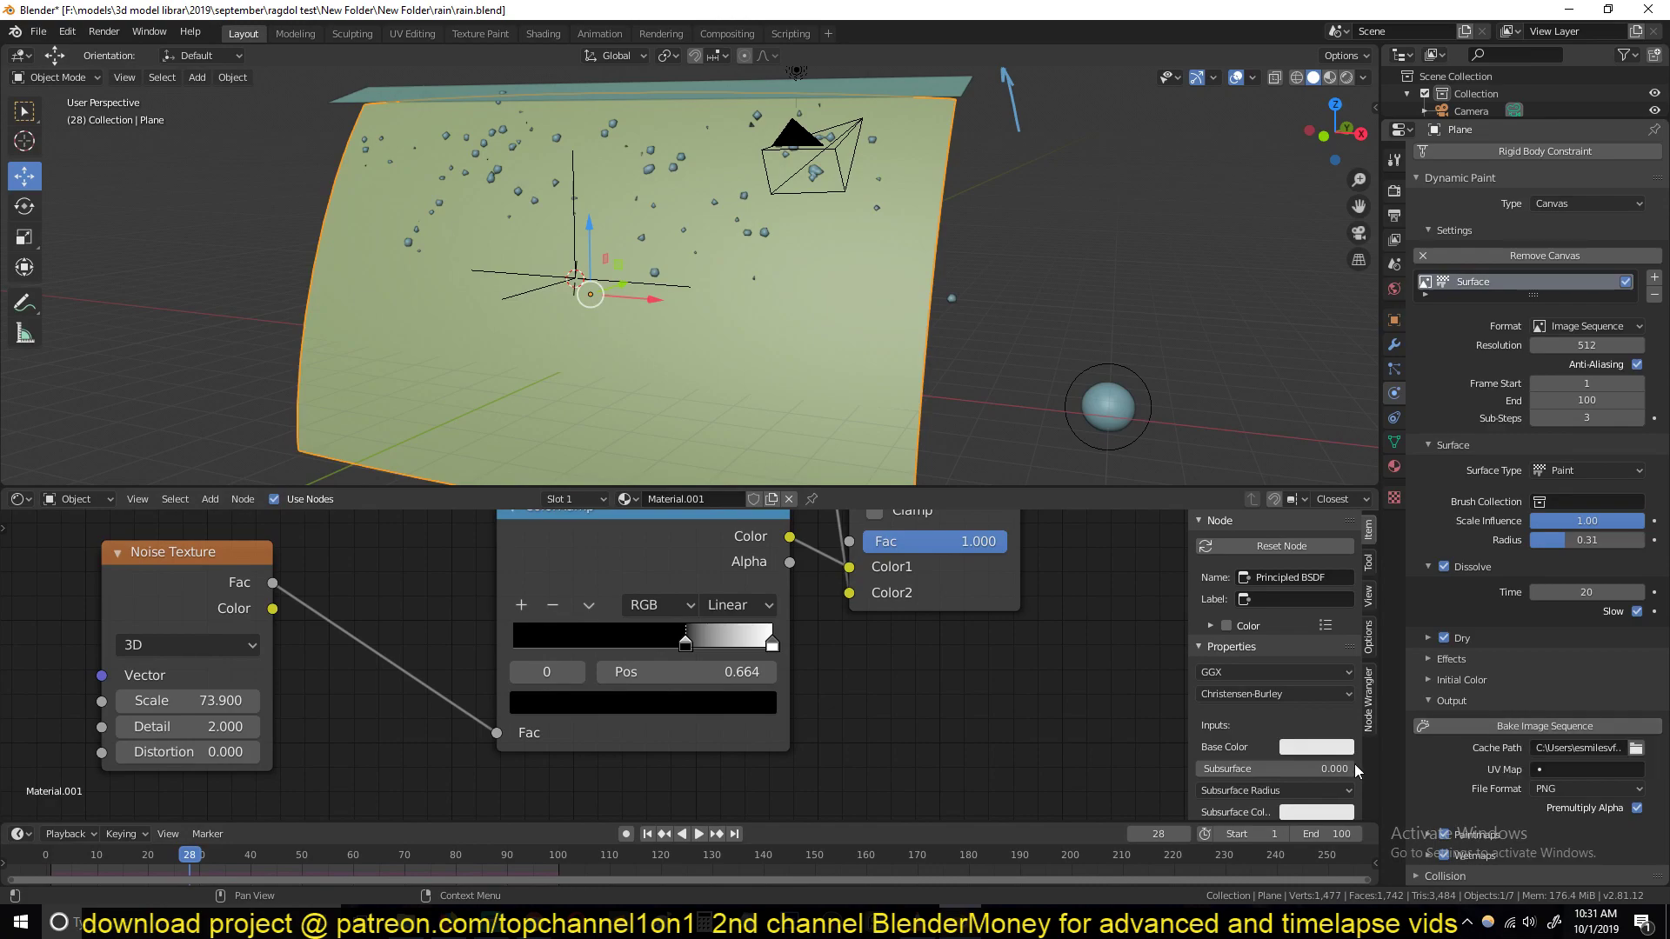
{"action": "key", "text": "ctrl+s"}
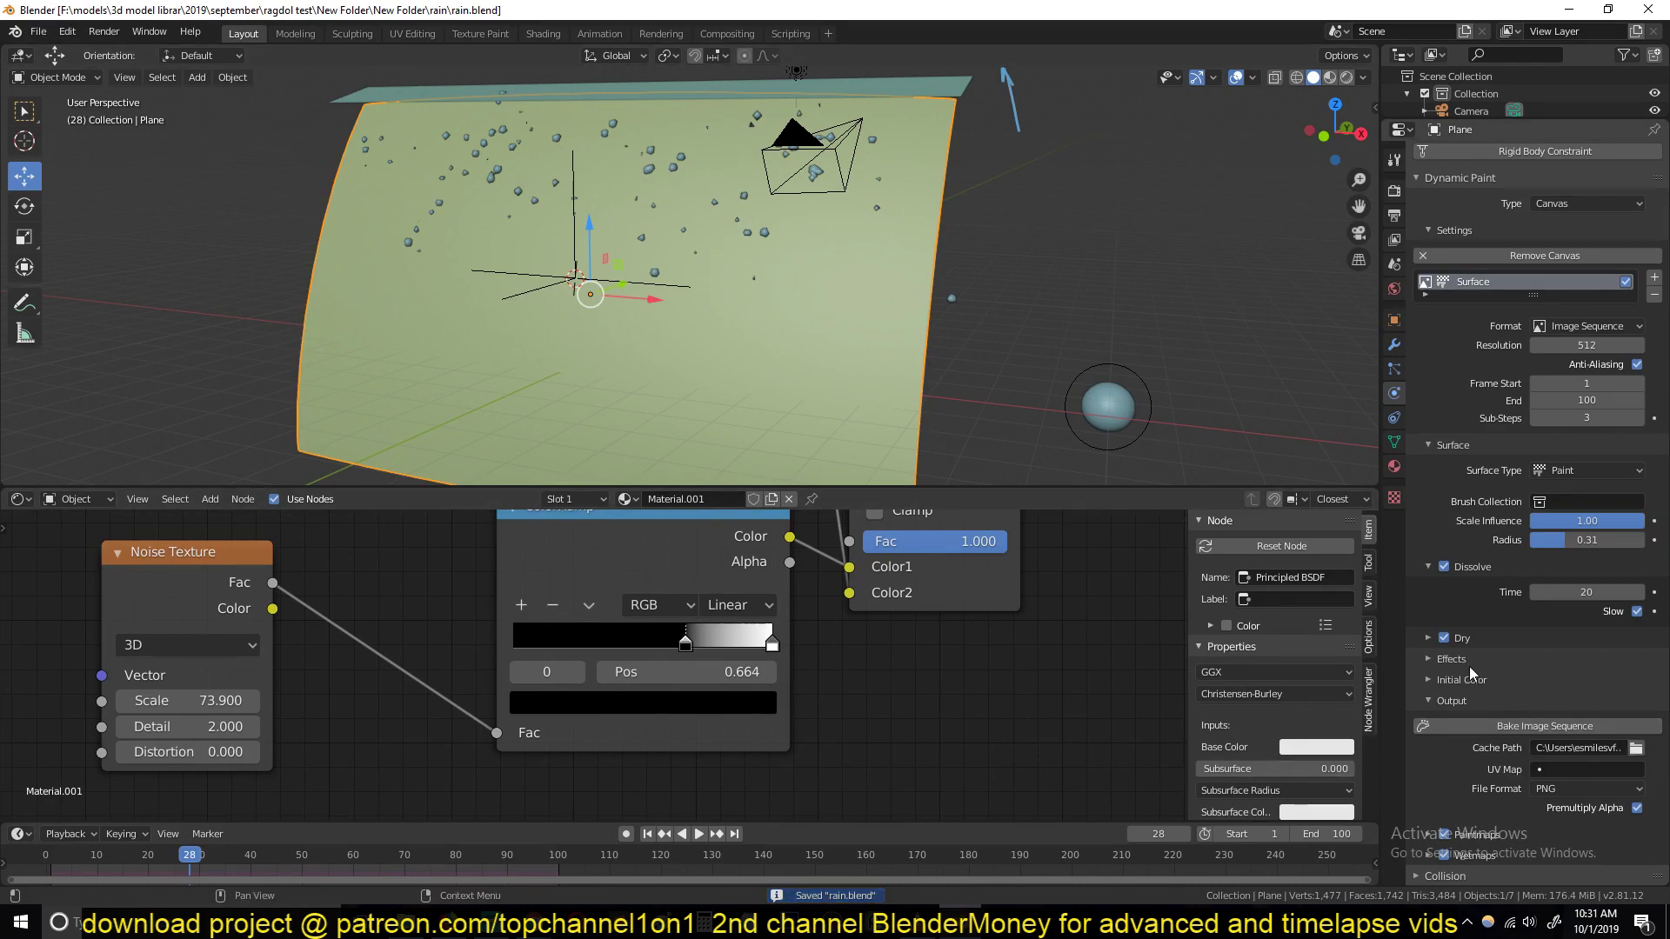
{"action": "left_click", "coordinate": [1497, 727]}
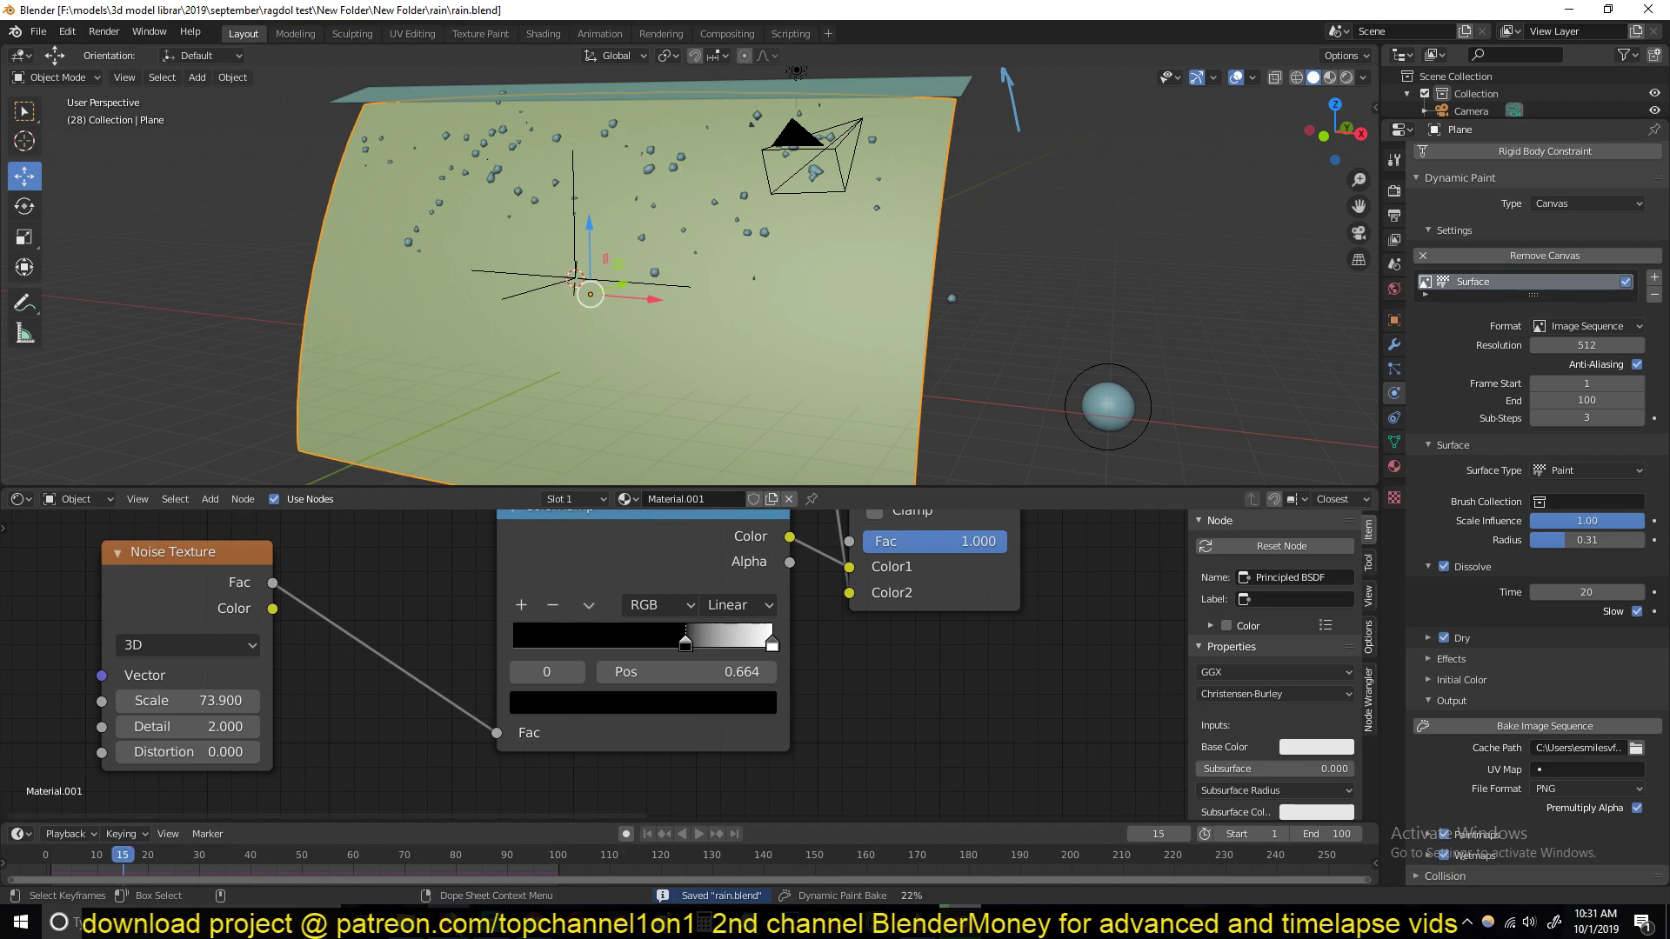
{"action": "key", "text": "alt+Tab"}
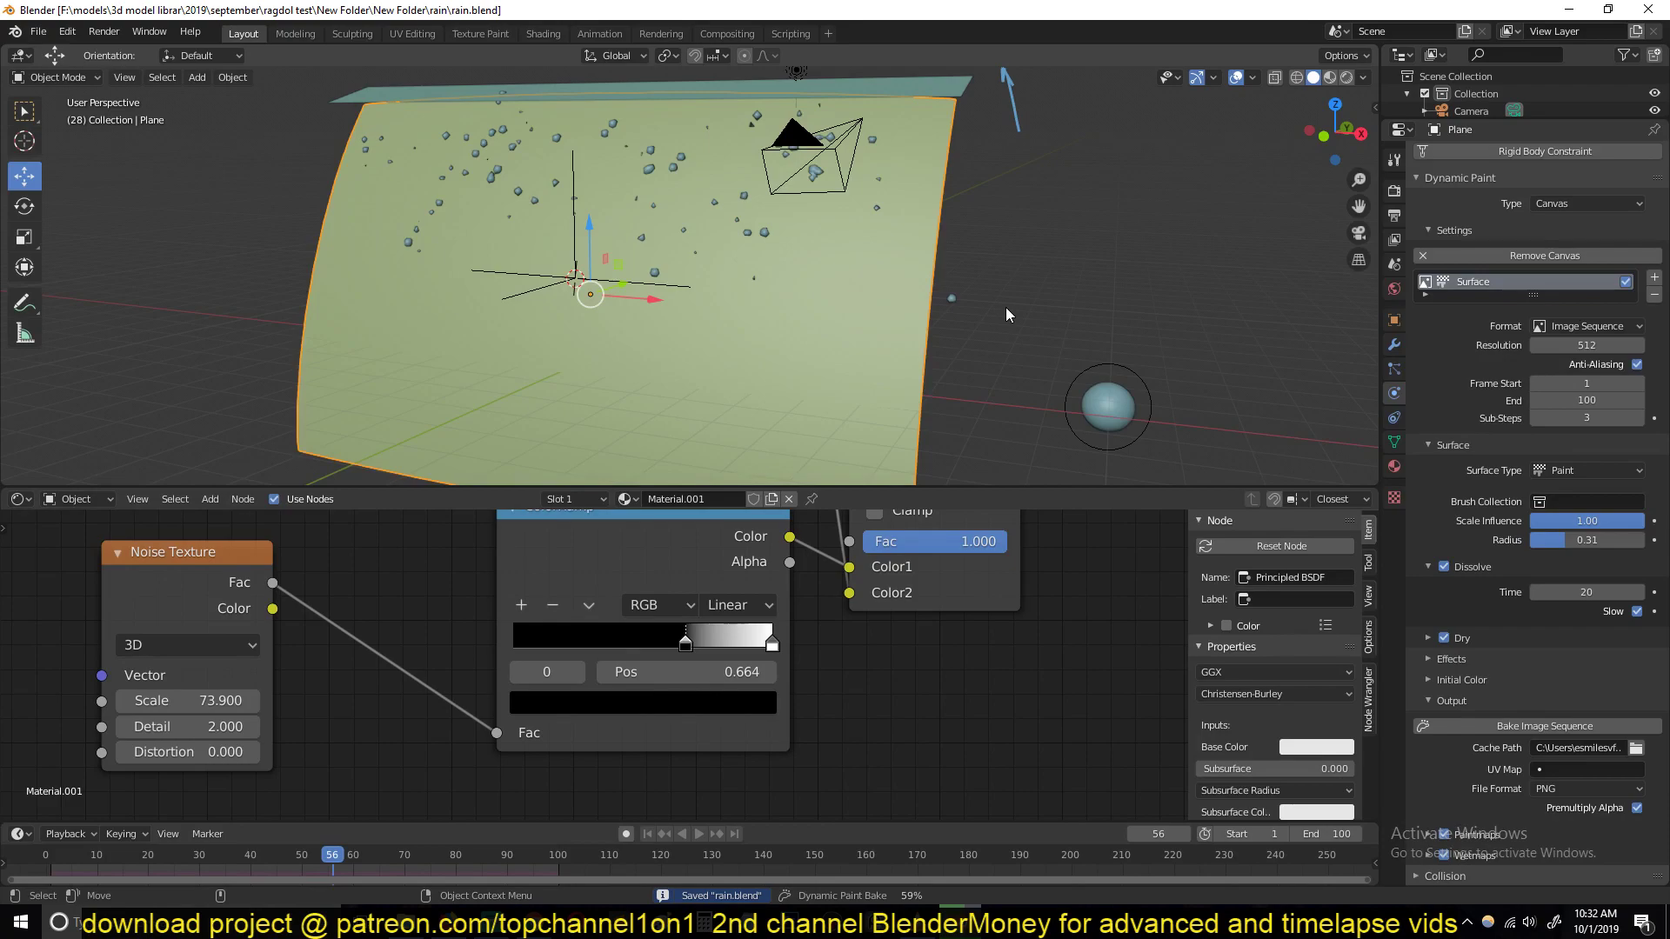
{"action": "key", "text": "Escape"}
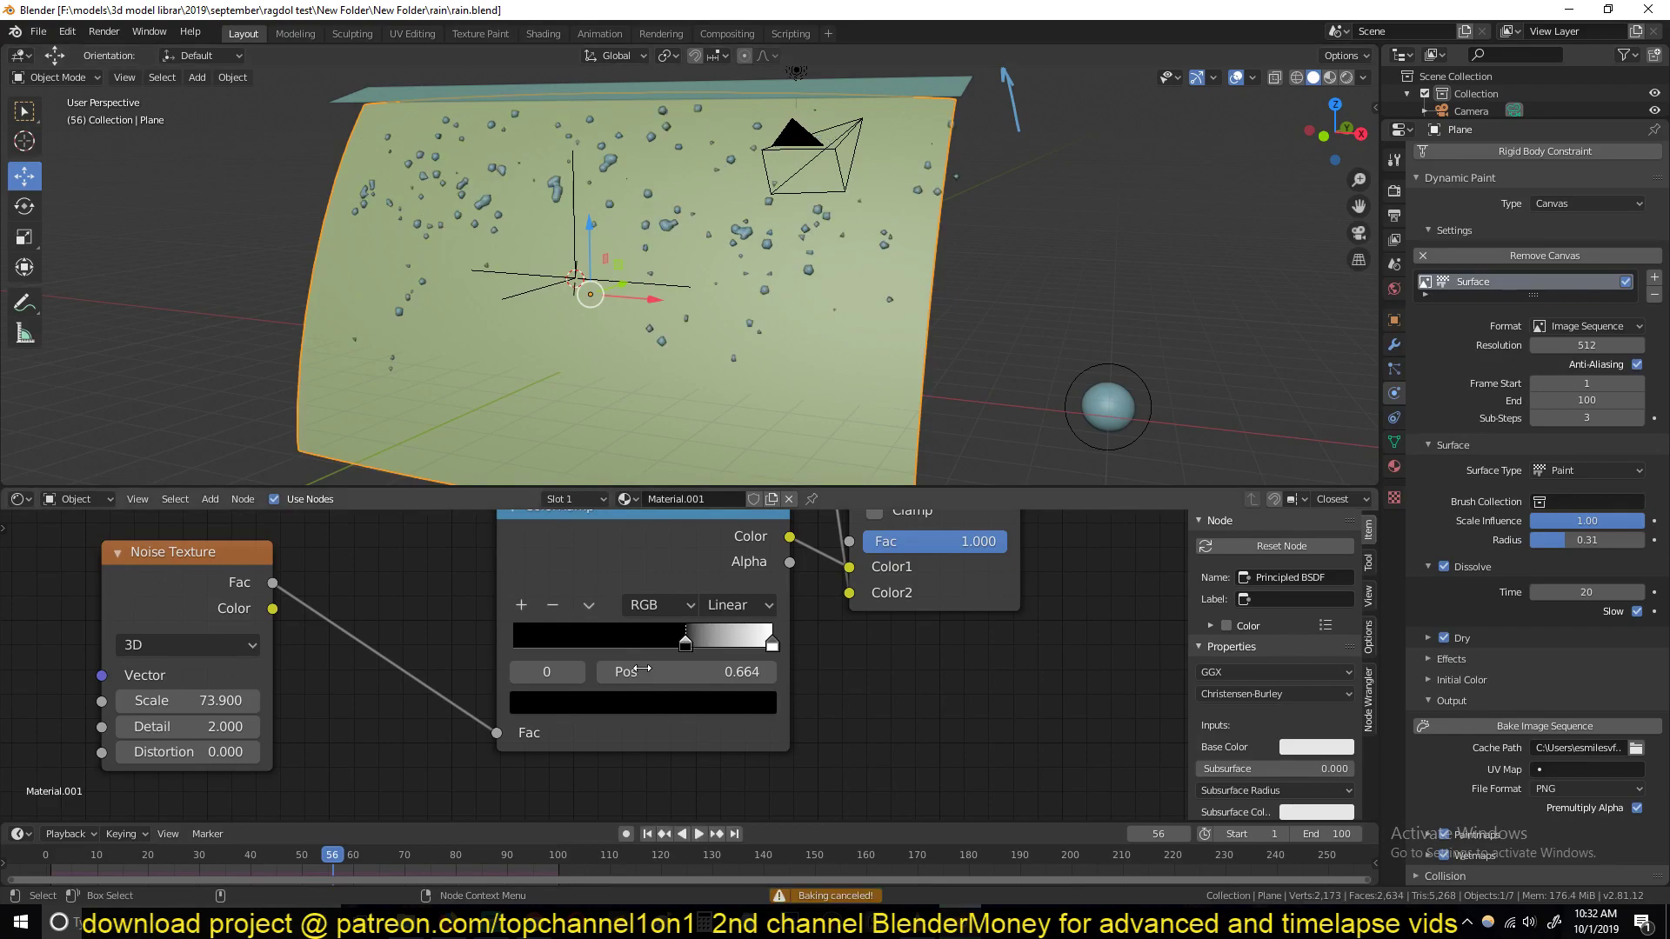
Step: Play the particle animation from the start of the timeline and stop it after a short check
{"action": "left_click", "coordinate": [42, 860]}
{"action": "key", "text": "space"}
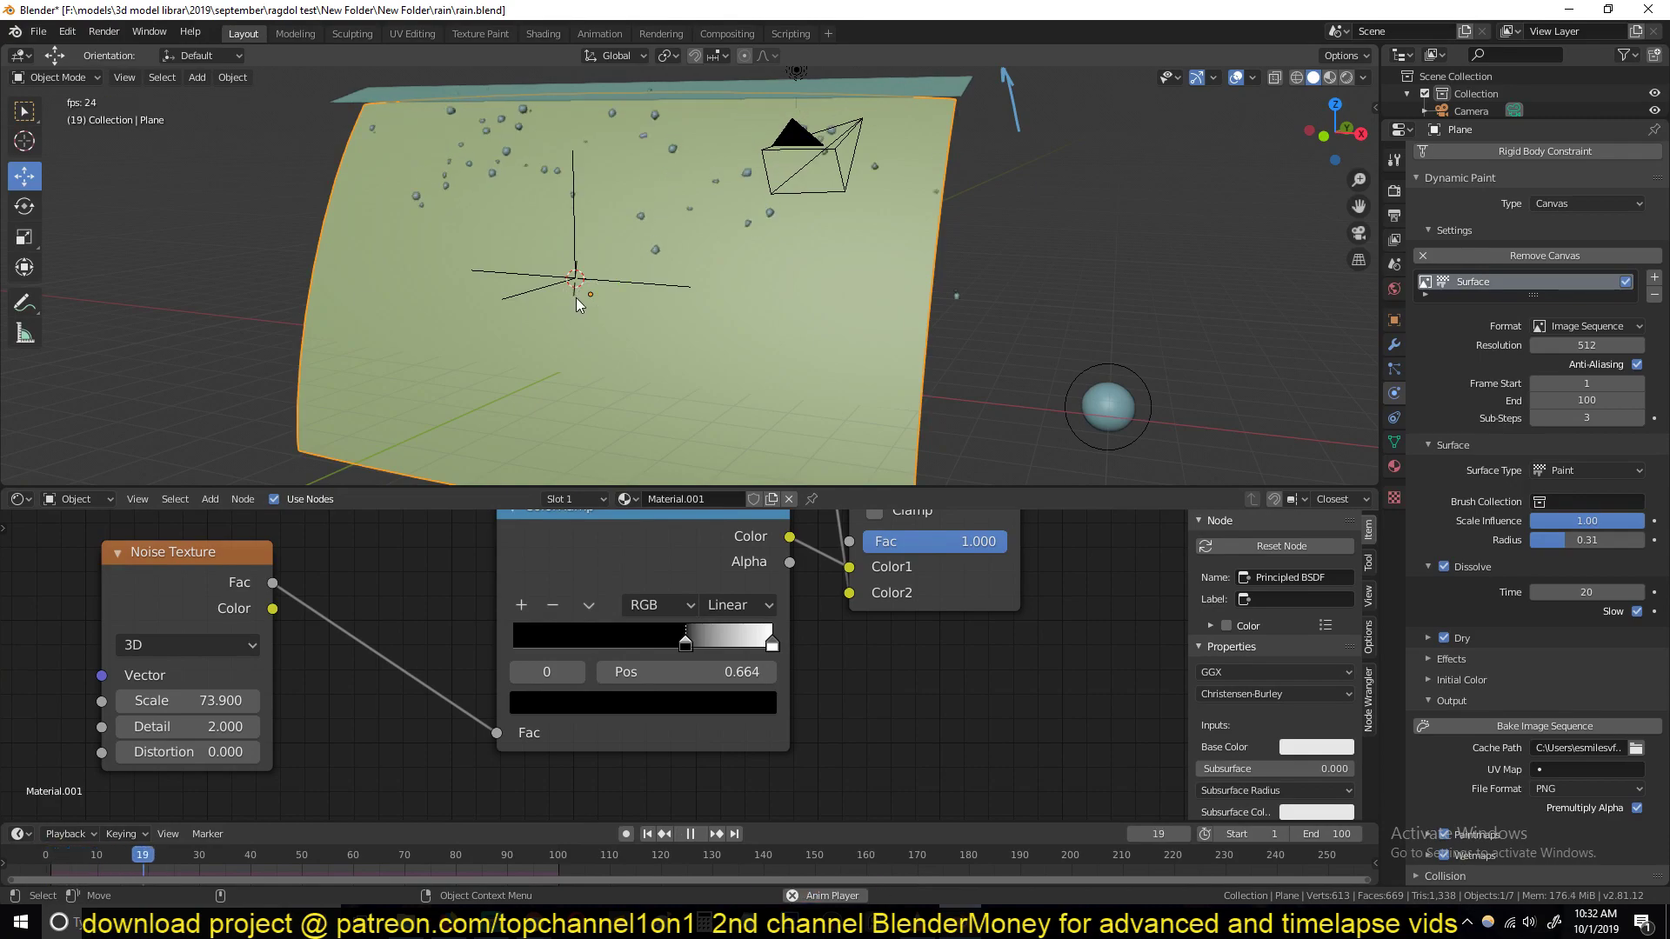
{"action": "key", "text": "space"}
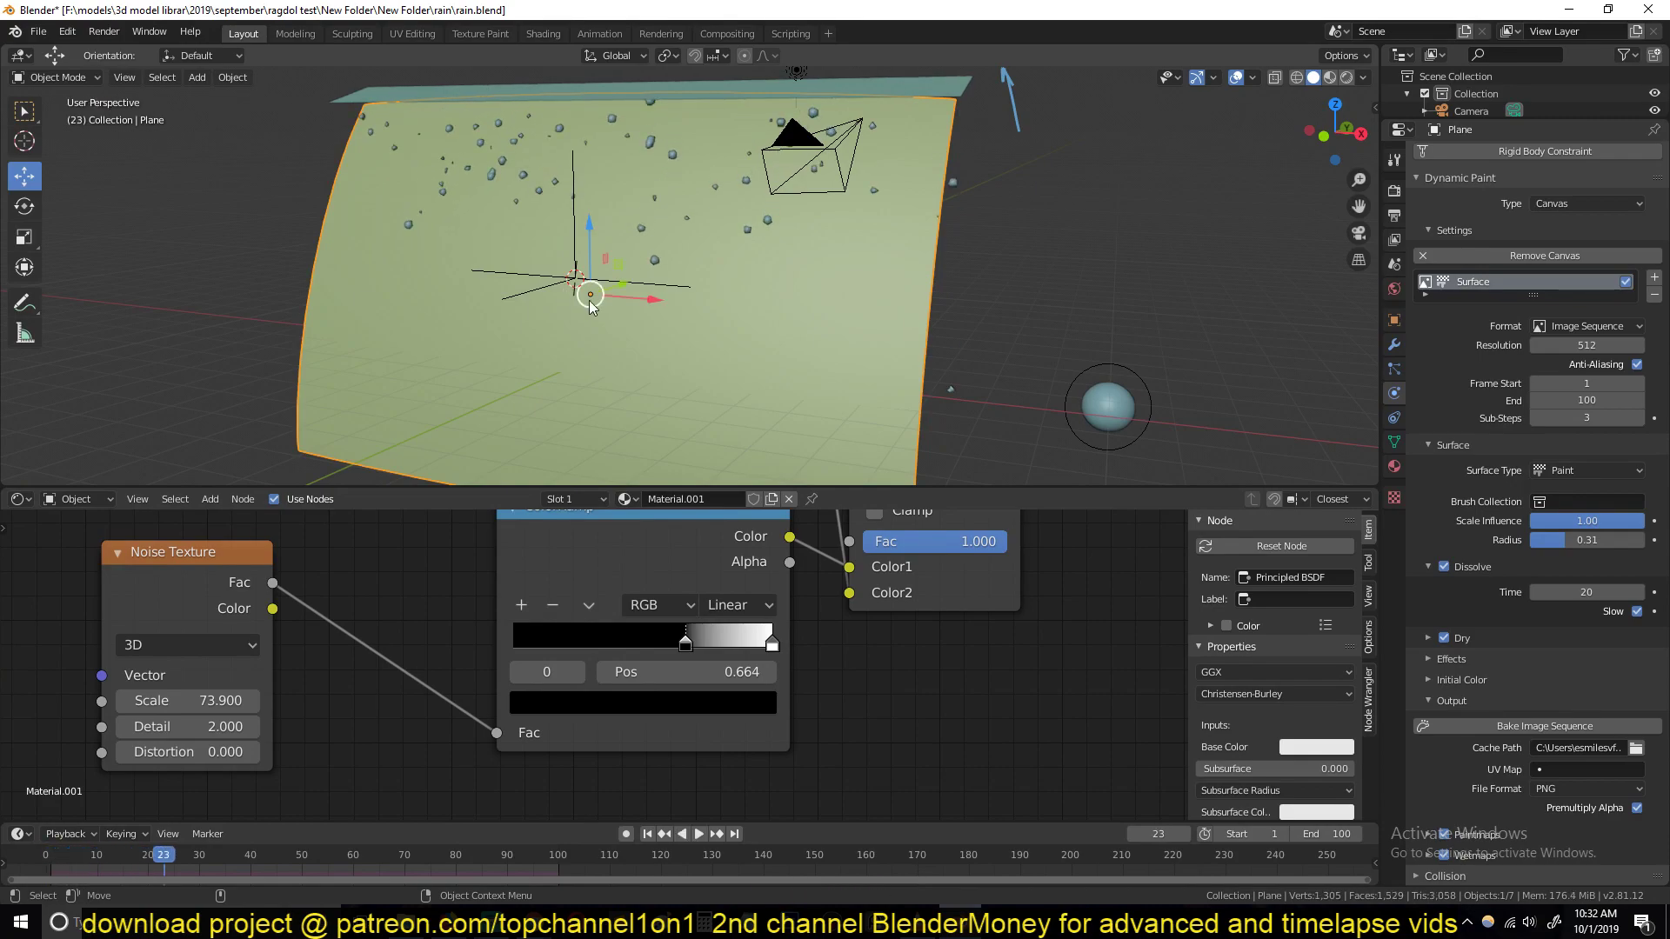
Step: Show the scene in material preview shading and reload the wetmap image sequence used by the glass material
{"action": "left_click", "coordinate": [1329, 78]}
{"action": "middle_click_drag", "start_coordinate": [1027, 270], "coordinate": [878, 277]}
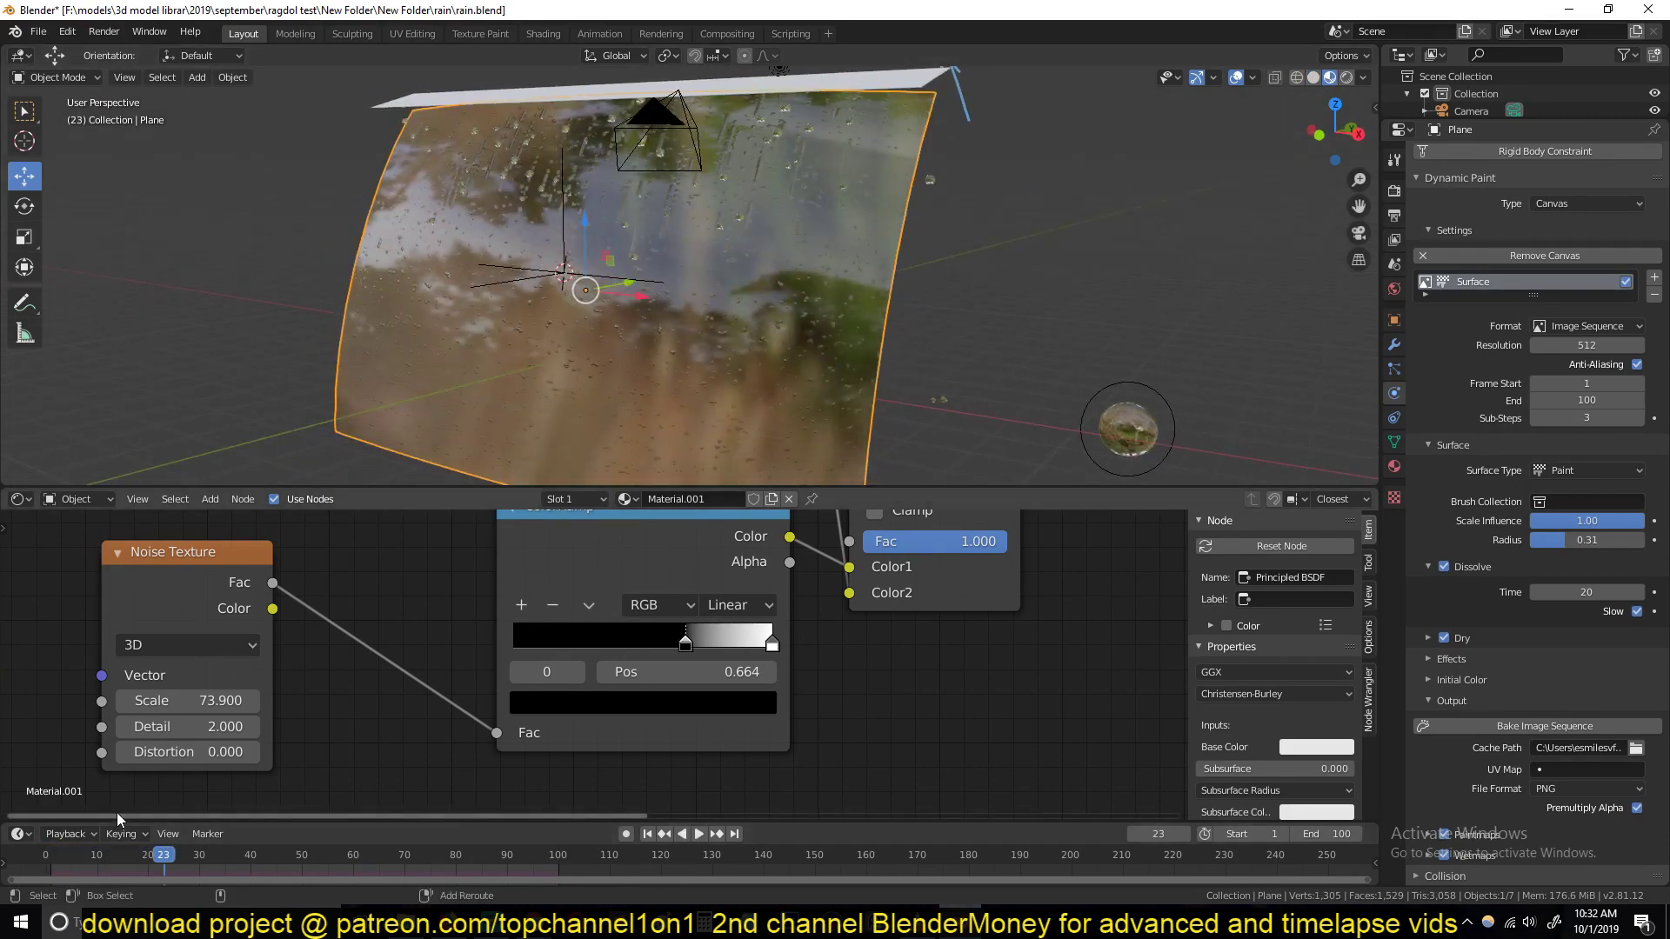
{"action": "scroll", "coordinate": [238, 792], "scroll_direction": "down", "scroll_amount": 3}
{"action": "middle_click_drag", "start_coordinate": [449, 513], "coordinate": [411, 711]}
{"action": "left_click", "coordinate": [414, 566]}
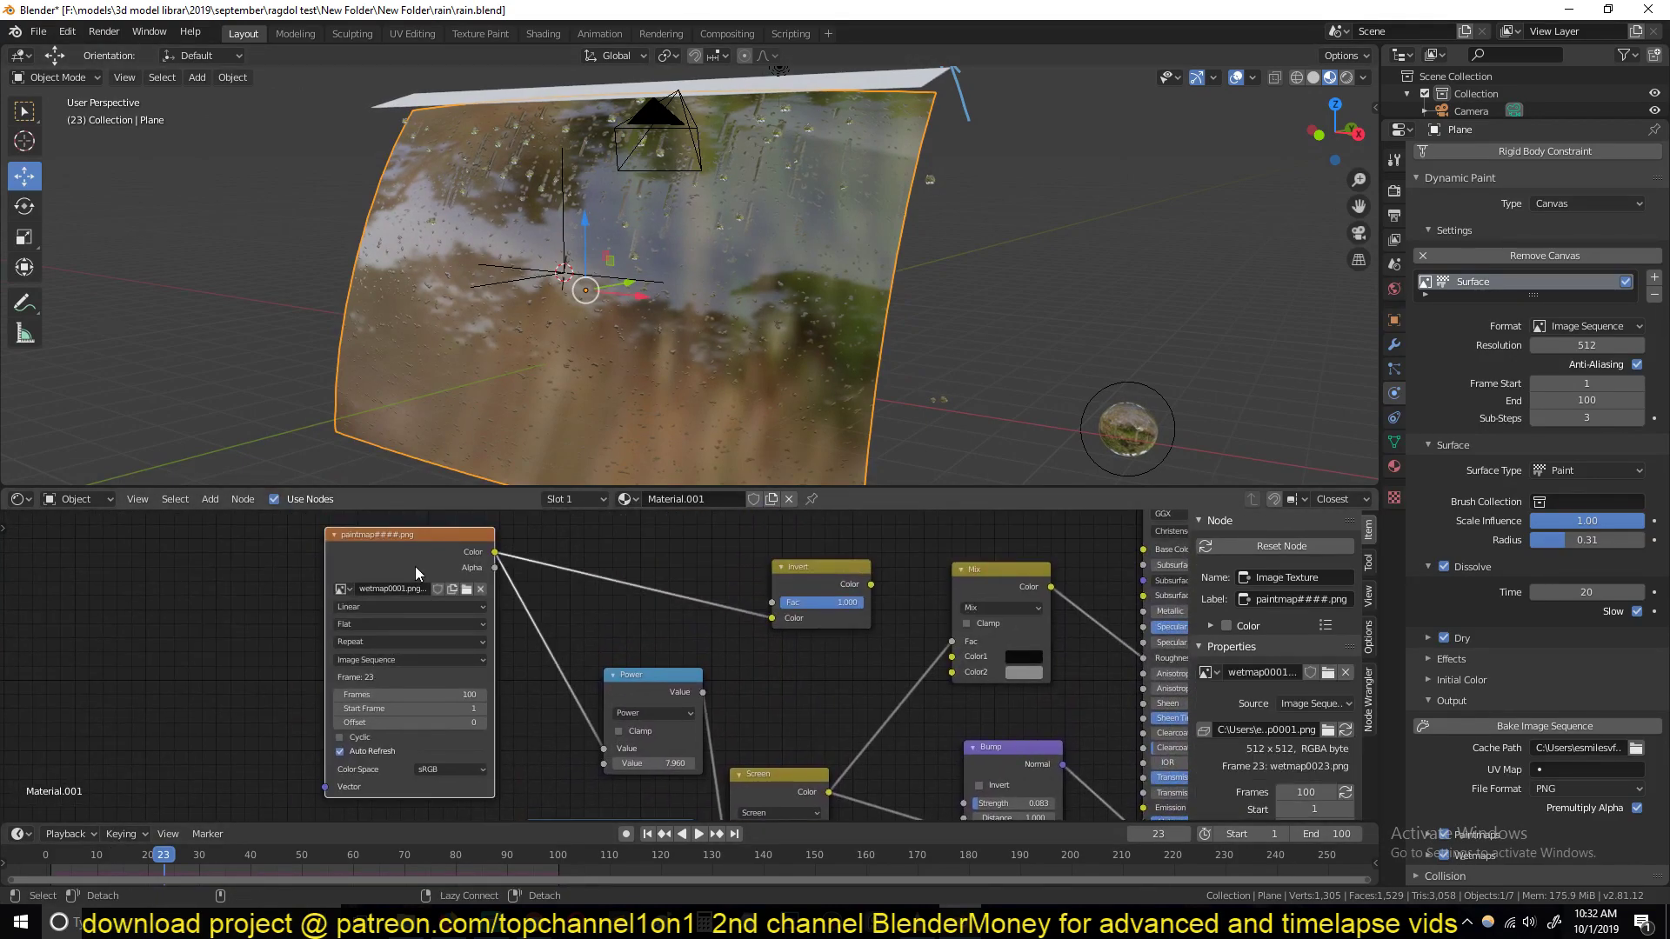
{"action": "key", "text": "alt+r"}
Step: Play the animation and examine the drops and trails running down the glass
{"action": "scroll", "coordinate": [659, 280], "scroll_direction": "up", "scroll_amount": 4}
{"action": "scroll", "coordinate": [692, 284], "scroll_direction": "down", "scroll_amount": 4}
{"action": "middle_click_drag", "start_coordinate": [657, 291], "coordinate": [686, 294]}
{"action": "key", "text": "space"}
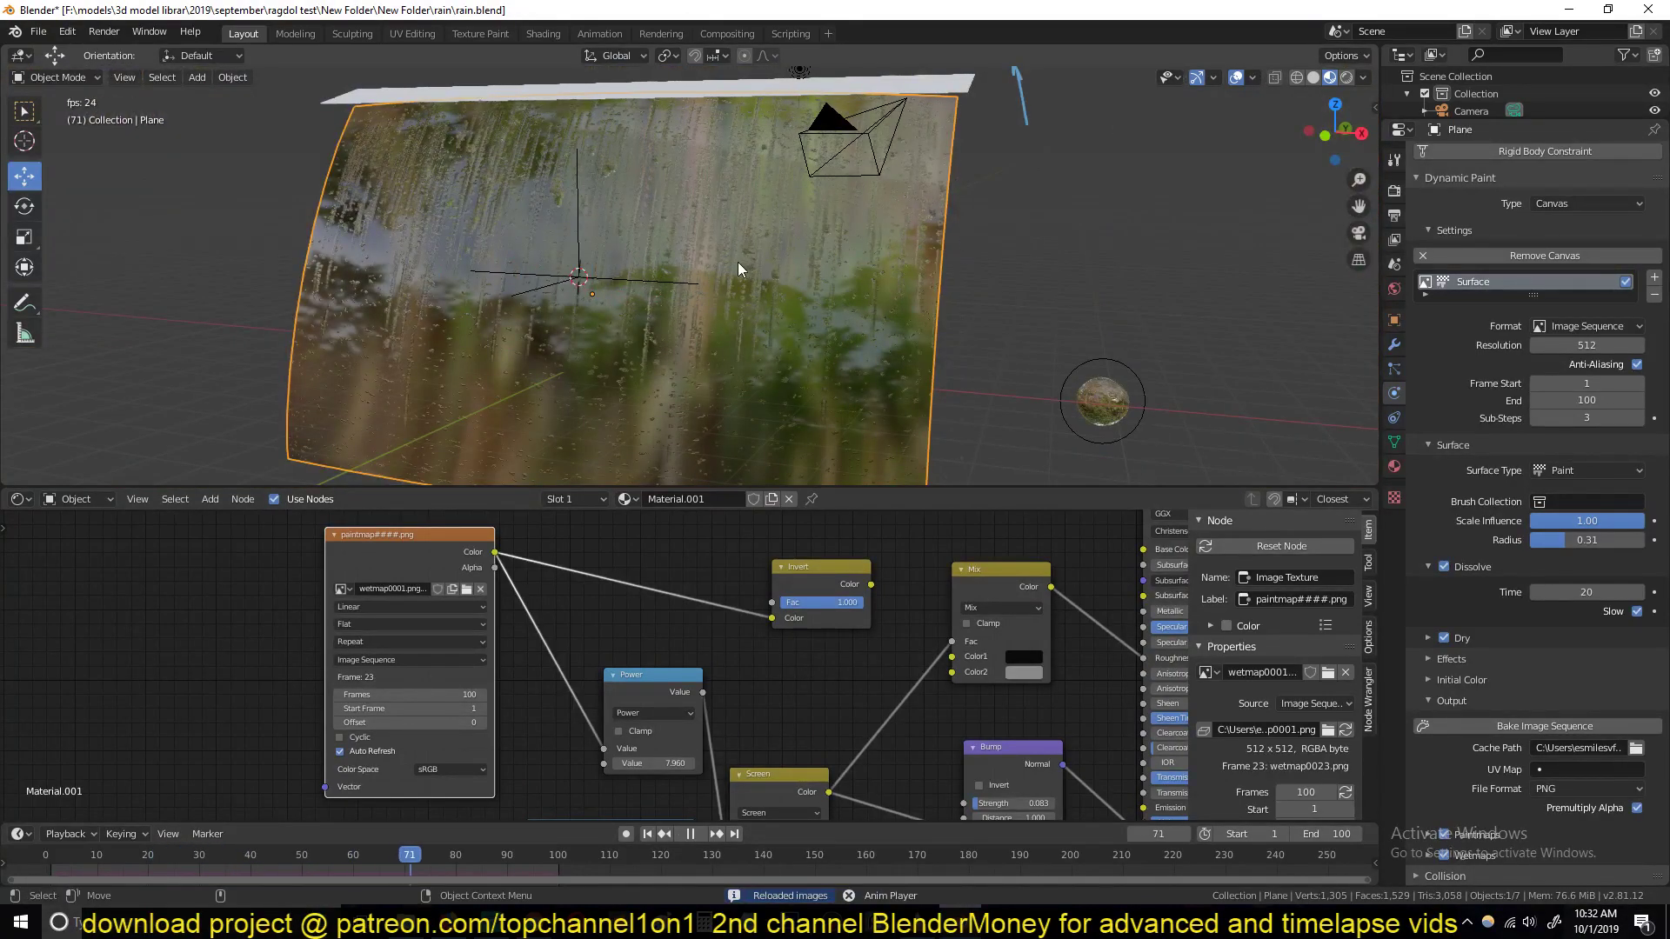
{"action": "key", "text": "Escape"}
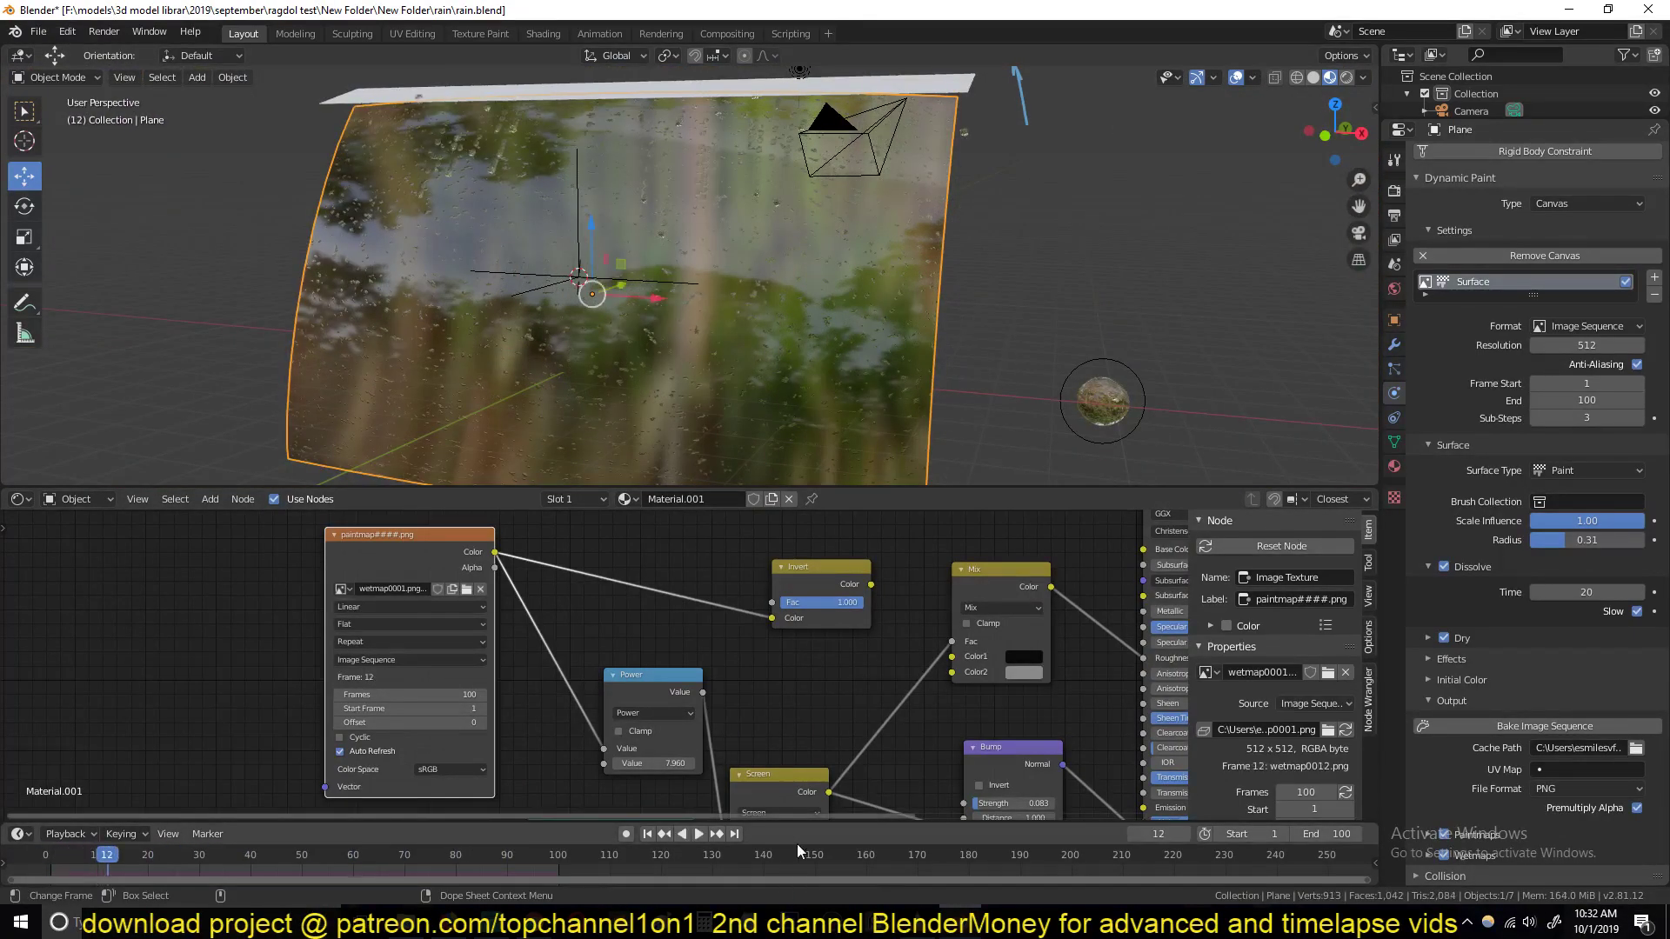
Step: Set the scene's end frame to 50 and play the shortened animation
{"action": "type", "text": "0"}
{"action": "key", "text": "Return"}
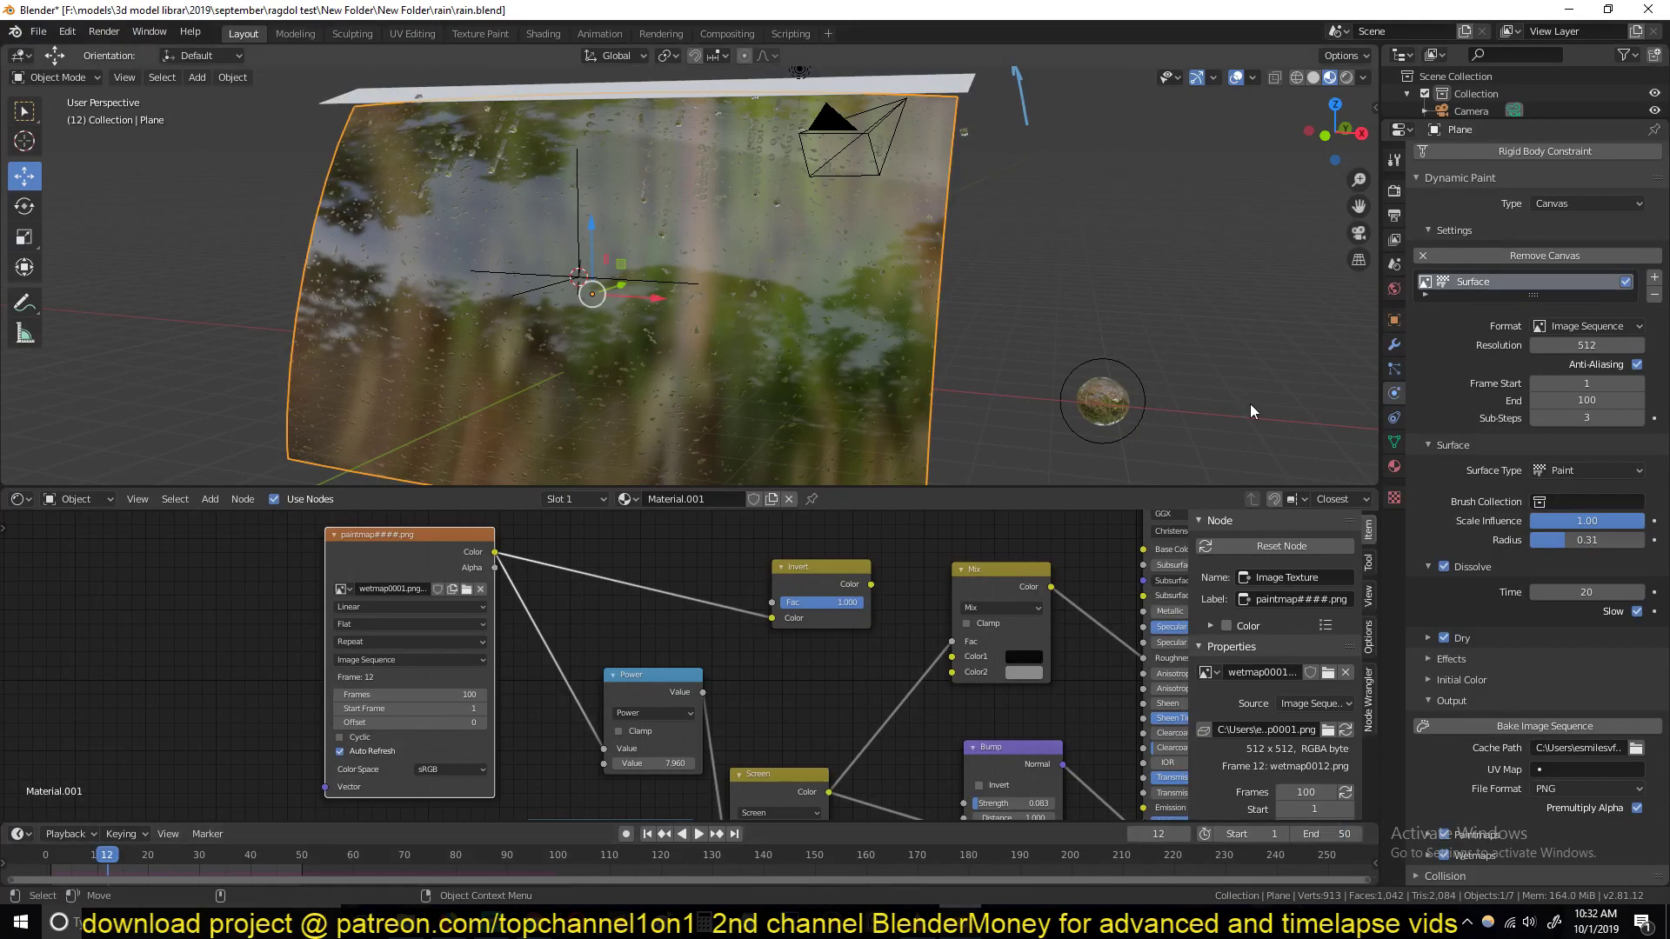
{"action": "key", "text": "space"}
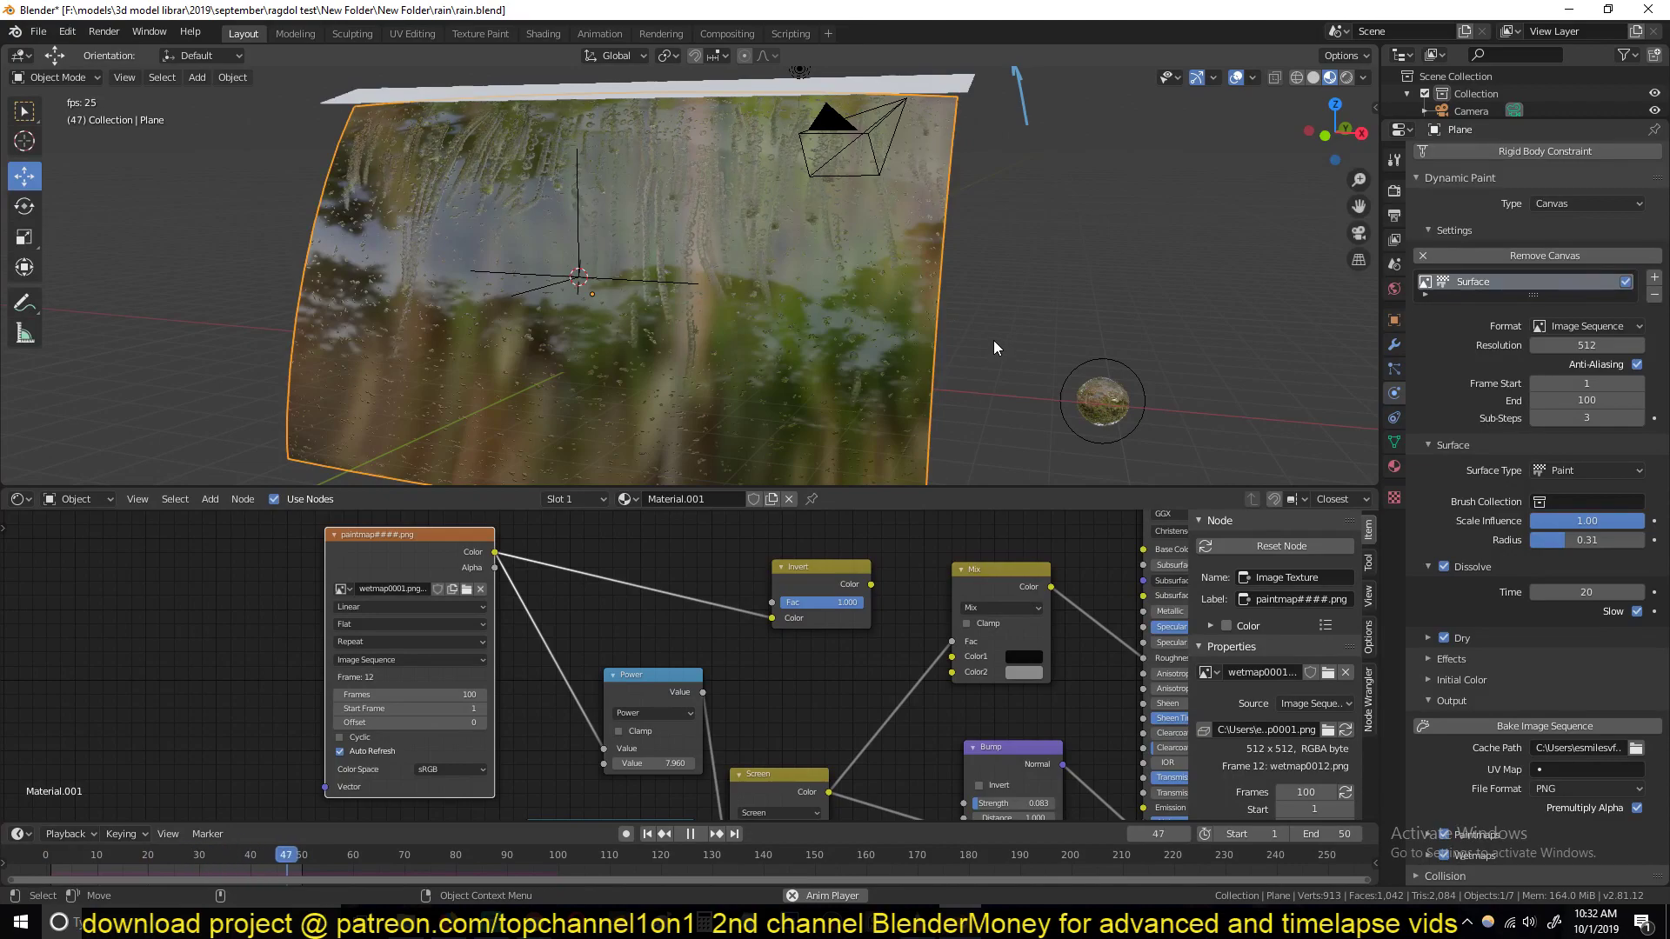
Step: Rotate the emitter plane above the glass by about -26° around the global X axis, stop the playback and select the glass plane
{"action": "middle_click_drag", "start_coordinate": [954, 357], "coordinate": [779, 344]}
{"action": "scroll", "coordinate": [788, 409], "scroll_direction": "down", "scroll_amount": 4}
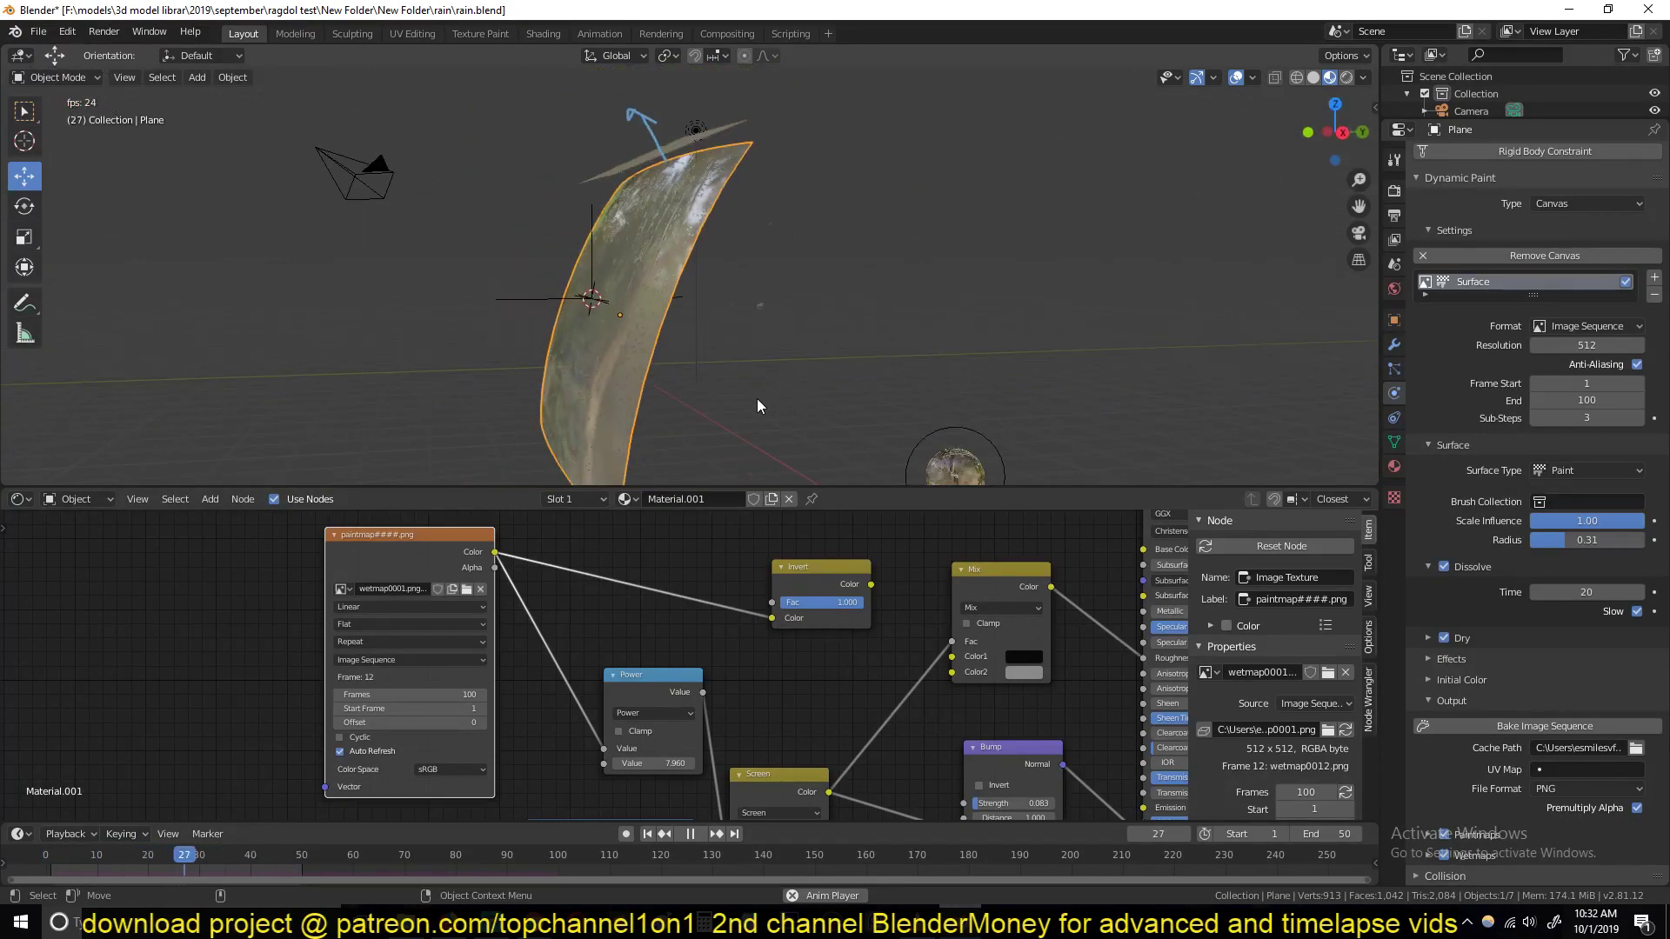
{"action": "left_click", "coordinate": [639, 167]}
{"action": "key", "text": "r"}
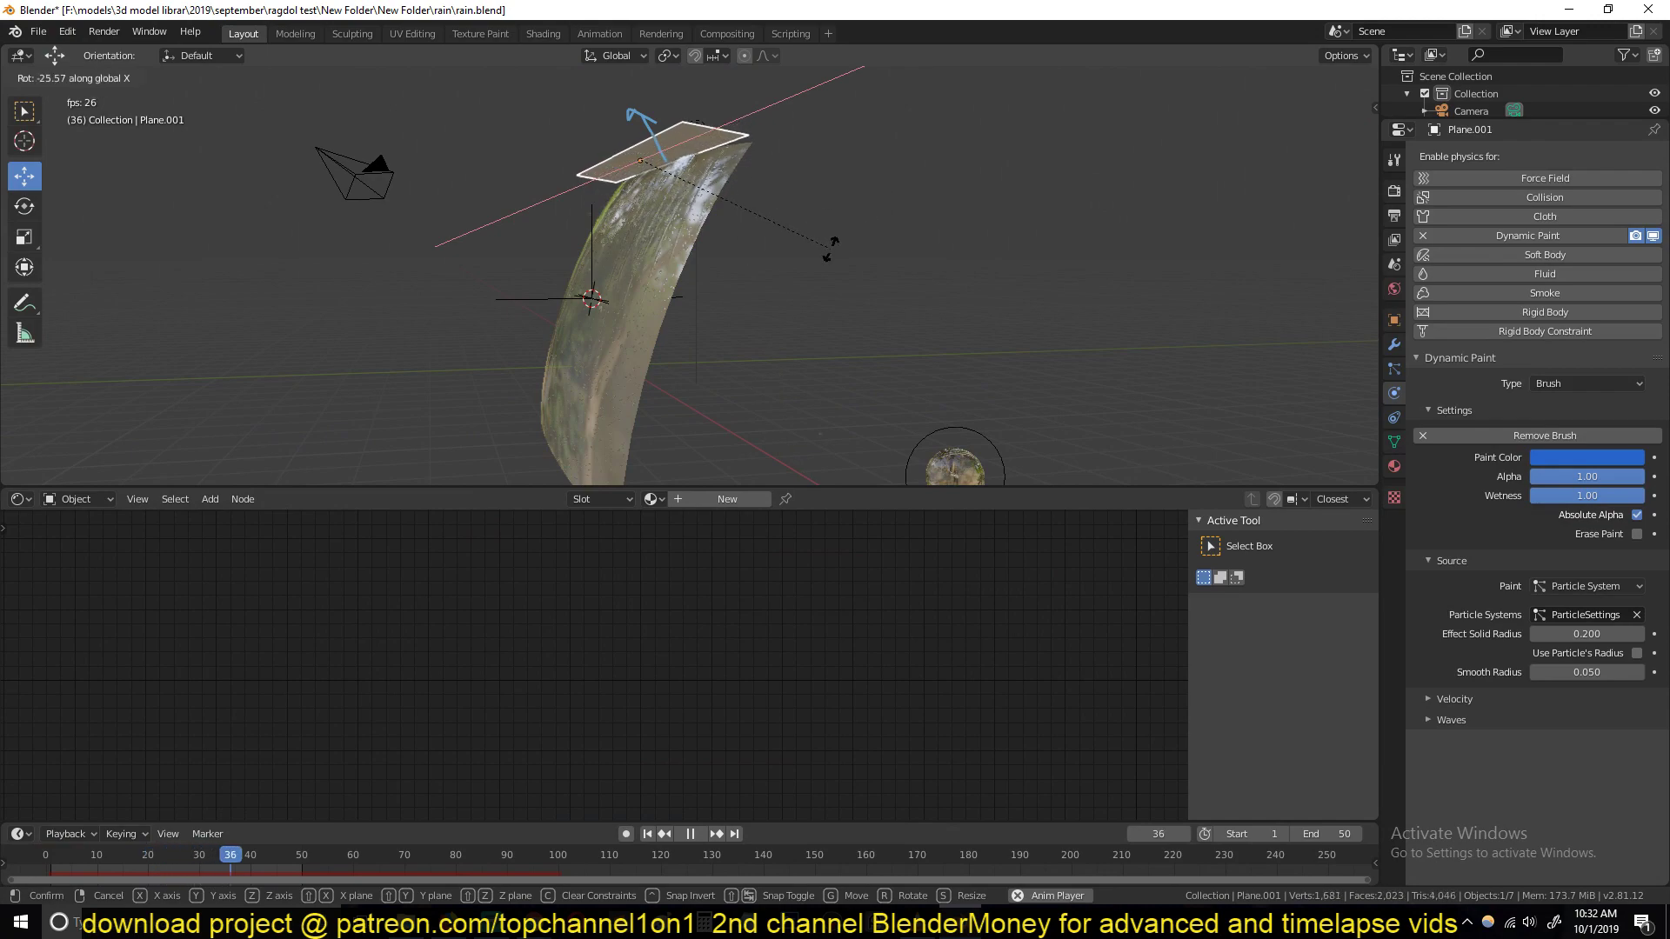
{"action": "left_click", "coordinate": [828, 248]}
{"action": "middle_click_drag", "start_coordinate": [828, 249], "coordinate": [791, 242]}
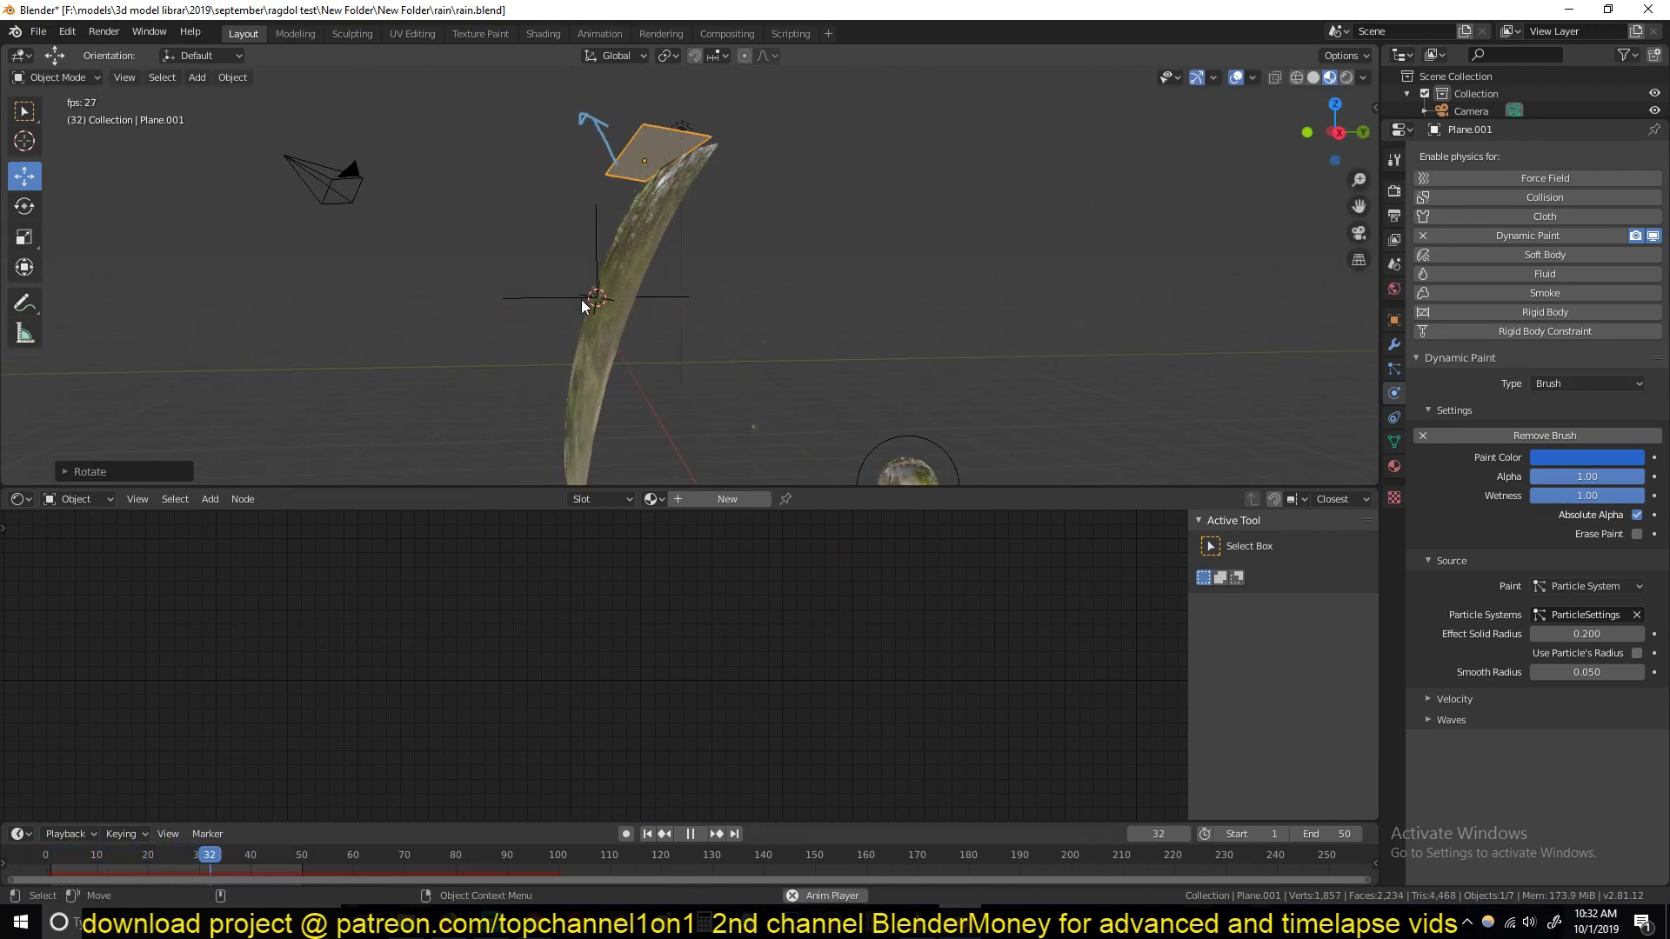
{"action": "scroll", "coordinate": [752, 325], "scroll_direction": "up", "scroll_amount": 8}
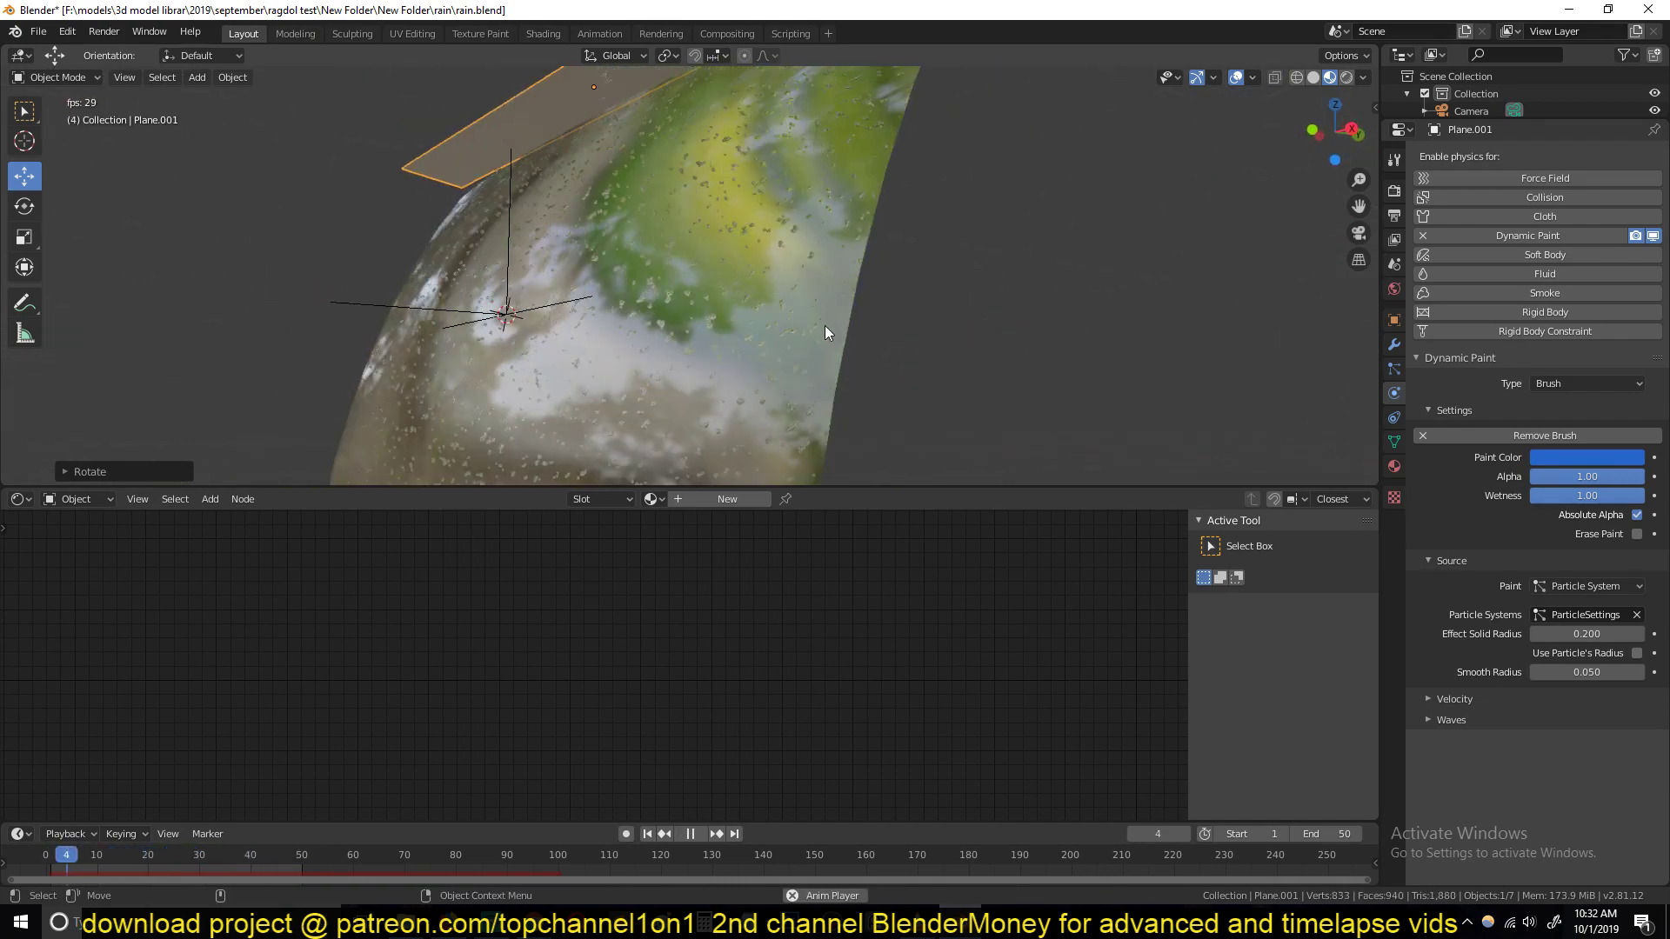
{"action": "key", "text": "space"}
{"action": "left_click", "coordinate": [830, 335]}
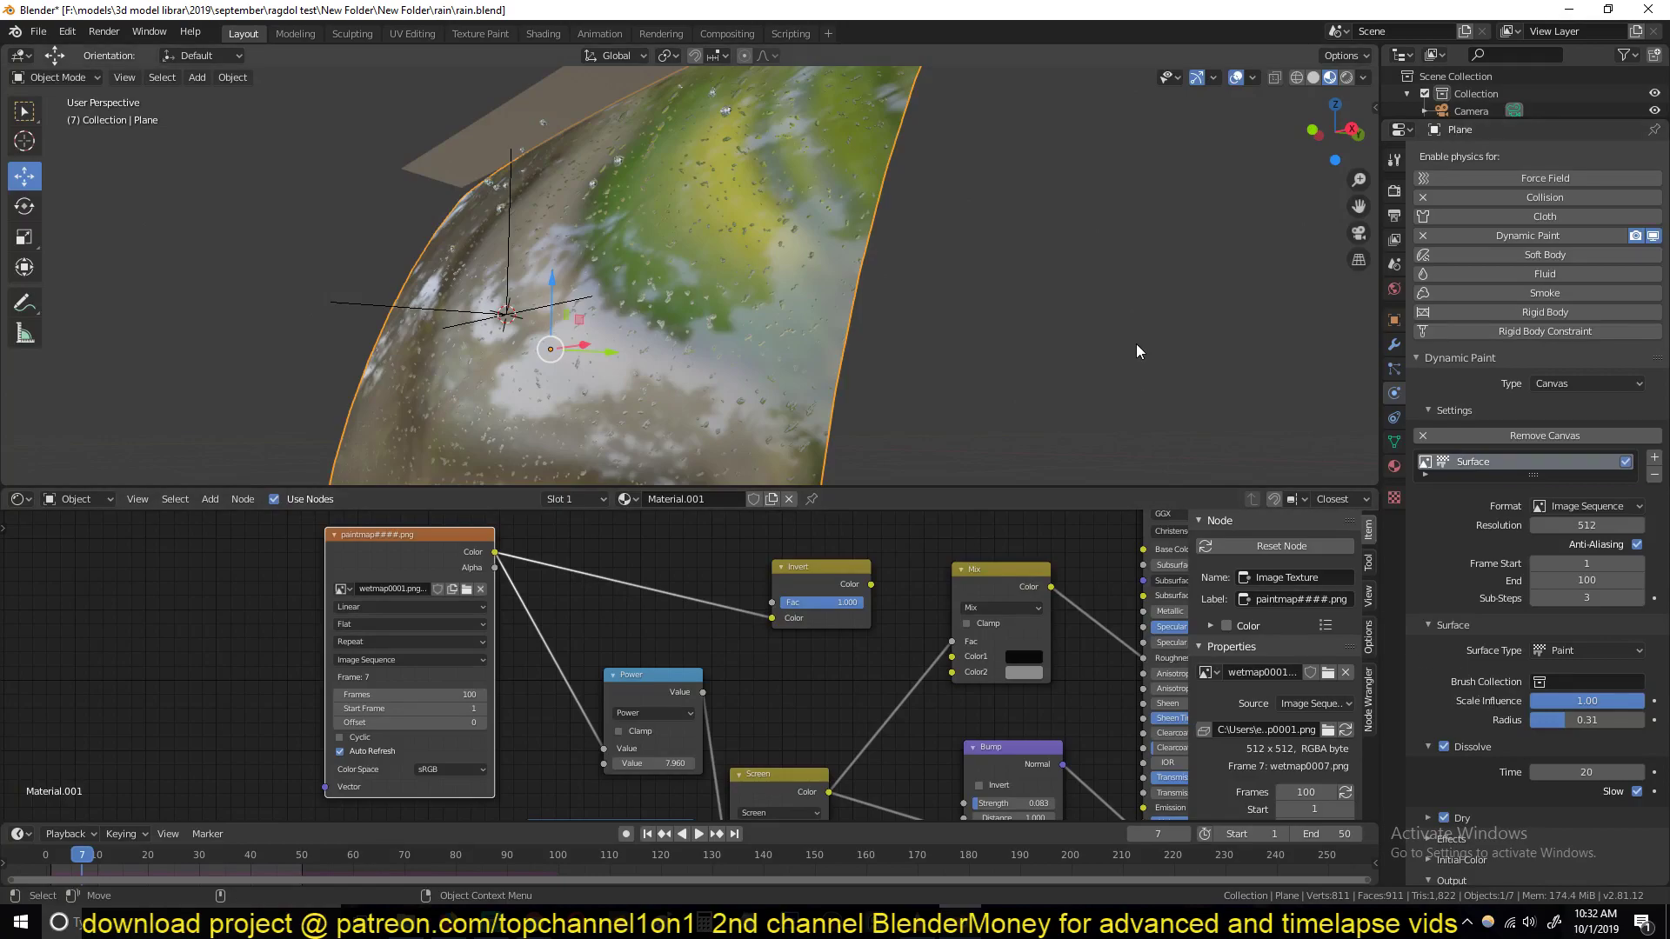
Step: Try several environment images for the material preview lighting on the glass and return to the forest one
{"action": "left_click", "coordinate": [1363, 78]}
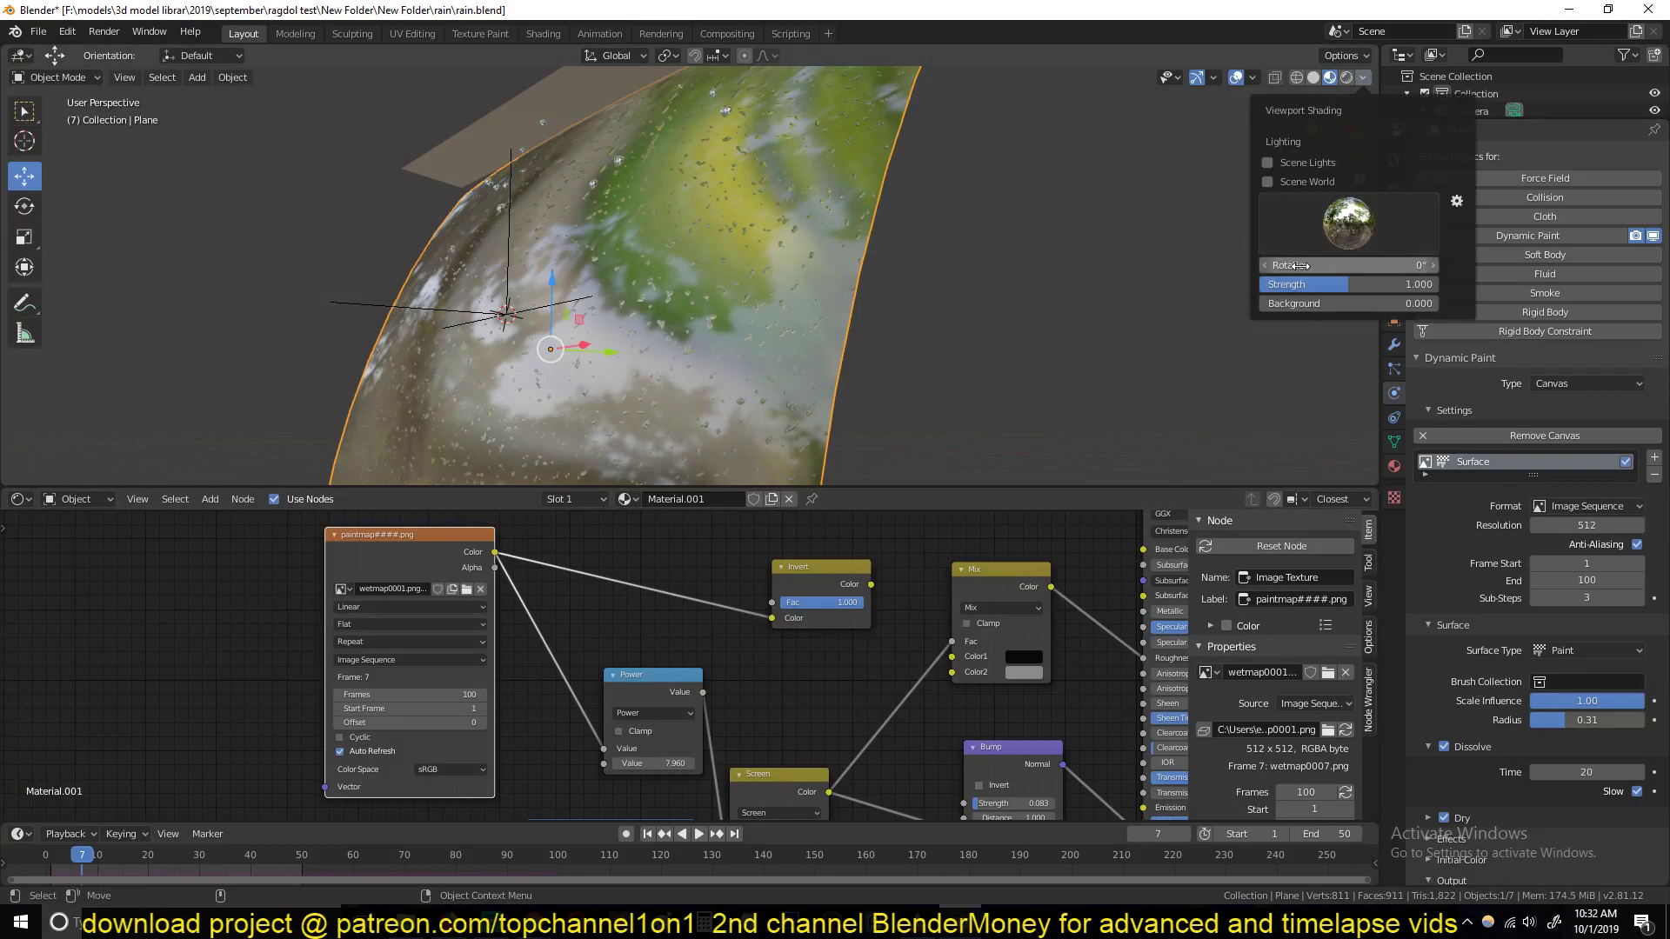
{"action": "left_click", "coordinate": [1332, 228]}
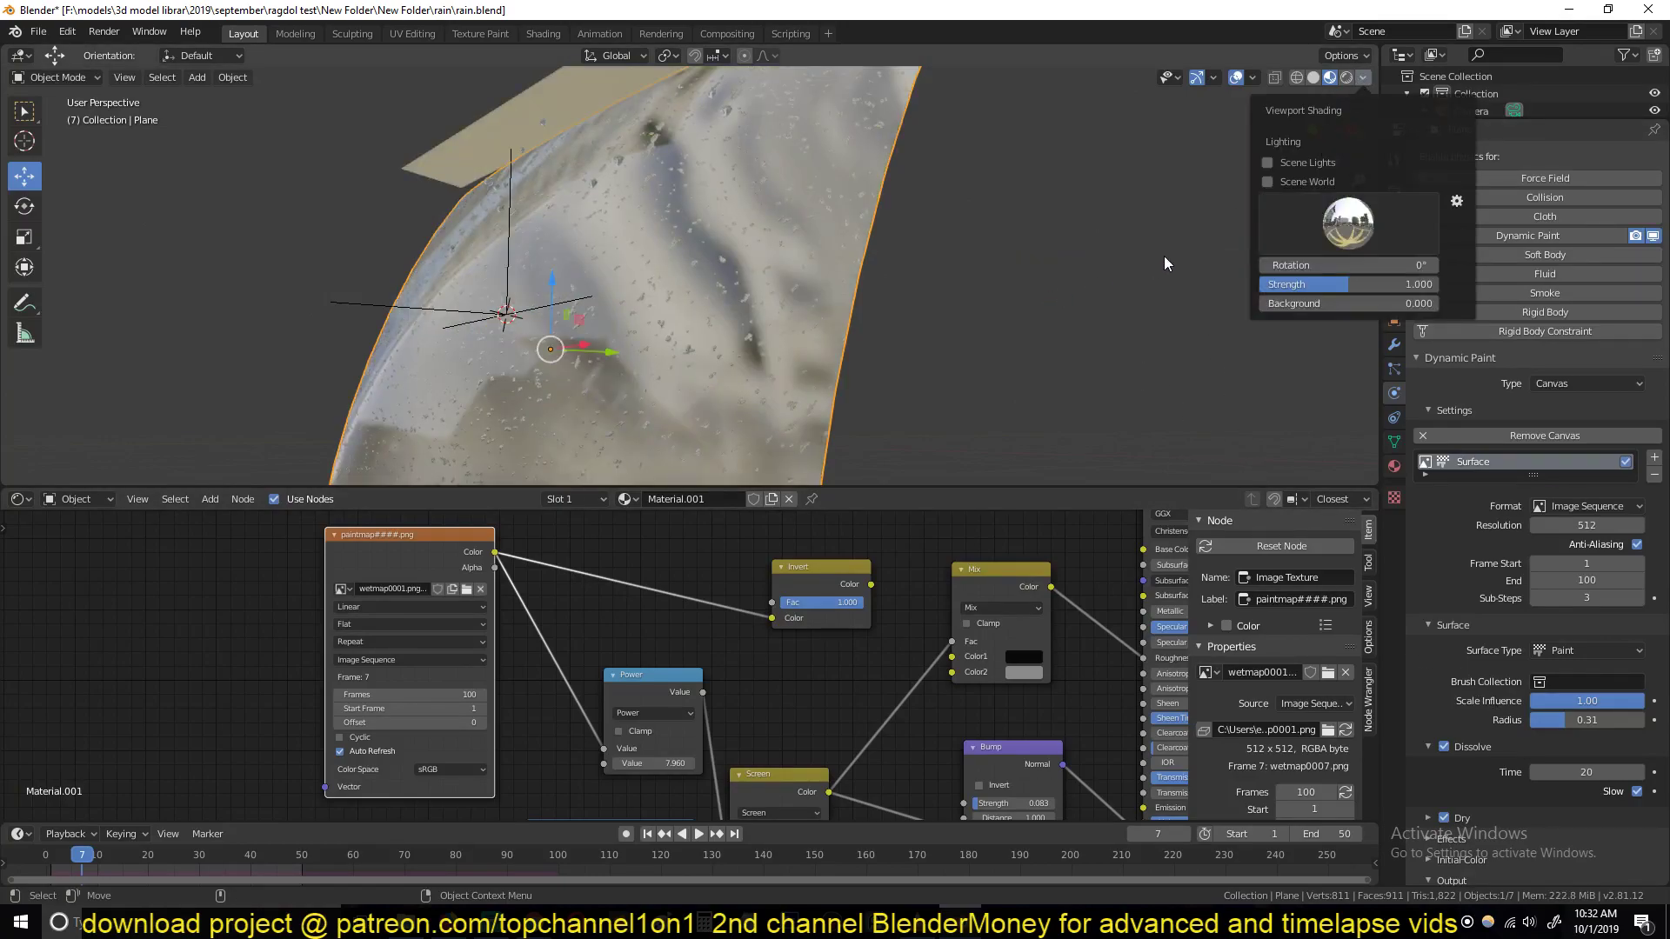
{"action": "left_click", "coordinate": [1276, 243]}
{"action": "left_click", "coordinate": [1311, 288]}
{"action": "left_click", "coordinate": [1383, 240]}
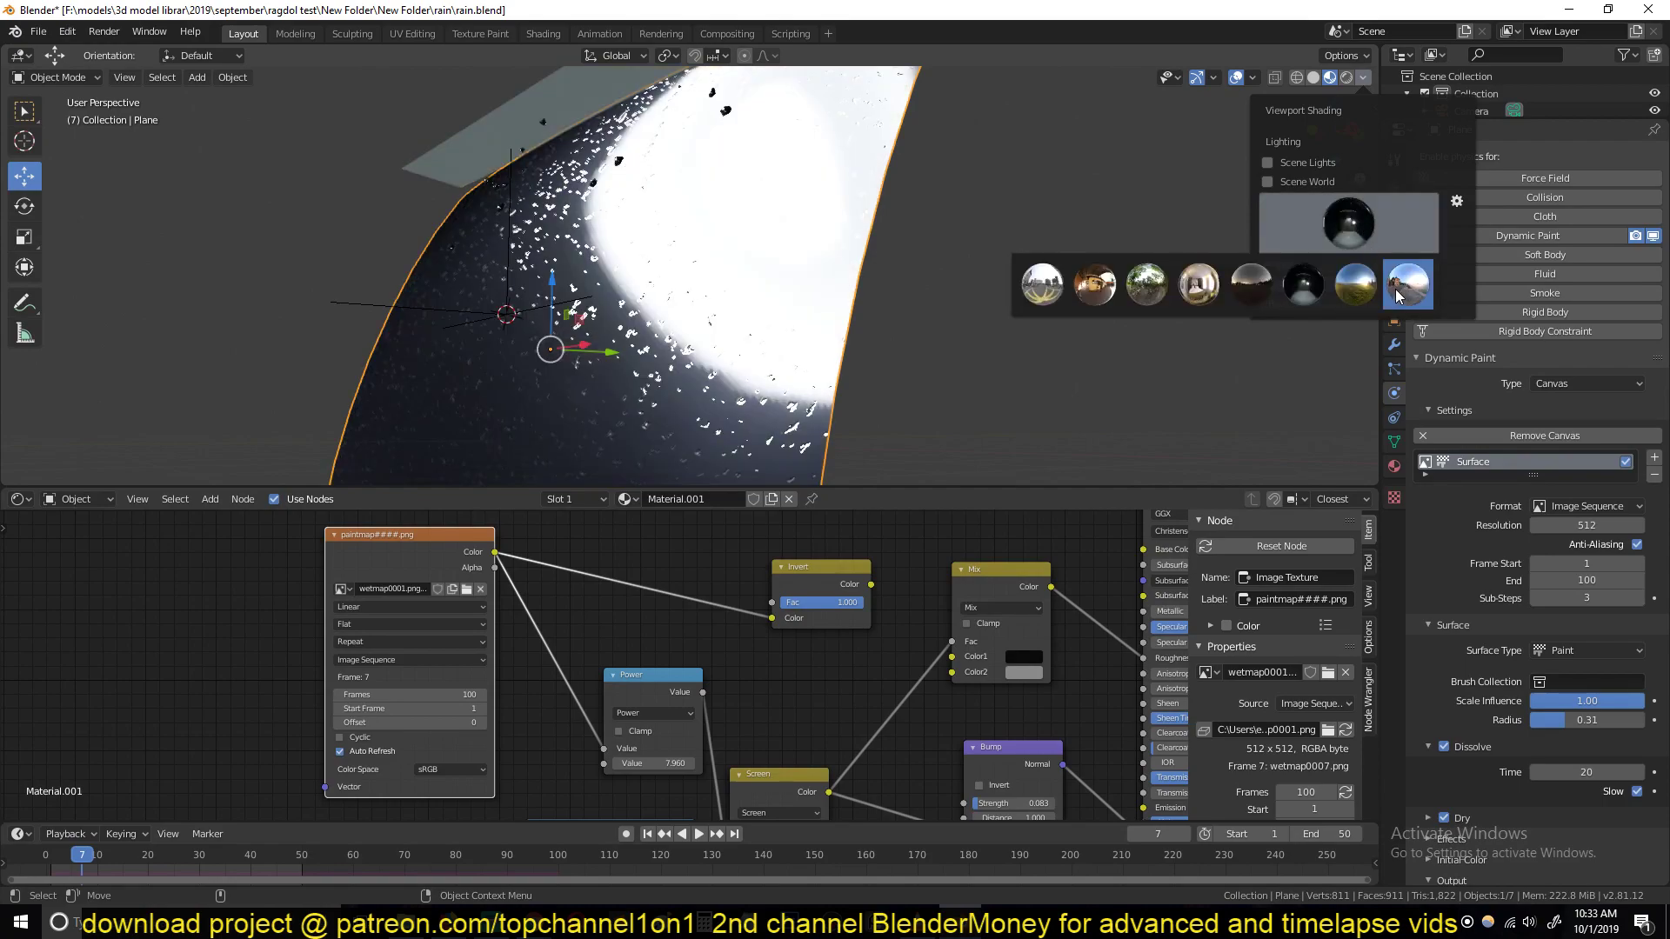
{"action": "left_click", "coordinate": [1400, 287]}
{"action": "left_click", "coordinate": [1381, 238]}
{"action": "left_click", "coordinate": [1355, 285]}
{"action": "left_click", "coordinate": [1348, 222]}
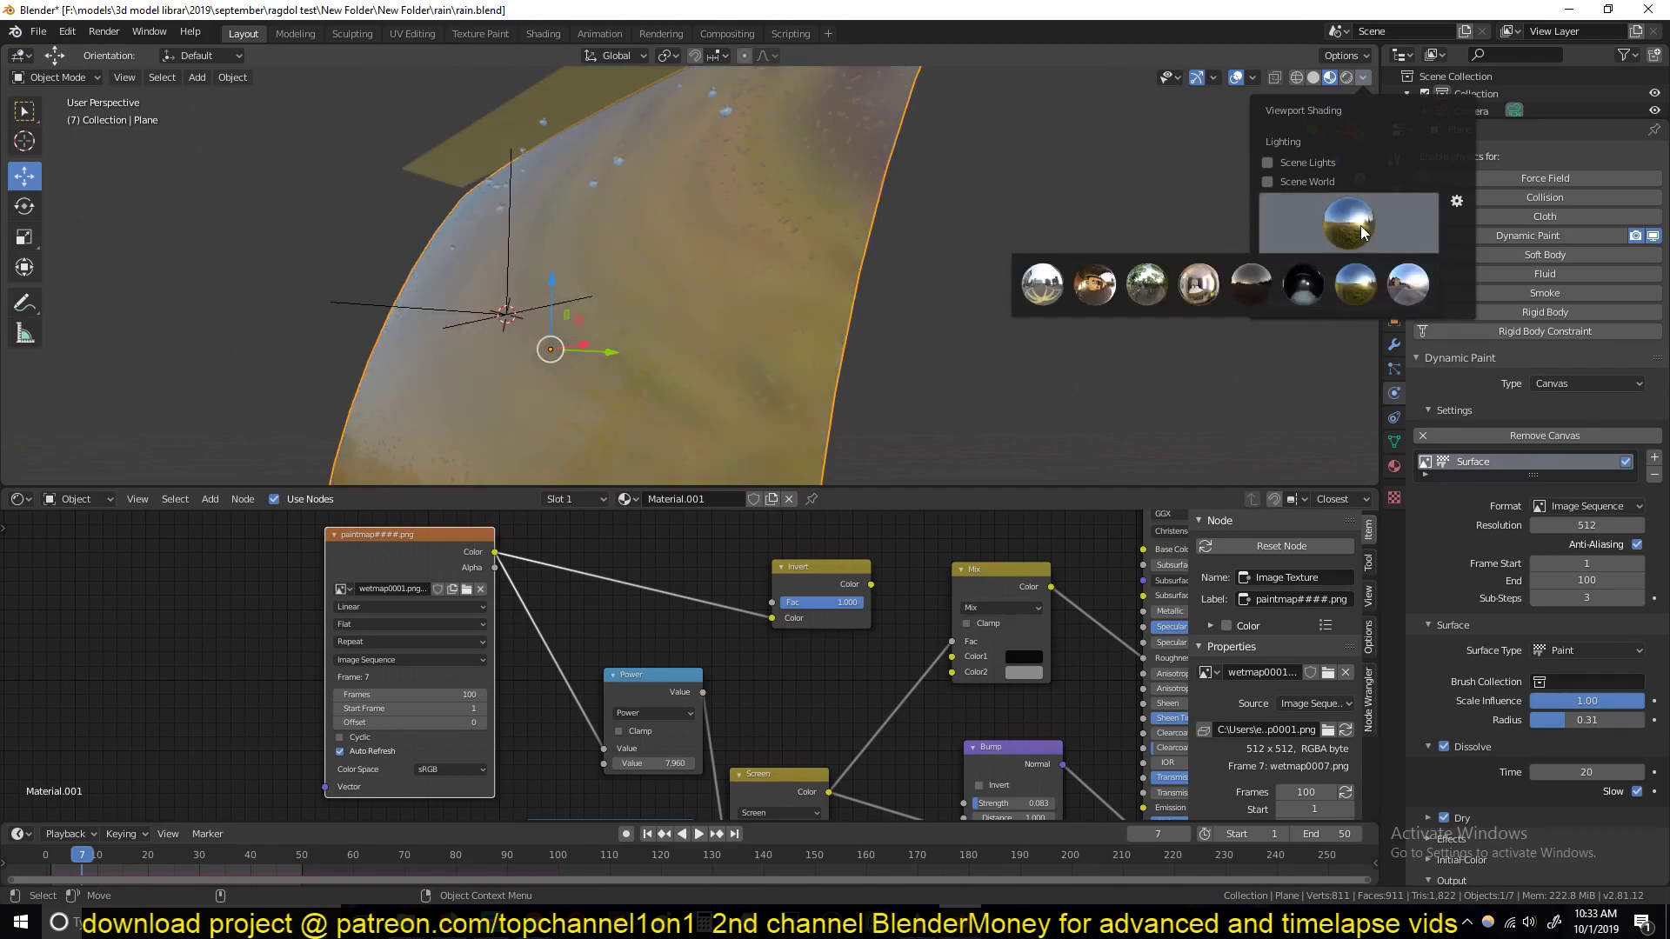
{"action": "left_click", "coordinate": [1251, 284]}
{"action": "left_click", "coordinate": [1318, 228]}
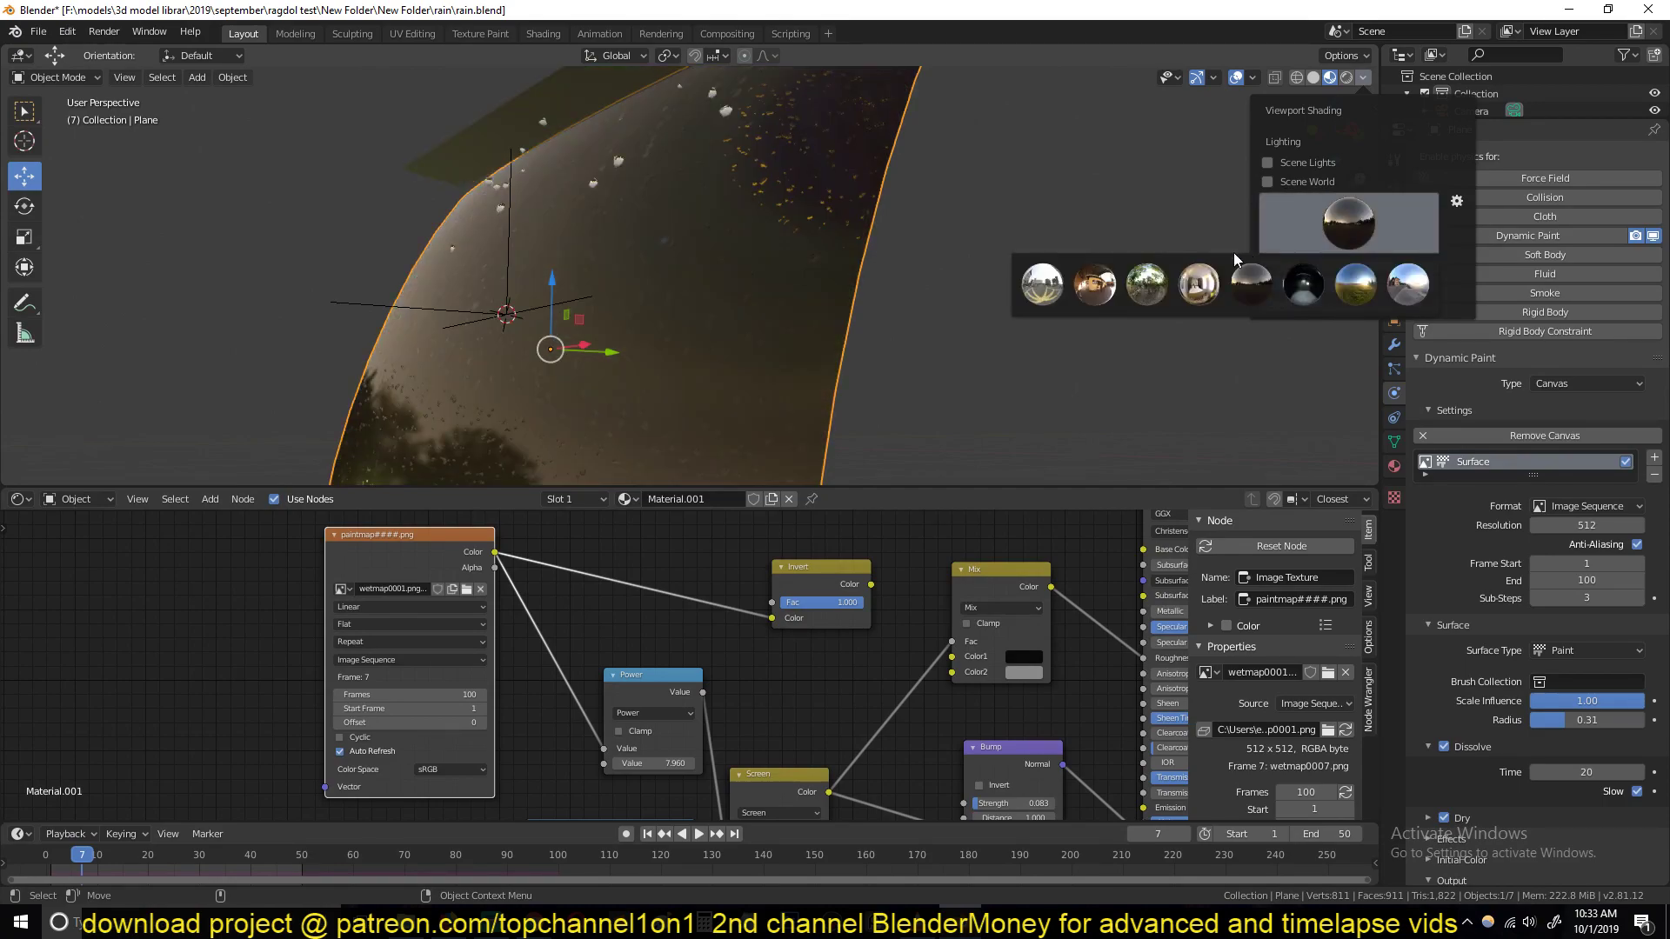
{"action": "left_click", "coordinate": [1198, 284]}
{"action": "left_click", "coordinate": [1298, 230]}
{"action": "left_click", "coordinate": [1170, 284]}
{"action": "middle_click_drag", "start_coordinate": [1108, 308], "coordinate": [1047, 342]}
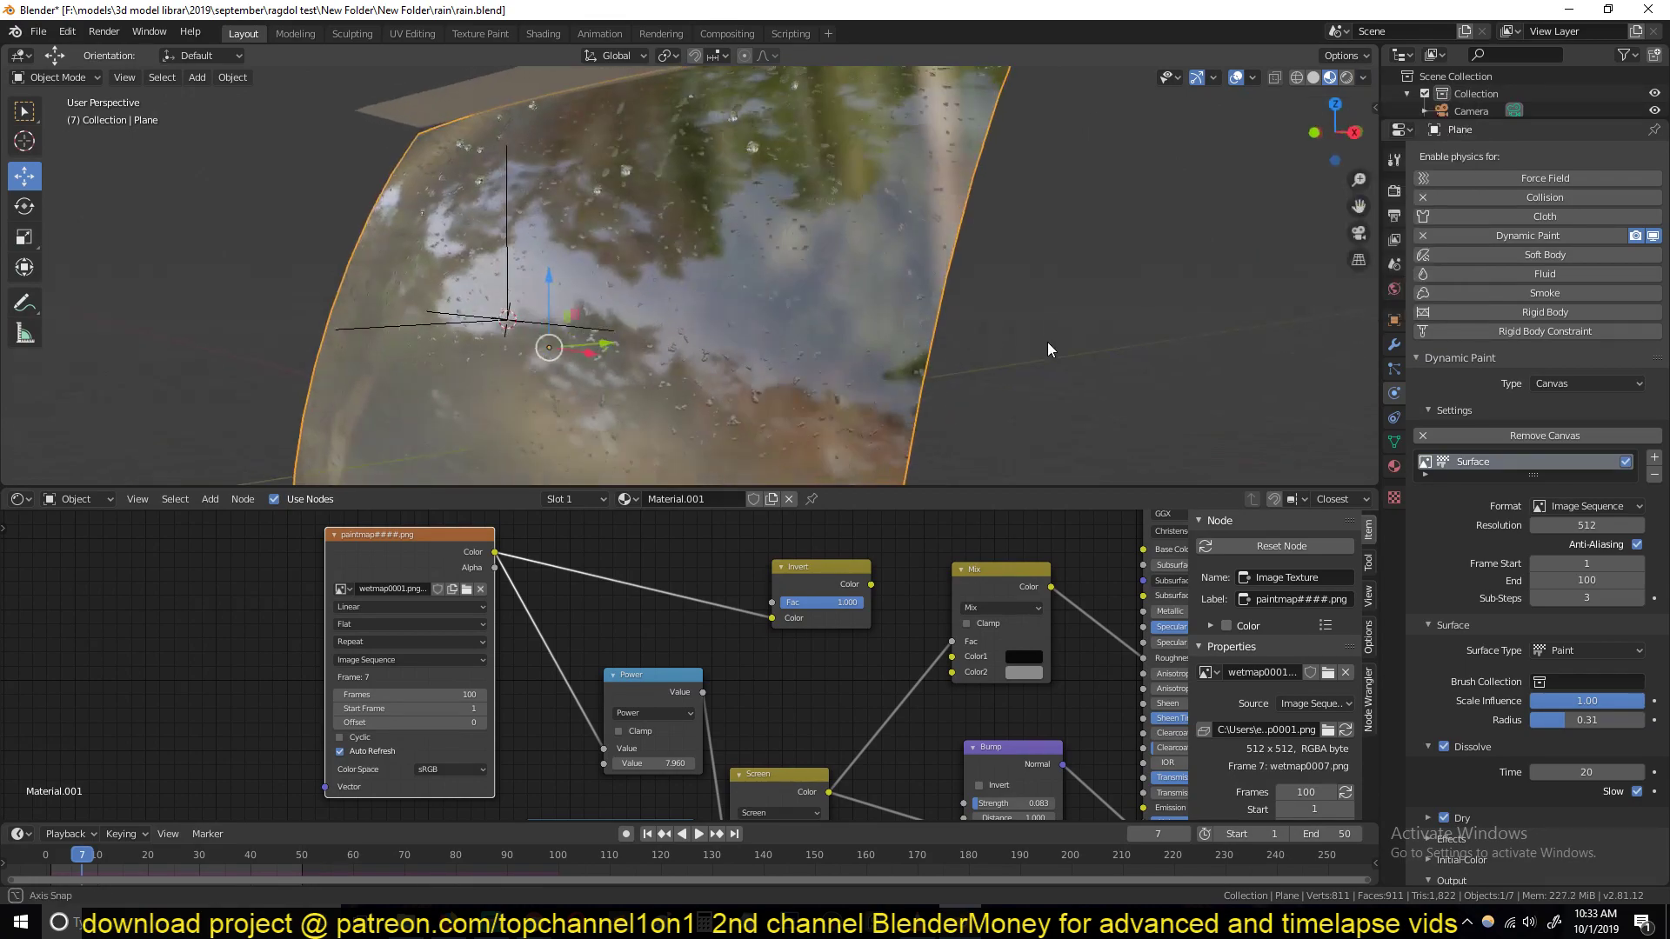
Step: Bring up the blend mode and screen space refraction settings of the glass material
{"action": "scroll", "coordinate": [1449, 718], "scroll_direction": "down", "scroll_amount": 5}
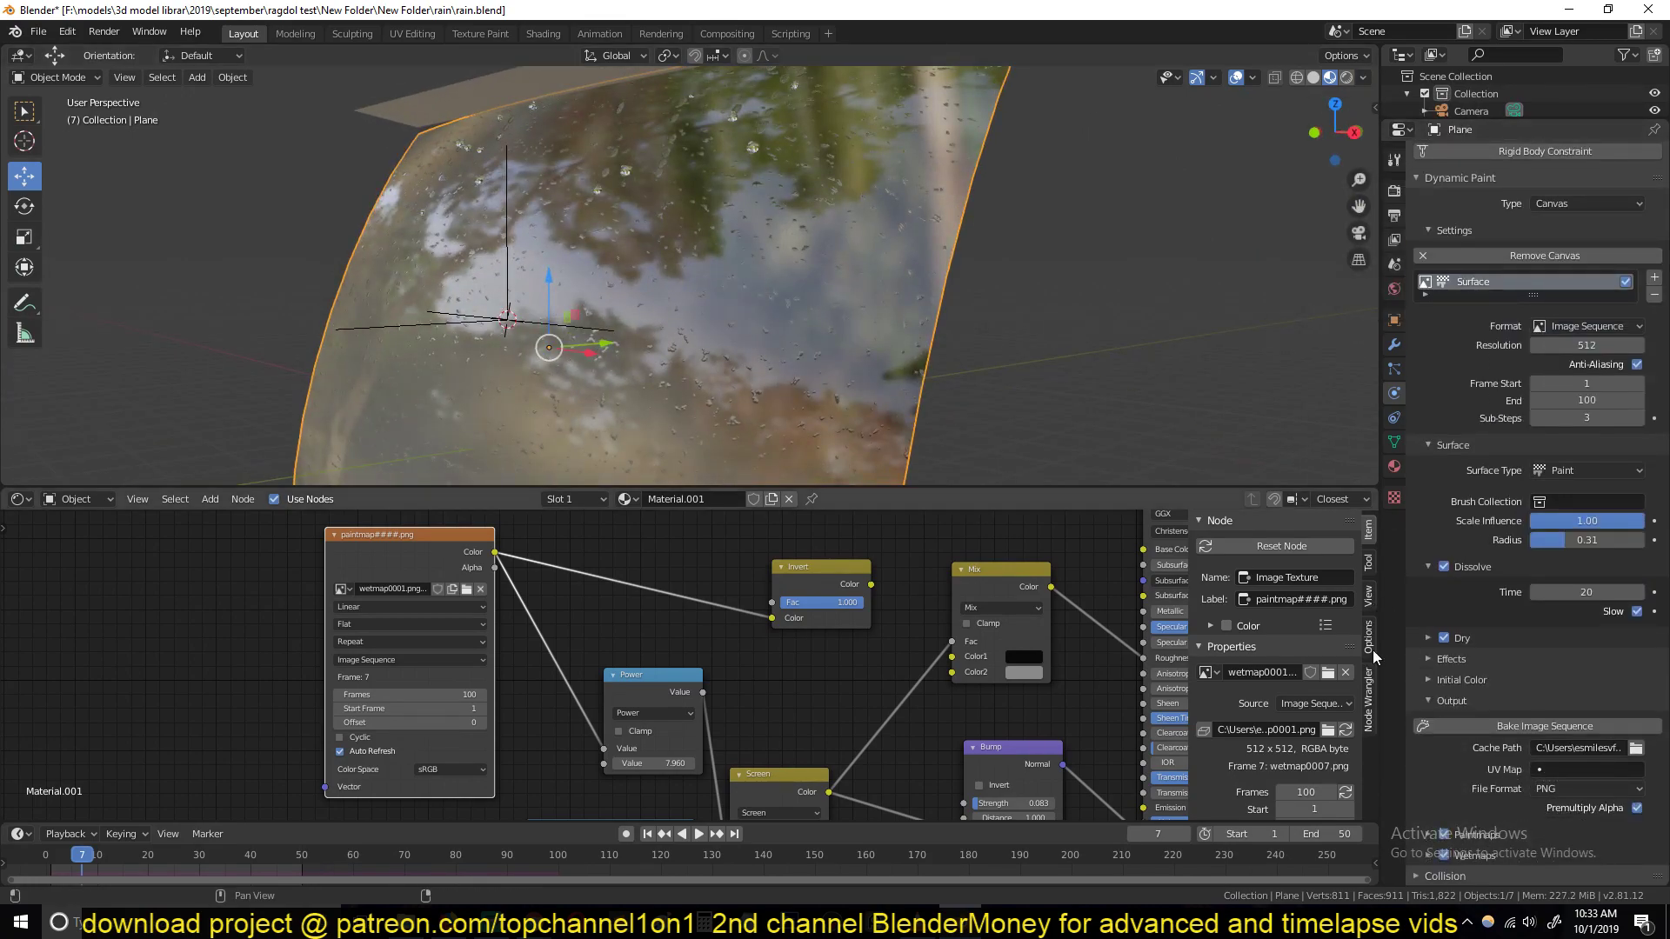
{"action": "left_click", "coordinate": [1394, 466]}
{"action": "scroll", "coordinate": [1479, 645], "scroll_direction": "down", "scroll_amount": 8}
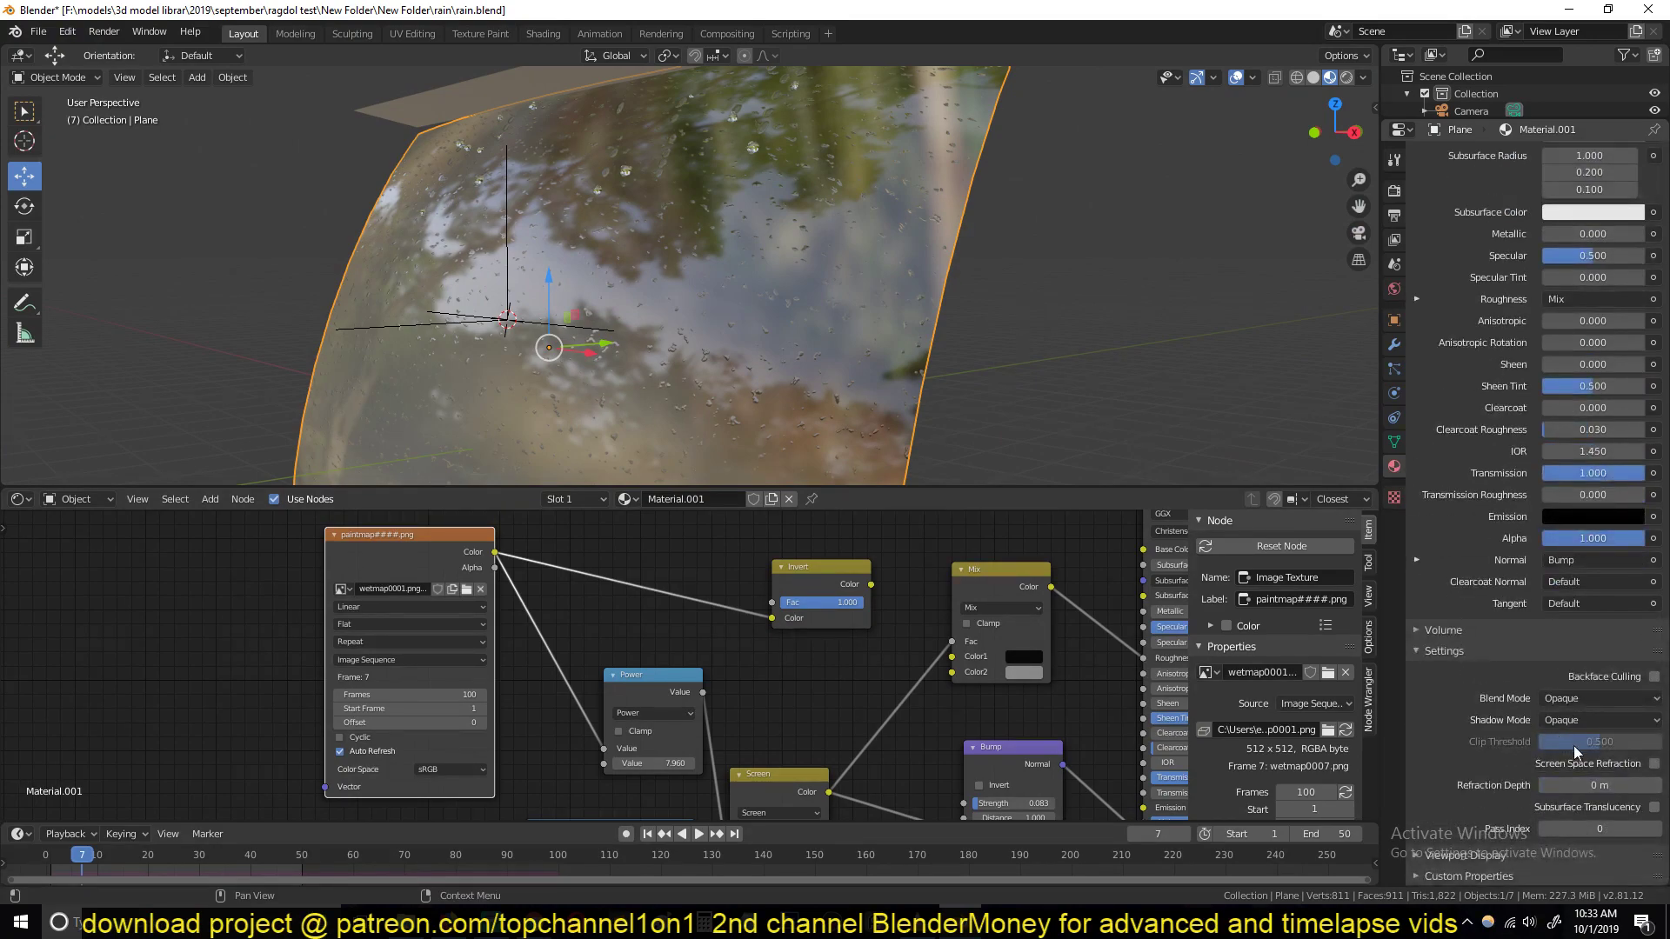